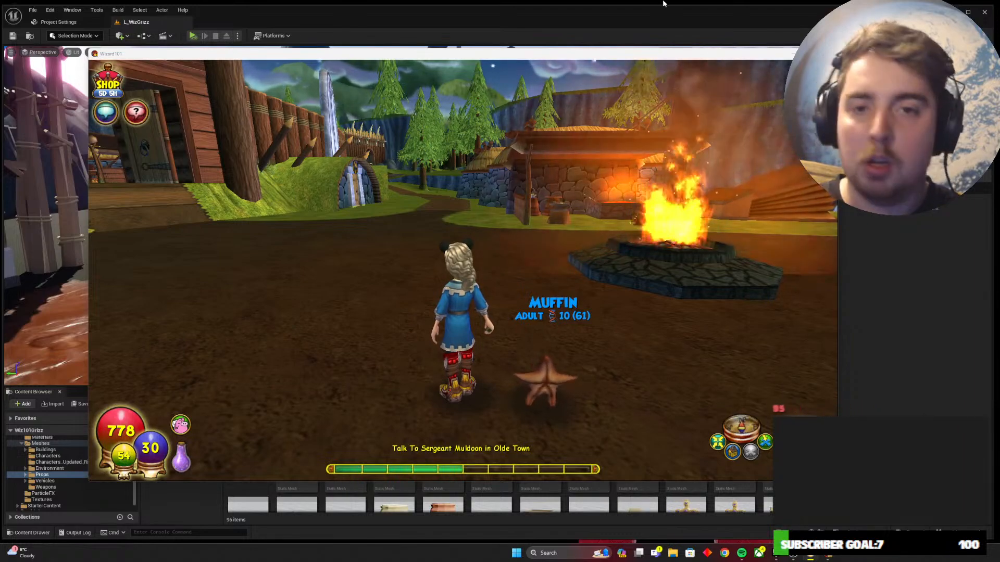
Compare the village campfire area in Wizard101 with the matching campfire clearing in the Unreal Engine level
click(647, 15)
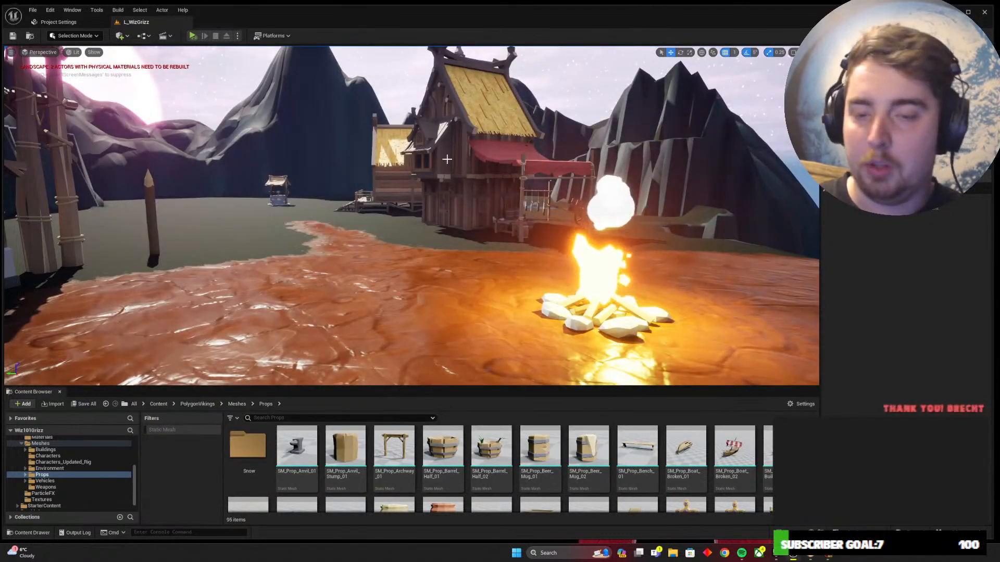
click(828, 554)
key(d)
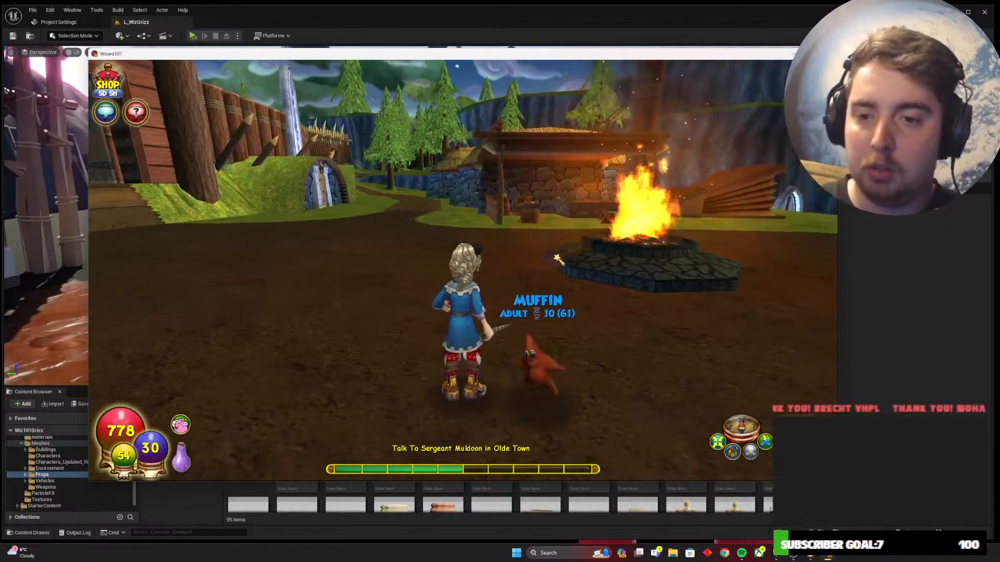
key(a)
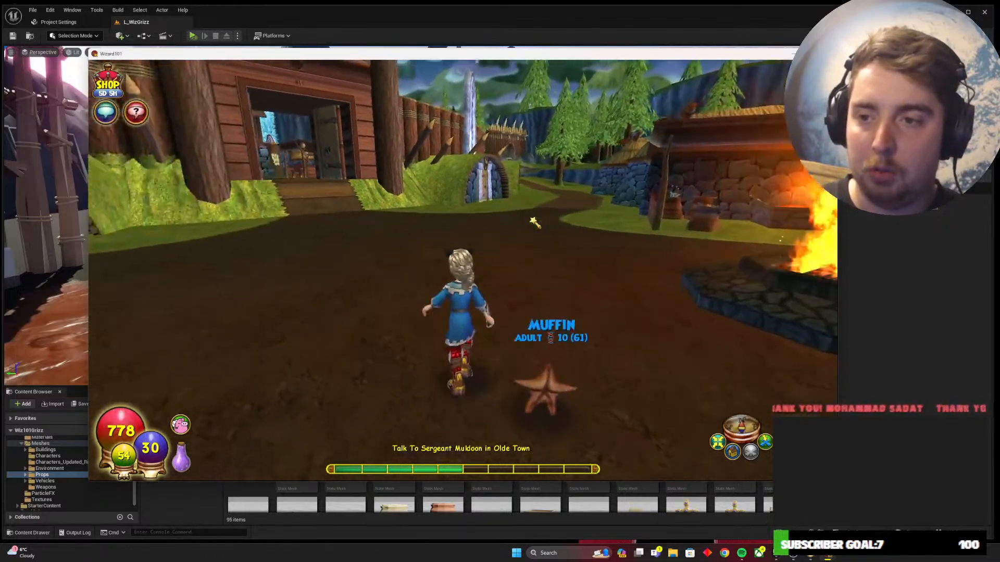
key(d)
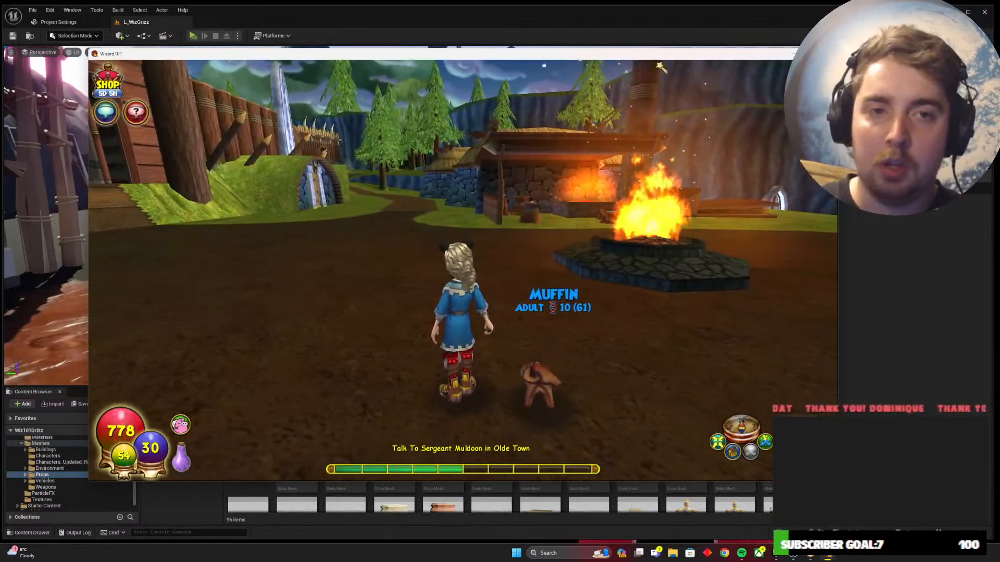
key(alt+Tab)
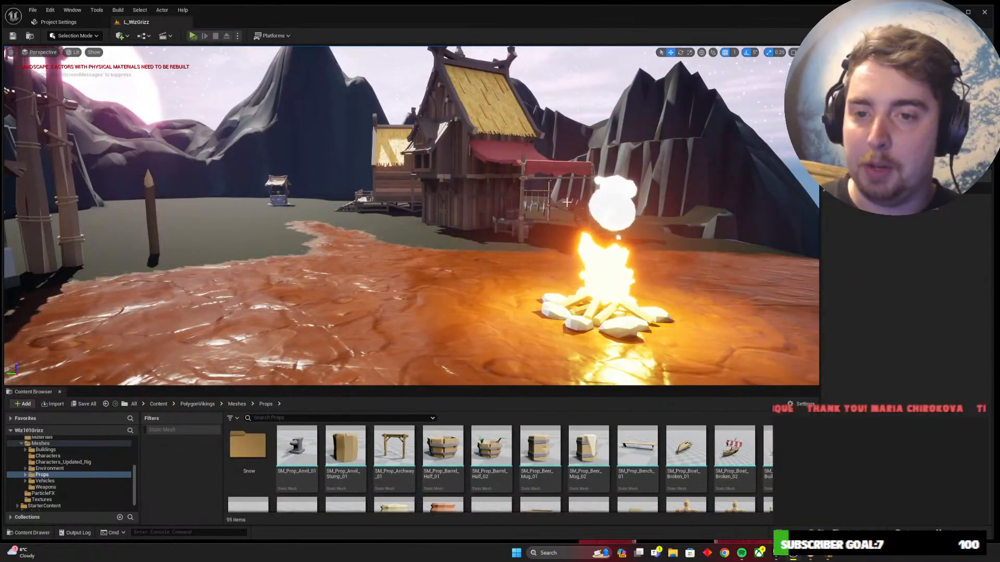
Examine the wooden houses, fish drying racks and river beyond the campfire in the level
right_drag(566, 202, 538, 219)
key(d)
key(w)
key(d)
key(a)
key(d)
key(w)
key(w)
key(s)
key(d)
key(a)
key(w)
key(d)
key(s)
key(w)
key(d)
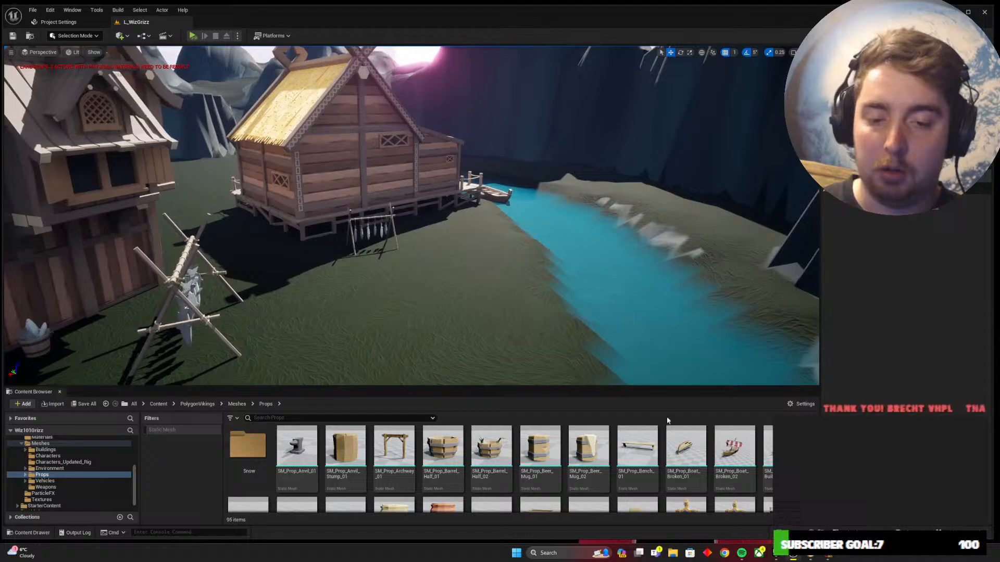
Compare Wizard101's forge and thatched hut surroundings with the market house and riverside in the Unreal Engine level
click(820, 556)
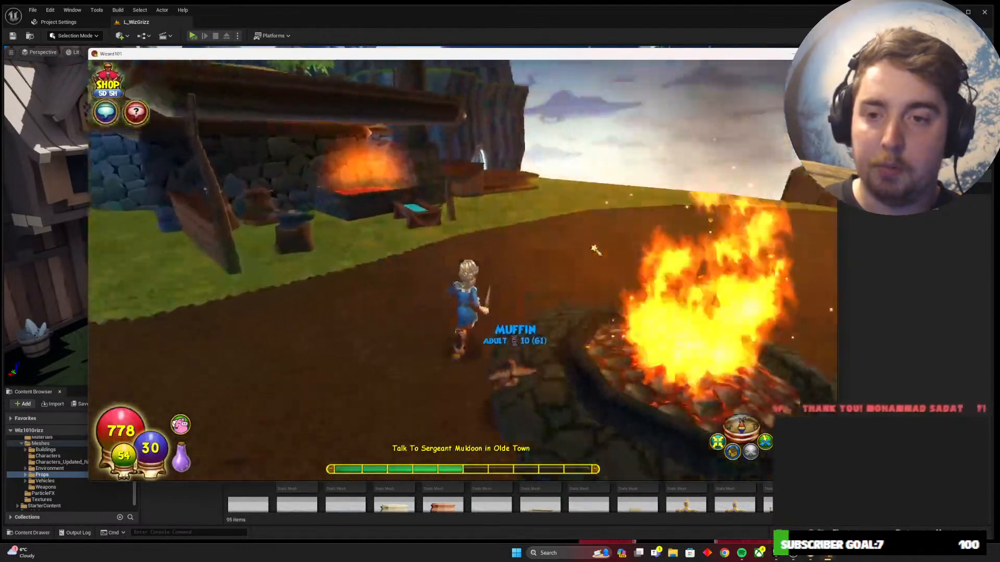
key(w)
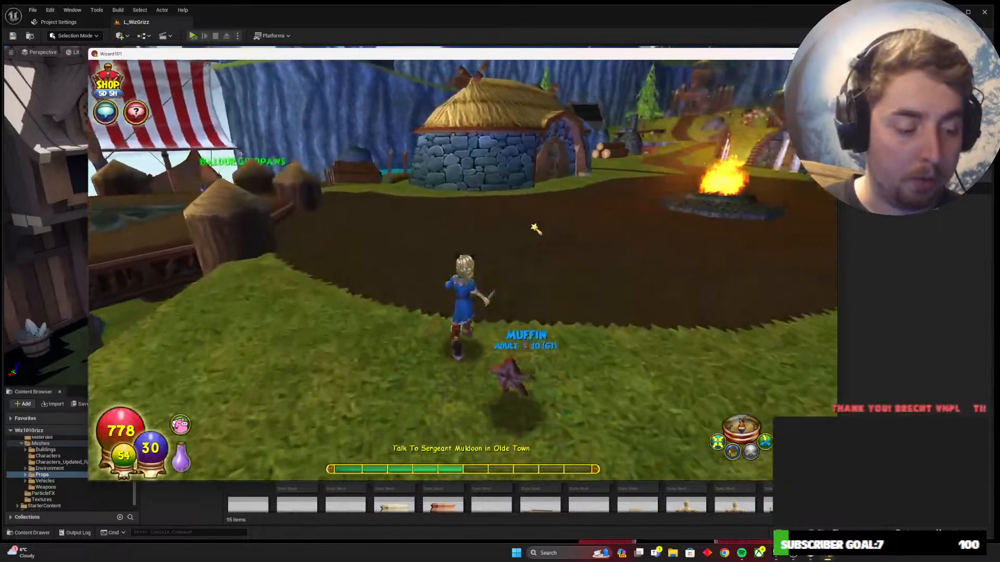
key(alt+Tab)
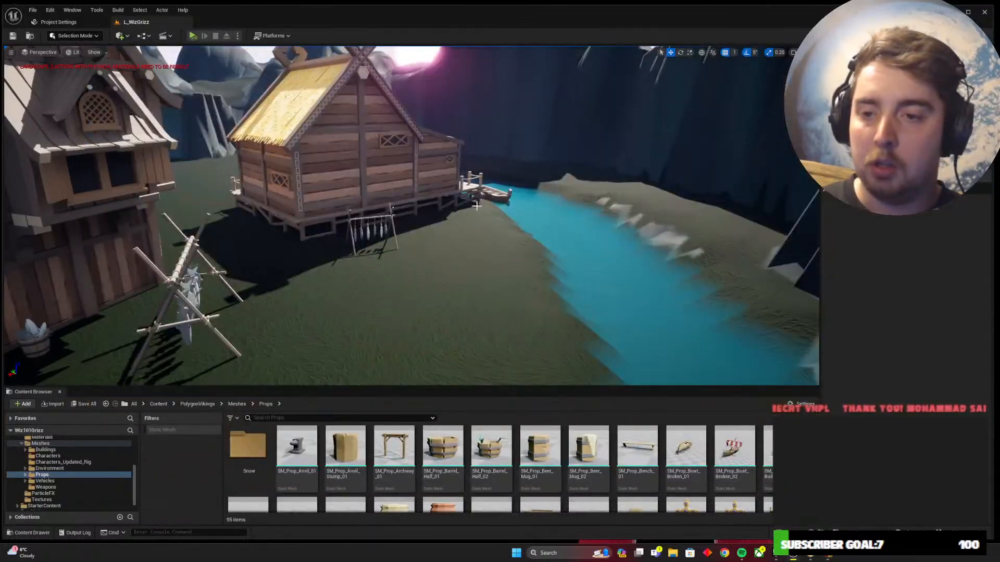
key(s)
mouse_move(564, 209)
right_down()
mouse_move(553, 221)
mouse_move(548, 212)
right_up()
key(s)
right_drag(510, 287, 510, 286)
key(w)
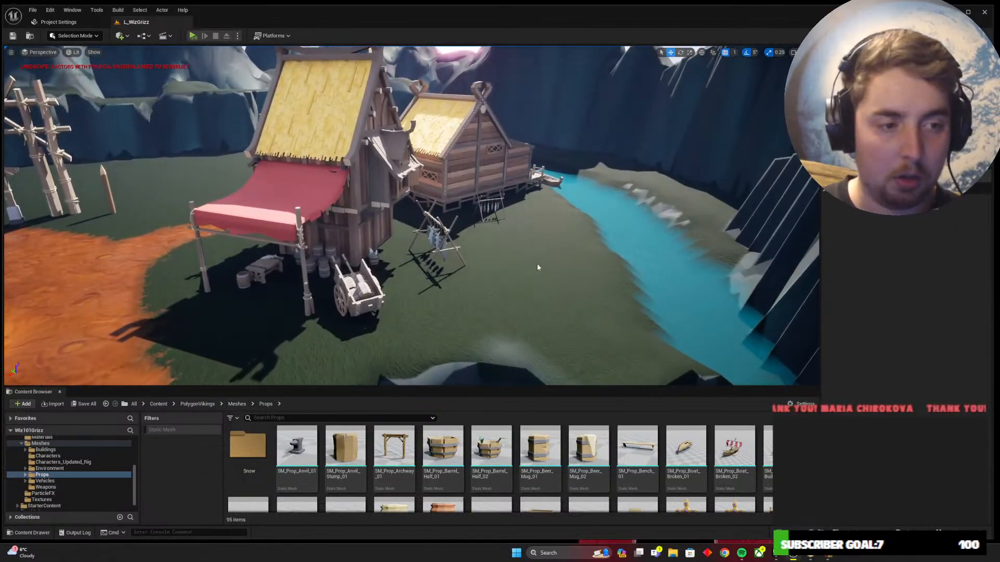
key(s)
right_drag(510, 286, 555, 279)
key(w)
key(a)
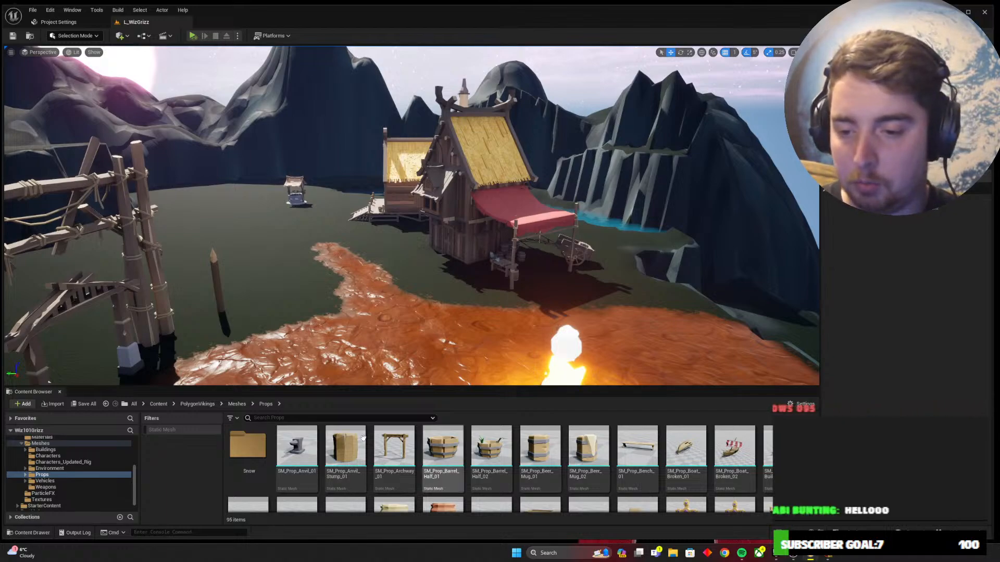
Examine the muddy clearing's edges, from the wooden gate structure to the cluster of tall dock posts
key(w)
right_drag(442, 274, 432, 275)
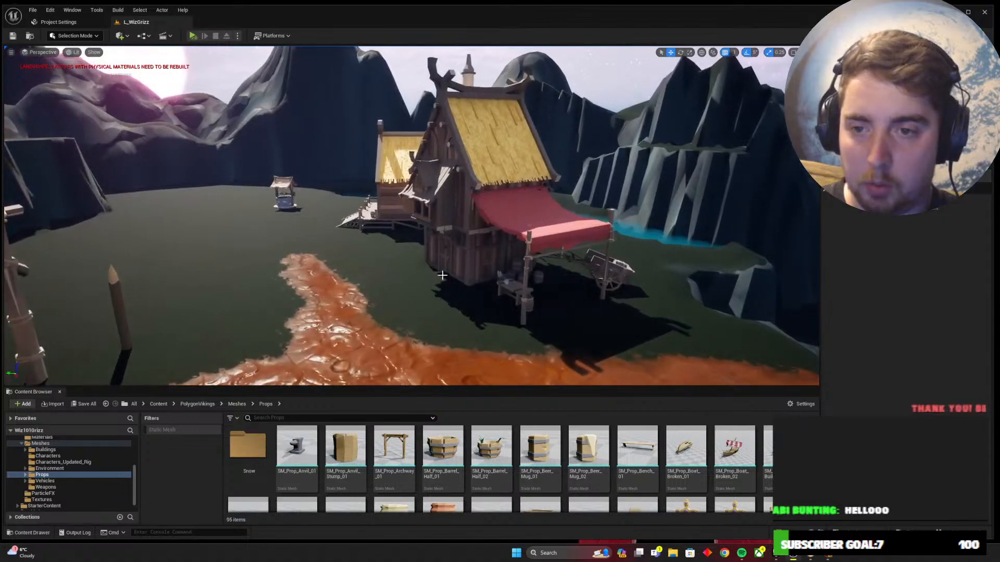
right_drag(344, 339, 456, 242)
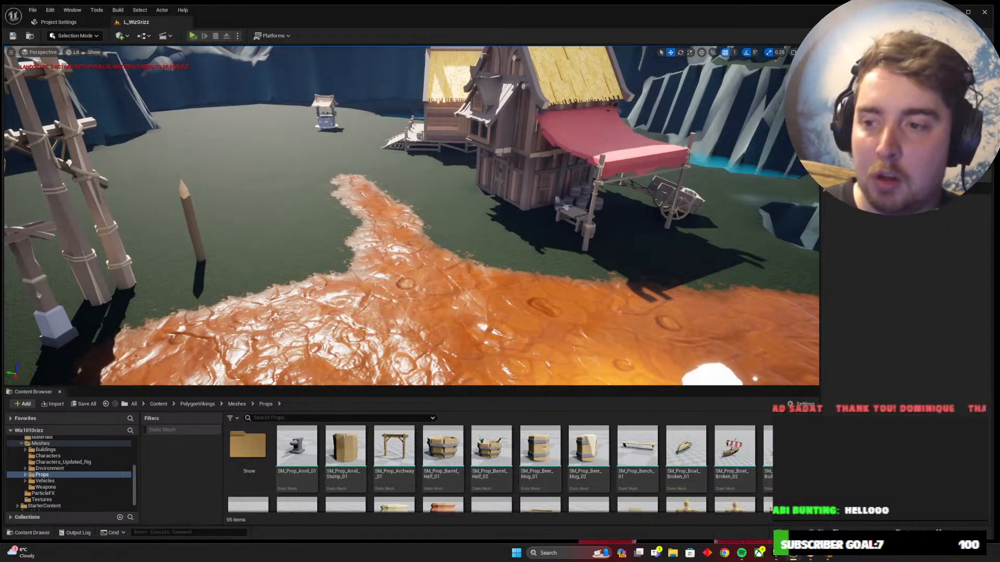
right_drag(413, 267, 566, 190)
right_drag(451, 312, 472, 250)
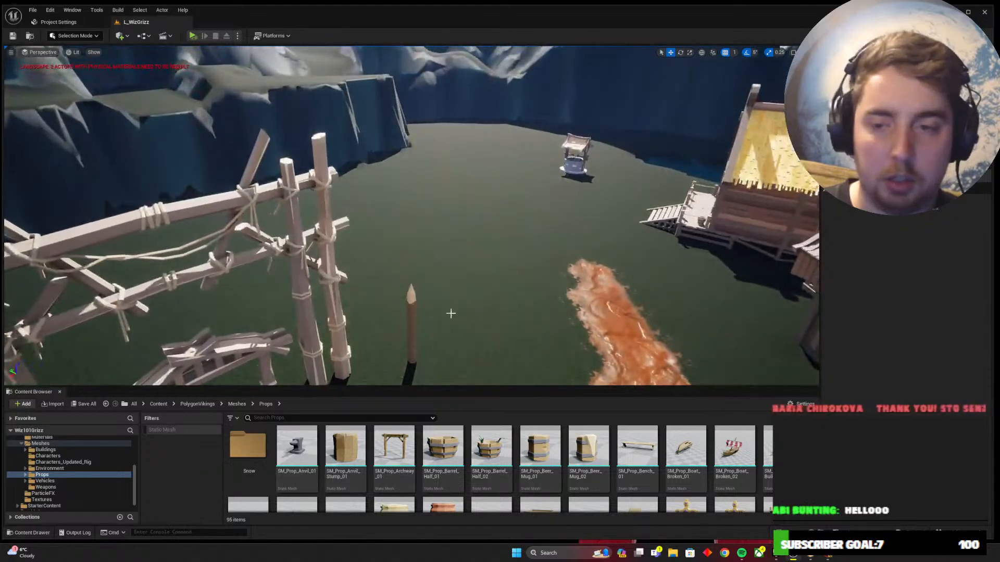
right_drag(569, 233, 508, 296)
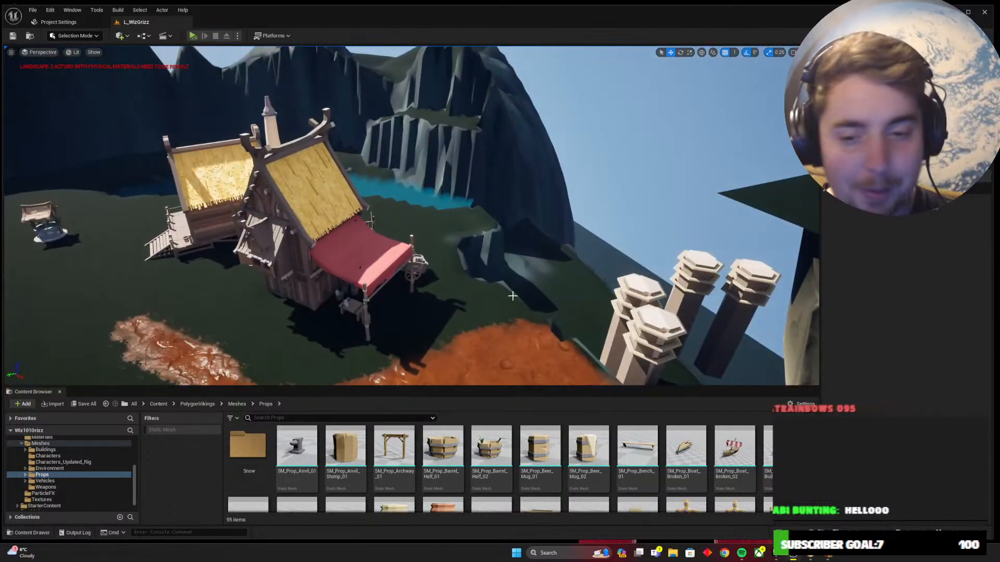
right_drag(644, 316, 620, 323)
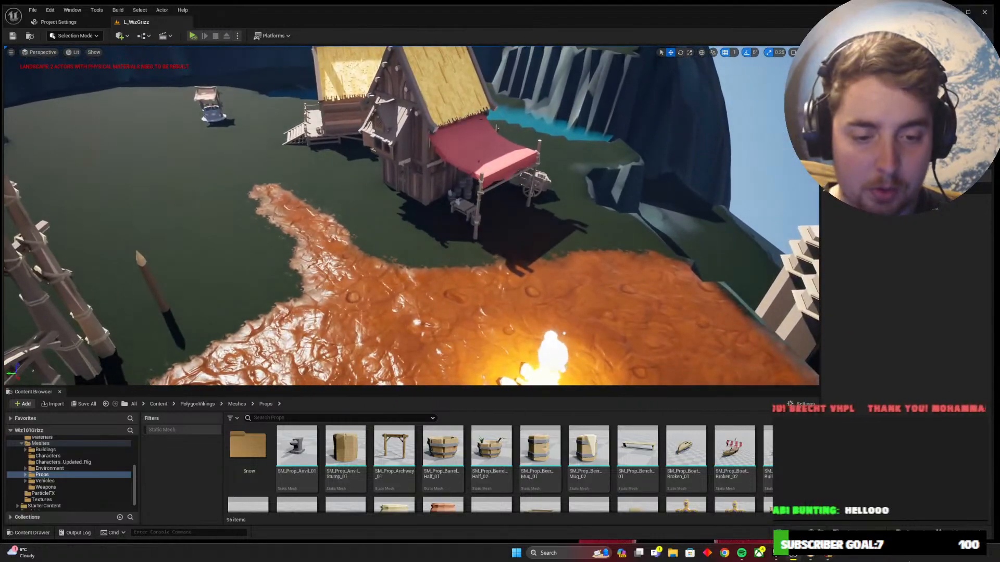
click(828, 555)
right_drag(505, 267, 642, 237)
click(793, 555)
right_drag(342, 293, 424, 290)
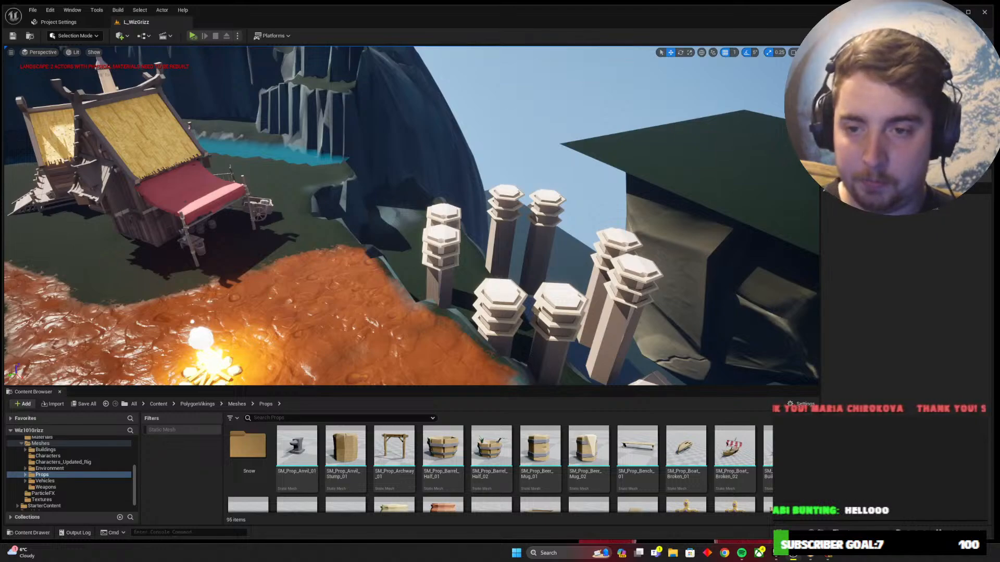
Delete the eight oversized dock posts standing beyond the edge of the muddy clearing
click(443, 238)
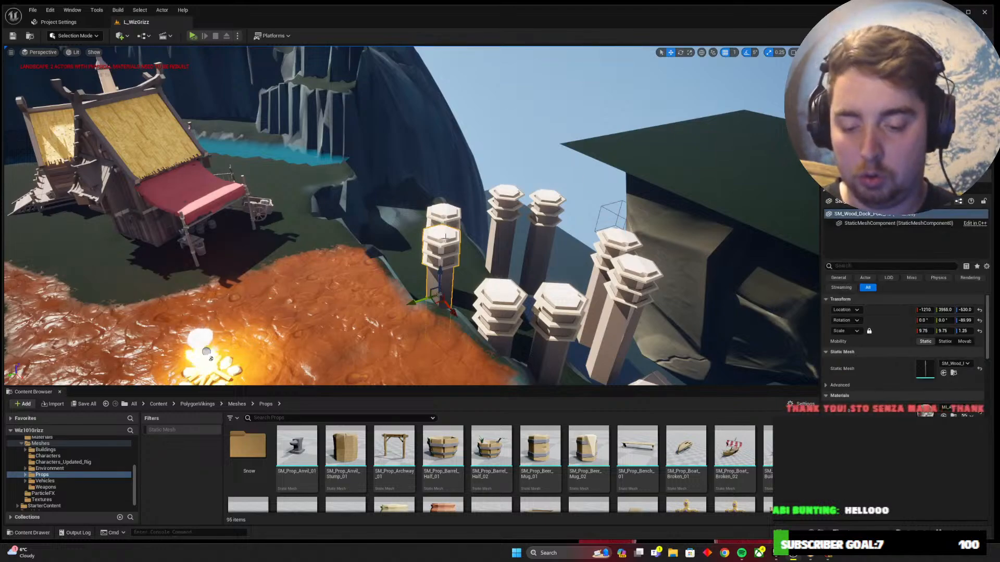
key(Delete)
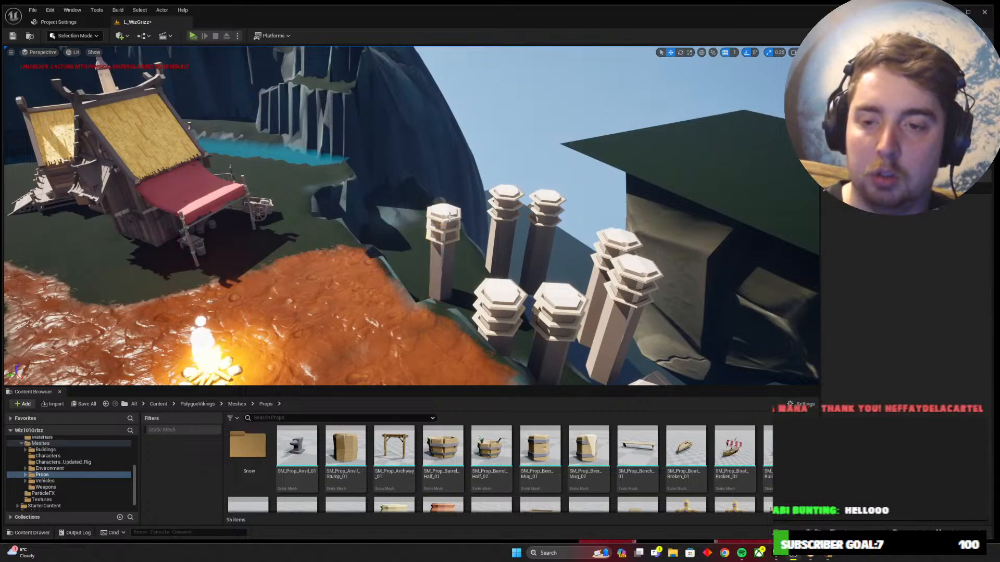
click(457, 221)
key(Delete)
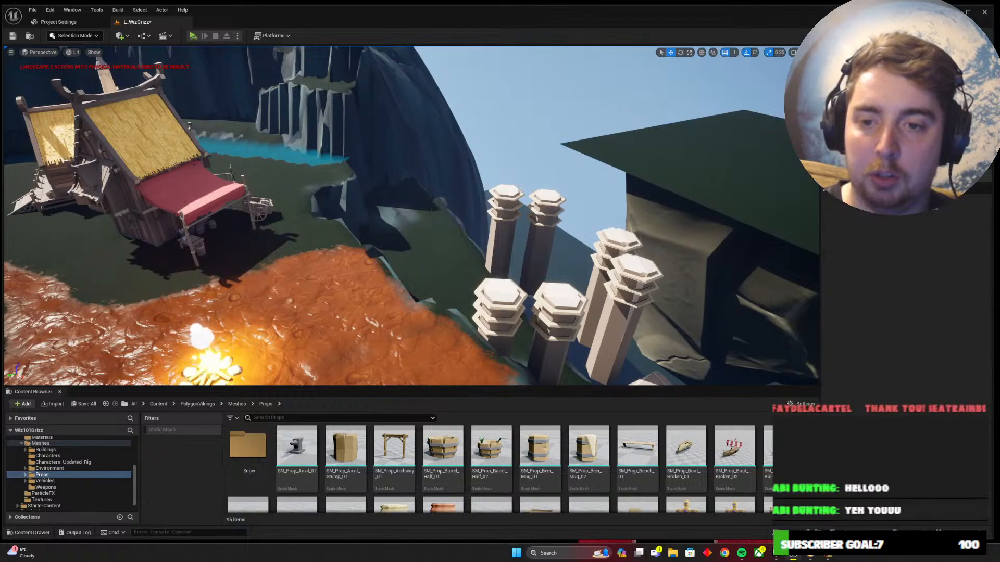
click(491, 217)
key(Delete)
click(544, 210)
key(Delete)
click(618, 238)
key(Delete)
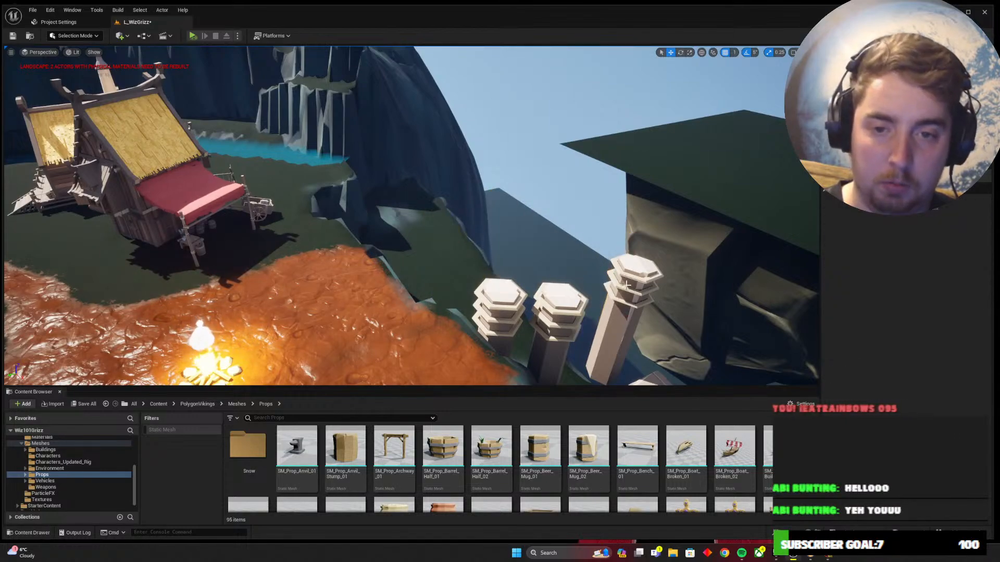
click(626, 284)
key(Delete)
click(565, 291)
key(Delete)
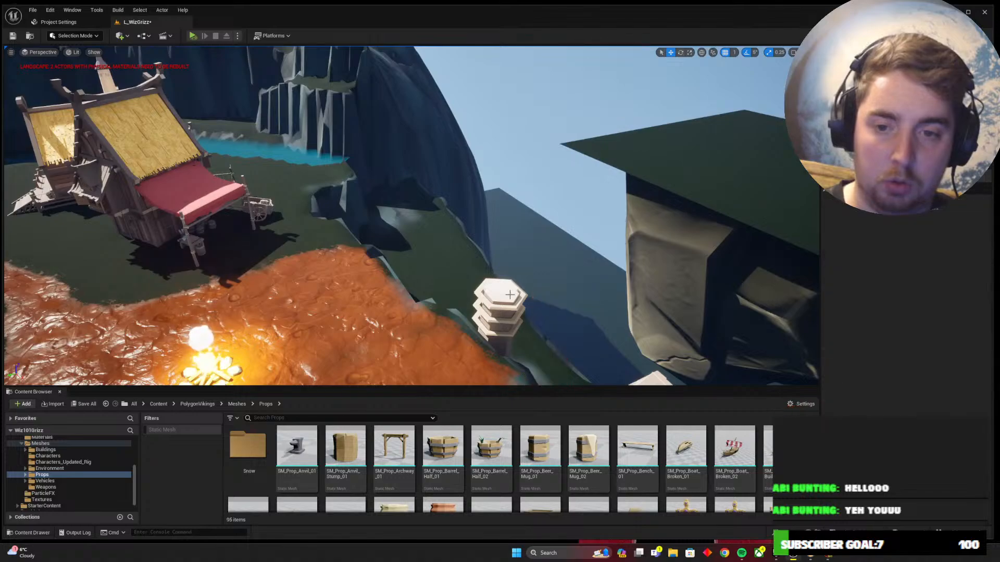
click(514, 288)
key(Delete)
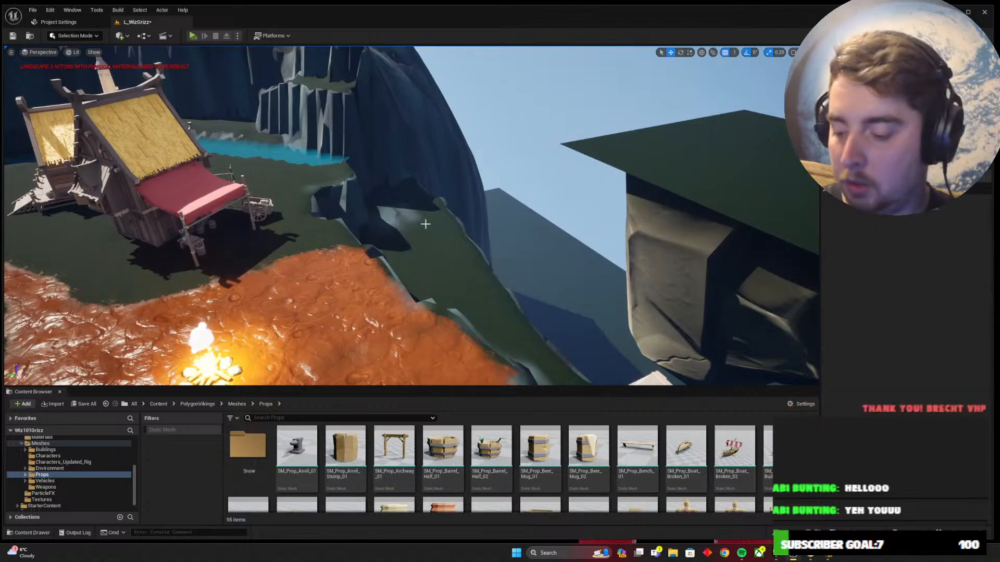
Try placing SM_Prop_Wood_Spike_02 on the grassy ledge below the muddy clearing and raising it out of the ground
key(s)
right_drag(426, 224, 442, 206)
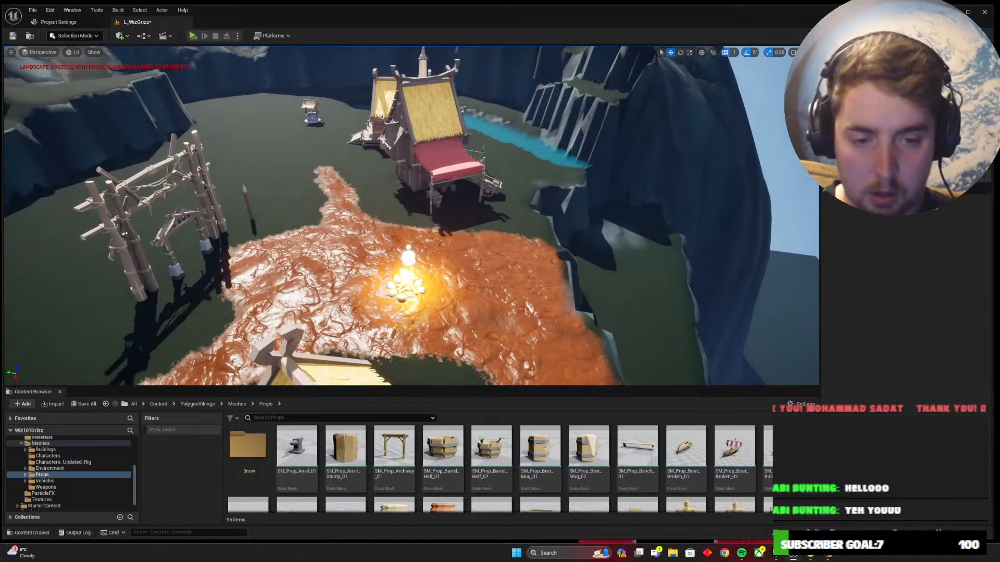
scroll(499, 468, down, 10)
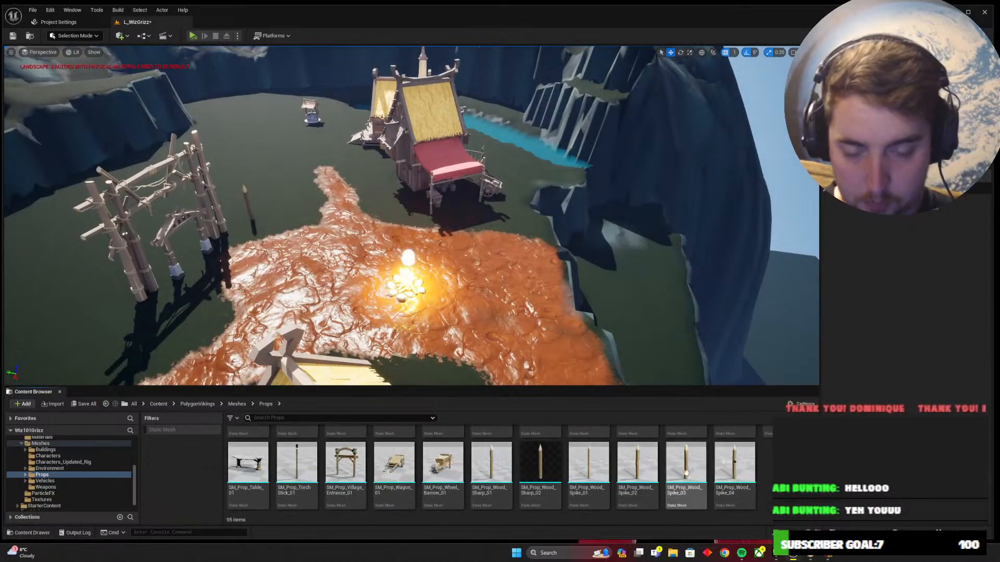
right_drag(500, 250, 570, 317)
key(d)
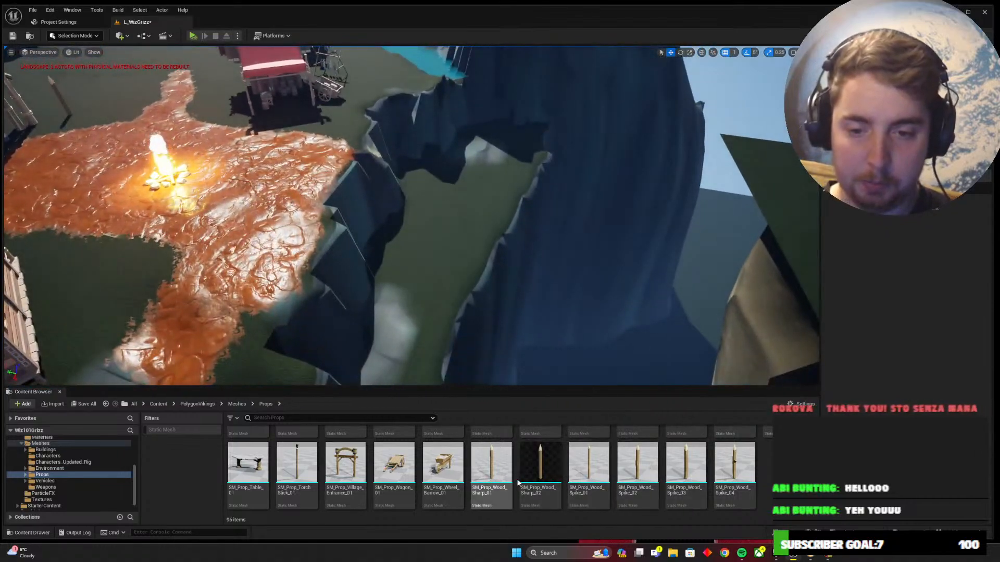
click(636, 463)
drag(517, 347, 435, 283)
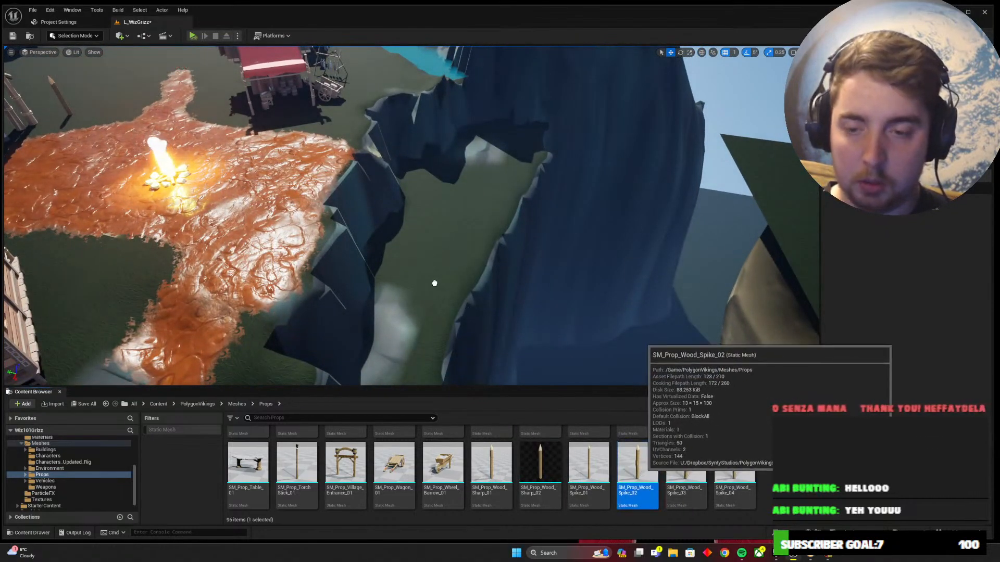
mouse_move(446, 295)
right_down()
mouse_move(474, 260)
mouse_move(473, 308)
mouse_move(454, 329)
mouse_move(451, 281)
right_up()
key(w)
key(w)
key(s)
key(s)
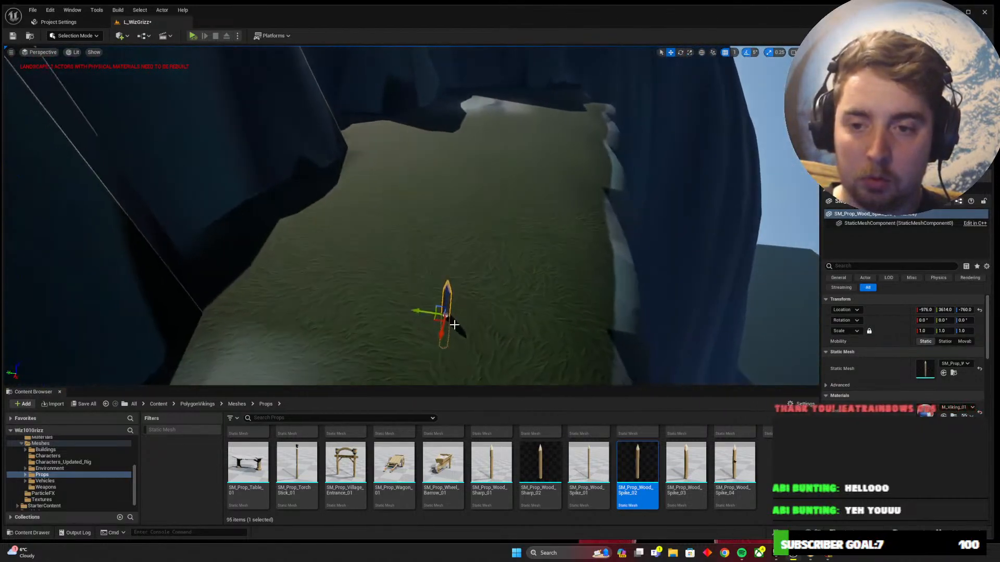
drag(442, 296, 442, 256)
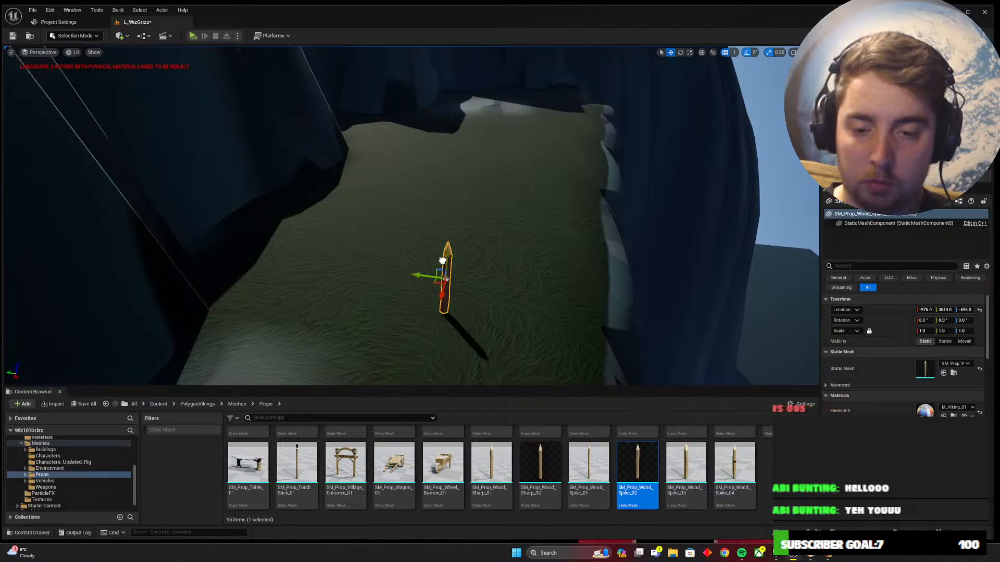
key(Delete)
Place SM_Prop_Wood_Sharp_02 against the muddy clearing's cliff edge at about -1418, 4031, -532, scaled to 4.75, 4.75, 3.25
drag(523, 488, 345, 134)
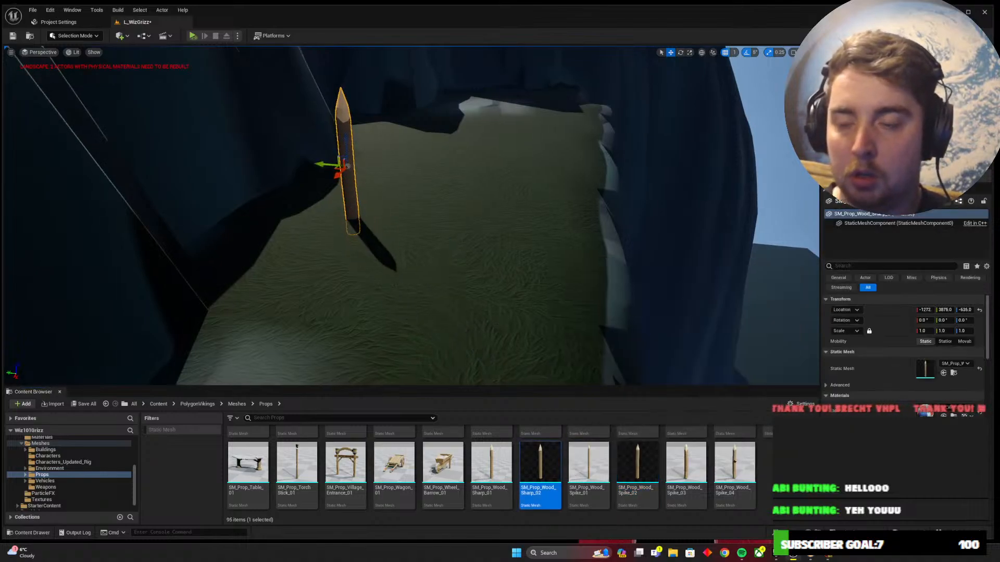
right_drag(359, 187, 367, 157)
key(s)
key(r)
drag(332, 249, 292, 266)
right_drag(321, 248, 339, 302)
key(a)
key(s)
key(w)
drag(426, 262, 390, 229)
key(a)
right_drag(354, 239, 502, 222)
key(s)
key(w)
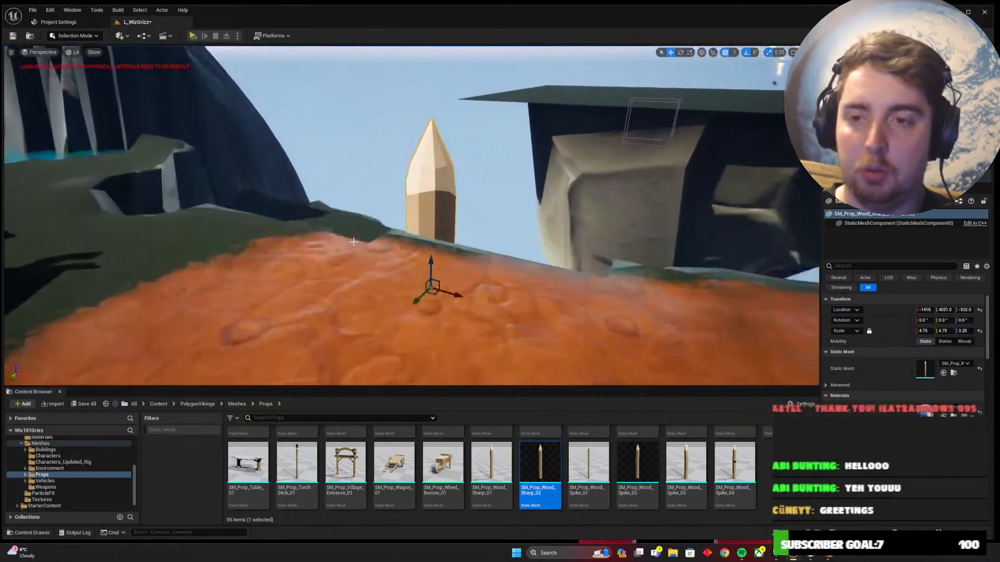
Shorten the stake at the cliff edge to a Z scale of 2.25 and raise it to about Z -491
key(alt+Tab)
key(alt+Tab)
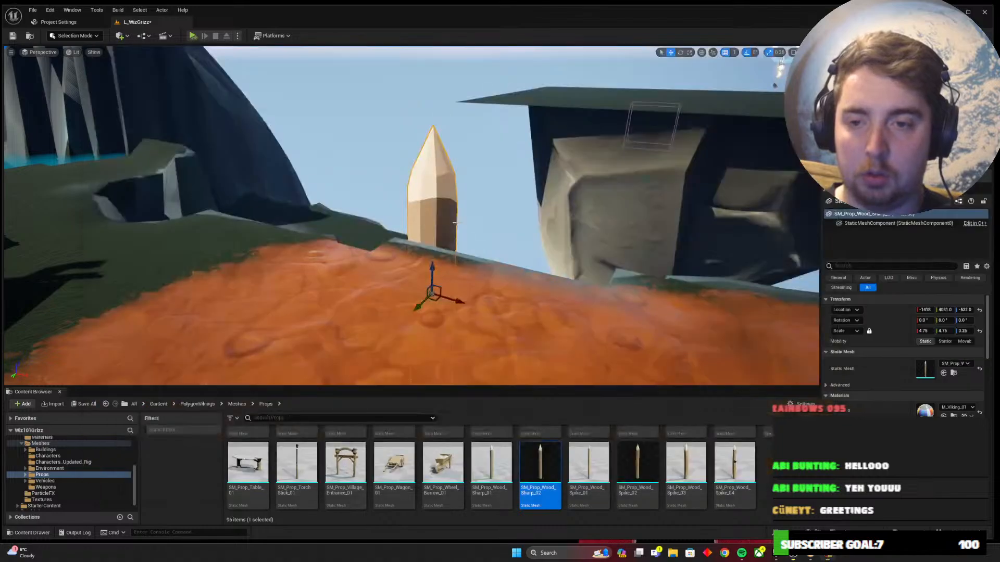
drag(431, 265, 432, 274)
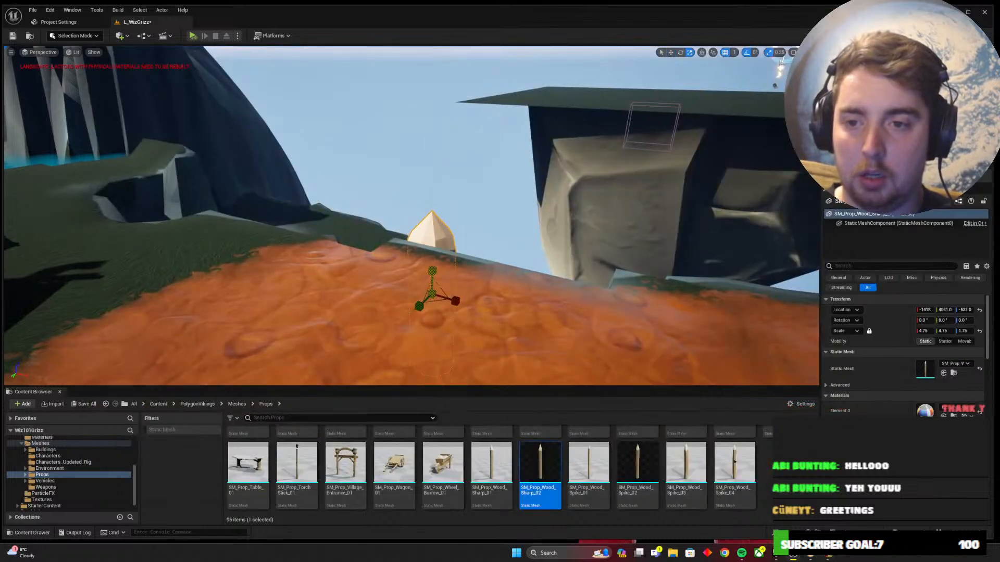
drag(428, 239, 429, 247)
key(d)
mouse_move(456, 234)
right_down()
mouse_move(429, 241)
mouse_move(451, 233)
right_up()
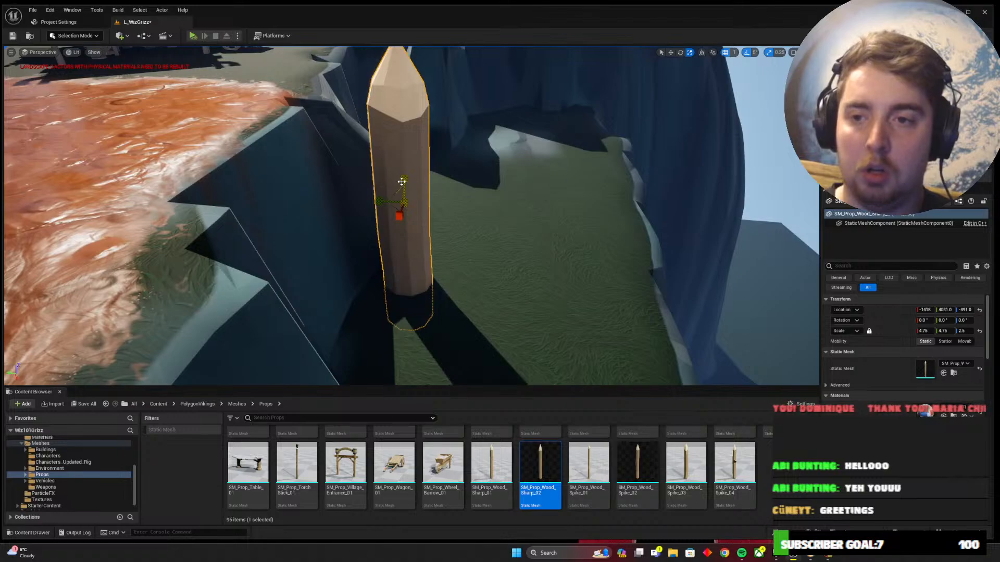
drag(401, 181, 398, 207)
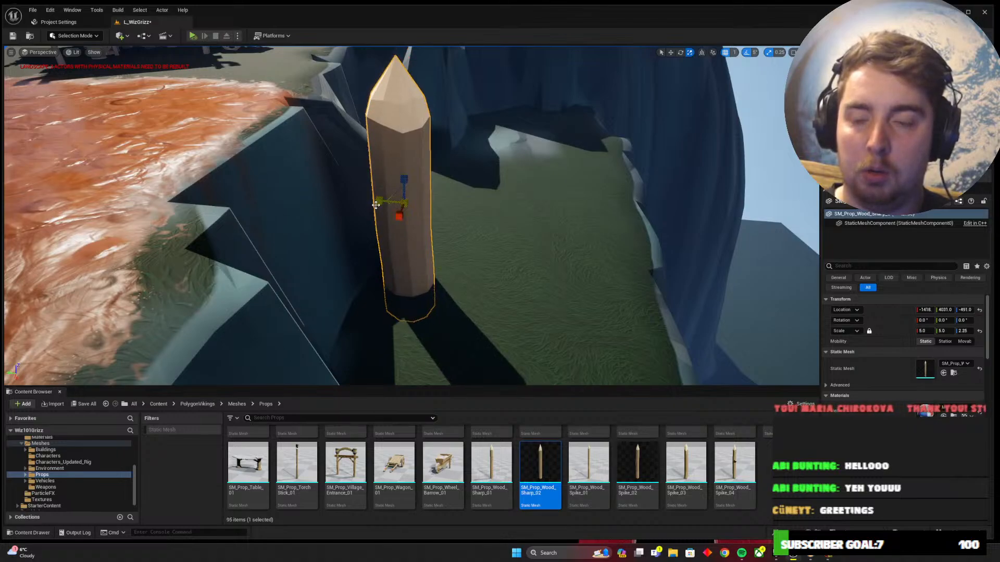
Compare the stake at the cliff edge with the dock posts in the Wizard101 game window
mouse_move(397, 207)
right_down()
mouse_move(391, 177)
mouse_move(393, 208)
right_up()
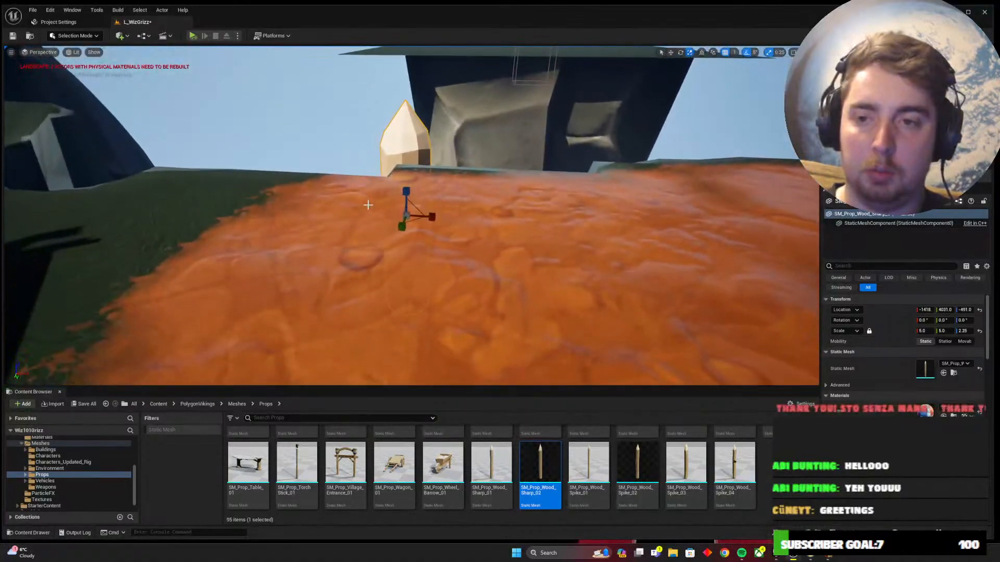
key(alt+Tab)
key(alt+Tab)
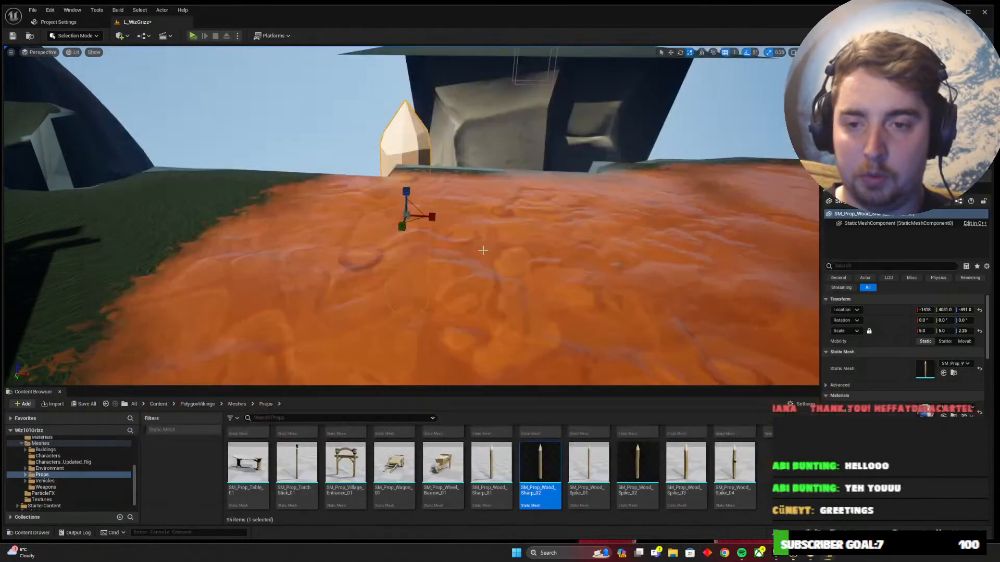
key(alt+Tab)
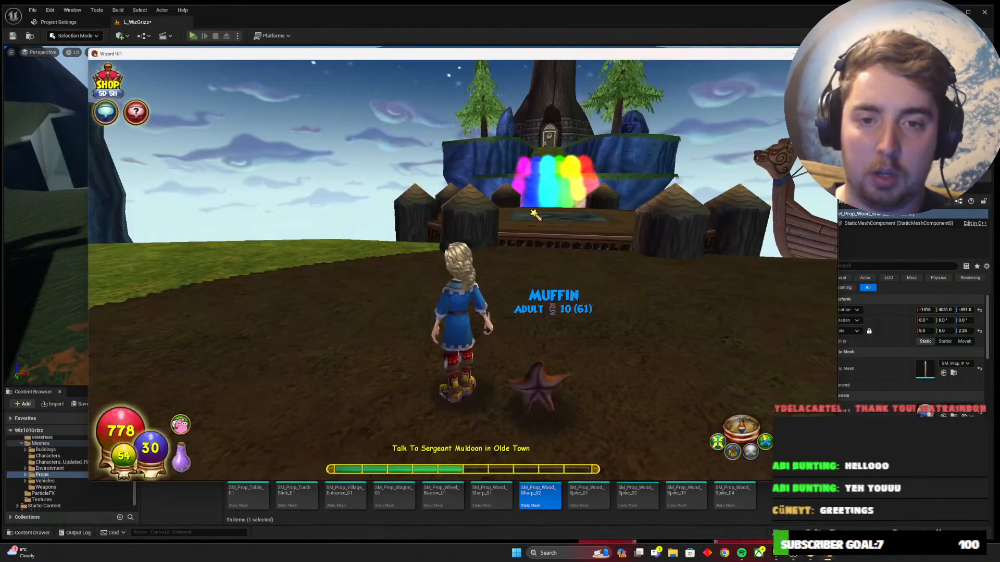
key(alt+Tab)
Set the stake's location to -1400, 4000, -500 and save the level
right_drag(537, 216, 515, 252)
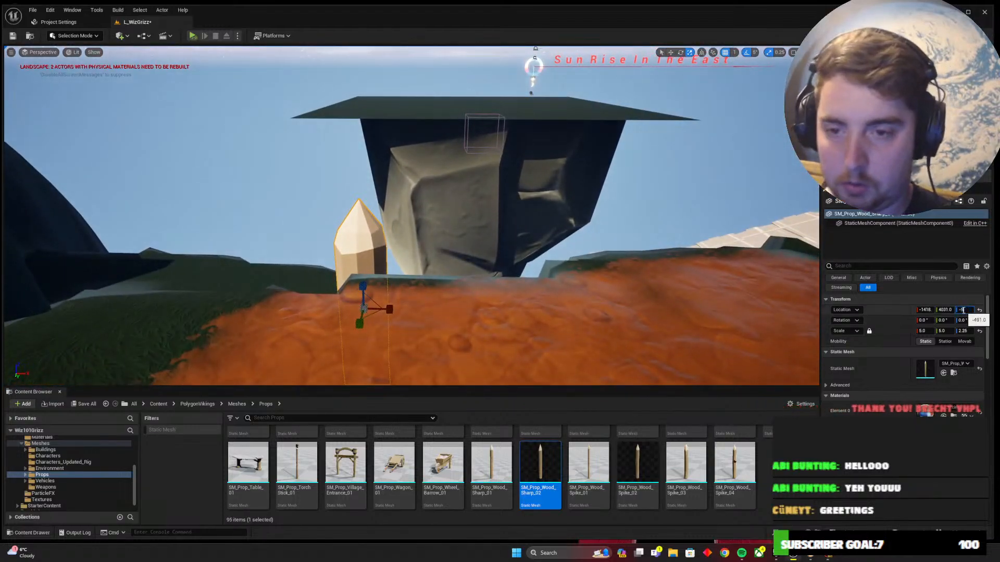
mouse_move(555, 269)
right_down()
mouse_move(515, 289)
mouse_move(554, 269)
right_up()
key(d)
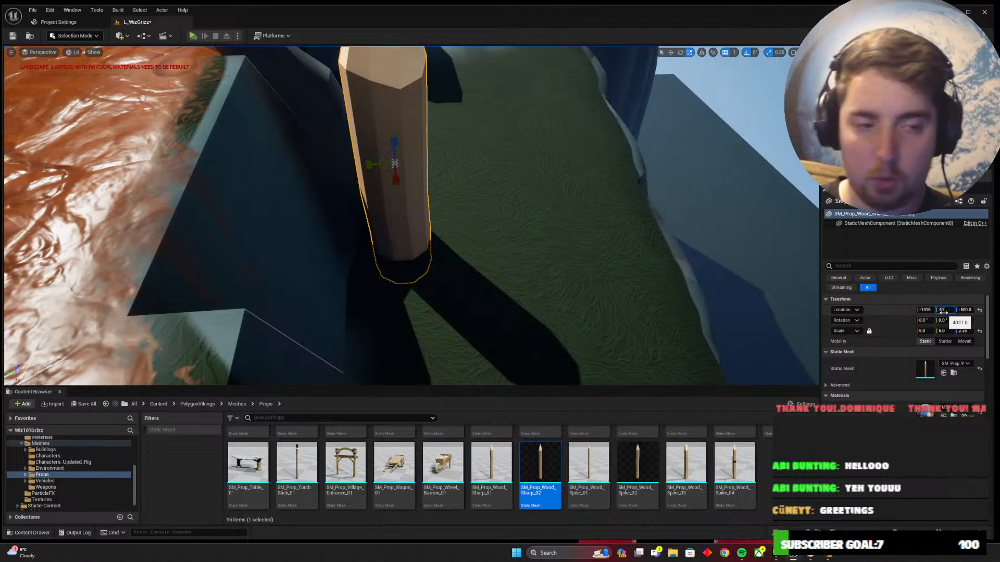
key(Return)
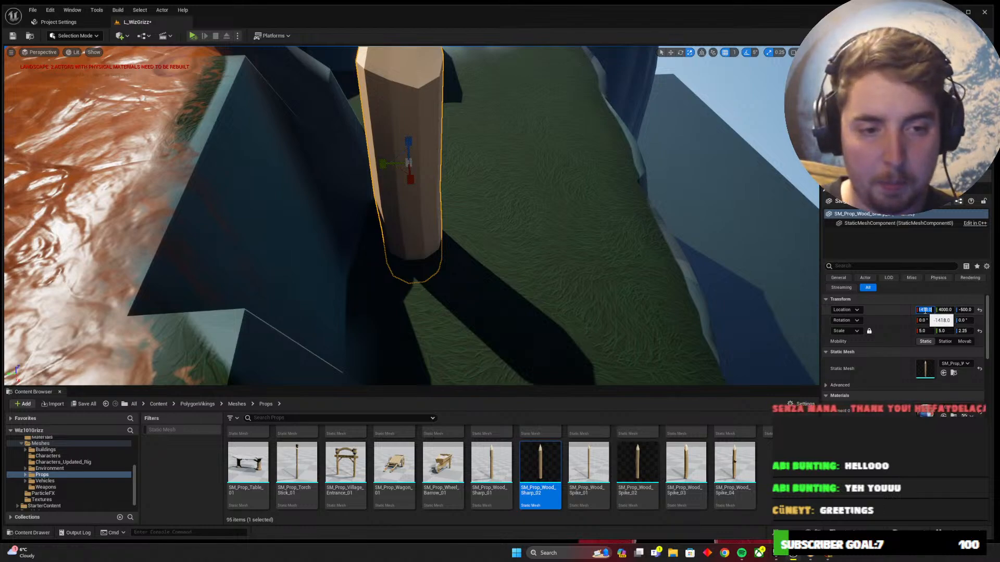
key(Return)
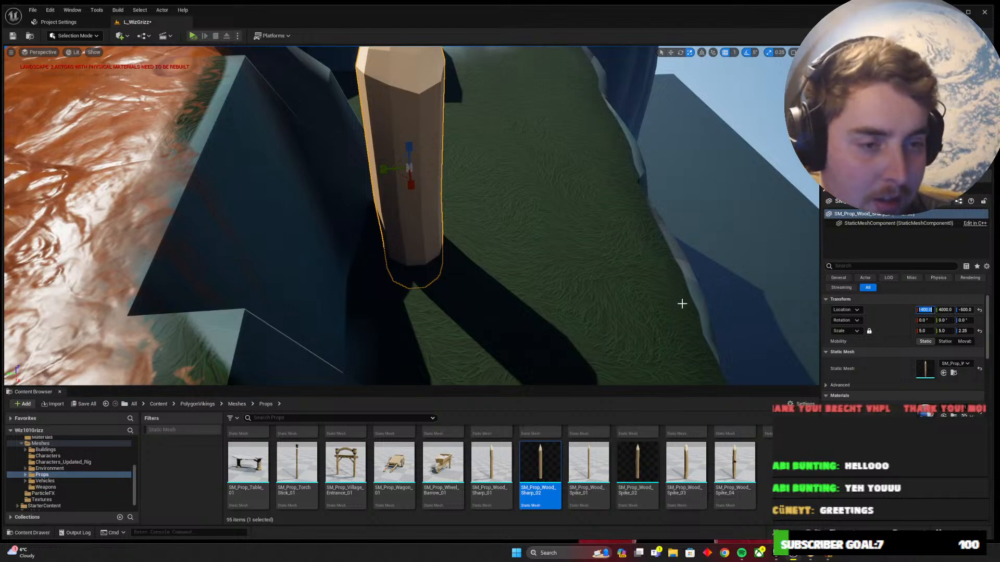
key(s)
right_drag(603, 260, 603, 259)
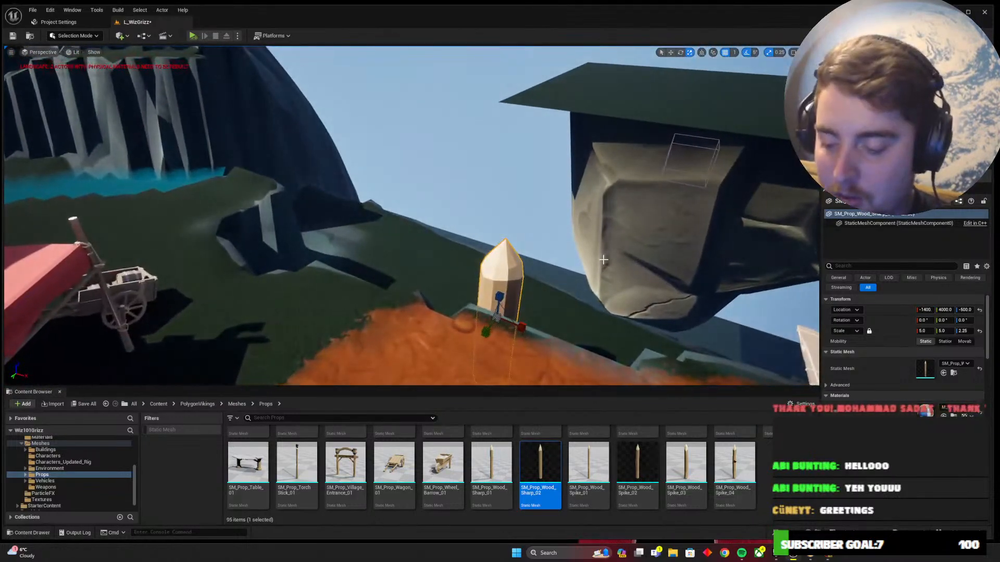
key(ctrl+s)
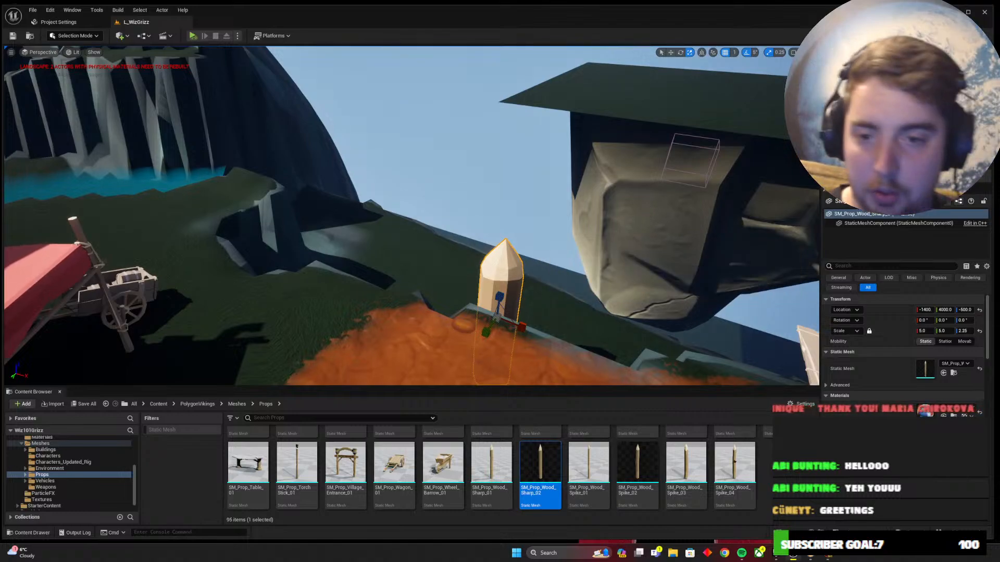
Set the position grid snap to 100 and duplicate the stake along the cliff edge to X -900
key(s)
right_drag(603, 260, 604, 260)
key(w)
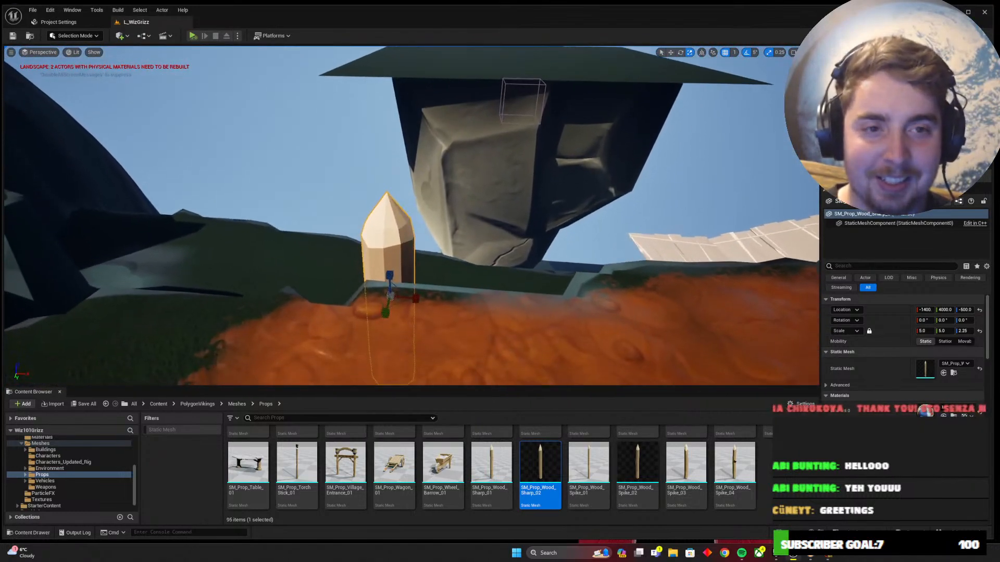
click(735, 53)
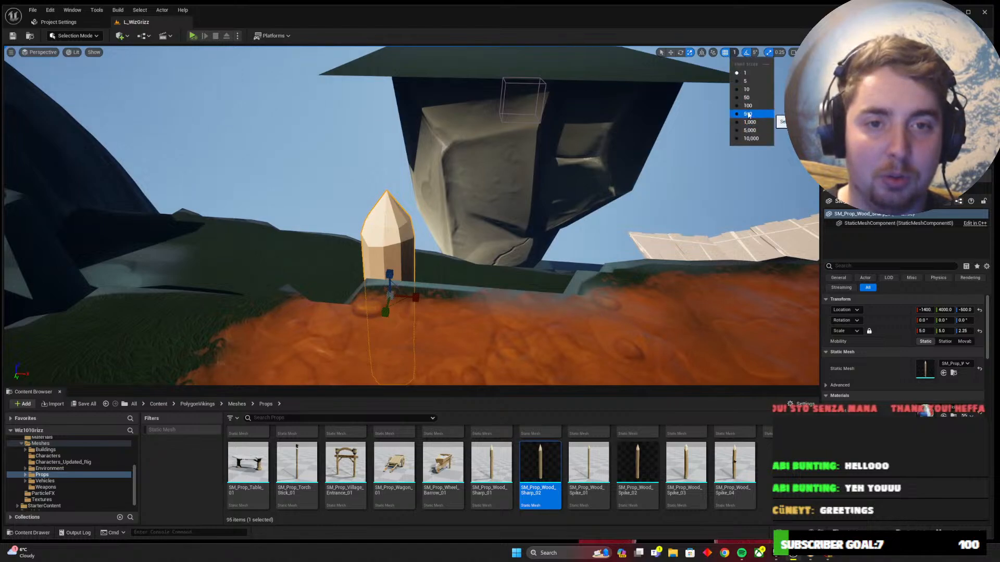
click(748, 105)
right_drag(435, 300, 435, 300)
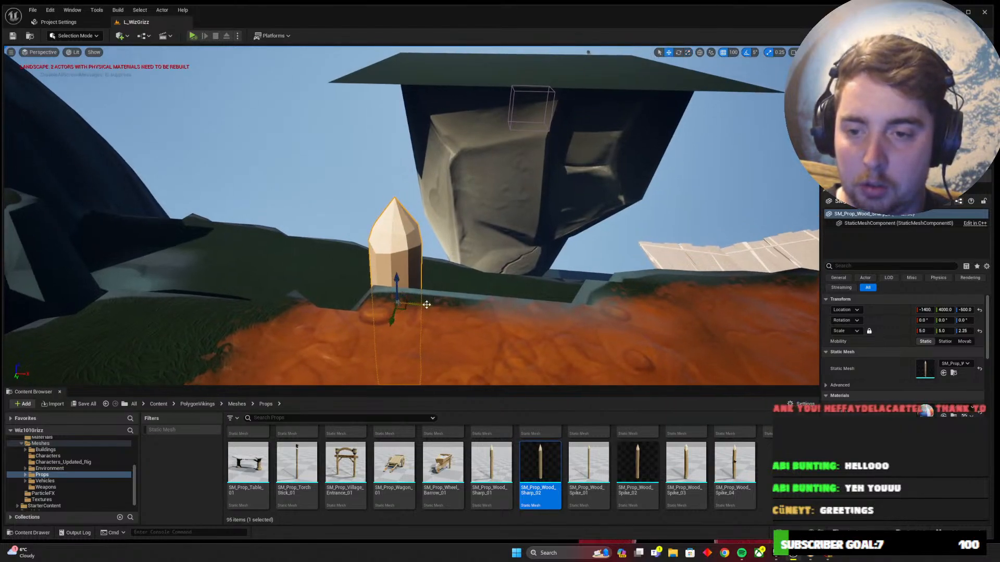
alt+drag(443, 306, 578, 326)
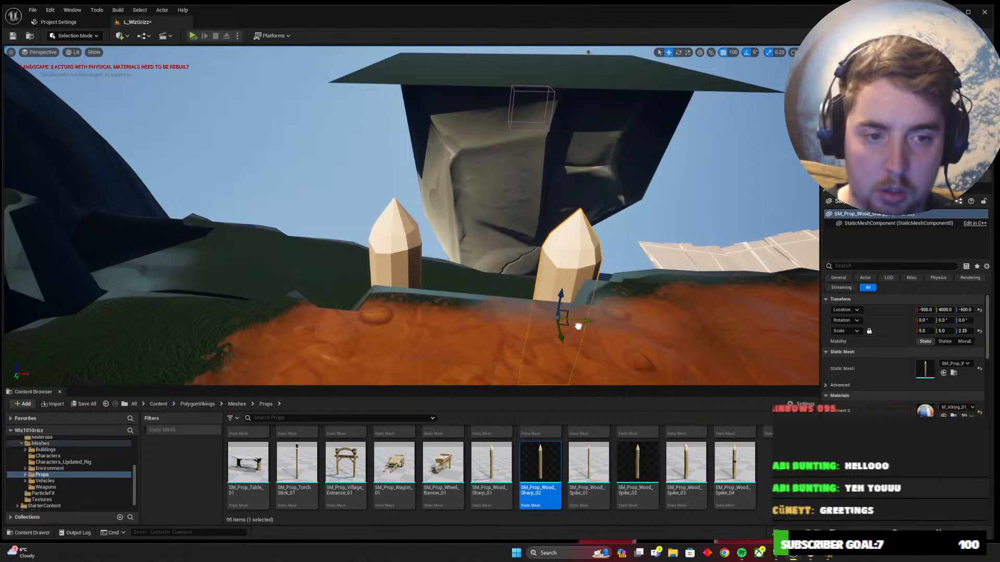
right_drag(613, 302, 613, 303)
Check the post spacing in Wizard101 and move the duplicated stake slightly farther from the first along the X axis
key(alt+Tab)
key(alt+Tab)
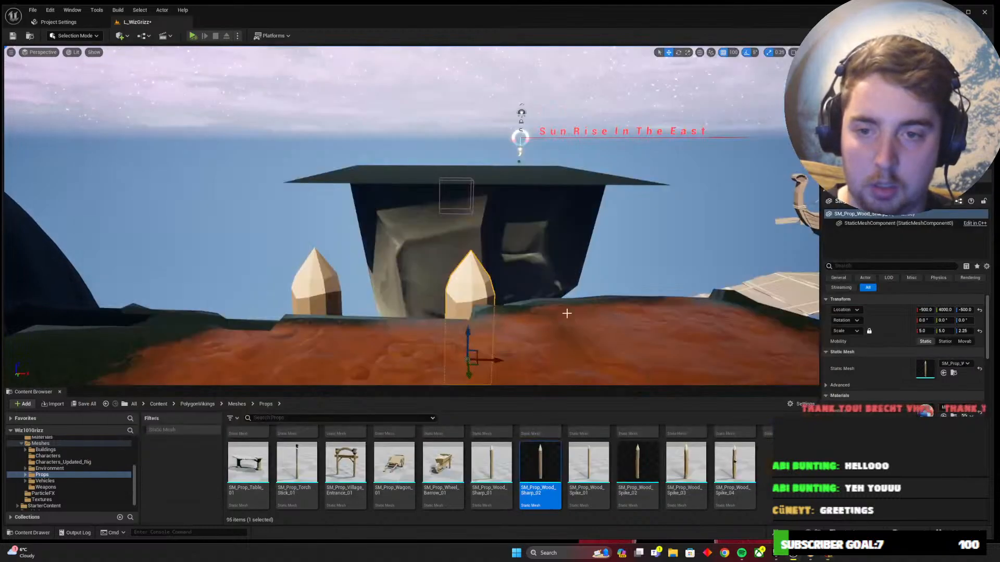
drag(498, 364, 514, 364)
Duplicate both cliff-edge stakes as a pair to the far side of the grassy ledge at Y 3400
key(d)
right_drag(513, 364, 514, 363)
key(d)
right_drag(490, 266, 485, 246)
ctrl+click(484, 247)
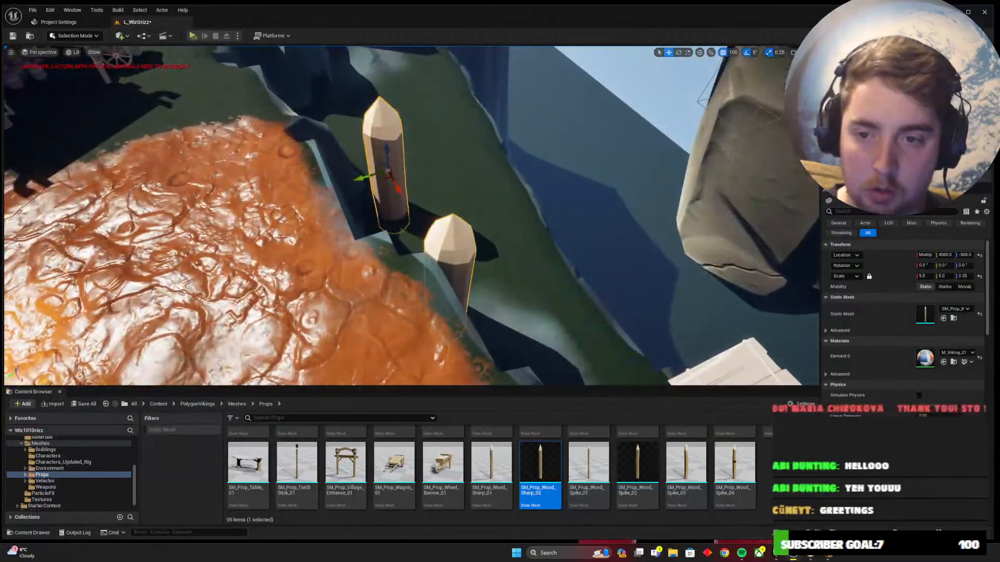
right_drag(364, 227, 364, 227)
right_drag(283, 250, 284, 250)
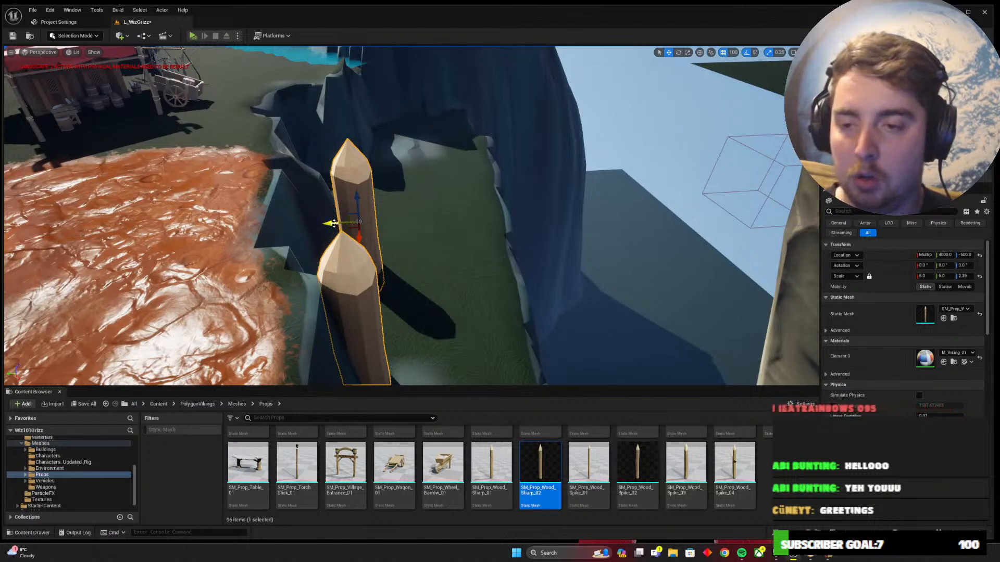
alt+drag(338, 224, 491, 229)
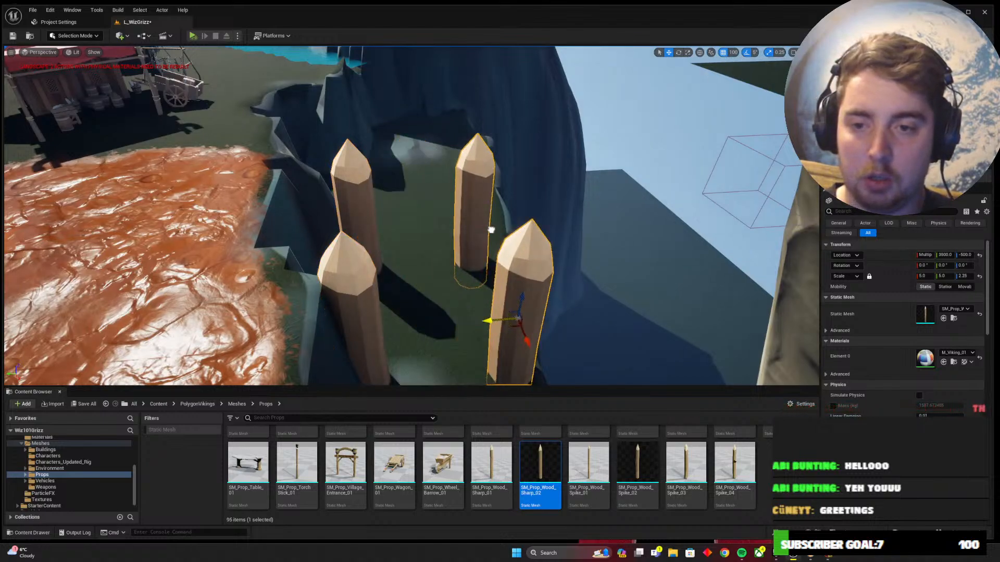
right_drag(492, 230, 491, 229)
drag(436, 265, 466, 261)
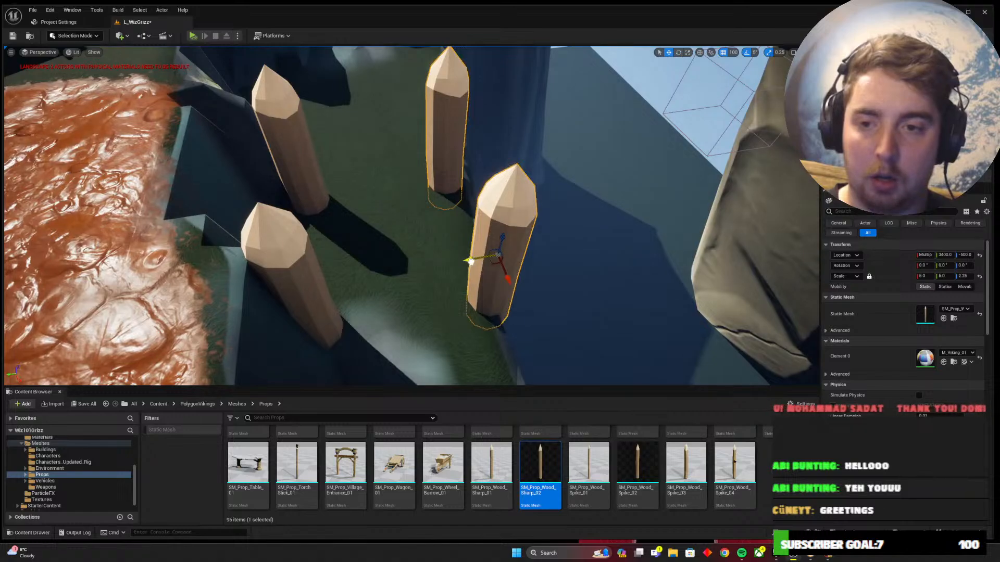
right_drag(465, 262, 466, 262)
right_drag(272, 178, 272, 179)
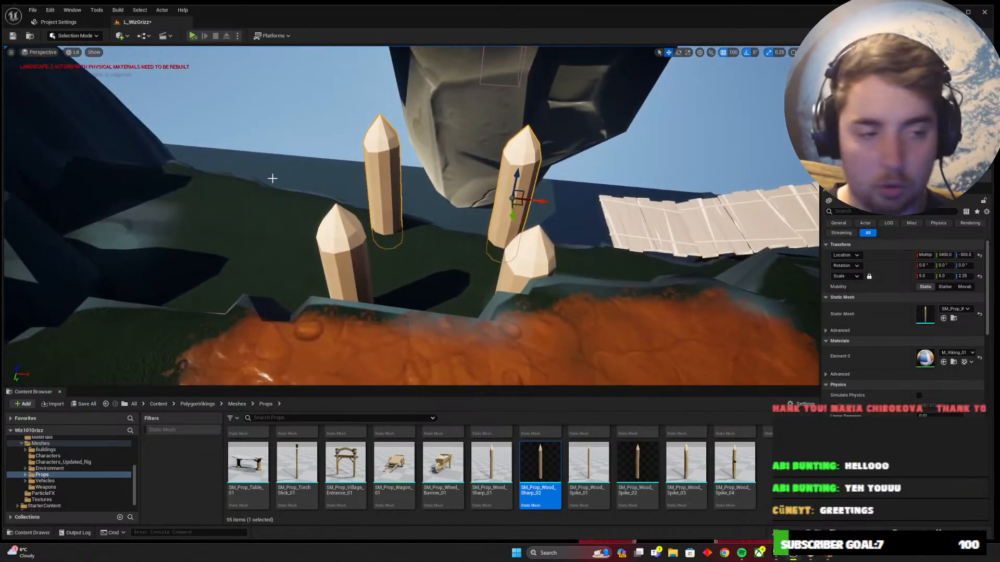
Examine how the paired posts are arranged around the dock platform in the Wizard101 game
key(alt+Tab)
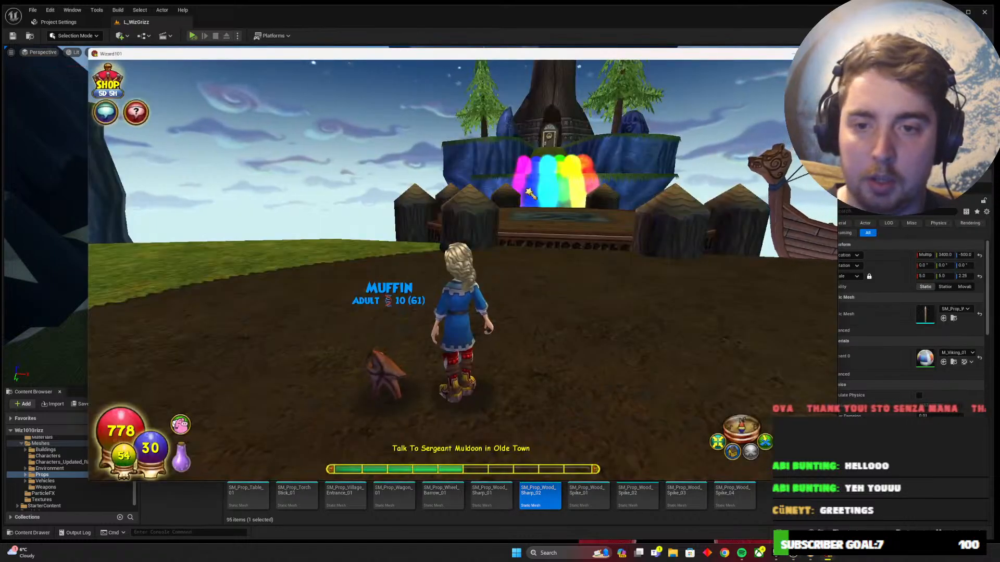
key(w)
key(d)
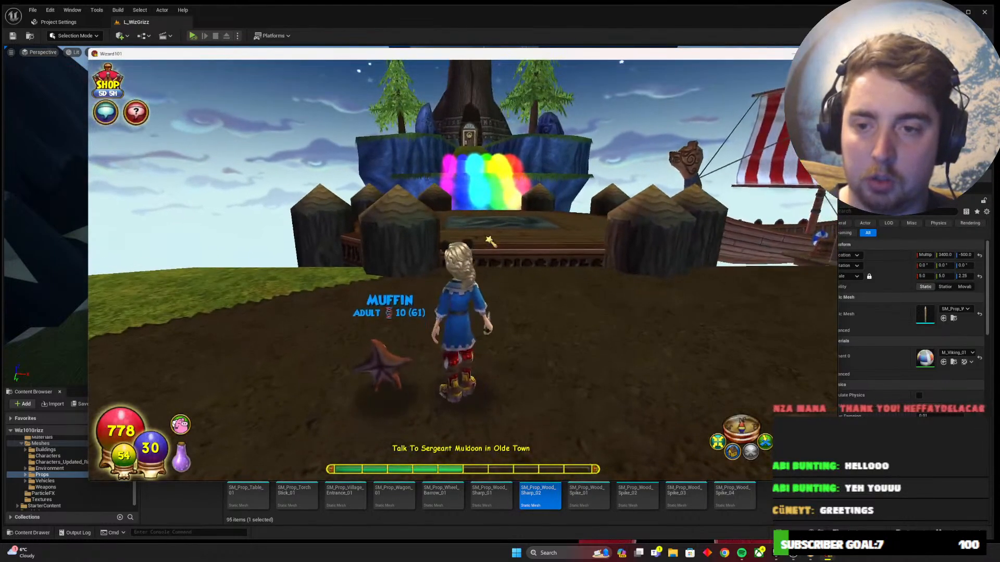
key(alt+Tab)
Duplicate the far pair of stakes rotated 90 degrees about Z and place the copies beside the first stakes at X -1500
right_drag(486, 238, 484, 260)
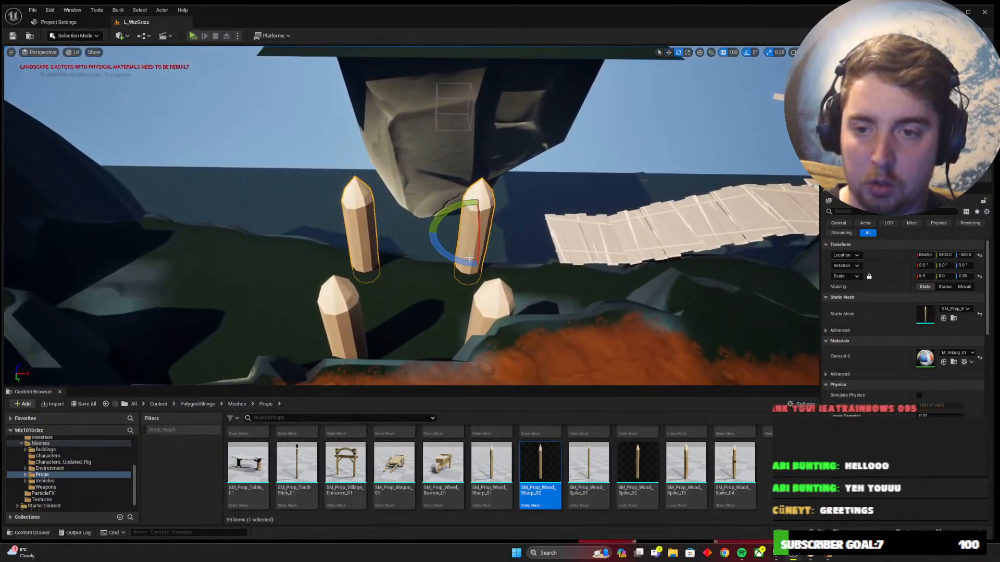
drag(519, 235, 477, 266)
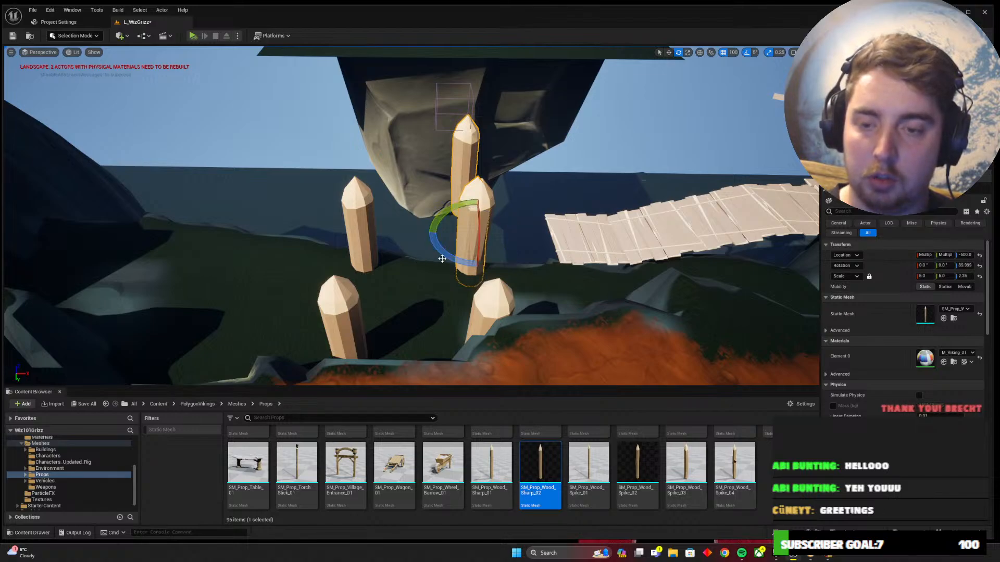
right_drag(475, 253, 475, 252)
drag(391, 206, 488, 346)
right_drag(424, 316, 424, 316)
Move the two rotated stakes toward each other along the Y axis, the far one to Y 3500
click(528, 280)
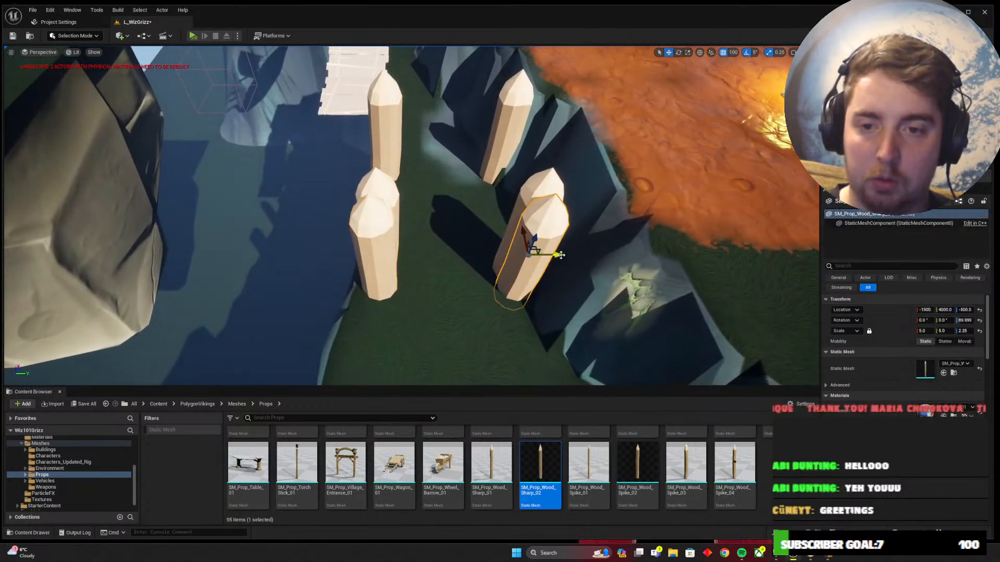
drag(560, 255, 538, 255)
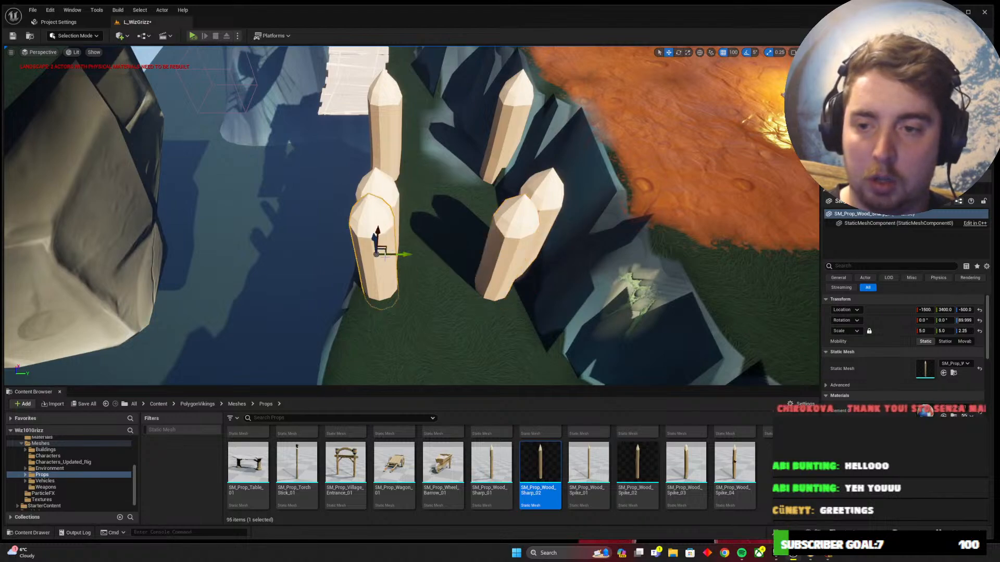
drag(385, 257, 414, 255)
Duplicate the two rotated stakes along the X axis to the opposite end of the stake arrangement
right_drag(413, 262, 462, 229)
ctrl+click(449, 196)
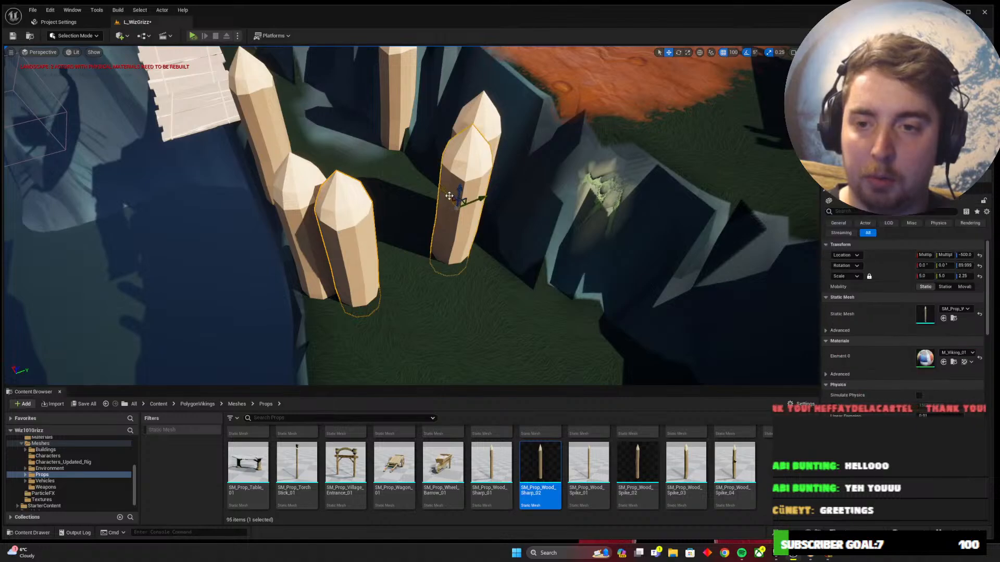
right_drag(455, 201, 396, 228)
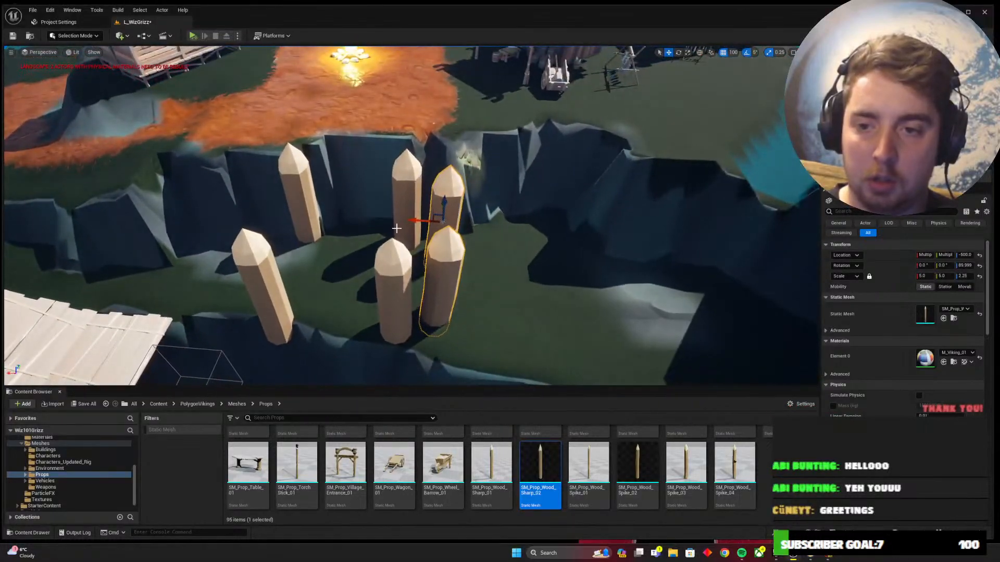
alt+drag(414, 220, 283, 214)
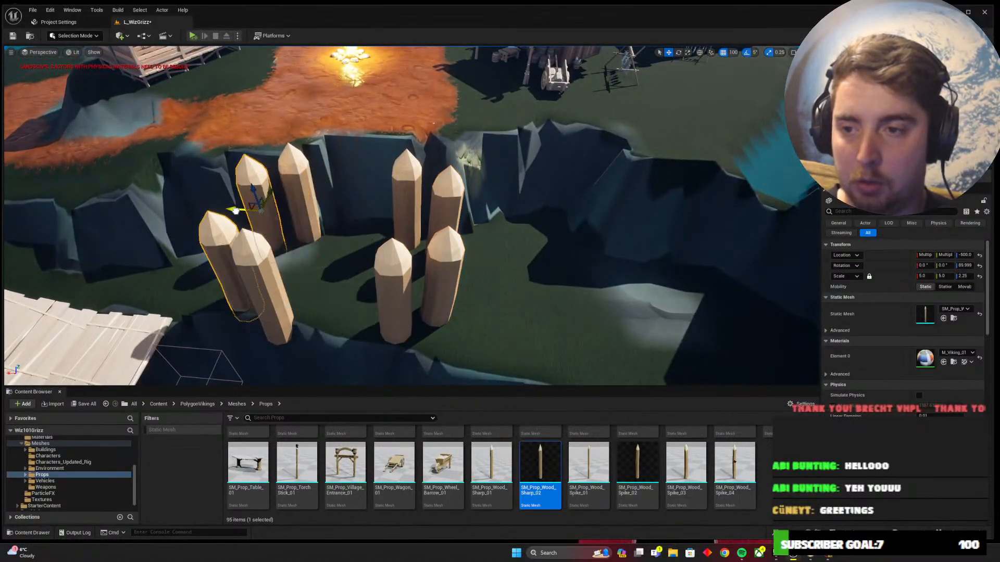
right_drag(304, 230, 355, 233)
mouse_move(458, 224)
right_down()
mouse_move(416, 228)
mouse_move(457, 224)
right_up()
mouse_move(410, 252)
right_down()
mouse_move(385, 237)
mouse_move(411, 252)
right_up()
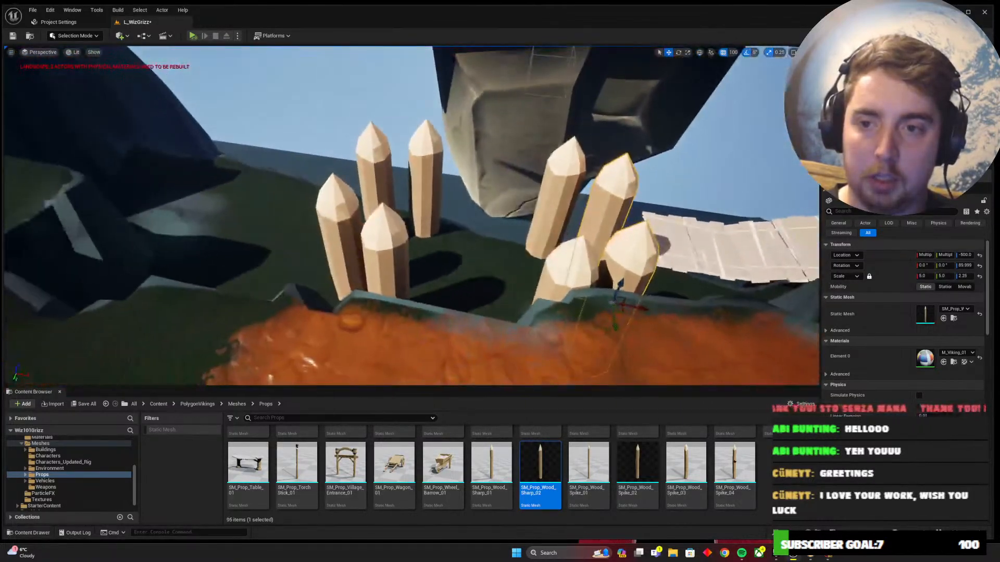
Walk onto the dock platform in Wizard101 and examine the placement of the surrounding posts
key(alt+Tab)
key(w)
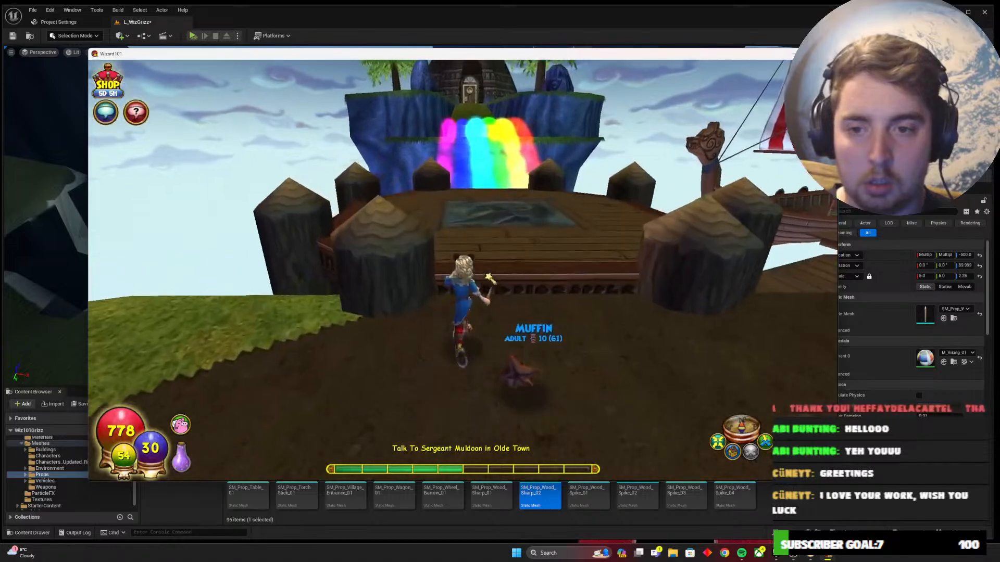
key(d)
key(a)
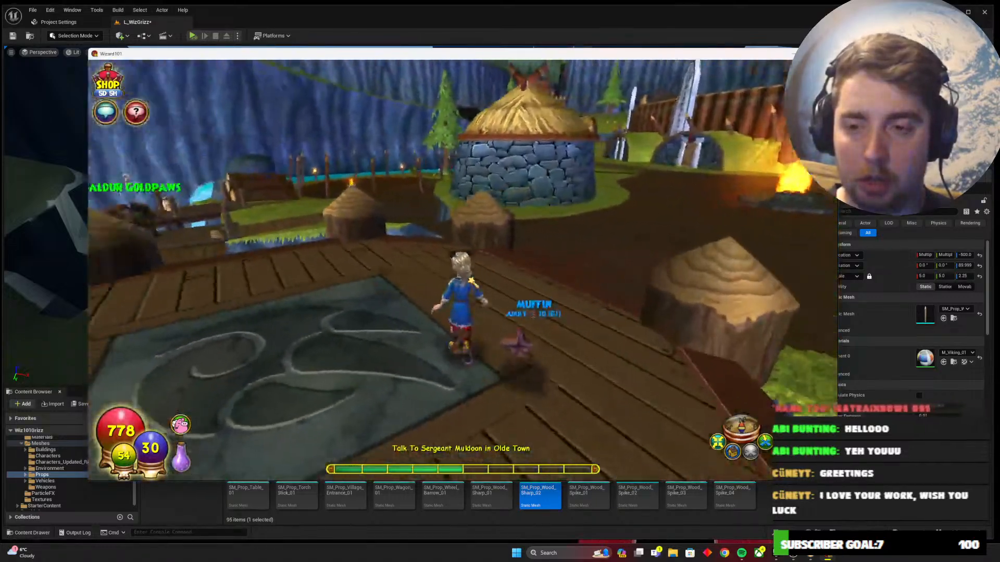
Select the four stakes on the ledge's outer side and move them along Y farther from the muddy clearing
key(alt+Tab)
key(d)
right_drag(470, 262, 389, 347)
key(a)
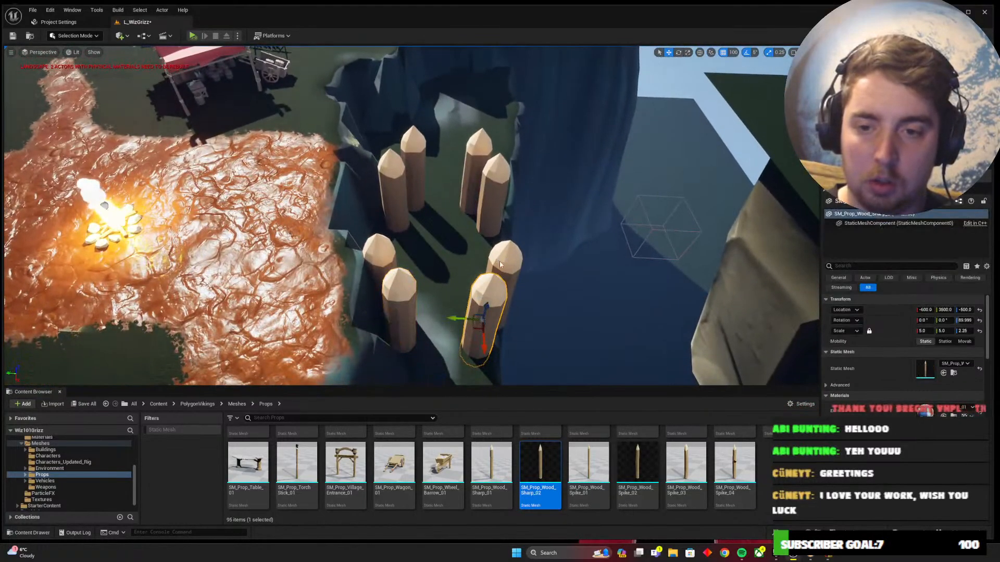
ctrl+click(495, 195)
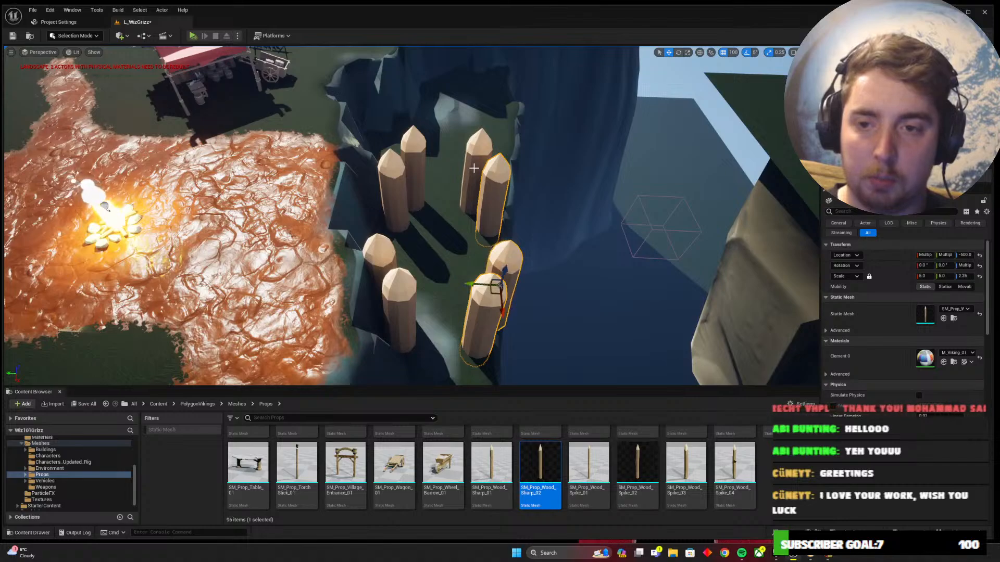
drag(454, 176, 487, 180)
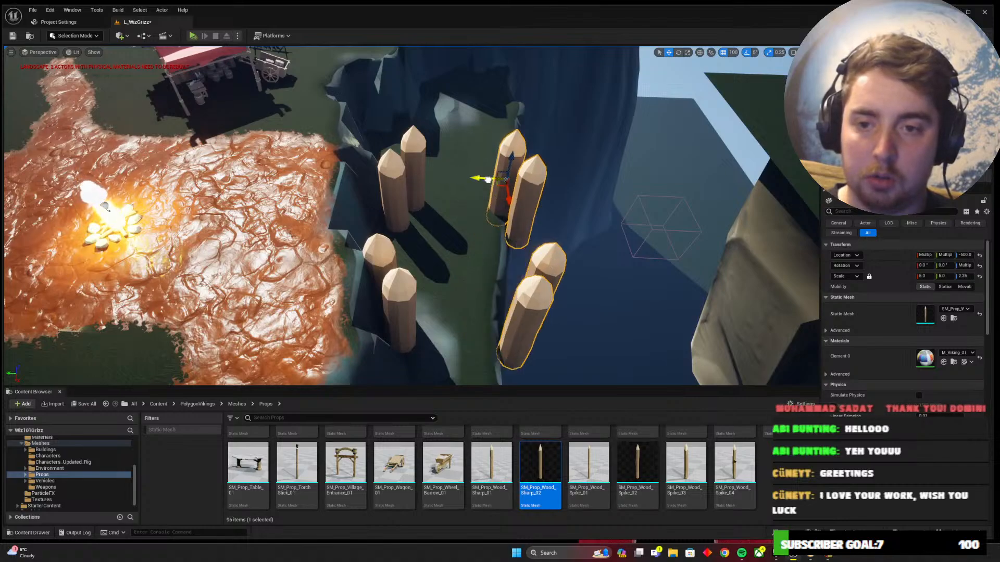
key(d)
right_drag(487, 180, 364, 318)
right_drag(396, 182, 457, 178)
right_drag(377, 270, 377, 270)
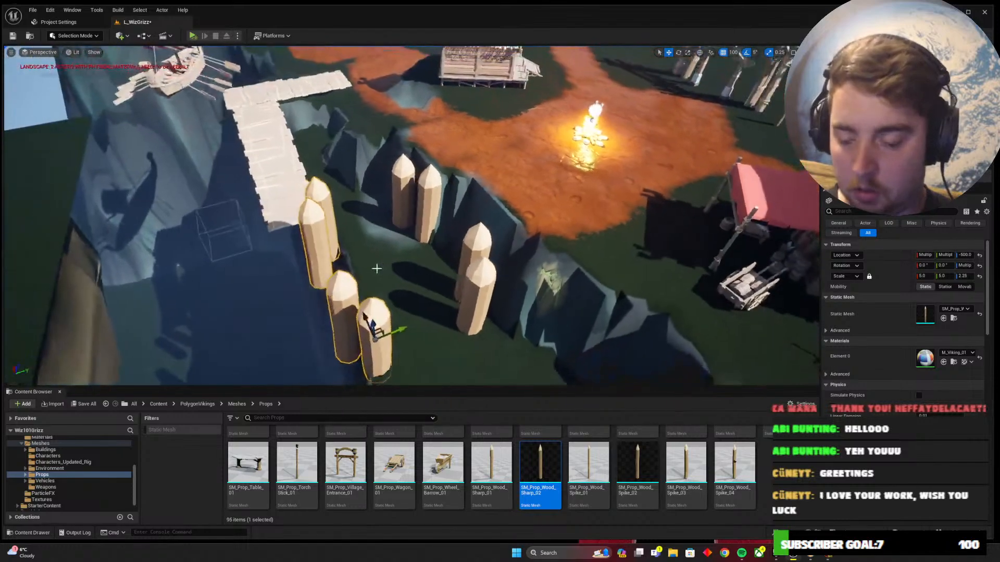
Save the level and look through the Props meshes for a piece that can serve as the platform
key(ctrl+s)
scroll(550, 477, up, 3)
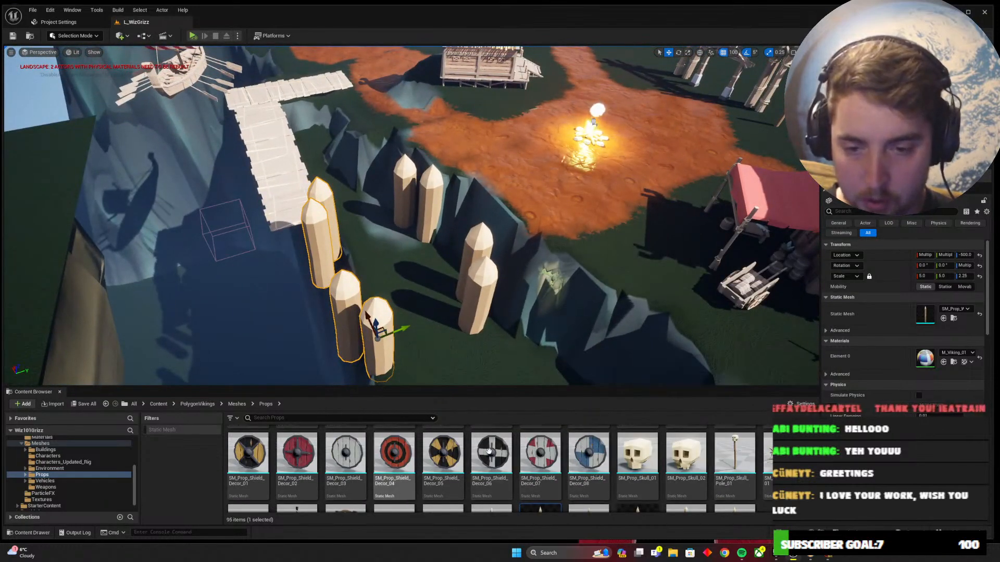
scroll(608, 463, down, 3)
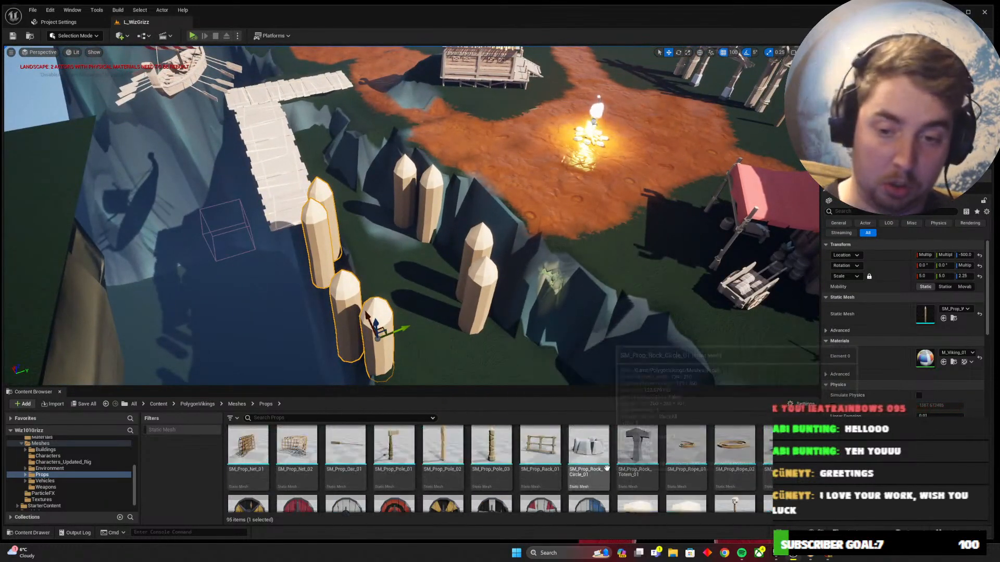
scroll(662, 458, up, 3)
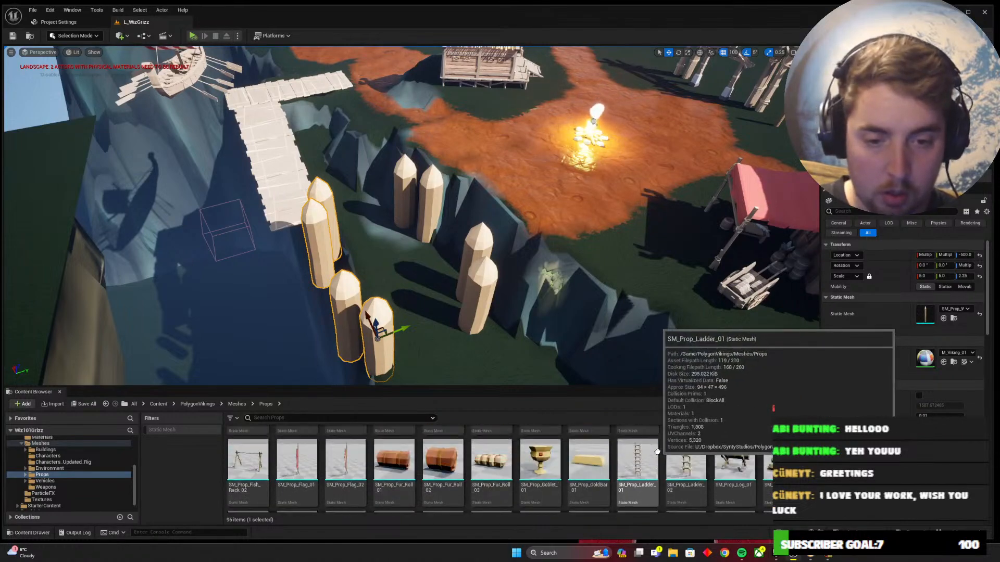
scroll(677, 455, up, 4)
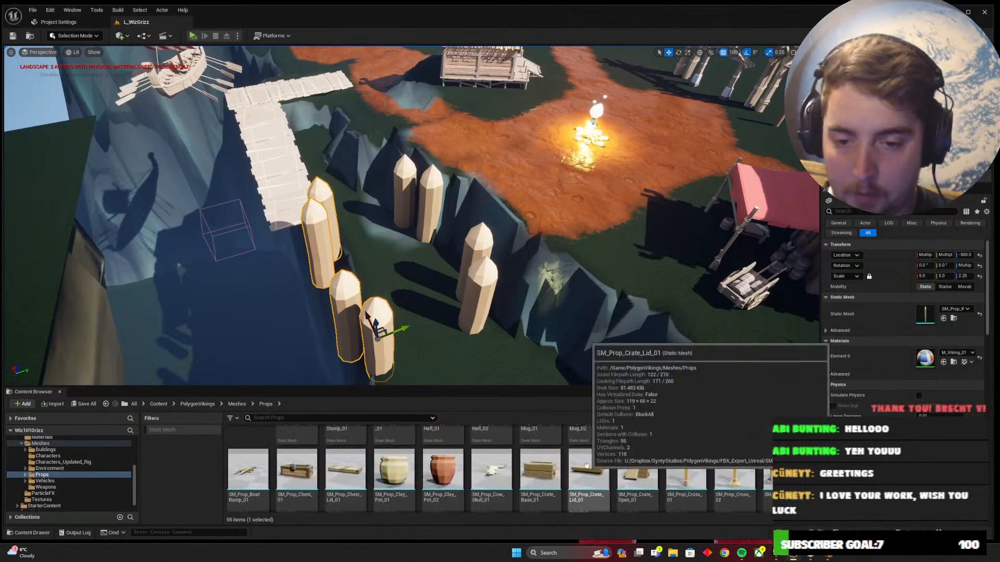
click(237, 404)
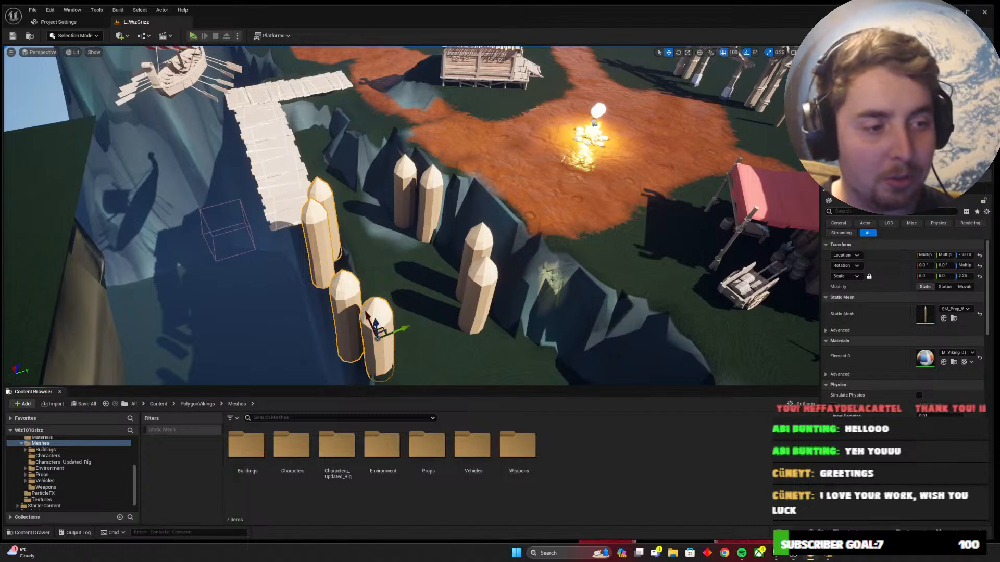
Switch to Wizard101 and walk from the dock platform around the central fire pit, examining the village layout and buildings
right_drag(587, 240, 654, 233)
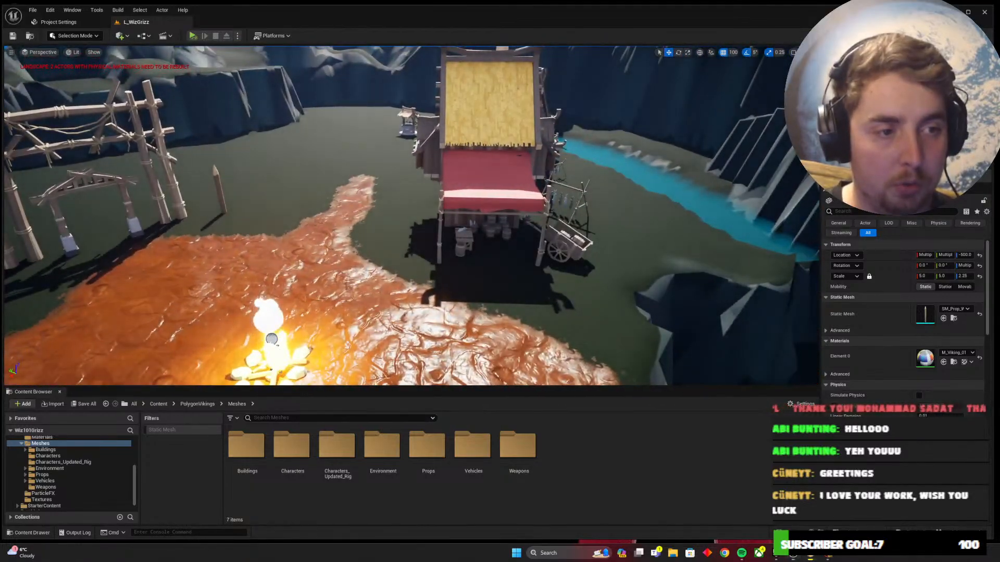
key(alt+Tab)
key(d)
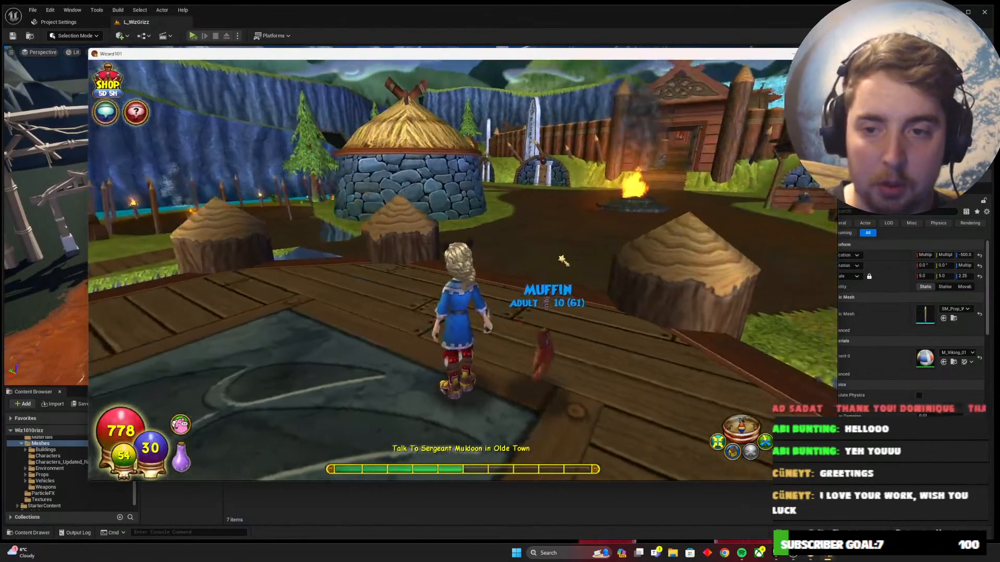
key(w)
key(w)
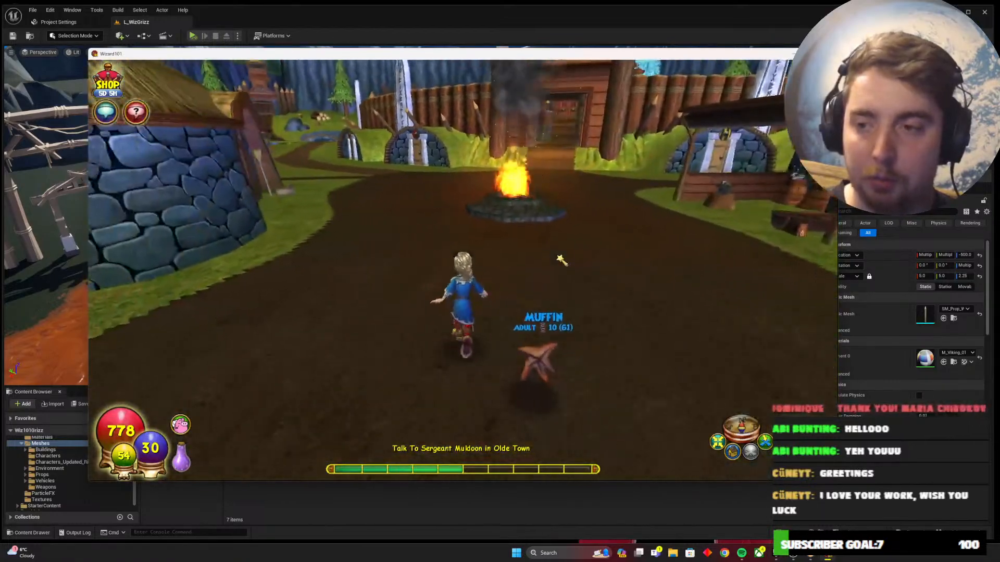
key(s)
key(d)
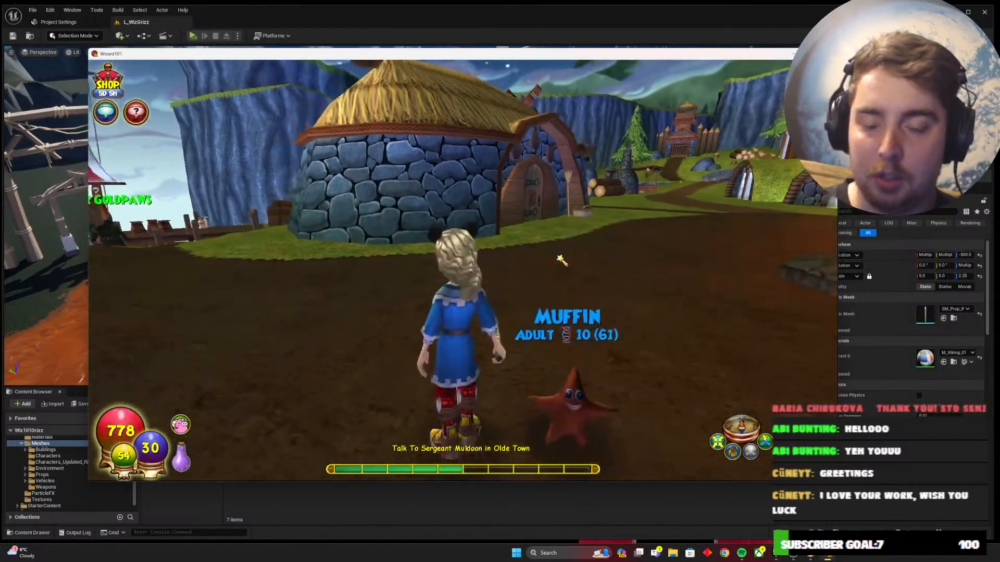
key(w)
key(w)
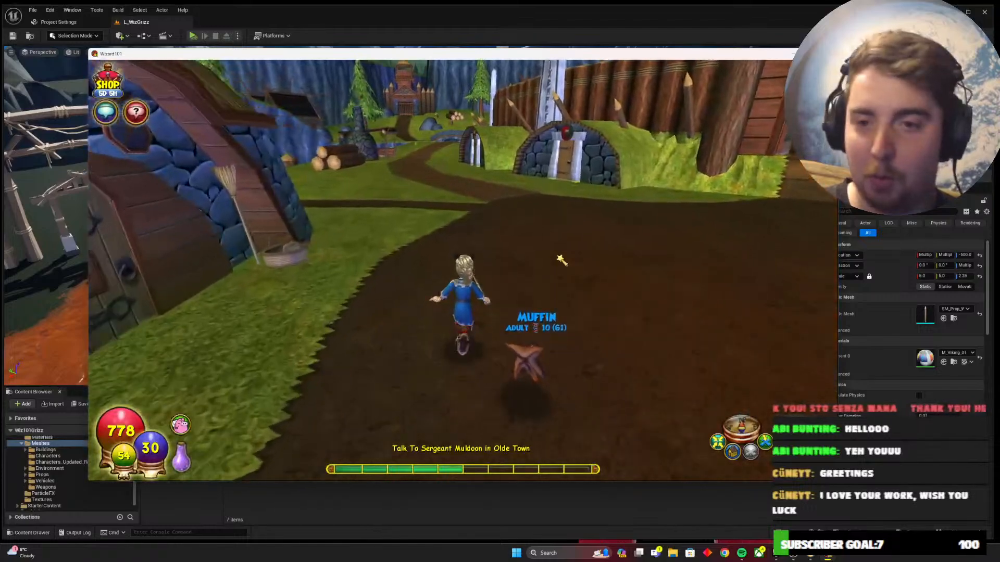
key(d)
key(w)
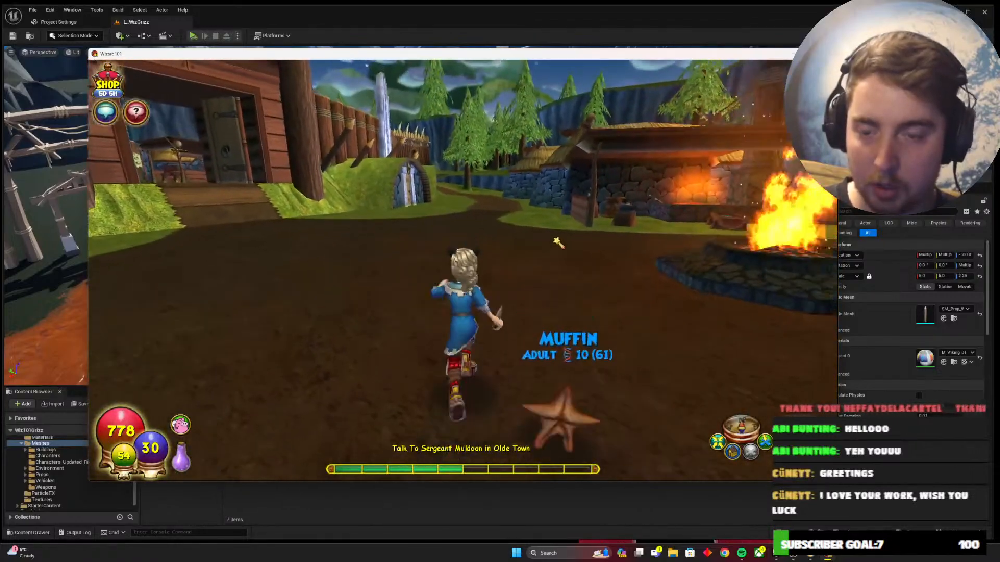
key(alt+Tab)
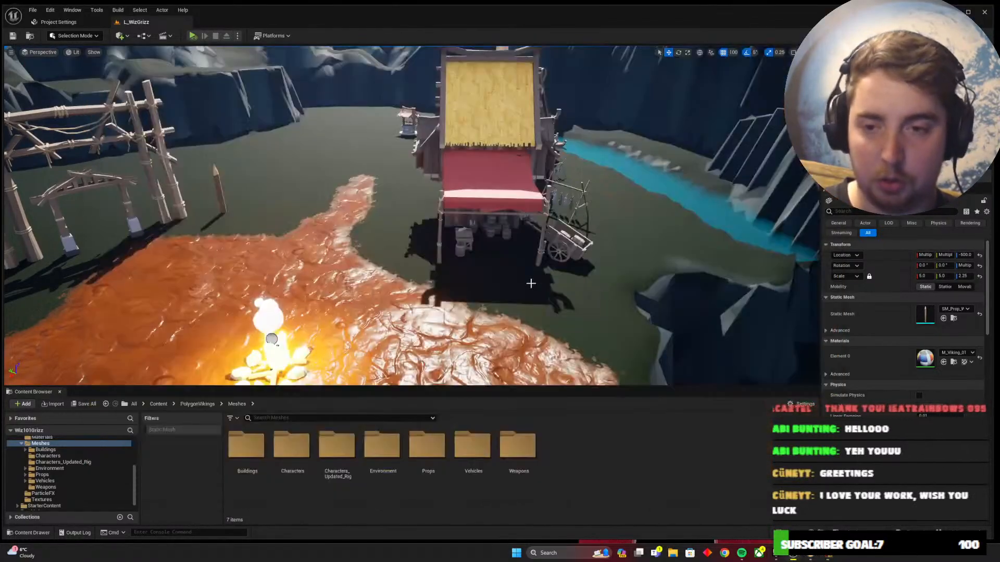
Return to Unreal Engine, survey the village scene and browse the Environment meshes for a platform piece
mouse_move(492, 249)
right_down()
mouse_move(442, 229)
mouse_move(483, 247)
right_up()
key(a)
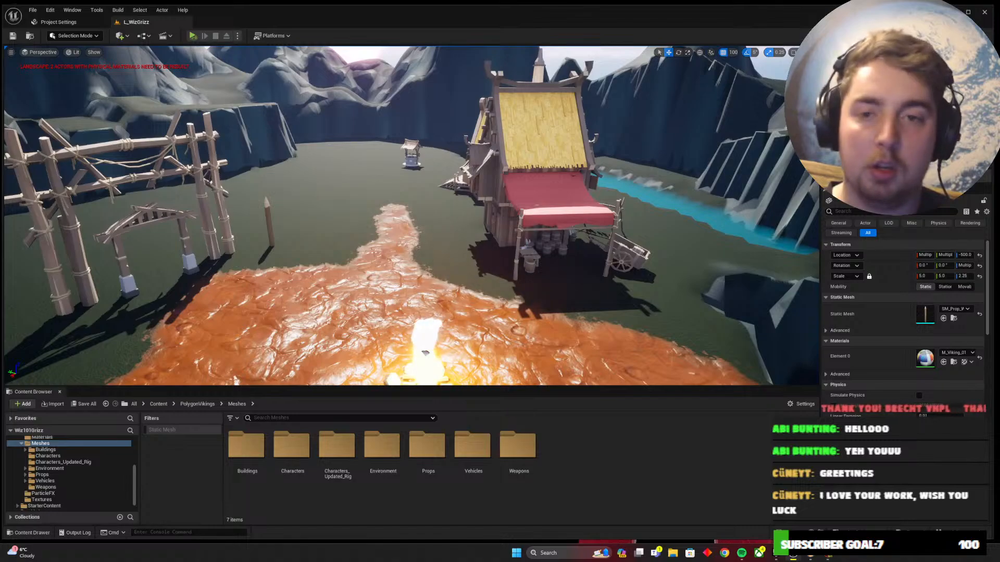
right_drag(337, 227, 411, 230)
scroll(381, 260, down, 3)
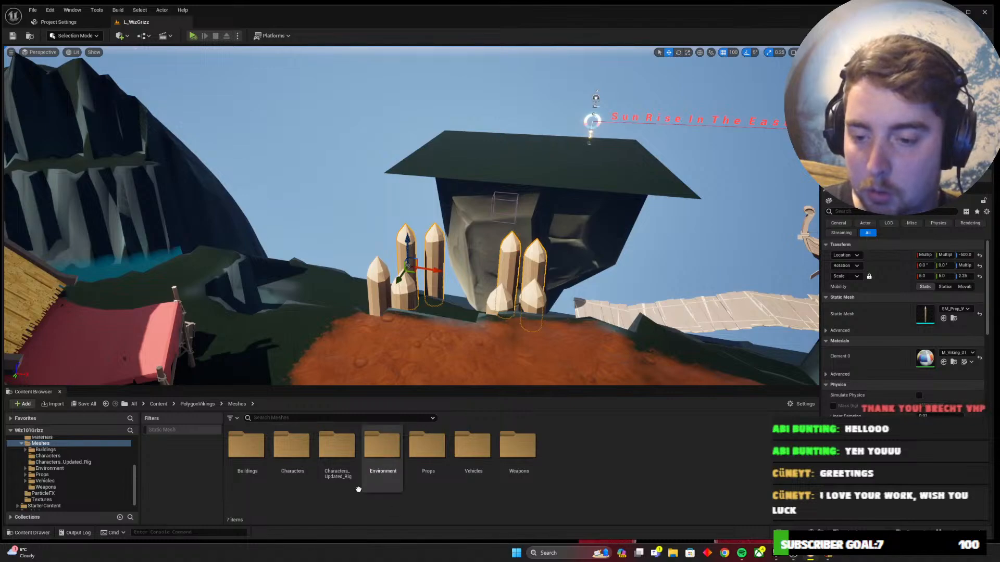
double_click(382, 453)
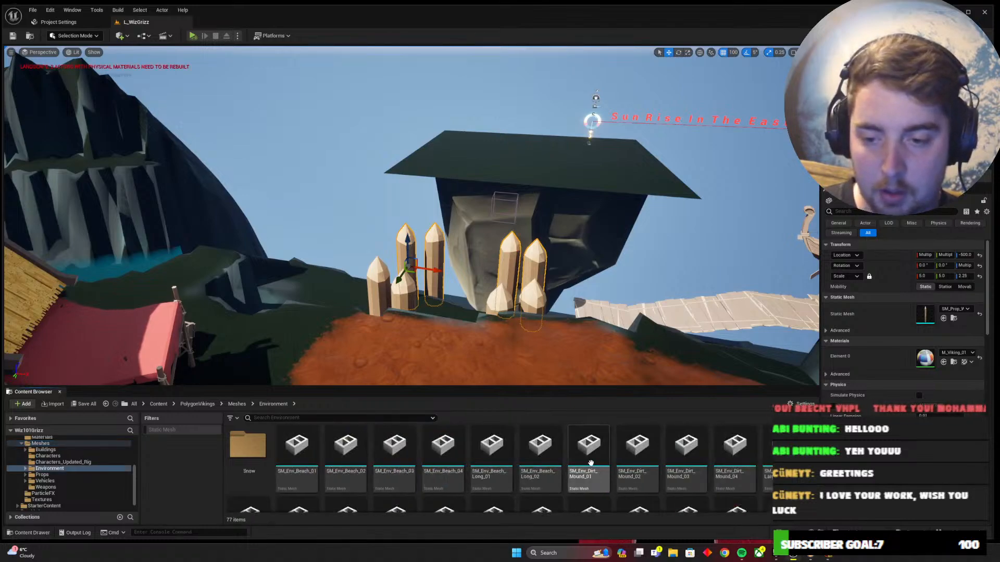
scroll(651, 463, down, 5)
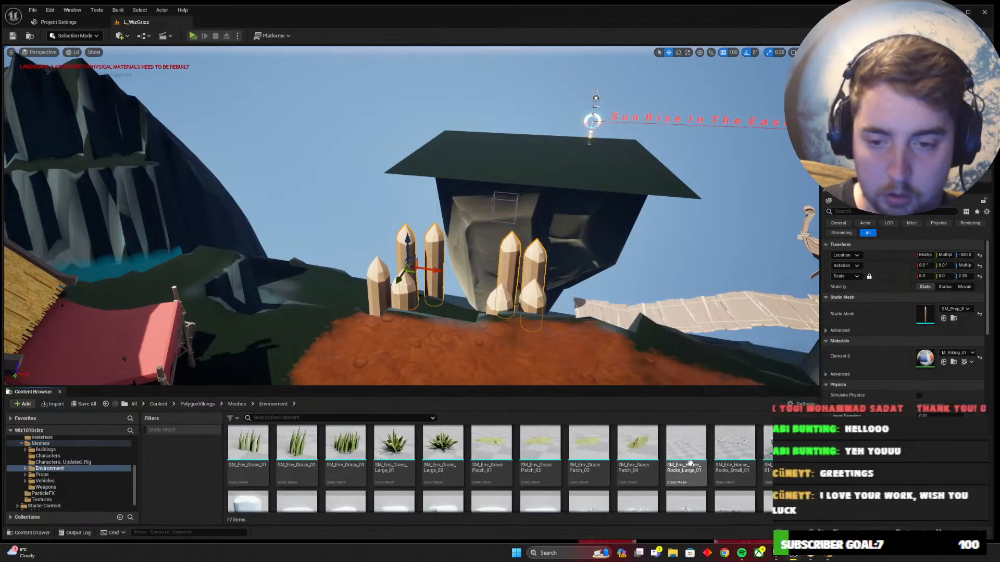
scroll(690, 462, down, 5)
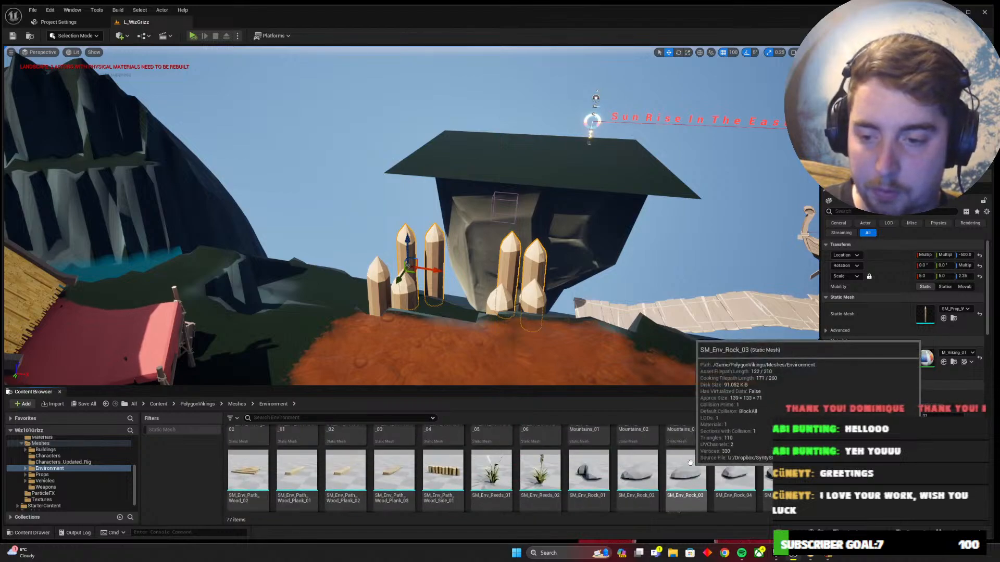
click(238, 404)
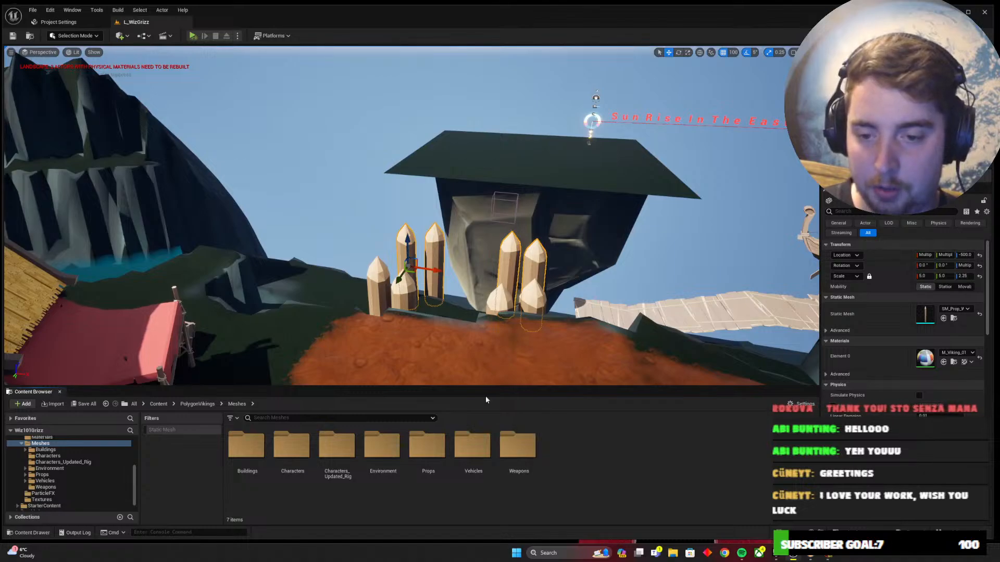
right_drag(409, 376, 242, 395)
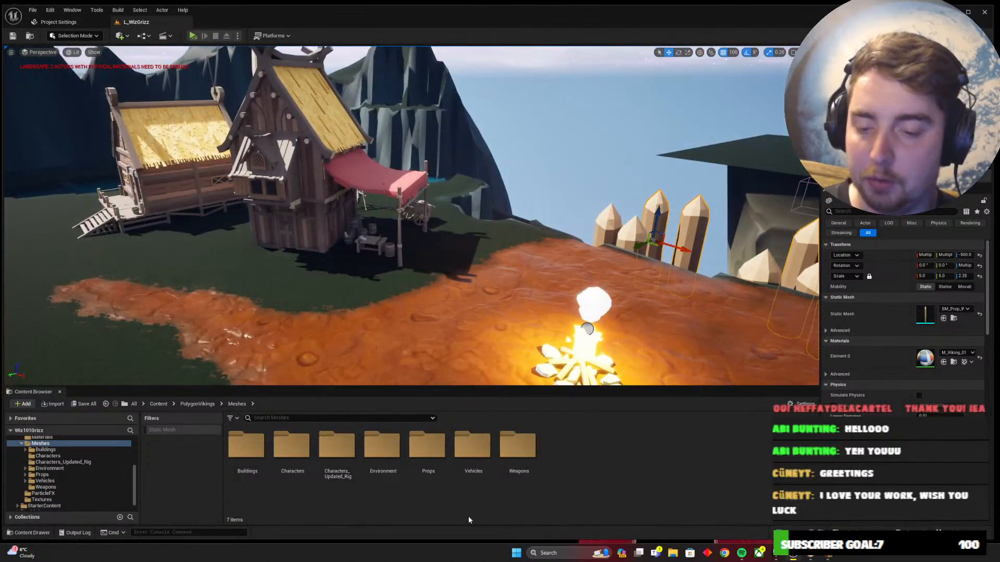
Place the SM_Prop_Shield_Decor_04 mesh from the Props folder flat beside the muddy clearing, scaled uniformly to 3.25
double_click(421, 476)
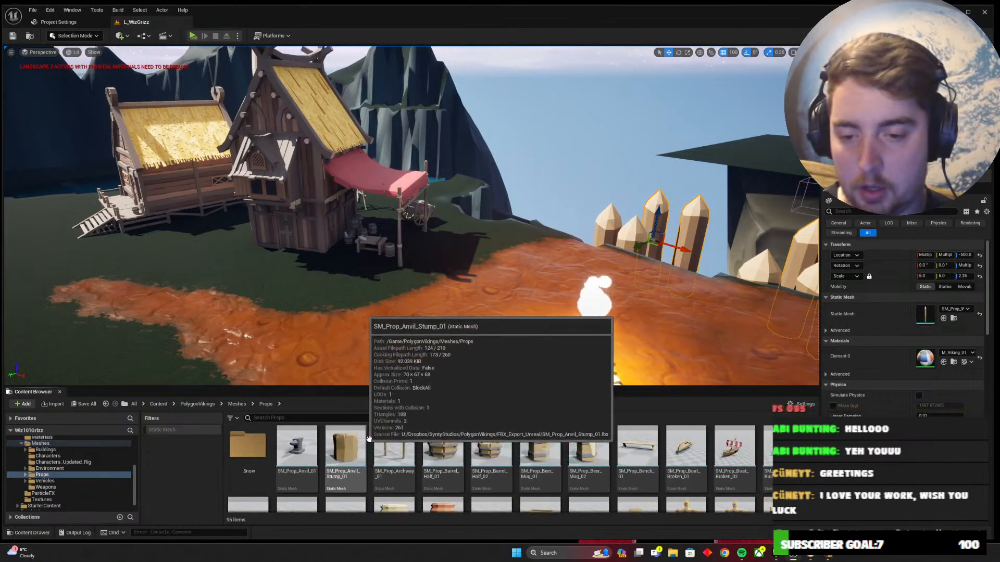
scroll(587, 475, down, 1)
scroll(586, 475, down, 5)
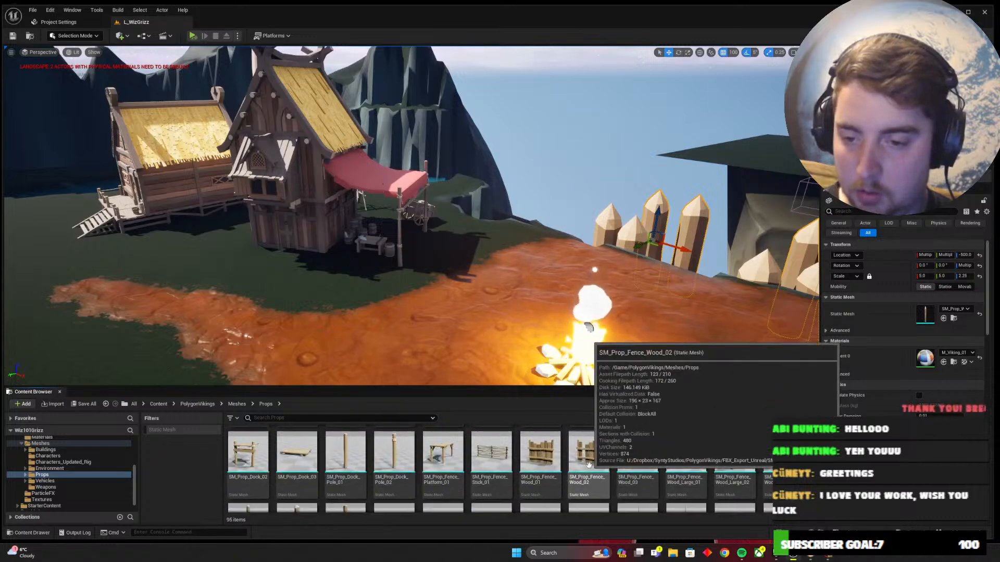
scroll(588, 465, down, 3)
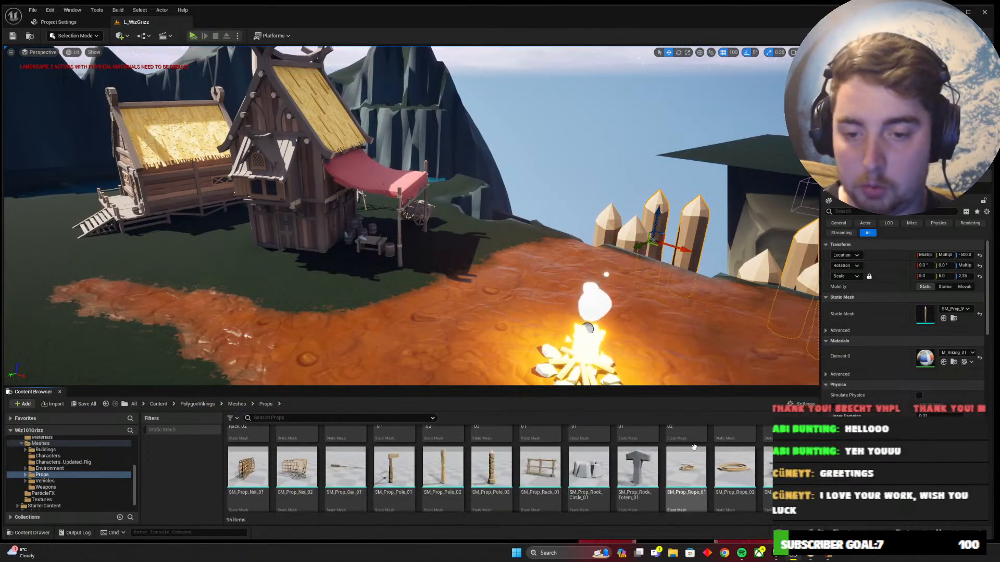
scroll(632, 478, down, 2)
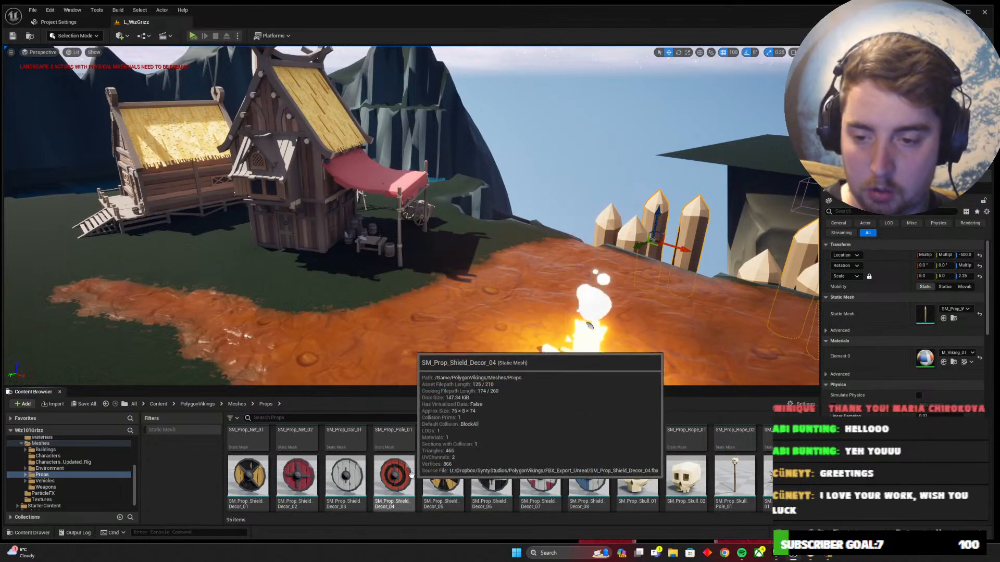
drag(411, 474, 480, 326)
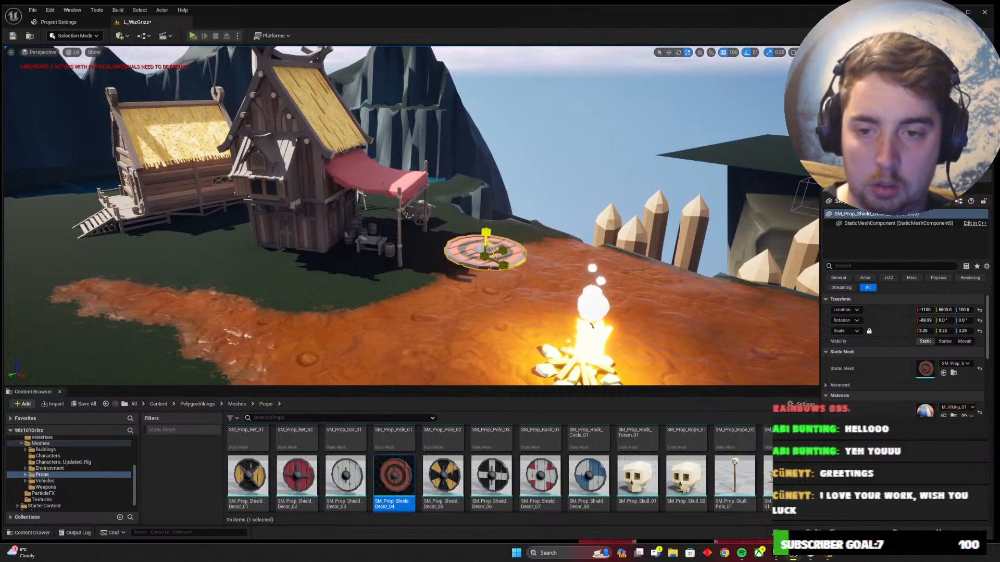
Scale the shield to 13.75 on X and Z and 4.75 on Y, and position it over the stakes at Y 3600, Z -200
drag(486, 255, 526, 245)
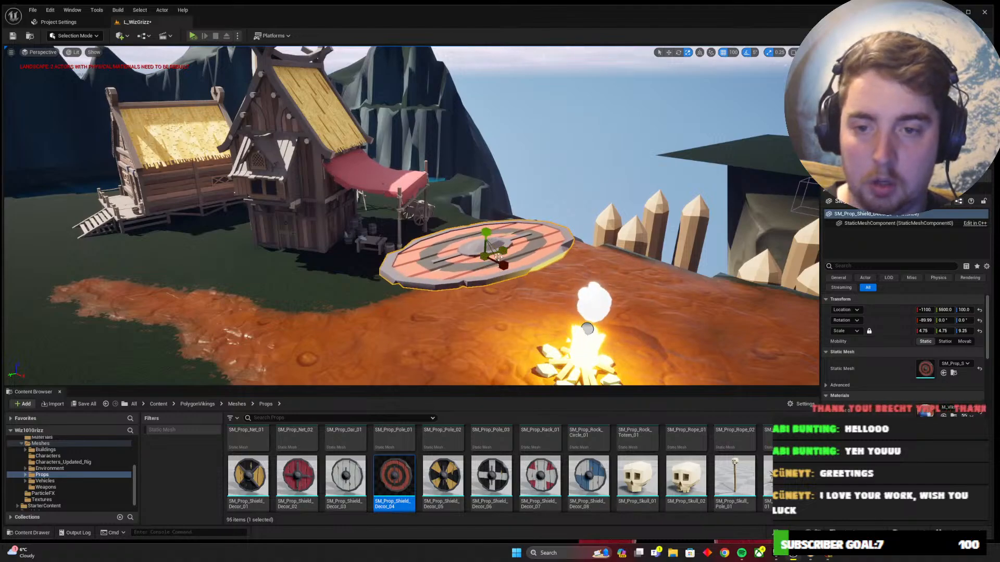
key(ctrl+z)
right_drag(398, 315, 496, 324)
drag(466, 295, 562, 145)
key(w)
right_drag(561, 146, 571, 153)
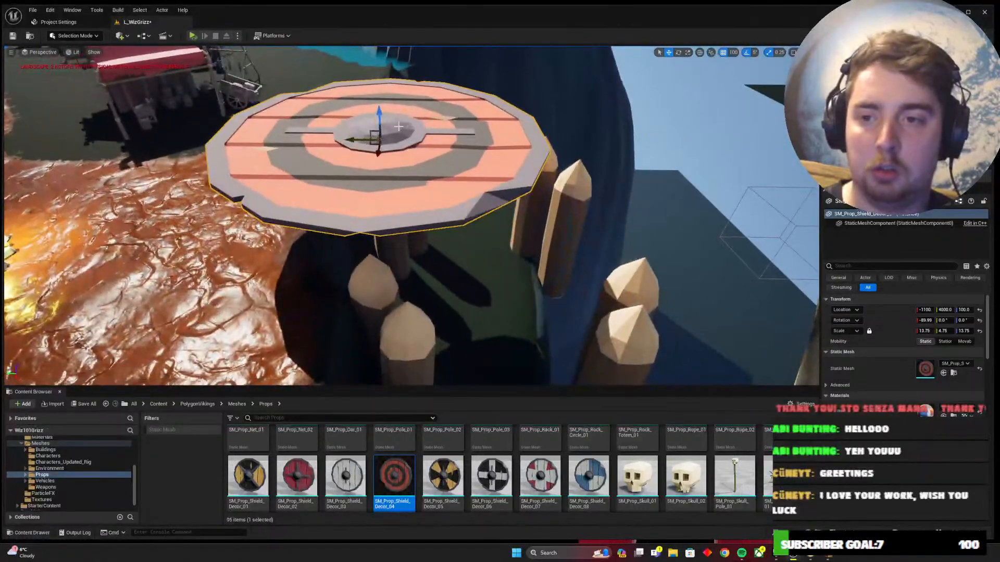
drag(368, 132, 489, 211)
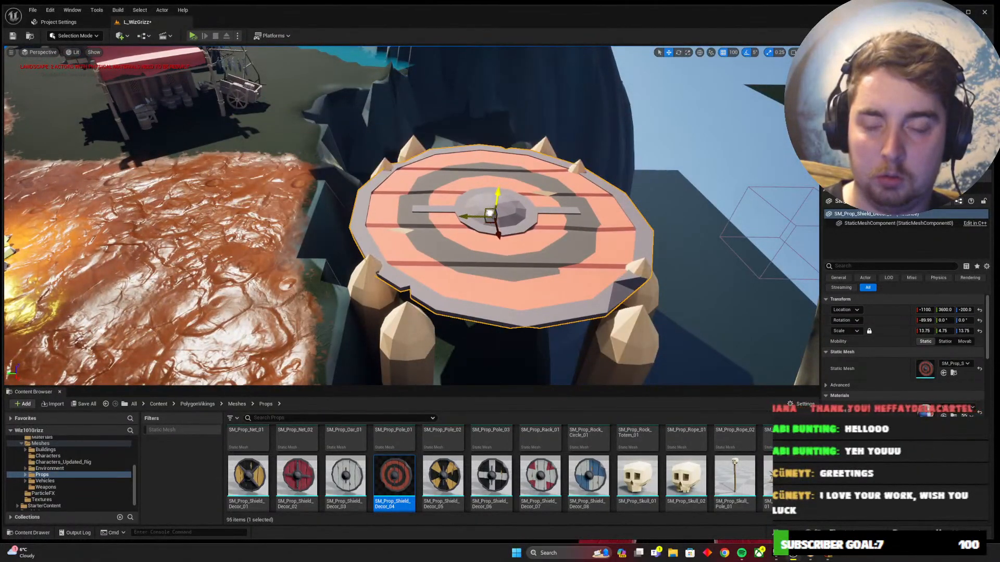
Widen the shield to scale 20 on X and Z and lower it to Z -300 so the stake tips poke through
right_drag(490, 221, 436, 277)
key(r)
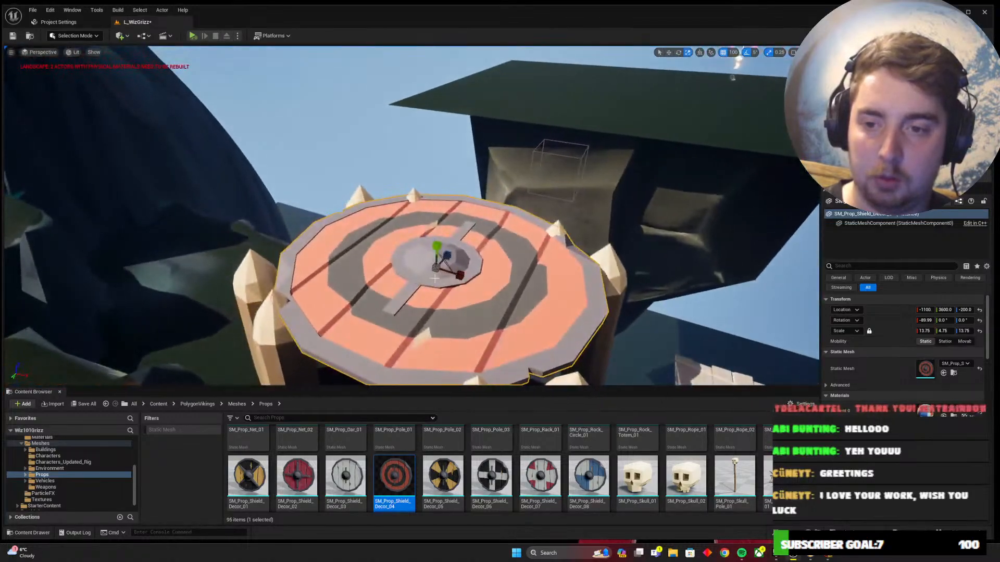
drag(449, 264, 471, 242)
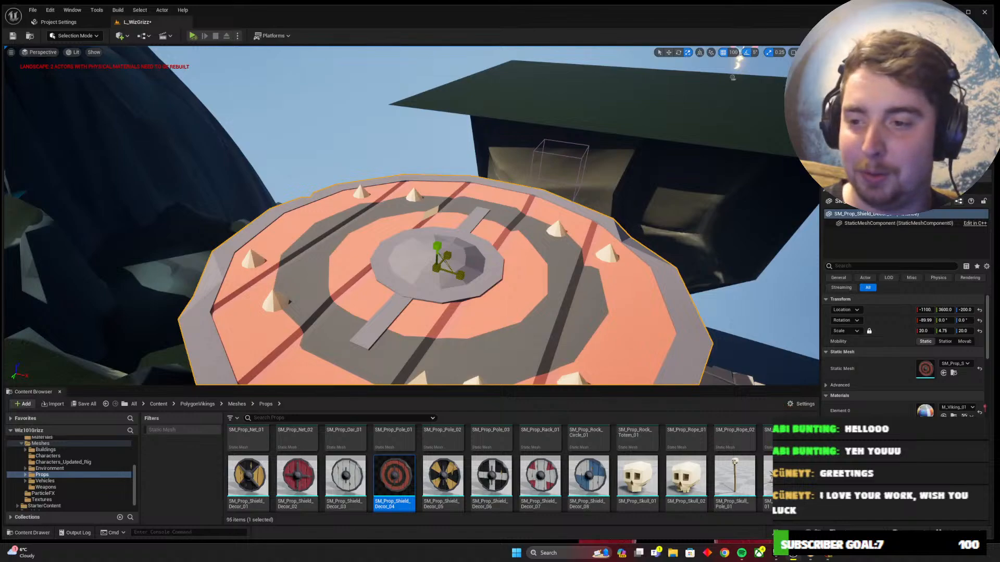
drag(437, 251, 436, 273)
mouse_move(437, 273)
right_down()
mouse_move(451, 292)
mouse_move(453, 271)
right_up()
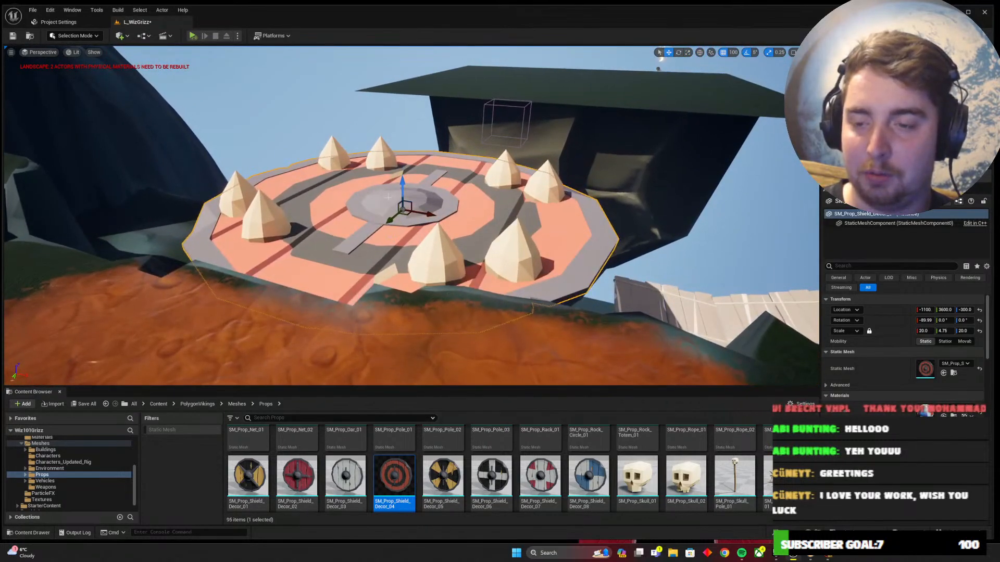
Select the shield with all eight stakes, set the position grid snap to 50 and raise the whole platform along Z
right_drag(514, 269, 359, 318)
ctrl+click(352, 197)
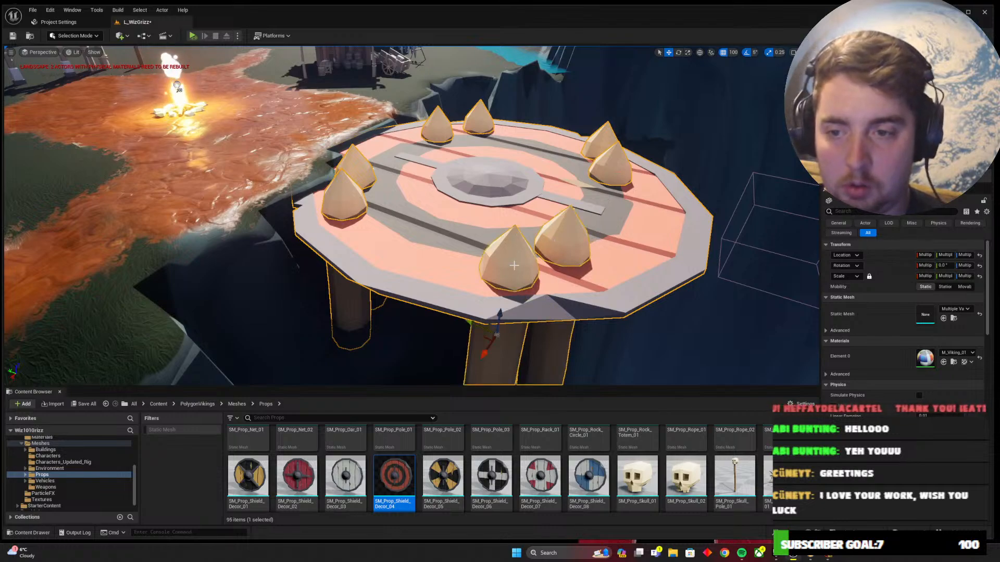
right_drag(514, 265, 526, 273)
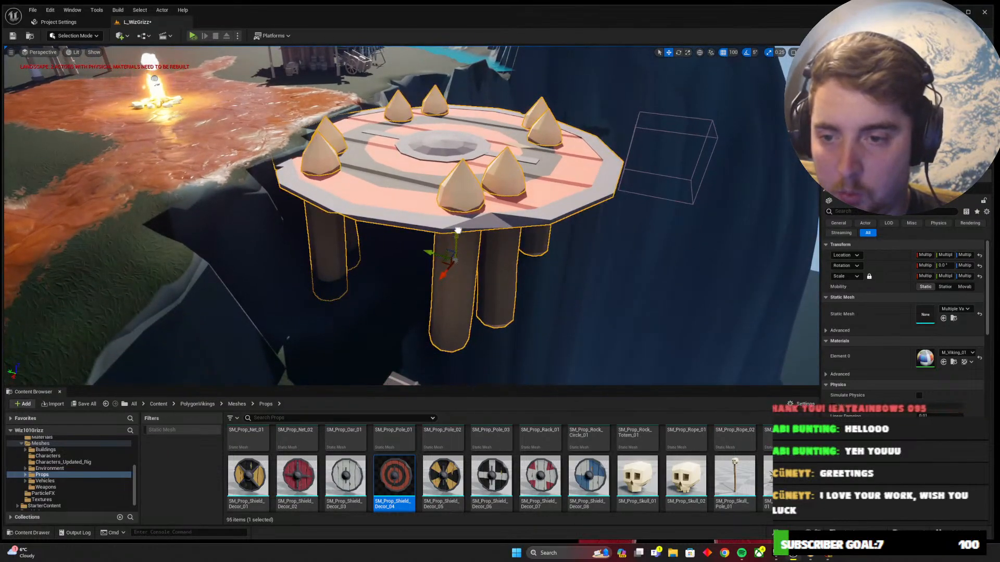
drag(457, 231, 457, 219)
right_drag(417, 249, 537, 261)
click(734, 52)
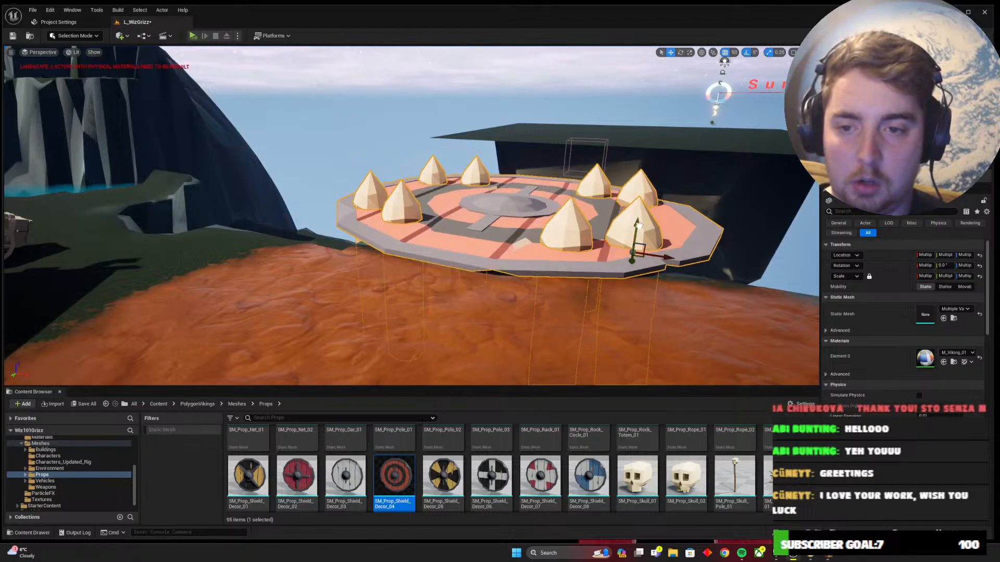
key(Escape)
right_drag(635, 227, 587, 269)
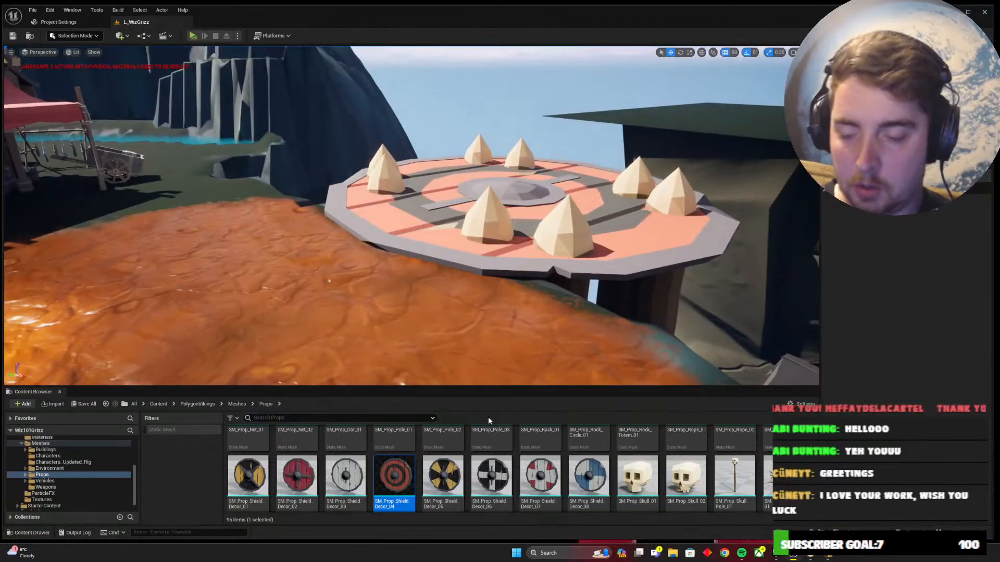
right_drag(452, 291, 498, 301)
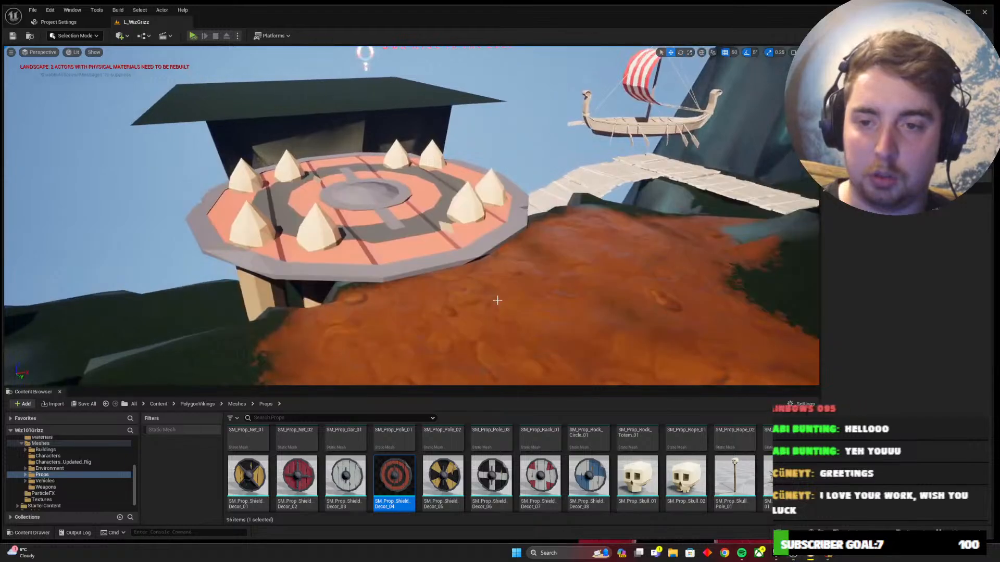
Check the round dock in Wizard101, scale the shield platform to 15.25 on X and Z to match, and save the level
key(alt+Tab)
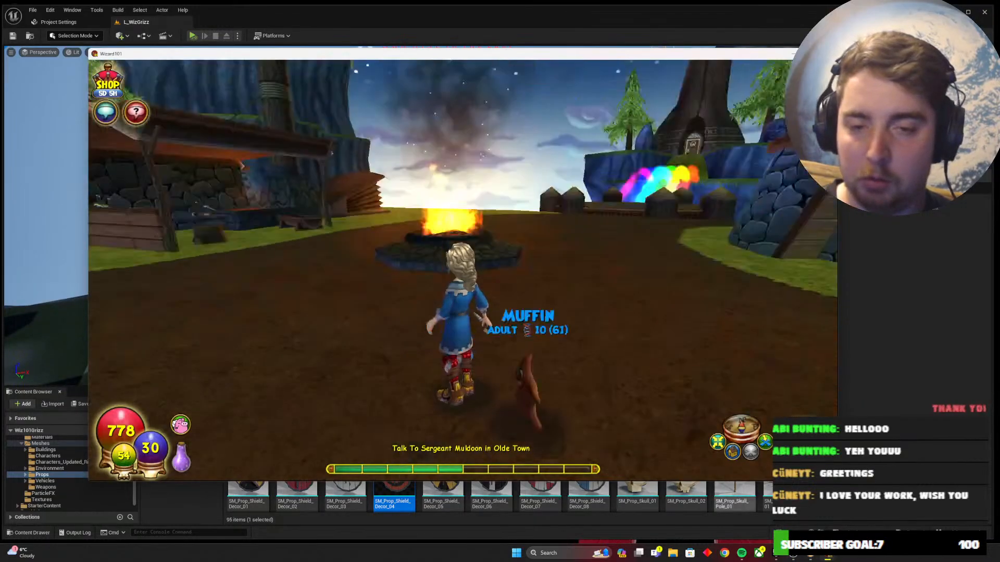
key(w)
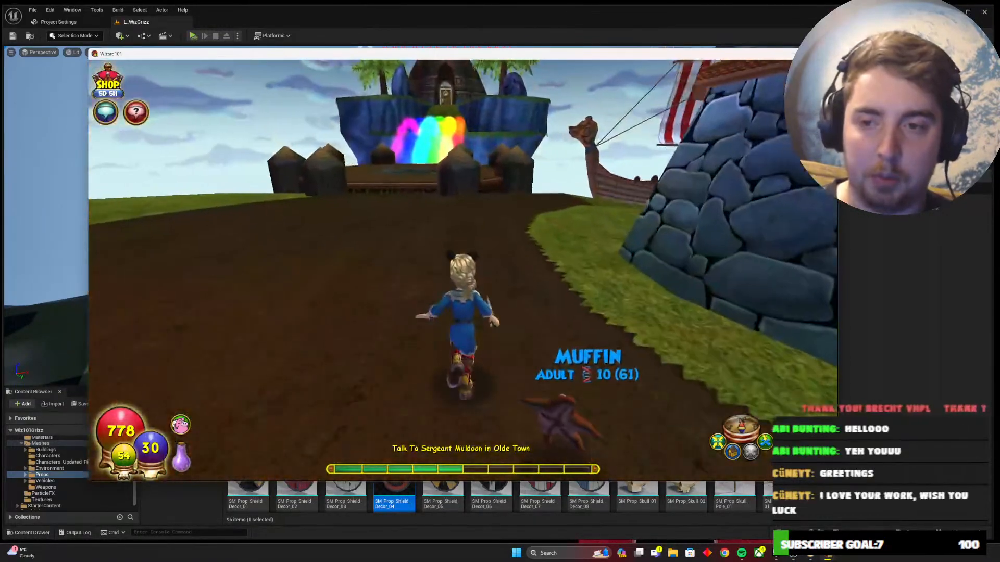
key(w)
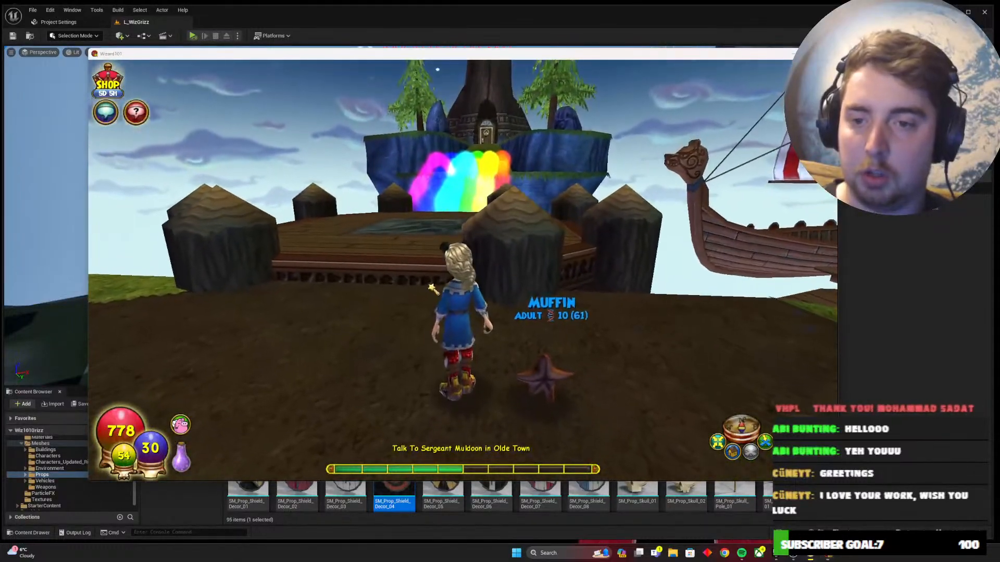
click(792, 556)
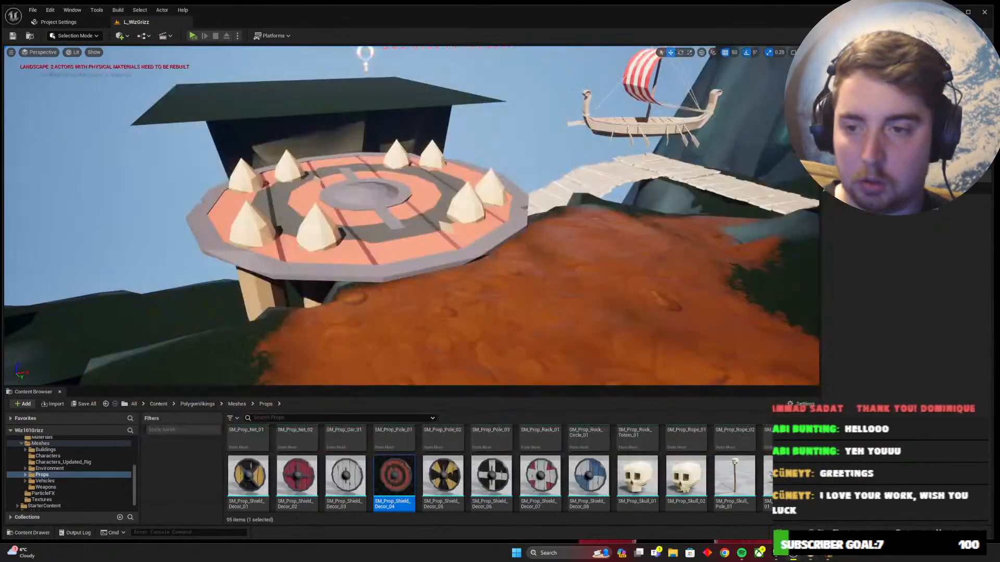
click(389, 214)
drag(373, 197, 361, 208)
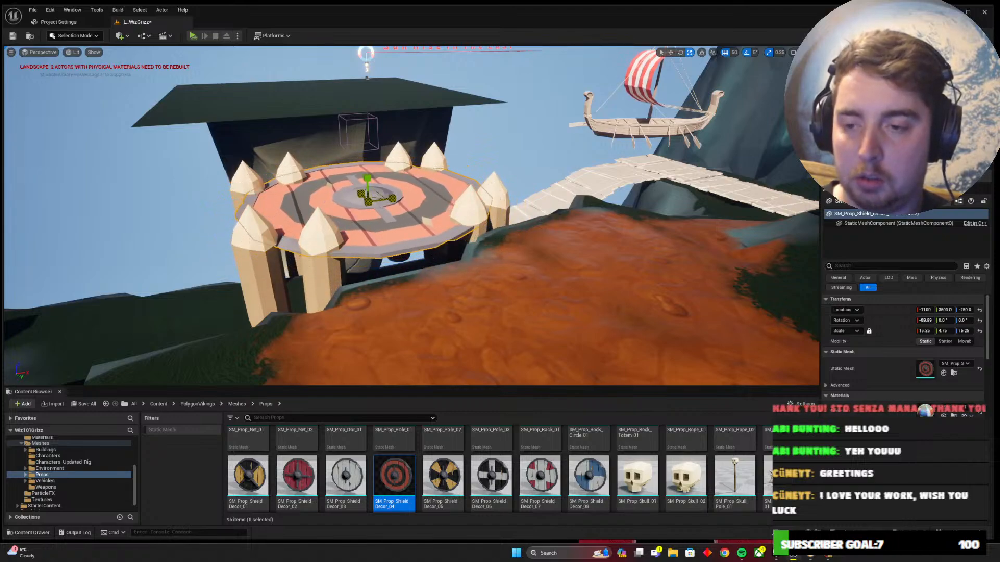
key(Escape)
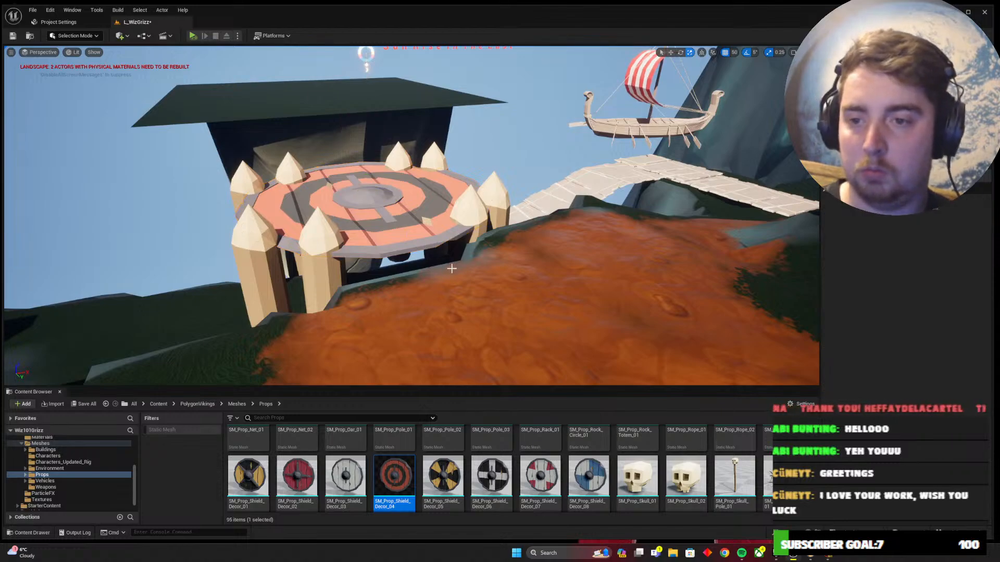
key(ctrl+s)
Switch to Wizard101 and examine the fort entrance, its large corner posts, the log palisade and the grassy banks beside it
right_drag(404, 272, 384, 348)
scroll(627, 483, down, 3)
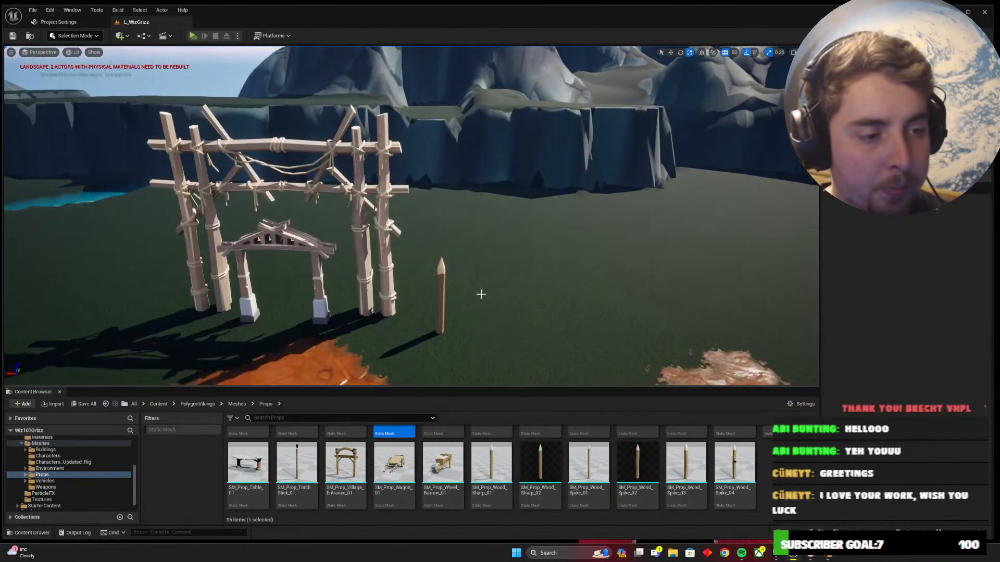
key(alt+Tab)
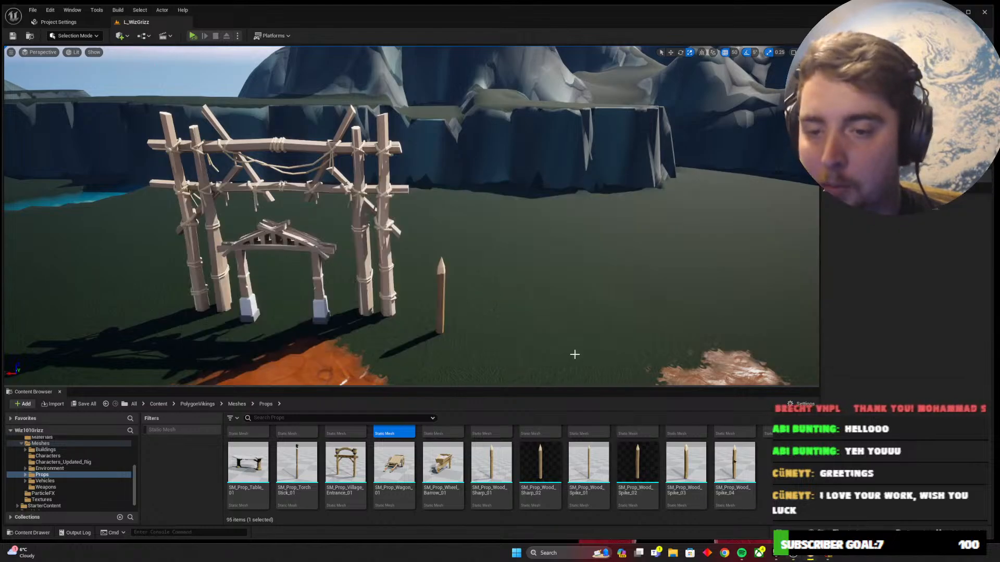
key(alt+Tab)
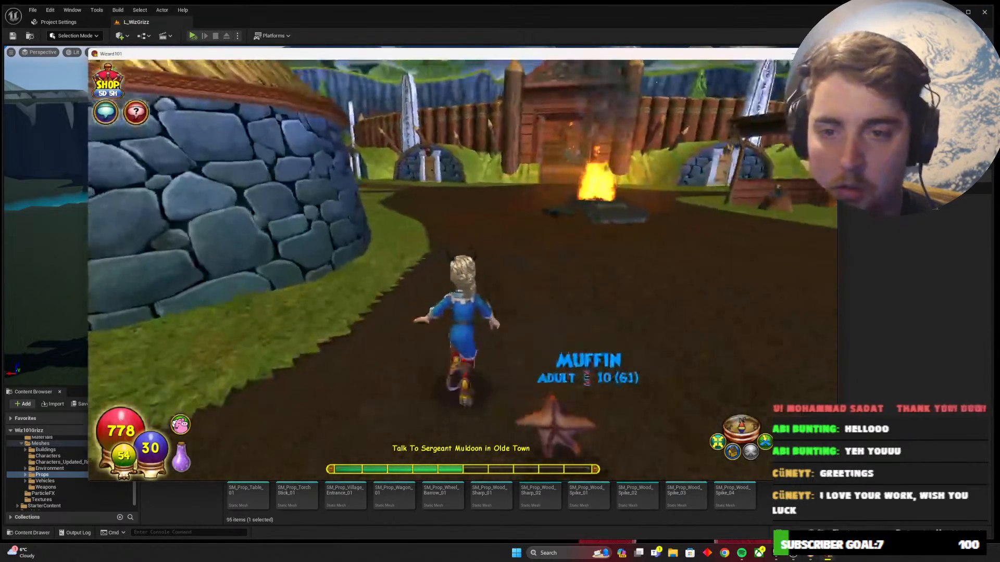
key(w)
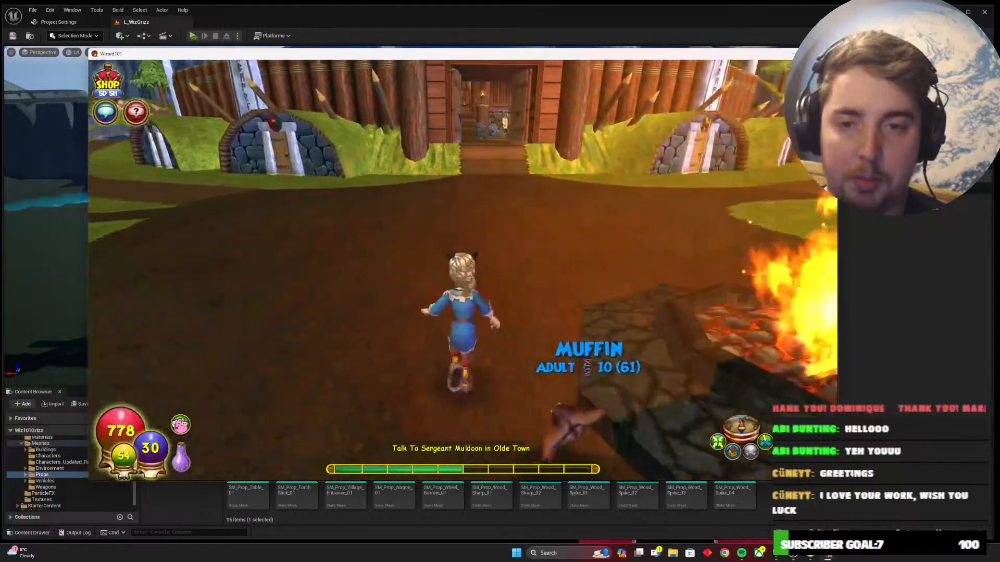
key(d)
key(w)
key(d)
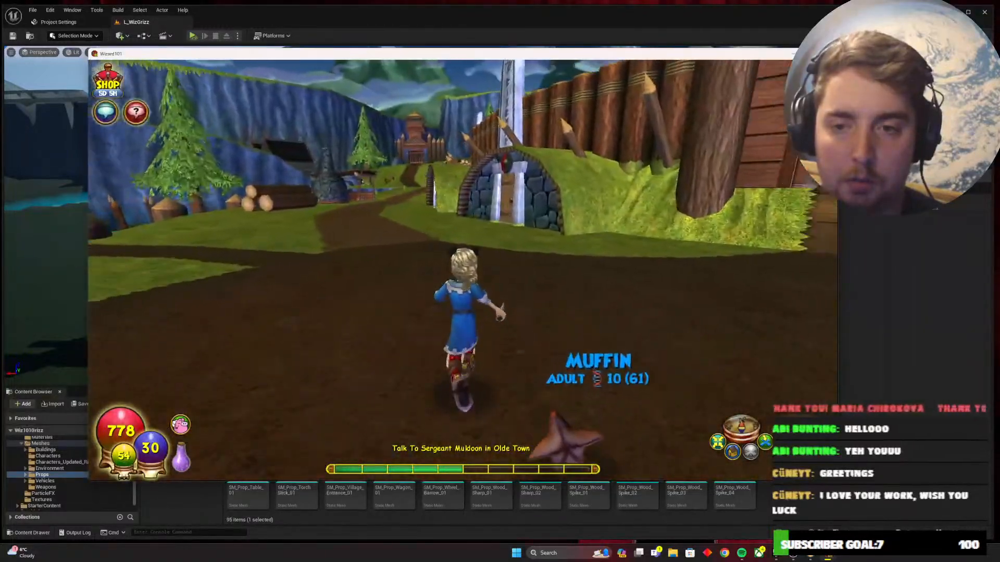
key(d)
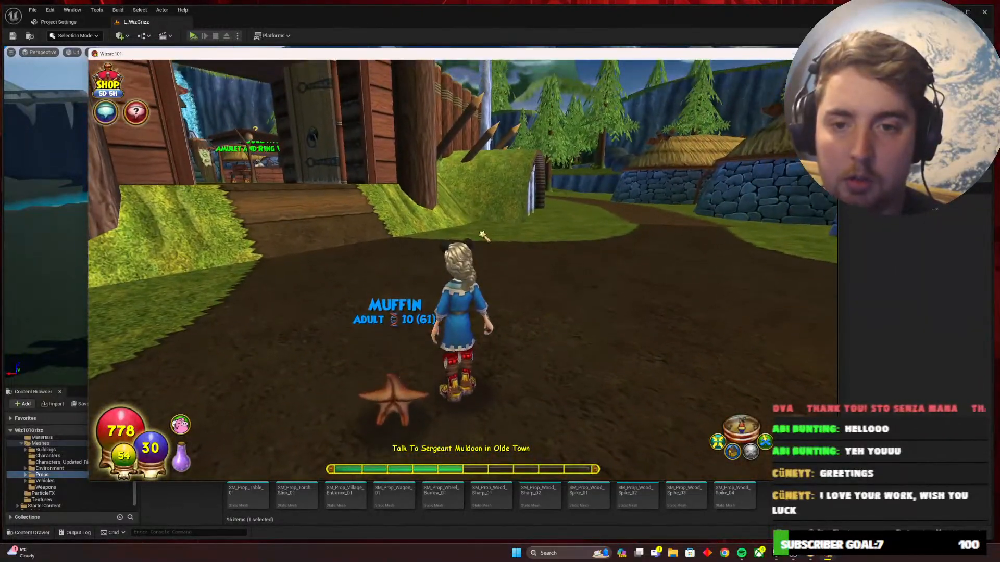
click(792, 556)
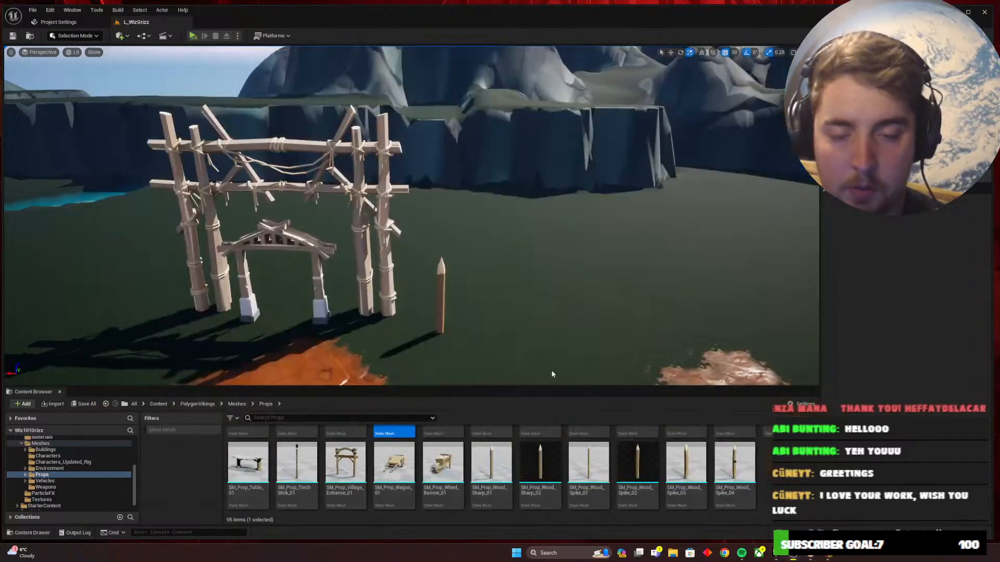
Select the single sharpened stake near the wooden village entrance and move it closer to the entrance posts
right_drag(465, 272, 495, 292)
right_drag(417, 265, 430, 300)
click(430, 296)
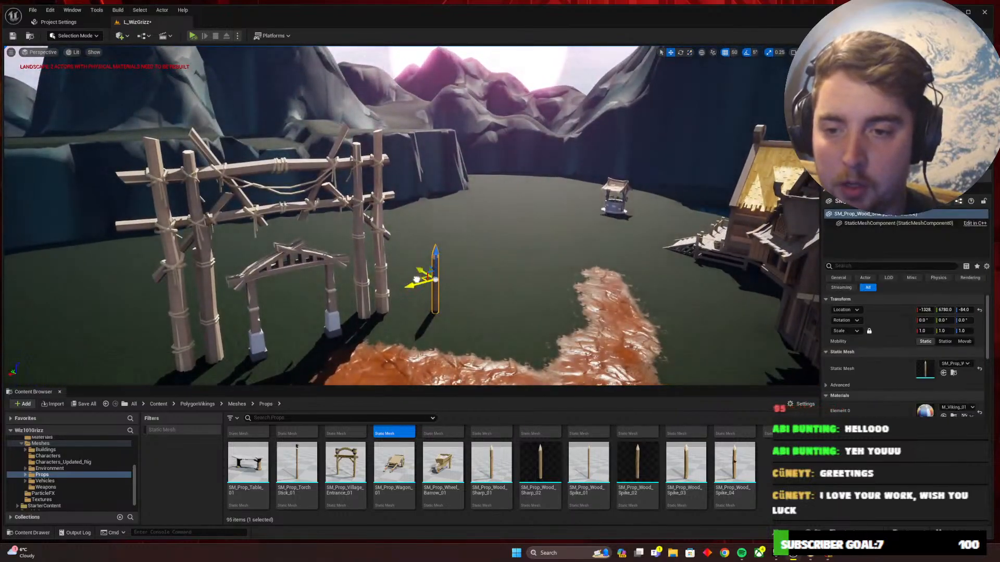
drag(416, 280, 385, 279)
right_drag(451, 307, 401, 291)
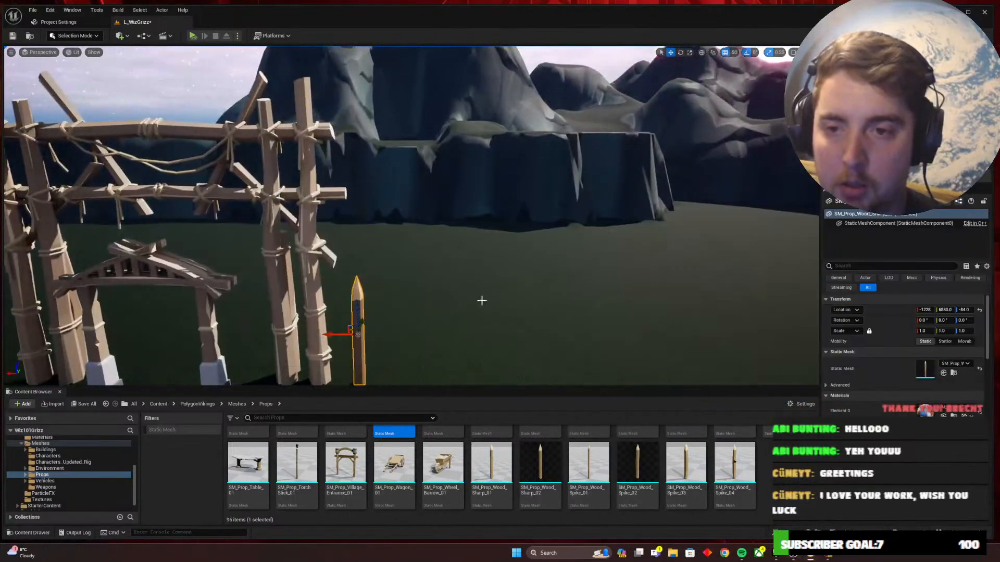
Switch to Wizard101 and examine the thick post beside the fort gate and the palisade on the bank up close
click(827, 556)
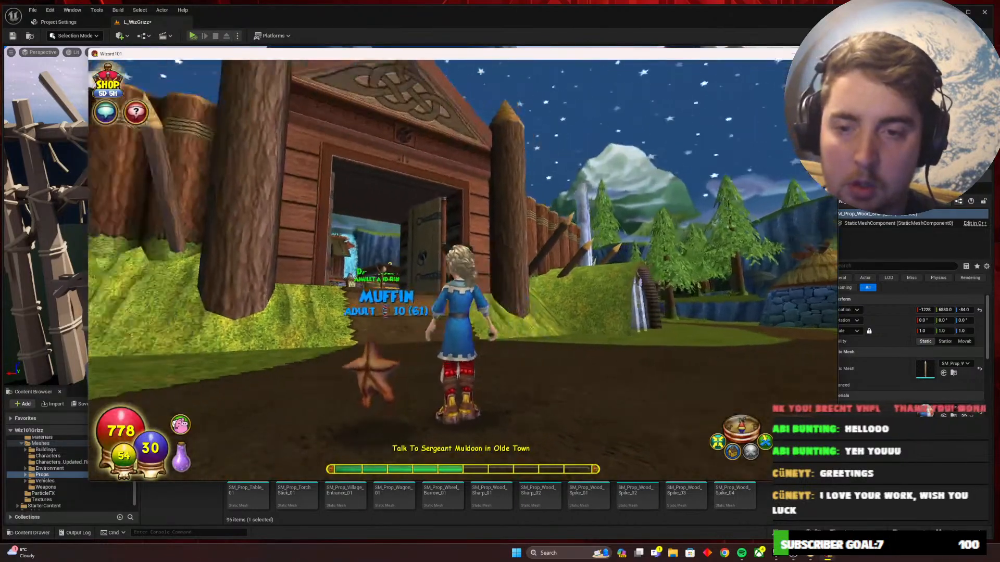
key(d)
key(w)
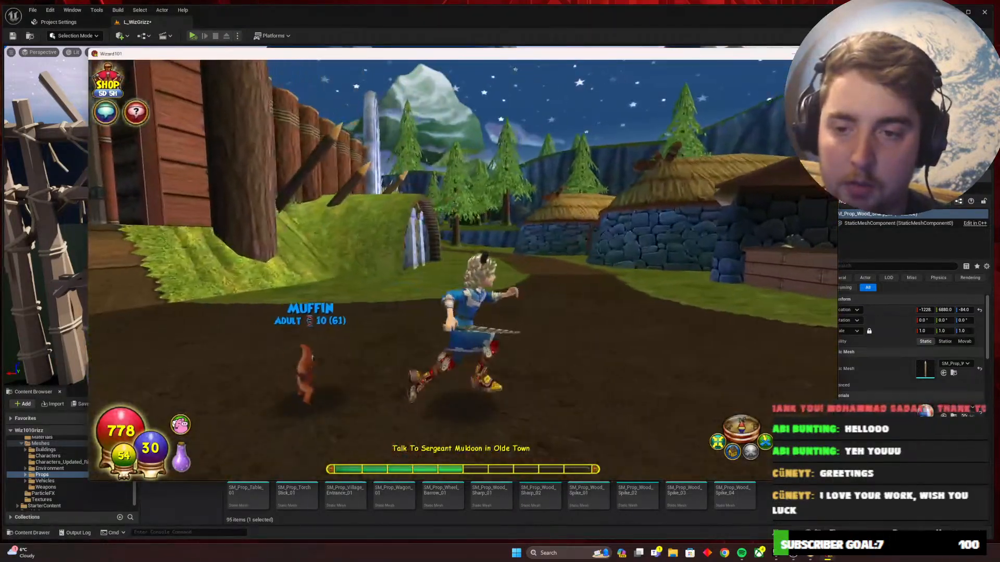
right_drag(645, 328, 678, 339)
key(super+shift+s)
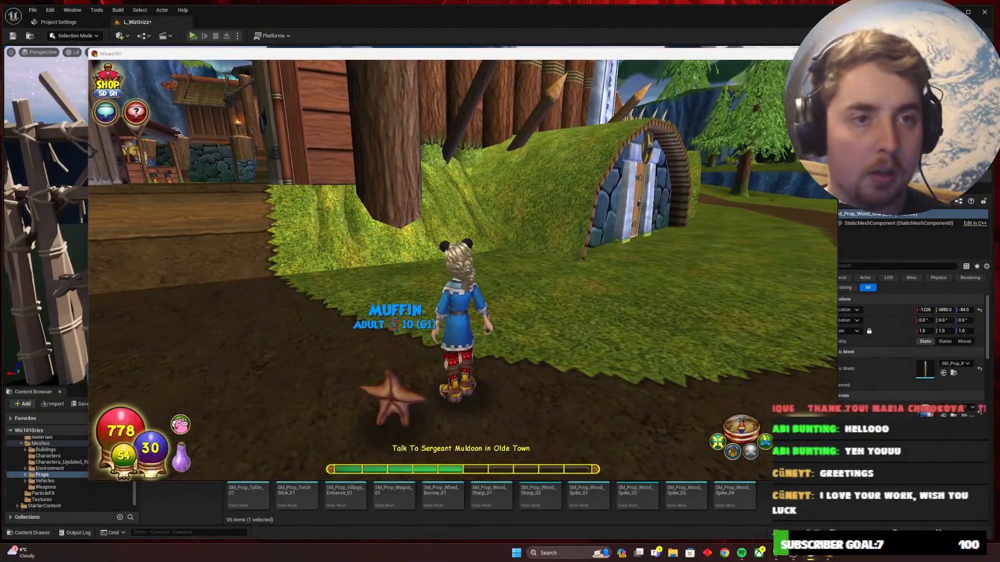
key(alt+Tab)
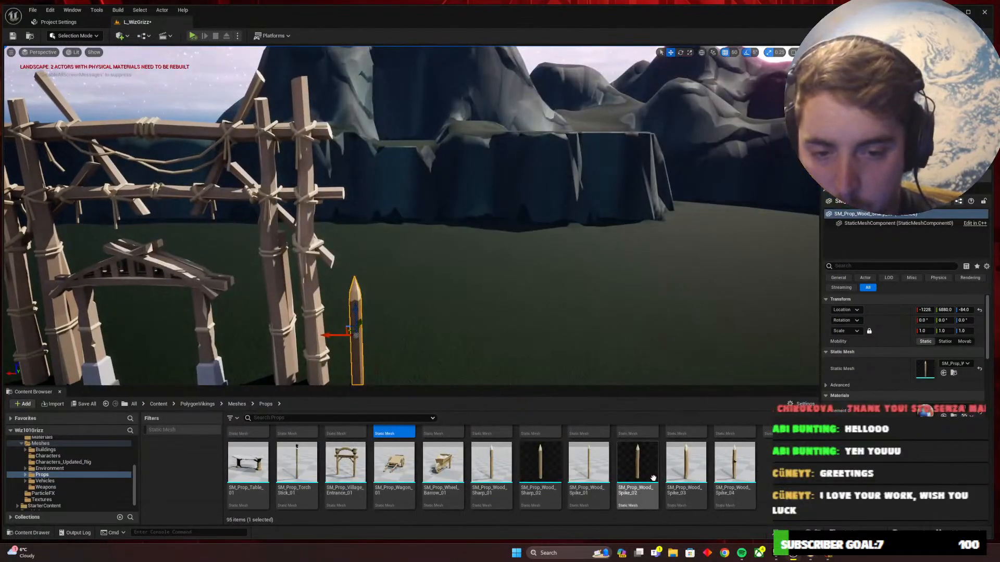
Place the SM_Prop_Wood_Spike_03 mesh beside the village entrance and scale it uniformly to 4.75
drag(692, 472, 454, 333)
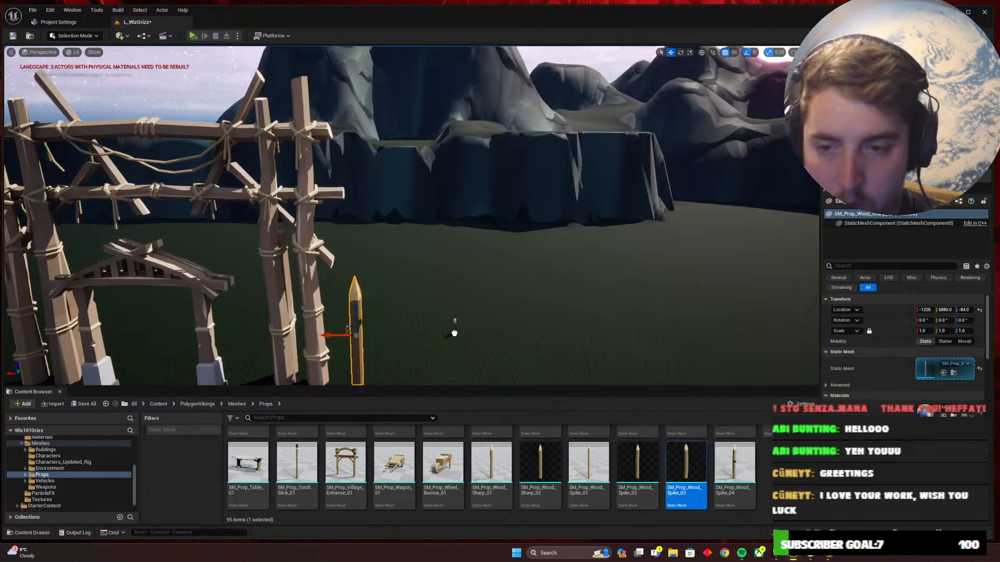
drag(448, 379, 451, 368)
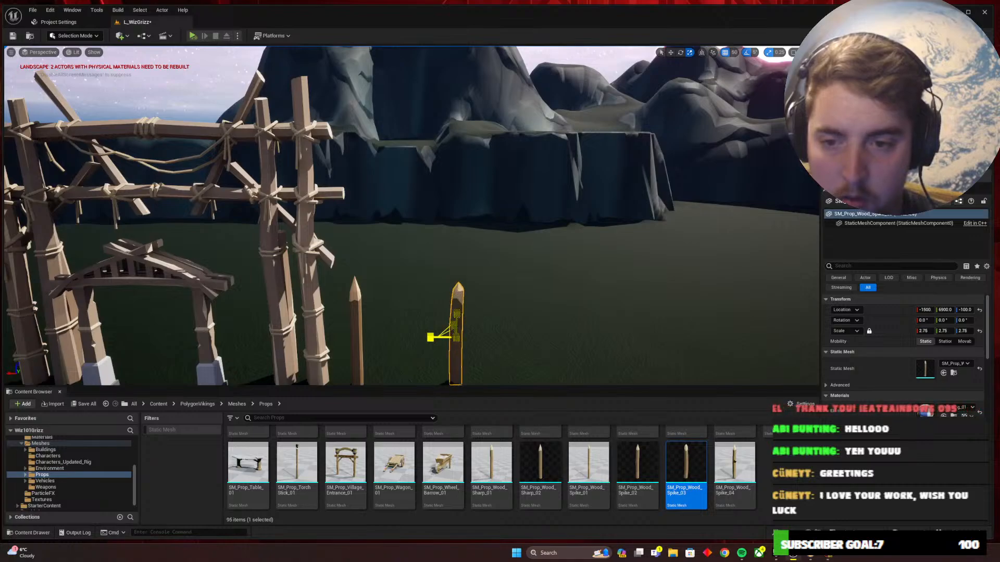
drag(430, 337, 430, 317)
right_drag(434, 340, 444, 382)
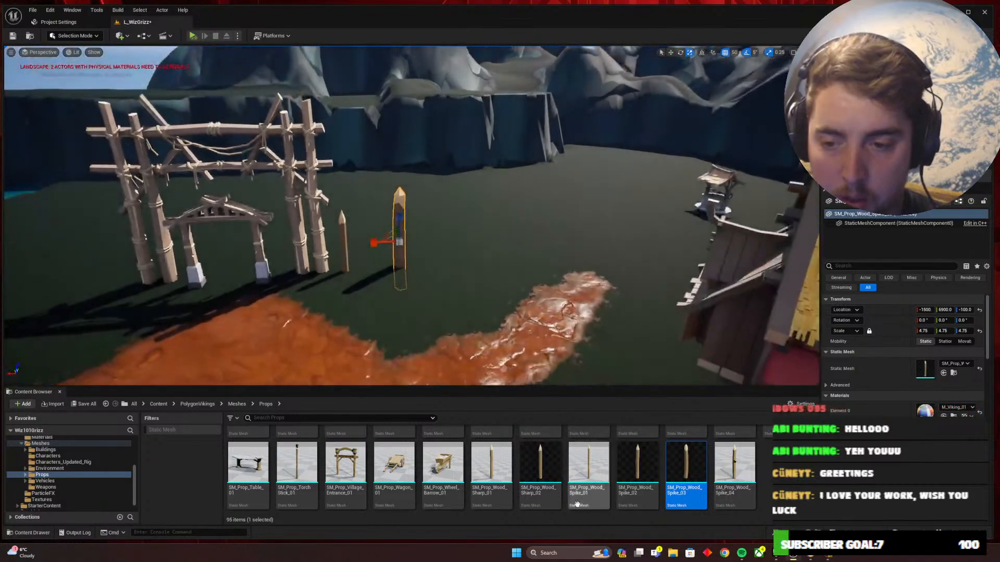
Place the SM_Prop_Fence_Wood_Pole_03 mesh beside the village entrance and delete the two pointed stakes next to it
scroll(575, 483, up, 7)
scroll(578, 482, up, 5)
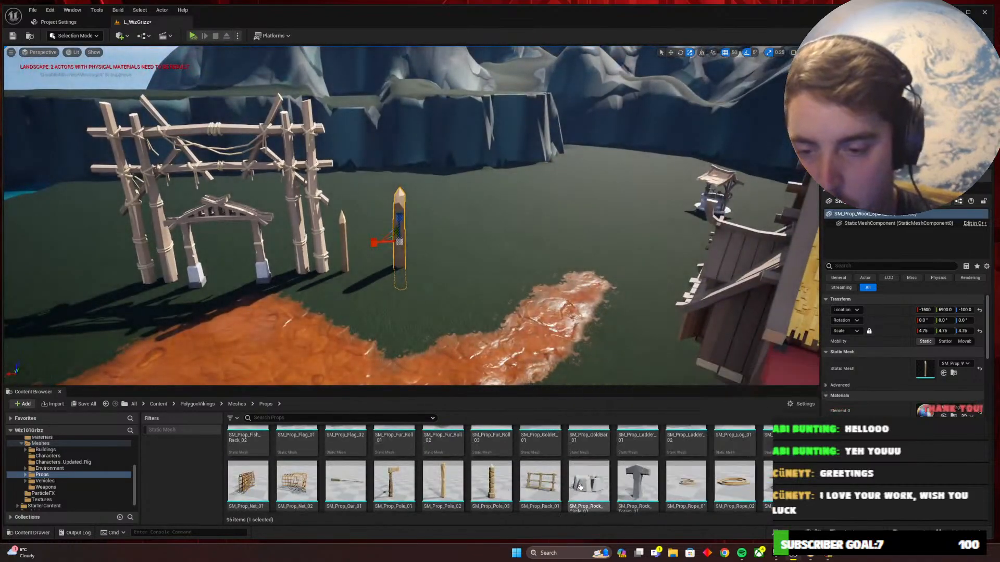
scroll(583, 483, up, 1)
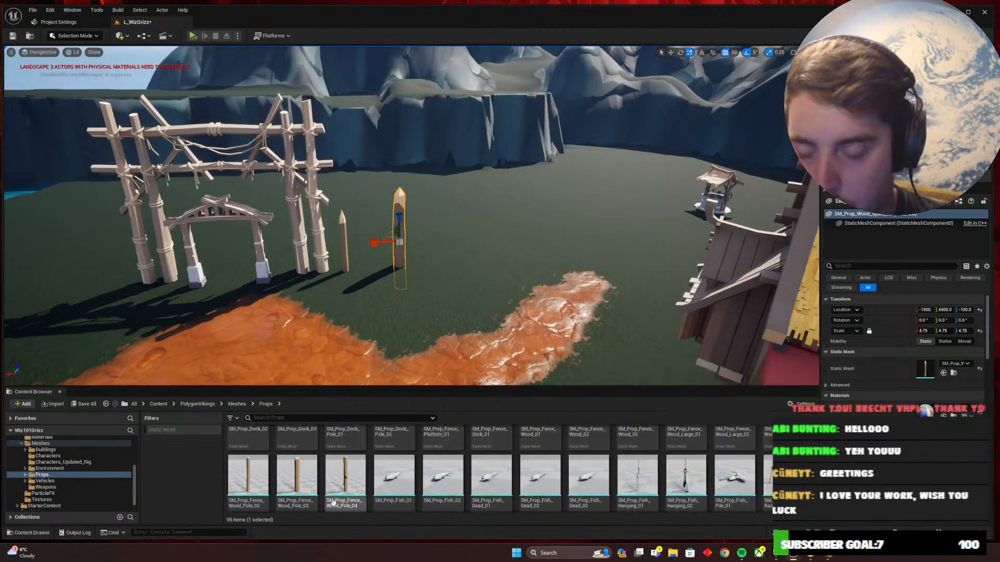
drag(300, 478, 446, 287)
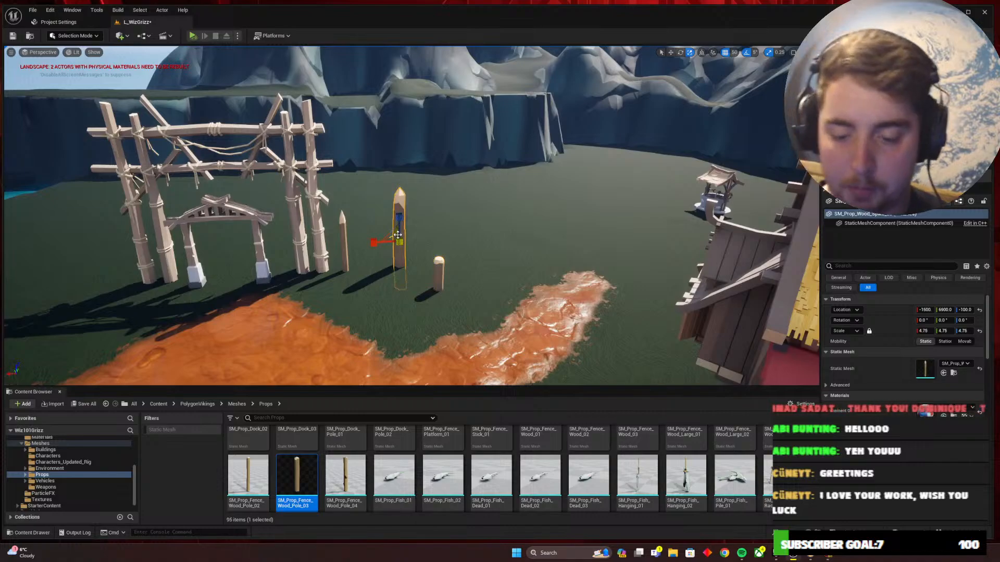
key(Delete)
click(342, 243)
key(Delete)
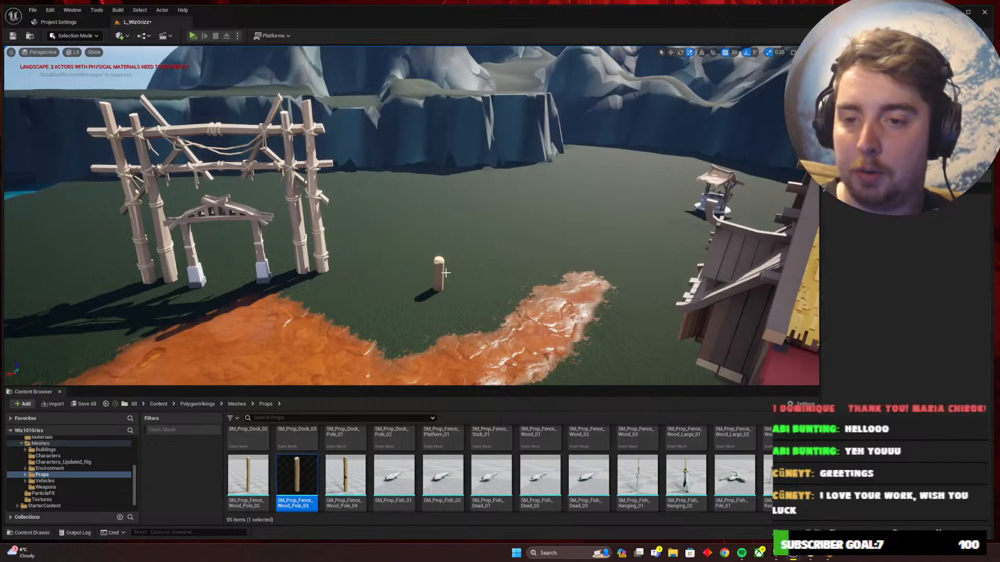
Move the wood pole next to the village entrance at X -1400, Z 100 and scale it uniformly to 3.25
right_drag(445, 272, 334, 271)
click(539, 296)
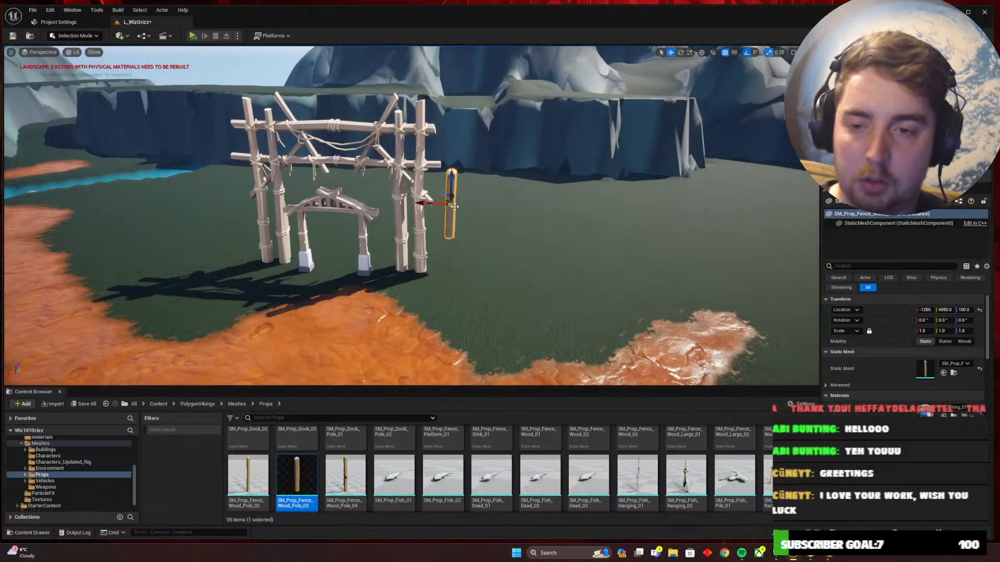
drag(442, 202, 460, 214)
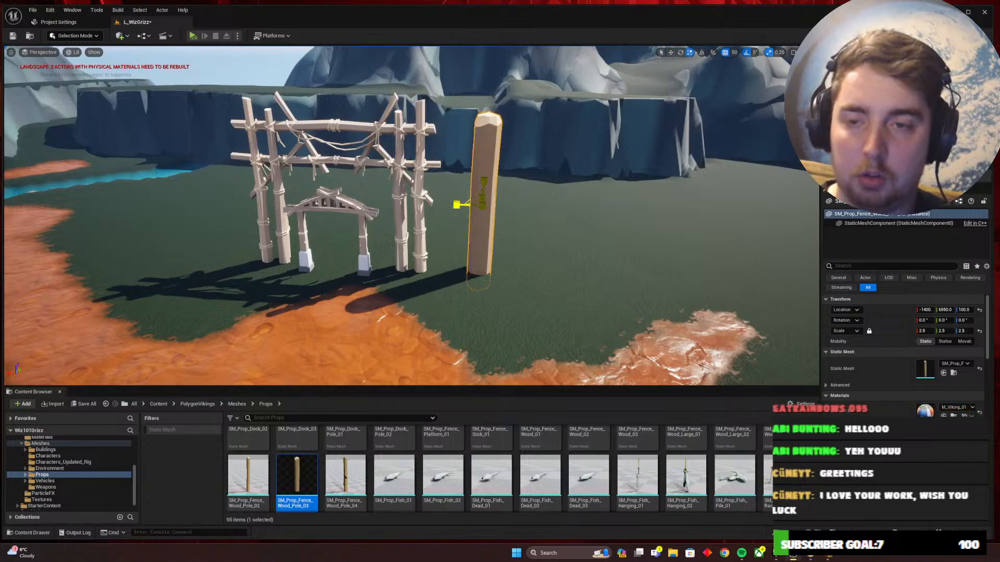
key(w)
right_drag(430, 271, 430, 271)
Compare the pole with the gate post in Wizard101, widen it to scale 4 on X and Y, and reposition it at X -1350, Z -50
click(822, 556)
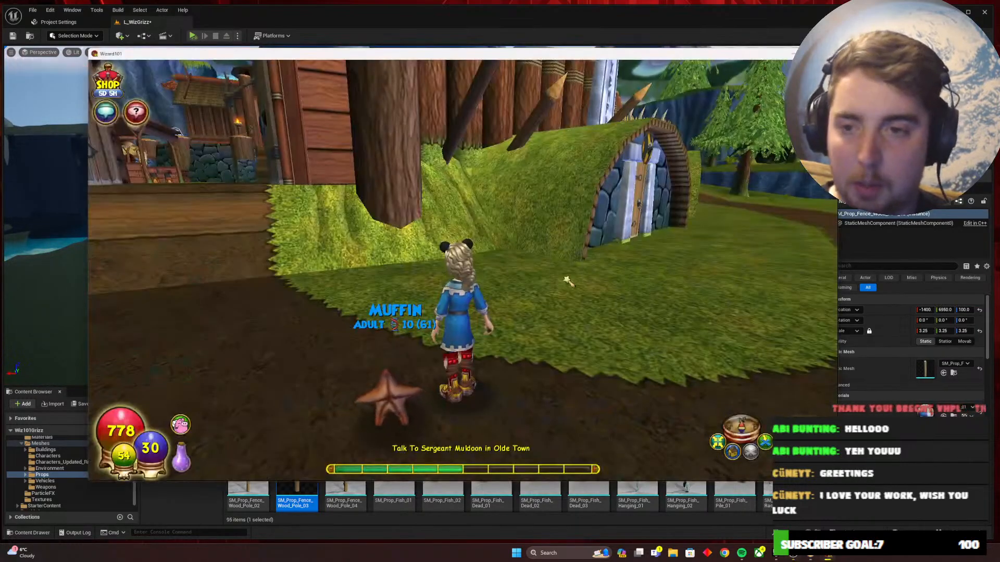
right_drag(523, 292, 556, 317)
key(alt+Tab)
key(s)
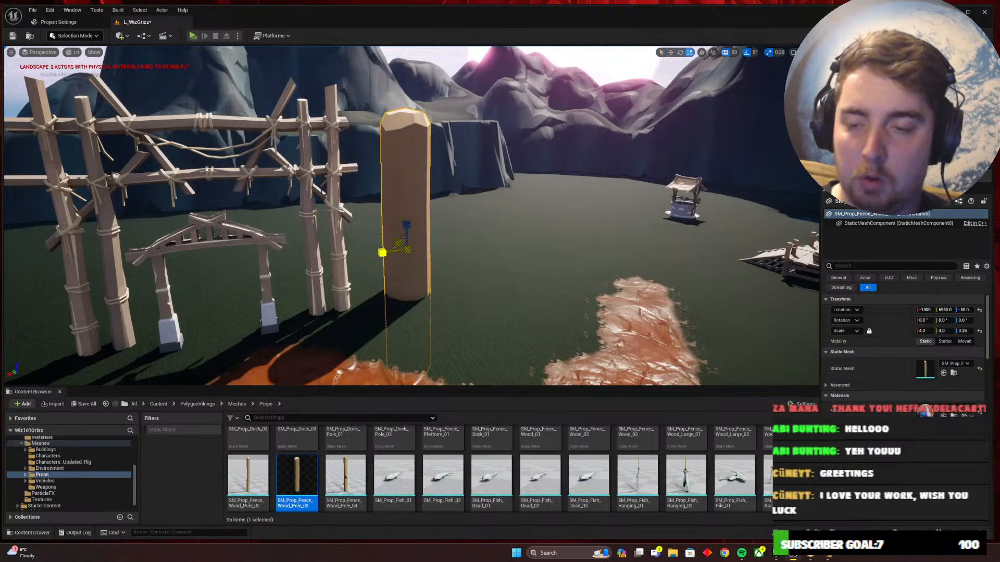
key(w)
right_drag(480, 266, 480, 266)
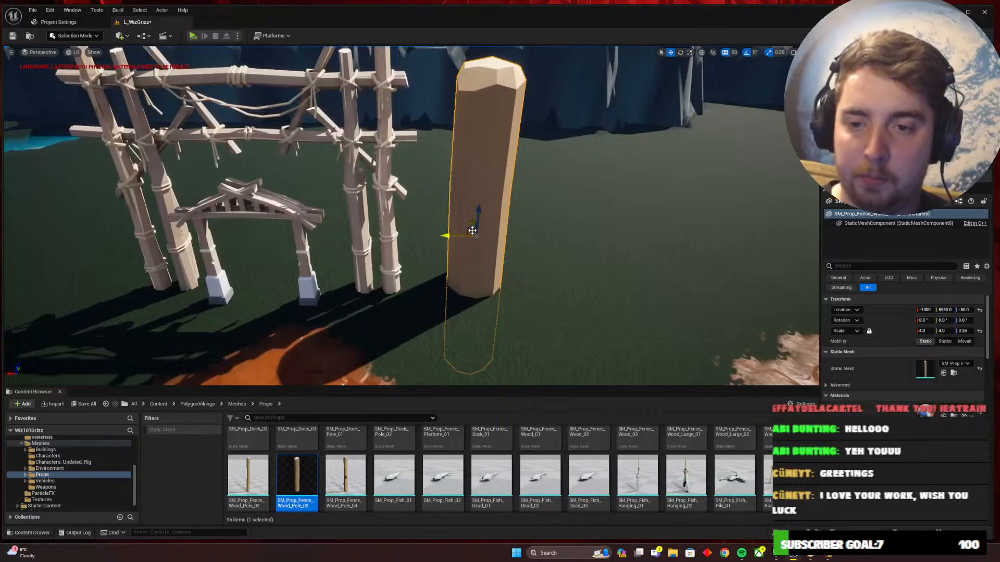
drag(468, 237, 453, 246)
right_drag(453, 246, 453, 246)
Examine the large post and palisade at the side of the fort gate in Wizard101, and return to Unreal Engine
key(alt+Tab)
key(a)
key(d)
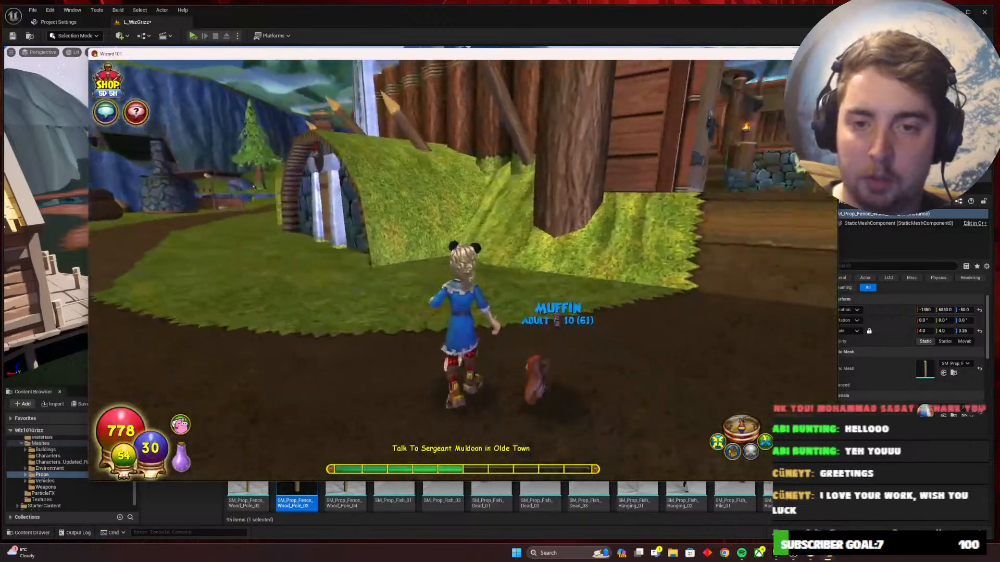
key(alt+Tab)
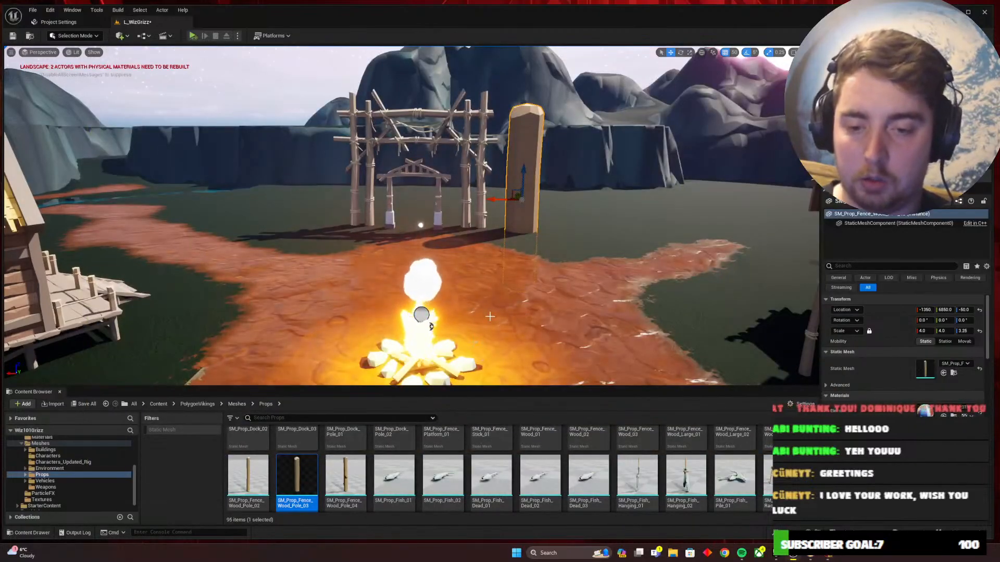
Place the SM_Prop_Village_Entrance_01 mesh in front of the existing small entrance at X -700, Y 6750, Z -250
key(w)
right_drag(489, 316, 495, 318)
scroll(522, 482, down, 1)
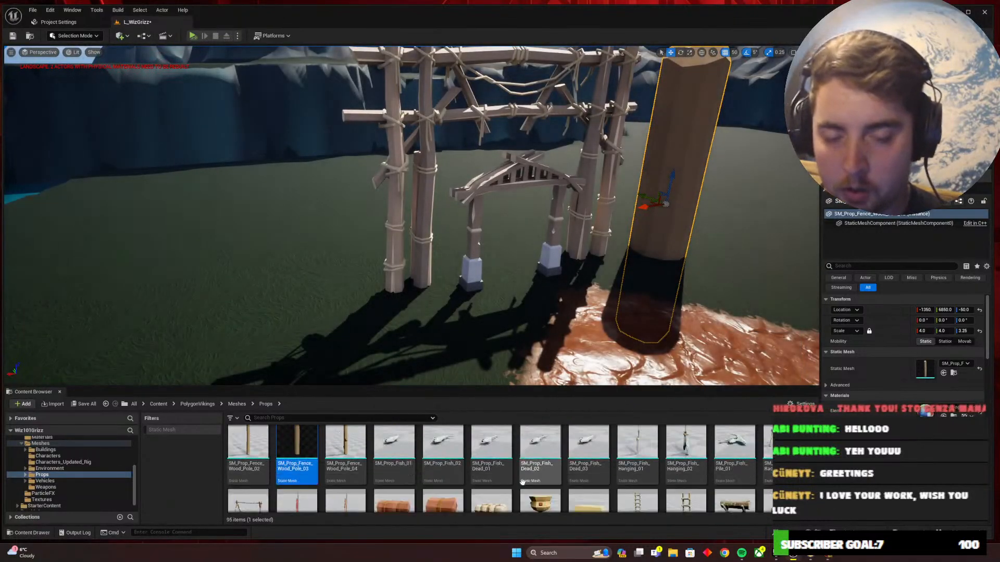
scroll(522, 482, down, 5)
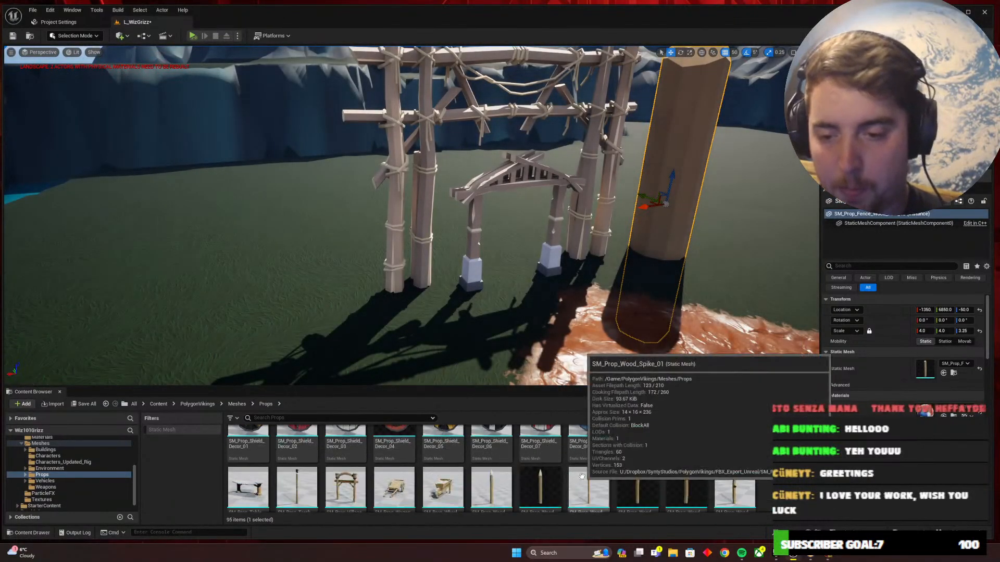
scroll(581, 476, down, 1)
drag(359, 469, 513, 290)
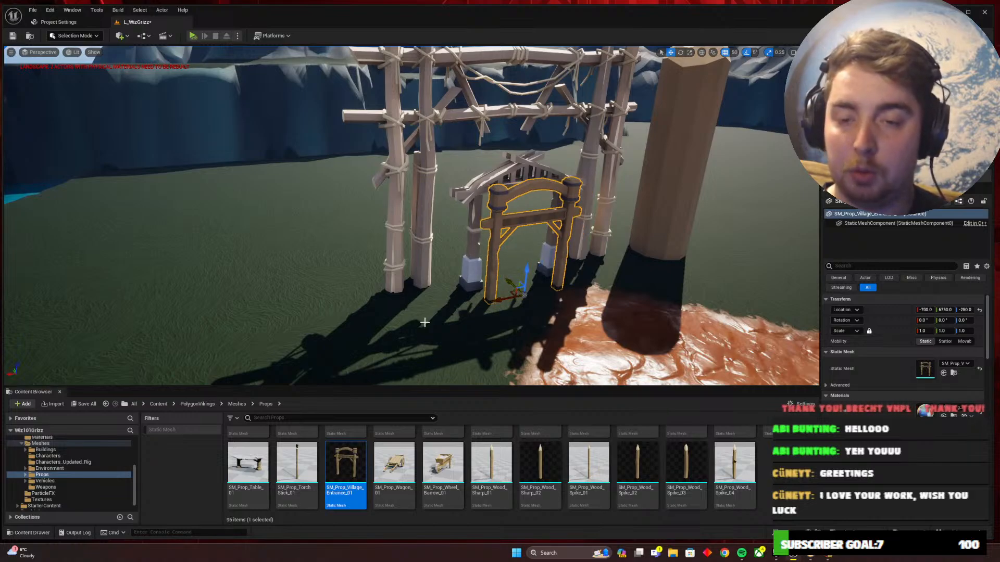
Examine the front of the timber gatehouse between its two posts in Wizard101, and return to Unreal Engine
key(alt+Tab)
key(w)
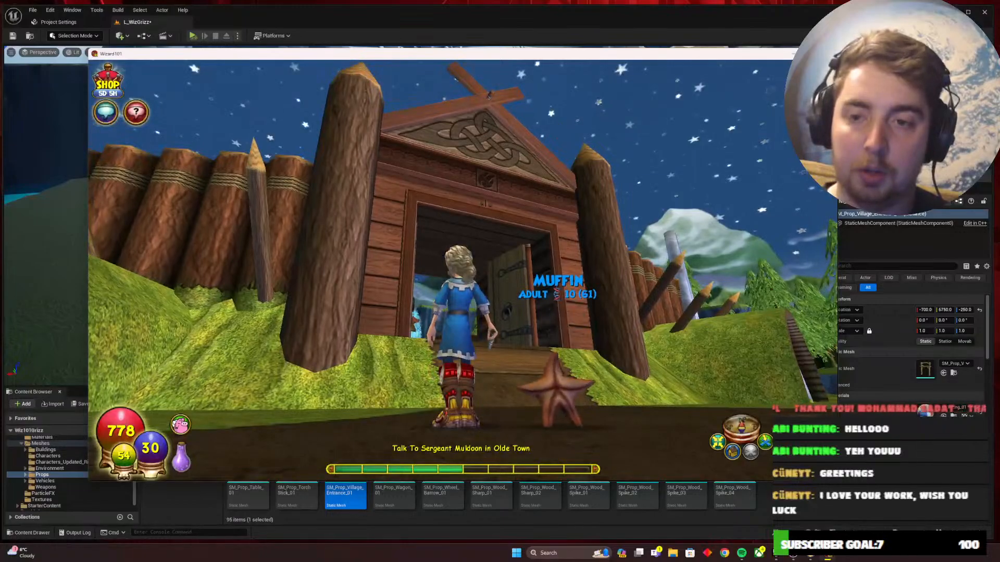
key(alt+Tab)
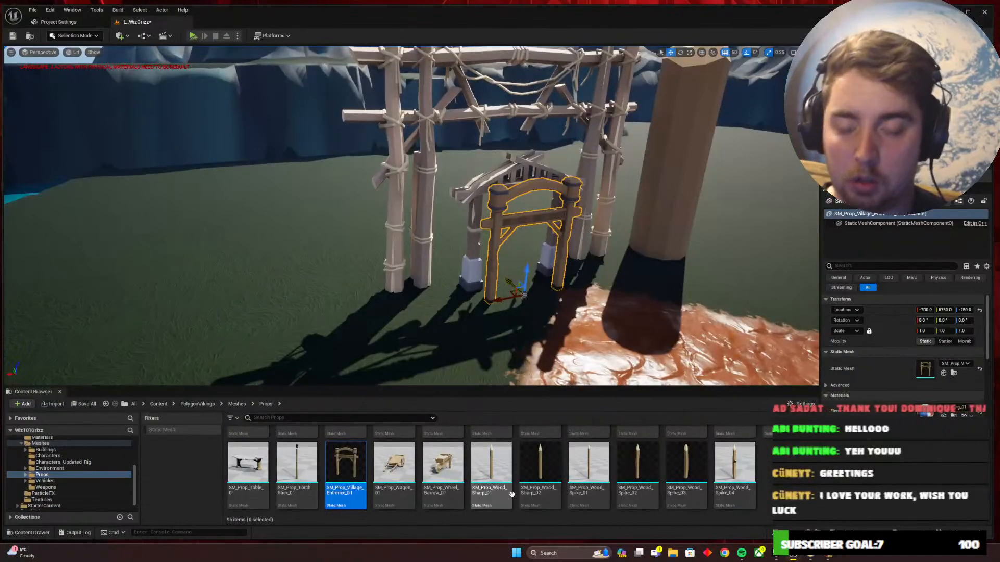
Look through the PolygonVikings Buildings meshes for a piece suited to the gatehouse
scroll(512, 494, up, 10)
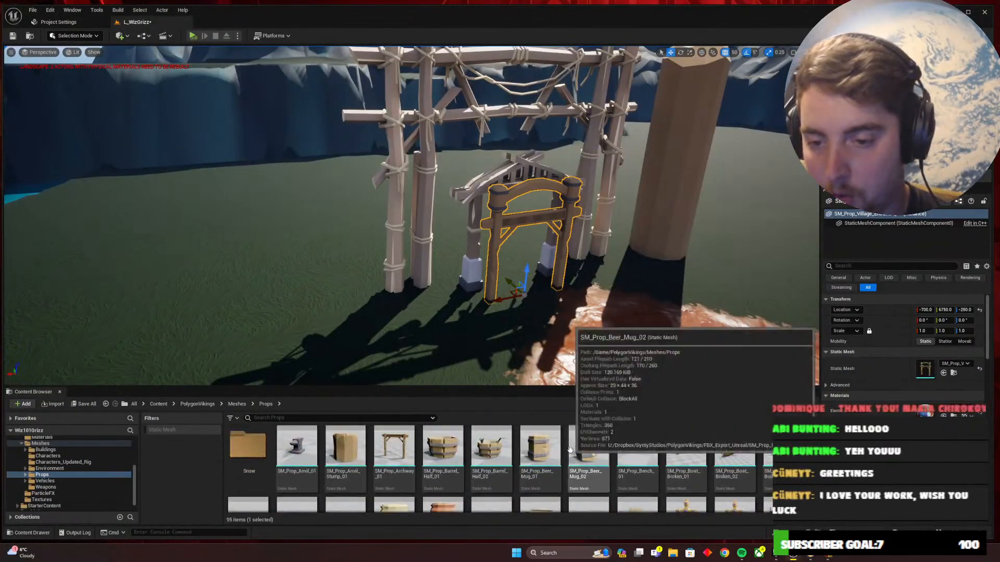
click(237, 404)
double_click(249, 447)
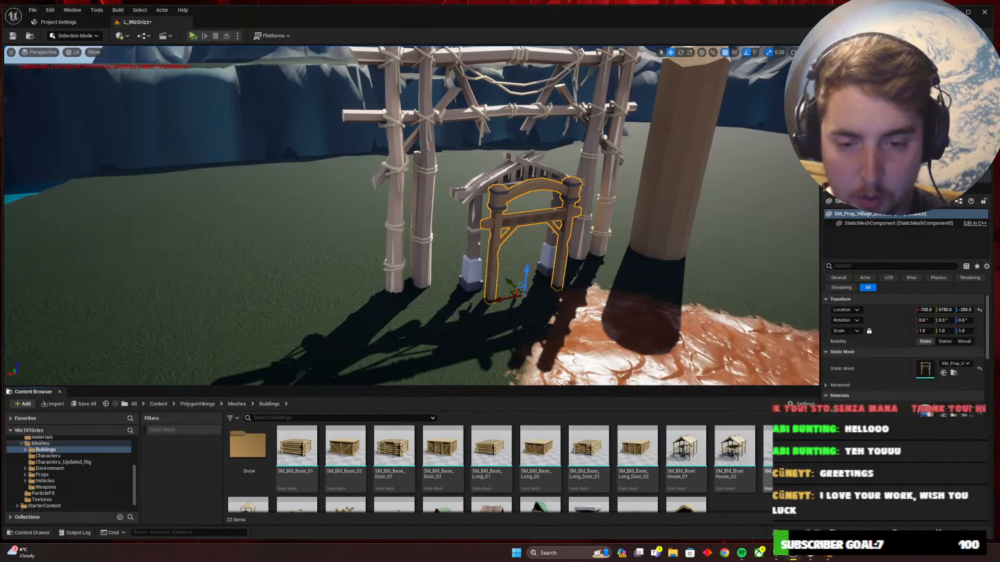
scroll(691, 461, down, 2)
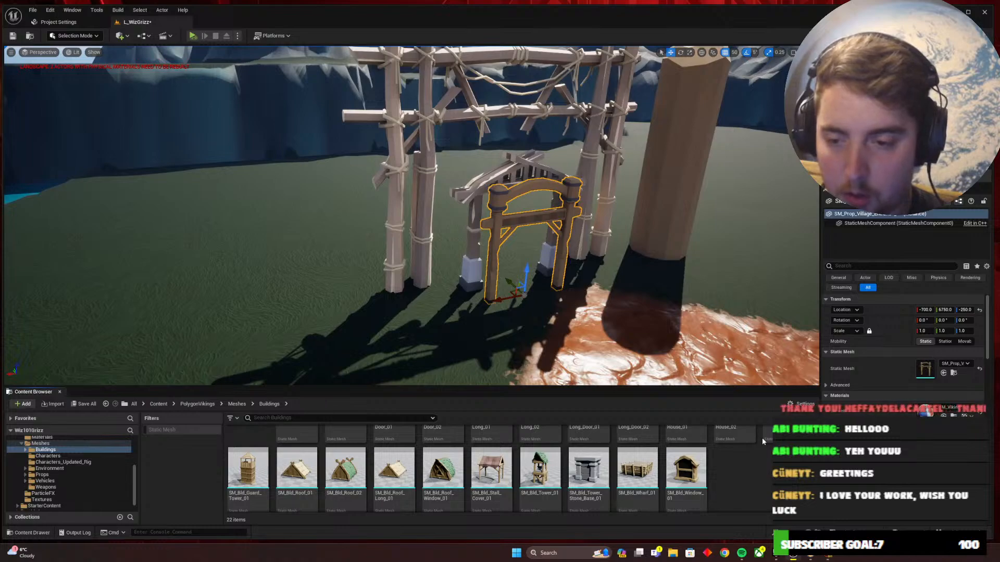
scroll(337, 475, up, 3)
scroll(532, 477, down, 2)
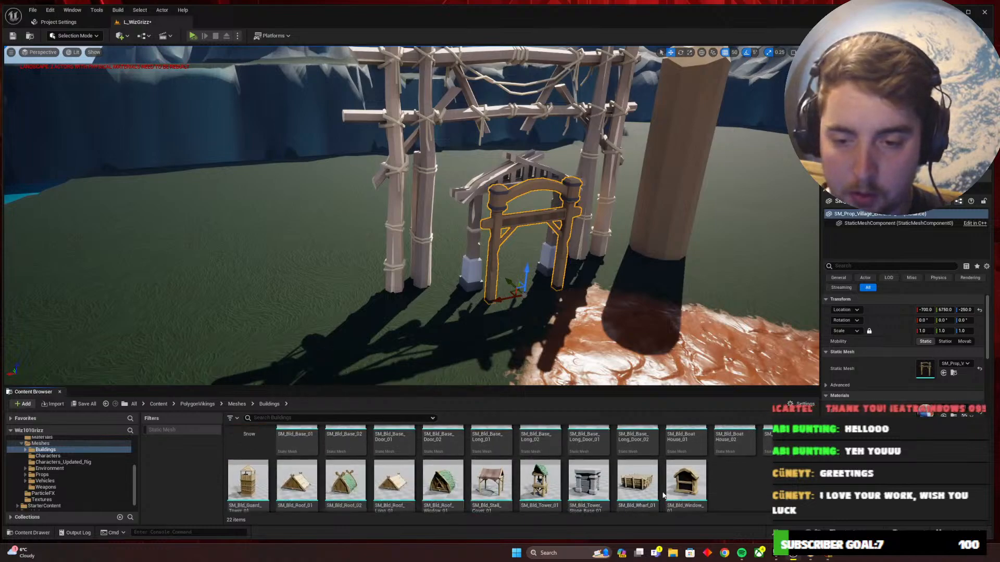
scroll(603, 476, up, 2)
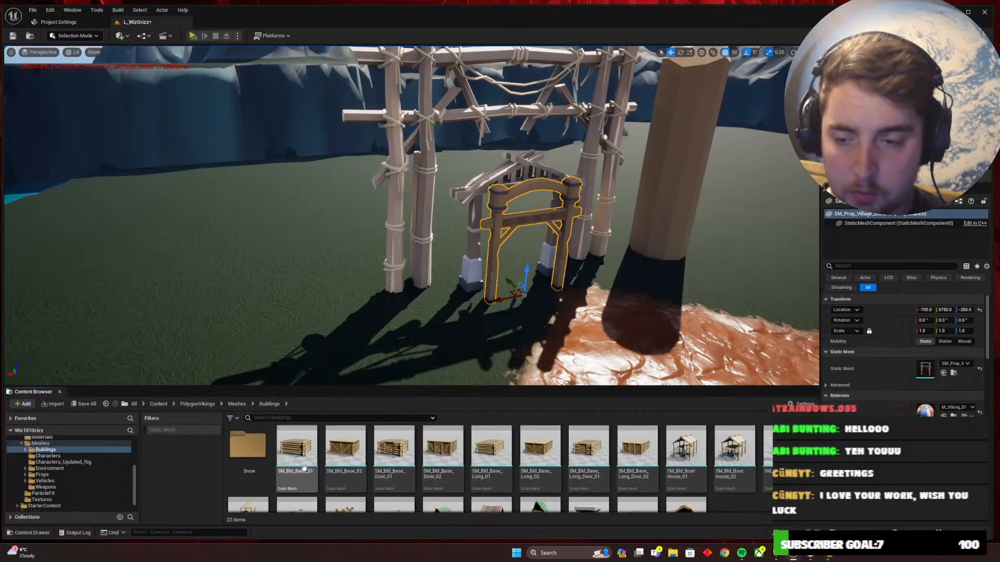
Look through the Constructions models of Low_Poly_Viking_World for a building that could serve as the gatehouse
click(158, 404)
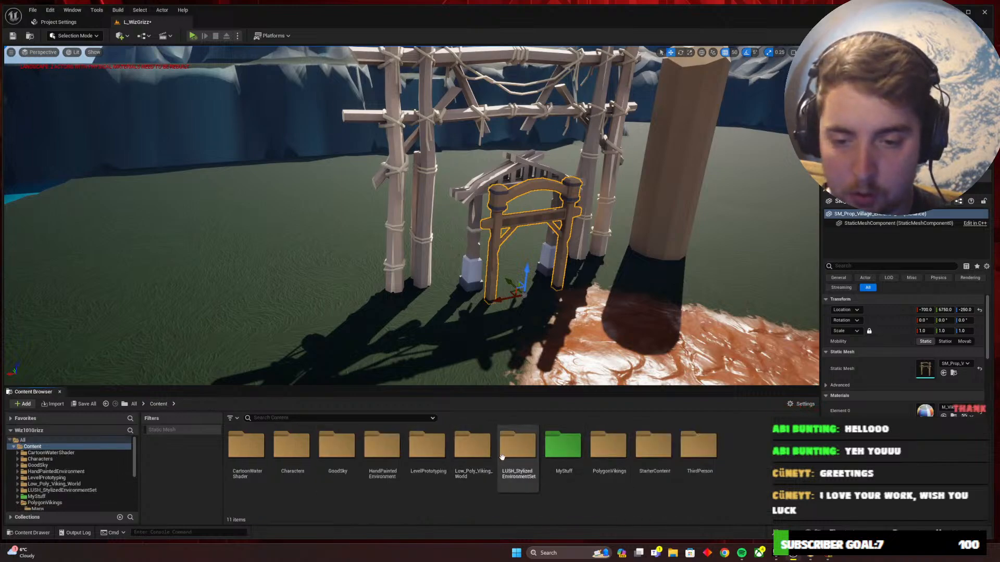
double_click(472, 445)
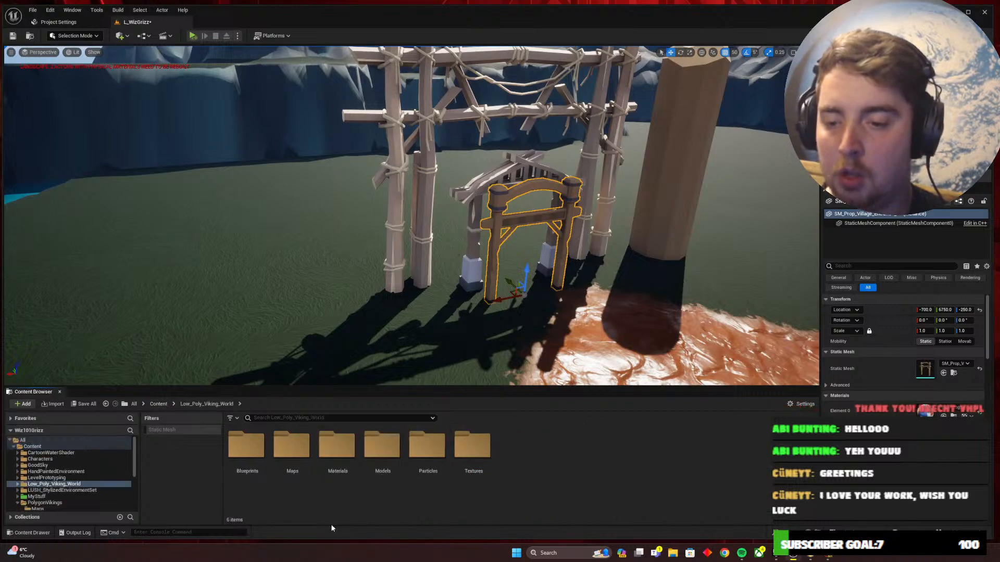
double_click(362, 481)
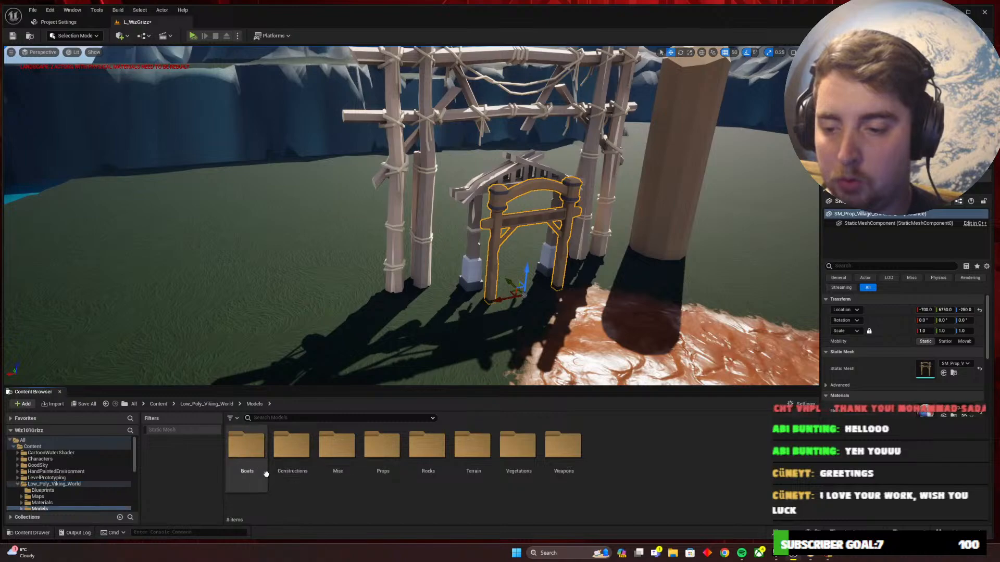
double_click(292, 446)
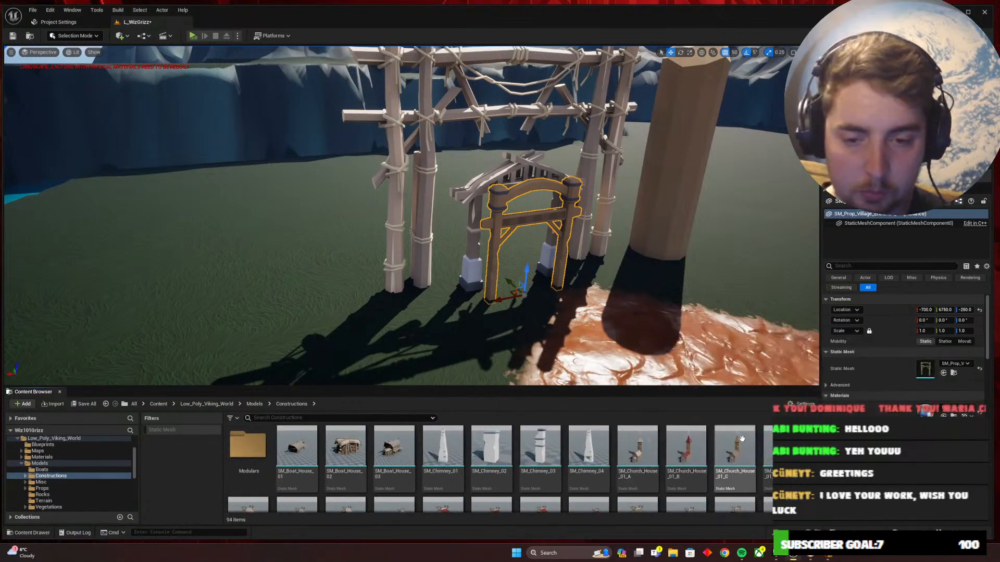
scroll(745, 436, down, 1)
scroll(707, 457, down, 1)
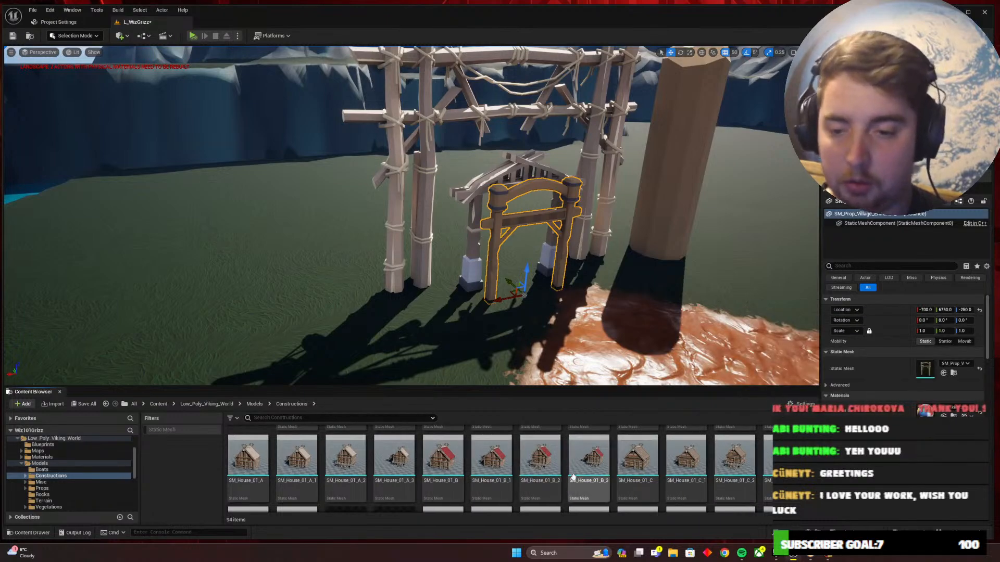
scroll(573, 477, down, 1)
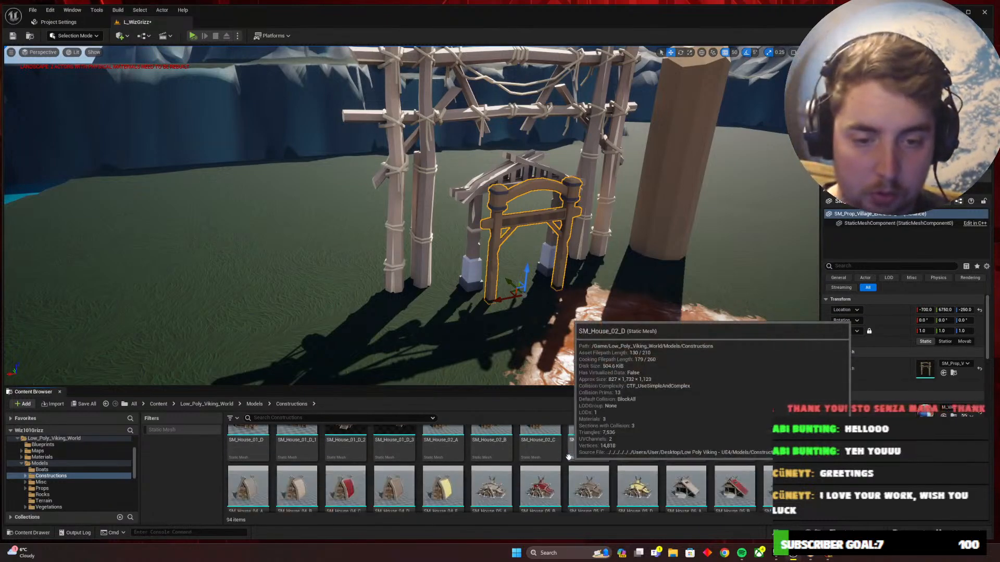
scroll(669, 439, down, 1)
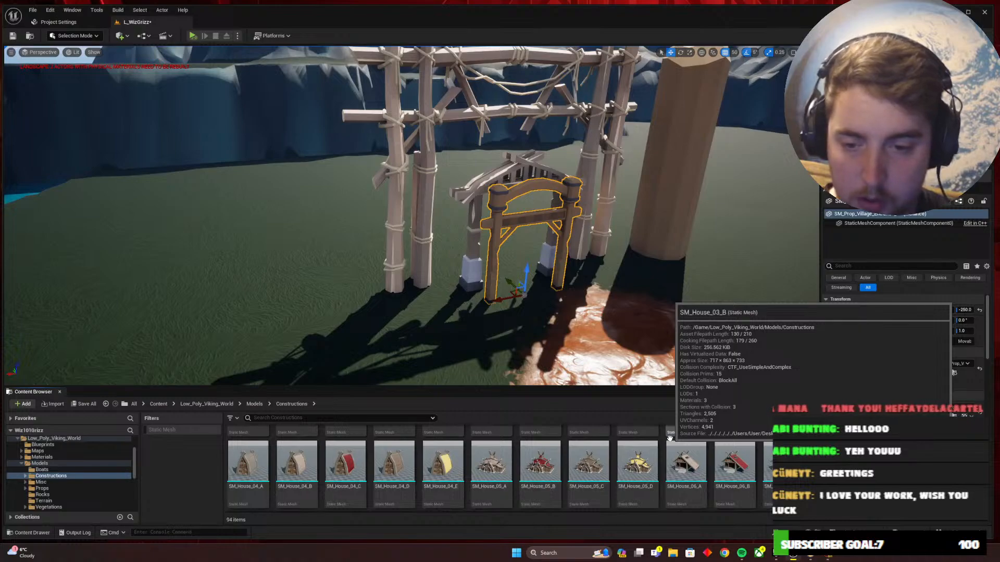
scroll(669, 438, down, 1)
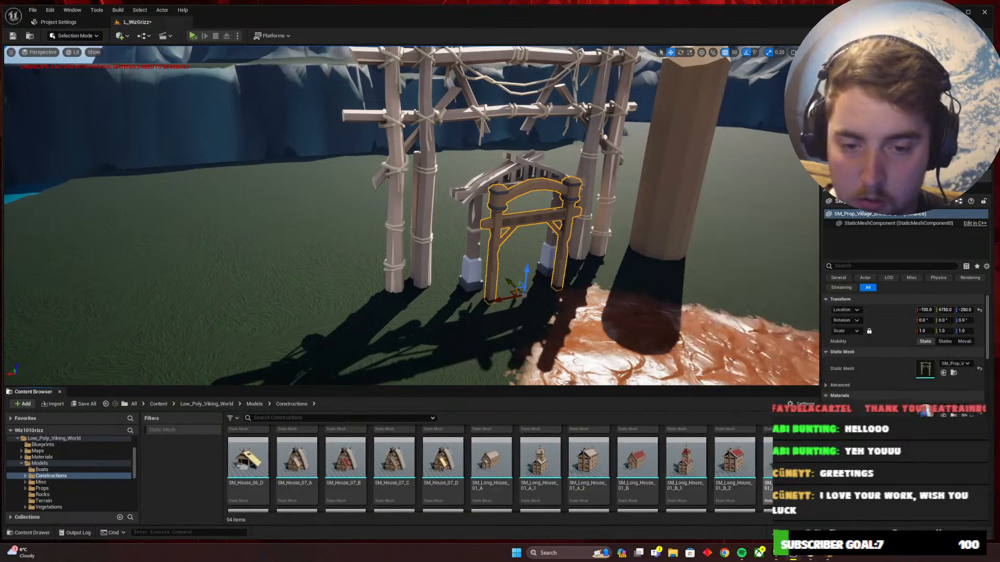
scroll(735, 447, down, 1)
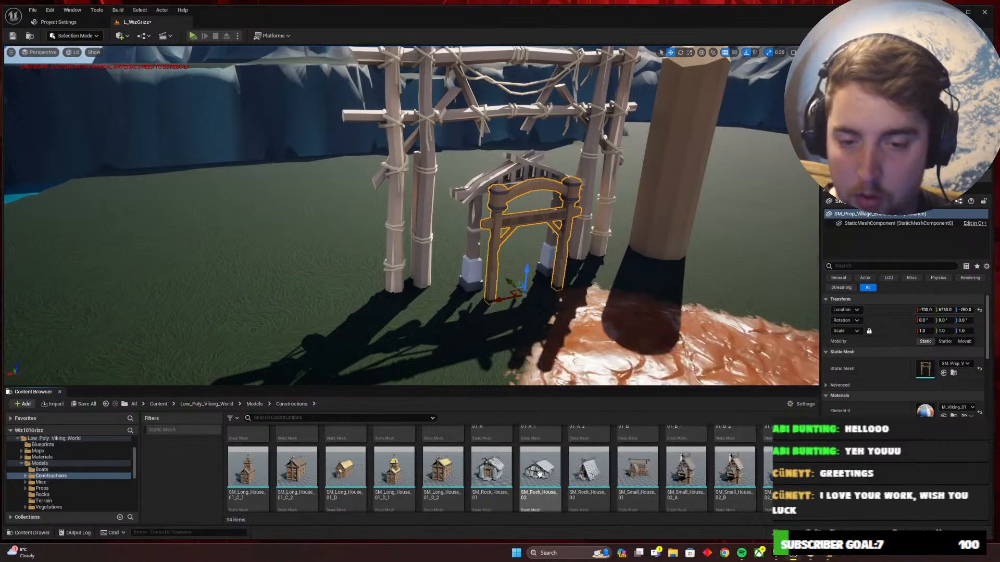
scroll(608, 438, down, 1)
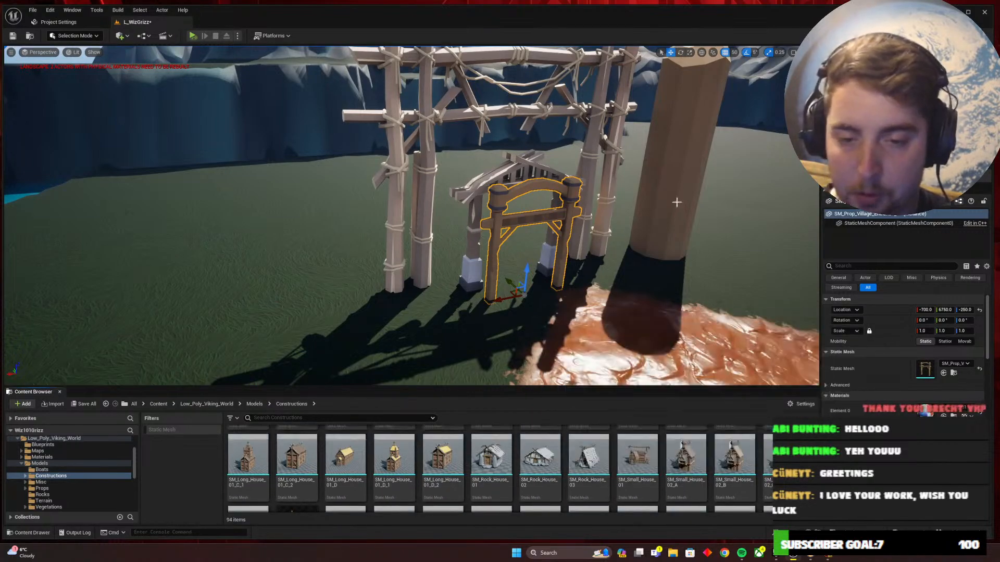
scroll(620, 442, down, 2)
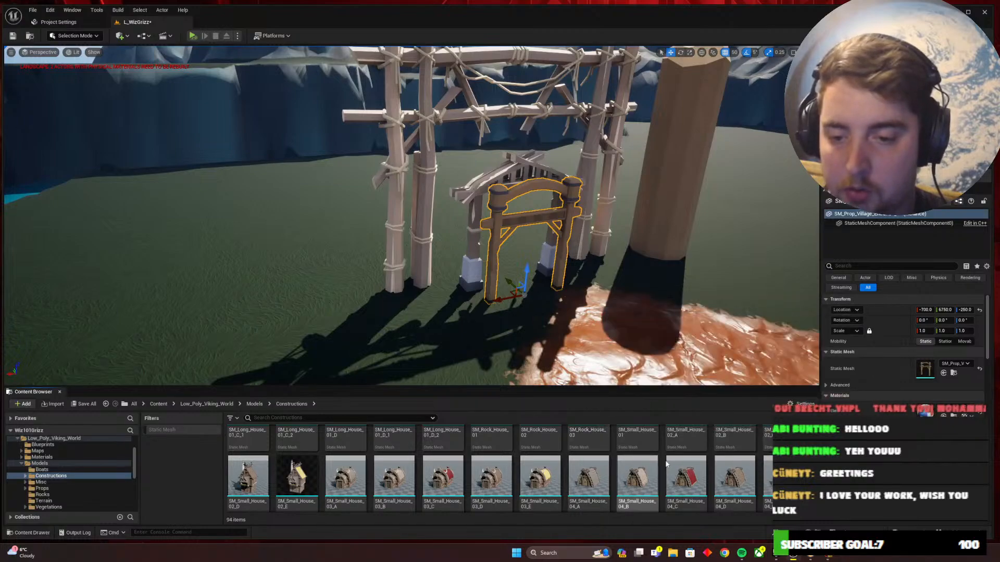
scroll(458, 471, down, 3)
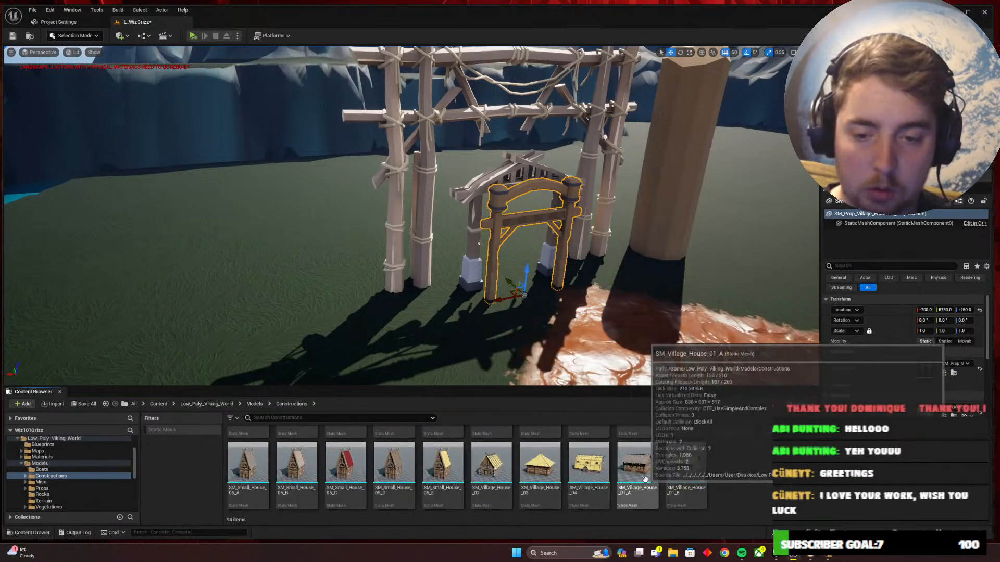
scroll(645, 479, up, 2)
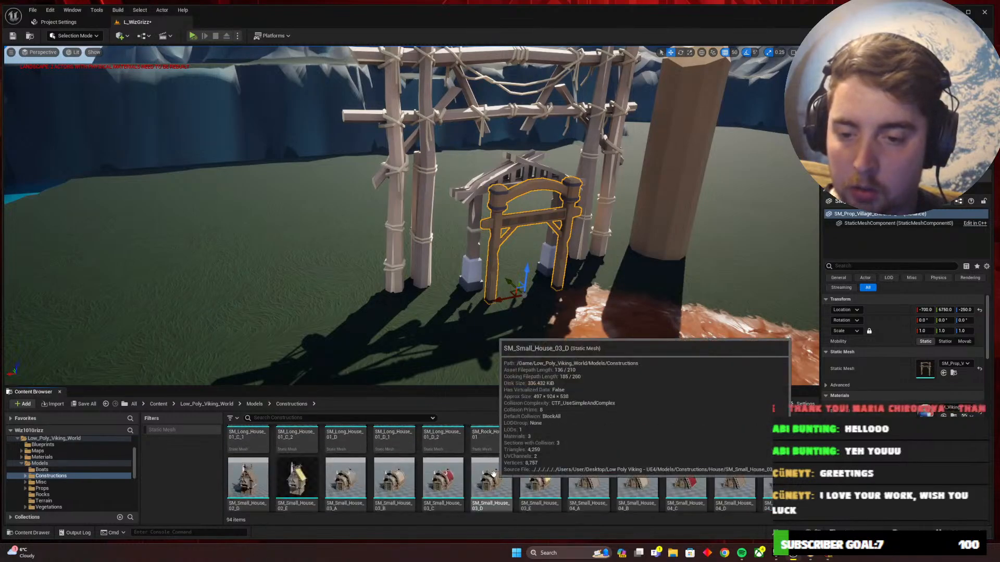
scroll(555, 466, up, 1)
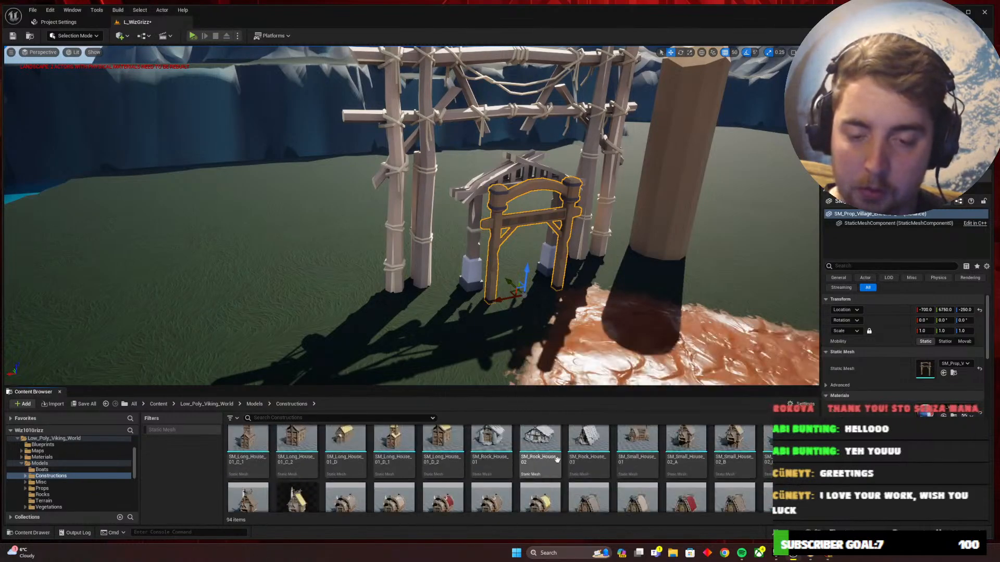
scroll(556, 459, up, 4)
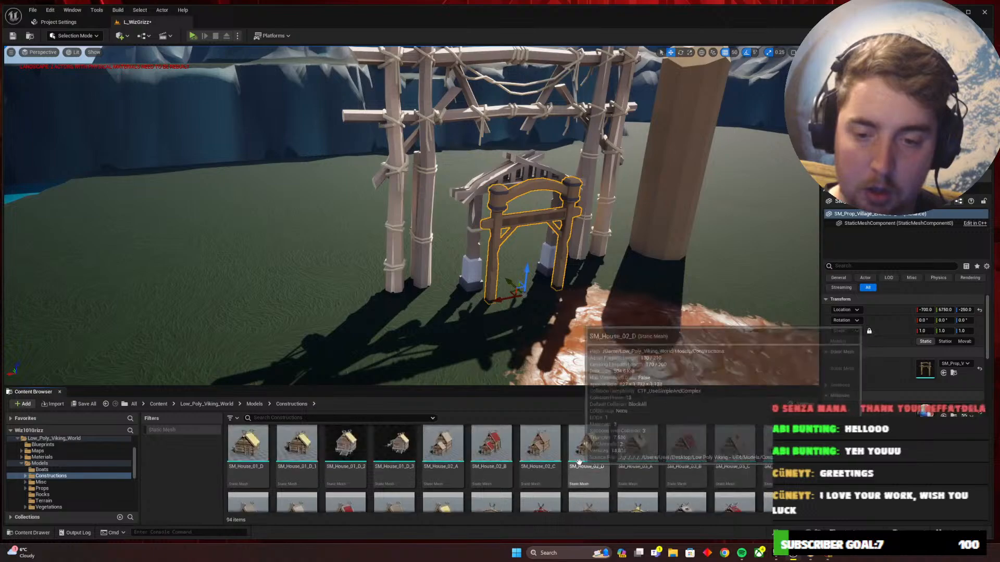
scroll(578, 461, up, 6)
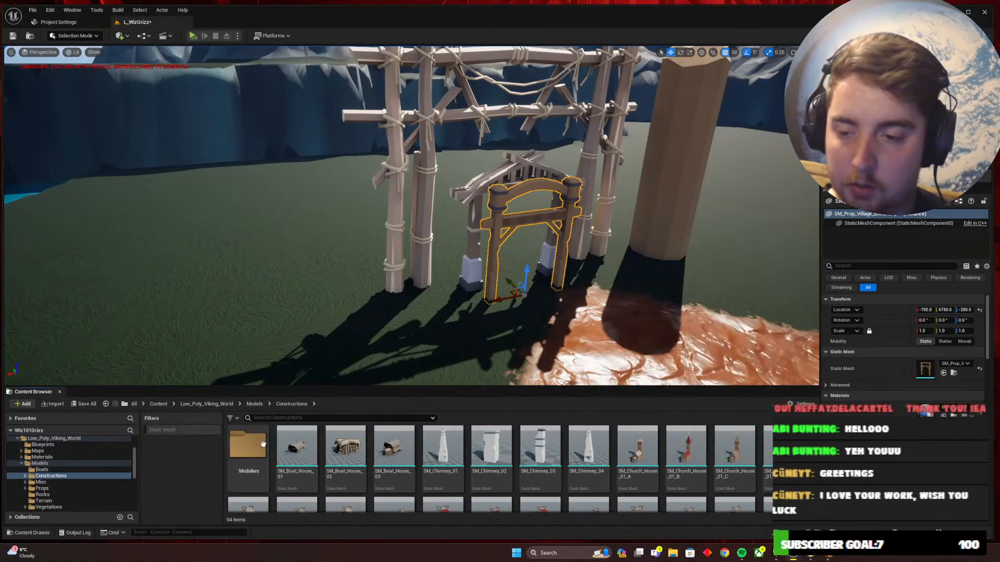
Browse the Modulars subfolder of Constructions for wooden wall and door pieces
double_click(254, 445)
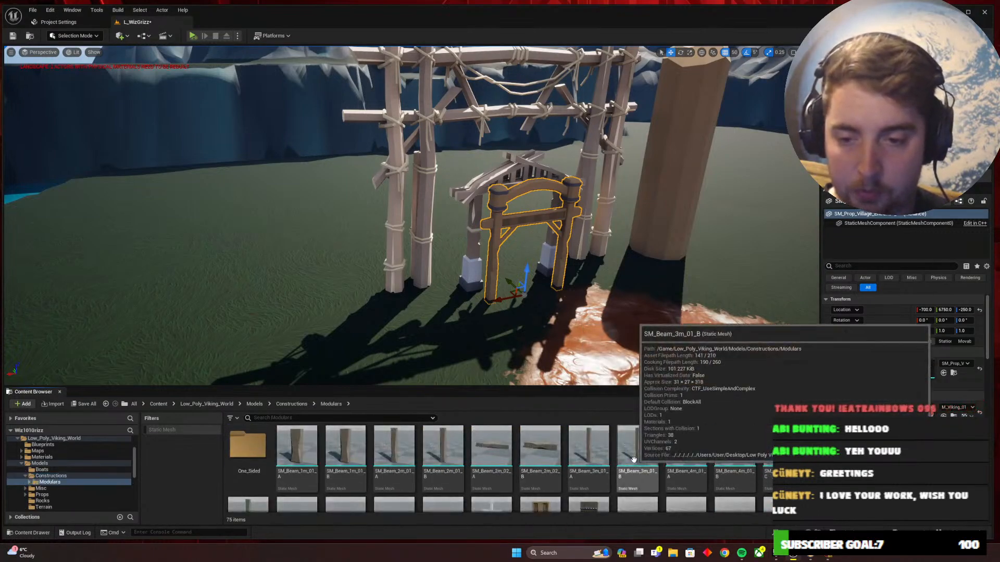
scroll(637, 456, down, 1)
scroll(637, 456, down, 3)
scroll(687, 484, down, 4)
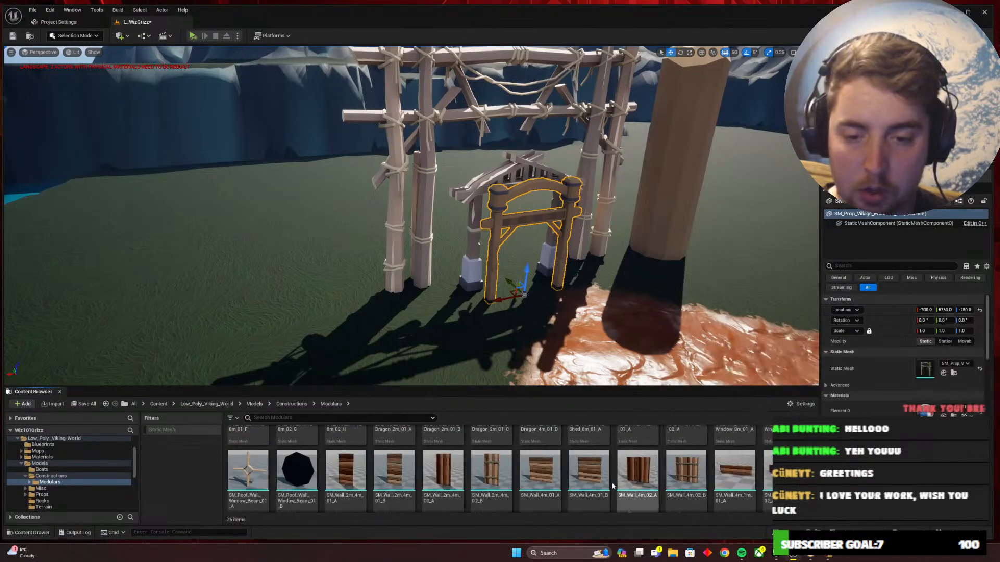
scroll(611, 482, down, 3)
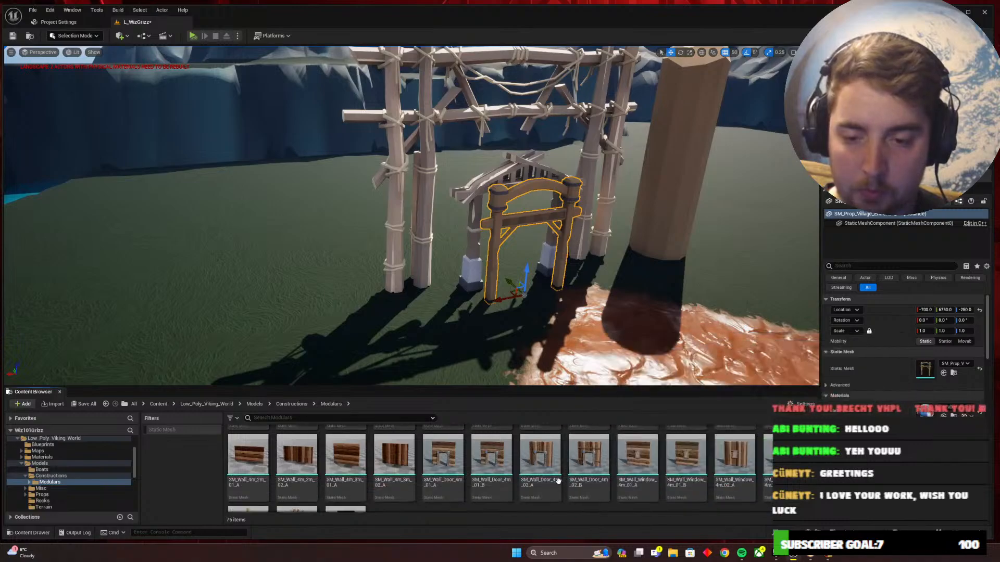
Delete the tall rope-bound pole gate and the small stone-footed entrance behind the new village entrance
mouse_move(490, 228)
right_down()
mouse_move(499, 232)
mouse_move(490, 228)
right_up()
click(425, 121)
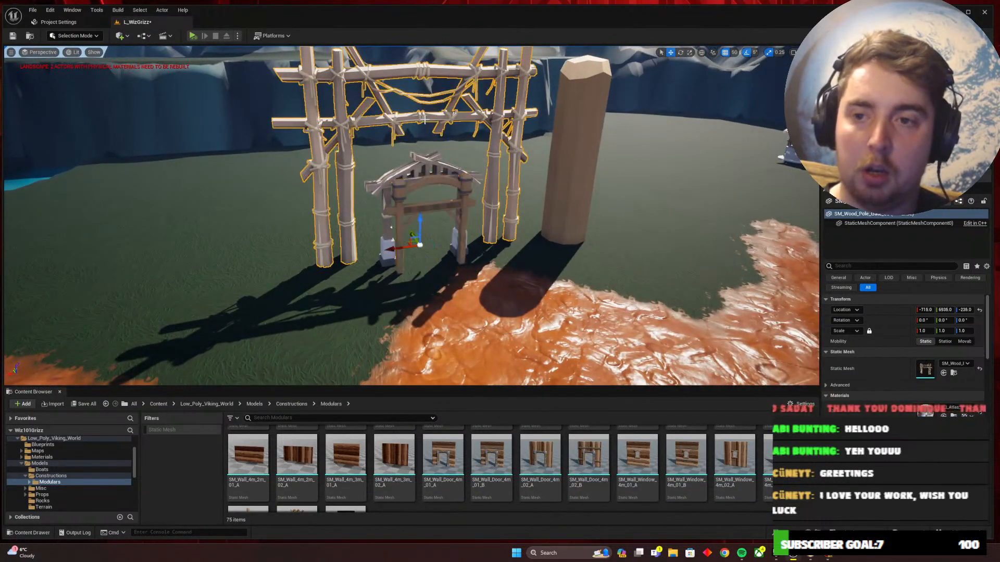
key(Delete)
click(437, 163)
key(Delete)
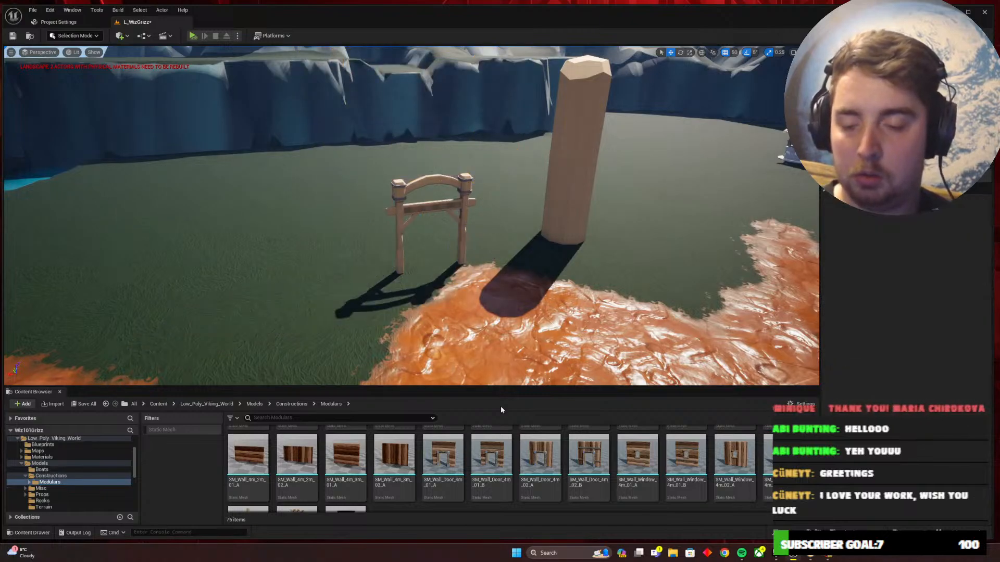
Place the SM_Wall_Door_4m_01_B mesh at the village entrance, at X -700, Y 6750, Z -250
scroll(588, 469, up, 1)
scroll(585, 474, down, 1)
scroll(578, 477, up, 1)
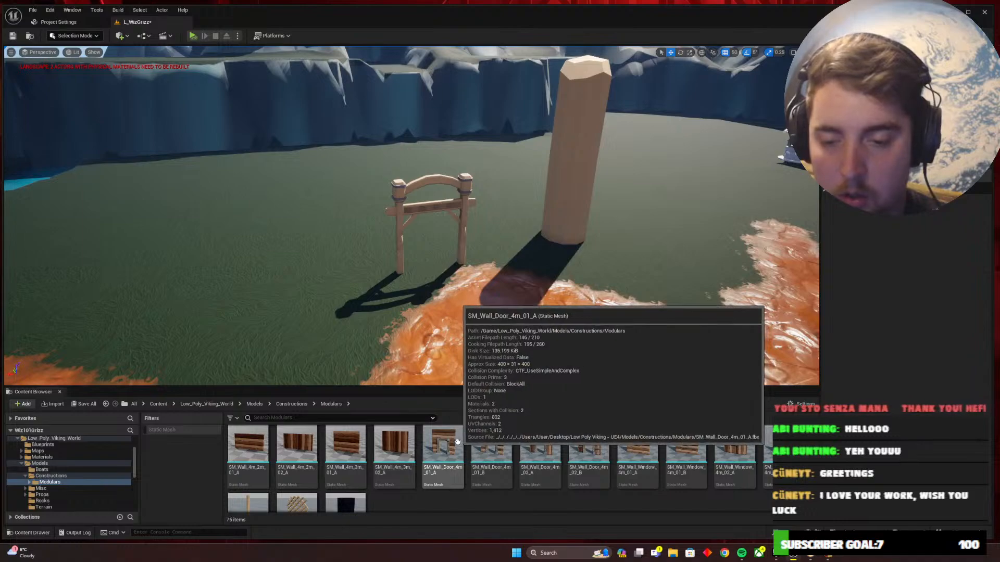
drag(504, 448, 428, 267)
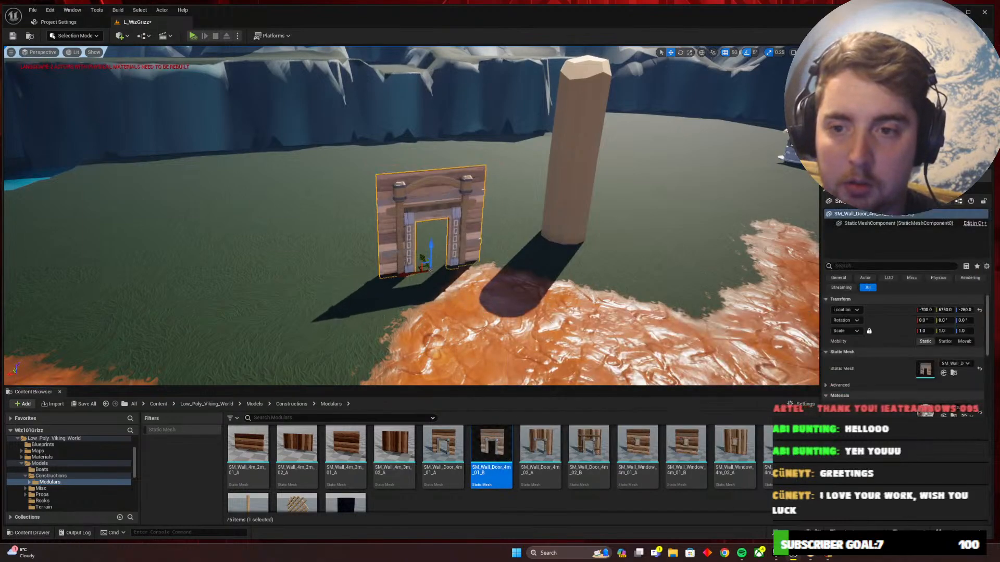
Switch to Wizard101 and examine the fort gatehouse as a reference for the entrance wall
right_drag(428, 266, 570, 255)
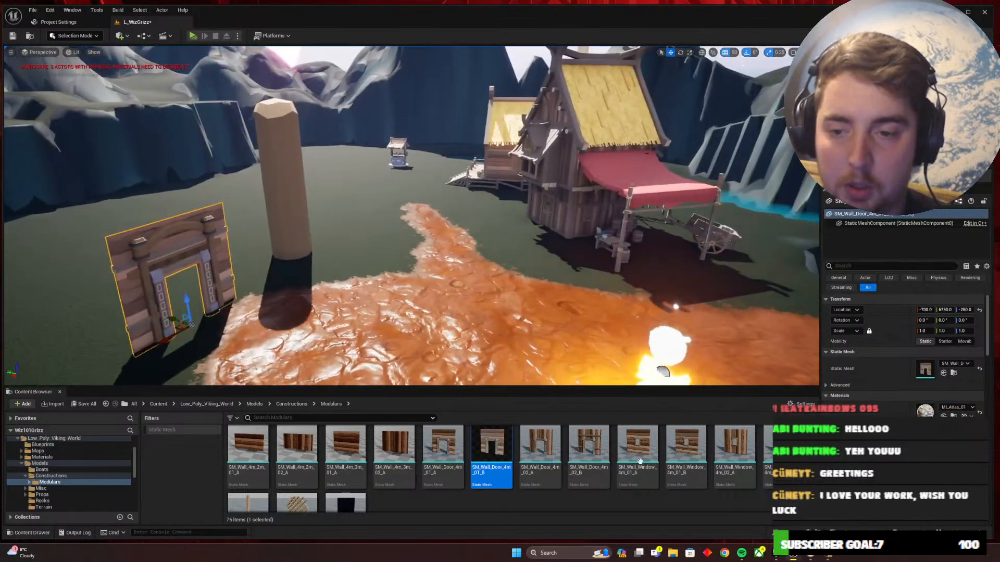
click(832, 556)
mouse_move(515, 289)
right_down()
mouse_move(688, 289)
mouse_move(516, 288)
mouse_move(503, 284)
mouse_move(499, 266)
mouse_move(604, 289)
mouse_move(520, 288)
mouse_move(609, 289)
mouse_move(506, 292)
right_up()
key(w)
key(w)
key(alt+Tab)
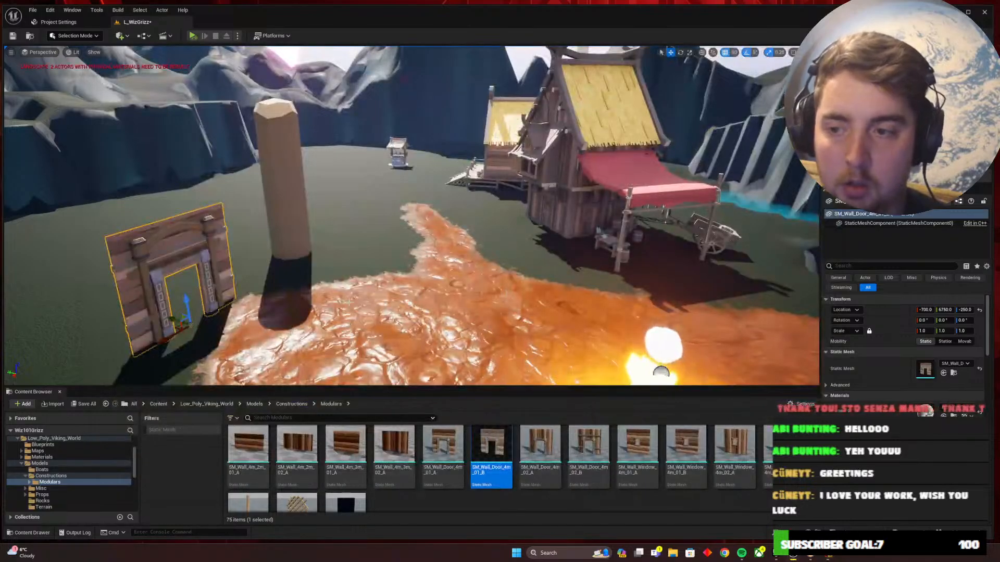
Scale the door wall to 2.75 on X and 1.75 on Z, and move it to X -800, Y 6700
key(f)
scroll(423, 268, down, 3)
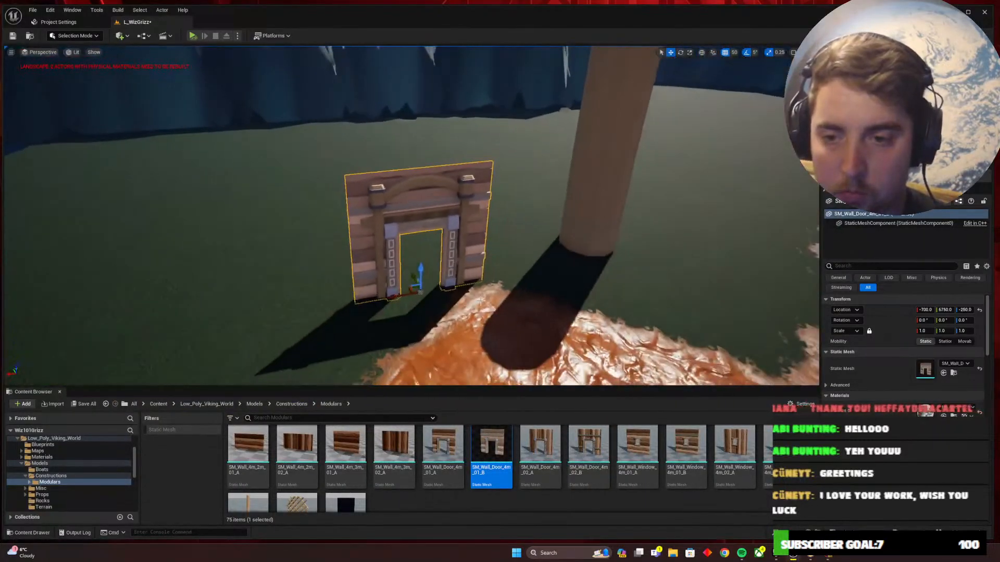
drag(421, 269, 420, 243)
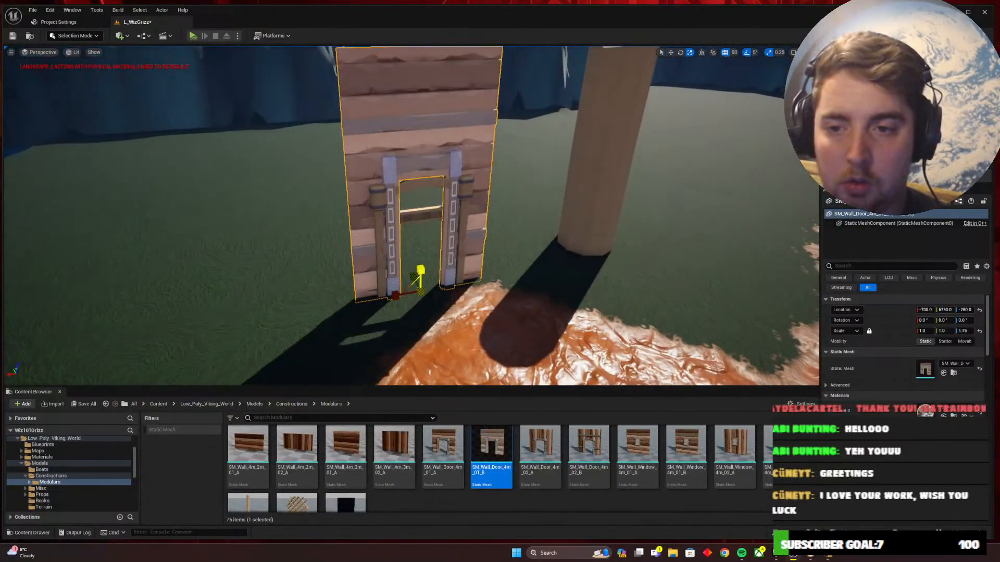
drag(396, 295, 306, 310)
key(s)
mouse_move(473, 329)
right_down()
mouse_move(499, 324)
mouse_move(473, 329)
right_up()
key(a)
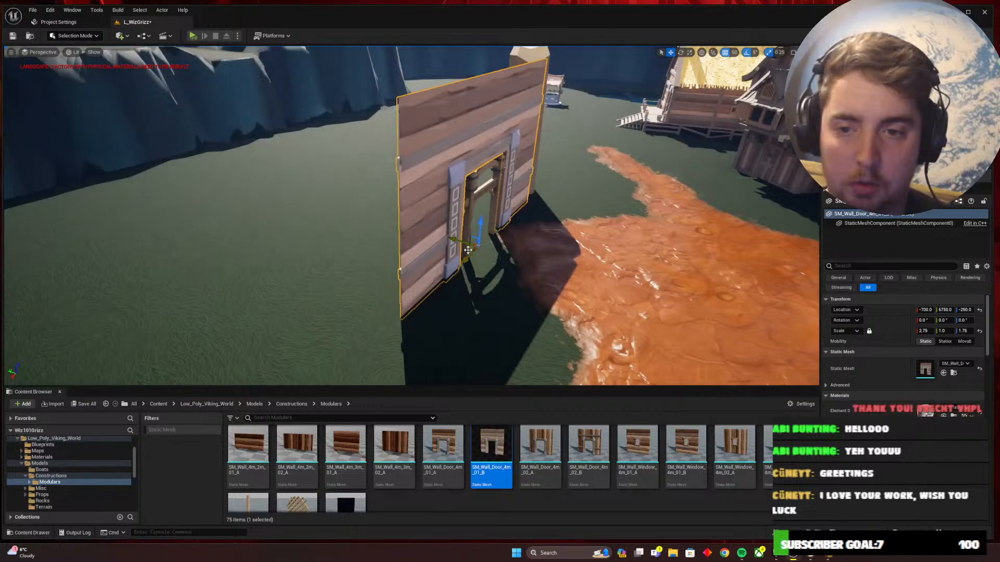
drag(468, 250, 484, 243)
Look through the Modulars meshes for roof wall pieces to top the gatehouse
scroll(683, 481, down, 5)
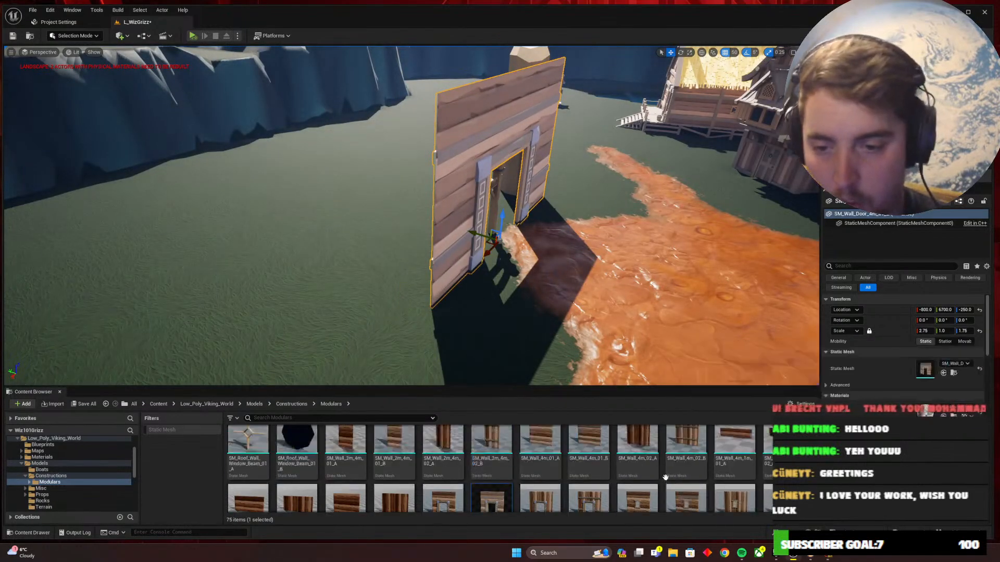
scroll(665, 475, down, 3)
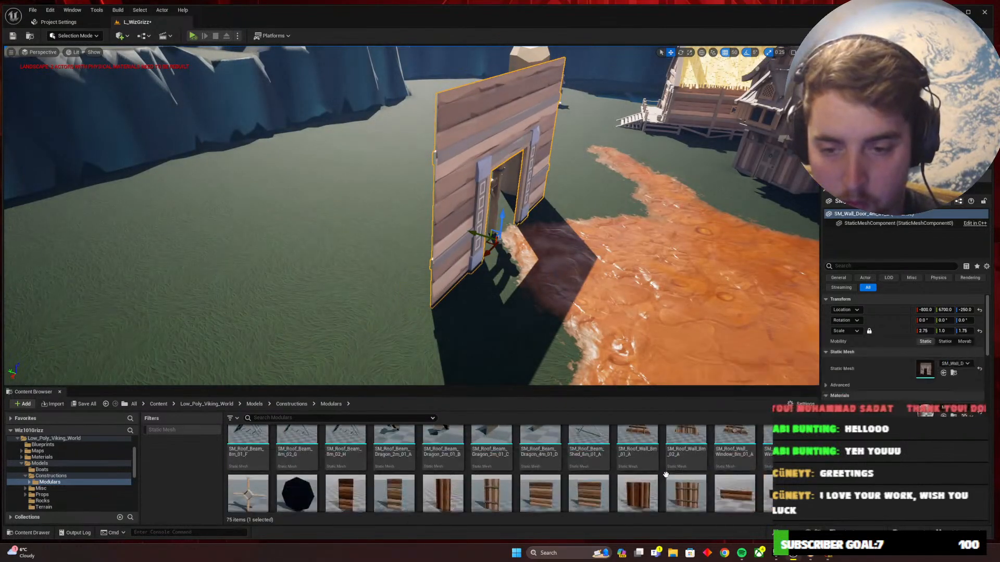
scroll(698, 465, up, 2)
scroll(701, 464, down, 1)
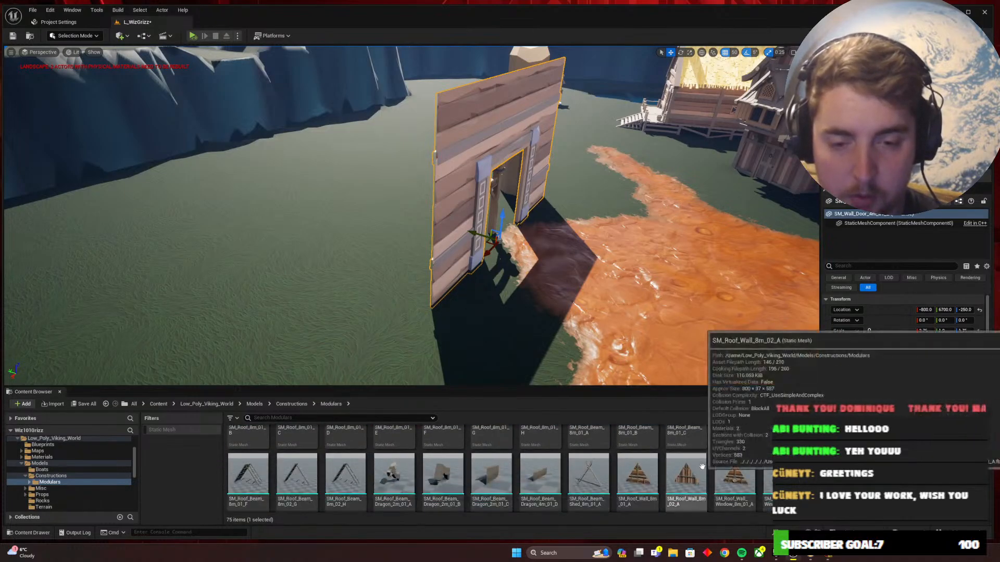
Centre the village entrance in the wall's doorway at X -800, Y 6700, and scale it uniformly to 1.5
key(a)
right_drag(624, 292, 588, 297)
key(a)
key(d)
key(w)
mouse_move(407, 209)
right_down()
mouse_move(373, 212)
mouse_move(407, 209)
right_up()
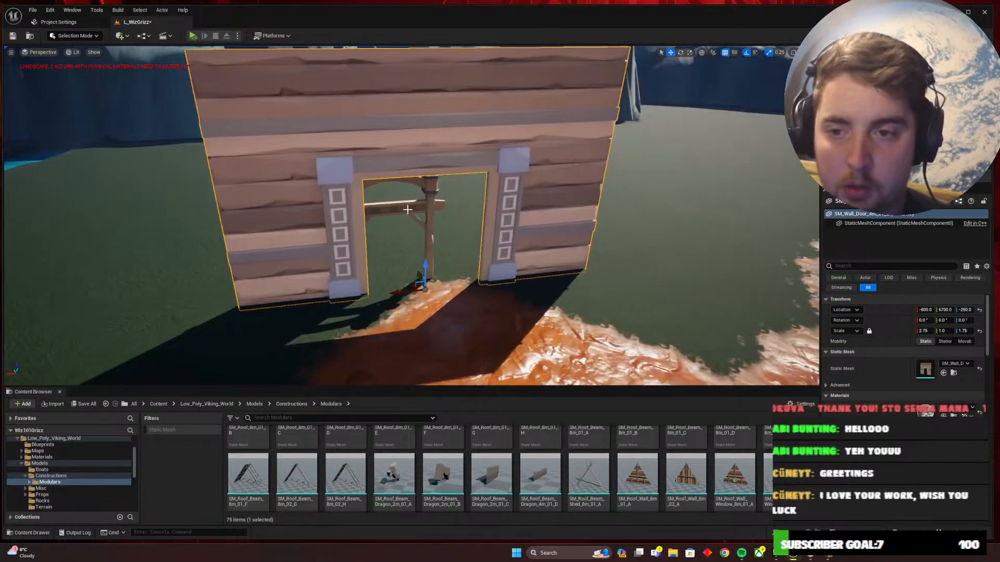
drag(385, 280, 425, 290)
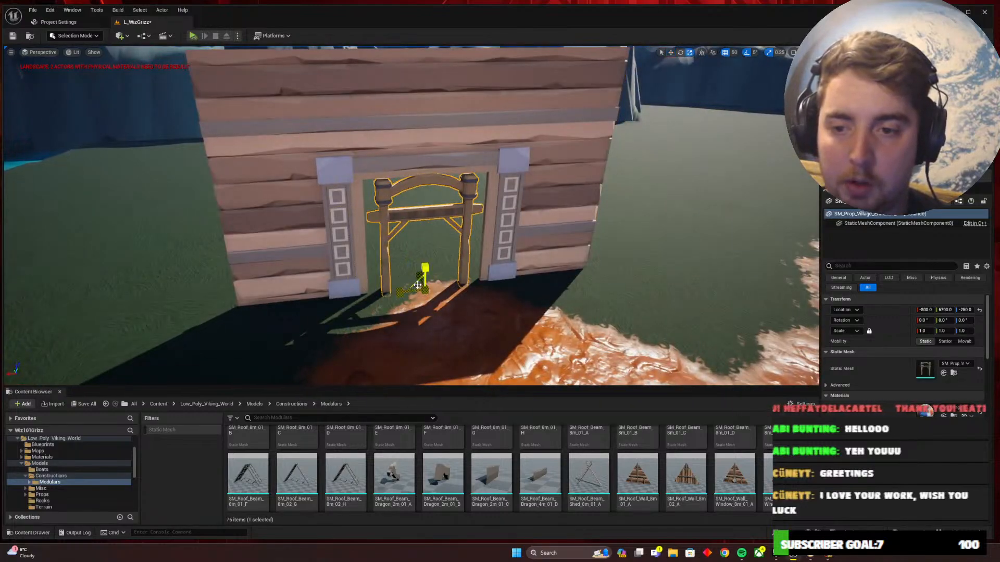
mouse_move(425, 290)
mouse_down()
mouse_move(438, 283)
mouse_move(398, 307)
mouse_move(455, 272)
mouse_move(425, 288)
mouse_up()
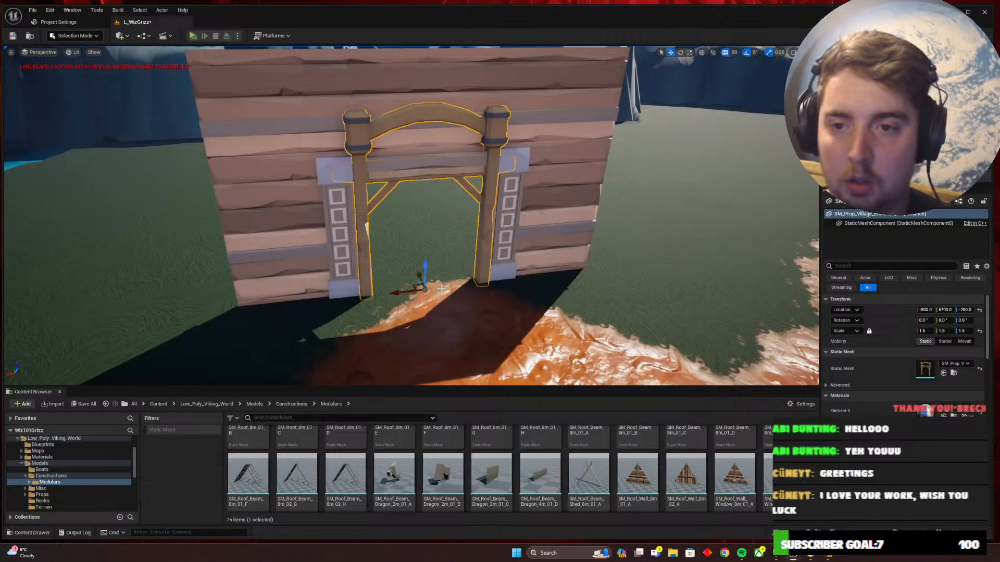
key(Escape)
Compare the wall with the Wizard101 fort gatehouse, examining its passage, side walls and open doors
right_drag(413, 162, 482, 211)
click(475, 188)
click(486, 321)
right_drag(487, 322, 549, 351)
key(alt+Tab)
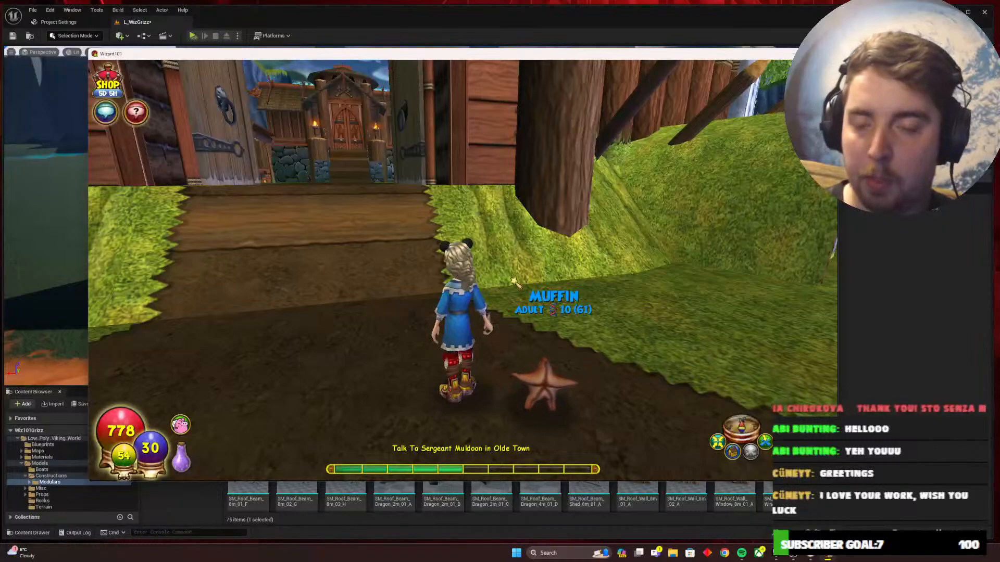
right_drag(515, 282, 261, 274)
key(w)
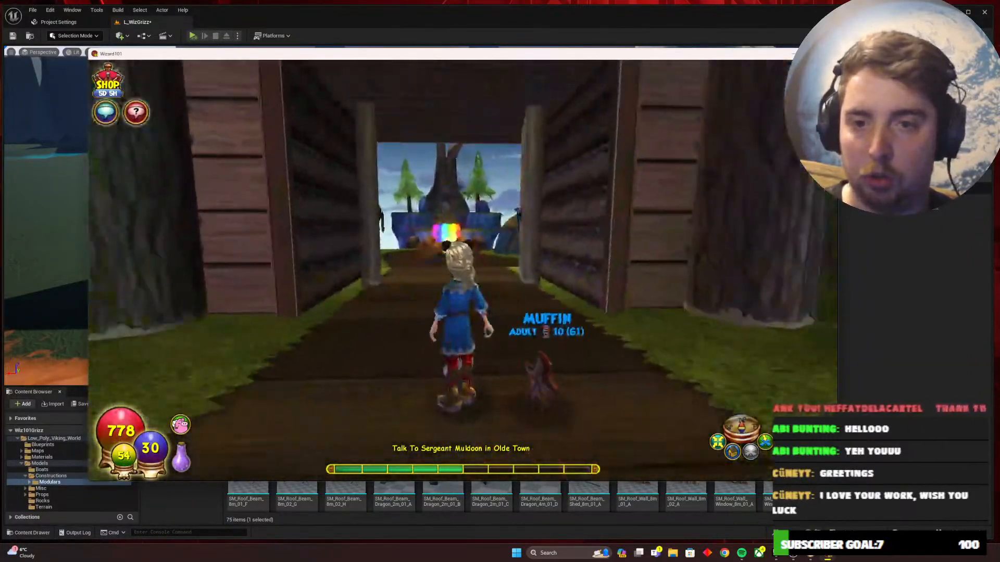
right_drag(486, 330, 479, 260)
key(w)
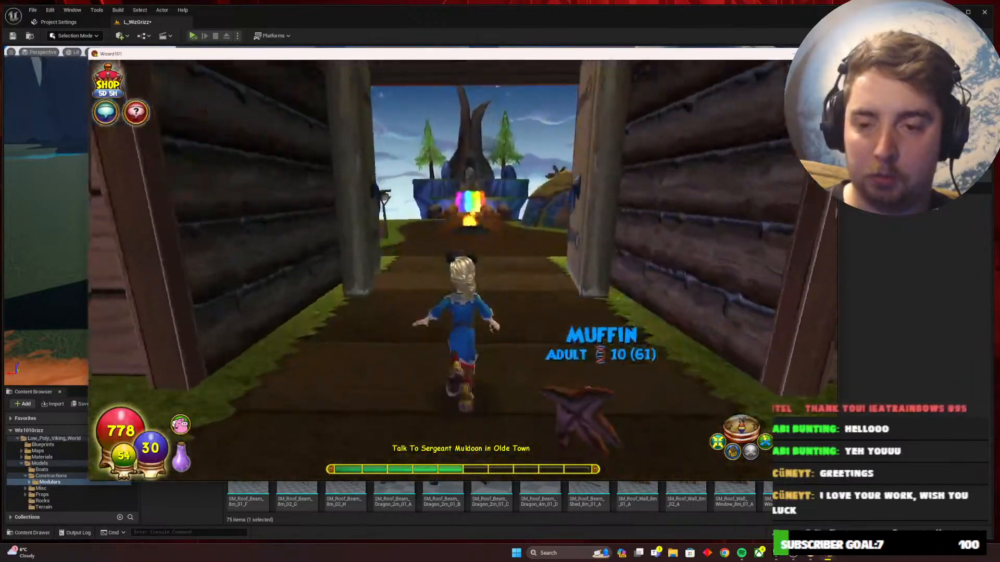
key(alt+Tab)
Review the assembled entrance wall against the front of the Wizard101 gatehouse, examining its gable, crossed roof beams and flanking posts
right_drag(411, 250, 468, 157)
right_drag(411, 215, 447, 255)
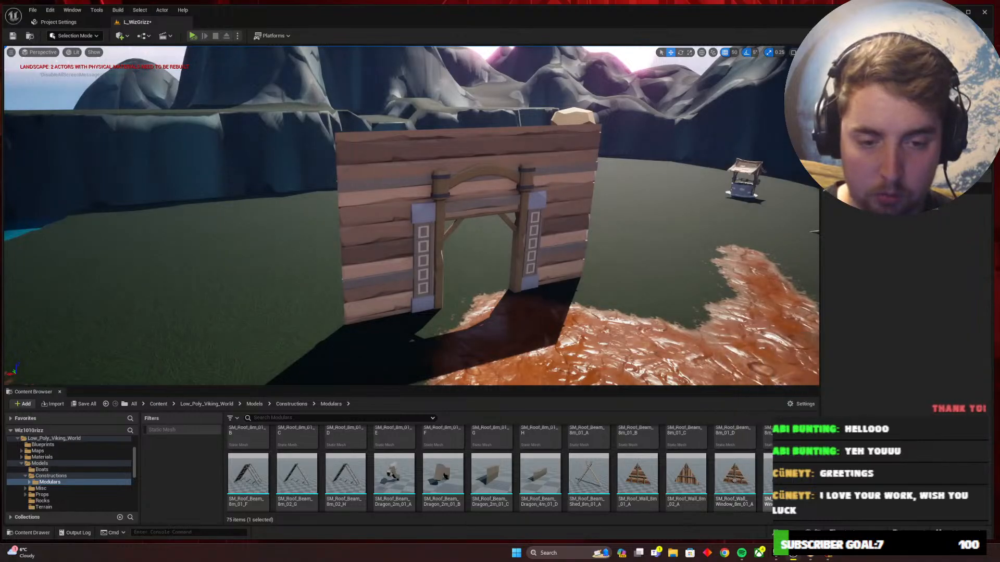
key(alt+Tab)
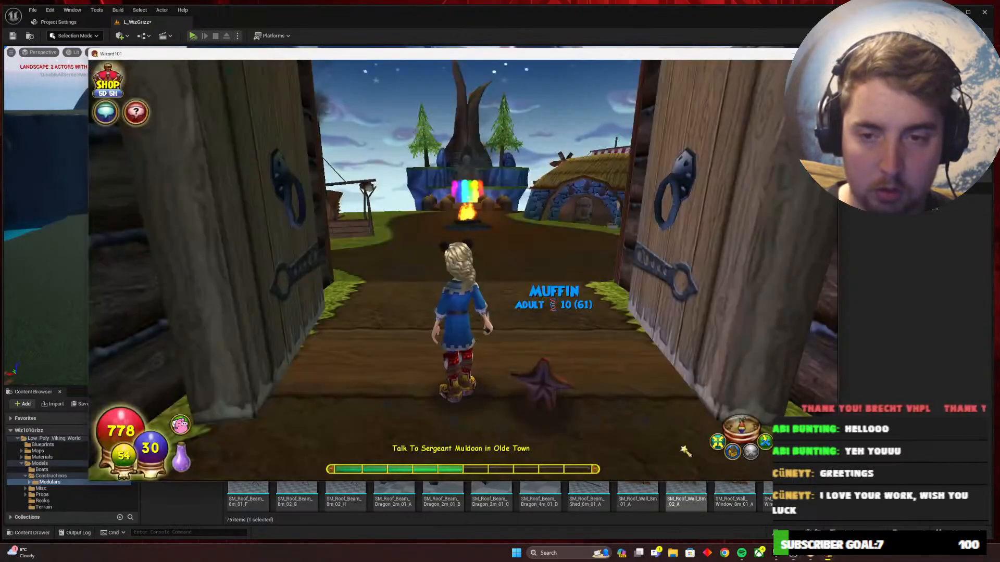
key(w)
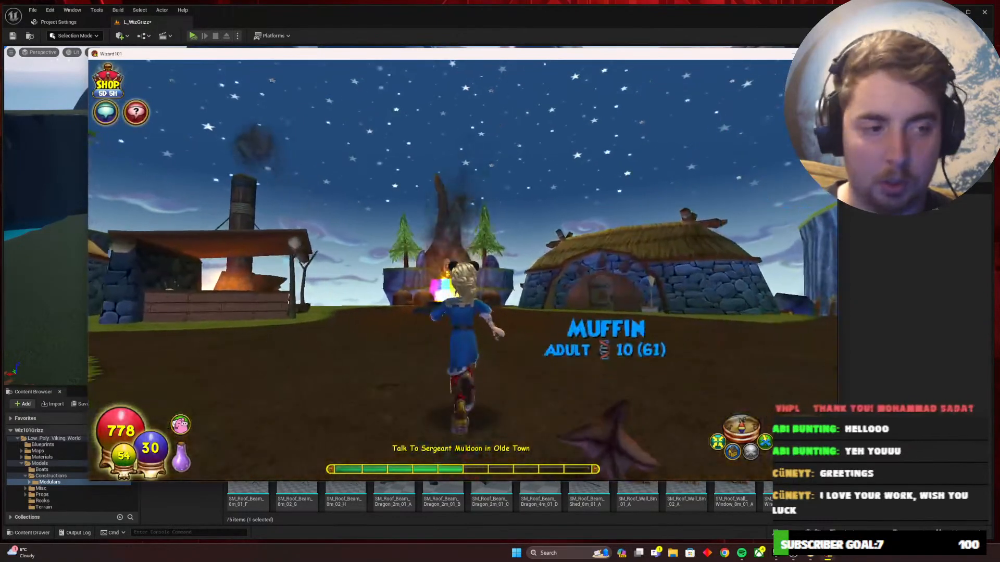
right_drag(448, 256, 656, 250)
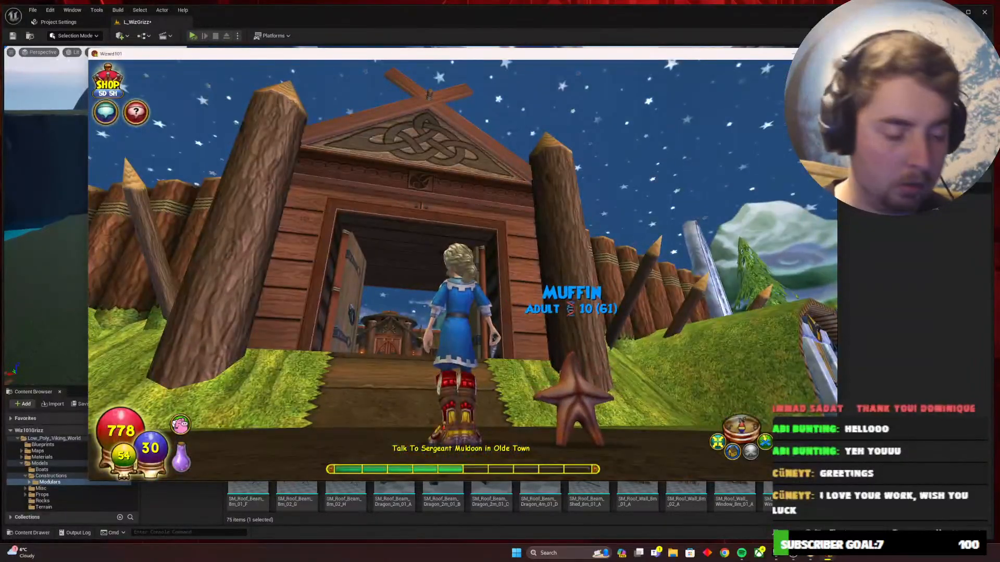
key(alt+Tab)
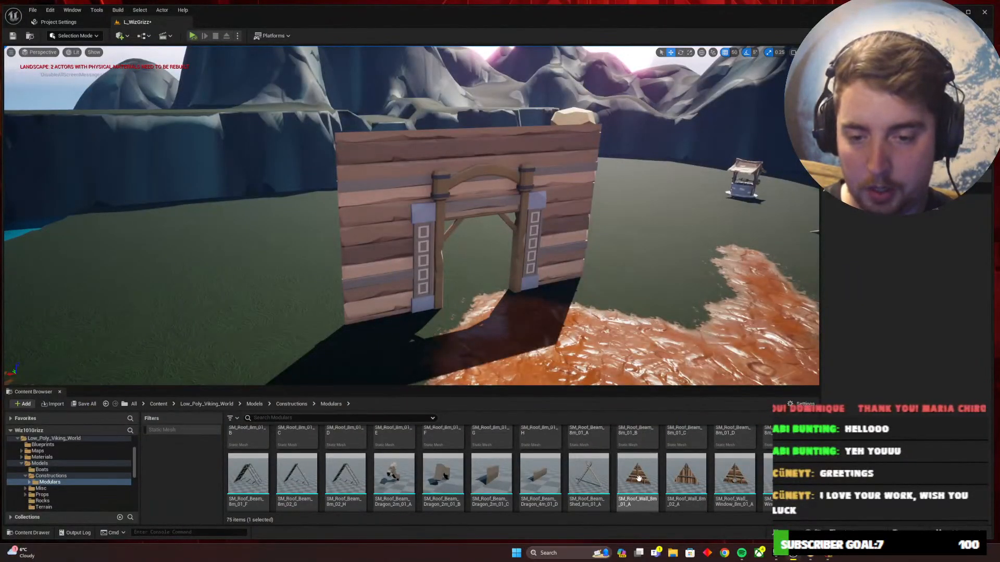
Try SM_Roof_Wall_8m_02_A and the windowed vertical-plank roof wall as the gable above the door wall
scroll(676, 481, up, 1)
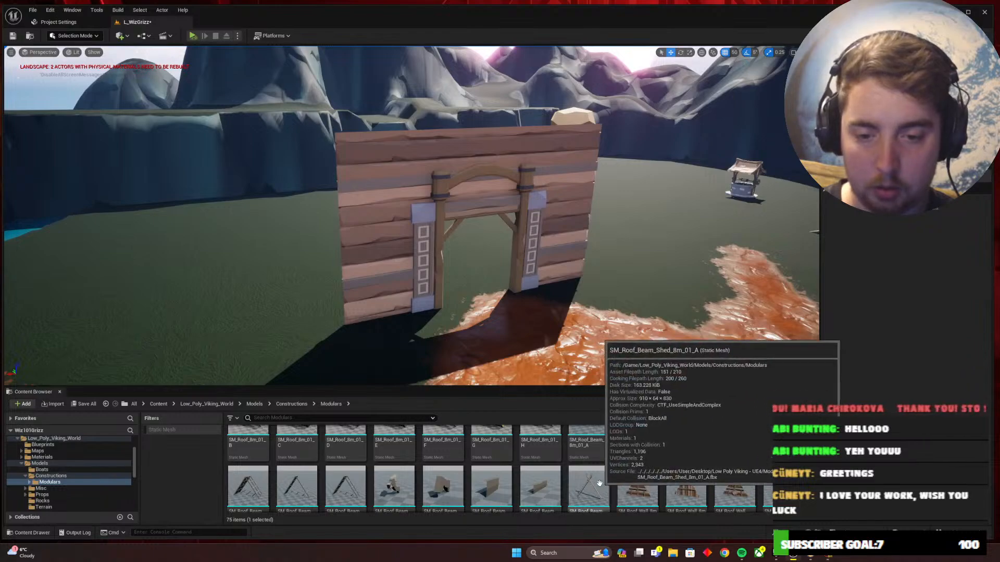
scroll(645, 493, down, 1)
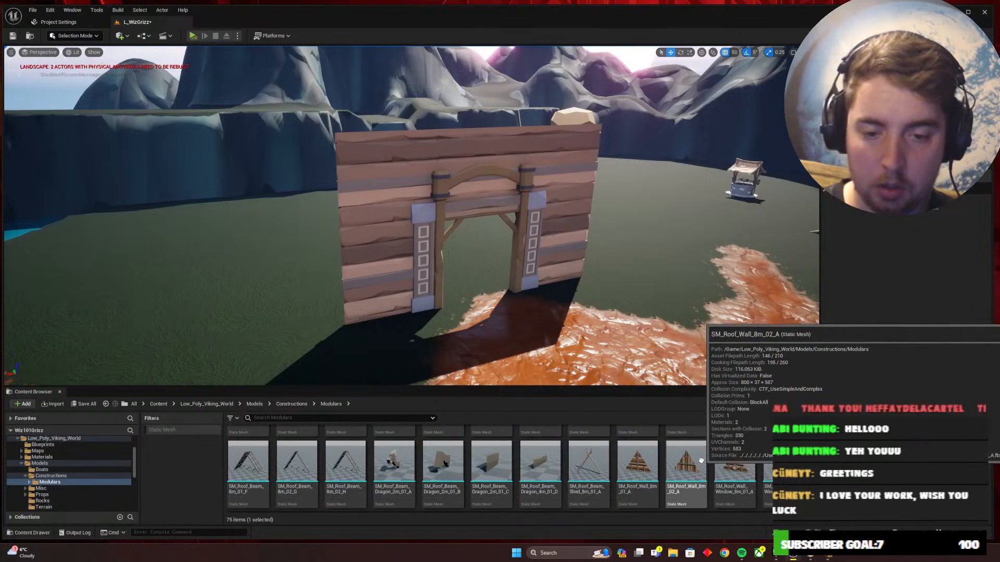
drag(691, 461, 468, 135)
key(Delete)
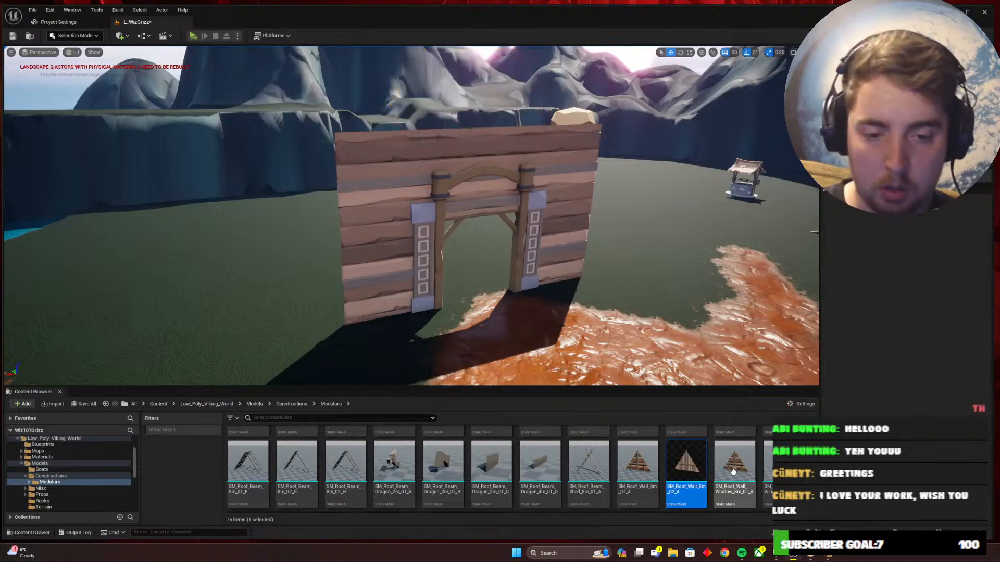
drag(767, 462, 480, 129)
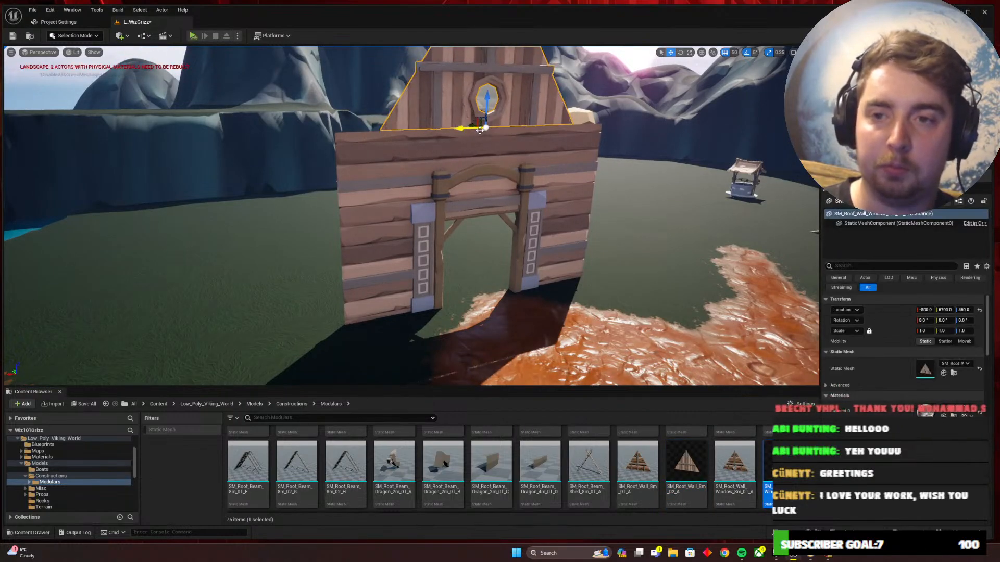
Place the SM_Roof_Wall_8m_01_A mesh beside the door wall and delete the windowed gable on top
click(637, 464)
drag(632, 386, 606, 279)
click(525, 100)
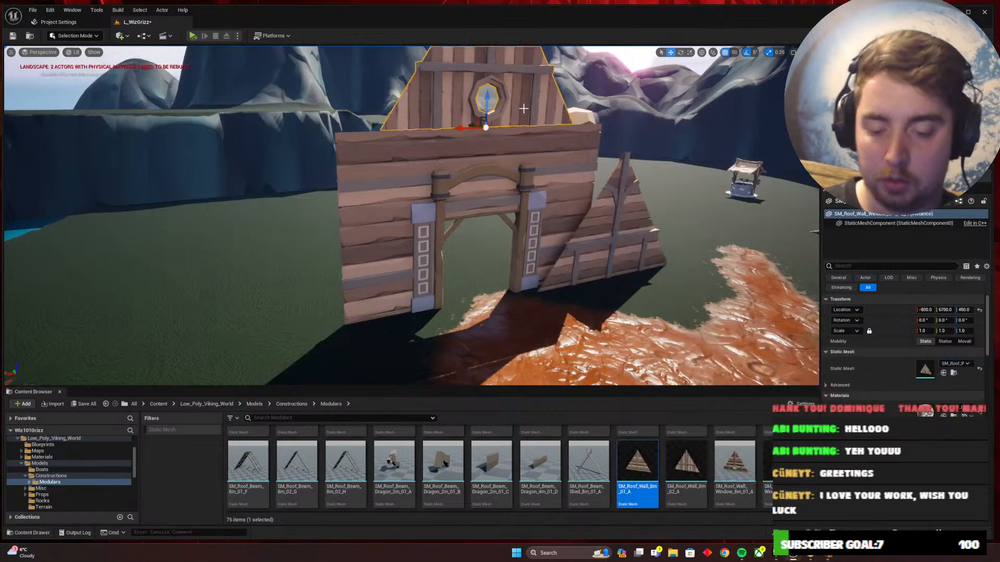
key(Delete)
Move the horizontal-plank gable on top of the door wall, to X -800, Y 6700, Z 450
click(602, 260)
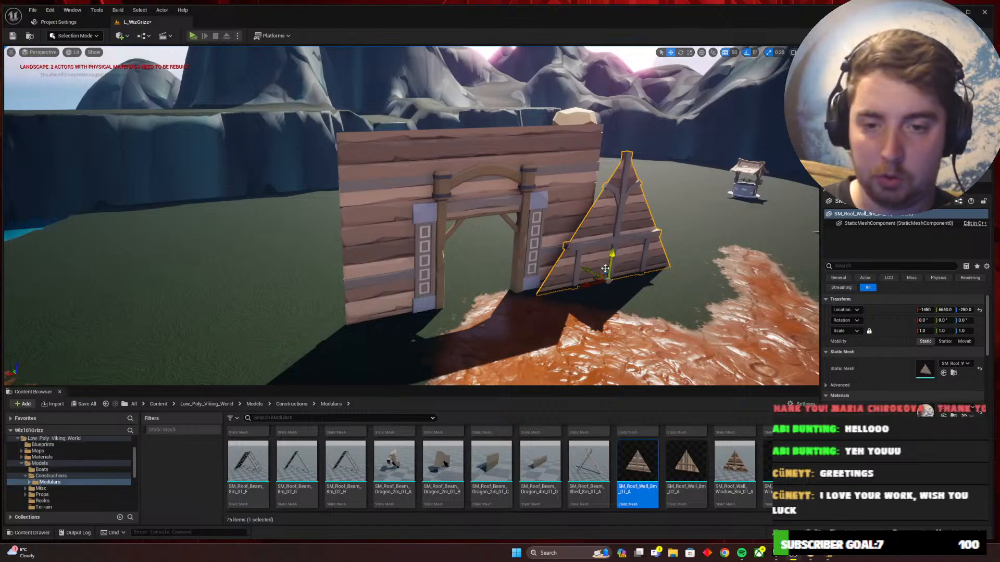
drag(603, 275, 458, 127)
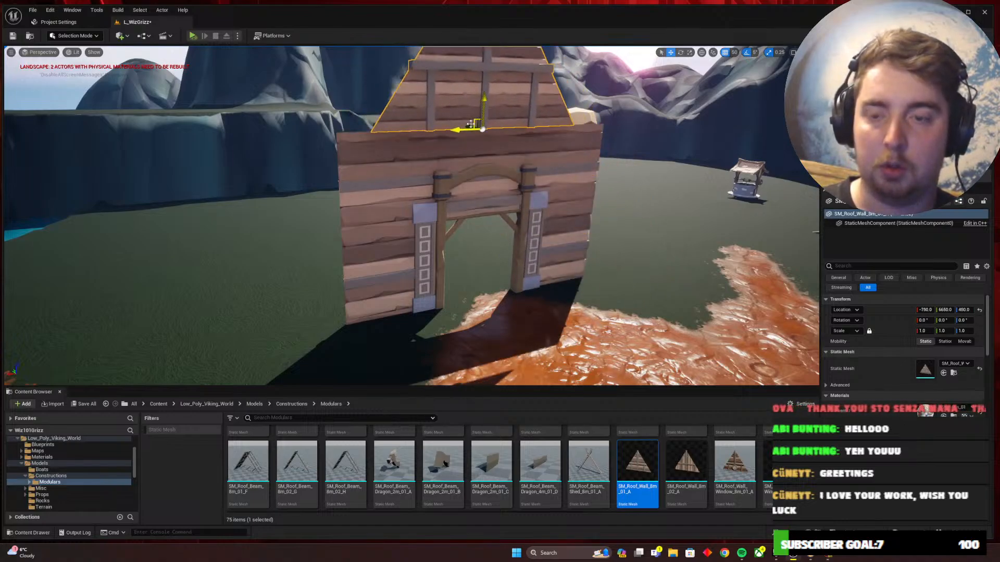
right_drag(458, 127, 494, 135)
drag(499, 125, 485, 128)
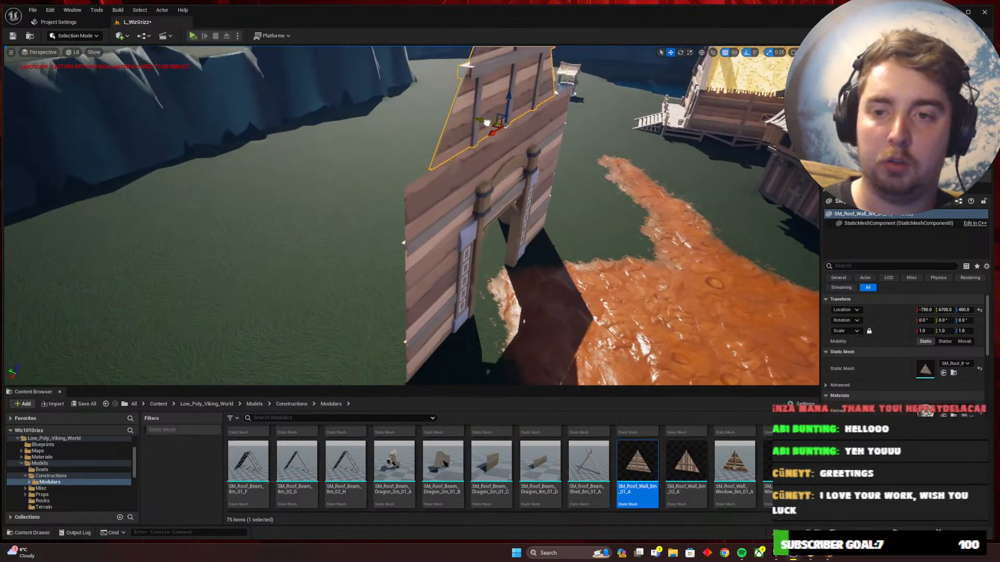
right_drag(485, 128, 425, 199)
drag(373, 195, 398, 197)
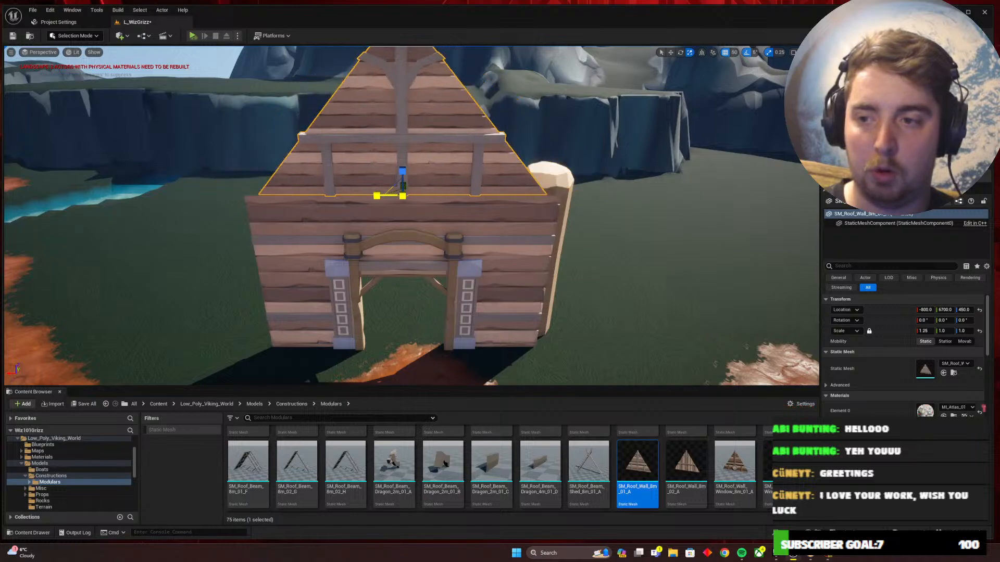
Set the scale snapping to 0.125 and widen the gable to an X scale of 1.375
click(780, 53)
click(784, 89)
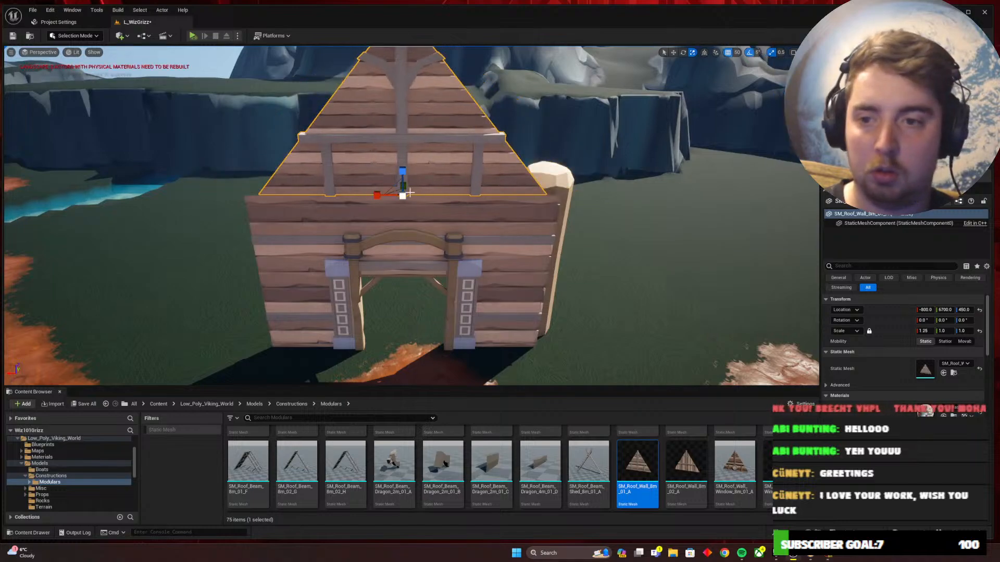
click(780, 52)
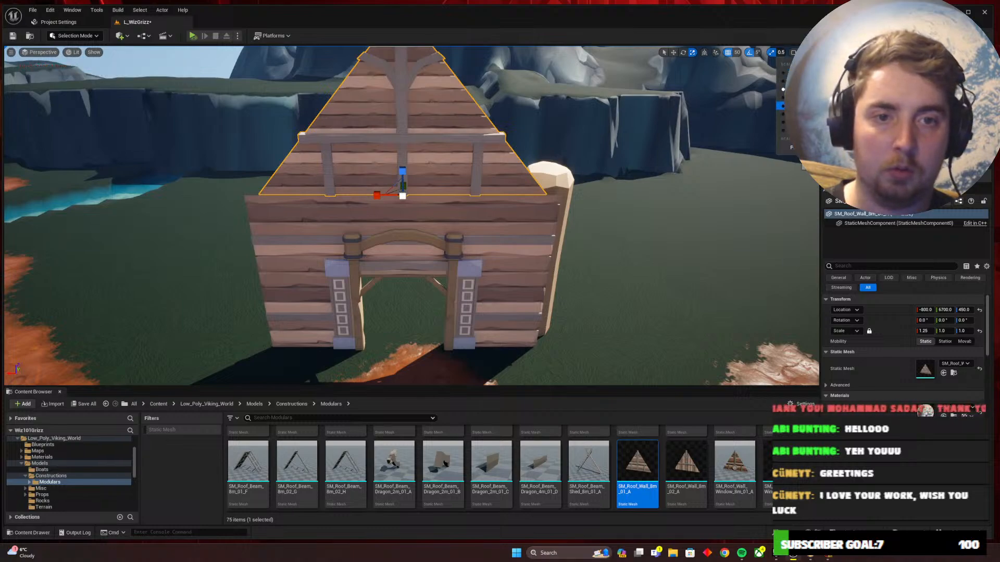
click(783, 106)
drag(376, 195, 369, 195)
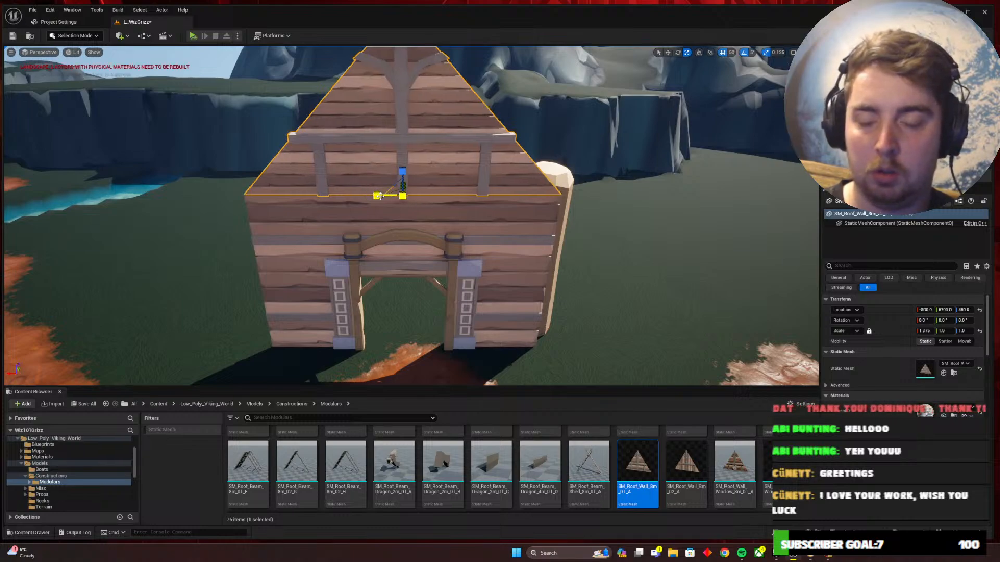
key(Escape)
Place SM_Roof_Beam_Shed_8m_01_A over the gable at X -800, Y 6700 with an X scale of 1.25, then lower it slightly
mouse_move(436, 212)
right_down()
mouse_move(437, 156)
mouse_move(437, 212)
mouse_move(437, 182)
mouse_move(445, 195)
right_up()
key(w)
key(s)
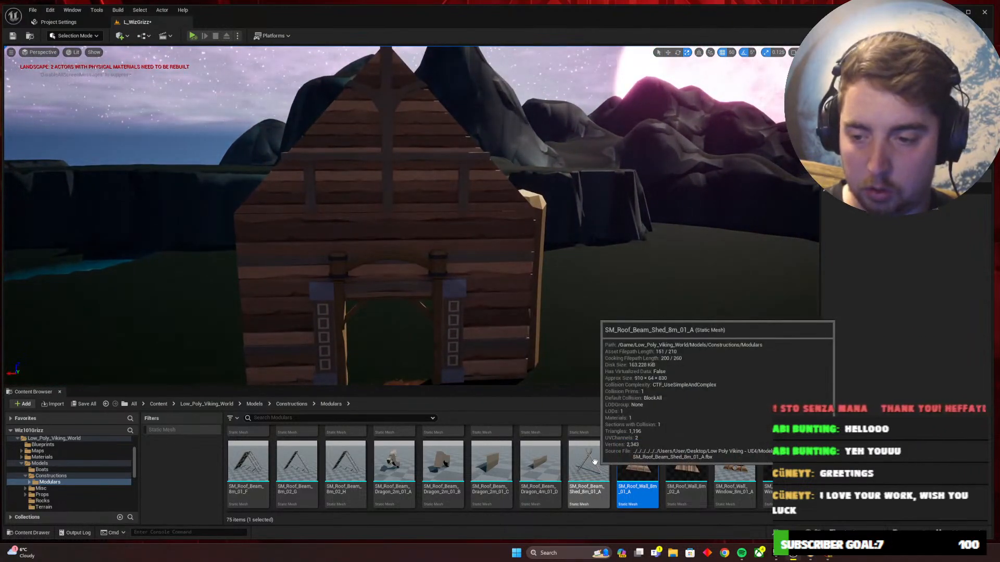
drag(594, 461, 384, 196)
right_drag(383, 196, 496, 214)
drag(501, 225, 494, 234)
right_drag(494, 233, 375, 169)
scroll(500, 212, down, 3)
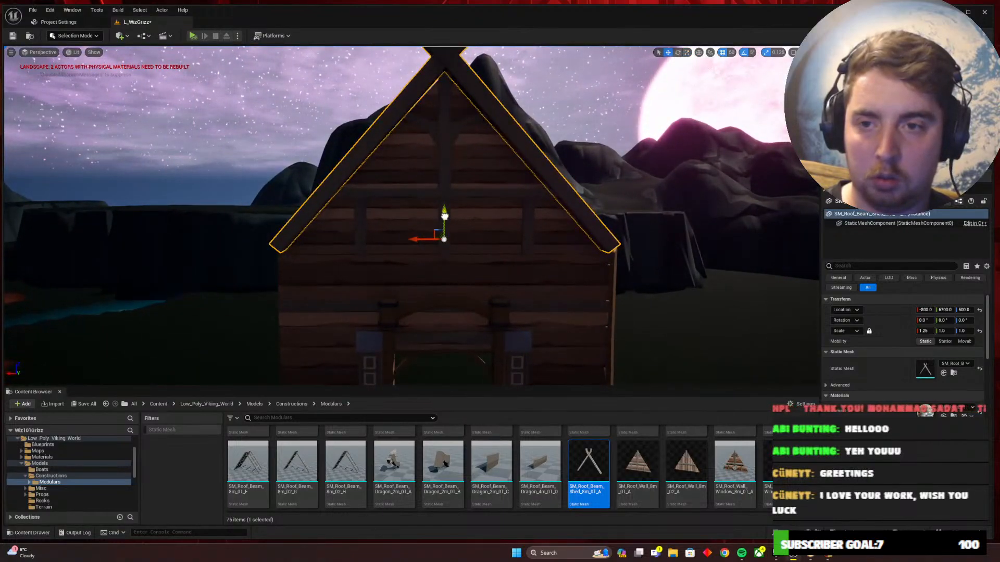
drag(445, 222, 442, 235)
Lower the gable wall to Z 400 so it sits beneath the crossed roof beams
click(463, 186)
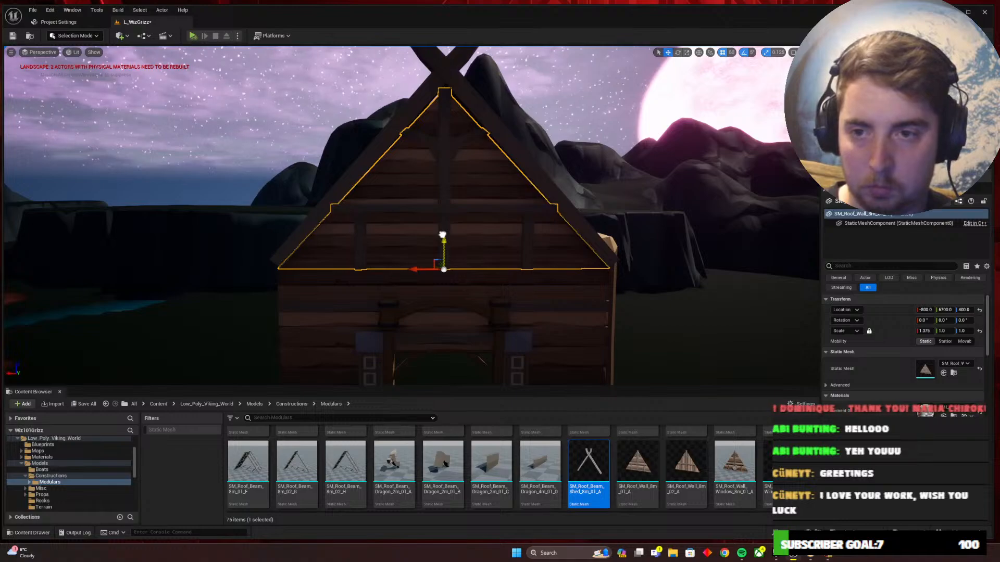
key(Escape)
right_drag(476, 243, 476, 243)
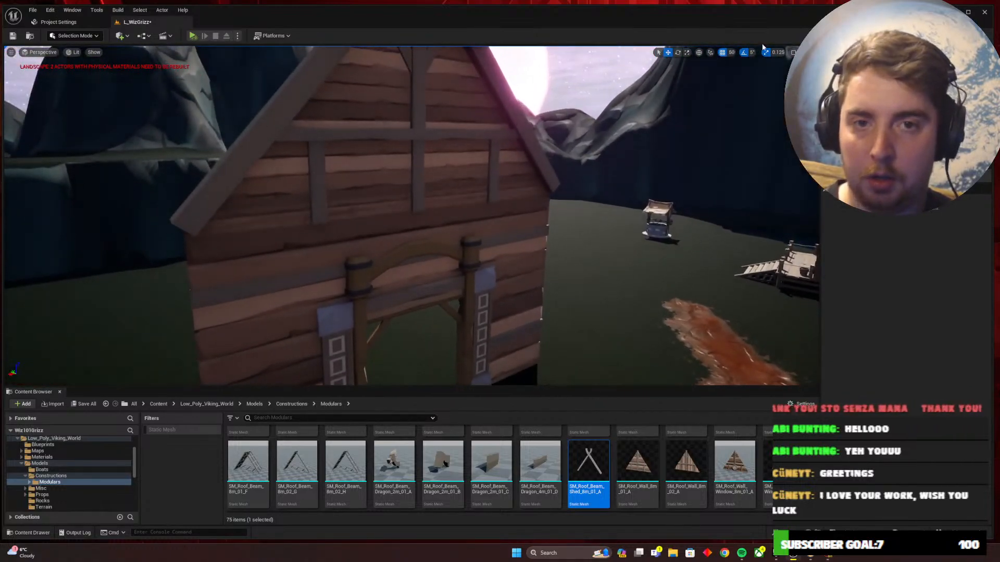
Set the position snapping to 1 and raise the gable wall to Z 444
click(732, 52)
click(742, 73)
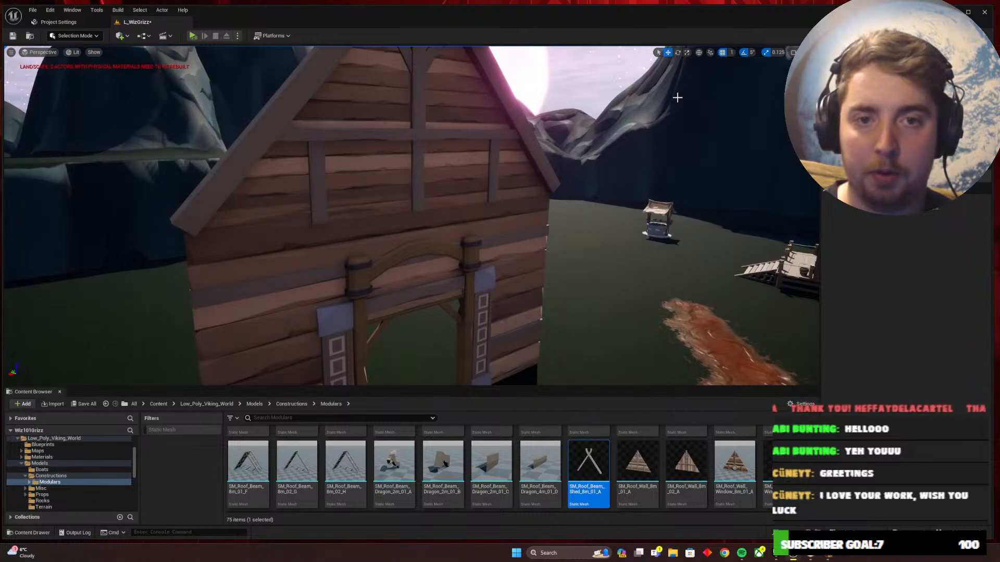
click(431, 185)
drag(415, 197, 416, 169)
scroll(417, 169, up, 8)
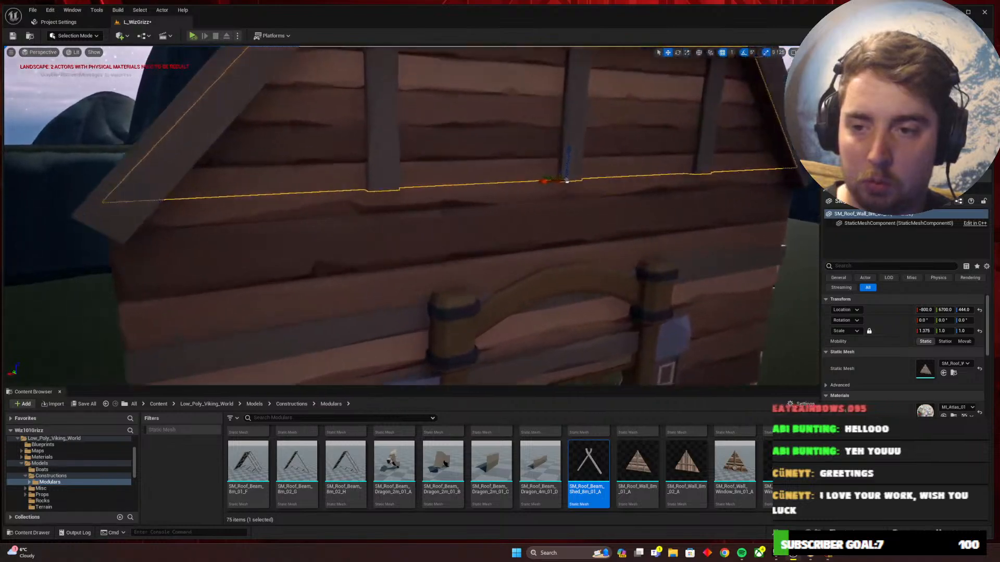
scroll(418, 184, down, 8)
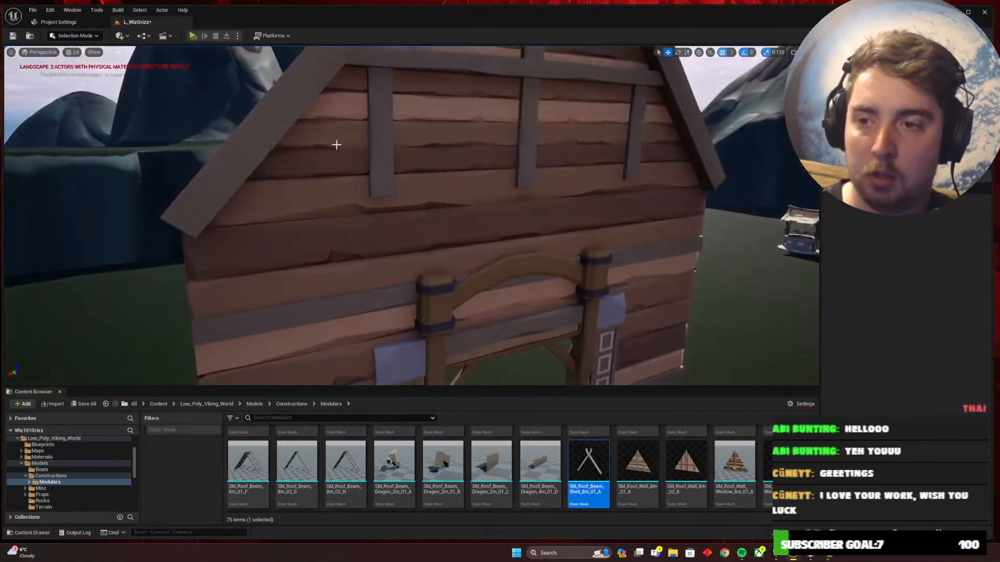
Raise the crossed roof beams over the gable to Z 472 and save the level
click(259, 128)
drag(523, 156, 505, 144)
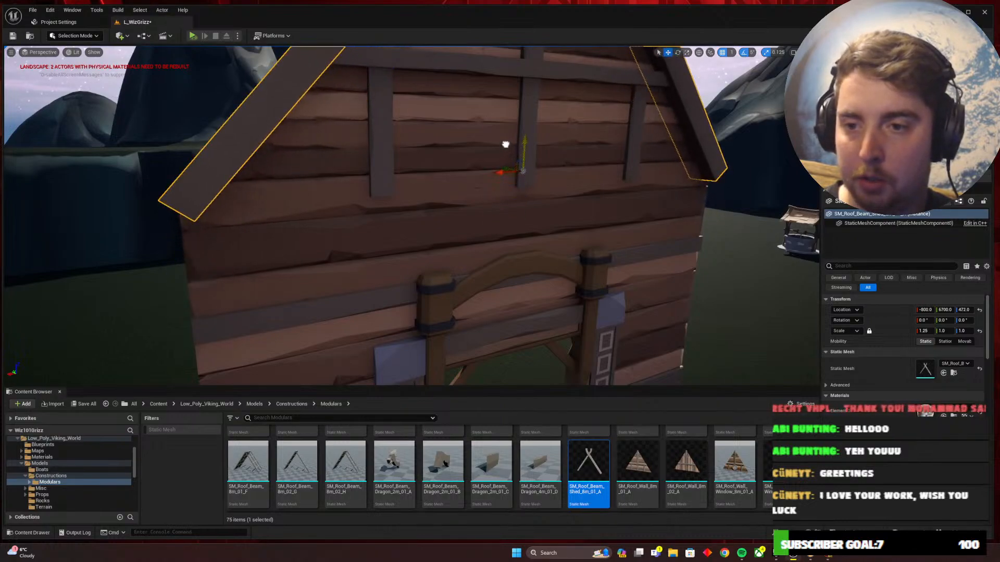
key(Escape)
key(ctrl+s)
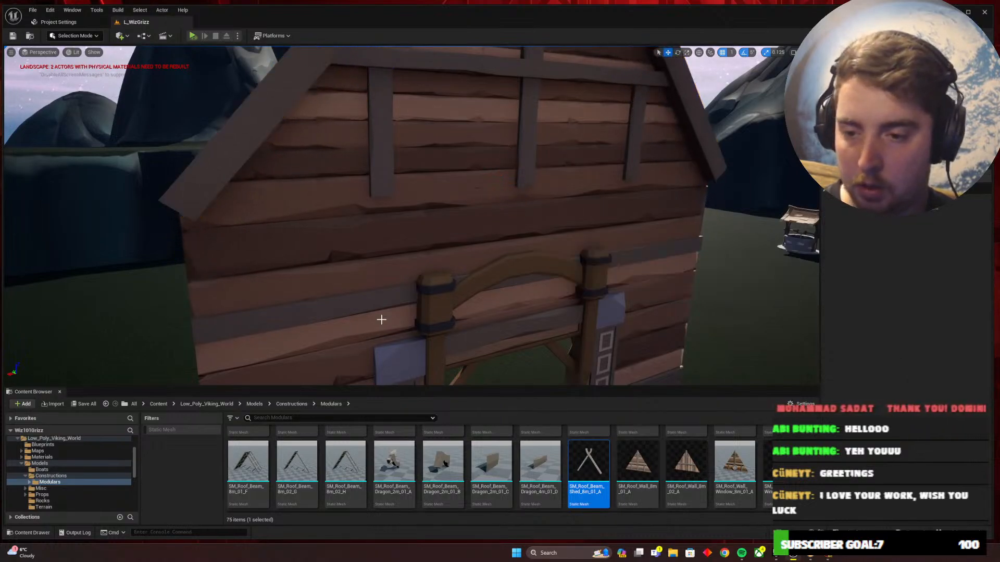
Place SM_Roof_Beam_Dragon_4m_01_D along the seam below the gable, rotated 90° about Z, at X -250, Y 6697, Z 406
drag(555, 467, 366, 220)
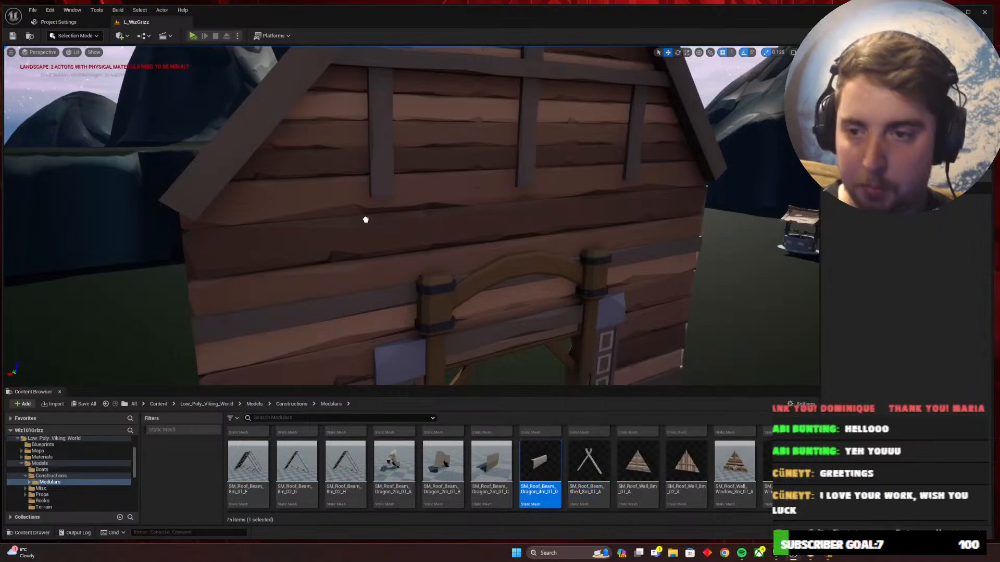
drag(449, 213, 168, 221)
key(e)
key(w)
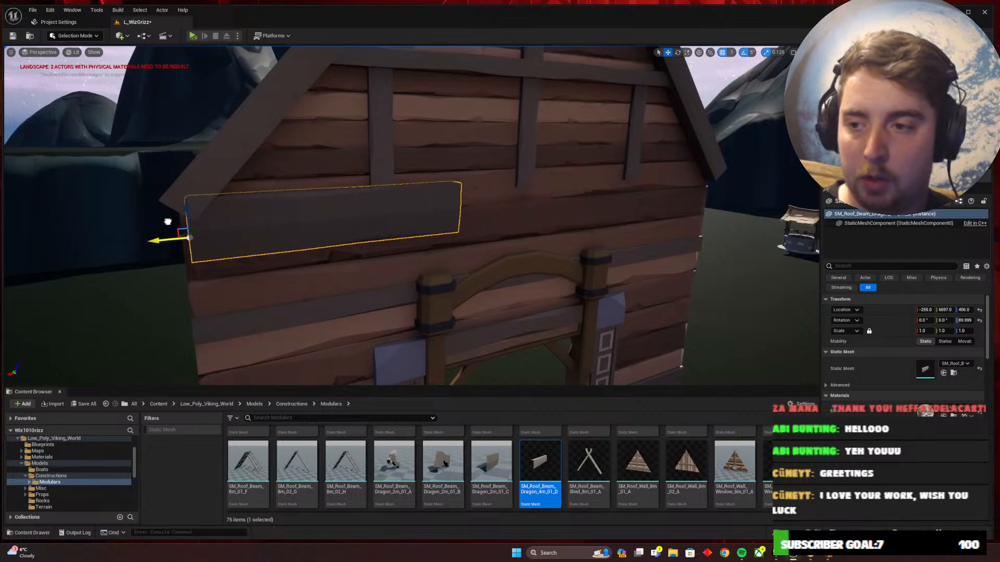
key(Escape)
key(d)
right_drag(414, 263, 375, 263)
key(a)
right_drag(477, 235, 526, 247)
key(ctrl+z)
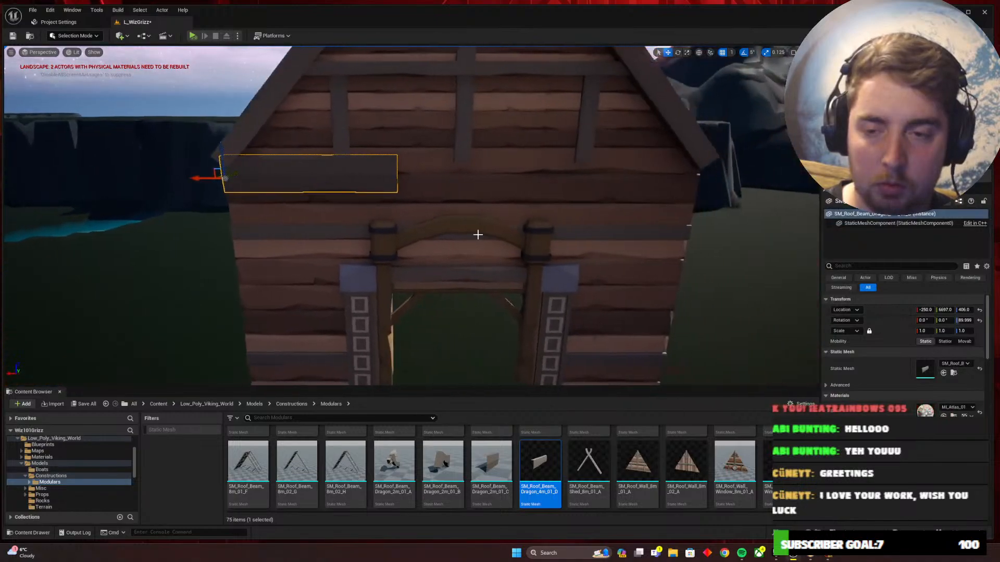
Set the position snapping to 10 and duplicate the horizontal beam twice across the width of the door wall
click(731, 52)
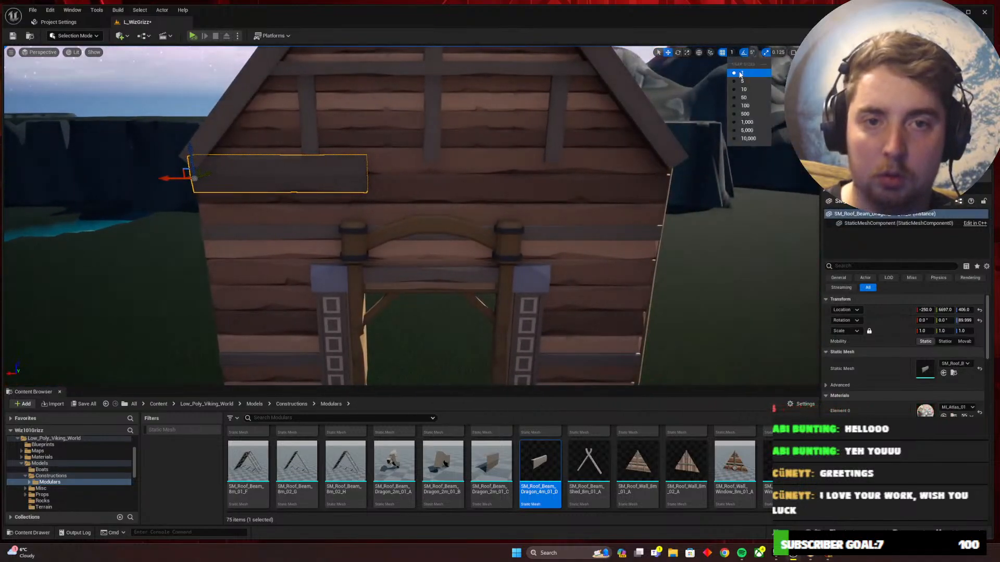
click(745, 89)
drag(163, 179, 462, 169)
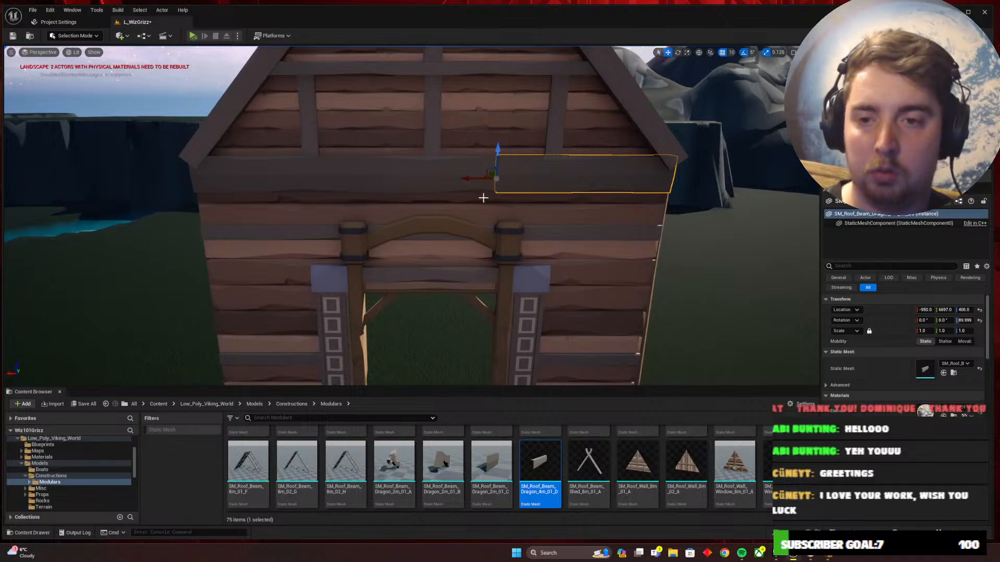
Delete the outermost of the two horizontal beam copies
key(Escape)
key(w)
right_drag(504, 217, 525, 218)
key(s)
click(497, 176)
key(Delete)
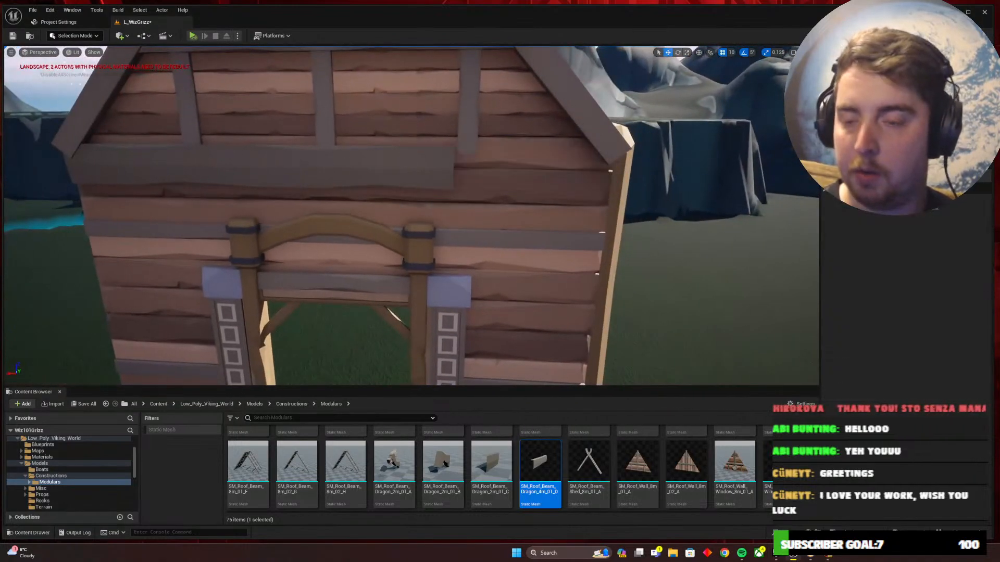
Flip the remaining beam copy 180°, move it to X -1340, Z 426 at the wall's far end and stretch it to Y scale 1.375
click(287, 174)
key(e)
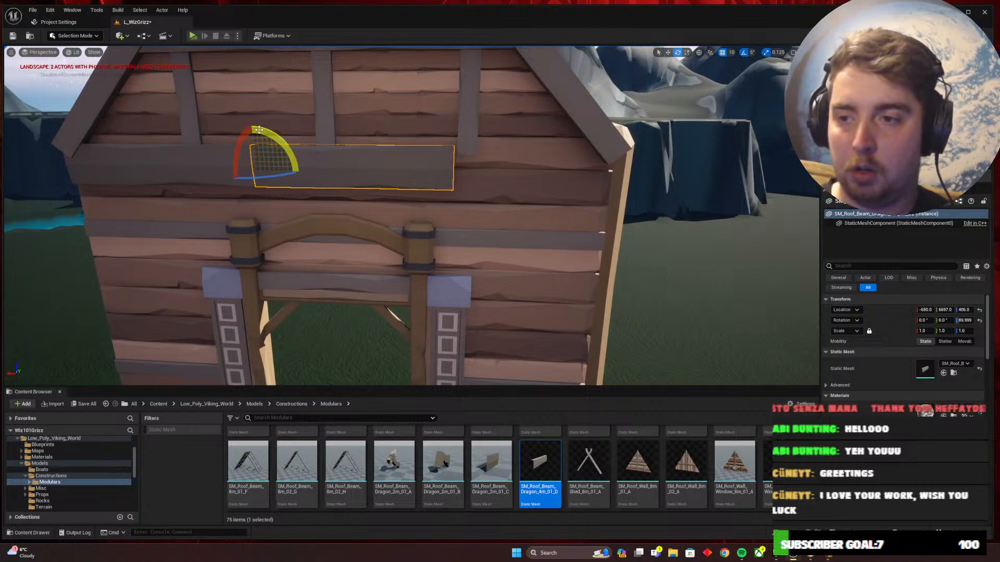
drag(259, 130, 552, 167)
key(w)
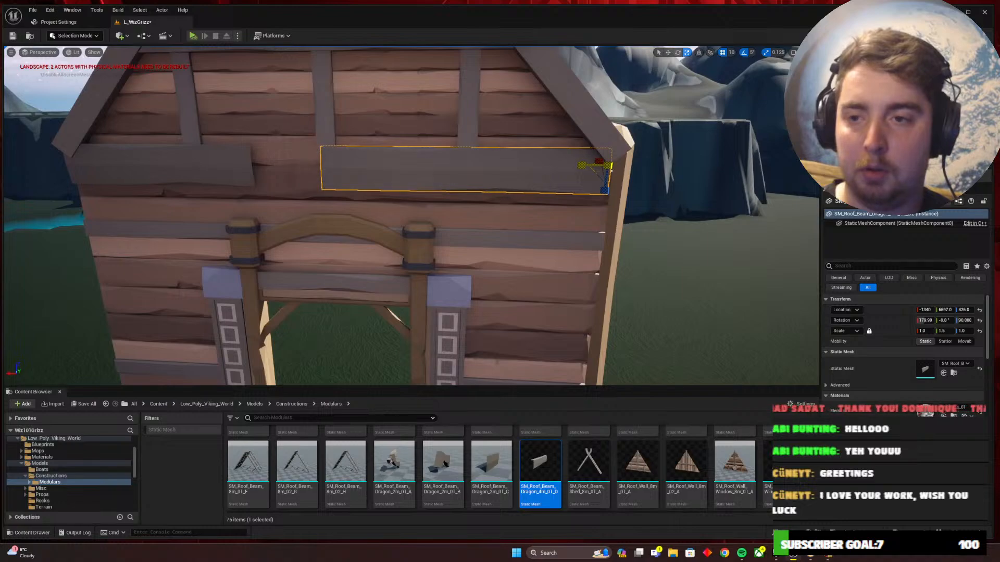
middle_drag(533, 164, 321, 159)
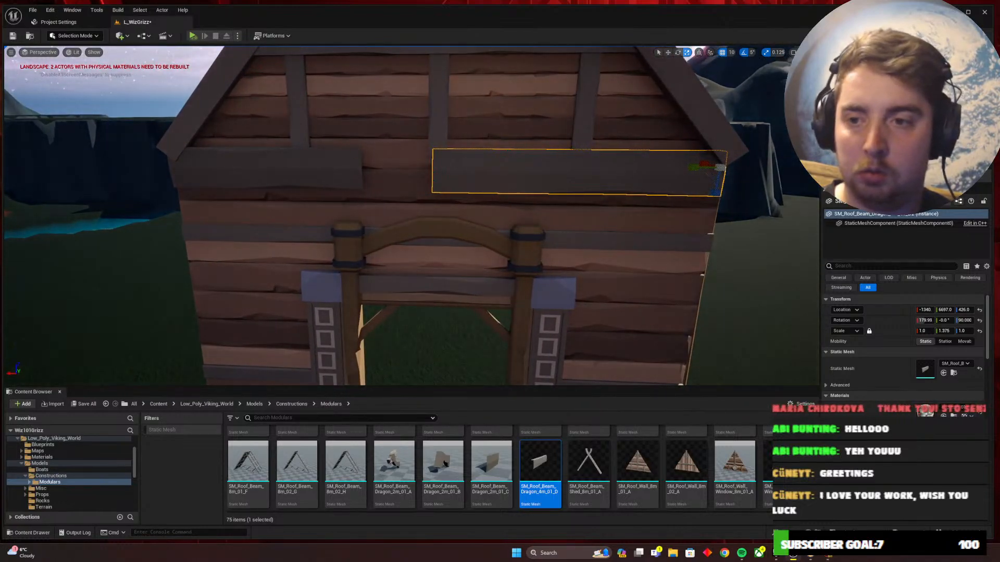
Stretch the original horizontal beam to a Y scale of 1.5 to overlap its flipped copy
click(208, 174)
drag(206, 173, 271, 173)
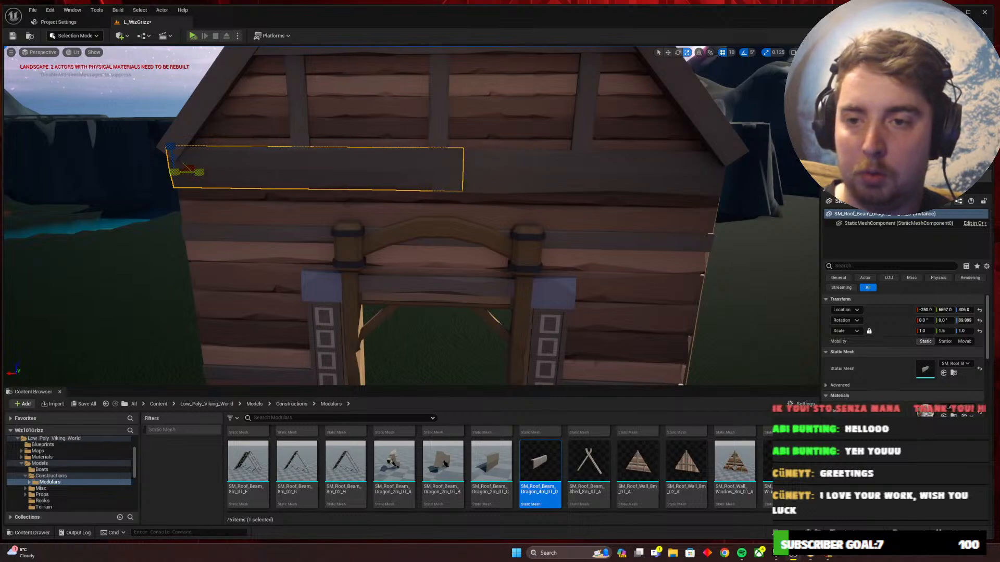
key(Escape)
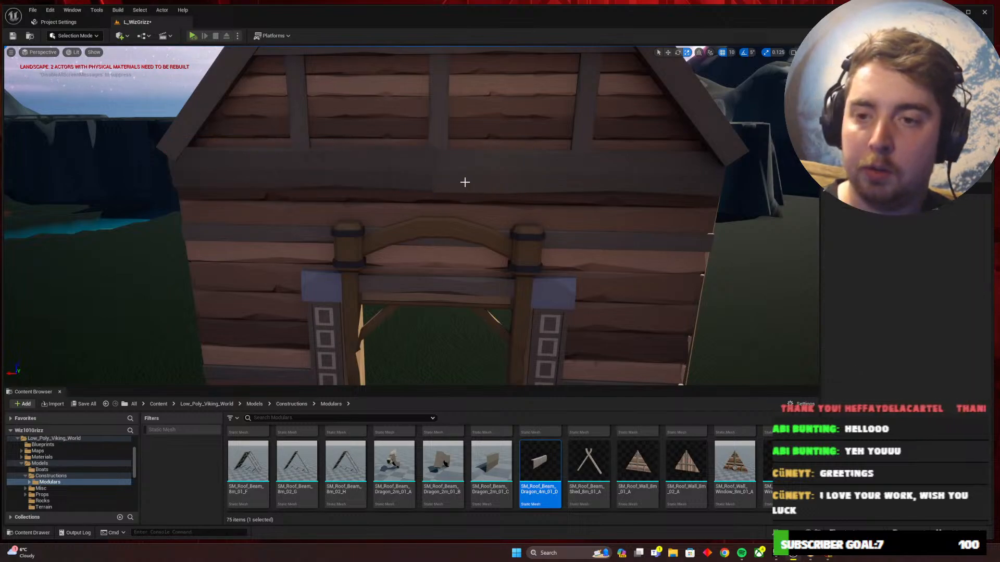
Delete the flipped beam copy and stretch the original beam to a Y scale of 2.75 across the whole wall
click(460, 172)
click(297, 177)
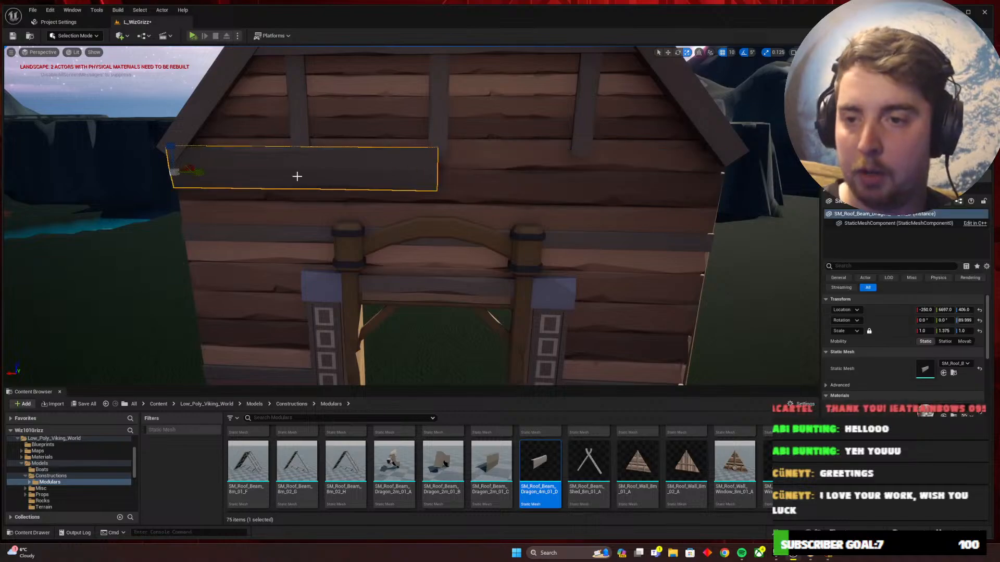
drag(197, 172, 401, 172)
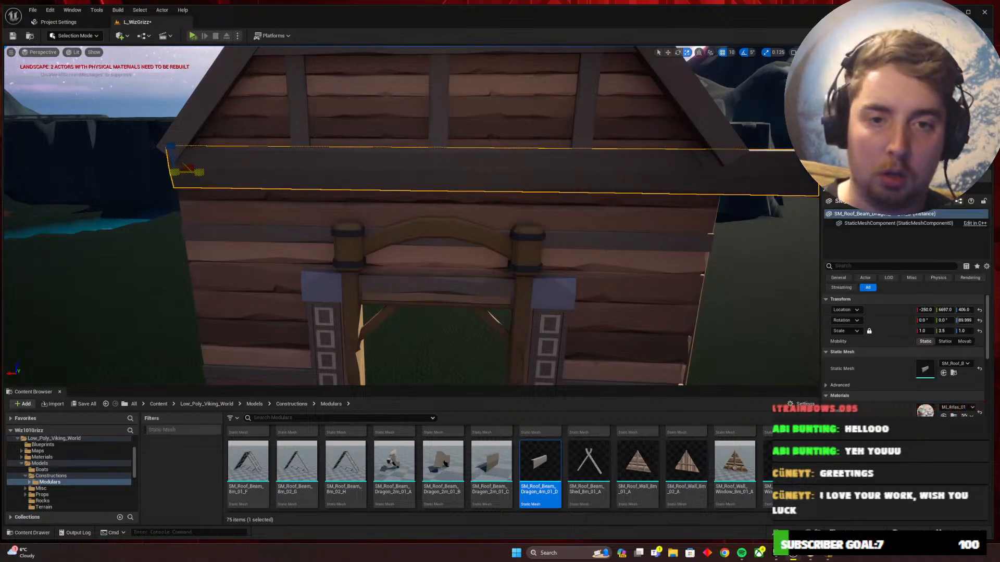
drag(199, 172, 178, 172)
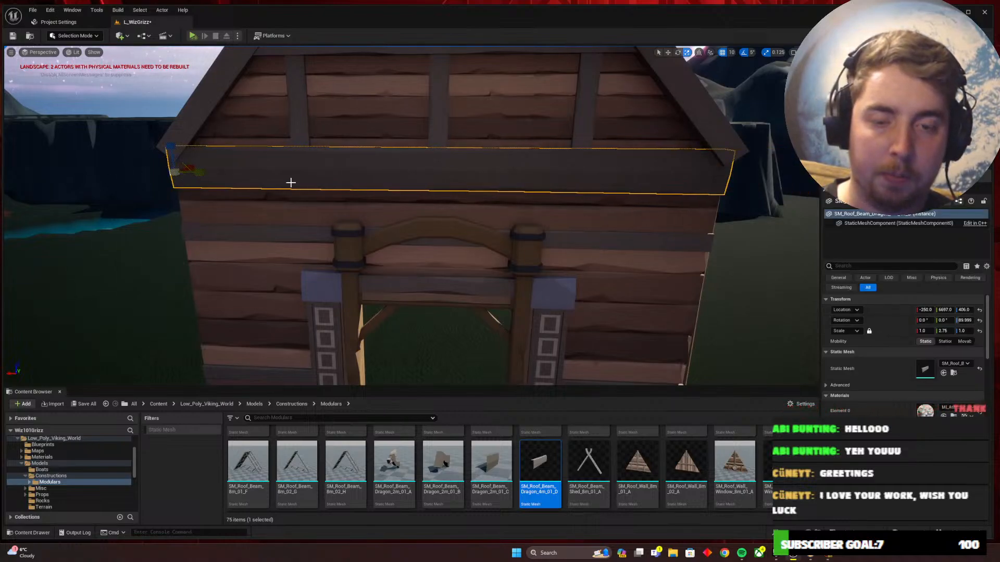
Examine the whole gatehouse front from a distance and save the level
key(s)
mouse_move(330, 186)
right_down()
mouse_move(375, 182)
mouse_move(330, 186)
mouse_move(328, 175)
right_up()
key(Escape)
key(s)
key(s)
key(a)
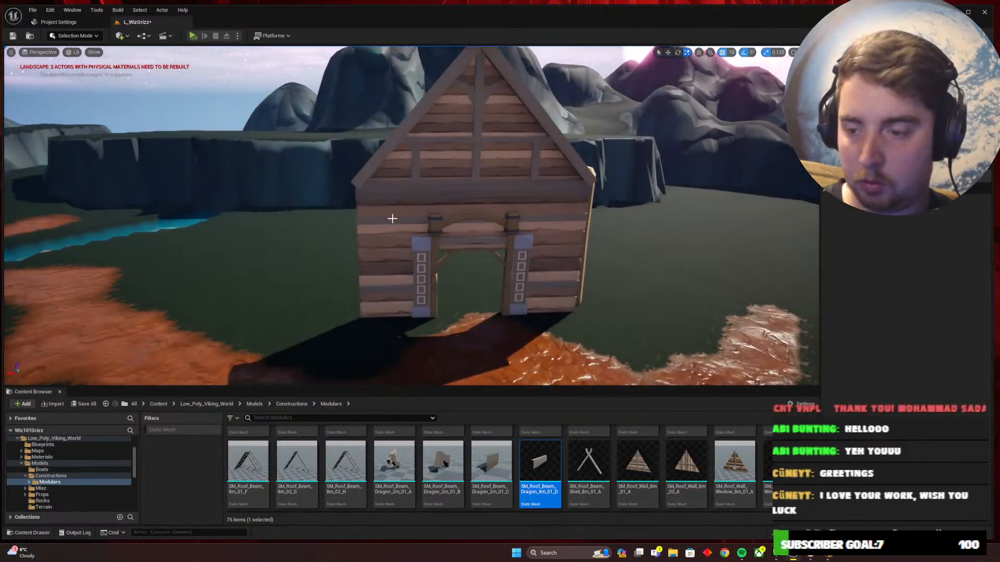
mouse_move(385, 242)
right_down()
mouse_move(460, 248)
mouse_move(406, 255)
mouse_move(398, 239)
mouse_move(382, 242)
right_up()
key(s)
key(w)
right_drag(408, 275, 404, 277)
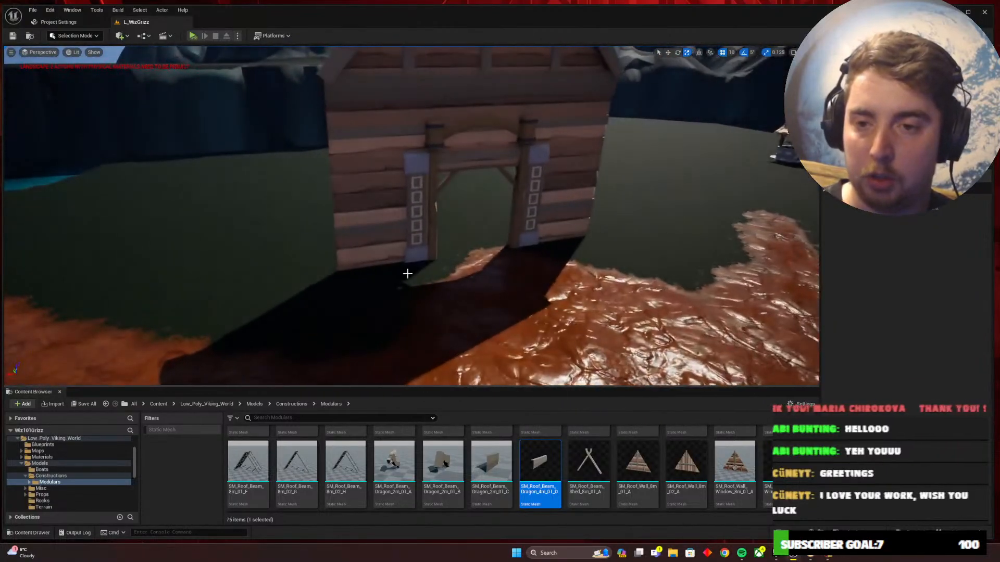
Switch to Wizard101 and examine the fort gate from inside and outside as reference
key(alt+Tab)
key(w)
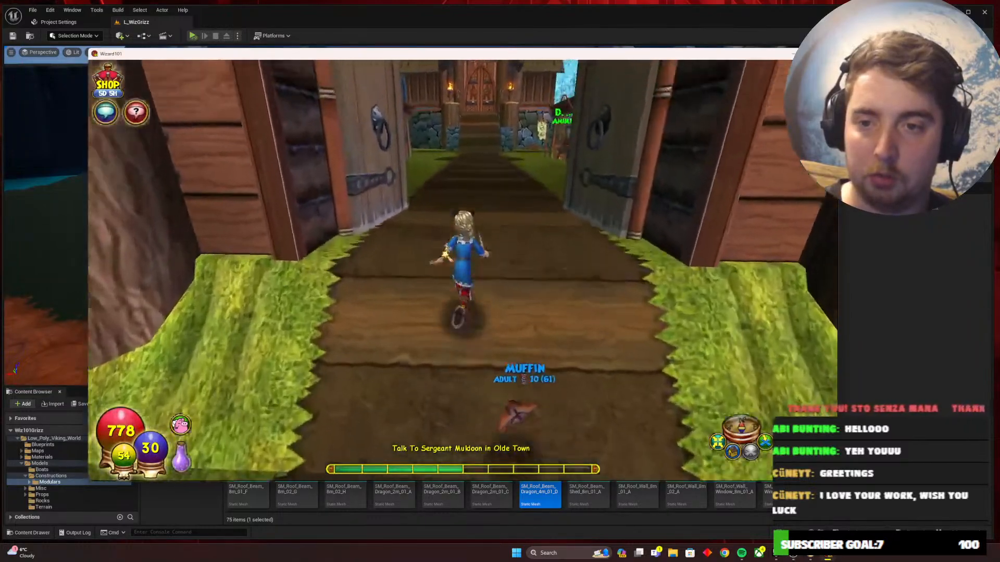
key(s)
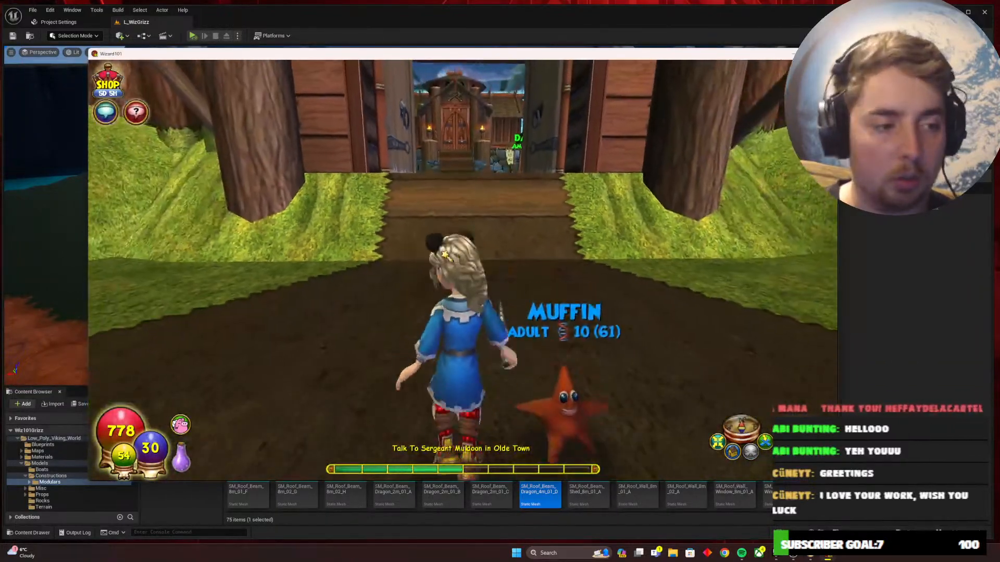
key(alt+Tab)
Select the gatehouse front pieces together: gable wall, roof beams, horizontal beam, door wall and arched village entrance
mouse_move(480, 276)
right_down()
mouse_move(518, 267)
mouse_move(484, 270)
right_up()
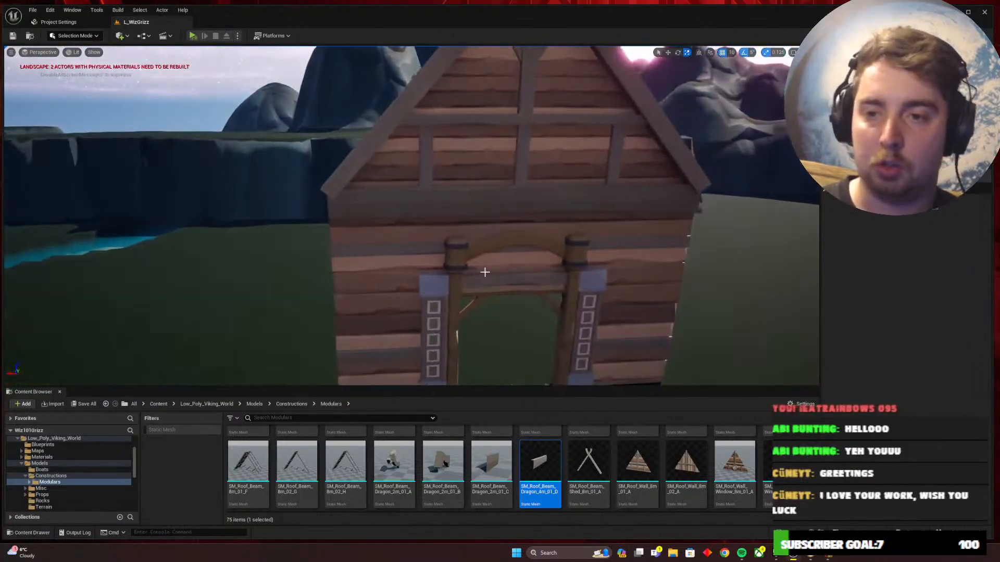
click(390, 152)
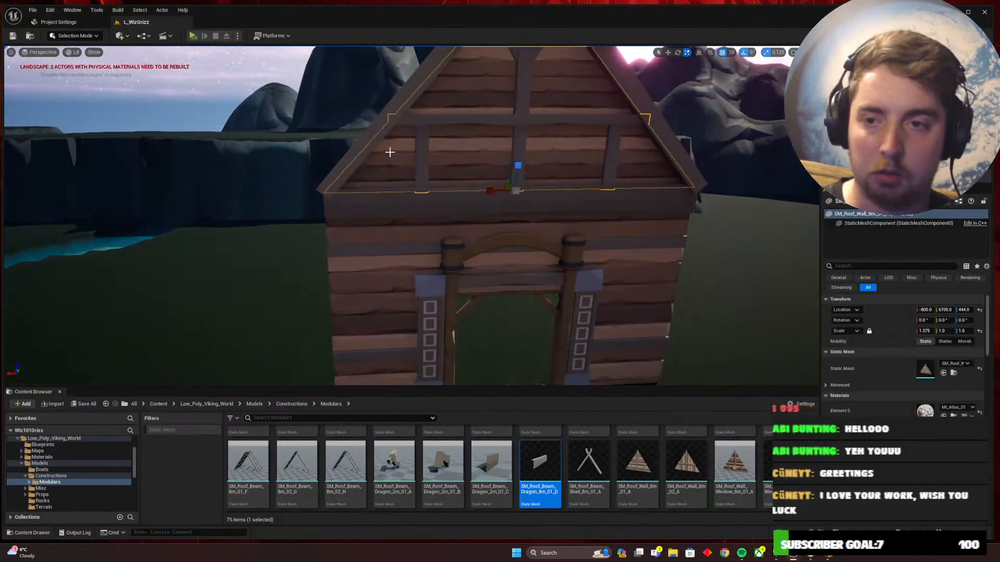
ctrl+click(367, 138)
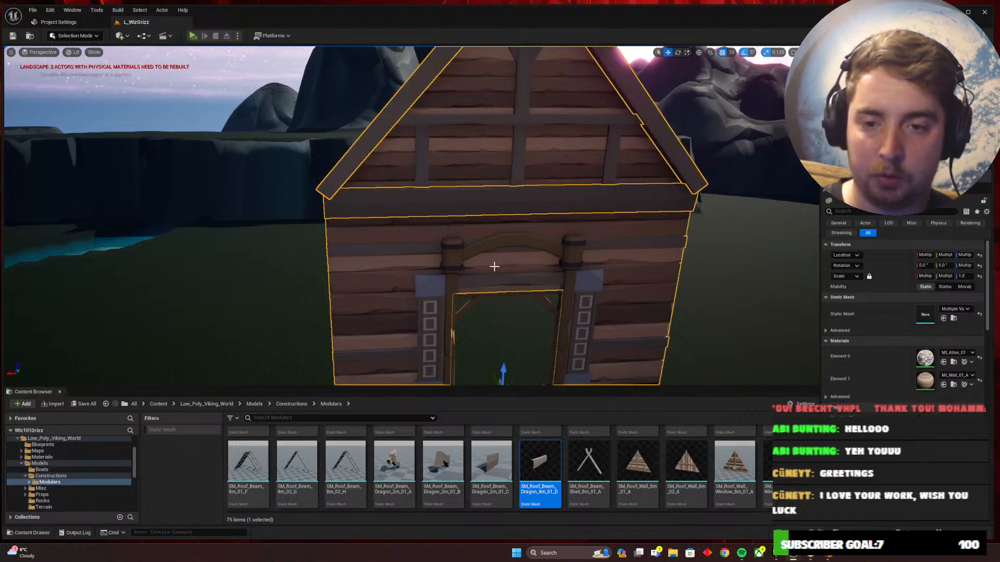
ctrl+click(481, 248)
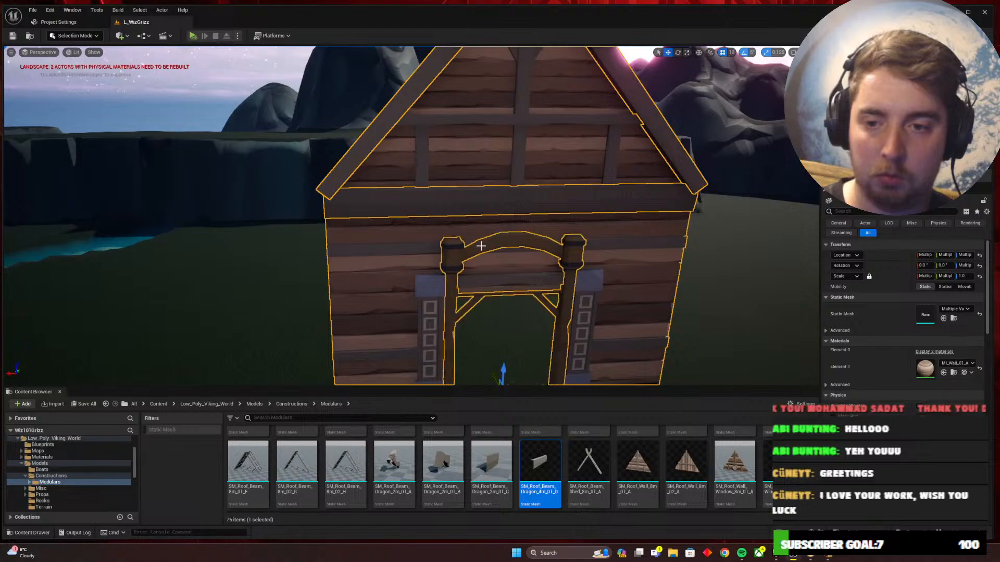
Duplicate the selected gatehouse front and offset the copy a short distance behind the original
key(s)
right_drag(511, 267, 542, 310)
scroll(548, 484, up, 3)
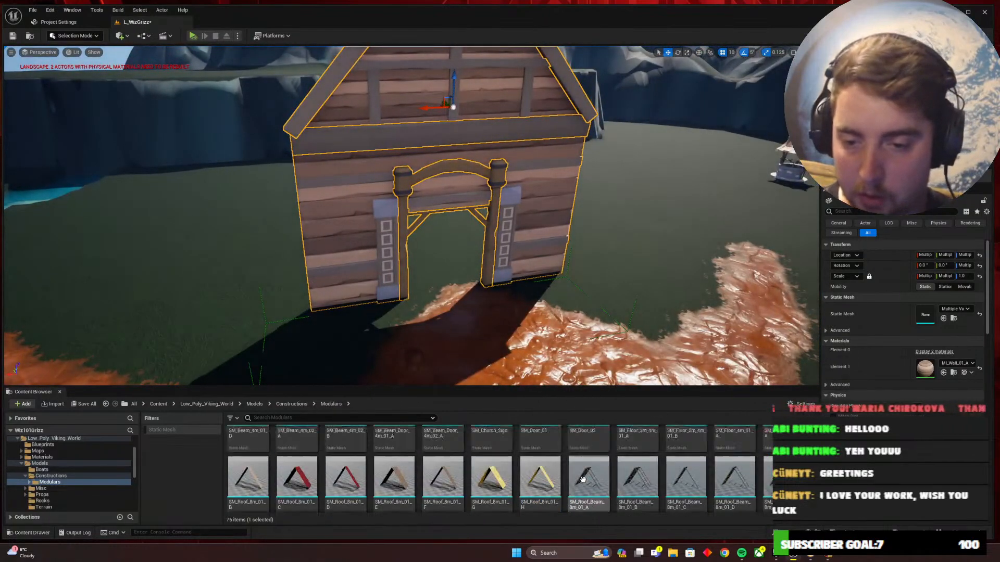
scroll(578, 454, up, 5)
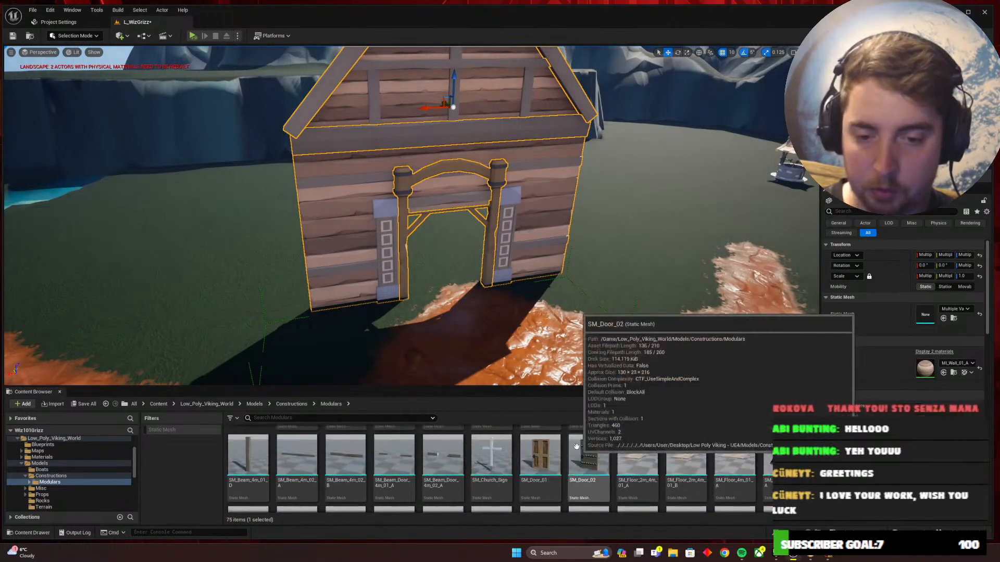
right_drag(553, 302, 664, 276)
key(a)
key(s)
drag(418, 209, 339, 205)
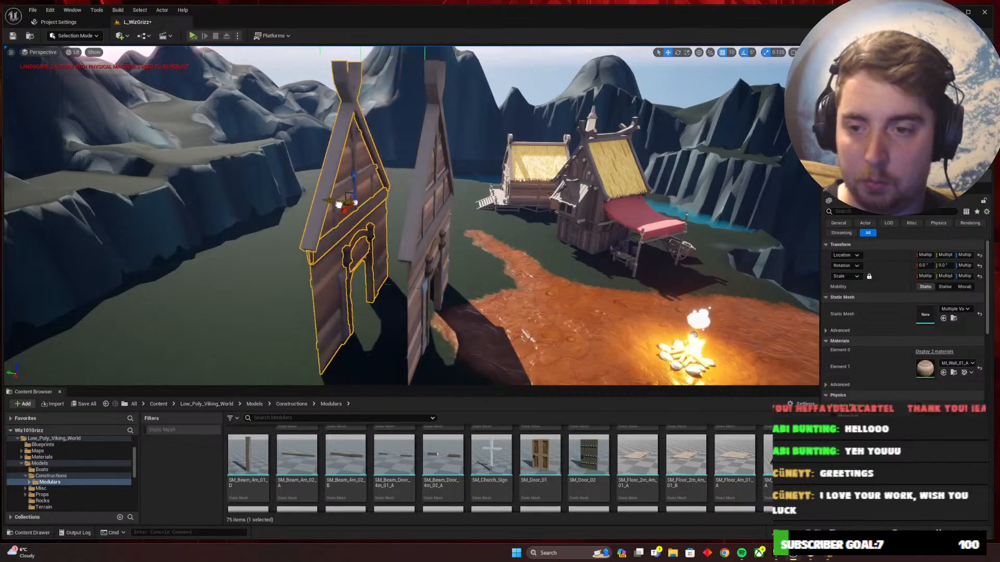
right_drag(401, 242, 403, 263)
Switch to Wizard101 and walk through the open gate to check the gatehouse's depth and doors
key(alt+Tab)
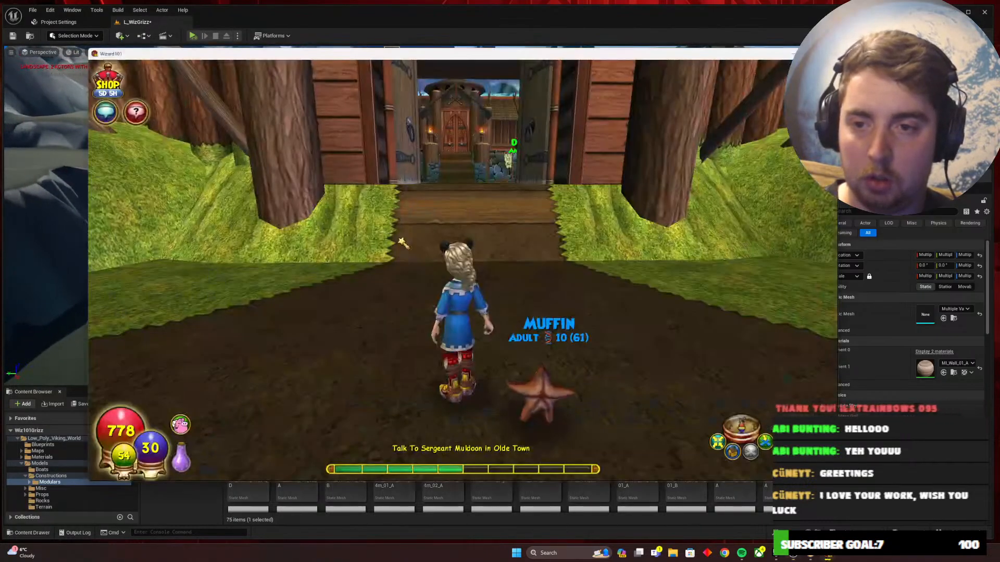
key(w)
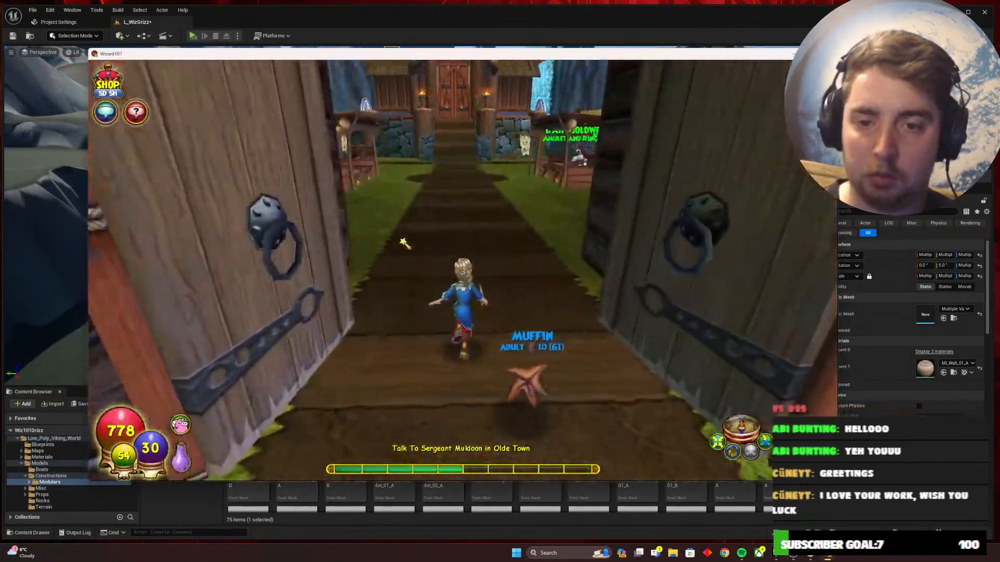
key(alt+Tab)
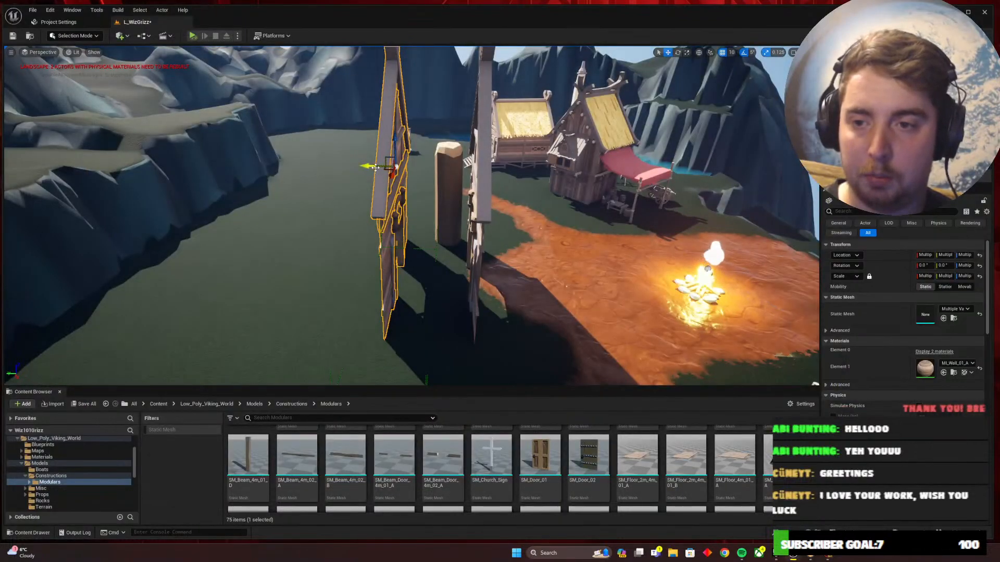
Try moving the copied front further back, then undo both the move and the duplication
drag(375, 167, 339, 168)
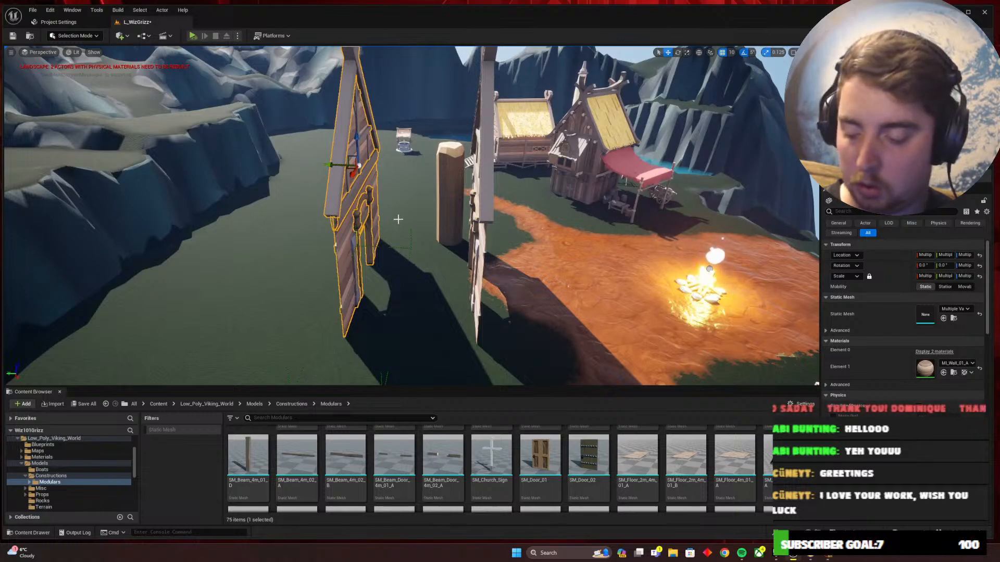
key(ctrl+z)
key(ctrl+z)
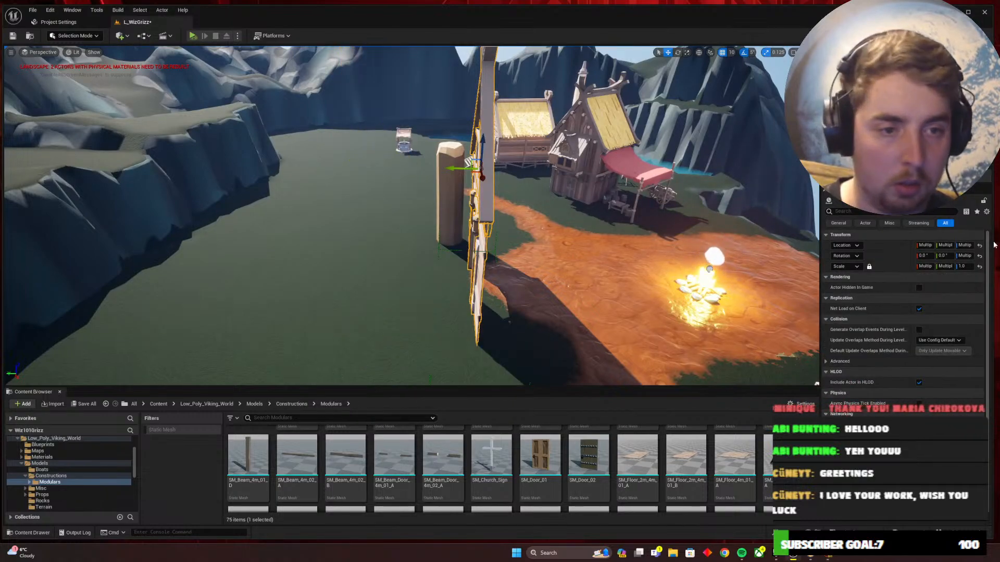
Set grid snapping to 100 and duplicate the selected gatehouse front, offsetting the copy well behind the original
click(733, 53)
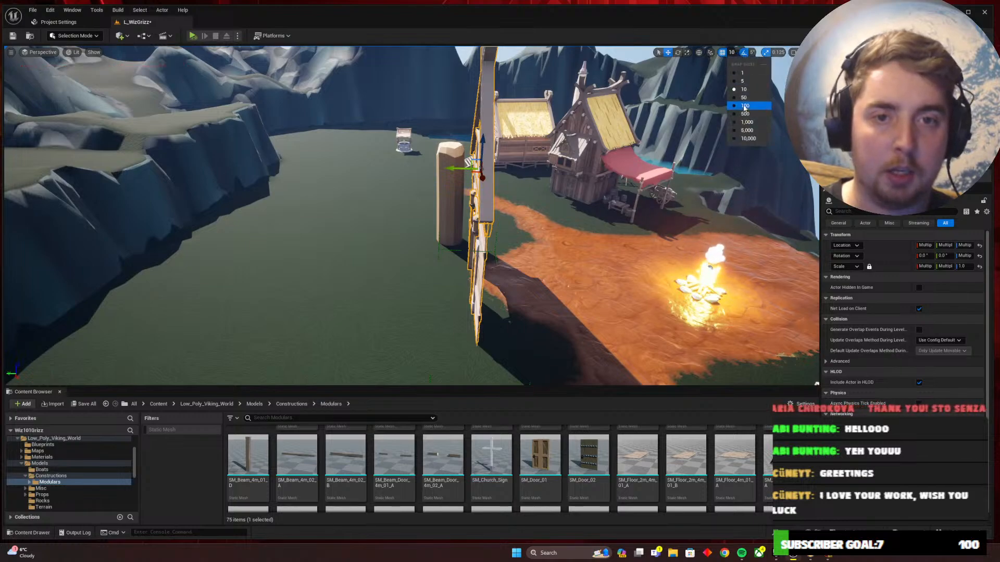
click(745, 106)
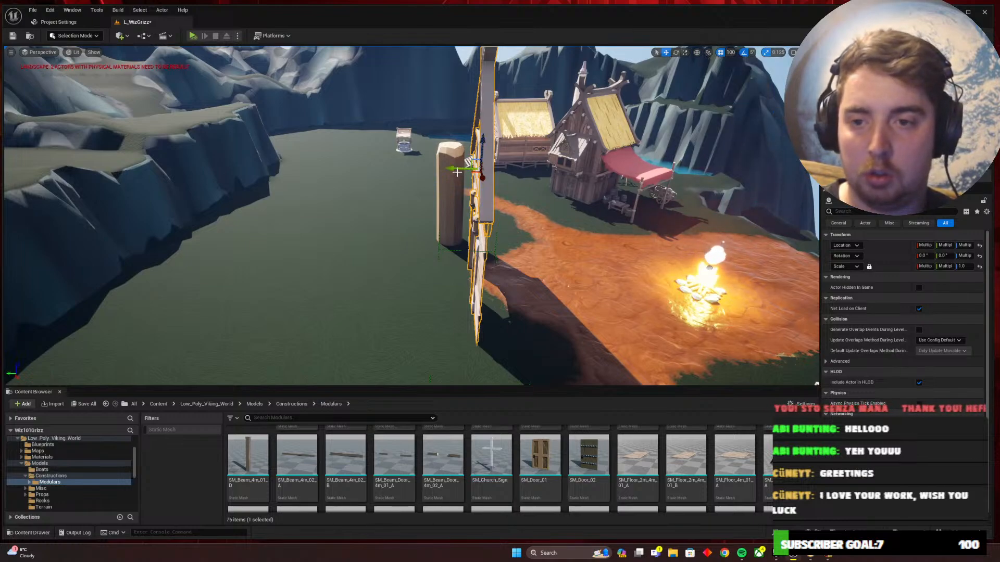
alt+drag(450, 169, 339, 167)
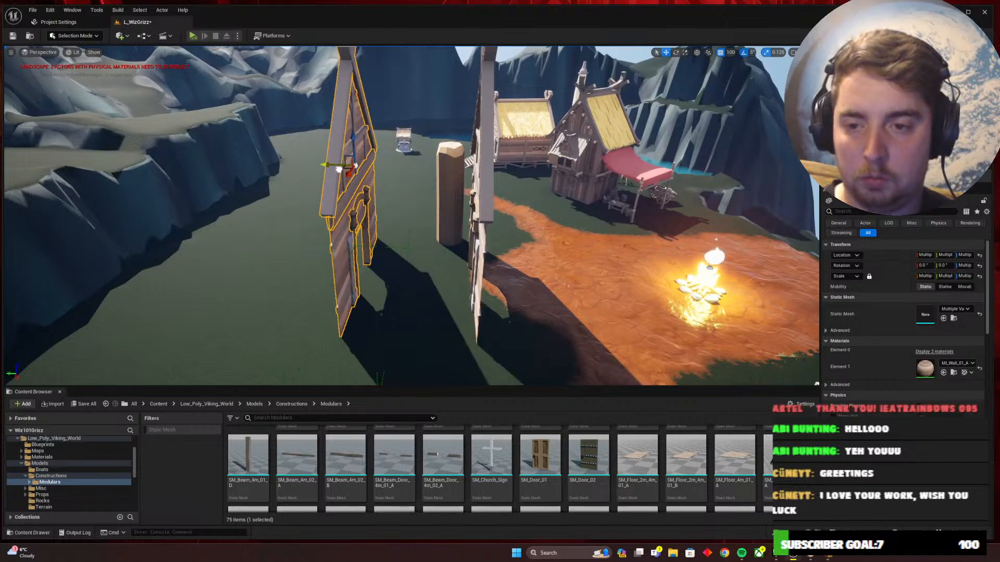
right_drag(369, 176, 417, 203)
key(a)
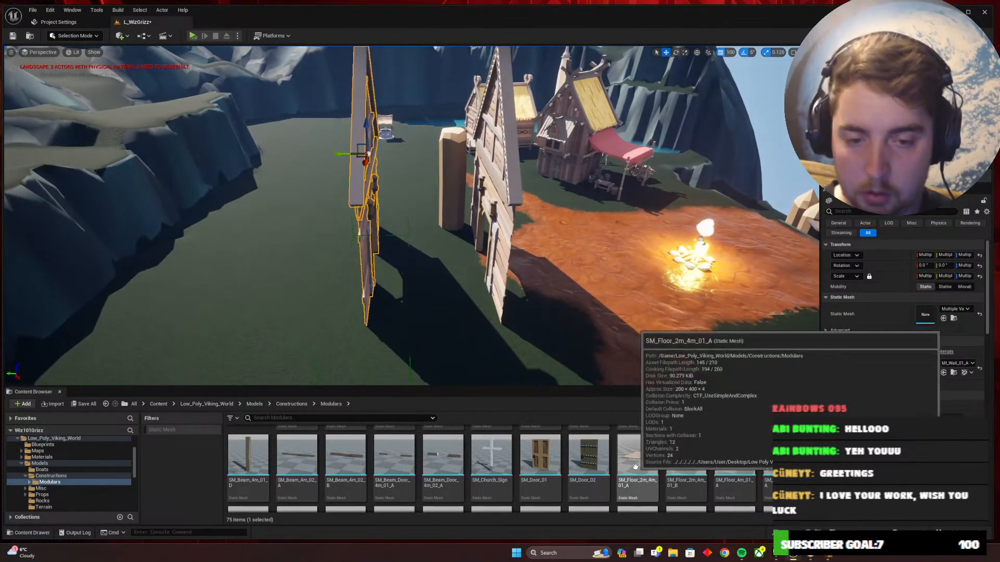
Find the modular roof pieces and switch to Wizard101 to examine the gatehouse's exterior and roof from outside the gate
scroll(407, 478, down, 5)
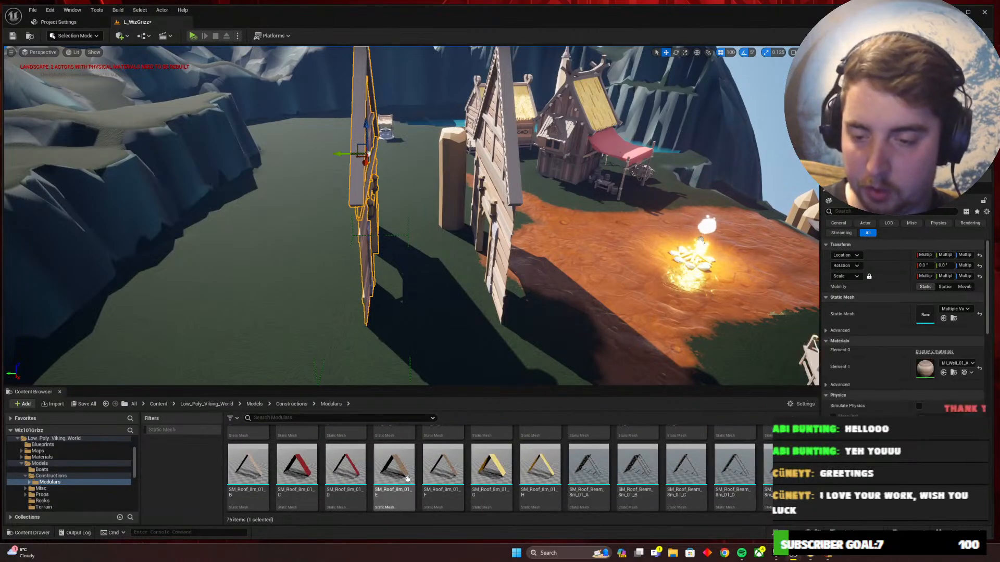
key(alt+Tab)
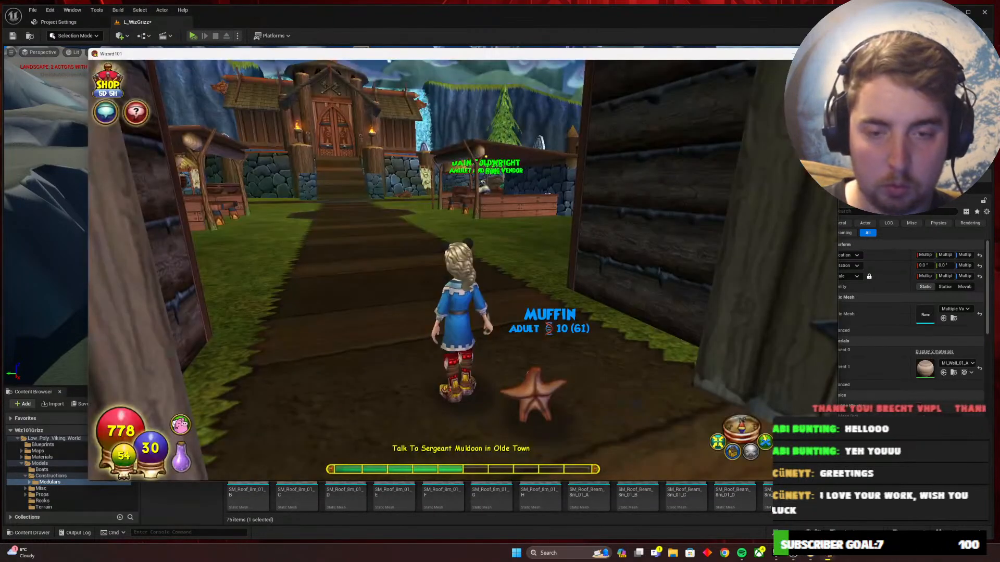
key(d)
key(w)
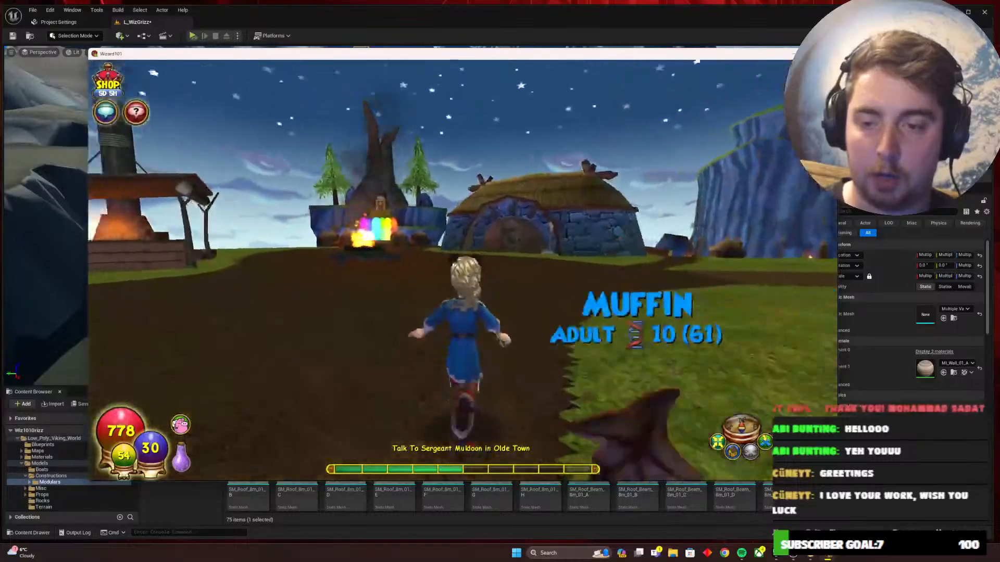
key(s)
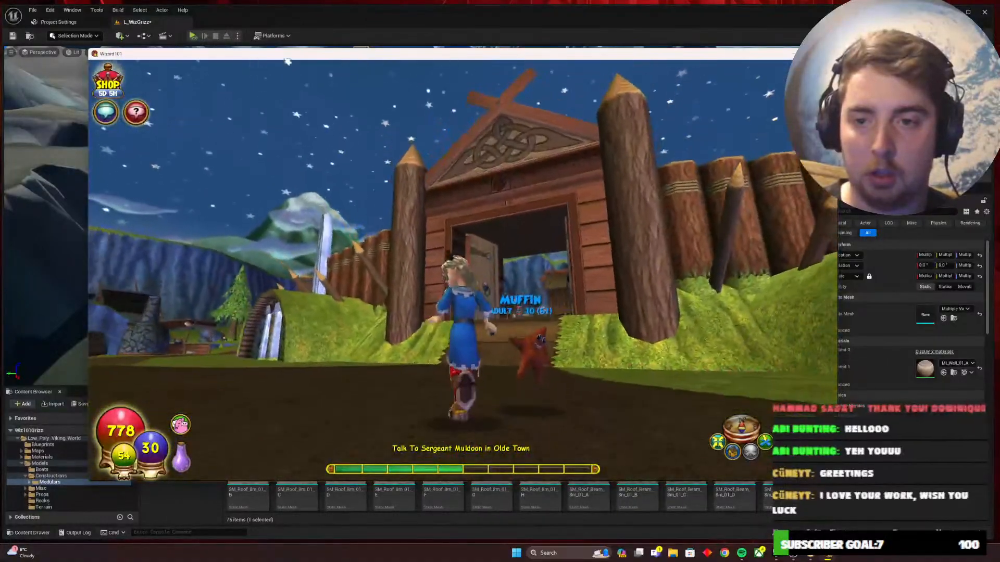
key(a)
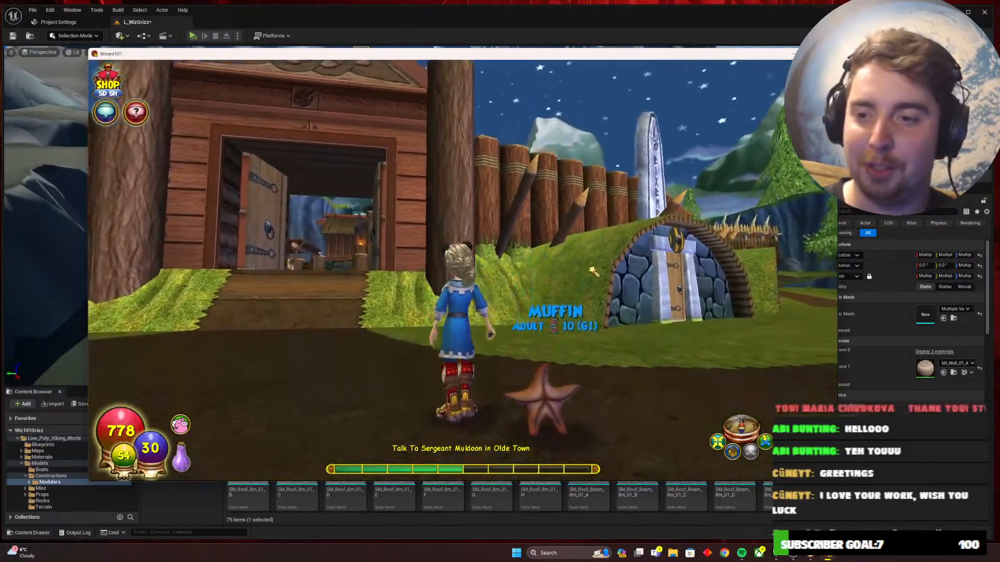
key(alt+Tab)
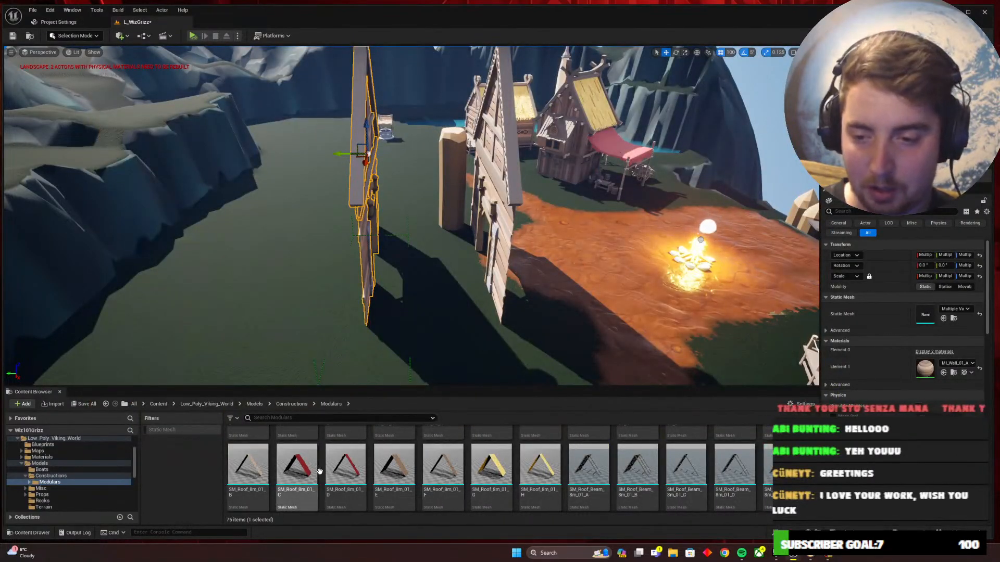
Place the red-tiled roof SM_Roof_8m_01_C at -800, 7100, 400 against the original gatehouse front and set its X scale to 1.25
drag(312, 469, 456, 214)
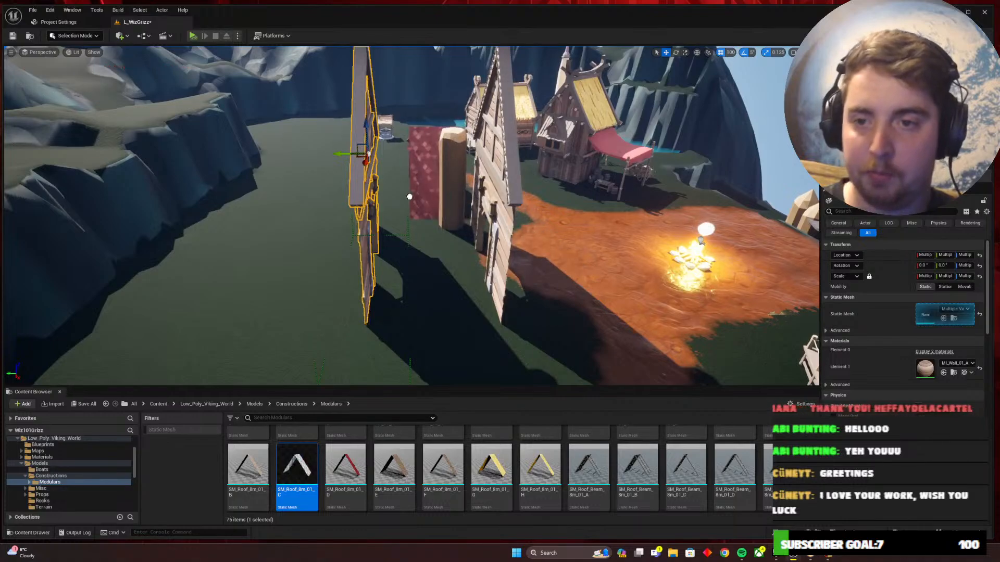
drag(466, 147, 467, 150)
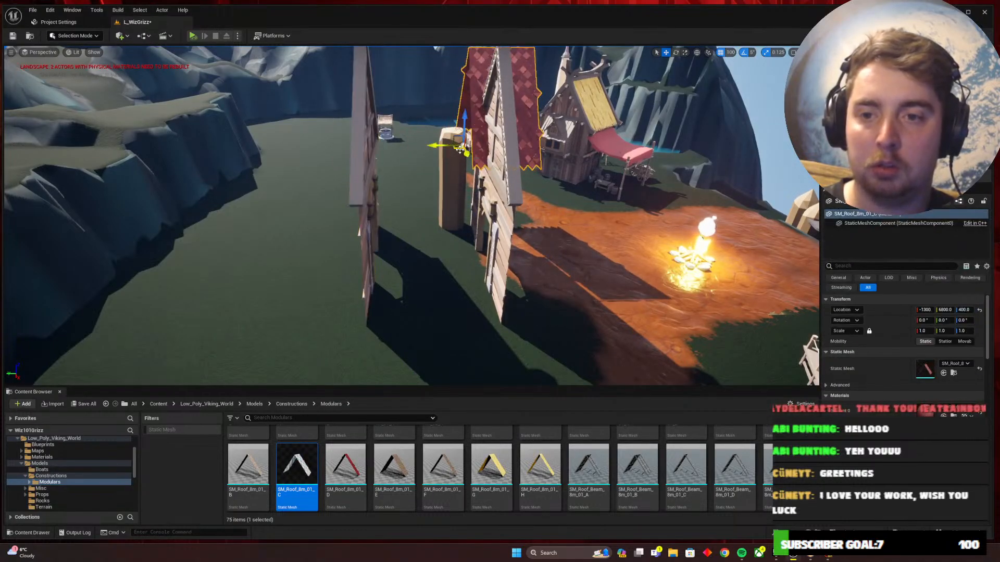
right_drag(472, 188, 474, 223)
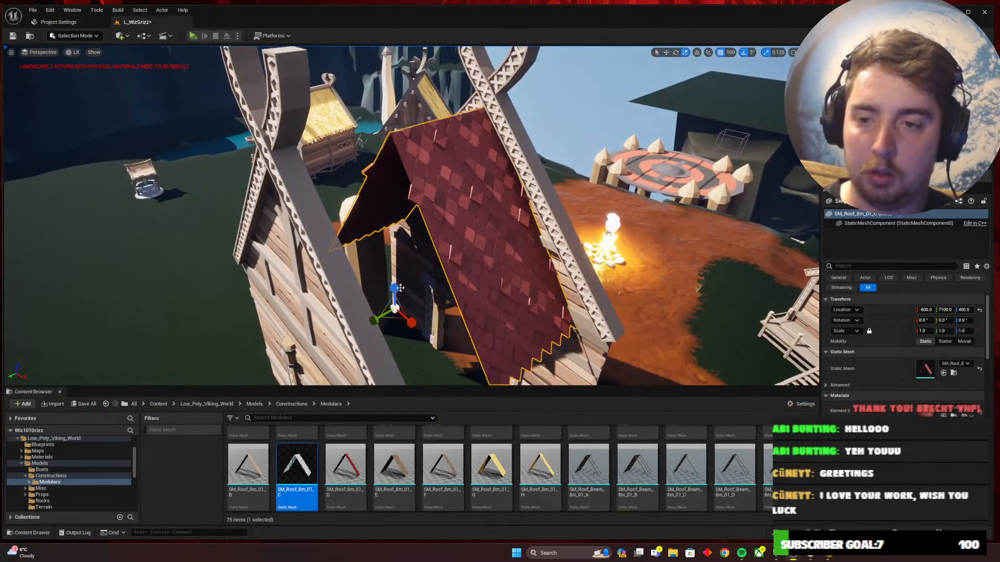
drag(412, 323, 422, 326)
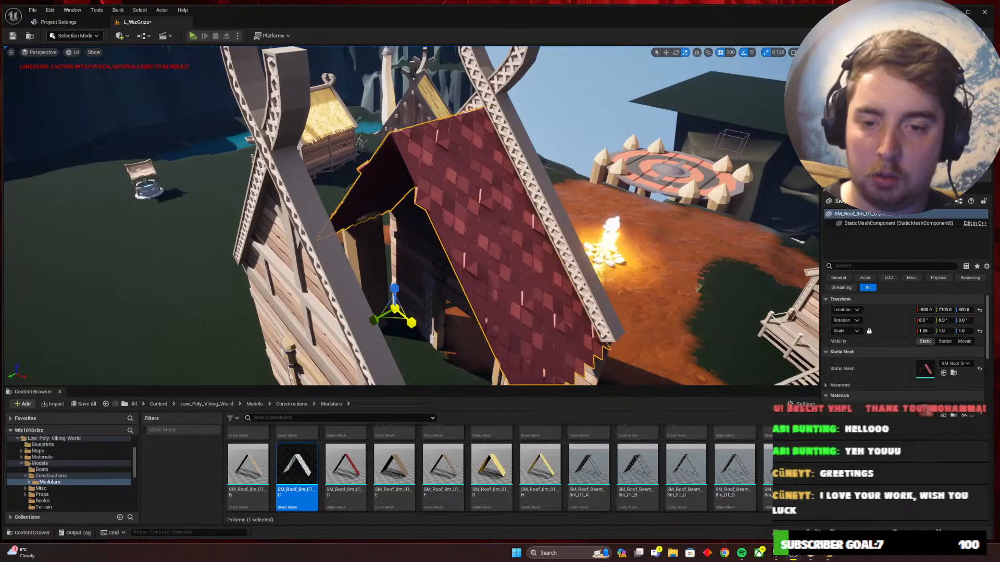
right_drag(437, 322, 484, 320)
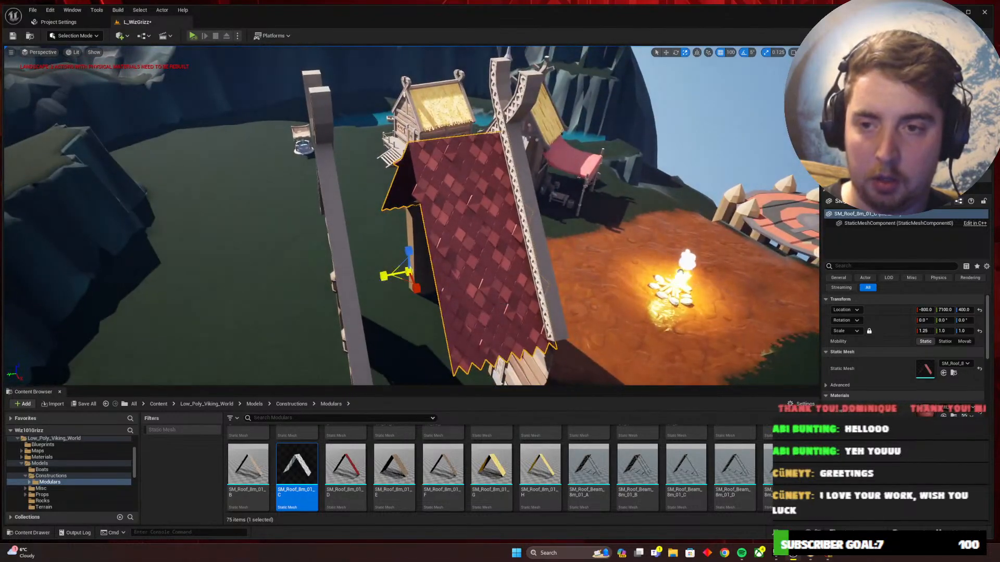
Move the red roof to Y 7400 and stretch it along Y so it spans both gatehouse fronts
drag(384, 276, 315, 290)
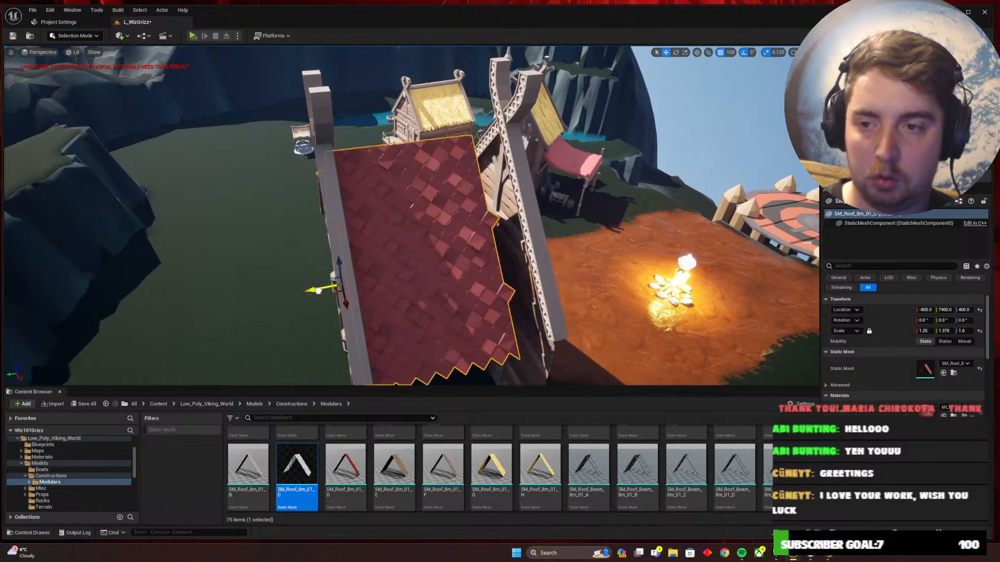
mouse_move(329, 286)
right_down()
mouse_move(312, 287)
mouse_move(328, 285)
right_up()
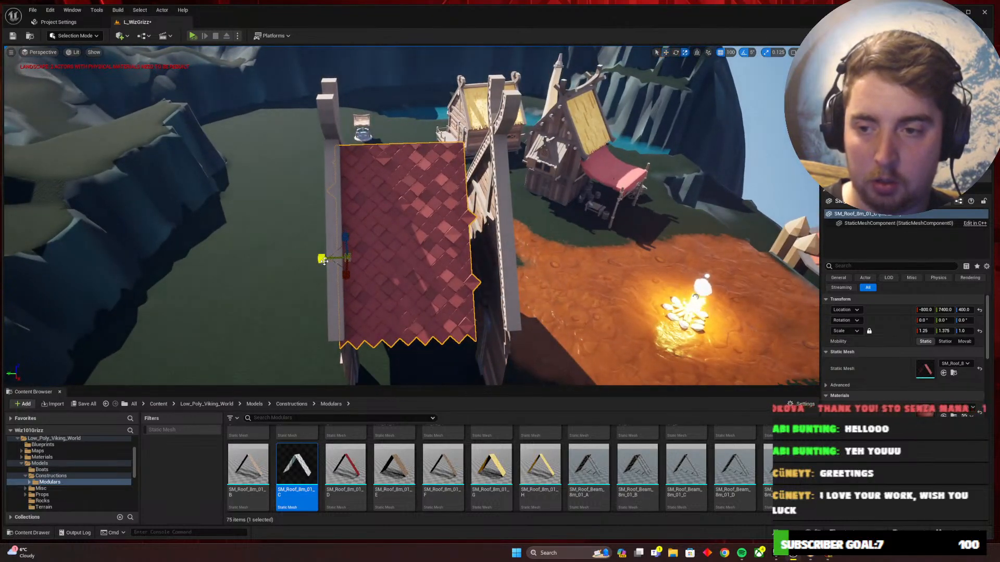
drag(323, 261, 314, 262)
key(Escape)
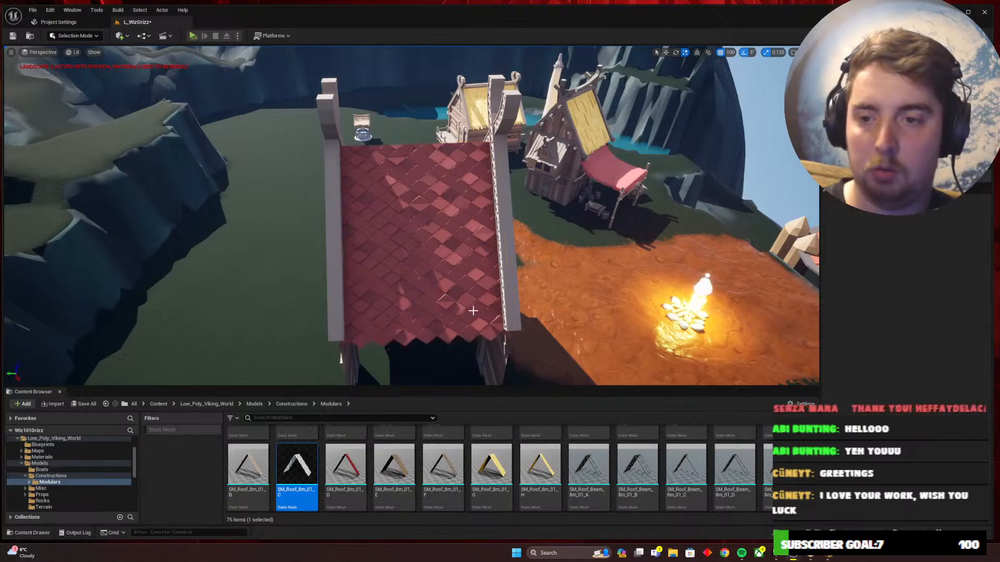
Switch the viewport to Unlit shading and inspect the gatehouse interior beneath the roof
right_drag(356, 275, 284, 234)
key(q)
key(d)
key(a)
right_drag(489, 255, 542, 273)
key(q)
key(a)
key(e)
right_drag(117, 146, 117, 146)
click(75, 53)
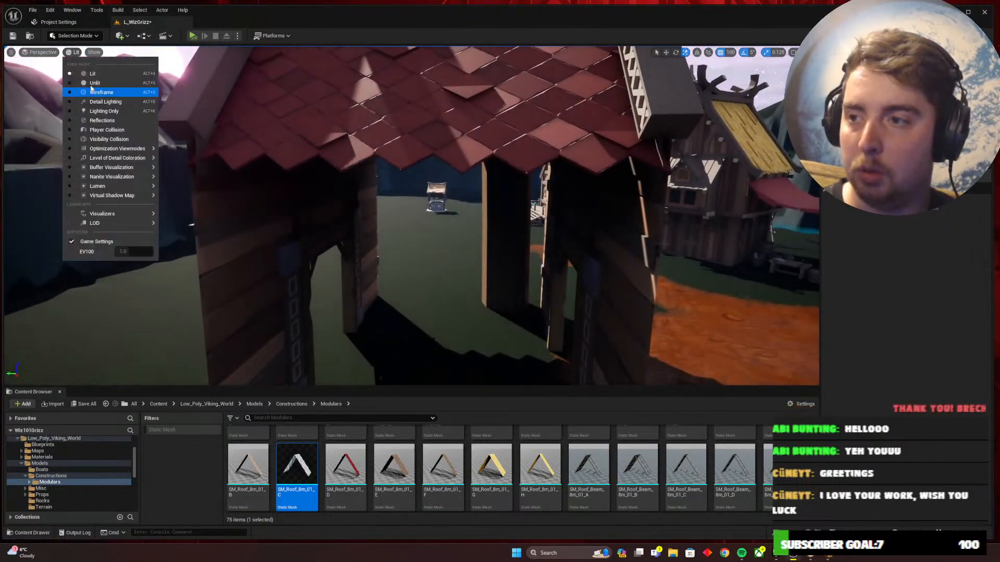
click(99, 83)
key(s)
right_drag(396, 234, 429, 243)
key(w)
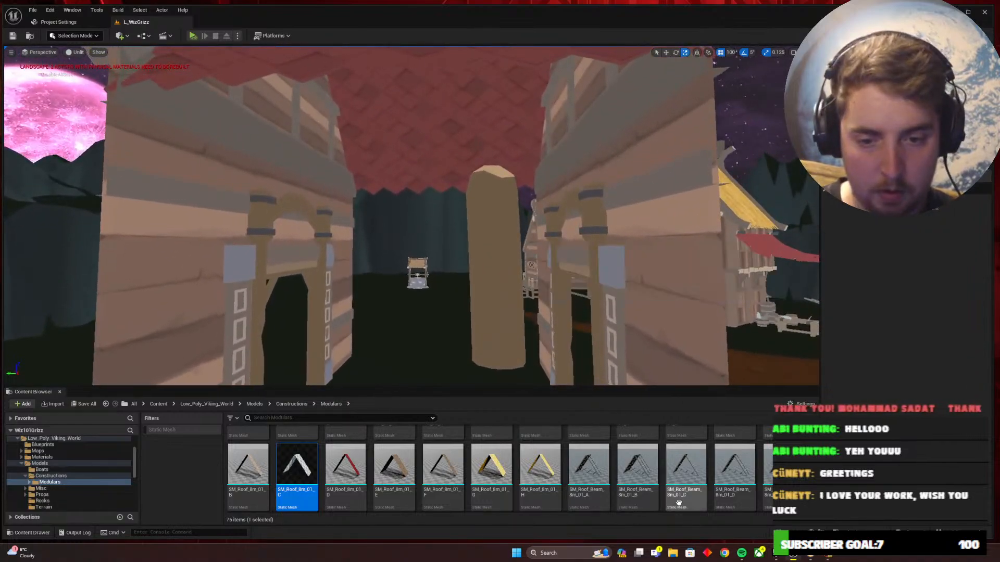
Browse the modular door and floor pieces and compare the gatehouse passage's floor and side walls with Wizard101
scroll(687, 484, up, 5)
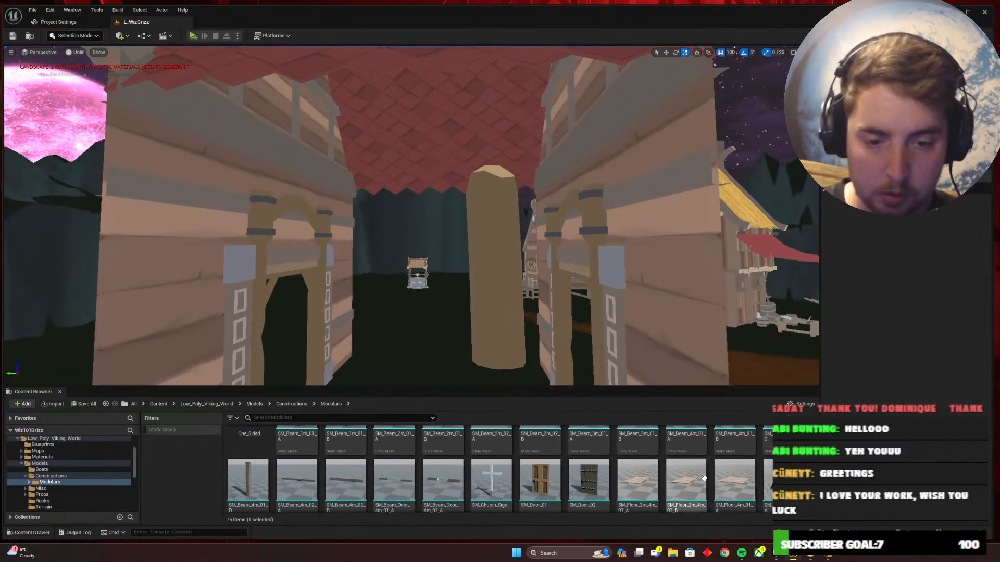
scroll(726, 463, up, 1)
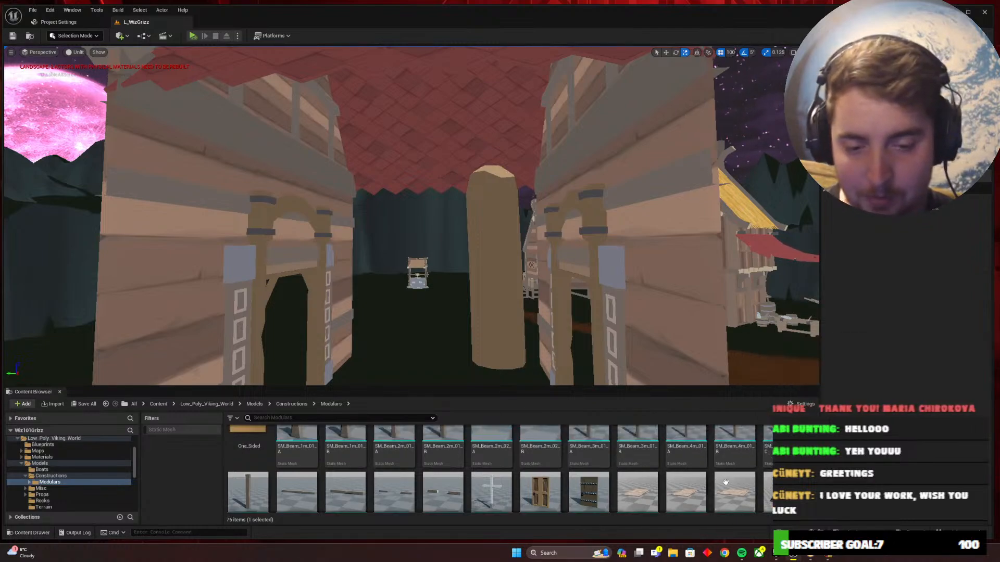
scroll(733, 484, down, 1)
right_drag(567, 341, 567, 342)
key(w)
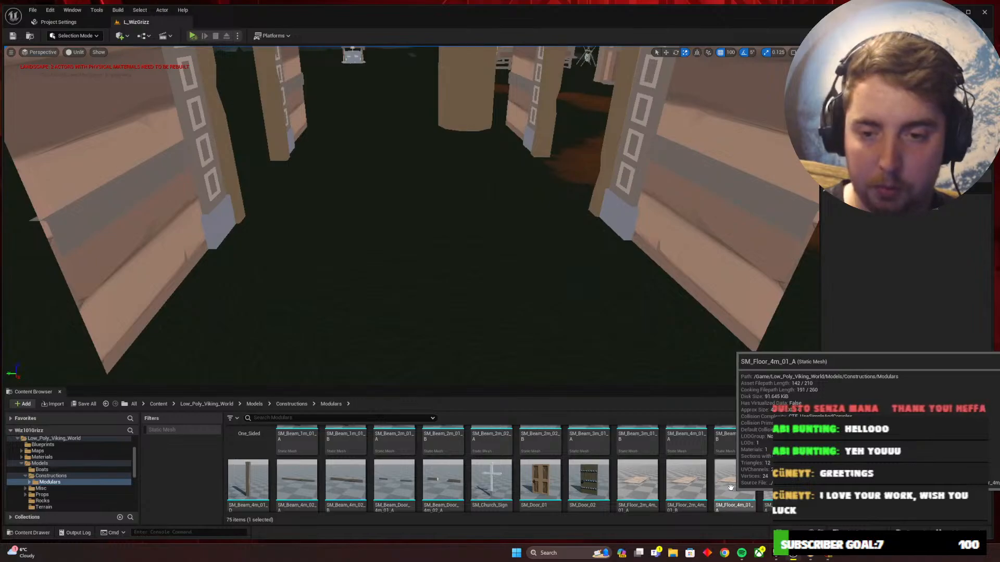
click(832, 556)
key(w)
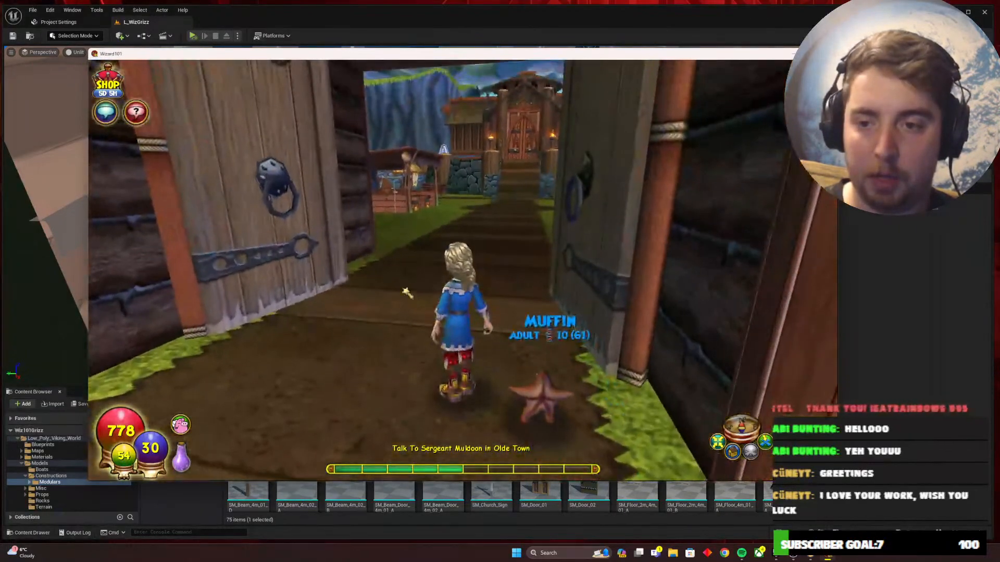
key(alt+Tab)
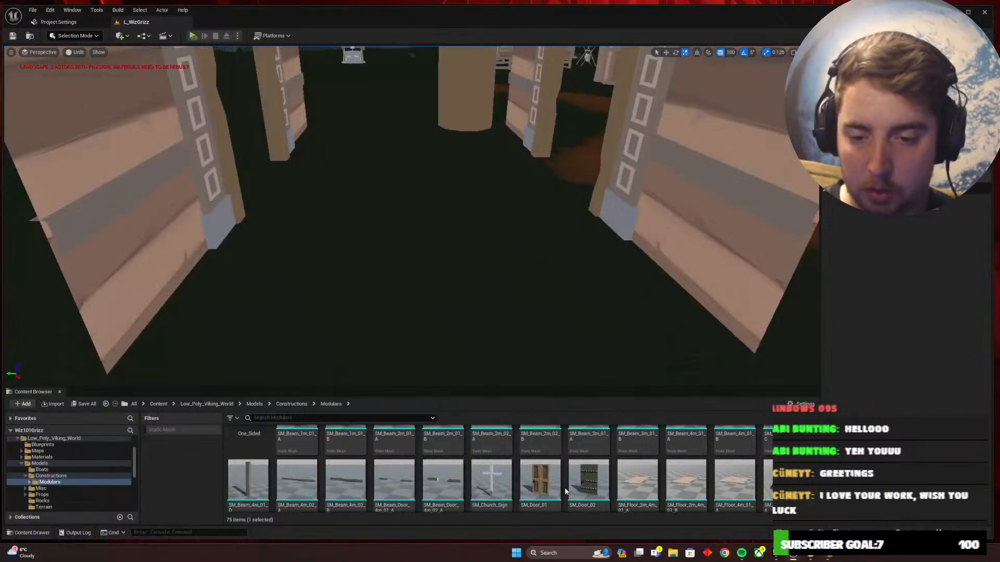
right_drag(564, 335, 564, 329)
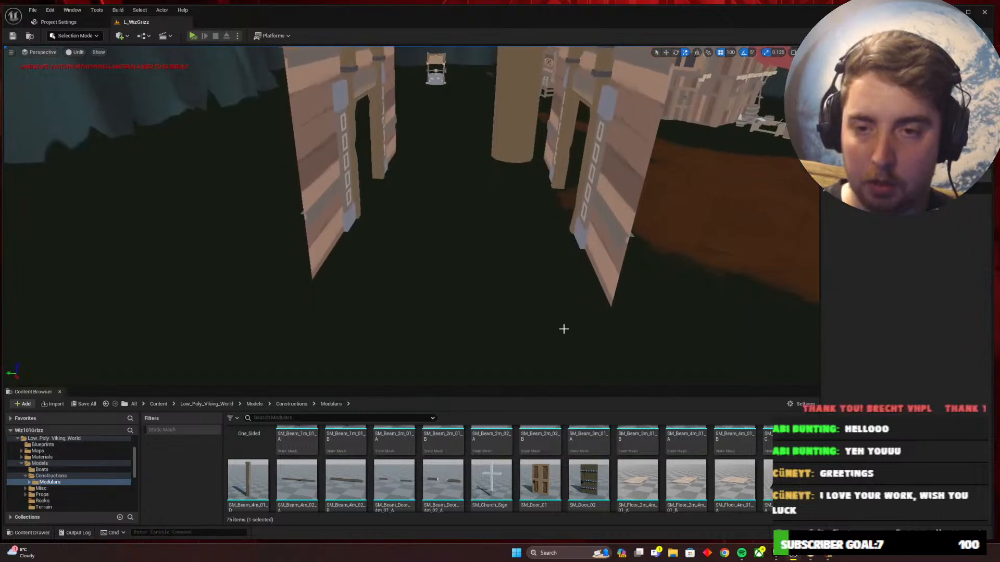
key(alt+Tab)
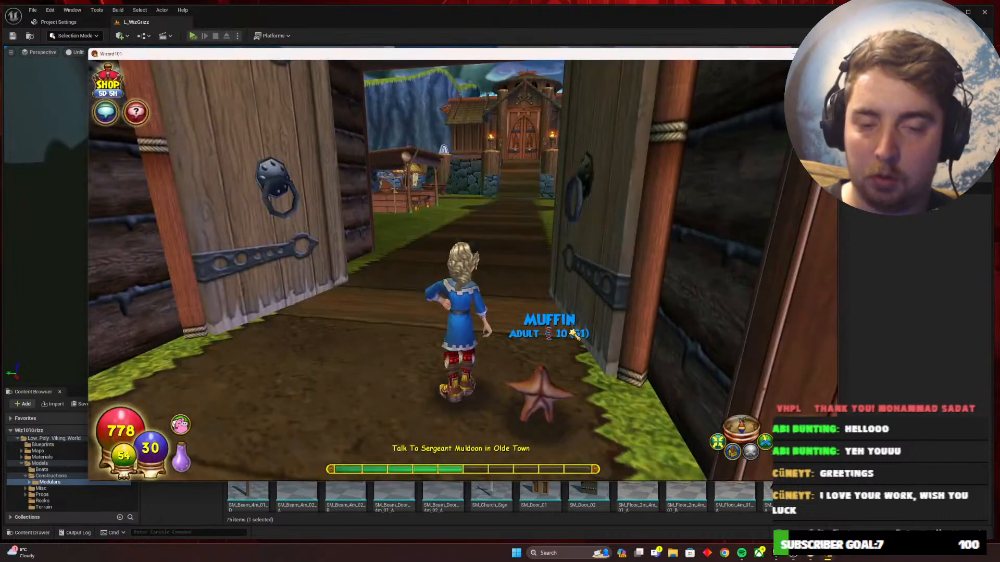
key(s)
key(alt+Tab)
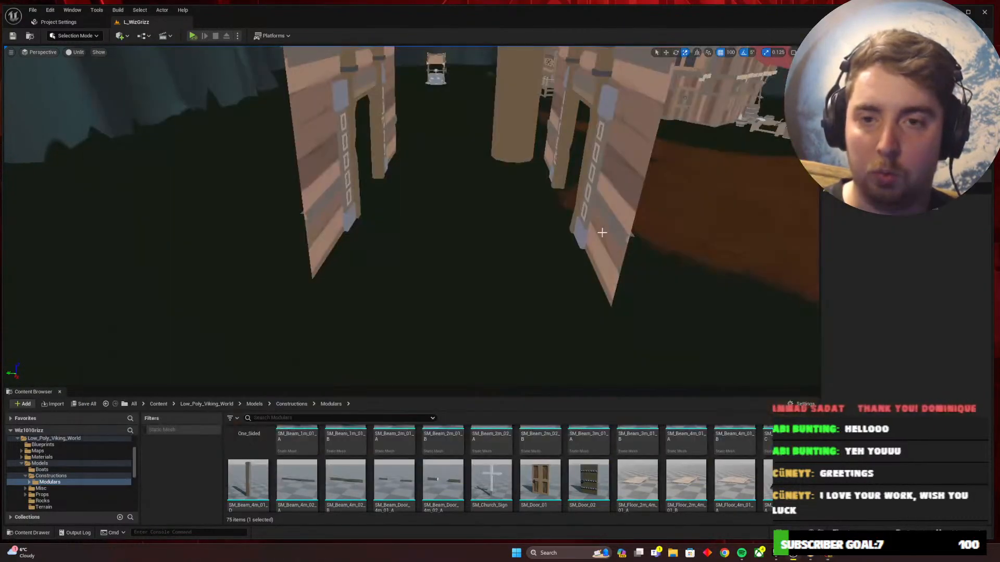
Place the plank wall SM_Wall_4m_01_A between the two gatehouse fronts, rotated 90° to close the open side
right_drag(621, 248, 620, 248)
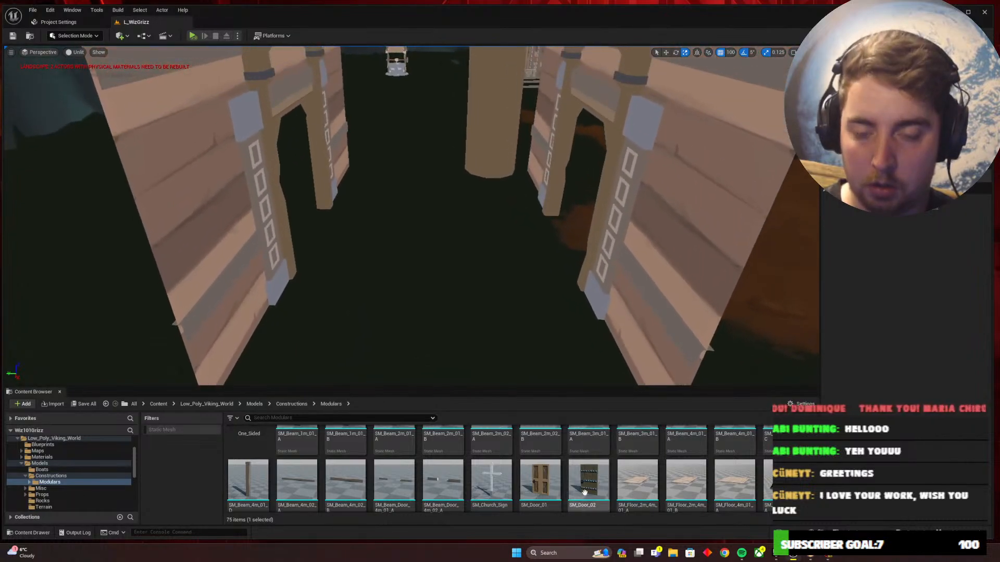
scroll(609, 496, up, 1)
scroll(609, 496, down, 5)
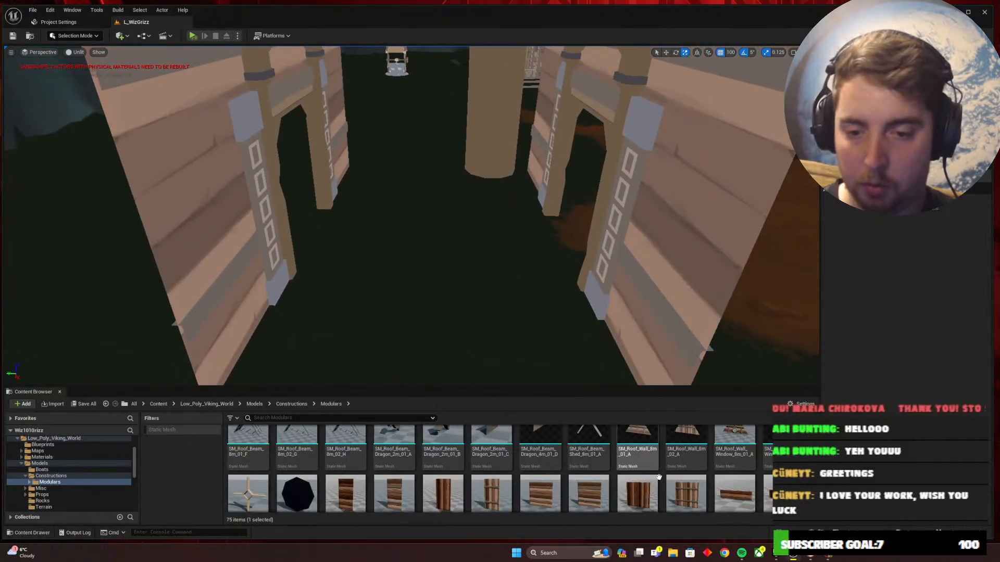
drag(540, 493, 409, 298)
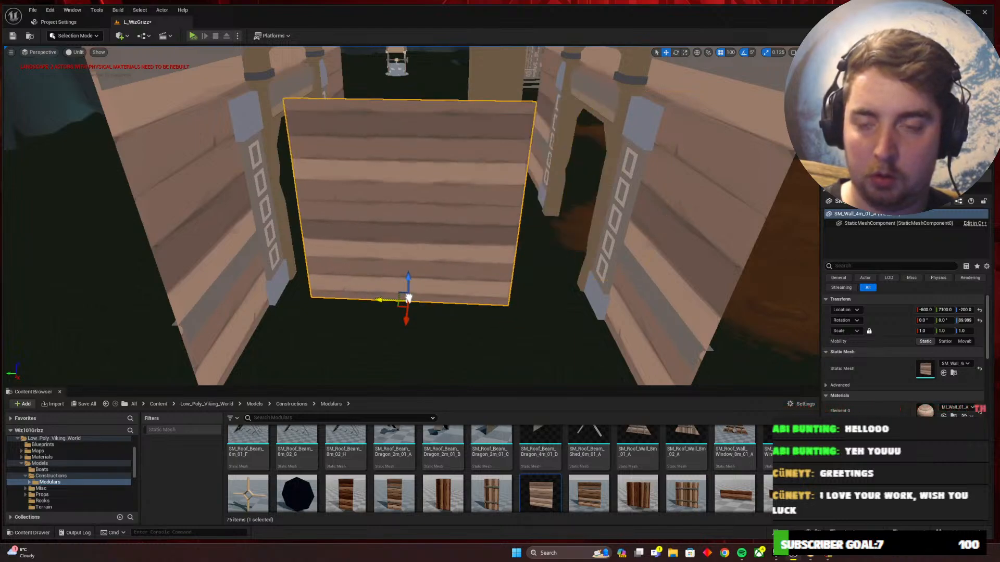
Set grid snapping to 50, widen the side wall to X scale 1.625 and position it at X -550, Y 7050
click(731, 52)
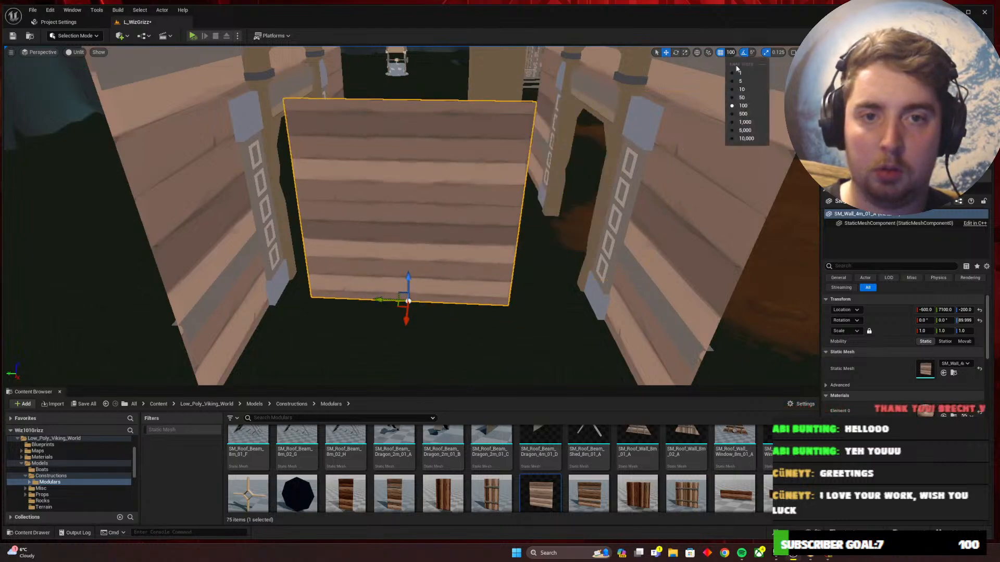
click(739, 98)
mouse_move(386, 302)
mouse_down()
mouse_move(399, 309)
mouse_move(385, 304)
mouse_up()
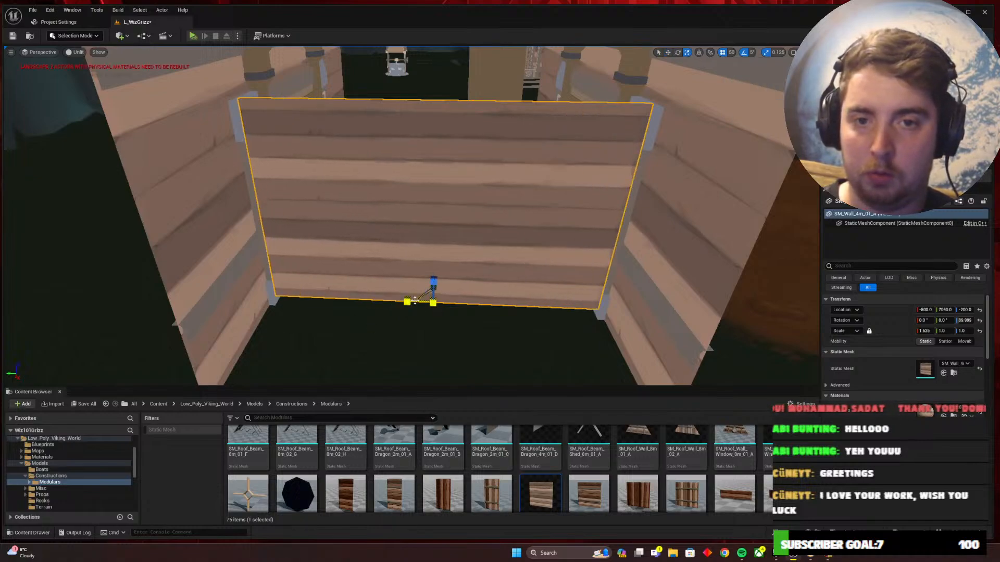
right_drag(414, 300, 480, 277)
key(w)
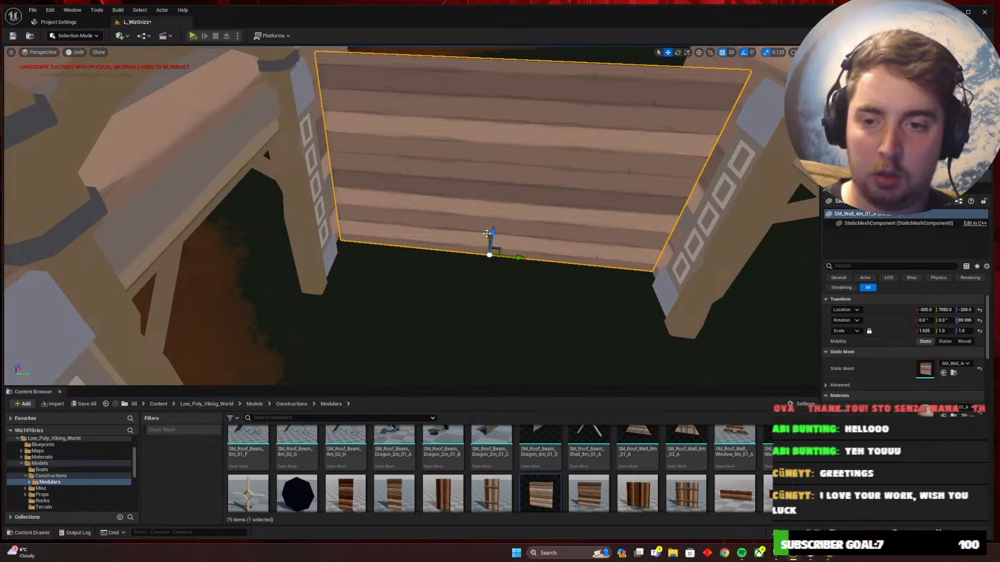
drag(487, 234, 490, 246)
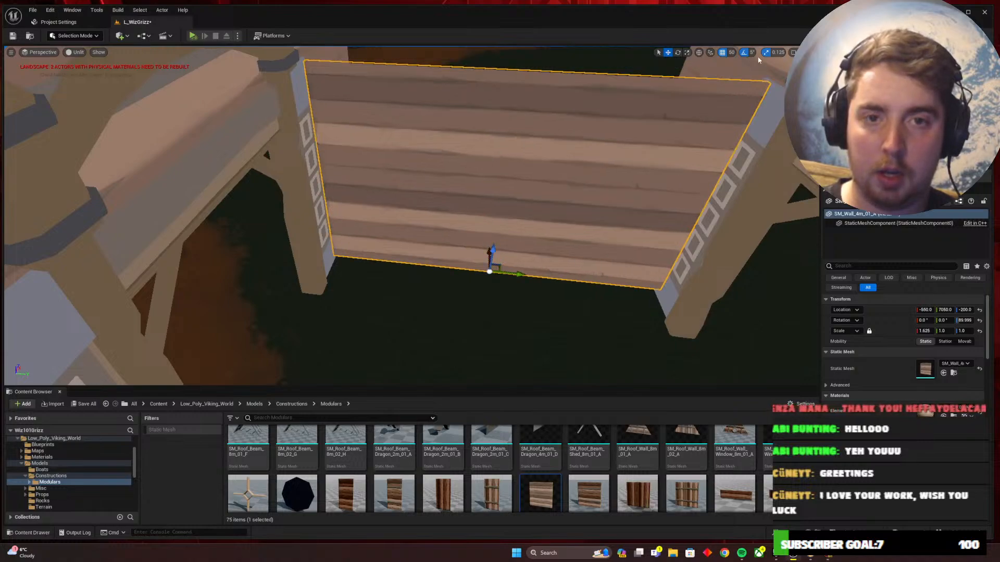
Set grid snapping to 10 and lower the passage's plank side wall to Z -230
click(731, 53)
click(744, 84)
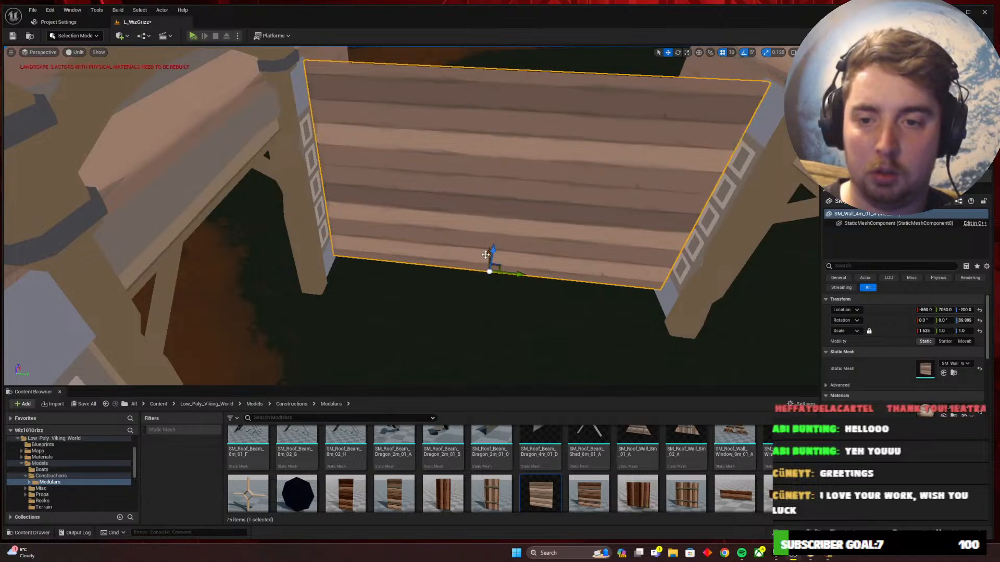
drag(486, 255, 486, 246)
right_drag(477, 244, 484, 204)
key(Escape)
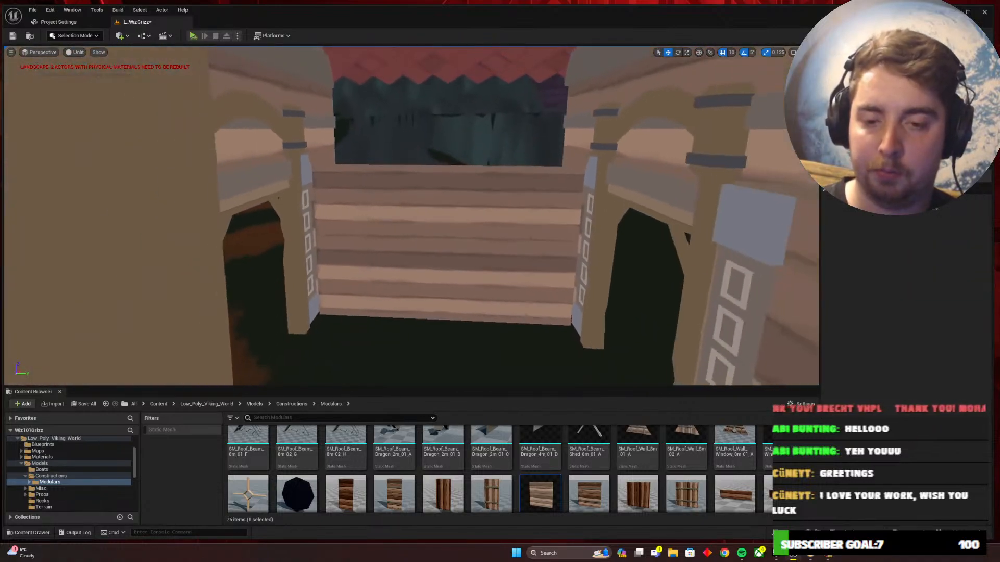
Duplicate the plank wall to the opposite side of the gatehouse passage at X -1090
click(536, 279)
right_drag(536, 279, 663, 317)
drag(765, 339, 256, 382)
right_drag(256, 383, 453, 323)
right_drag(390, 266, 333, 216)
right_drag(448, 244, 517, 251)
Check the reference, then duplicate the plank wall outward to close the gatehouse's exterior side at X -1340
key(alt+Tab)
key(alt+Tab)
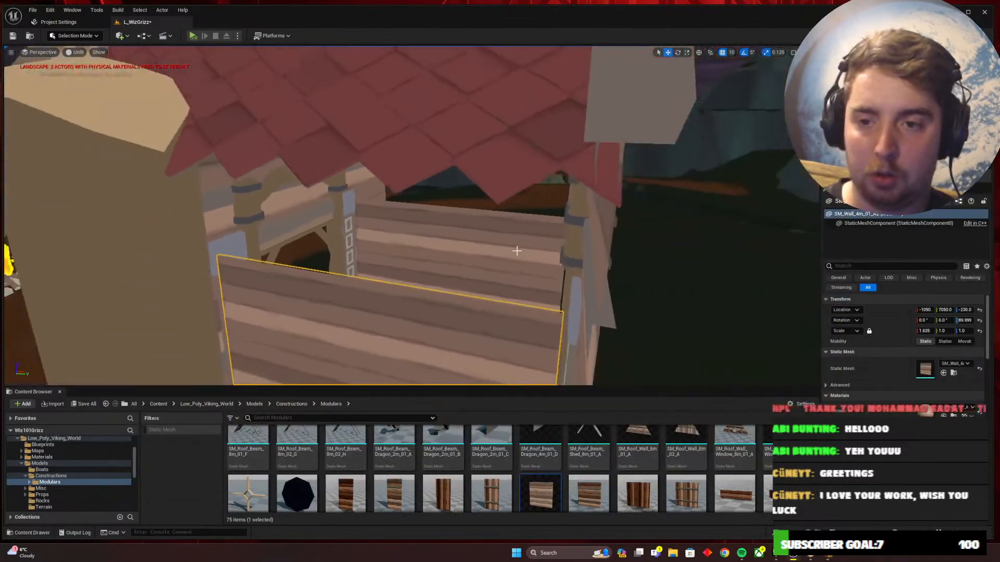
right_drag(446, 233, 446, 266)
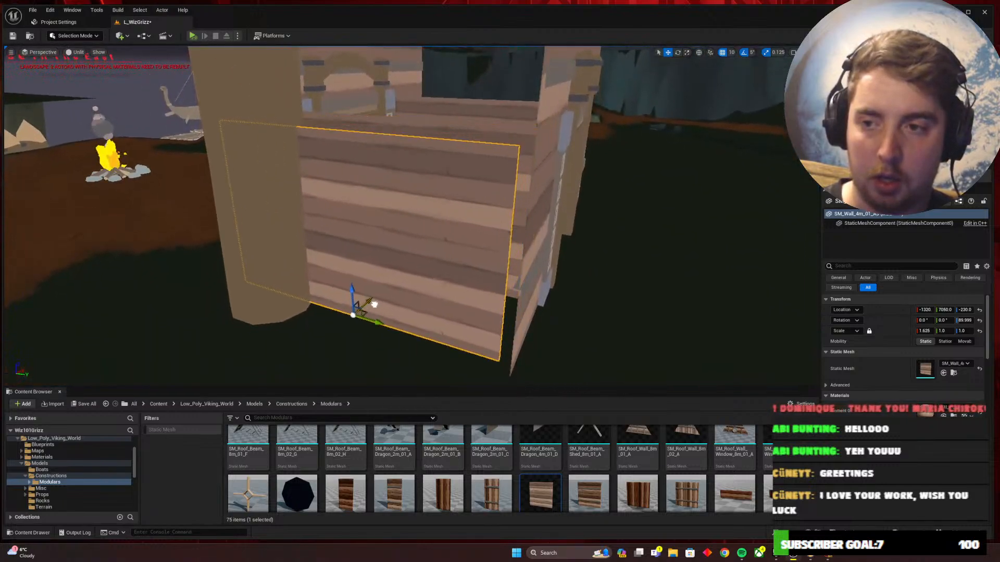
right_drag(446, 267, 424, 268)
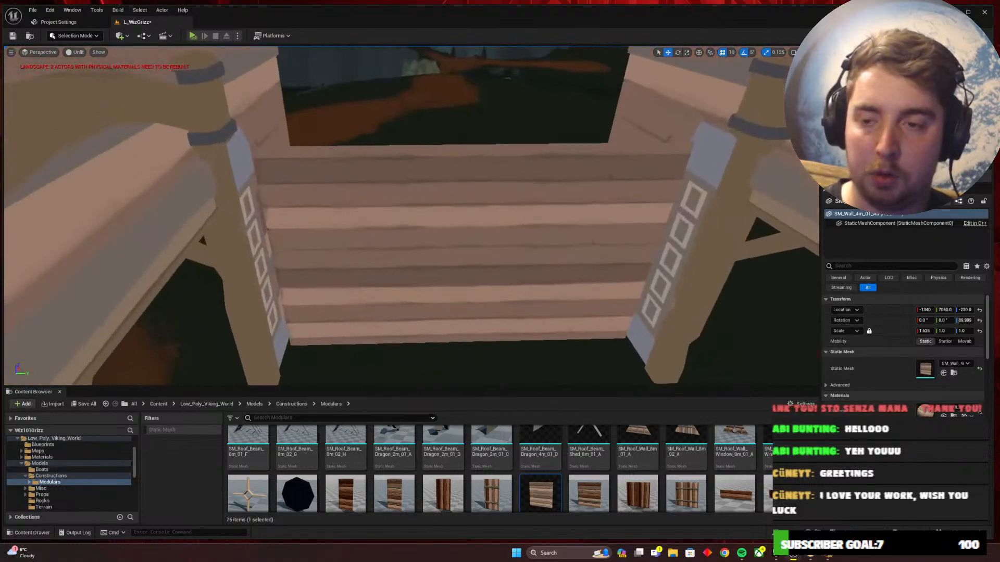
Widen both passage walls and the exterior side wall to X scale 1.75
click(424, 269)
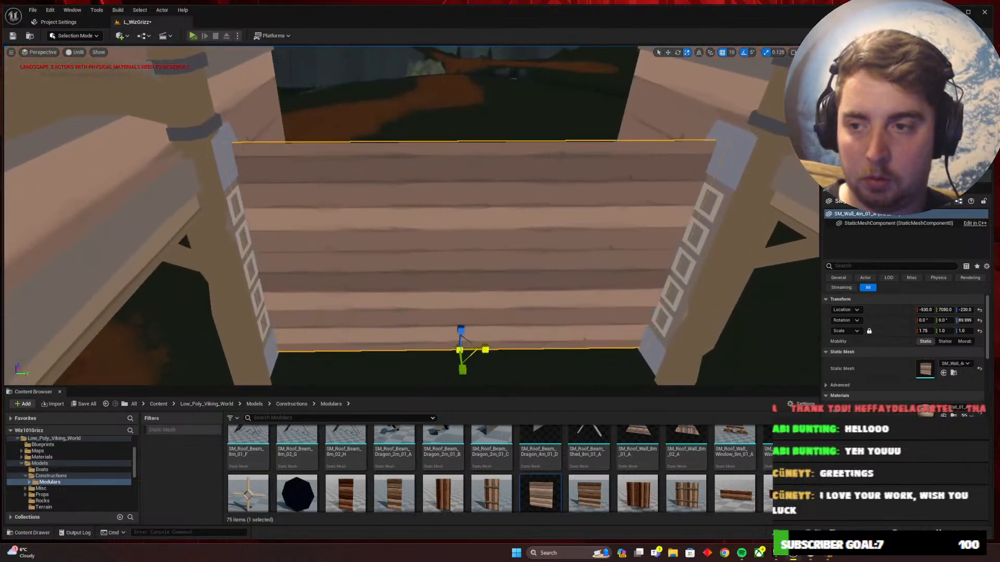
mouse_move(484, 350)
right_down()
mouse_move(359, 338)
mouse_move(479, 343)
right_up()
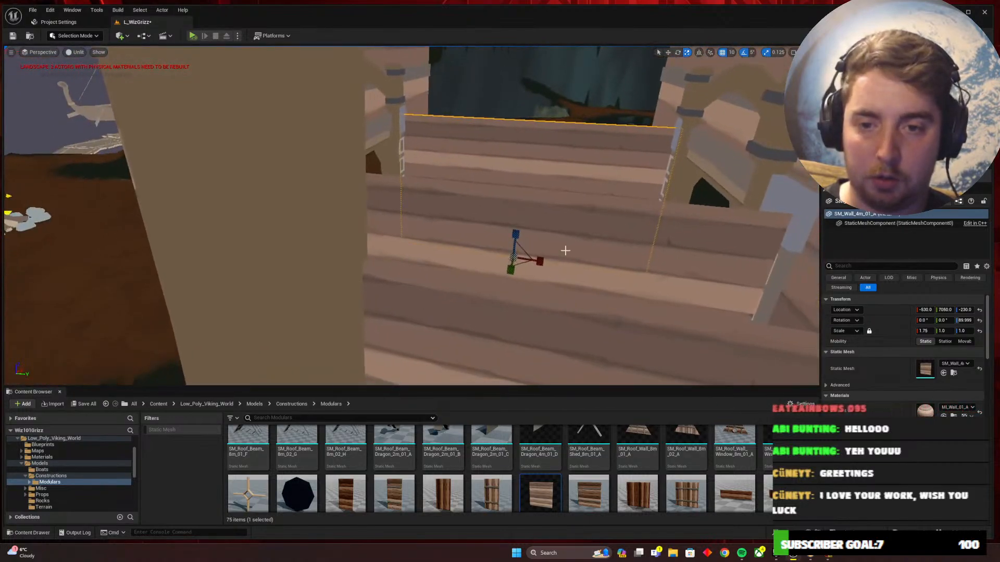
right_drag(569, 318, 575, 357)
drag(479, 303, 491, 306)
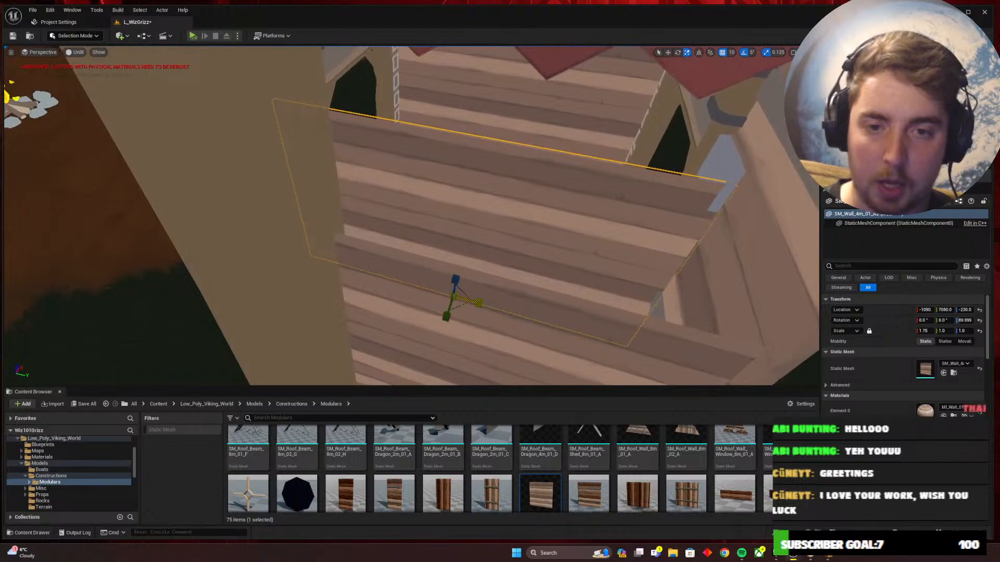
click(518, 336)
right_drag(518, 336, 513, 359)
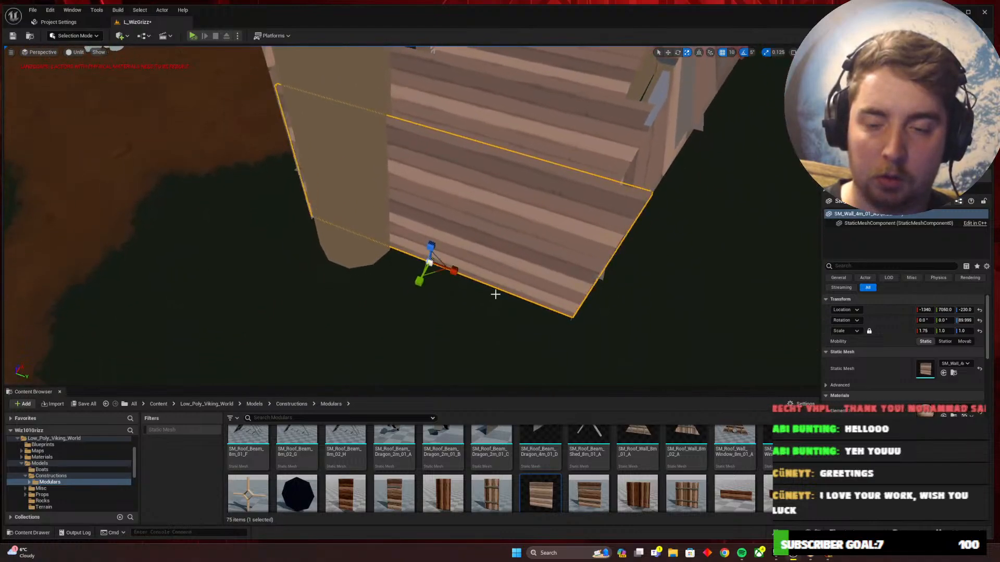
Stretch the exterior side wall to Z scale 1.5 and set its base at Z -240
mouse_move(495, 294)
right_down()
mouse_move(490, 271)
mouse_move(489, 281)
right_up()
key(w)
drag(441, 237, 441, 159)
right_drag(441, 159, 444, 138)
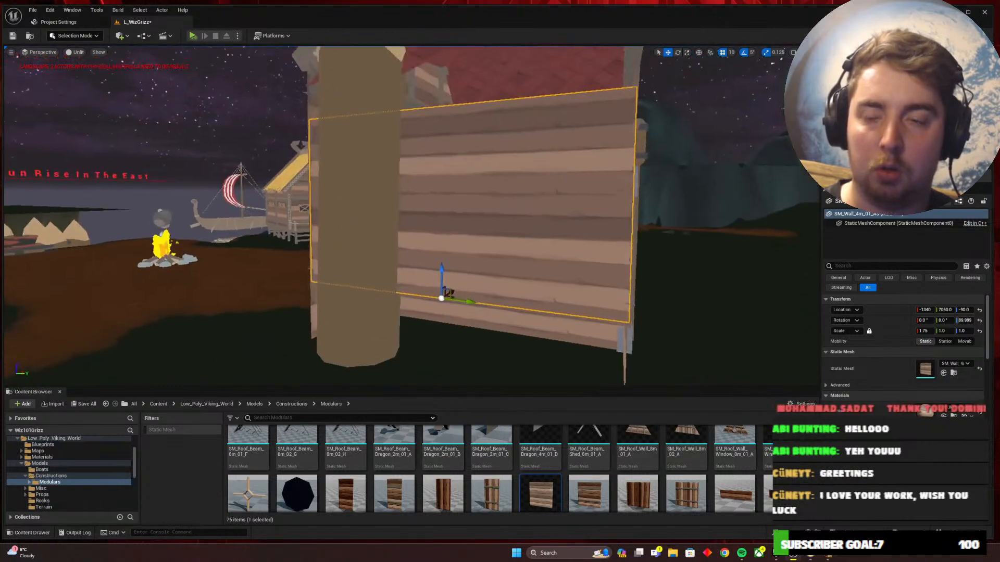
right_drag(487, 315, 479, 329)
key(r)
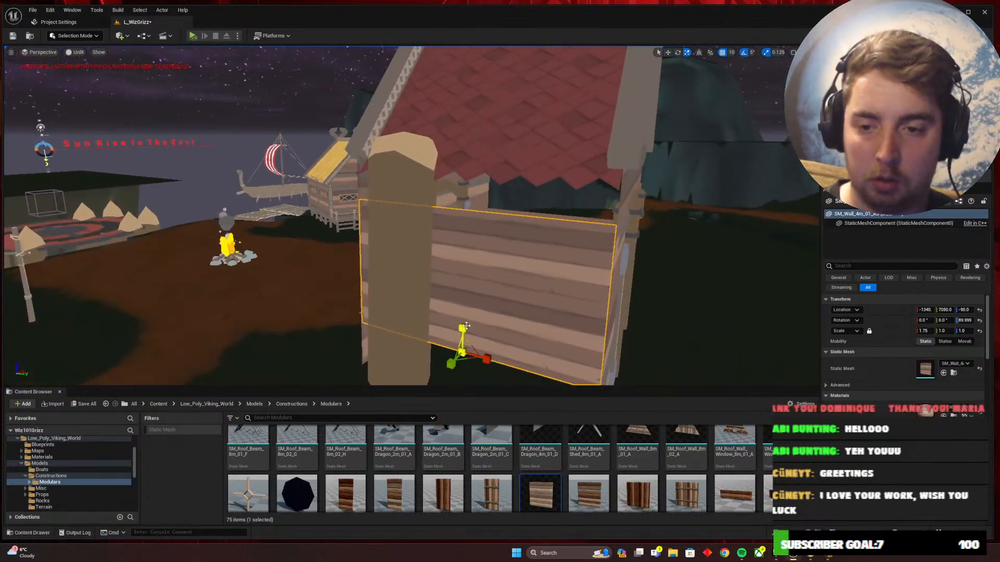
mouse_move(466, 327)
mouse_down()
mouse_move(466, 291)
mouse_move(452, 373)
mouse_move(462, 333)
mouse_up()
key(r)
drag(461, 377, 461, 388)
Align the exterior side wall with the gatehouse front's edge at X -1340
key(d)
right_drag(539, 310, 383, 333)
key(a)
right_drag(494, 307, 473, 314)
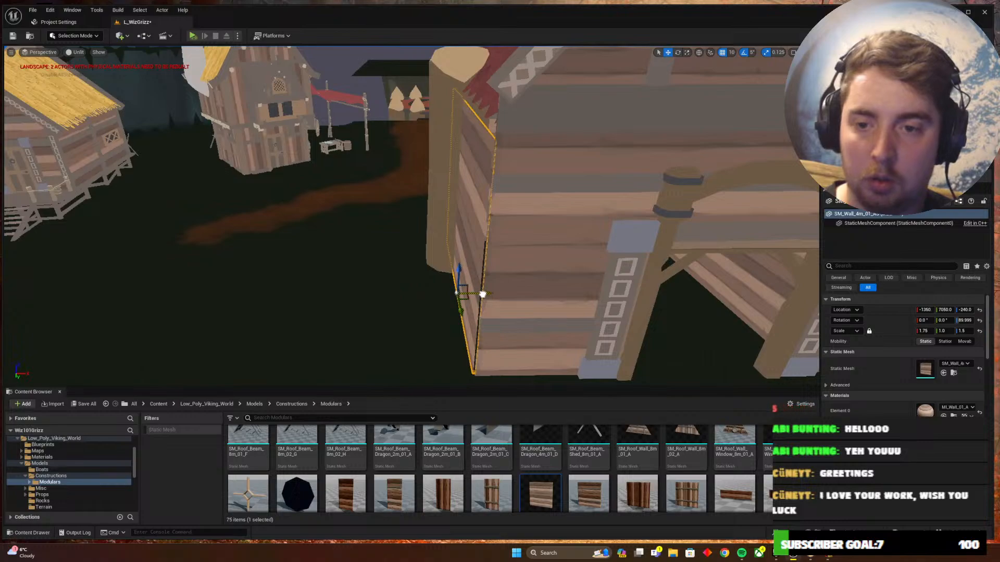
right_drag(473, 290, 481, 291)
key(e)
Widen the red gatehouse roof to X scale 1.375 so it overhangs the exterior side wall
click(526, 208)
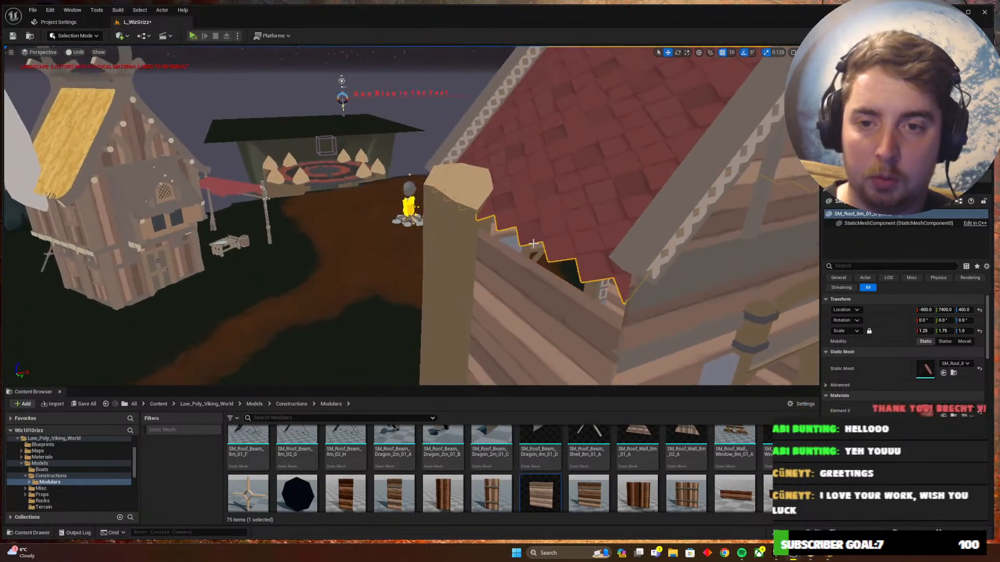
key(s)
right_drag(532, 239, 541, 235)
key(r)
mouse_move(617, 201)
mouse_down()
mouse_move(626, 199)
mouse_move(618, 201)
mouse_up()
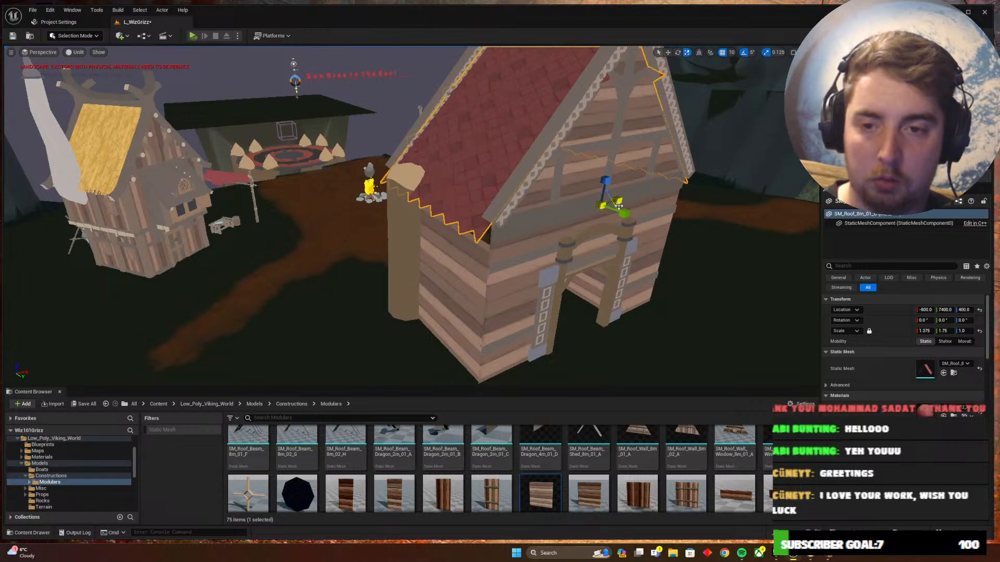
Stretch the exterior side wall up to the roof with a Z scale of 1.75
drag(433, 312, 435, 302)
key(Escape)
key(a)
right_drag(498, 294, 529, 187)
key(w)
Raise the red gatehouse roof to Z 410 and check how it sits on the walls
click(530, 187)
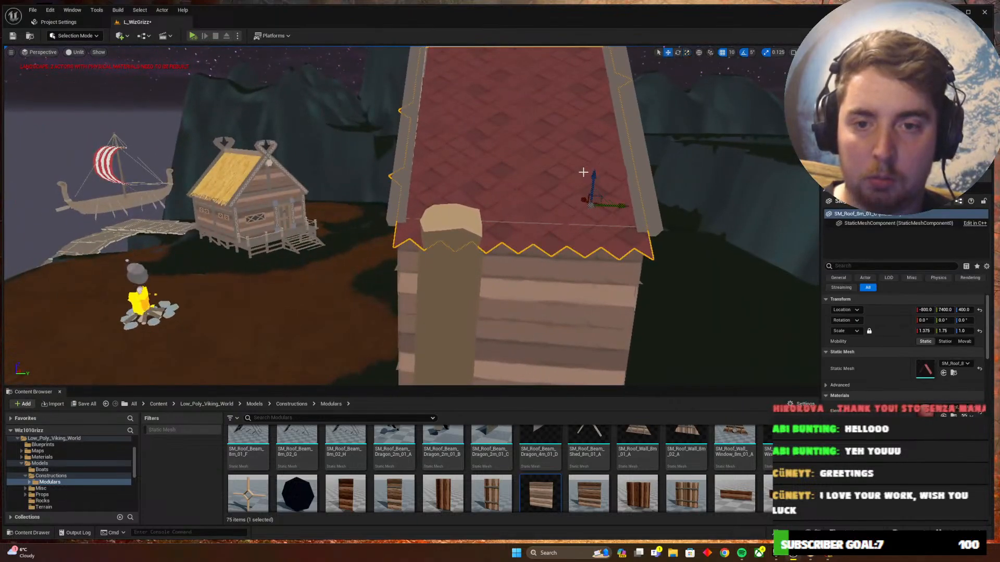
drag(591, 178, 591, 176)
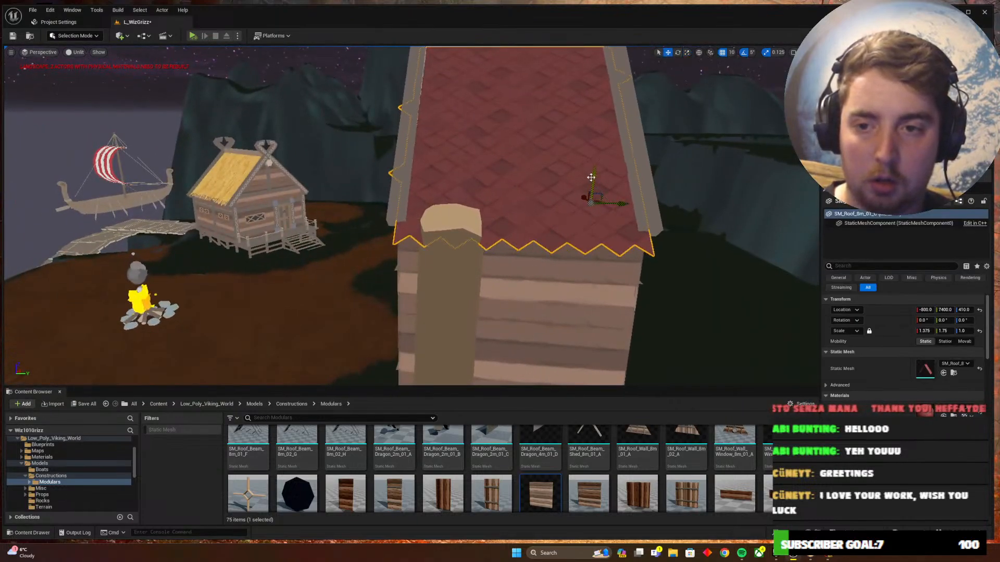
key(Escape)
key(a)
right_drag(551, 190, 578, 192)
key(d)
key(a)
key(d)
Try a shorter exterior side wall at scale 1.0 and Z scale 1.125, then restore its Z scale to 1.75
click(508, 208)
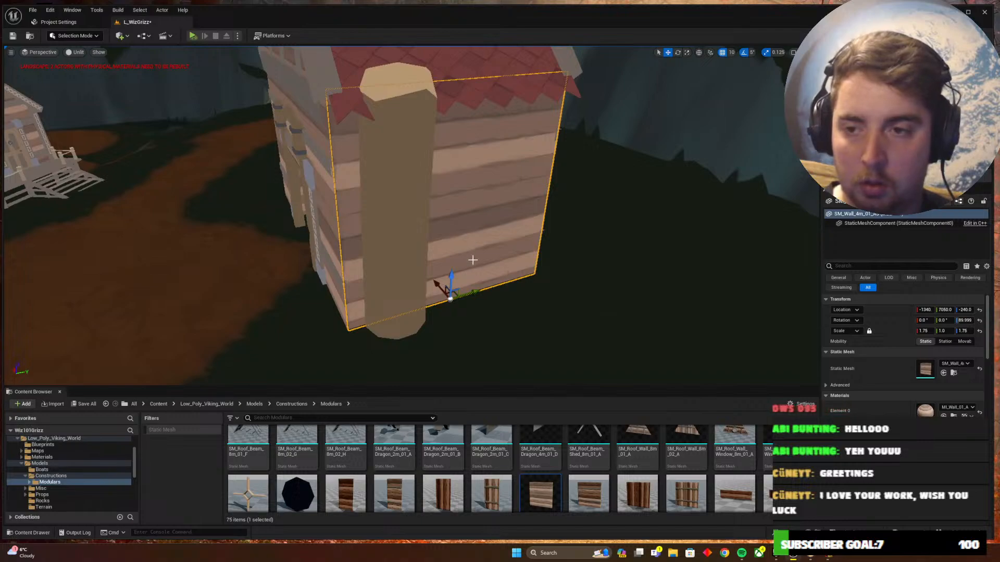
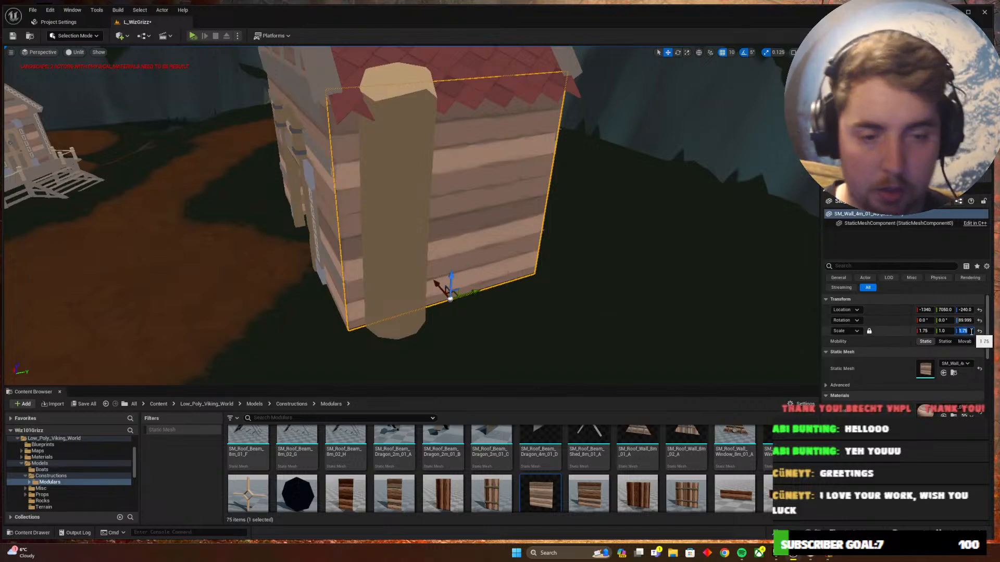
text(1)
key(Return)
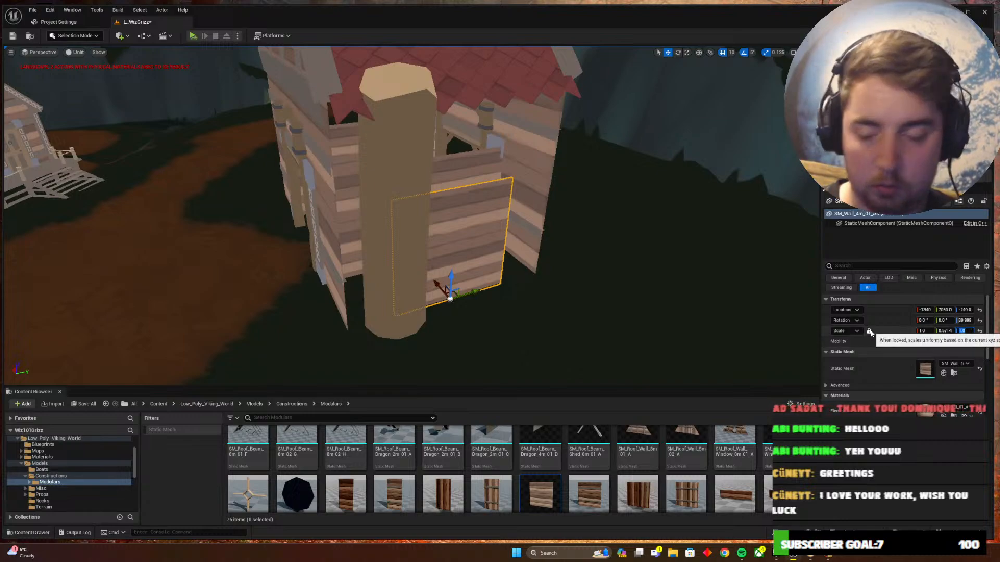
scroll(616, 277, up, 3)
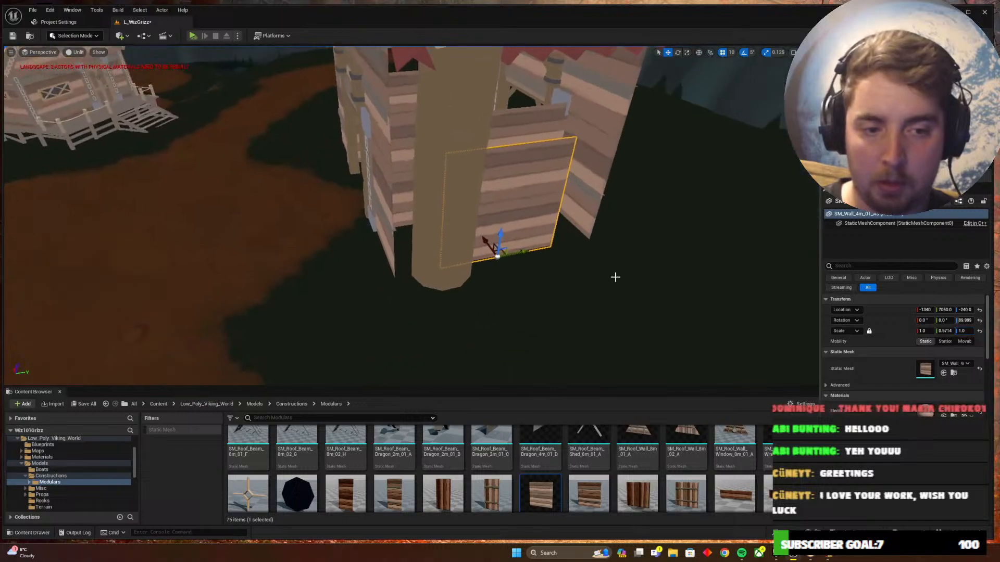
text(.75)
key(Return)
key(r)
scroll(612, 291, down, 3)
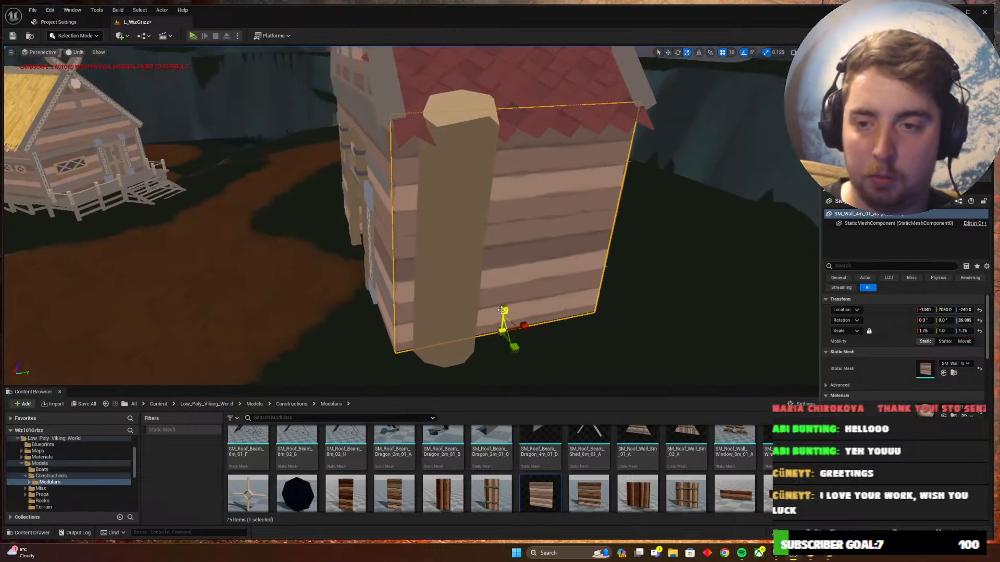
drag(502, 310, 504, 311)
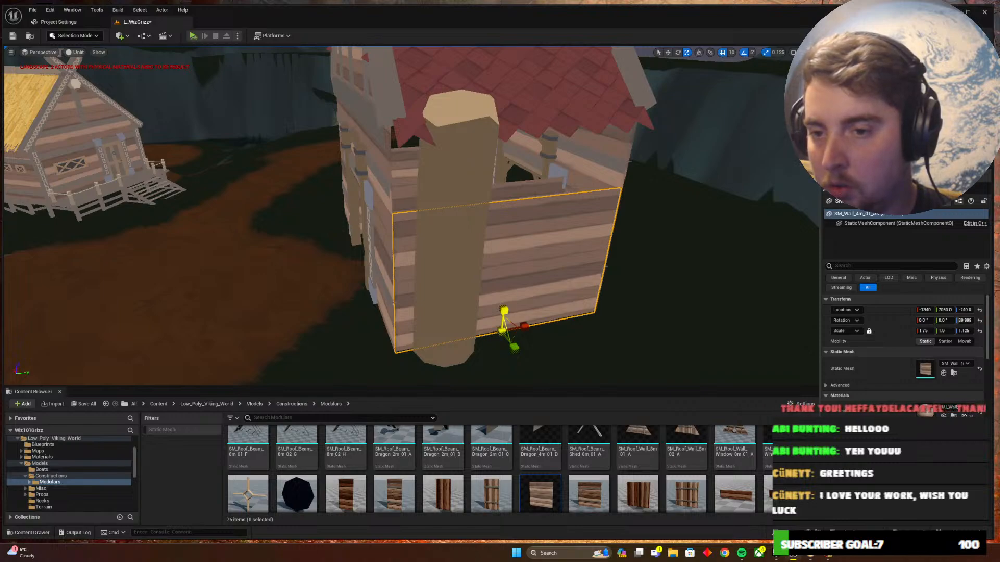
key(a)
right_drag(420, 292, 432, 246)
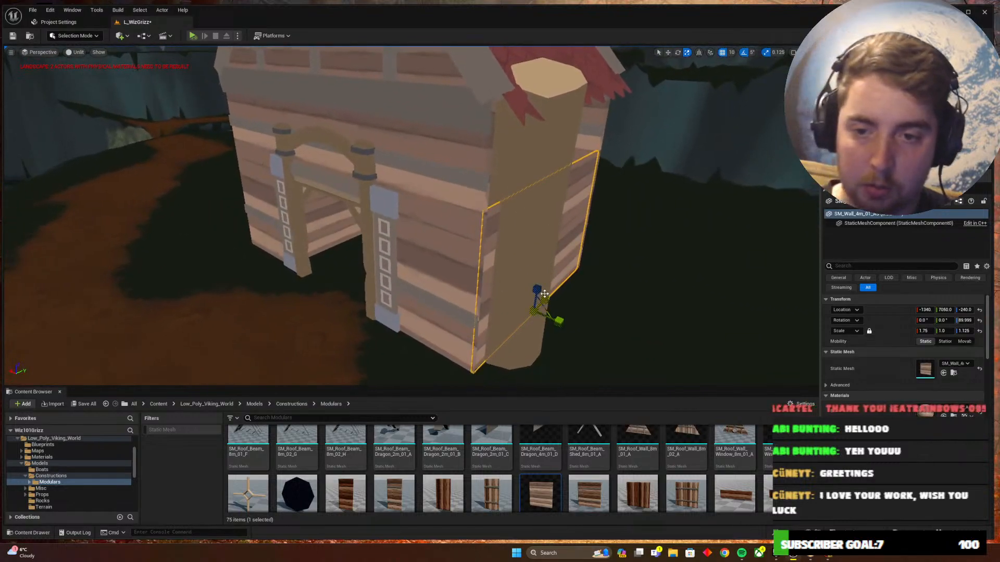
drag(545, 294, 544, 290)
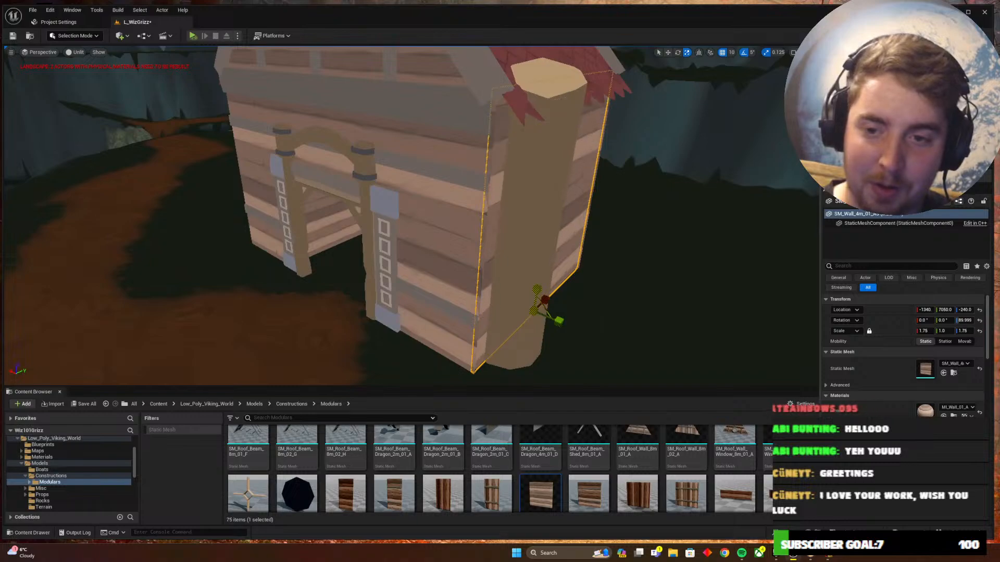
Duplicate the tall exterior wall to the gatehouse's opposite outer side and position it at X -250
right_drag(574, 293, 613, 242)
key(Escape)
click(514, 257)
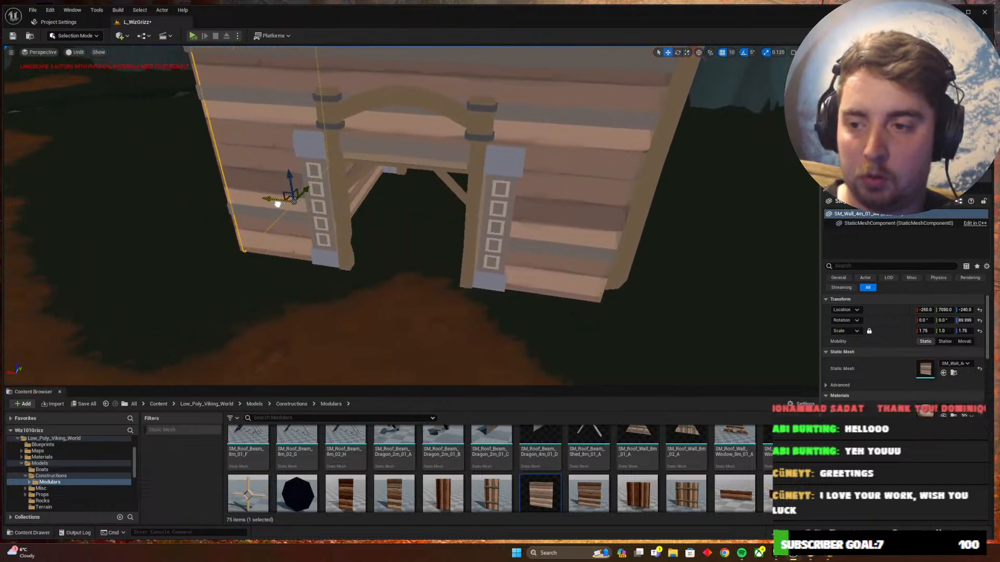
right_drag(315, 219, 394, 302)
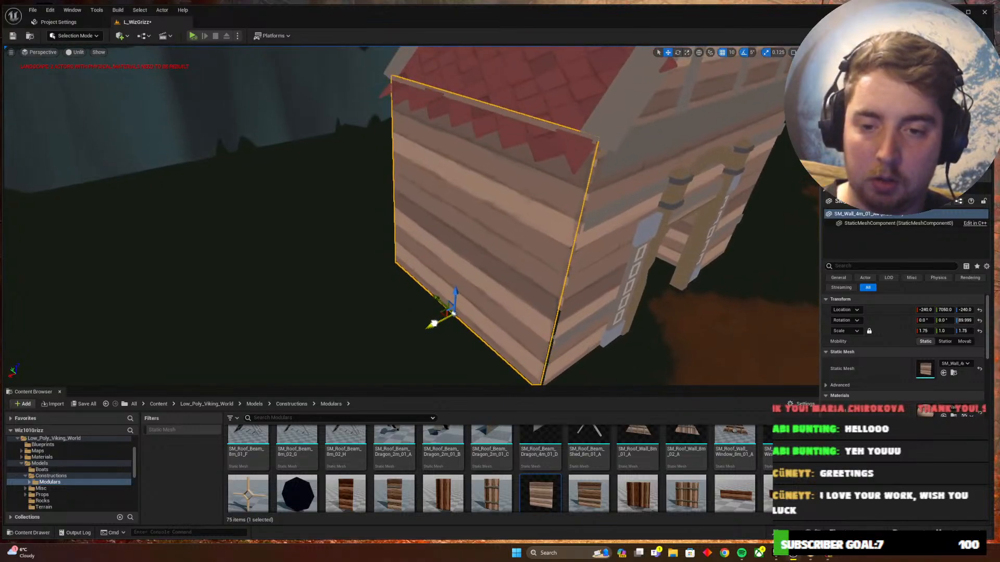
right_drag(424, 319, 385, 326)
drag(364, 332, 366, 332)
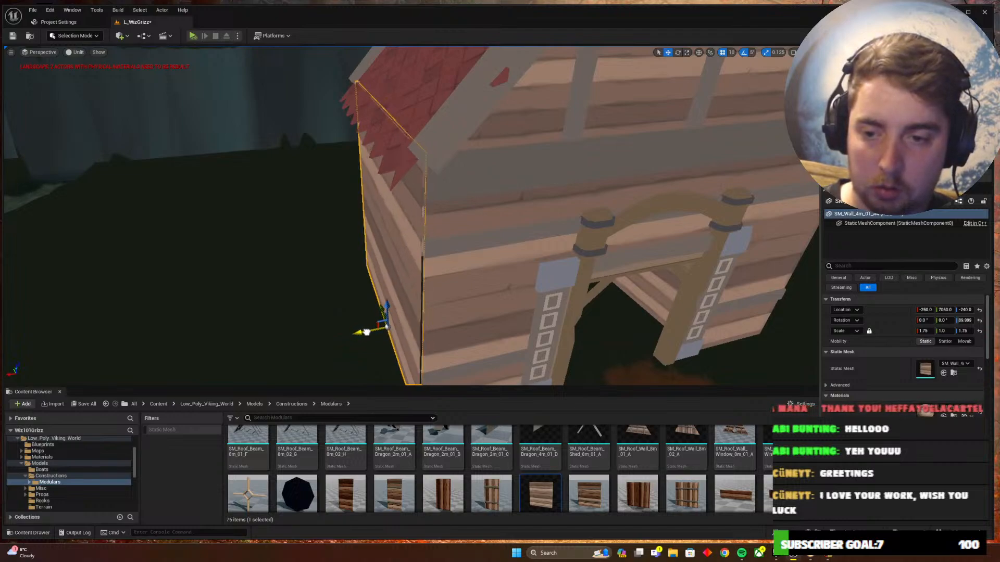
Reduce grid snapping to 5 and then 1, and nudge the new exterior wall flush with the front corner at X about -255
click(729, 53)
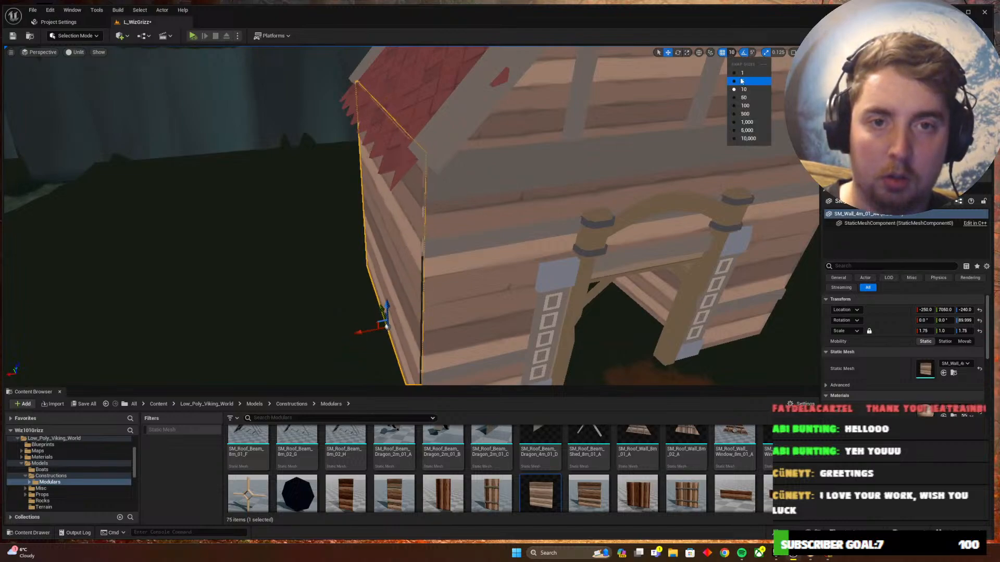
click(739, 81)
drag(363, 334, 365, 333)
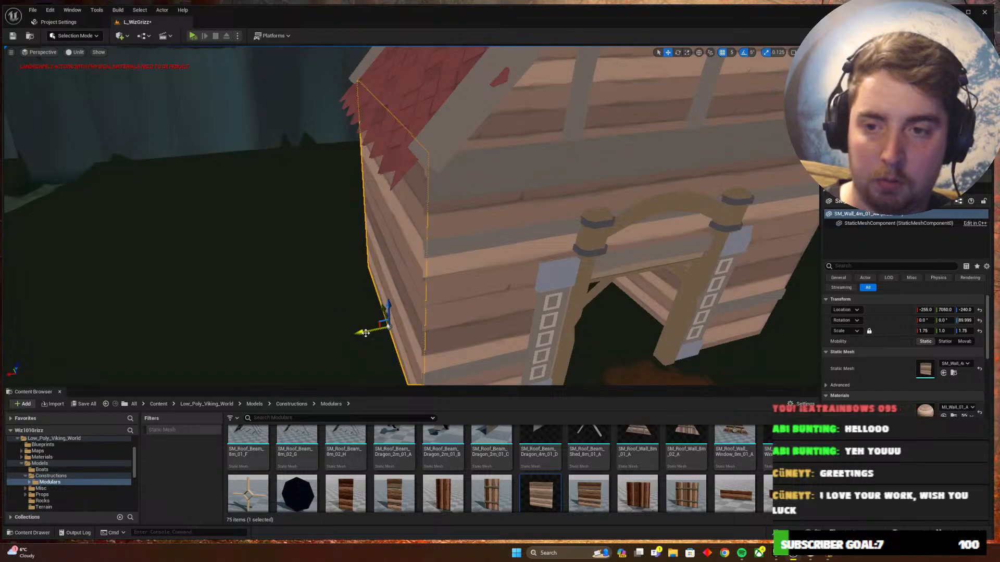
click(730, 54)
click(739, 72)
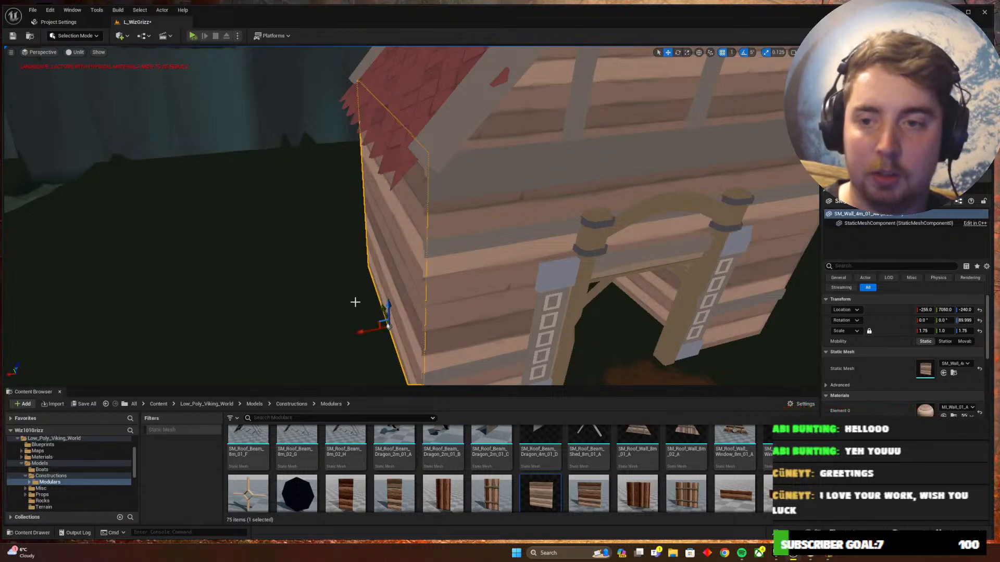
middle_drag(363, 327, 371, 333)
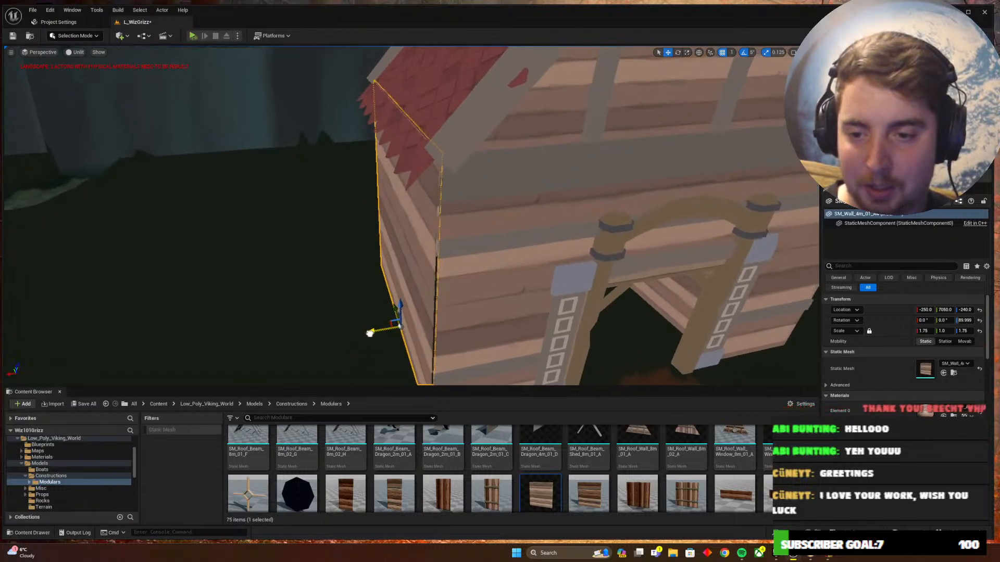
drag(371, 334, 369, 333)
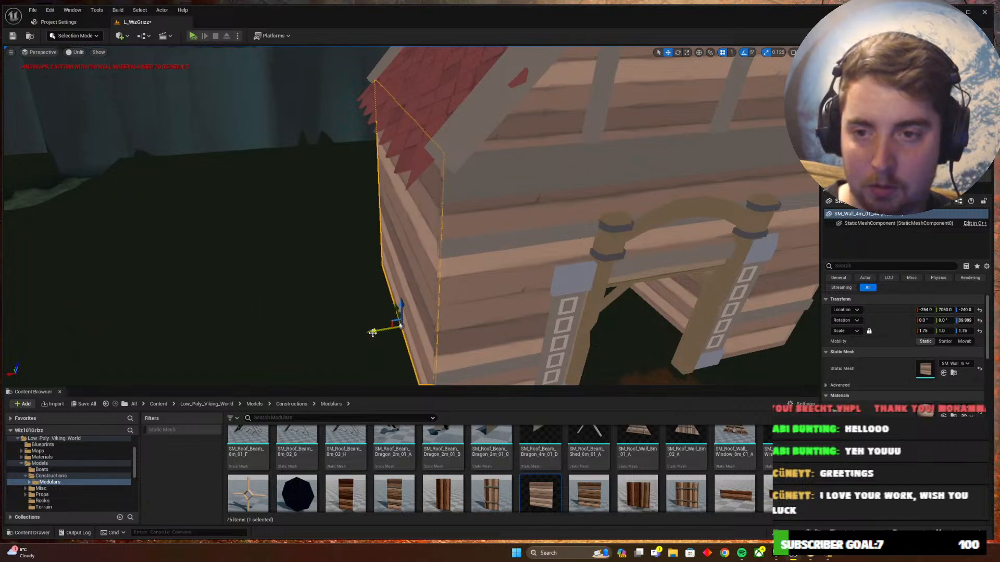
key(Escape)
Shift the new exterior wall to Y 7040 to close the corner gap, then inspect the gatehouse's other corner
right_drag(431, 294, 344, 299)
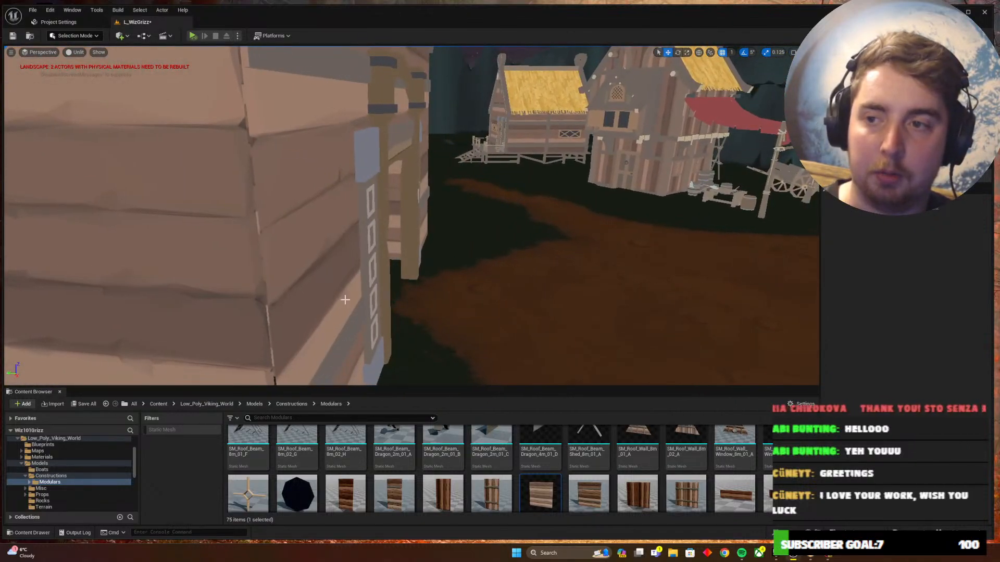
click(242, 271)
right_drag(242, 270, 164, 350)
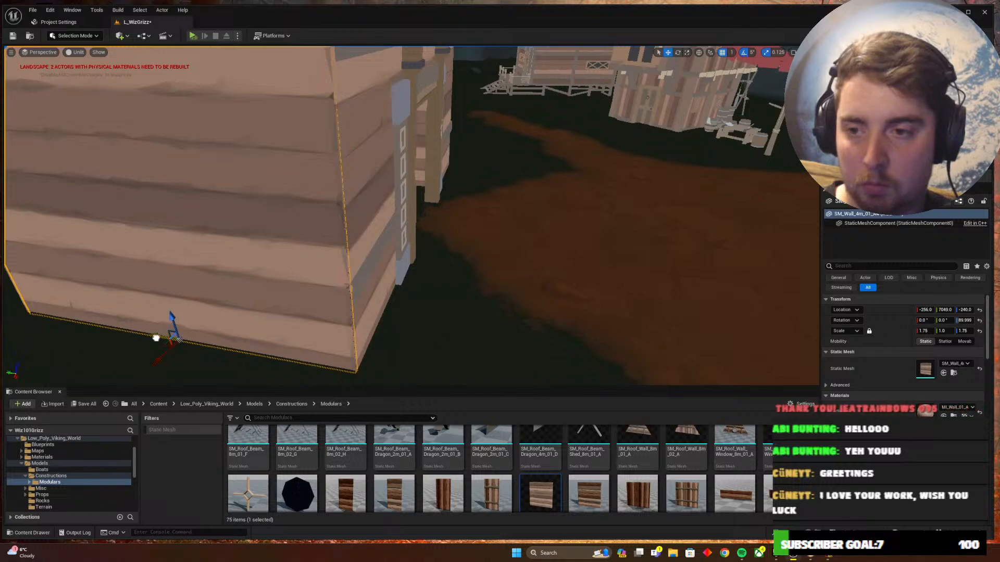
key(Escape)
right_drag(156, 338, 198, 339)
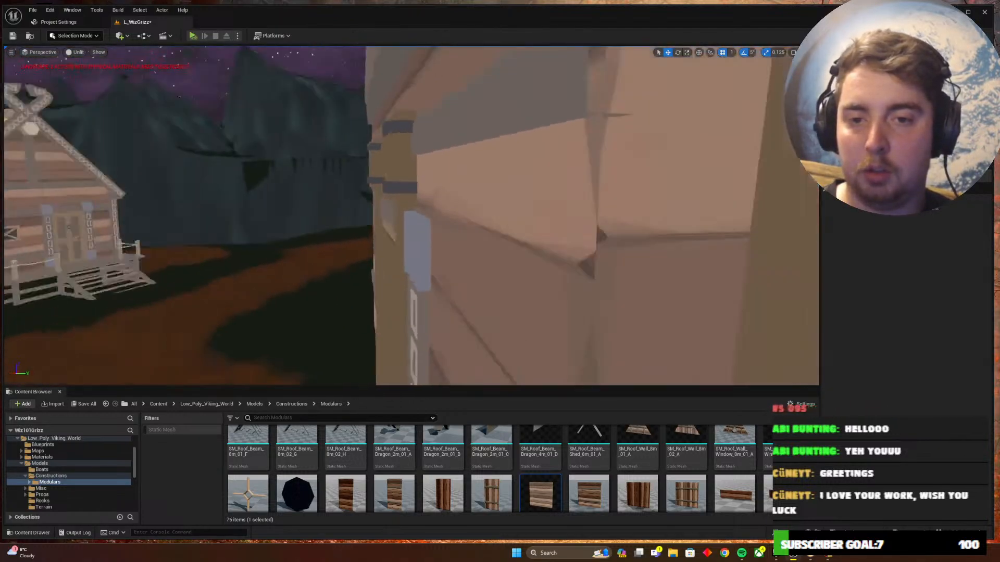
Shift the other exterior side wall of the gatehouse to Y 7040 so its corner closes, and save the level
mouse_move(437, 240)
right_down()
mouse_move(411, 271)
mouse_move(438, 240)
right_up()
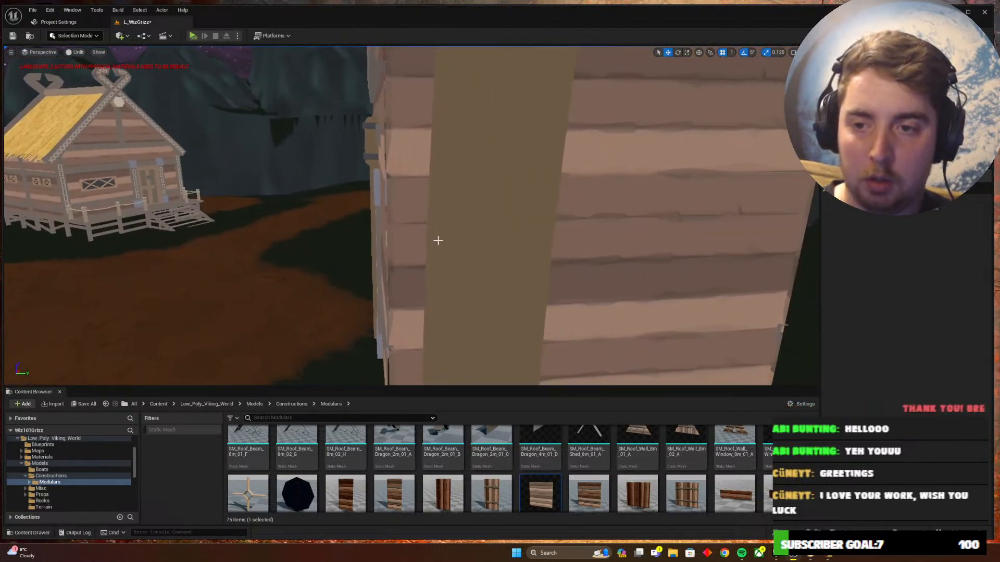
click(407, 228)
key(f)
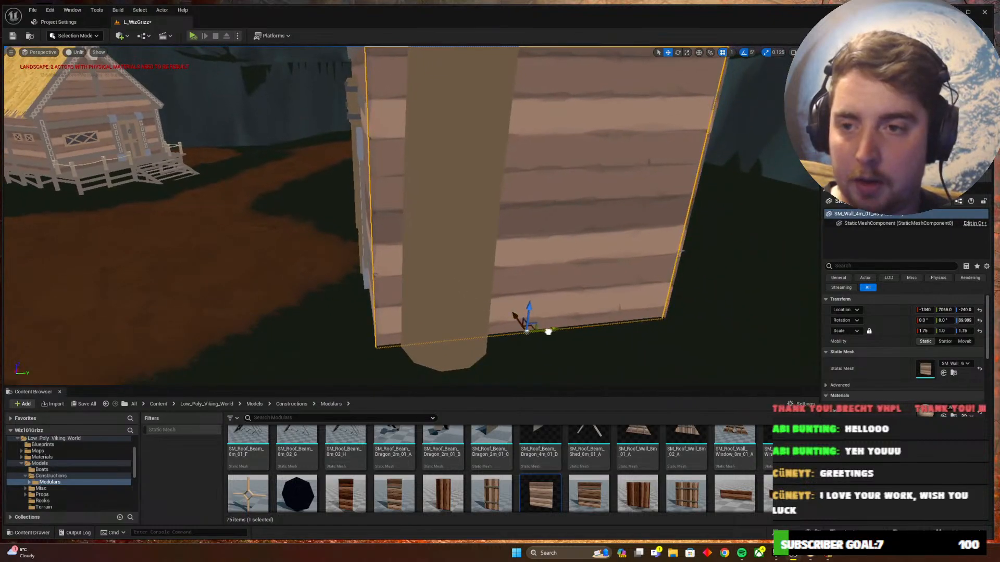
key(Escape)
mouse_move(567, 330)
right_down()
mouse_move(624, 330)
mouse_move(562, 330)
right_up()
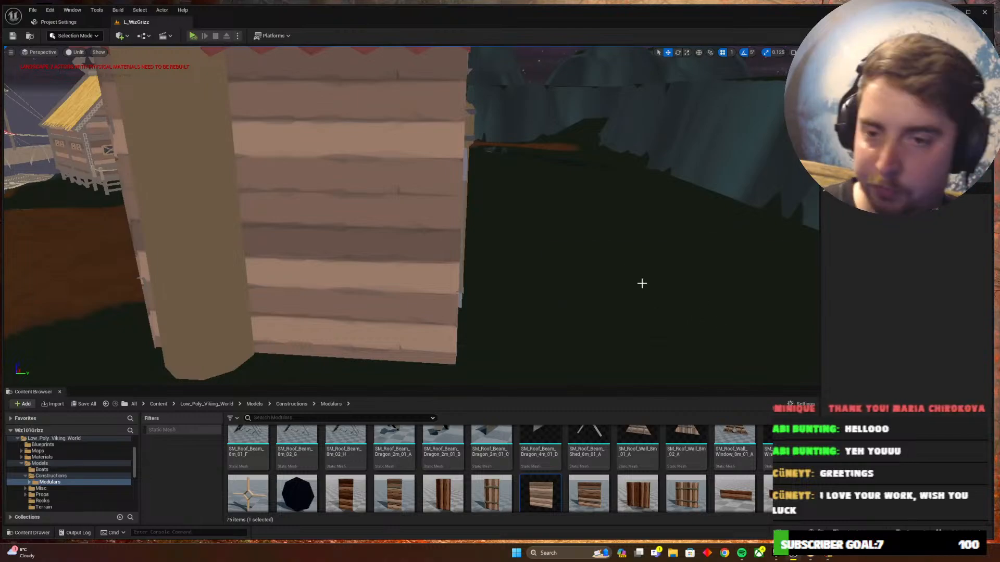
Inspect the gatehouse passage from outside and within, and look through the modular wall meshes for a ceiling piece
right_drag(641, 283, 771, 250)
key(a)
key(w)
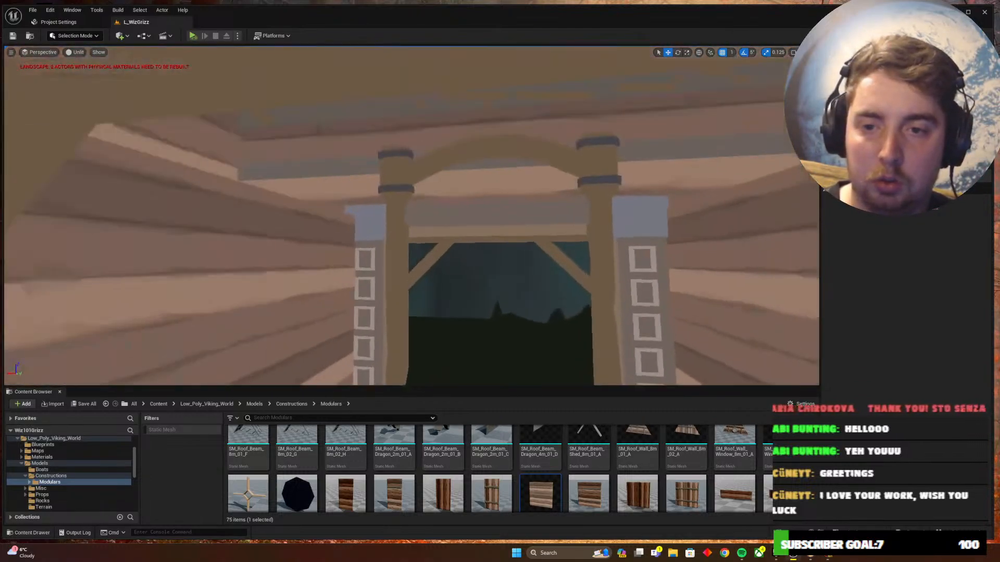
right_drag(538, 261, 520, 303)
key(s)
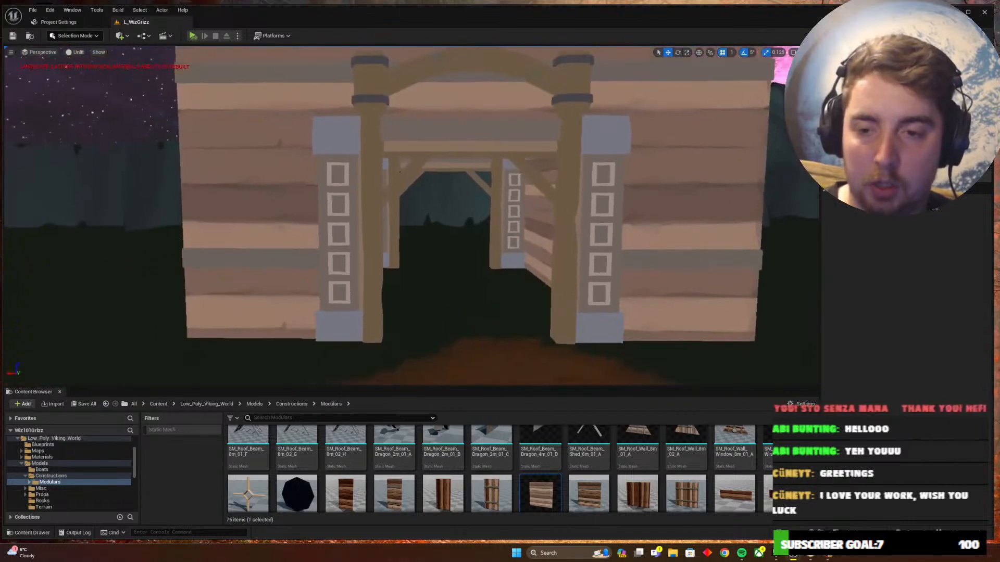
right_drag(609, 316, 622, 300)
key(d)
key(w)
key(s)
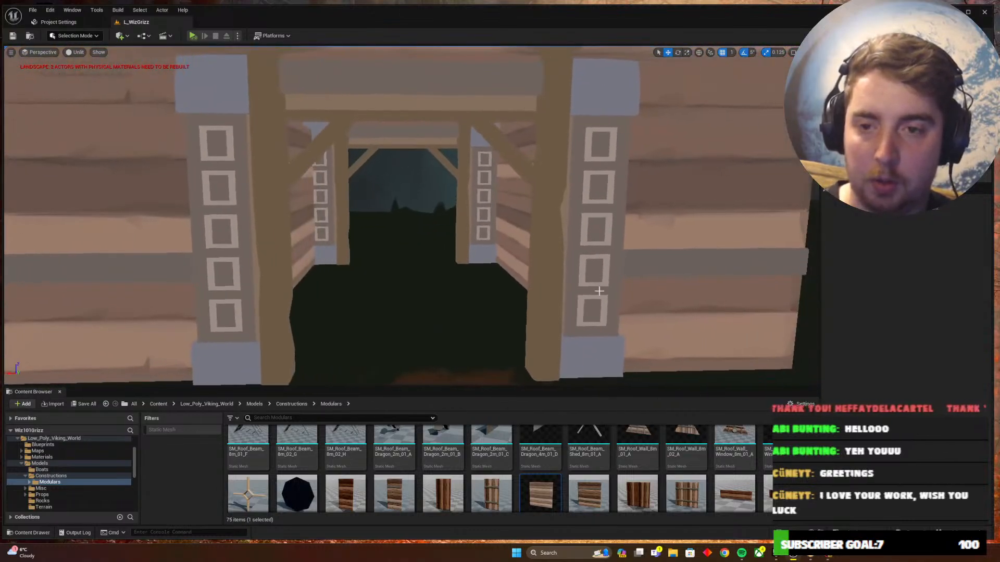
key(w)
right_drag(481, 176, 480, 156)
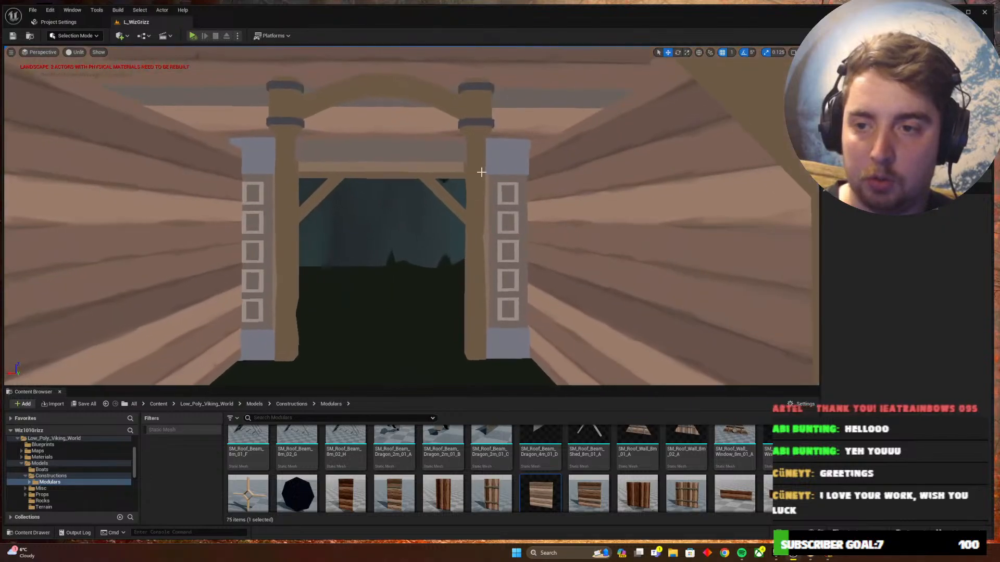
key(w)
right_drag(388, 268, 396, 266)
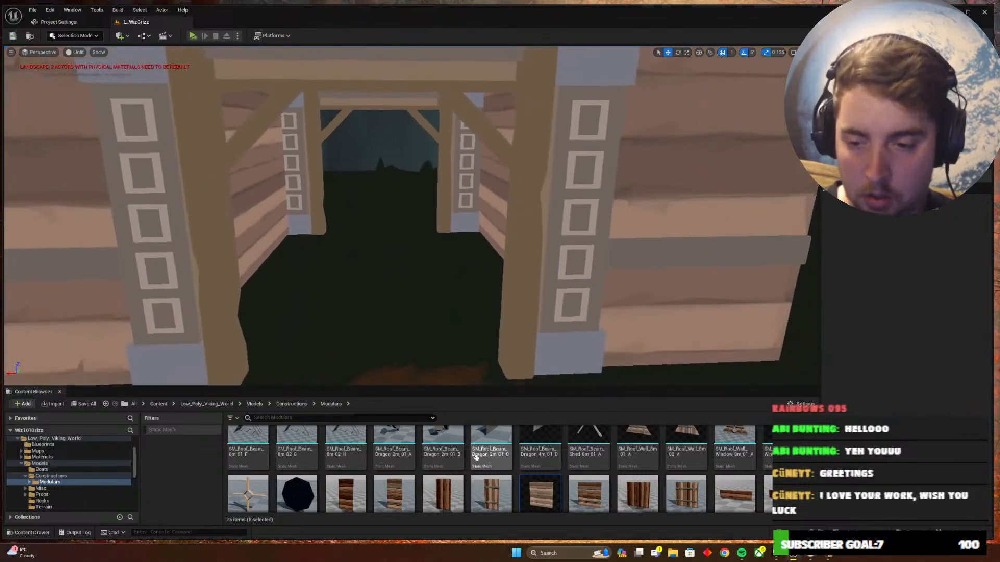
scroll(563, 472, down, 1)
scroll(565, 471, down, 1)
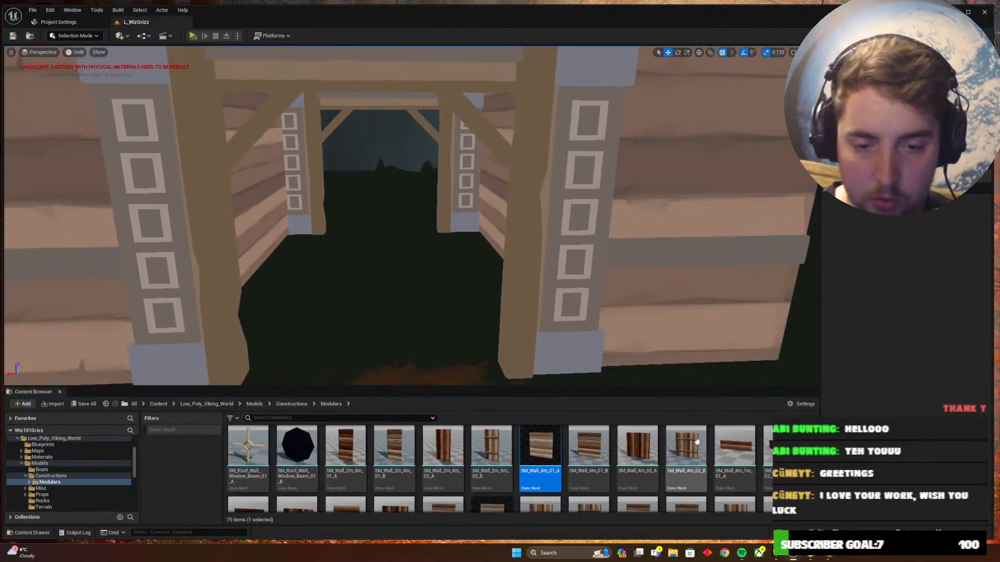
scroll(753, 448, down, 1)
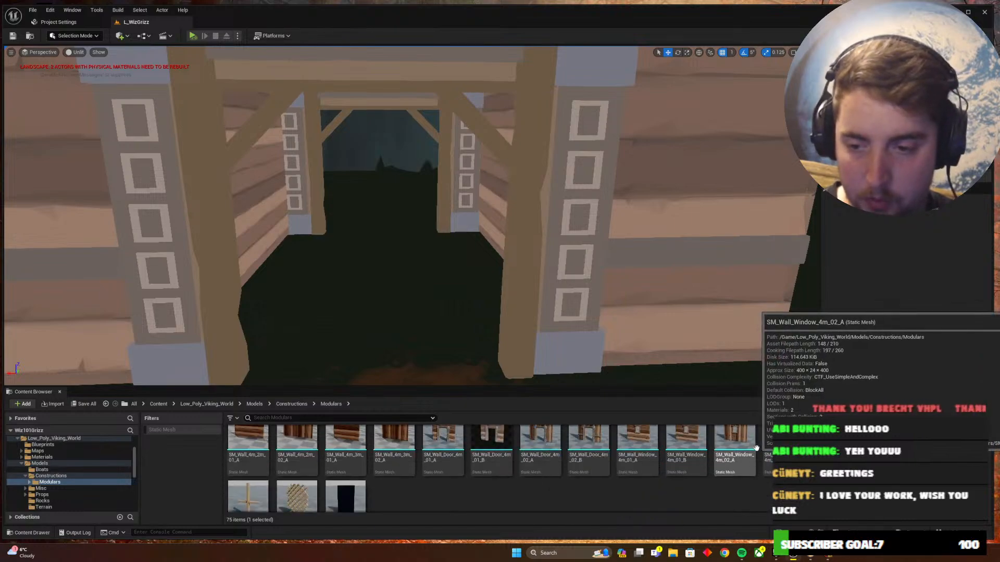
scroll(721, 460, down, 1)
scroll(720, 460, up, 2)
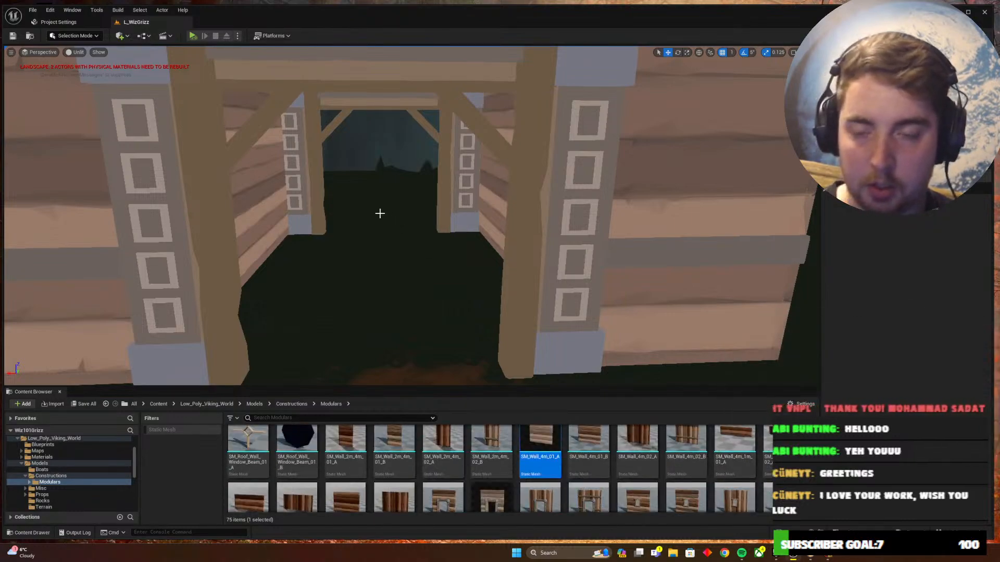
scroll(379, 213, up, 5)
Duplicate the inner passage wall at X -1090 and raise the copy to Z 170
click(597, 211)
scroll(451, 238, down, 4)
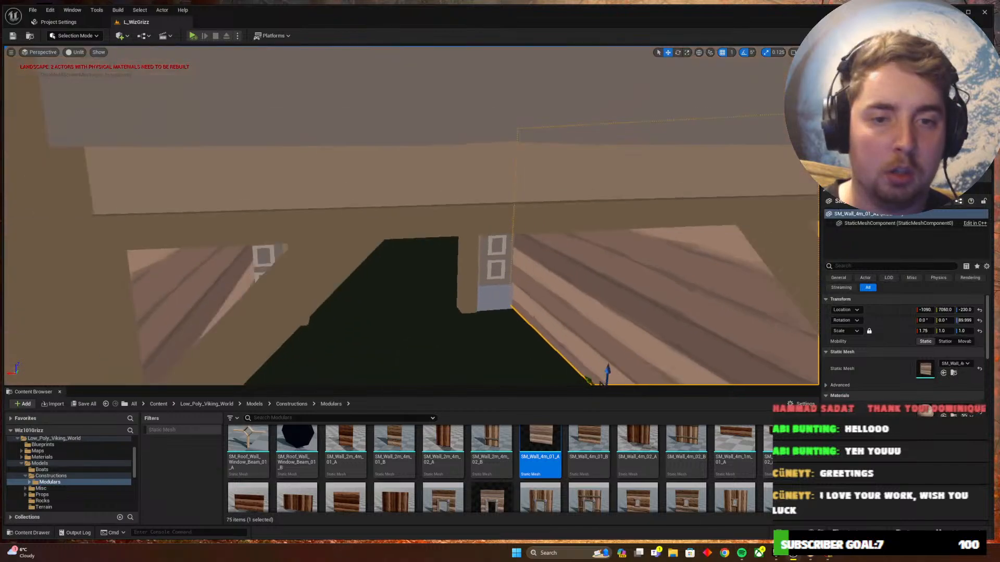
alt+drag(580, 352, 561, 150)
key(w)
mouse_move(539, 176)
right_down()
mouse_move(541, 146)
mouse_move(539, 177)
right_up()
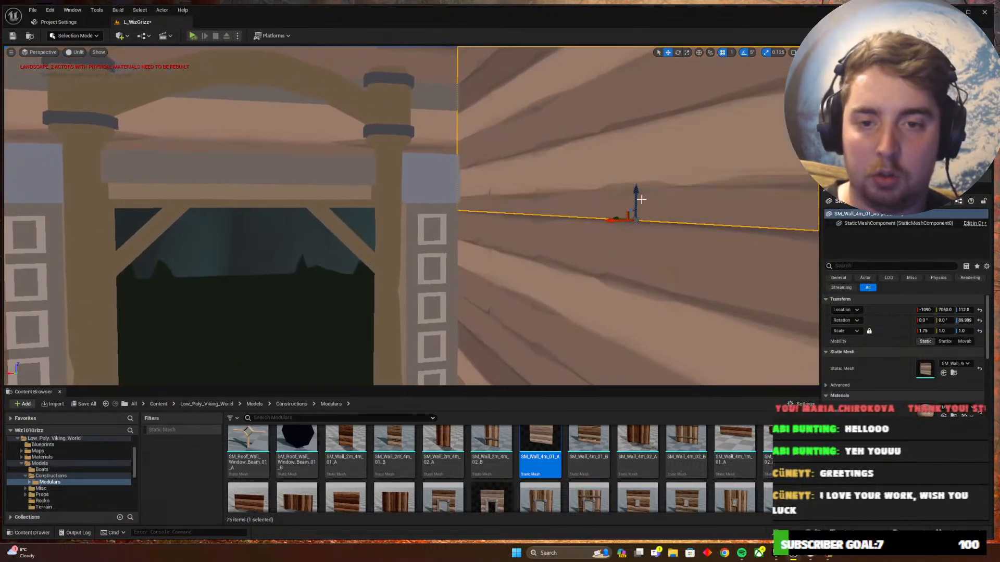
drag(643, 198, 619, 102)
Rotate the raised wall copy -90° to lie flat as the passage ceiling
drag(611, 154, 604, 179)
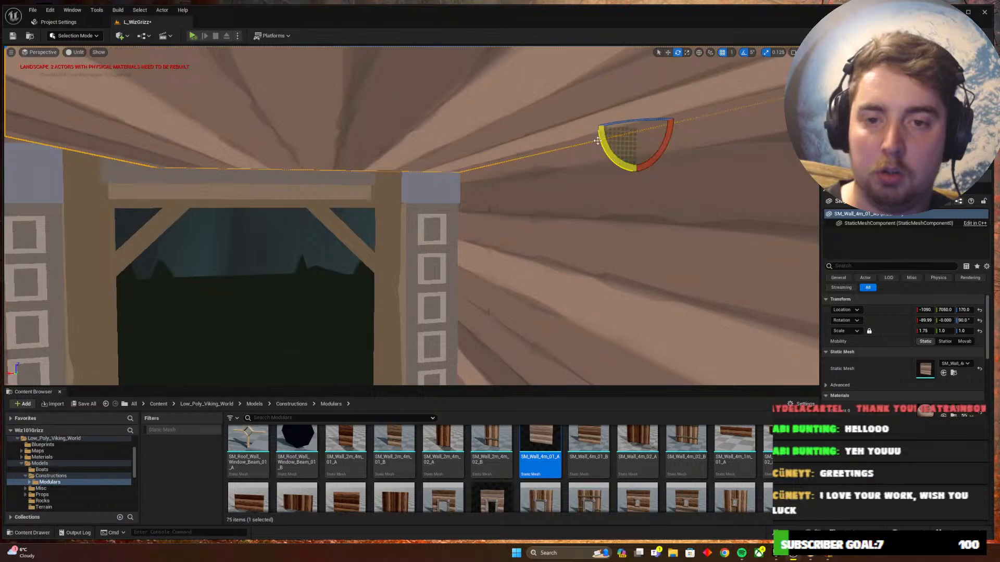
key(e)
right_drag(597, 141, 553, 146)
key(q)
key(e)
key(q)
key(w)
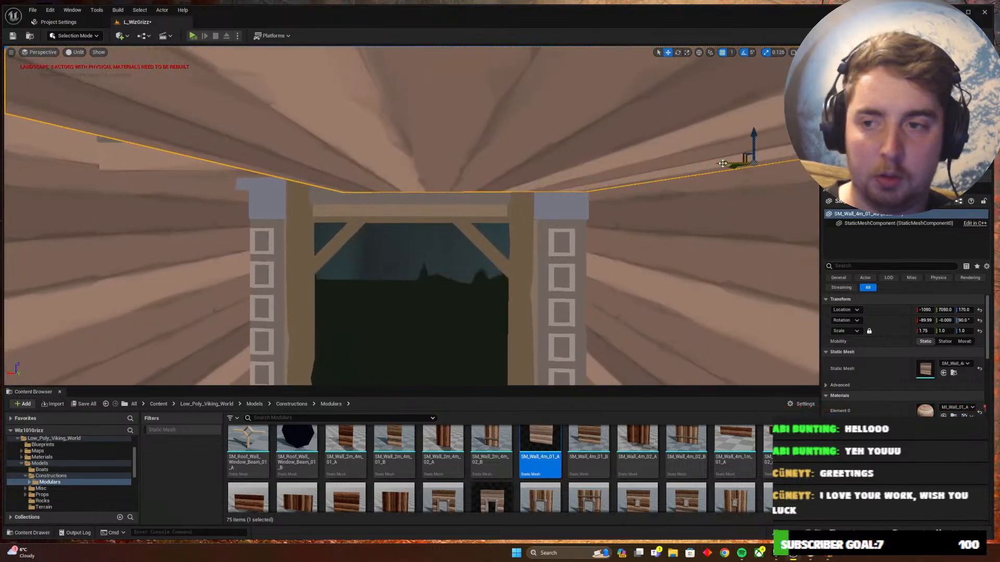
Discard the extra ceiling copy and widen the original ceiling panel, taking its Z scale to 1.375 and fine-tuning it across the passage
drag(722, 164, 506, 167)
key(Delete)
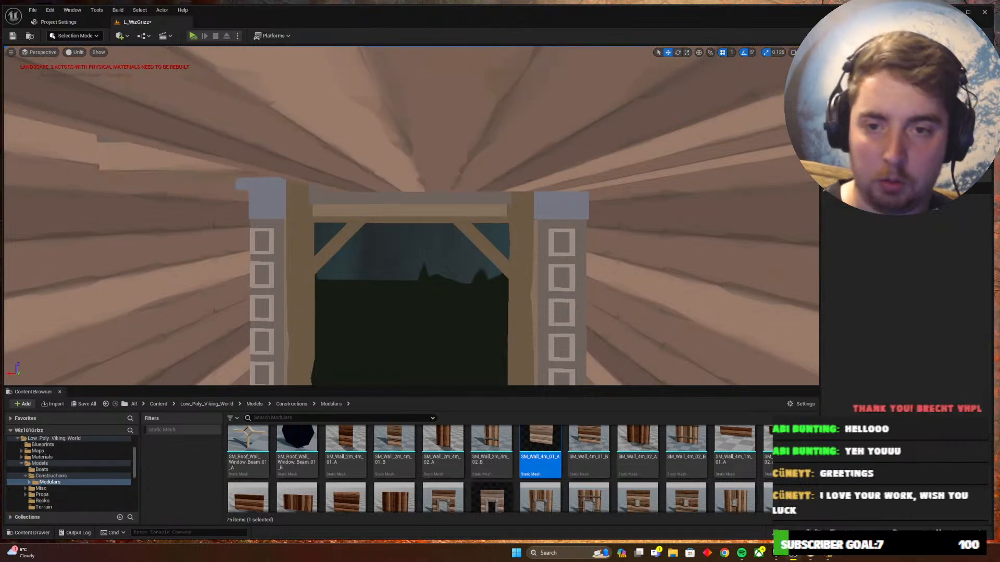
click(519, 169)
key(r)
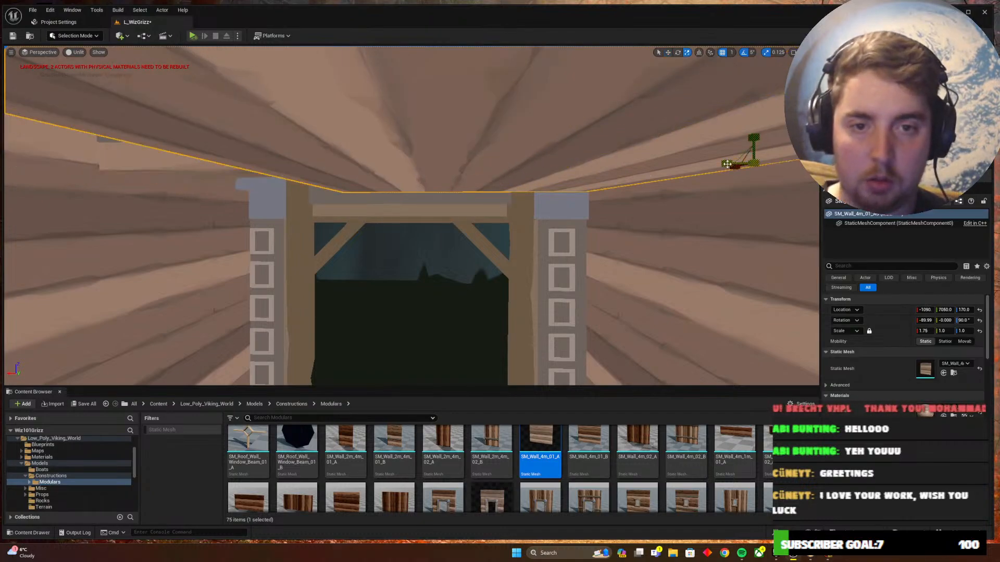
mouse_move(727, 164)
mouse_down()
mouse_move(697, 167)
mouse_move(742, 164)
mouse_move(721, 165)
mouse_up()
key(a)
right_drag(638, 199, 766, 182)
key(d)
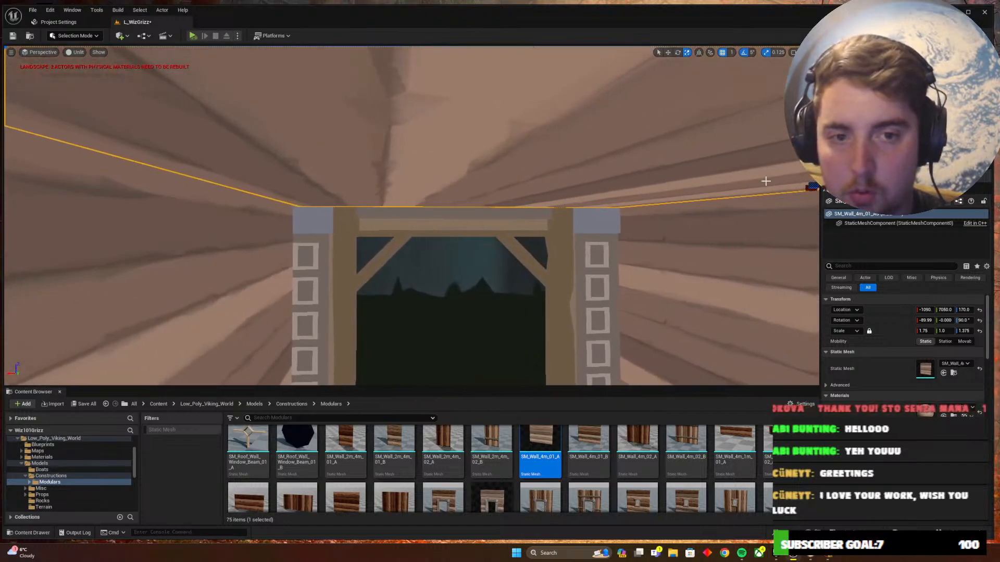
drag(809, 187, 813, 188)
key(Escape)
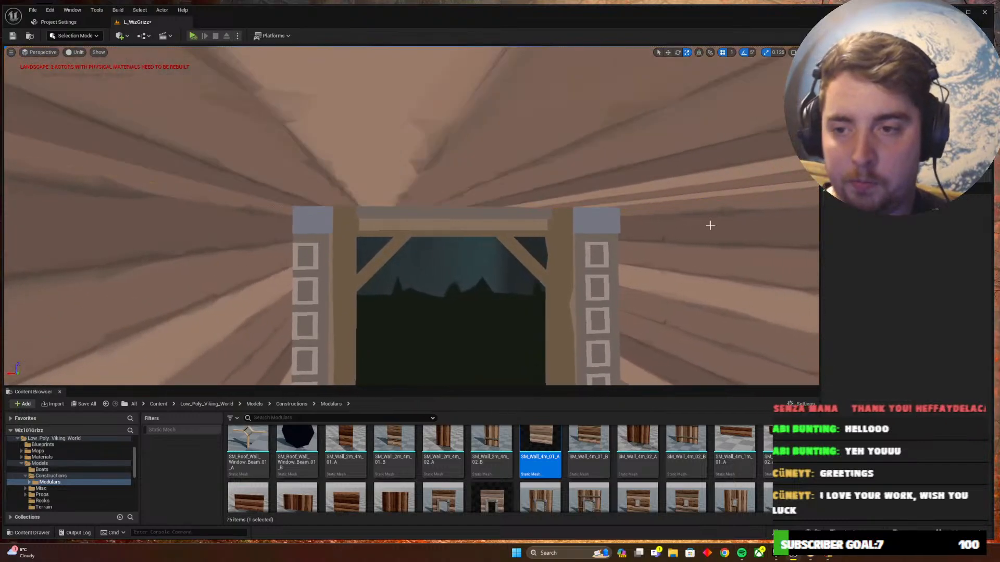
Save the level and check the new passage ceiling from the gatehouse front and from inside
right_drag(709, 223, 708, 182)
key(q)
key(s)
mouse_move(627, 223)
right_down()
mouse_move(640, 270)
mouse_move(626, 223)
right_up()
key(ctrl+s)
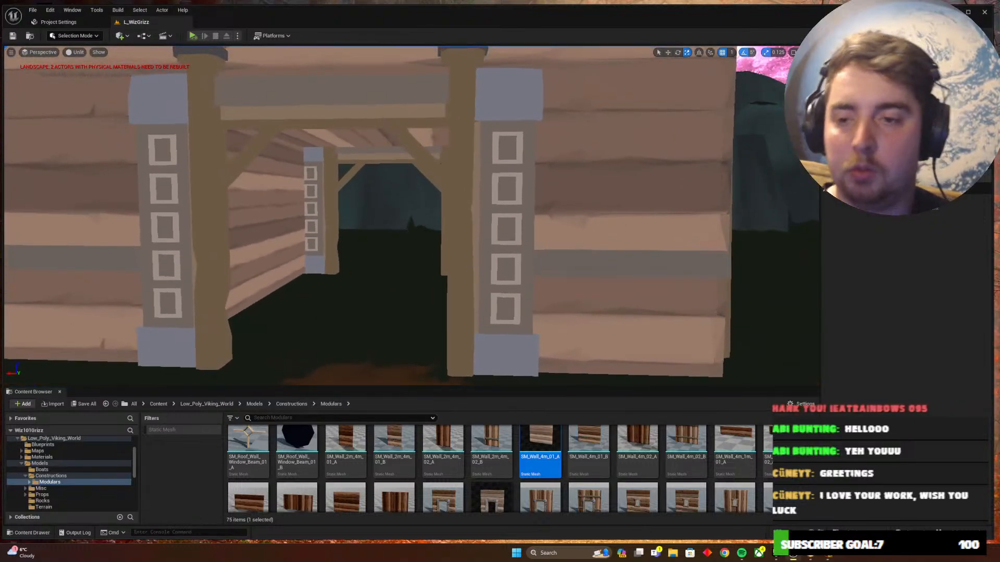
key(s)
right_drag(462, 271, 453, 292)
key(w)
key(s)
right_drag(396, 266, 375, 242)
key(w)
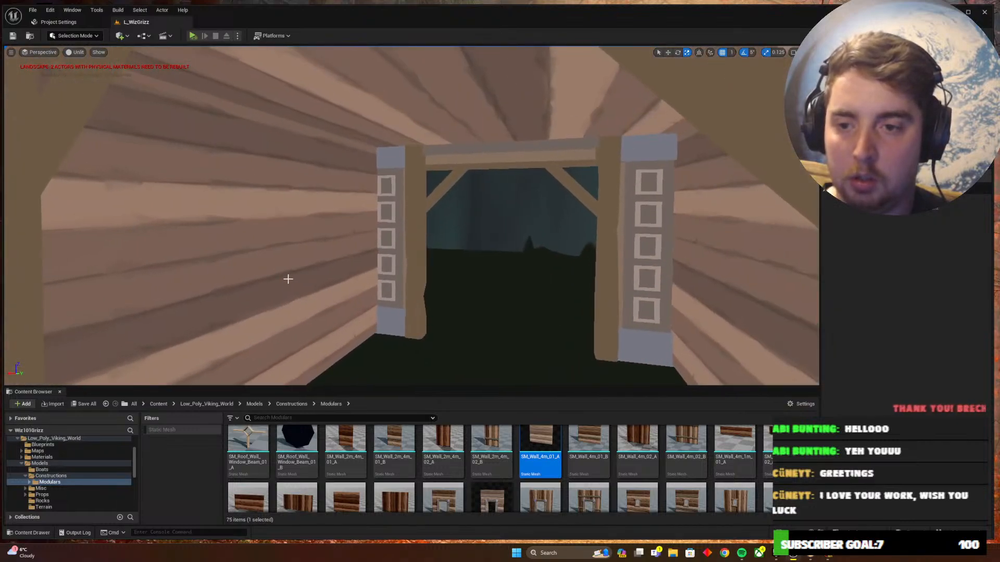
Select the gatehouse's inner walls, ceiling, far arch frame, exterior walls and roof pieces together
click(288, 279)
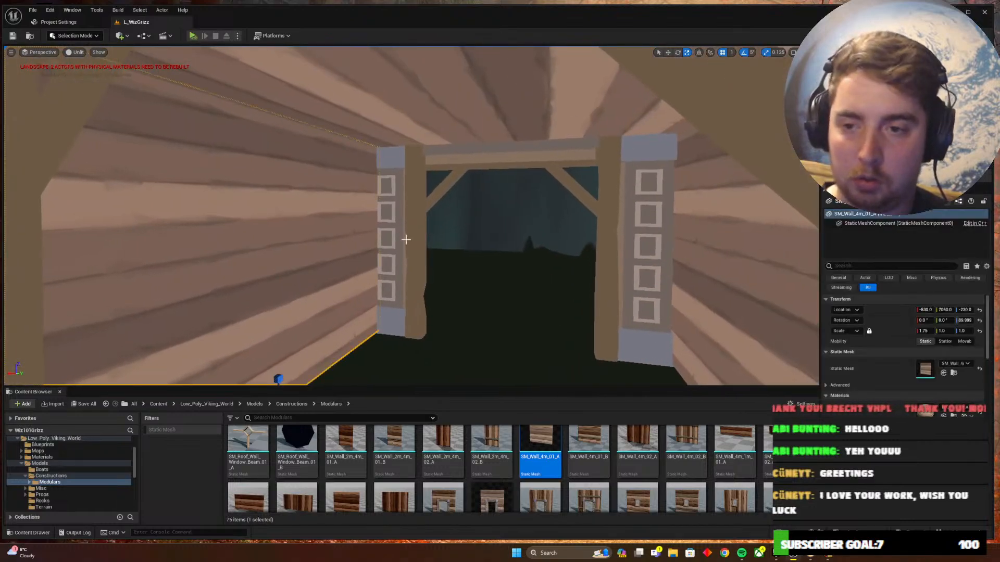
ctrl+click(418, 206)
ctrl+click(373, 122)
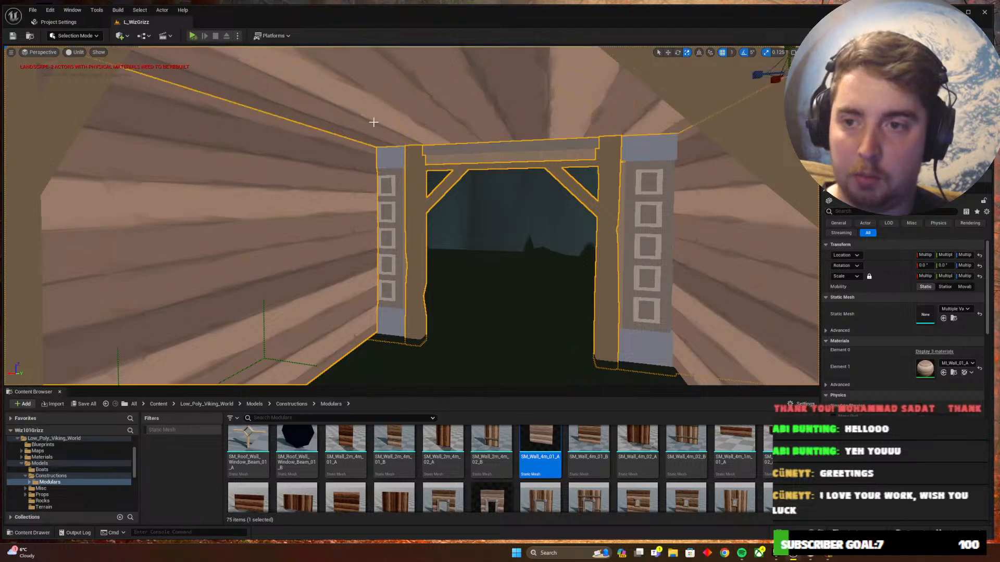
key(s)
right_drag(660, 279, 651, 203)
ctrl+click(422, 196)
key(a)
right_drag(444, 182, 416, 174)
key(s)
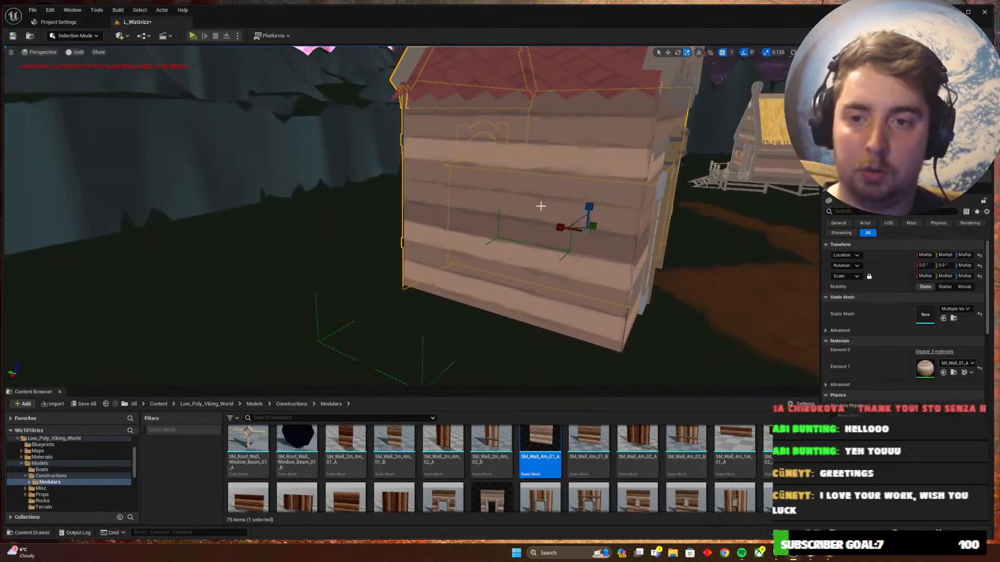
ctrl+click(539, 196)
ctrl+click(578, 58)
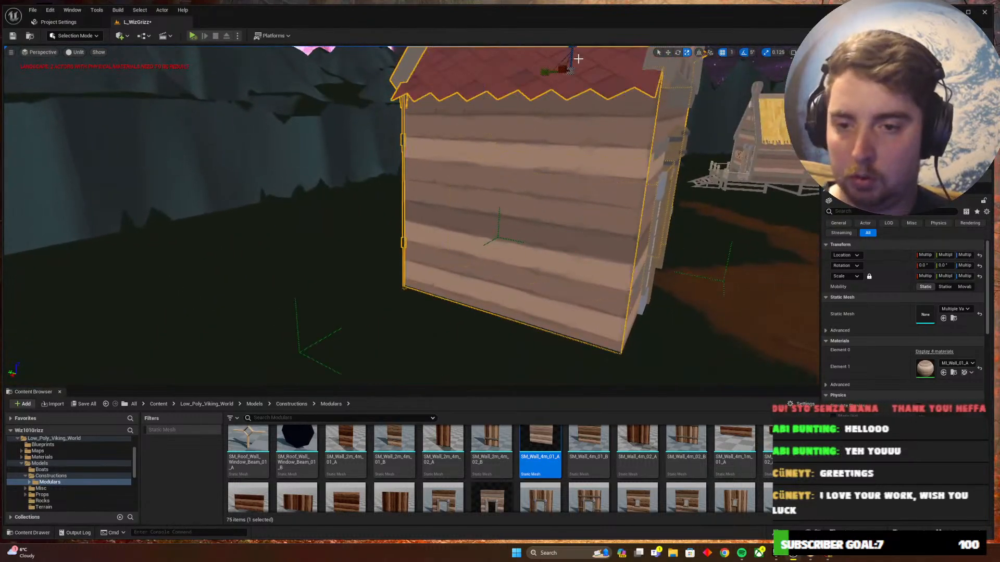
key(d)
right_drag(513, 191, 385, 218)
key(s)
key(w)
Place the SM_Roof_Beam_Dragon_2m_01_A mesh on the gate arch and rotate it 180° to face outward
scroll(526, 473, up, 3)
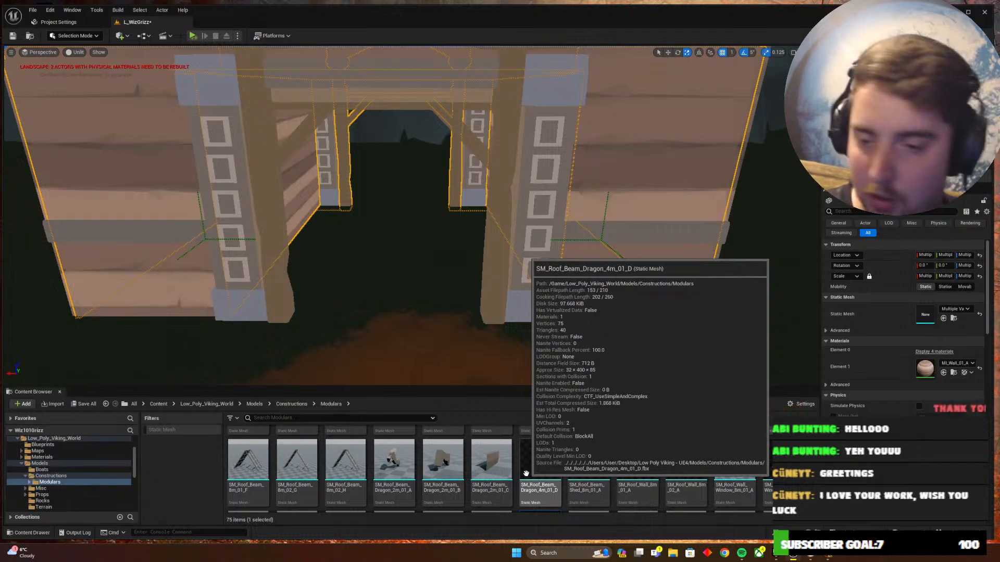
key(s)
right_drag(493, 346, 497, 325)
key(w)
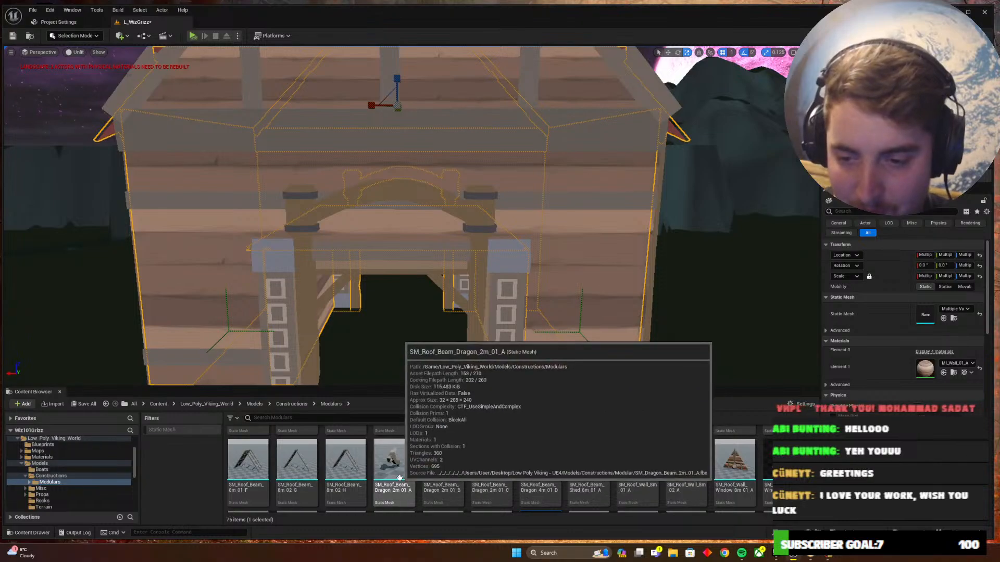
drag(405, 505, 426, 225)
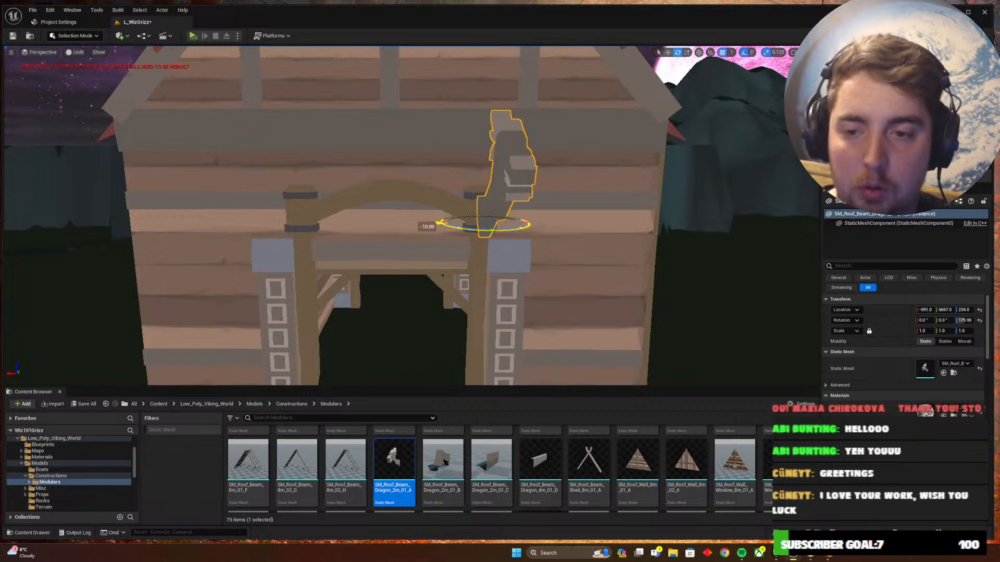
key(a)
right_drag(461, 229, 555, 260)
key(Escape)
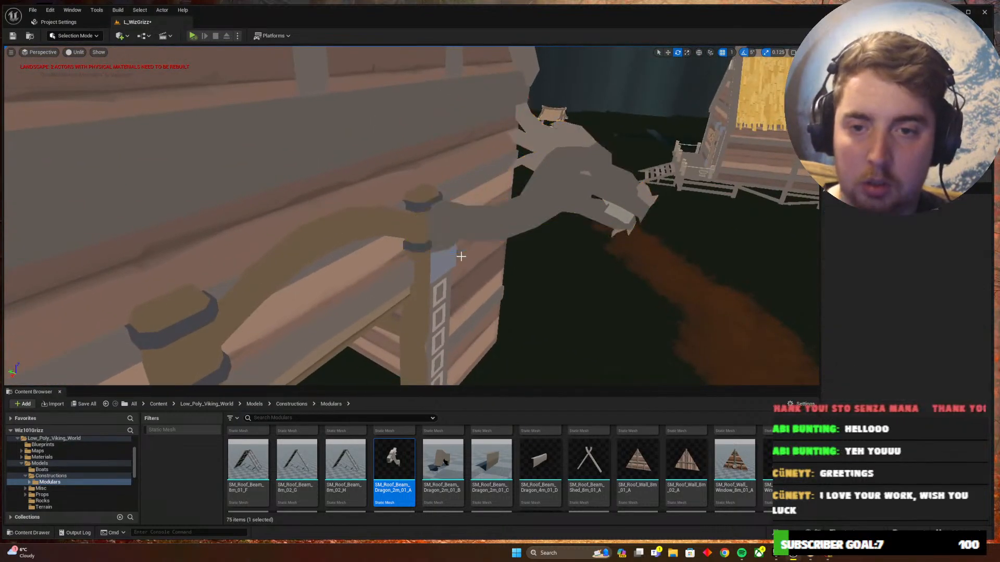
Scale the dragon-head beam uniformly to 0.75 and fit it to the arch post at about X -988, Y 6676, Z 230
click(493, 237)
key(r)
drag(438, 237, 431, 208)
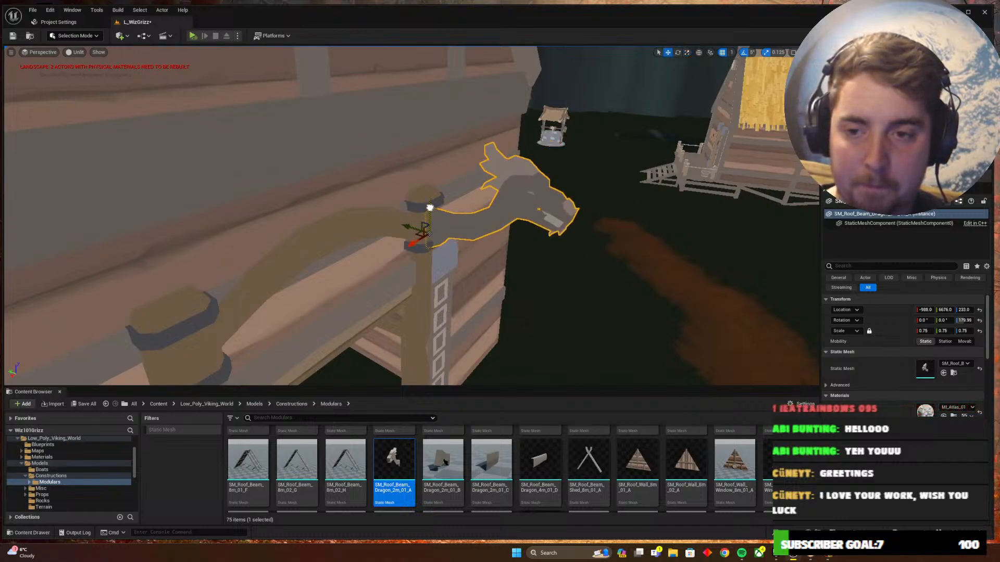
key(Escape)
key(s)
mouse_move(427, 242)
right_down()
mouse_move(411, 237)
mouse_move(407, 247)
mouse_move(427, 243)
right_up()
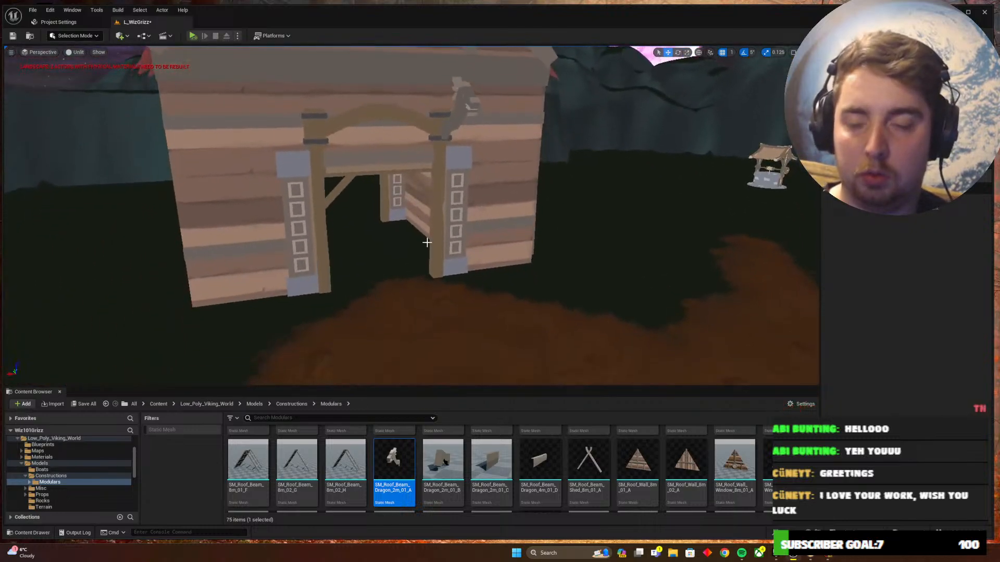
Check the reference gate in the Wizard101 game, return to Unreal Editor and delete the dragon-head beam from the arch
key(alt+Tab)
mouse_move(620, 404)
right_down()
mouse_move(611, 338)
mouse_move(614, 406)
right_up()
key(Escape)
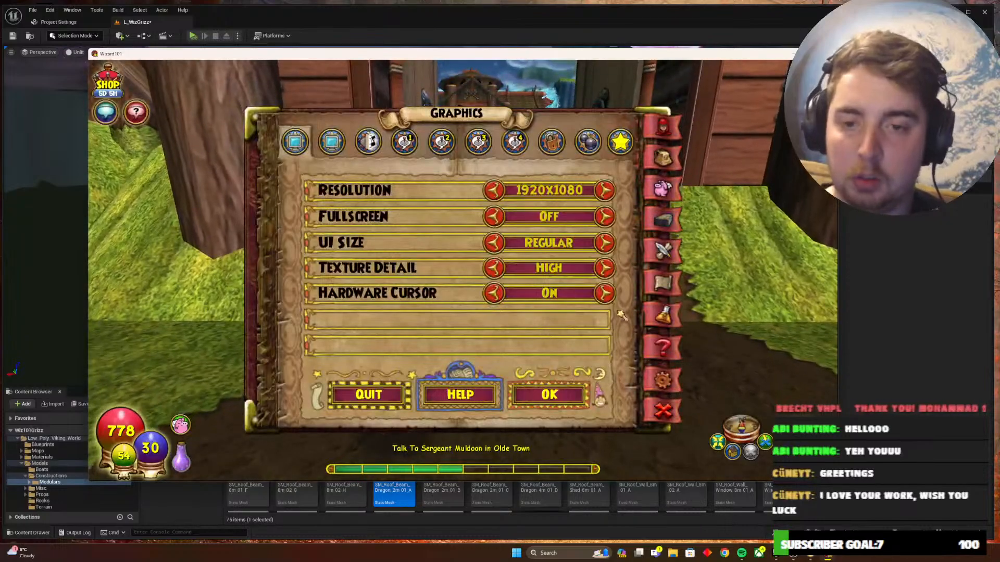
click(663, 412)
key(alt+Tab)
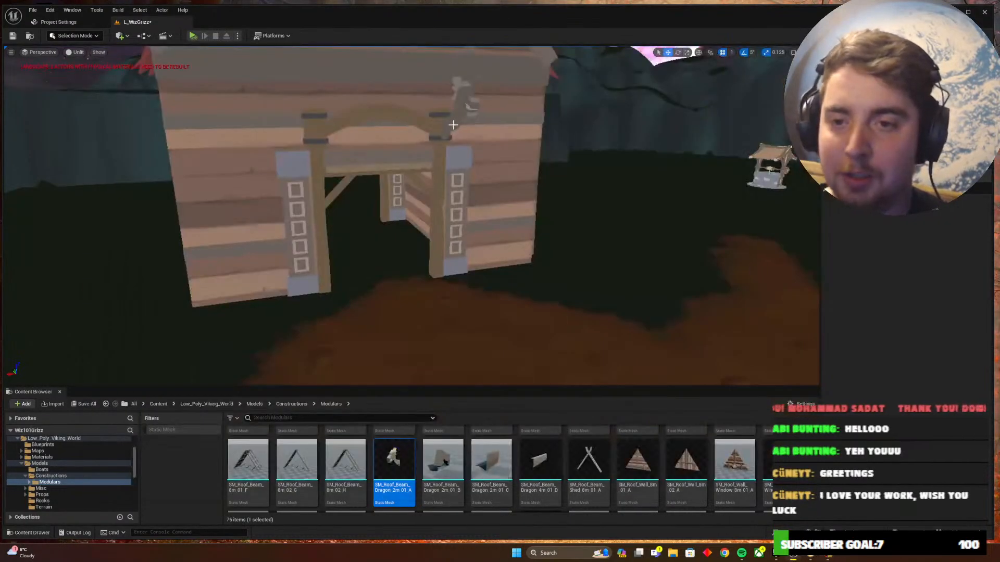
click(456, 124)
key(Delete)
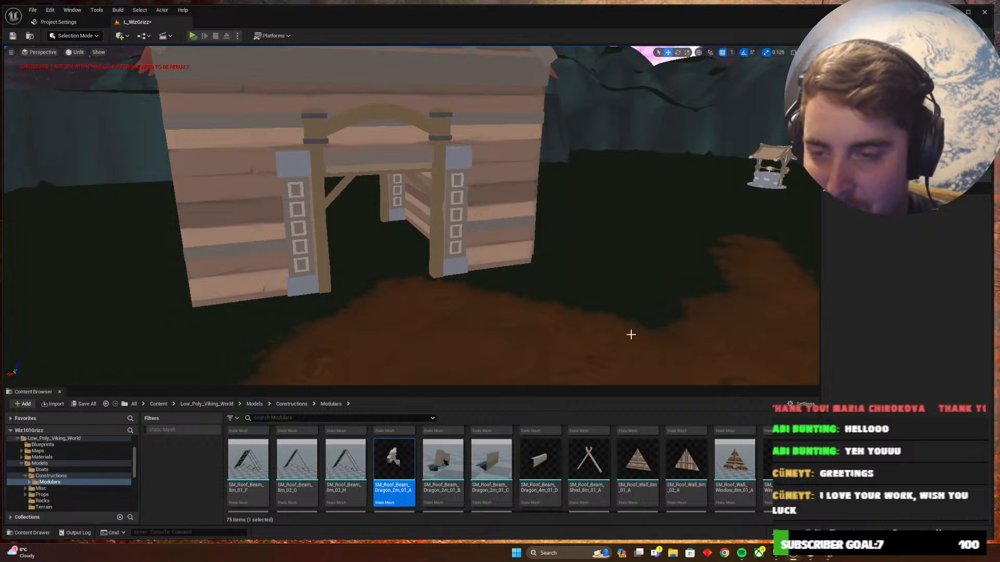
Check the reference gate in the Wizard101 game, return to Unreal Editor and place the SM_Door_02 mesh in front of the gatehouse
key(s)
mouse_move(631, 335)
right_down()
mouse_move(619, 265)
mouse_move(627, 317)
right_up()
key(w)
scroll(566, 462, down, 3)
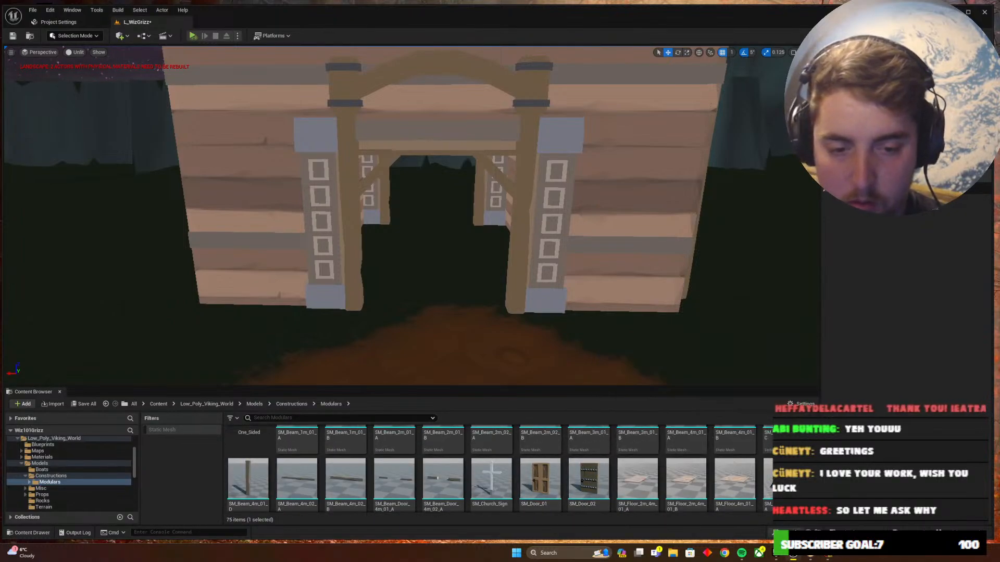
click(827, 555)
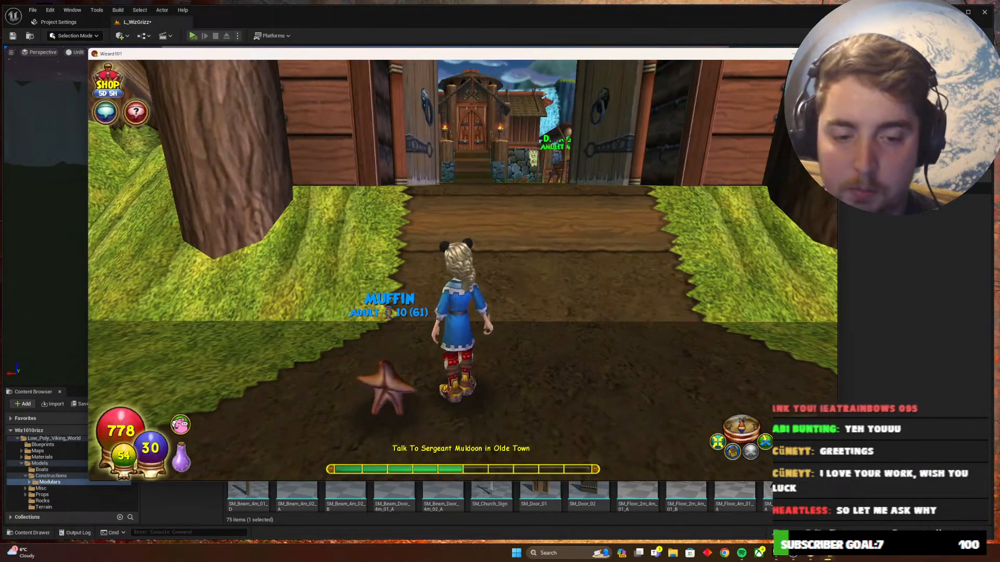
click(799, 556)
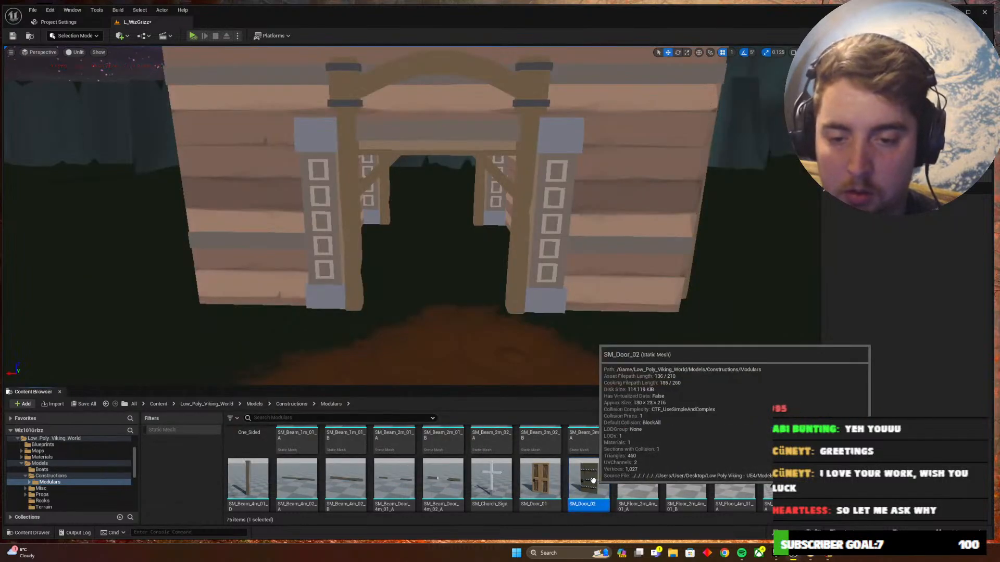
drag(594, 487, 492, 332)
scroll(495, 377, up, 1)
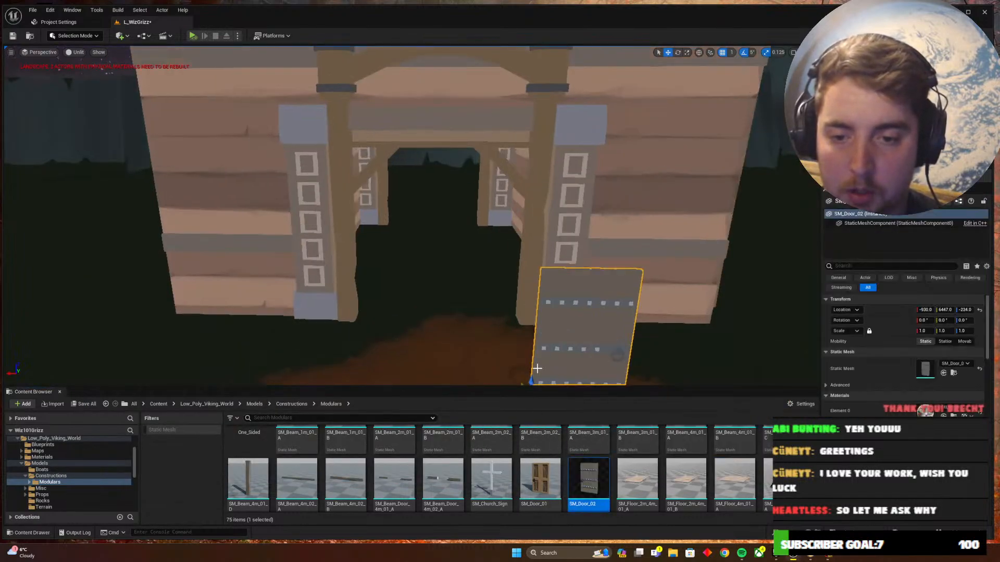
Move the door against the arch's left post at about X -634, Y 6693, Z -234
key(s)
right_drag(498, 320, 506, 334)
key(w)
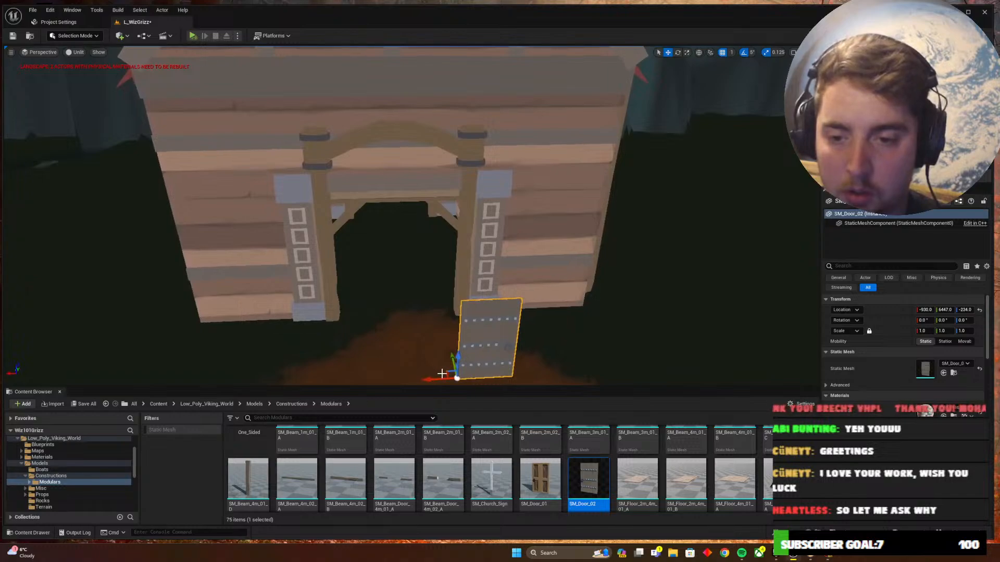
drag(444, 372, 330, 313)
mouse_move(442, 343)
right_down()
mouse_move(442, 333)
mouse_move(446, 341)
right_up()
key(d)
key(w)
key(a)
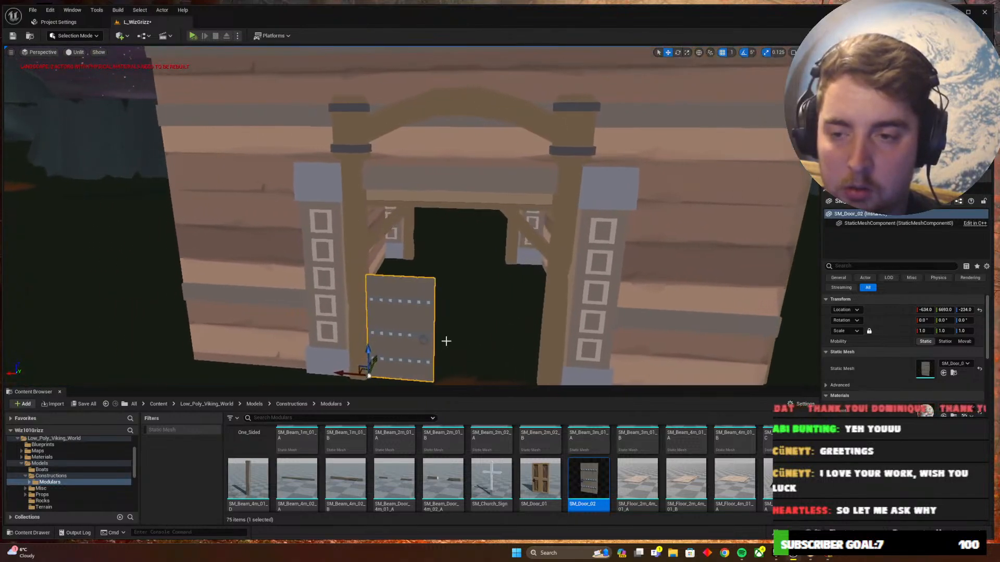
Check the reference doors in Wizard101, return to Unreal Editor and scale the door to 1.375 in X and 1.625 in Z
click(827, 555)
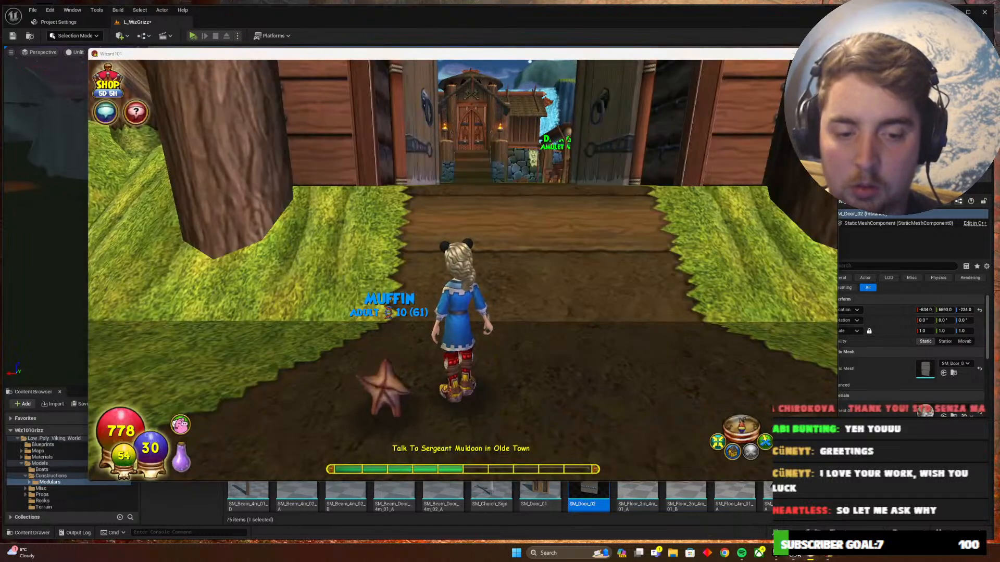
key(alt+Tab)
mouse_move(430, 336)
right_down()
mouse_move(421, 302)
mouse_move(406, 296)
mouse_move(416, 337)
right_up()
key(r)
drag(408, 298, 407, 292)
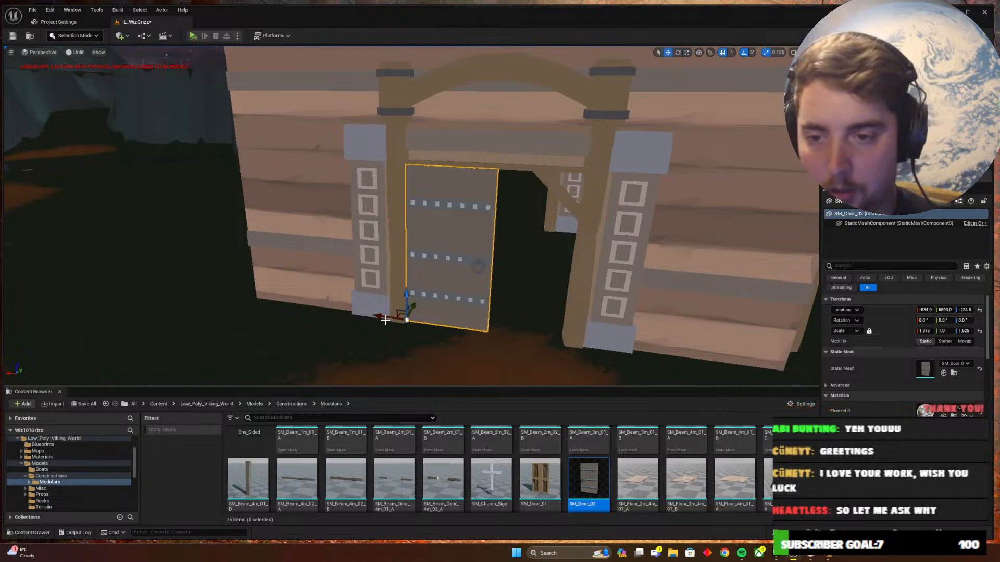
Duplicate the door to the opposite post at X -967, rotated 180°, and narrow both doors to an X scale of 1.25
alt+drag(386, 319, 622, 359)
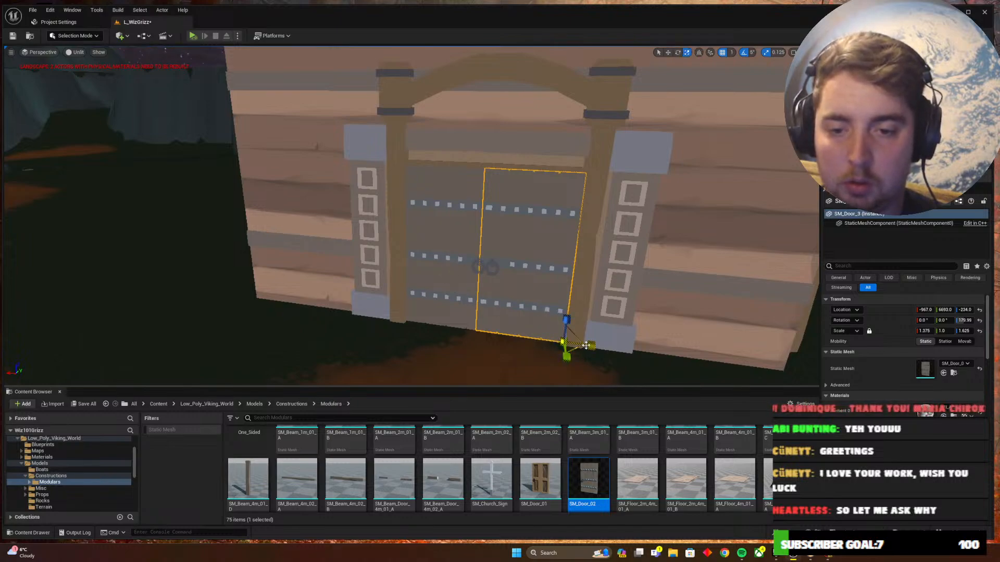
click(442, 312)
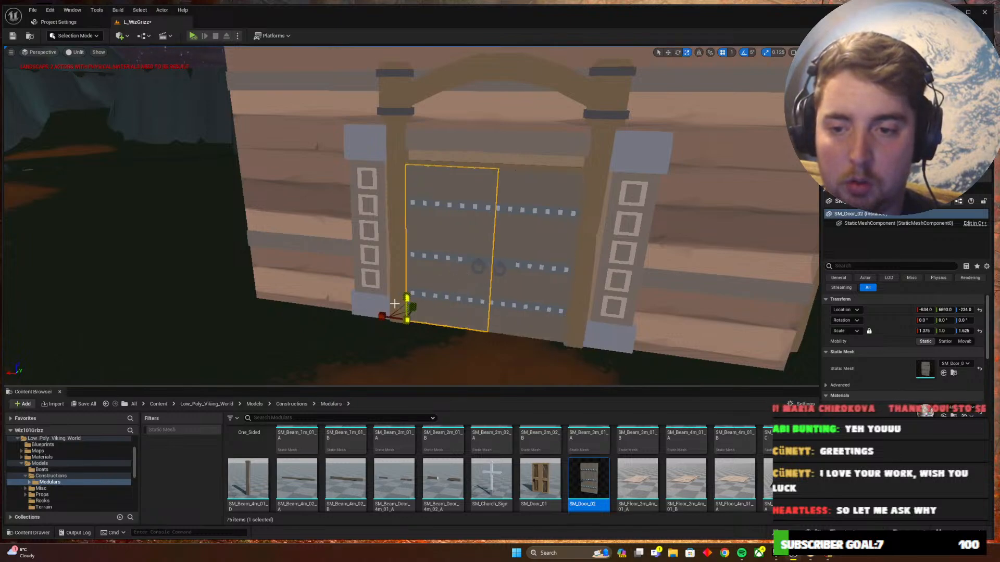
drag(379, 316, 382, 316)
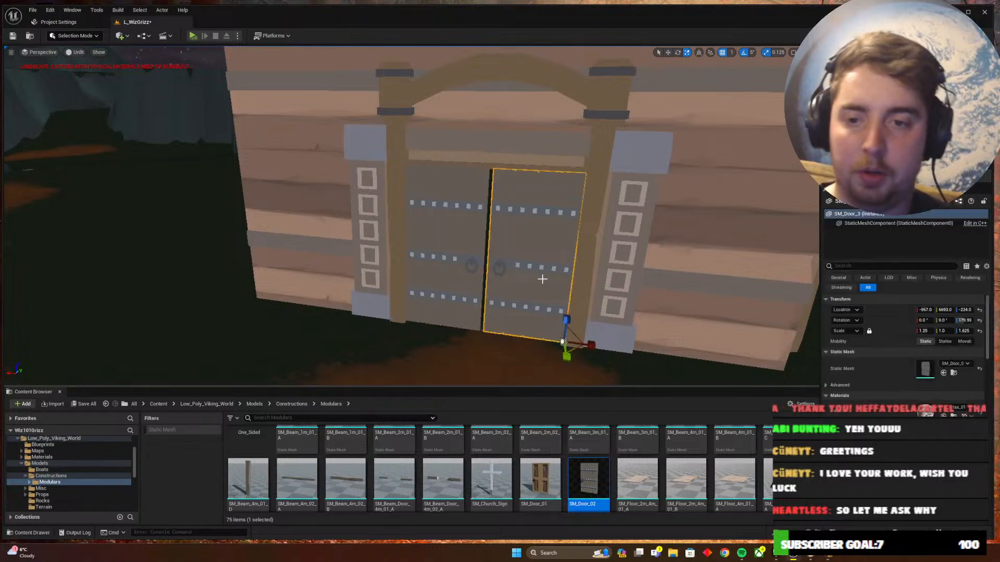
Swing both doors inward by 85° and move the left door deeper into the passage to Y 6777
drag(550, 362, 515, 359)
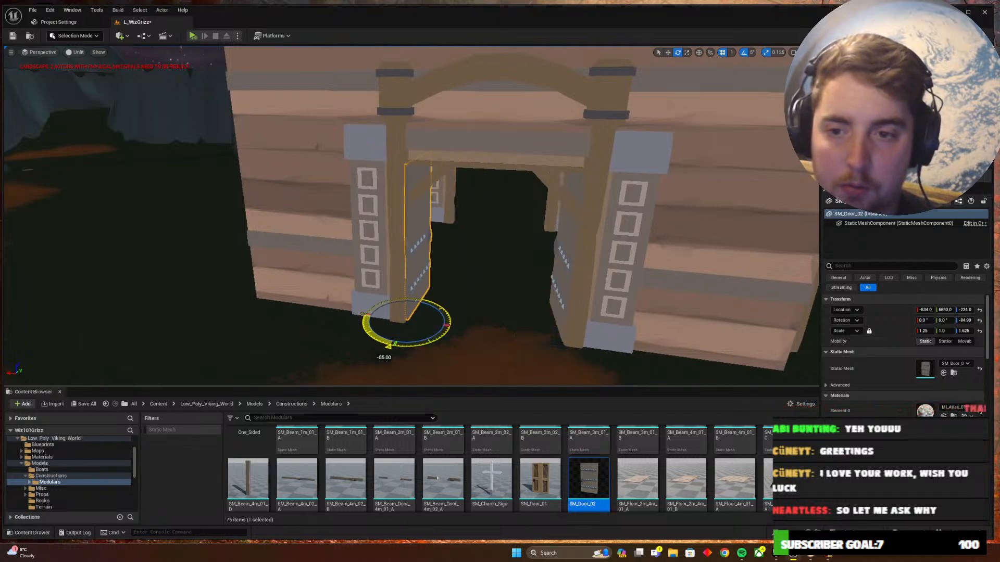
key(Escape)
right_drag(490, 297, 330, 289)
click(330, 288)
key(w)
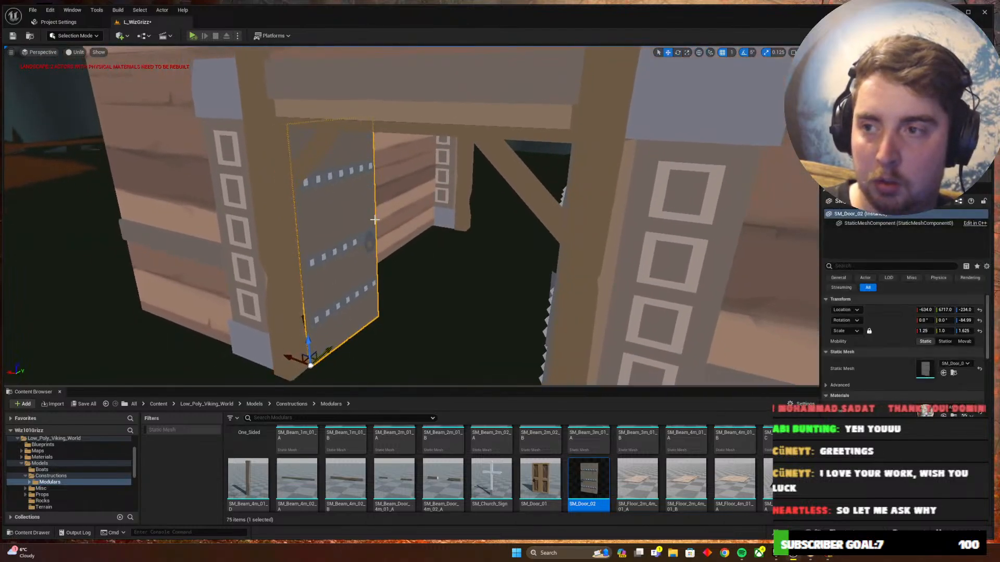
Move the right door back behind its arch post to Y 6714
right_drag(374, 219, 438, 239)
click(463, 320)
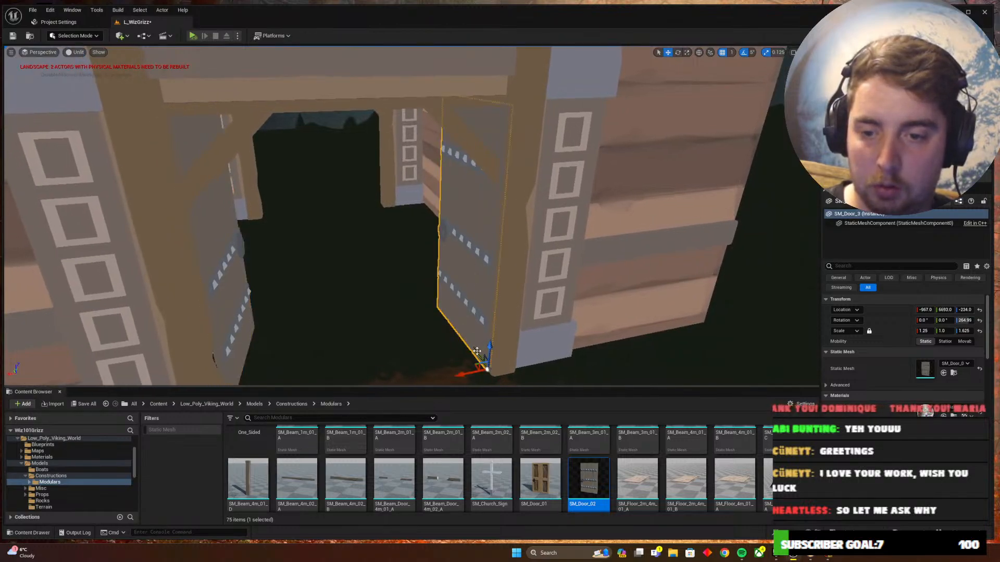
mouse_move(468, 344)
right_down()
mouse_move(458, 339)
mouse_move(485, 341)
mouse_move(461, 338)
right_up()
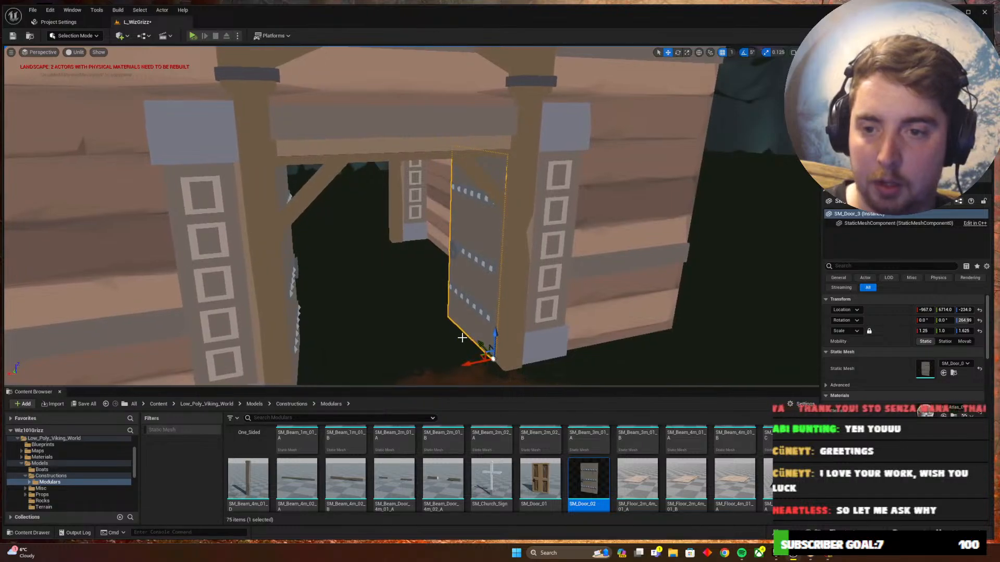
Examine the open gate doors up close in Wizard101 and compare them with the gatehouse doors in Unreal Editor
click(852, 559)
key(w)
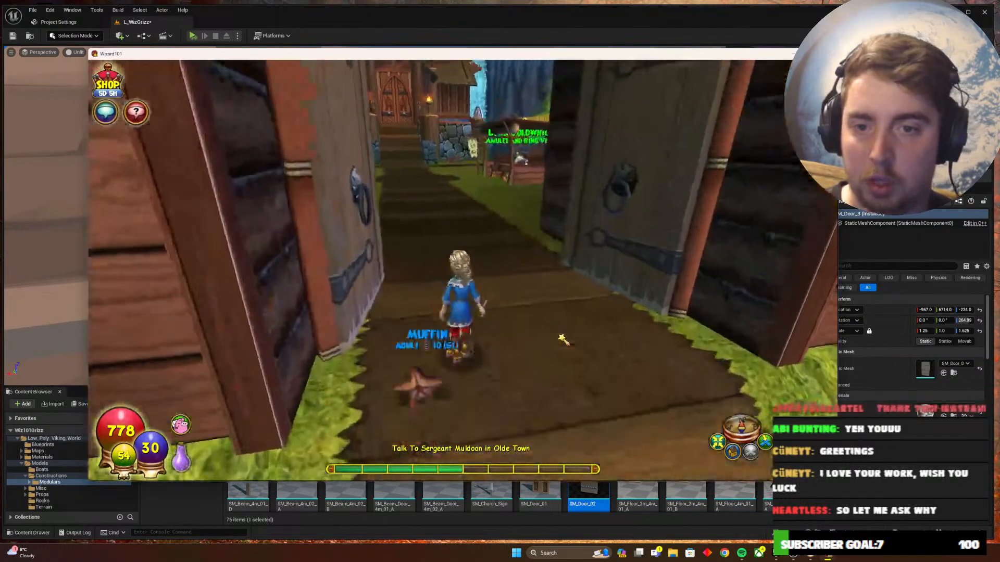
key(Escape)
key(Escape)
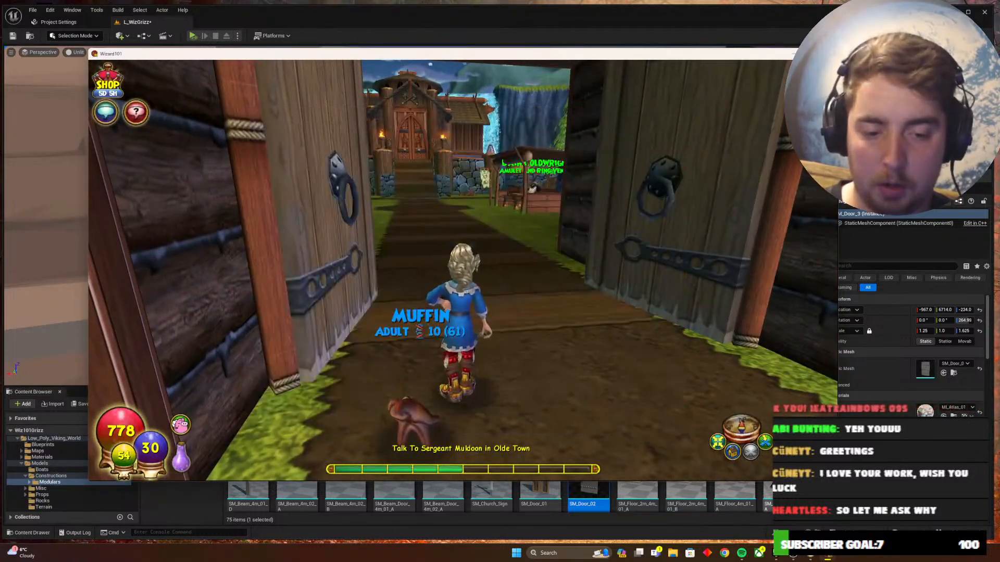
key(alt+Tab)
mouse_move(448, 250)
right_down()
mouse_move(469, 247)
mouse_move(458, 229)
mouse_move(453, 245)
mouse_move(443, 239)
right_up()
key(s)
key(w)
key(w)
key(s)
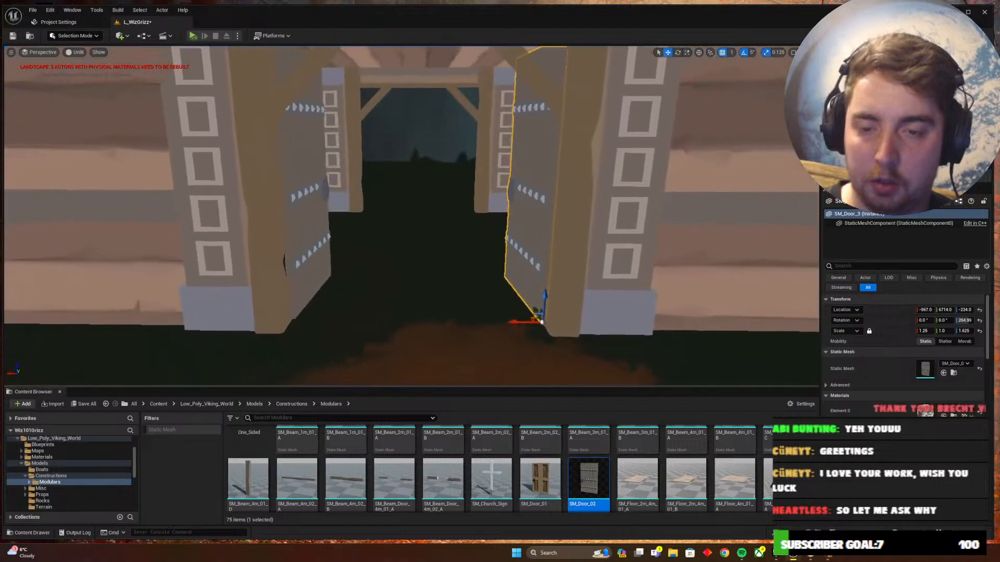
right_drag(583, 339, 585, 321)
key(s)
key(a)
right_drag(489, 179, 505, 186)
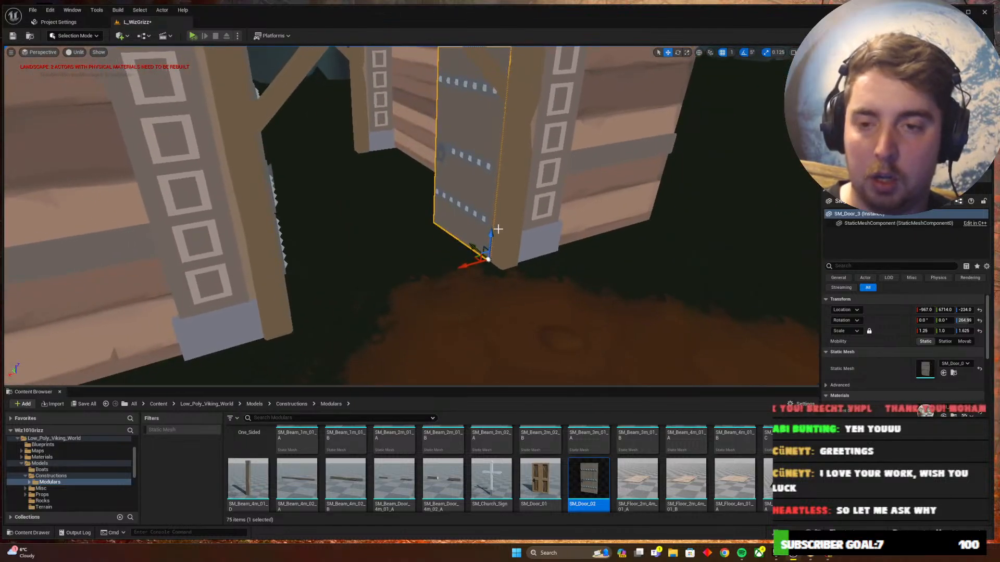
Select both gate doors together with the gatehouse's walls, arch frame and roof pieces
right_drag(344, 244, 321, 246)
key(d)
key(s)
mouse_move(436, 275)
right_down()
mouse_move(435, 218)
mouse_move(433, 275)
right_up()
key(w)
ctrl+click(355, 245)
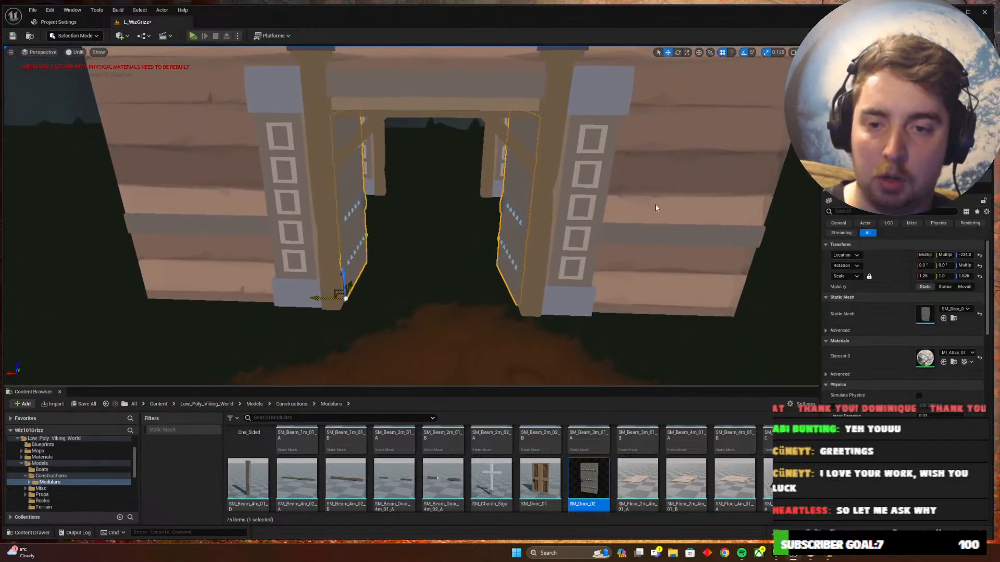
scroll(655, 204, down, 6)
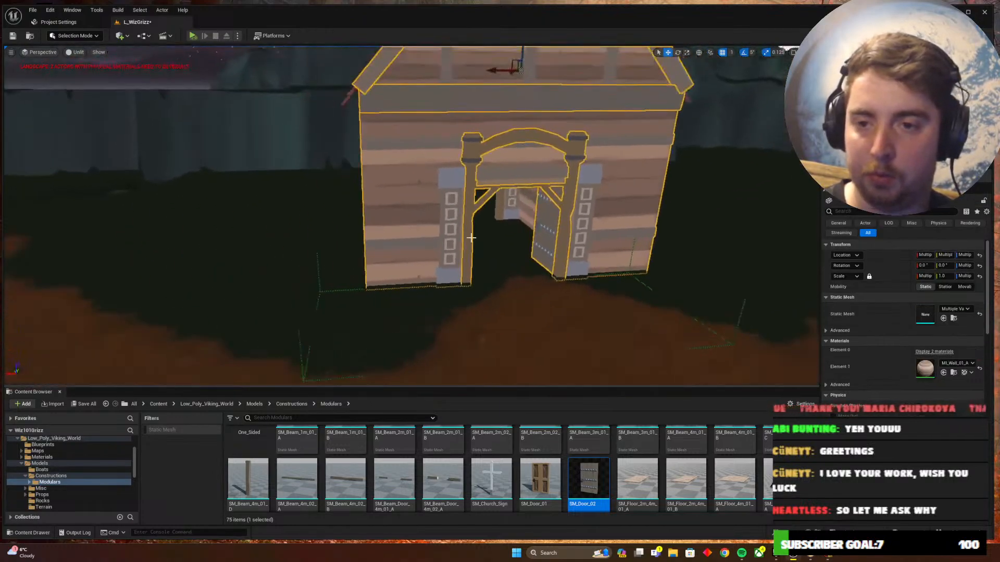
Switch the viewport to Lit view mode and examine the gatehouse exterior
click(78, 52)
click(92, 74)
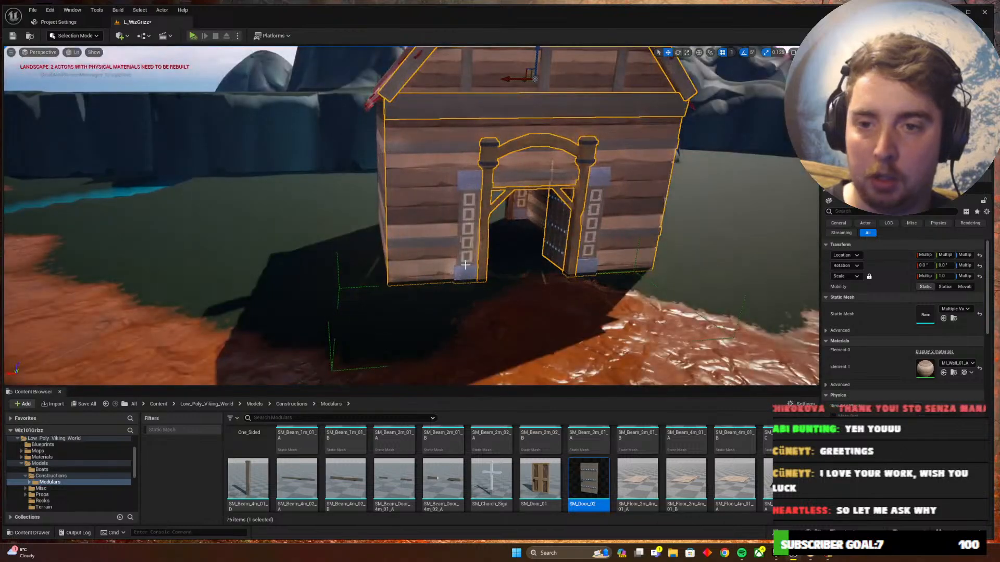
key(s)
right_drag(448, 265, 482, 255)
key(a)
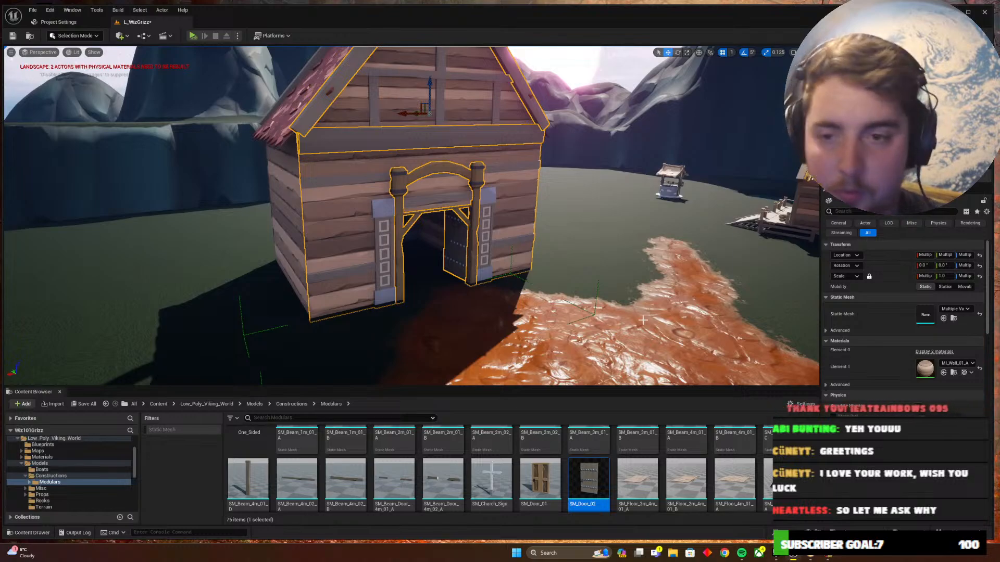
key(s)
mouse_move(581, 259)
right_down()
mouse_move(614, 261)
mouse_move(624, 286)
mouse_move(577, 262)
mouse_move(595, 262)
right_up()
key(w)
key(s)
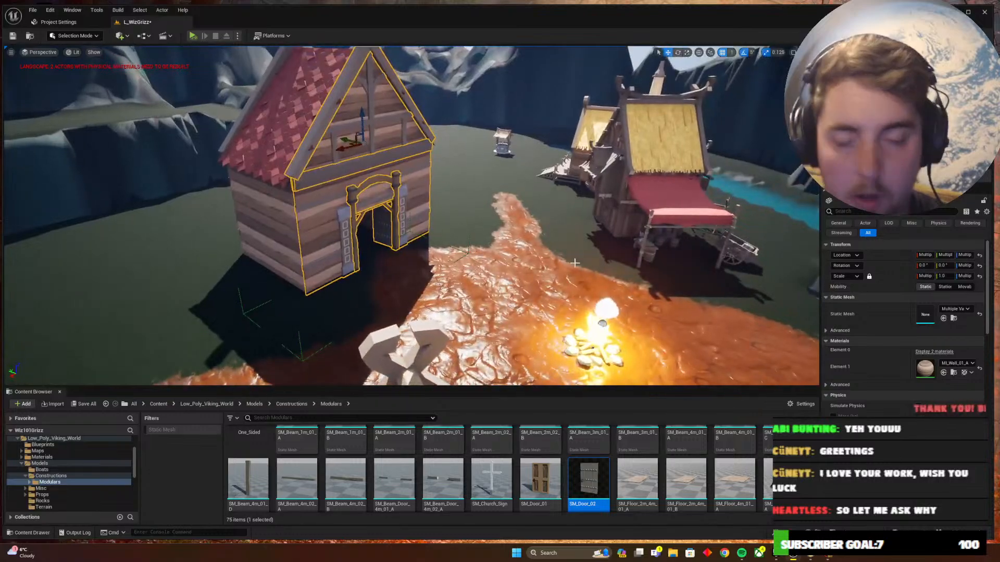
right_drag(478, 248, 461, 214)
key(w)
key(s)
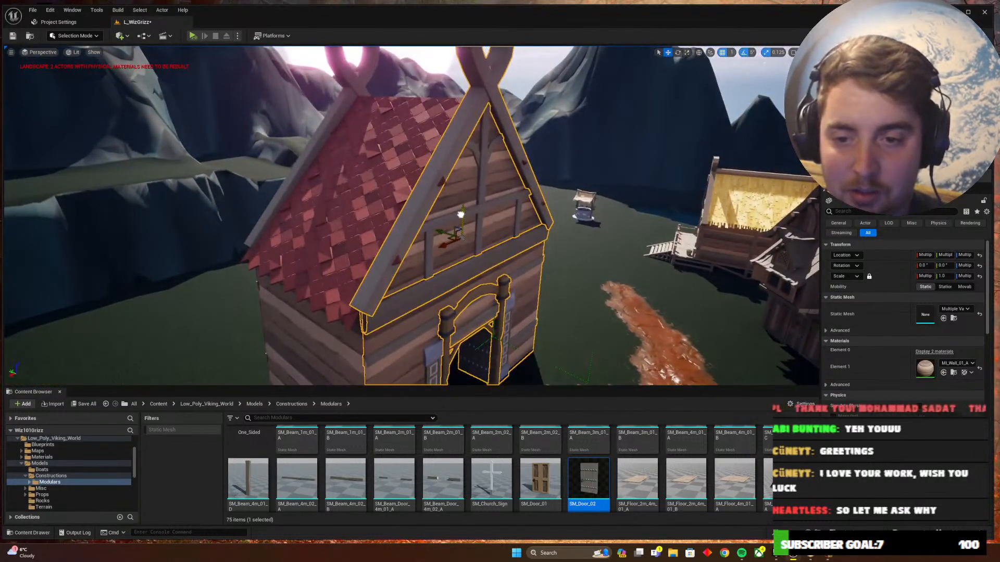
drag(461, 214, 467, 189)
key(ctrl+z)
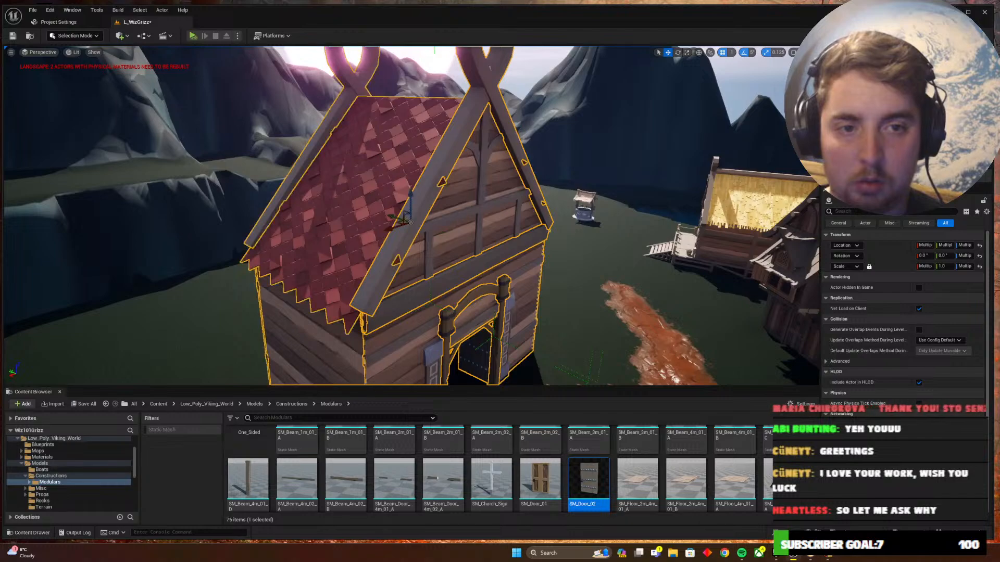
Select all the parts of the red-roofed wooden house together and raise the building above the ground
ctrl+click(691, 142)
right_drag(447, 158, 433, 173)
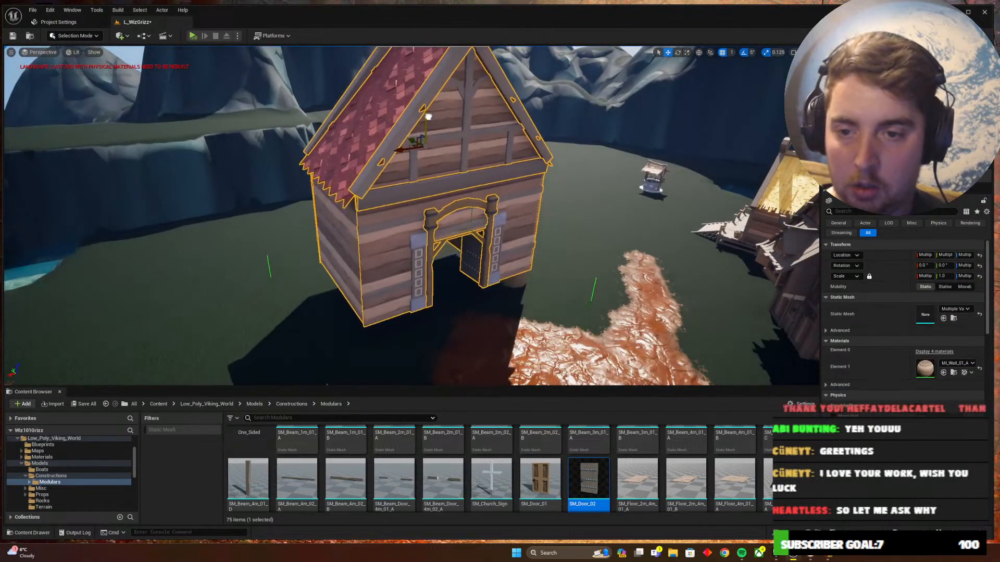
right_drag(434, 120, 781, 125)
key(w)
key(a)
key(a)
key(w)
right_drag(536, 252, 589, 258)
key(Escape)
key(s)
key(w)
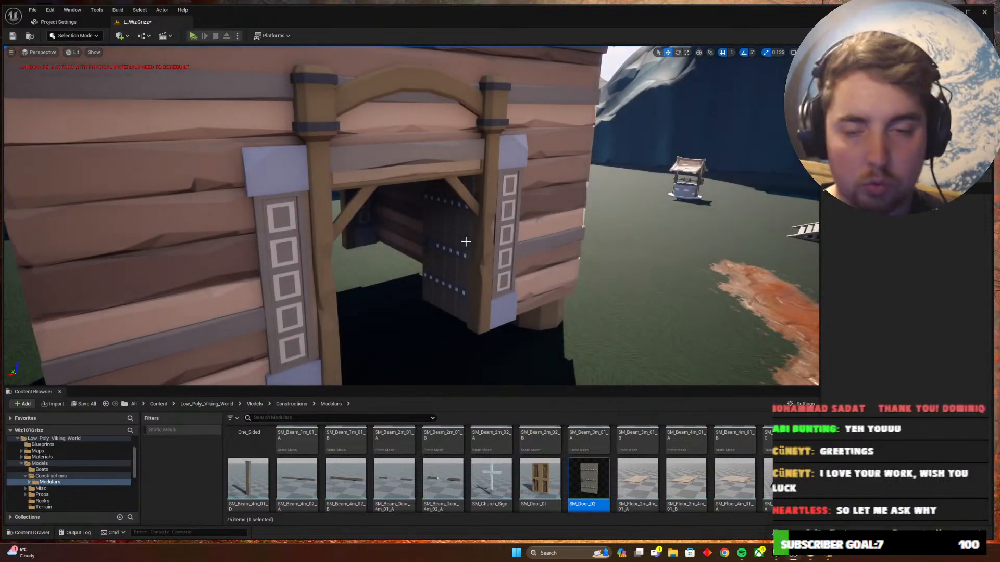
Move the large wooden post at the front corner of the house sideways, clear of the wall
key(s)
right_drag(466, 242, 404, 249)
key(d)
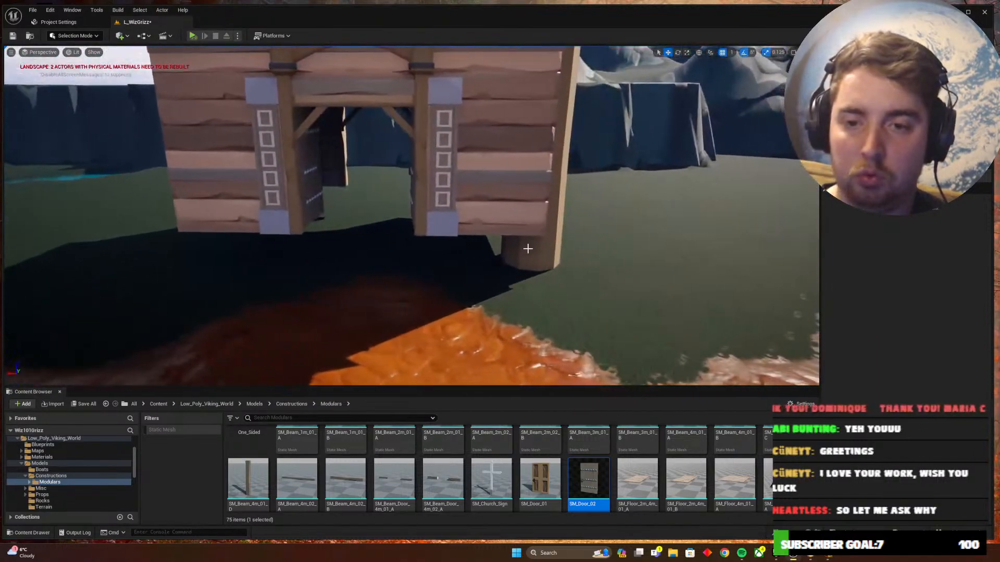
click(531, 249)
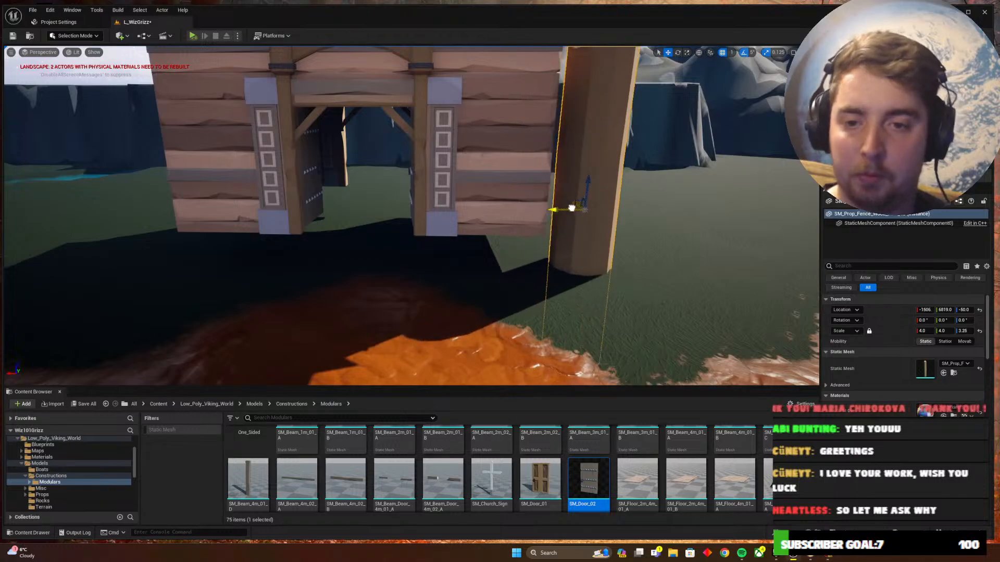
key(s)
right_drag(519, 229, 499, 207)
Switch to Wizard101 and walk through the village gate to examine the raised entrance, stalls and stairs, then return to the Unreal level
key(alt+Tab)
key(w)
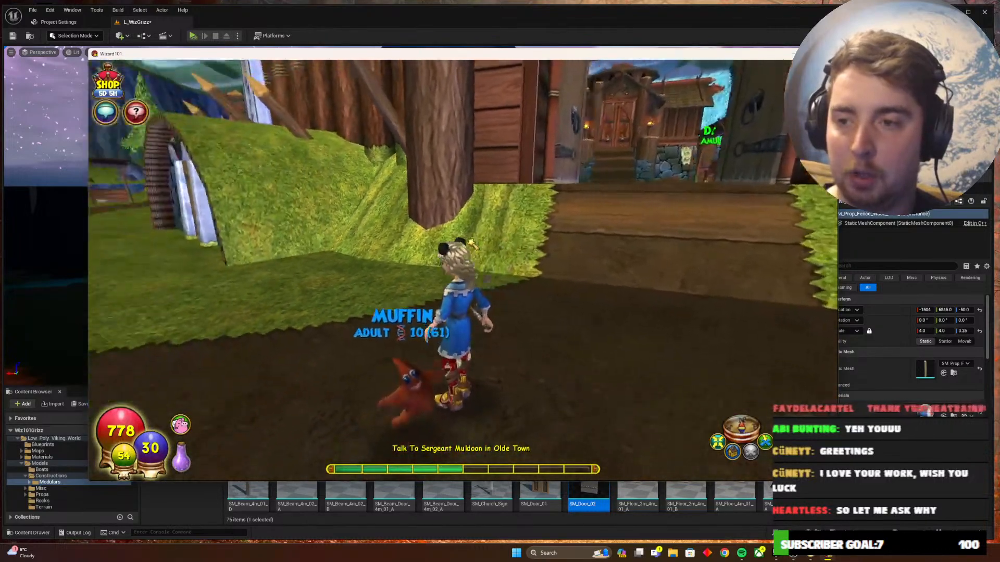
key(w)
key(d)
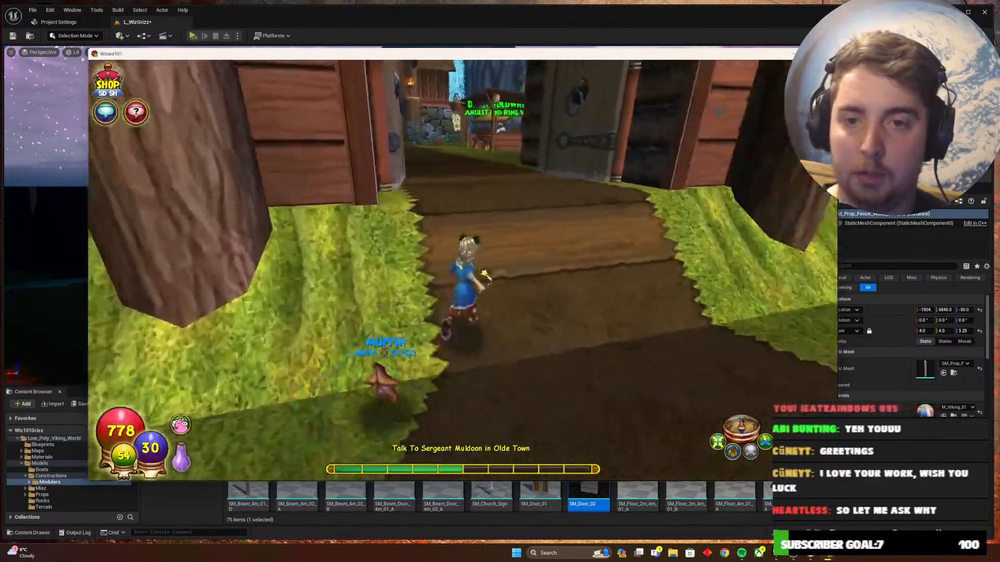
key(a)
key(w)
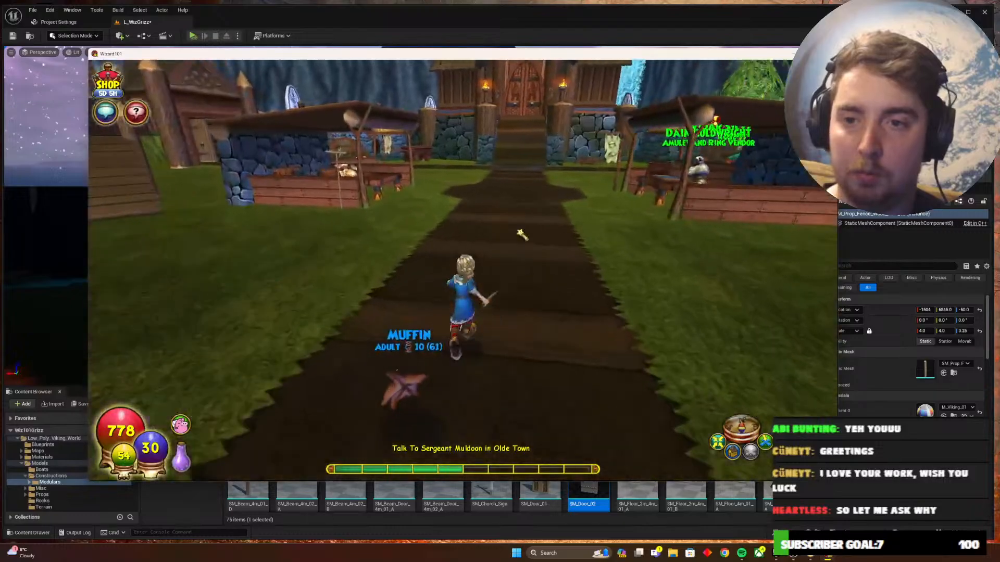
key(w)
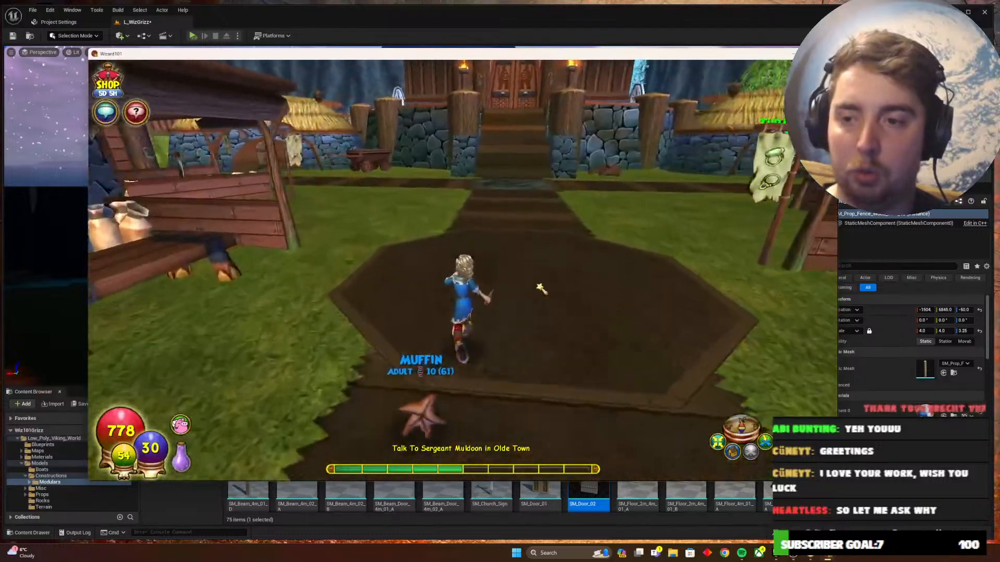
key(a)
key(w)
key(a)
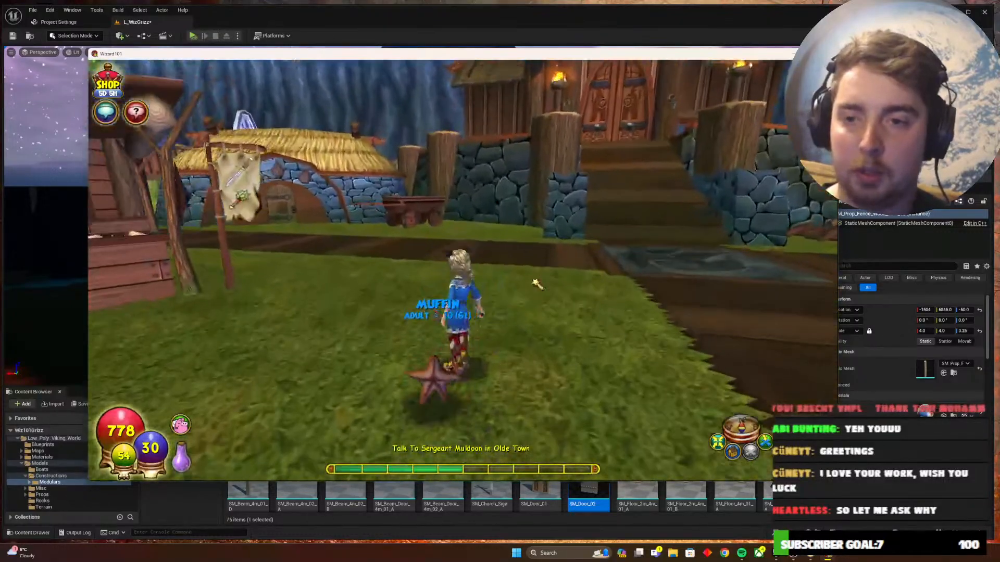
key(Escape)
key(Escape)
key(alt+Tab)
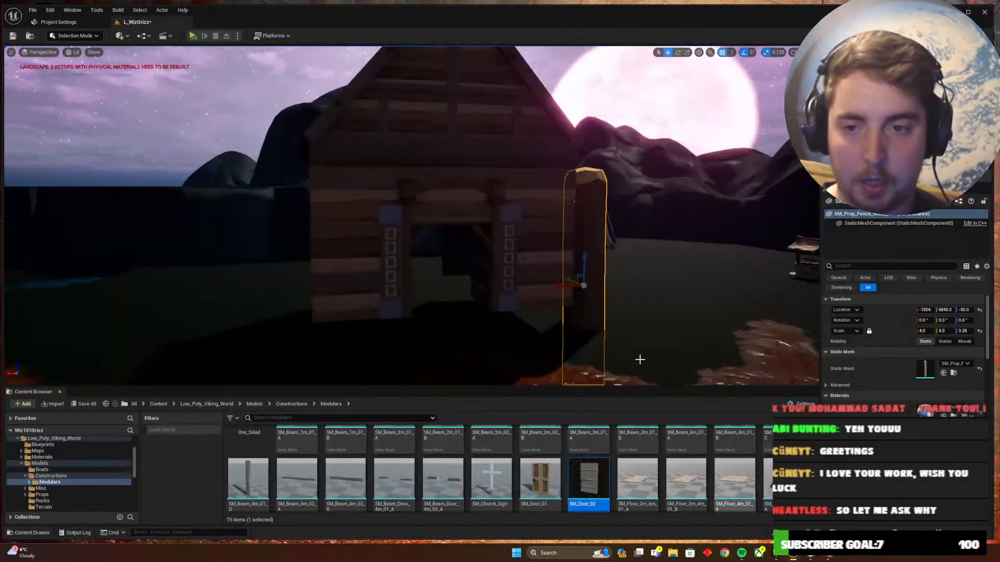
Switch the editor from Selection mode to Landscape mode for sculpting the terrain around the house
right_drag(638, 359, 562, 365)
key(s)
right_drag(453, 232, 407, 155)
key(w)
key(s)
key(d)
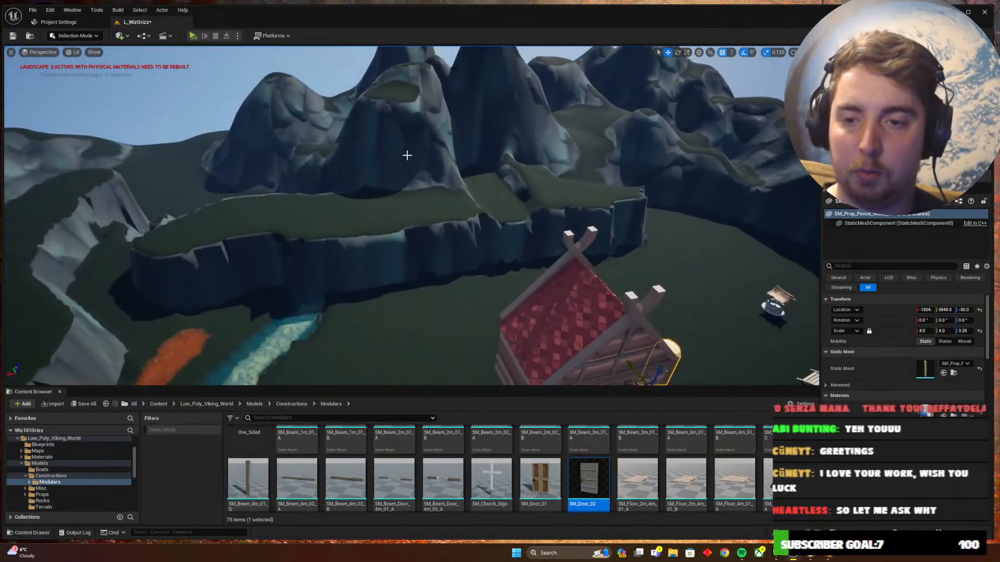
right_drag(407, 88, 132, 53)
key(q)
click(70, 35)
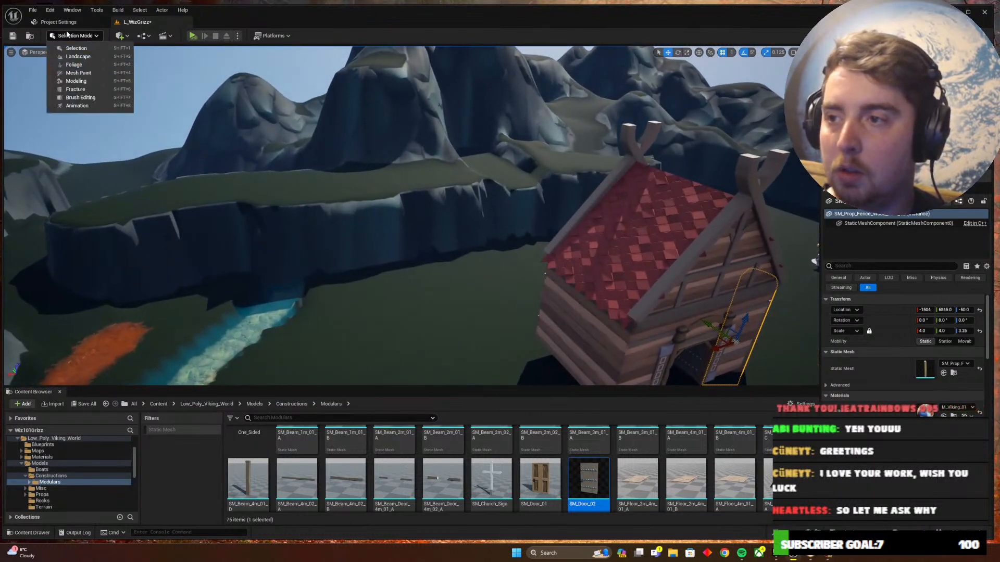
click(78, 56)
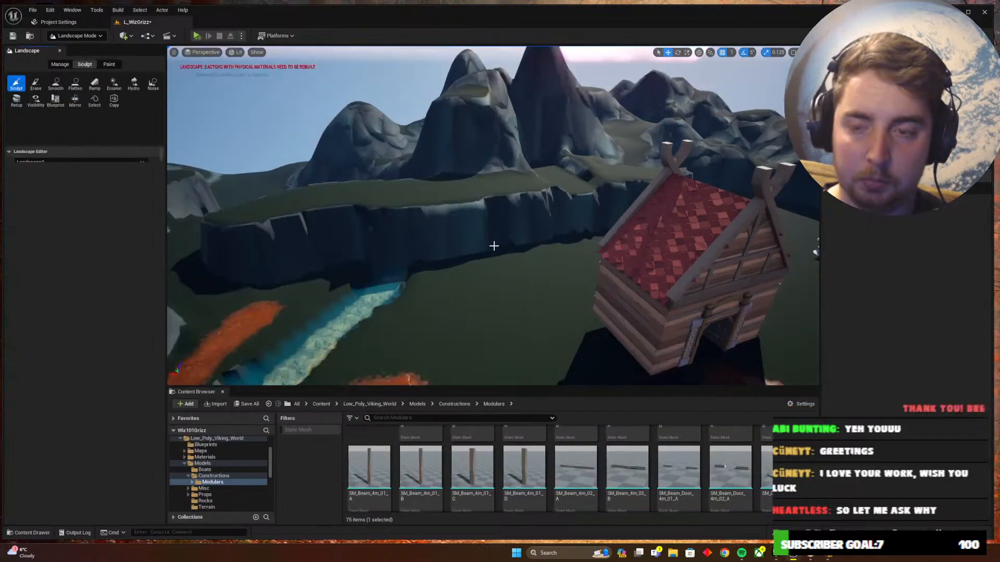
Sculpt the ground up into a small mound at the front doorway of the raised house
right_drag(487, 257, 475, 239)
key(w)
key(w)
key(s)
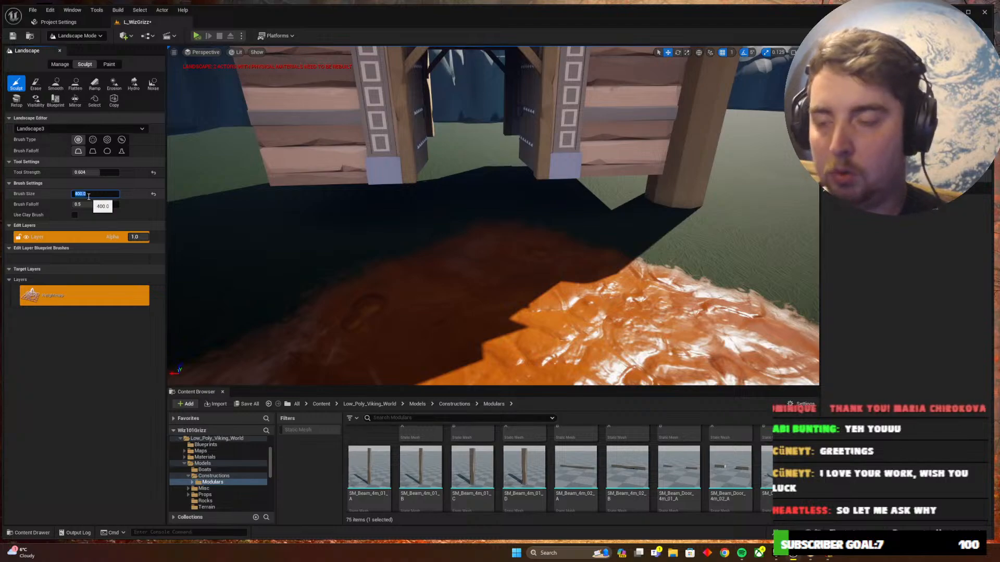
key(s)
mouse_move(476, 222)
right_down()
mouse_move(521, 229)
mouse_move(493, 216)
right_up()
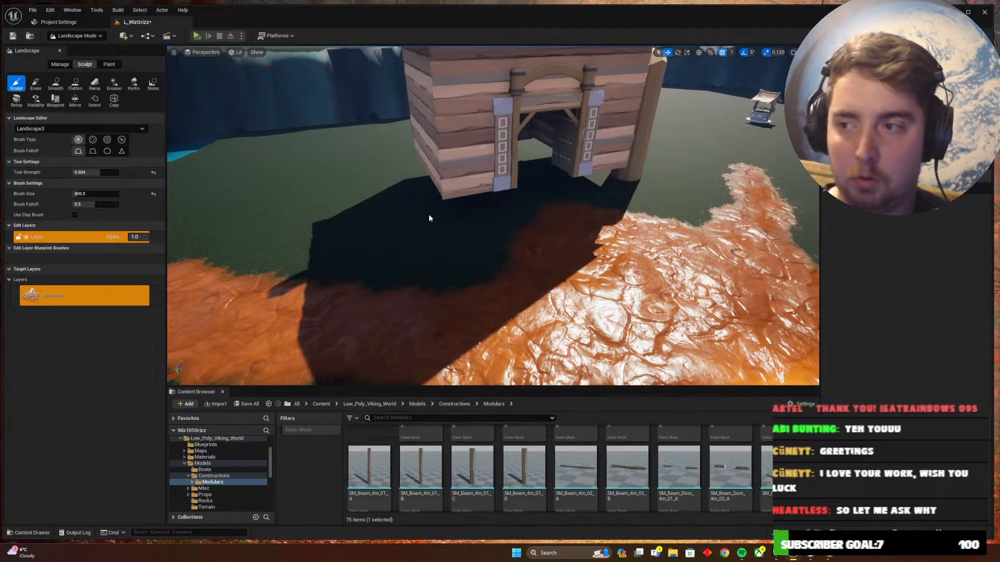
right_drag(549, 211, 464, 237)
key(d)
key(w)
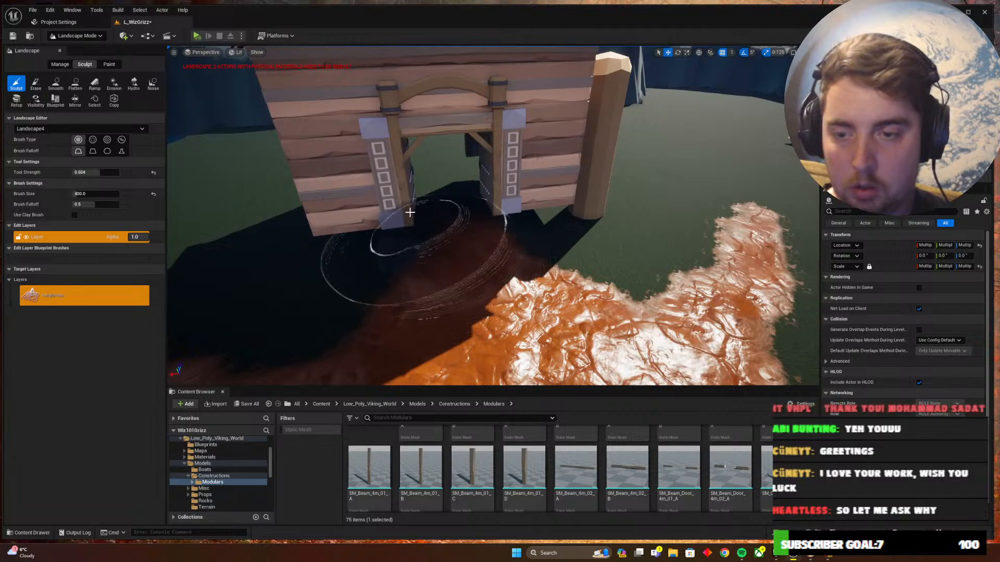
key(a)
right_drag(410, 213, 427, 223)
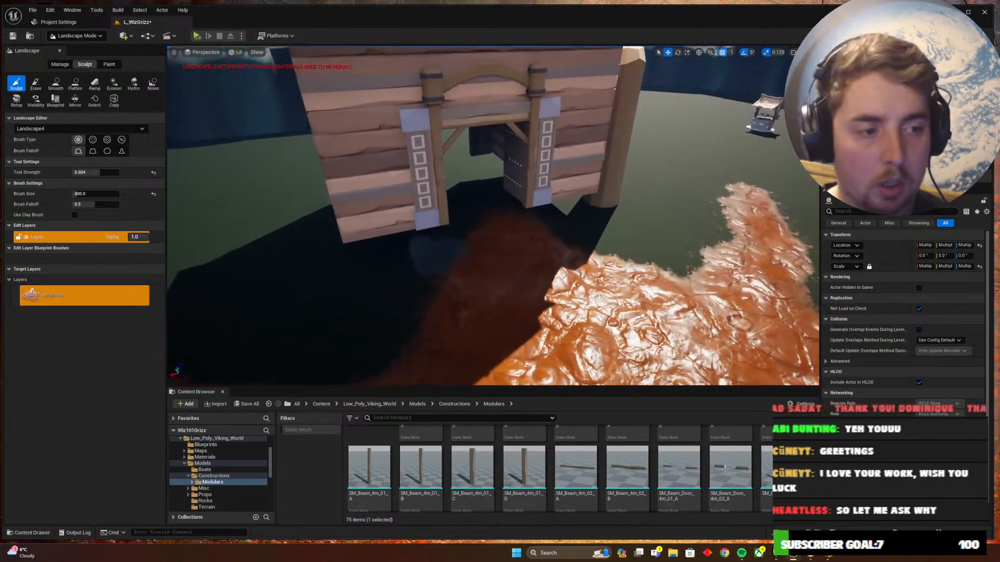
Use Flatten to spread the mound's height across the doorway and the ground along the front and side of the house
click(74, 85)
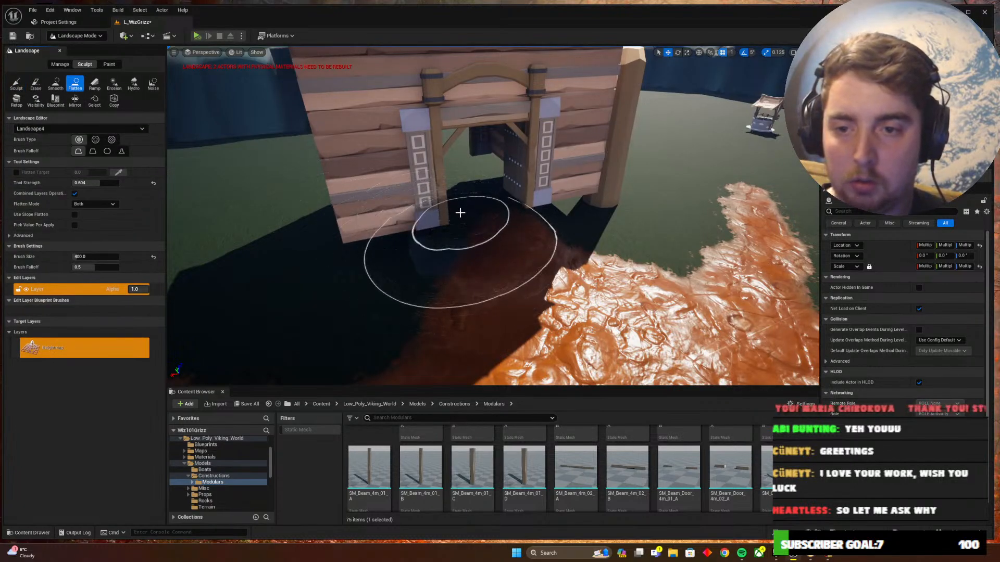
drag(460, 212, 506, 168)
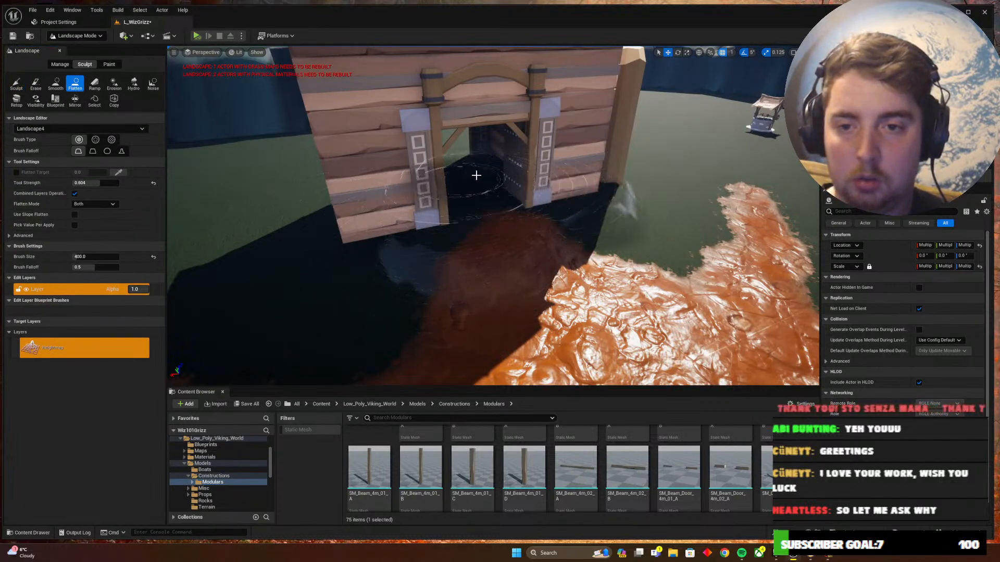
drag(445, 173, 410, 189)
drag(349, 200, 305, 144)
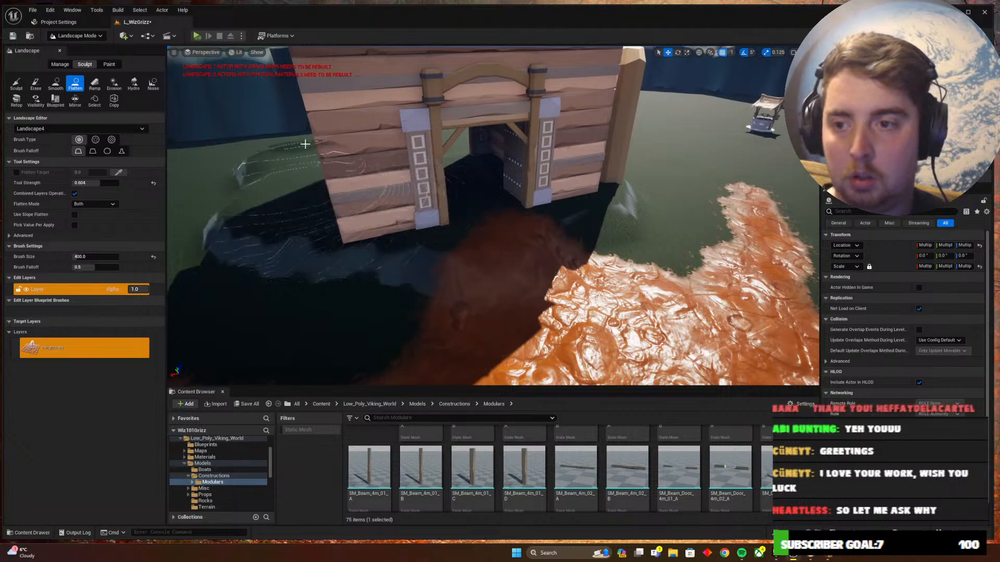
mouse_move(255, 175)
mouse_down()
mouse_move(476, 180)
mouse_move(548, 172)
mouse_move(600, 146)
mouse_move(584, 170)
mouse_move(625, 146)
mouse_move(390, 189)
mouse_move(274, 187)
mouse_move(303, 178)
mouse_up()
Extend the flattened plateau over the grass beside the house and around toward its back
right_drag(303, 179, 222, 166)
mouse_move(575, 288)
mouse_down()
mouse_move(455, 279)
mouse_move(281, 216)
mouse_move(328, 250)
mouse_move(335, 156)
mouse_move(342, 205)
mouse_move(388, 167)
mouse_move(467, 152)
mouse_up()
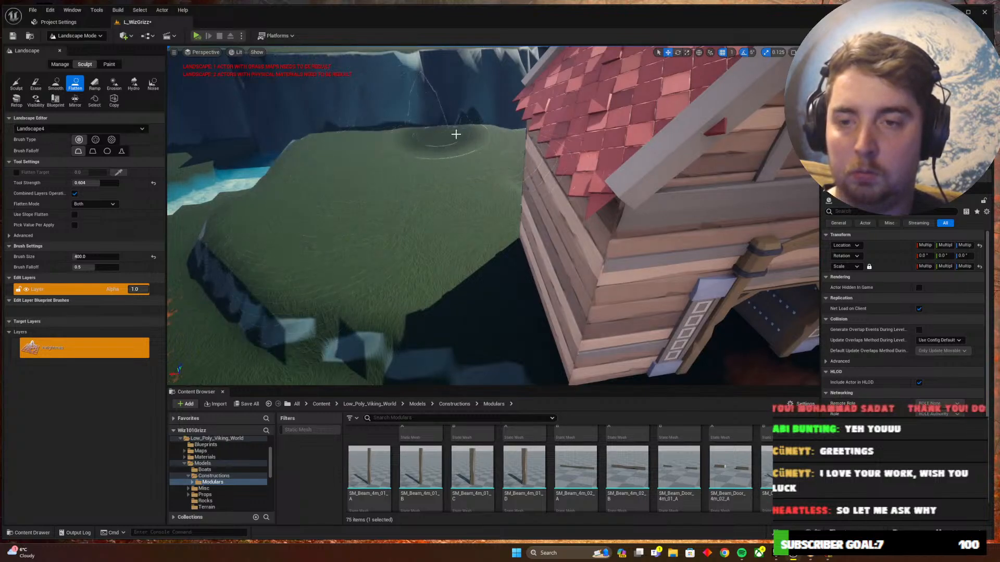
right_drag(451, 250, 364, 244)
mouse_move(451, 261)
mouse_down()
mouse_move(381, 221)
mouse_move(430, 205)
mouse_move(367, 202)
mouse_move(482, 164)
mouse_move(461, 171)
mouse_move(579, 196)
mouse_move(567, 156)
mouse_move(503, 134)
mouse_move(635, 189)
mouse_move(682, 274)
mouse_move(750, 283)
mouse_up()
right_drag(750, 283, 812, 286)
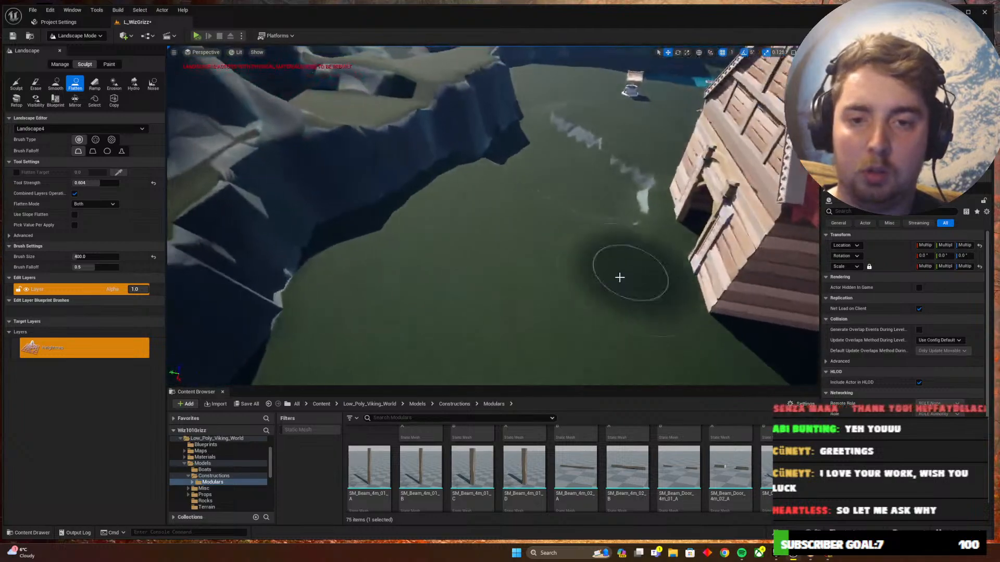
Flatten the grass behind the house up to the foot of the cliffs and level the jagged ledges there
mouse_move(620, 278)
mouse_down()
mouse_move(632, 181)
mouse_move(583, 250)
mouse_move(544, 184)
mouse_up()
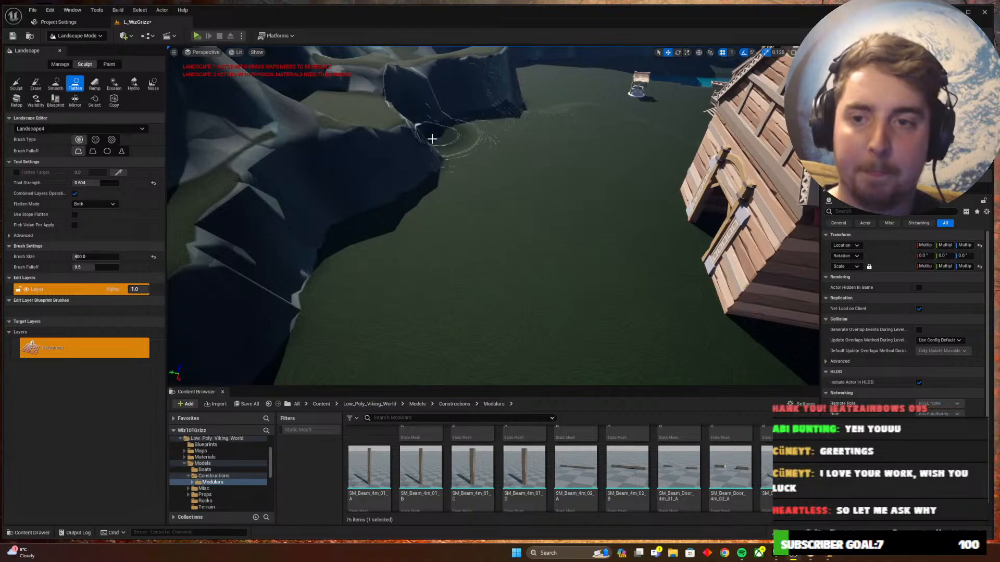
mouse_move(433, 139)
mouse_down()
mouse_move(453, 127)
mouse_move(357, 217)
mouse_move(339, 207)
mouse_move(304, 289)
mouse_up()
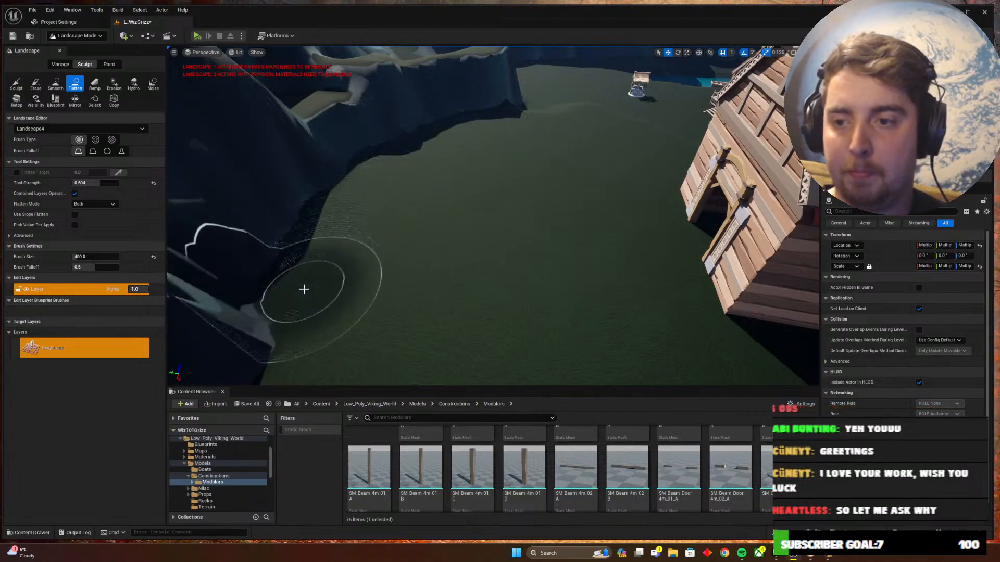
right_drag(481, 254, 333, 255)
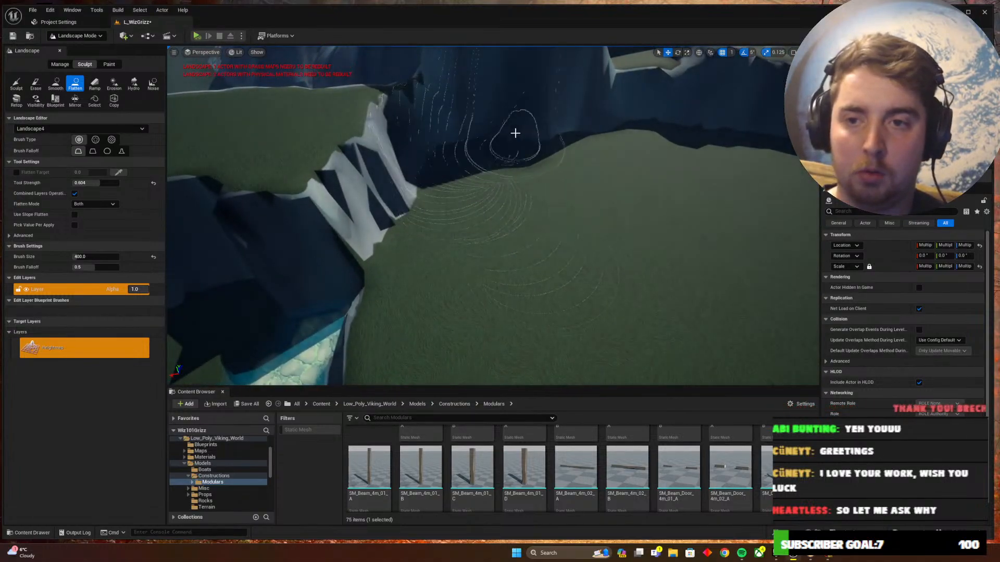
Flatten the terrain around the cliff corner near the river to the height of the raised plateau
mouse_move(593, 198)
right_down()
mouse_move(697, 161)
mouse_move(565, 250)
mouse_move(617, 270)
right_up()
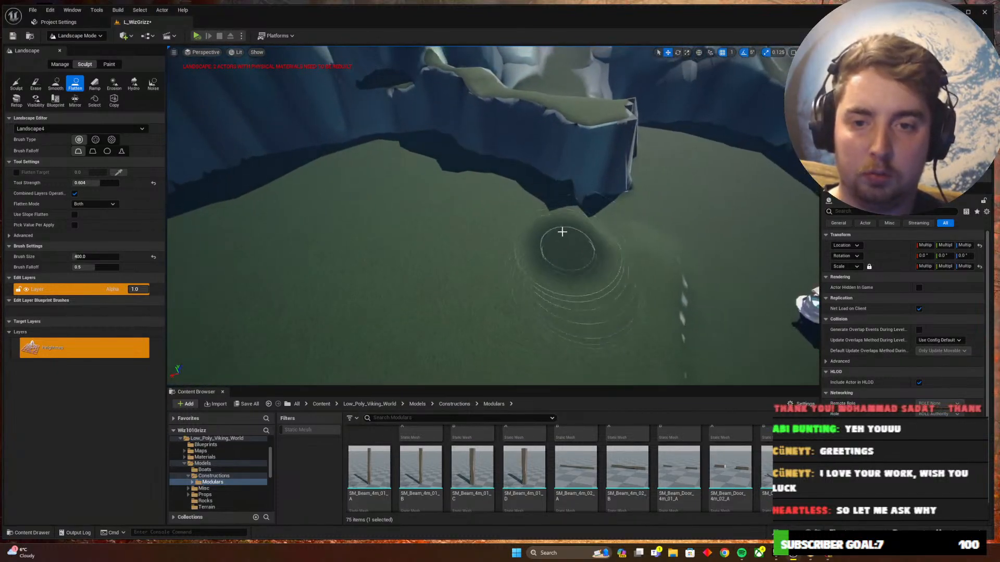
mouse_move(540, 239)
right_down()
mouse_move(510, 281)
mouse_move(529, 261)
right_up()
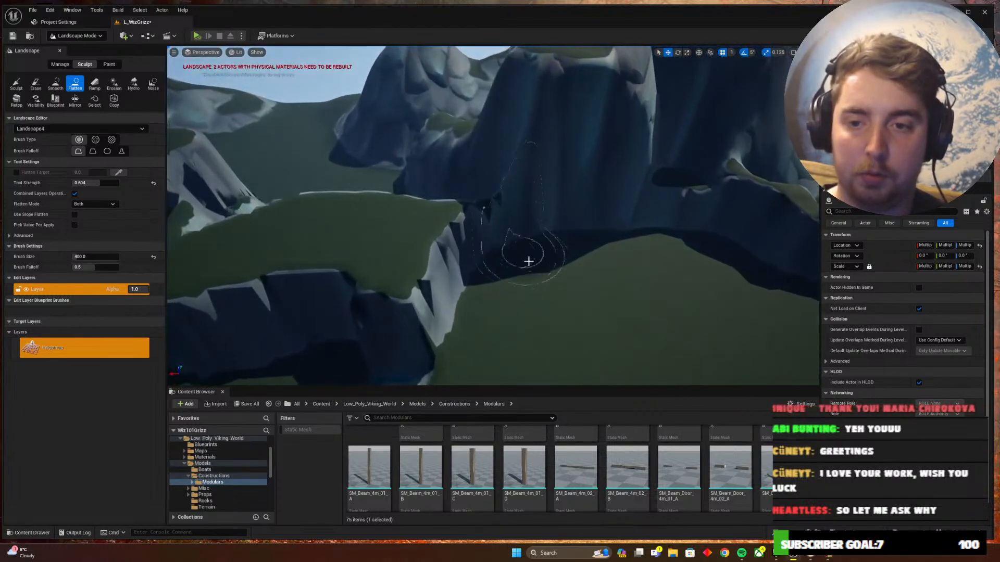
mouse_move(528, 261)
mouse_down()
mouse_move(487, 292)
mouse_move(522, 227)
mouse_up()
mouse_move(487, 303)
mouse_down()
mouse_move(462, 286)
mouse_move(457, 326)
mouse_move(474, 253)
mouse_move(498, 336)
mouse_up()
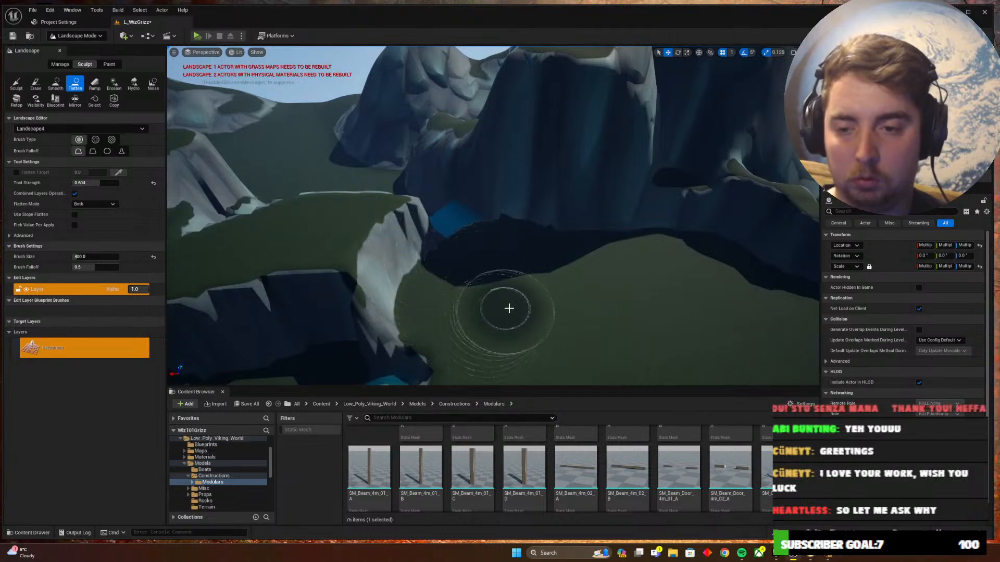
Continue flattening the grass along the base of the tall cliffs and the rocky spur on the far side of the house
right_drag(508, 308, 542, 306)
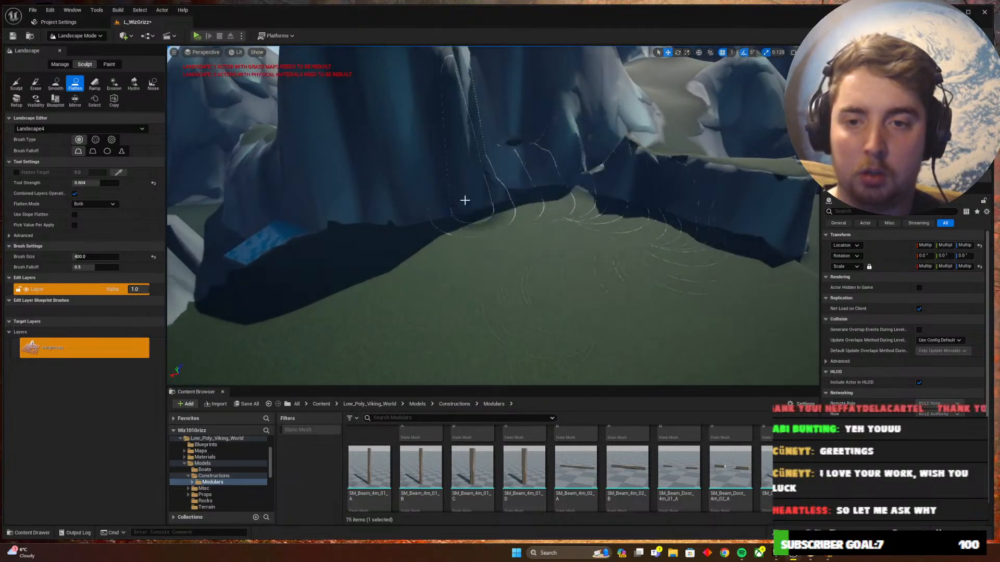
key(s)
mouse_move(465, 200)
right_down()
mouse_move(469, 216)
mouse_move(476, 208)
mouse_move(471, 195)
mouse_move(453, 213)
mouse_move(466, 220)
right_up()
key(w)
mouse_move(507, 292)
right_down()
mouse_move(528, 288)
mouse_move(523, 271)
mouse_move(486, 285)
right_up()
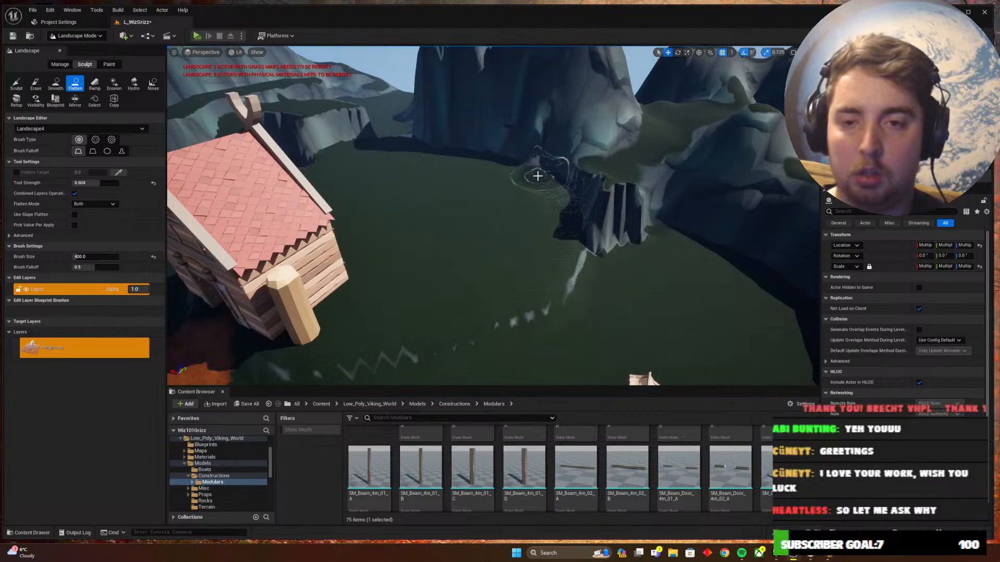
mouse_move(524, 168)
right_down()
mouse_move(520, 180)
mouse_move(536, 182)
mouse_move(568, 151)
right_up()
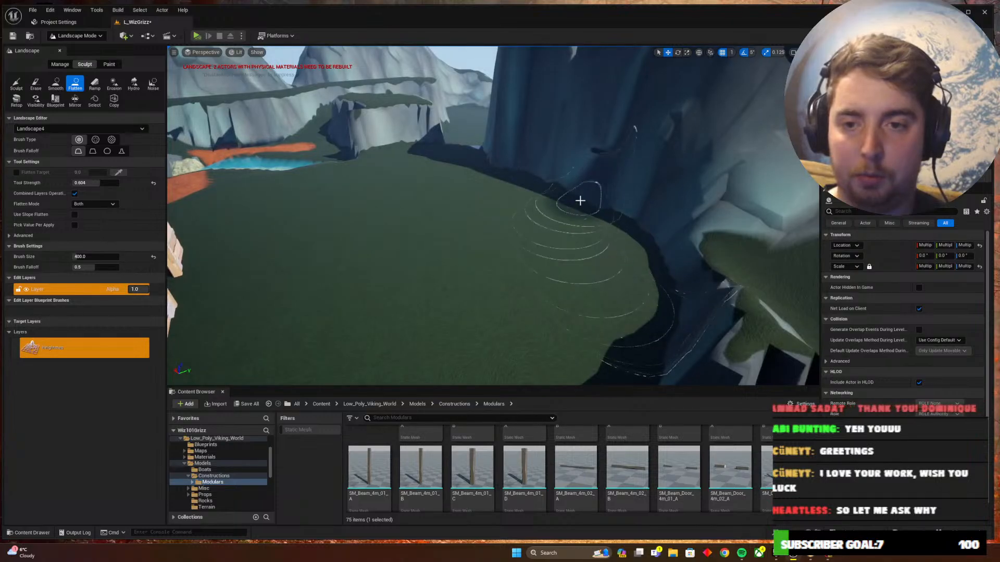
Switch to the Wizard101 game and examine the village's buildings, vendor stalls, stone hut and gate path as layout reference, returning to Unreal Engine
key(alt+Tab)
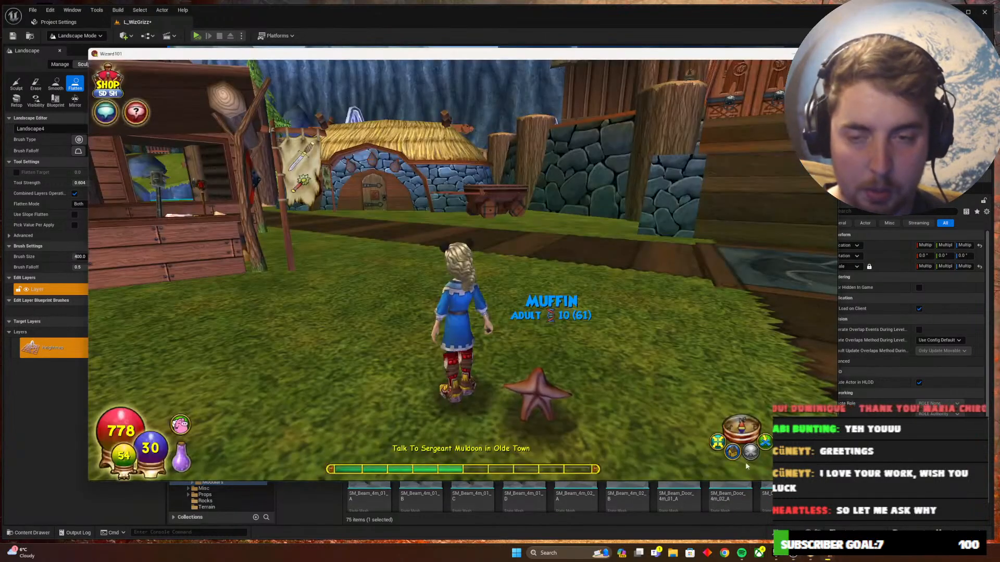
key(w)
key(a)
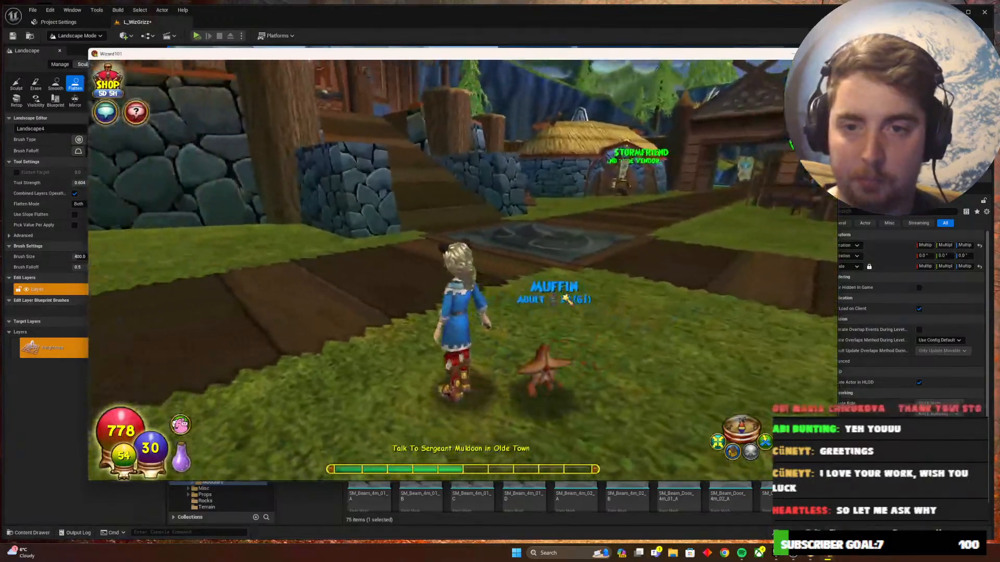
key(w)
key(d)
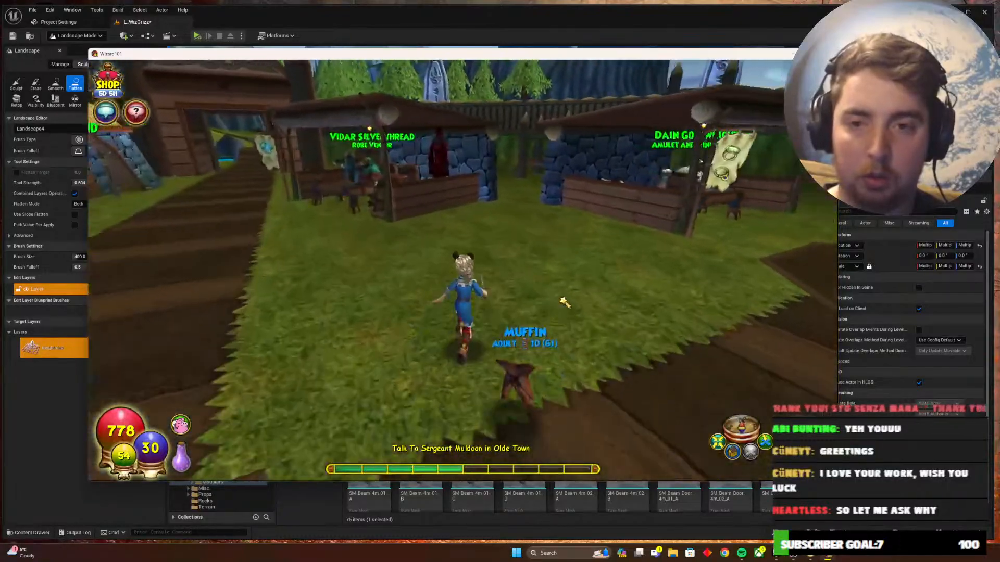
key(w)
key(a)
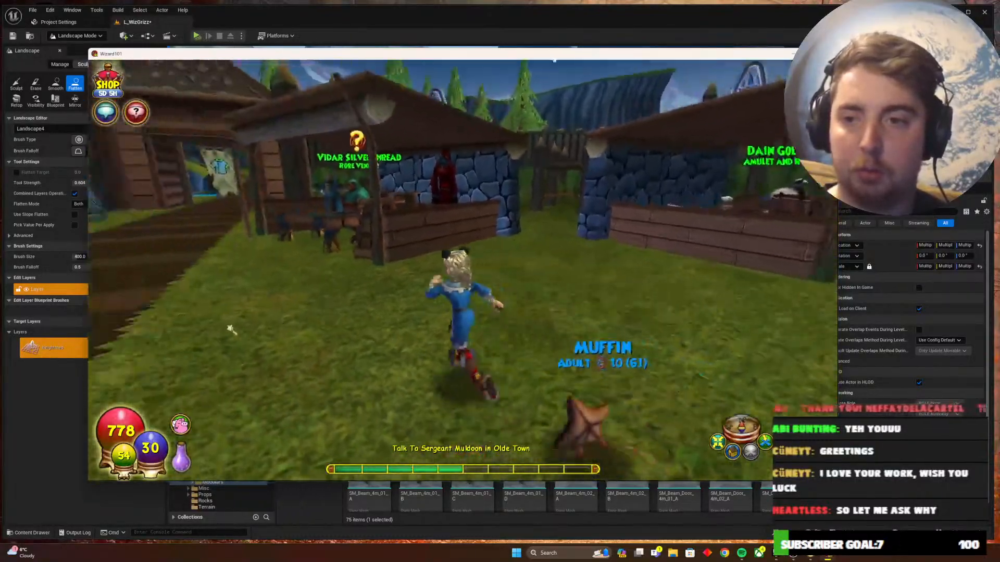
key(w)
key(d)
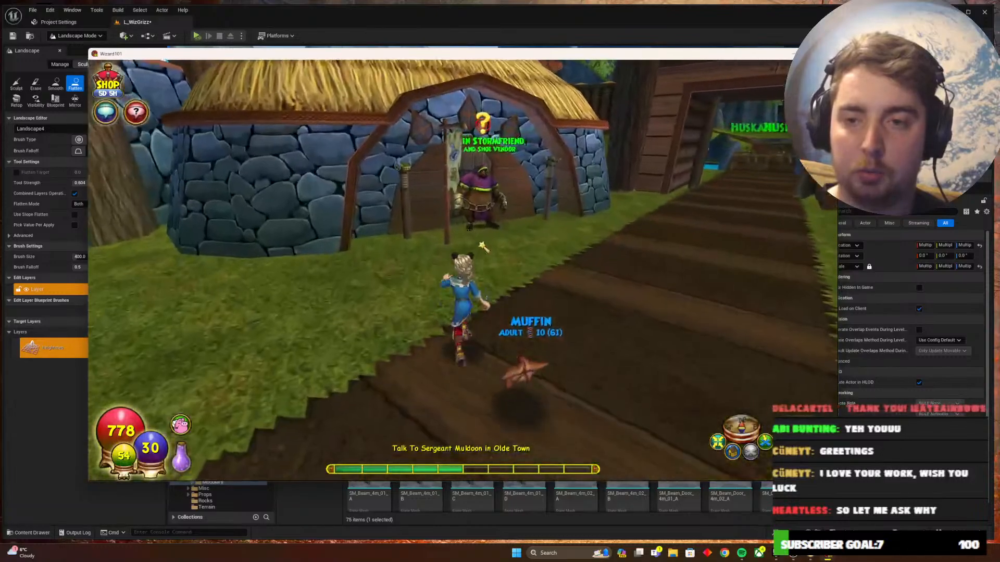
key(w)
key(d)
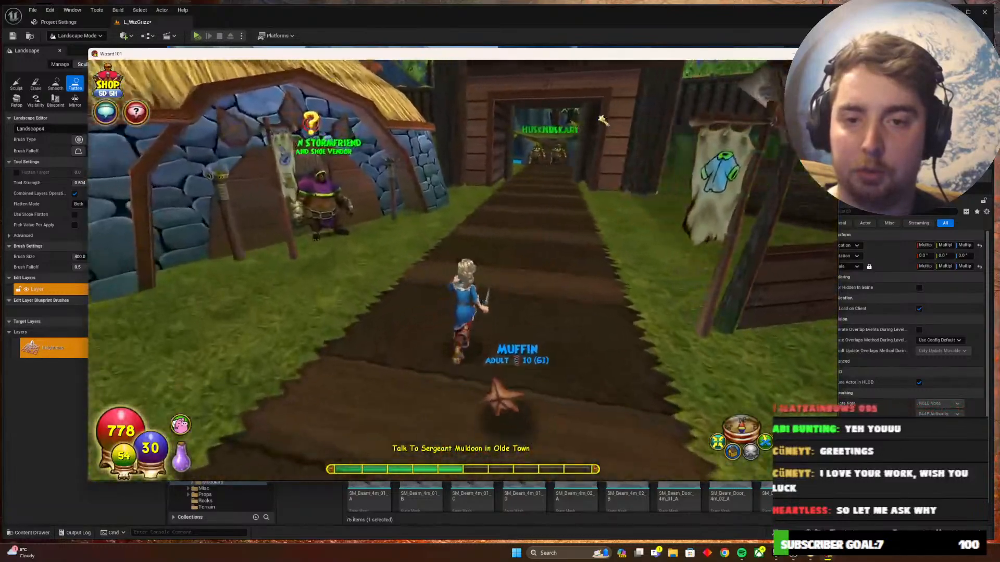
key(w)
key(Escape)
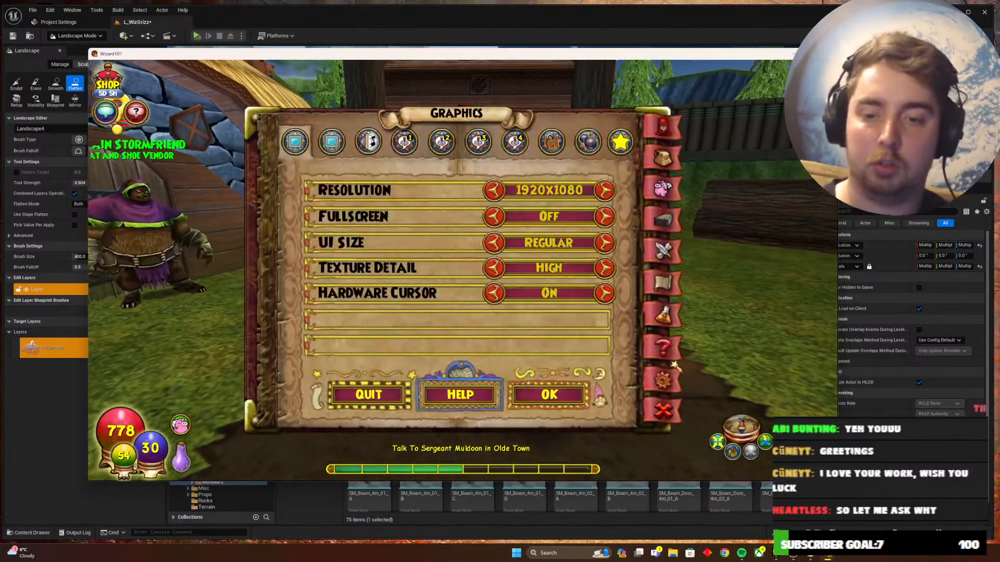
key(Escape)
key(alt+Tab)
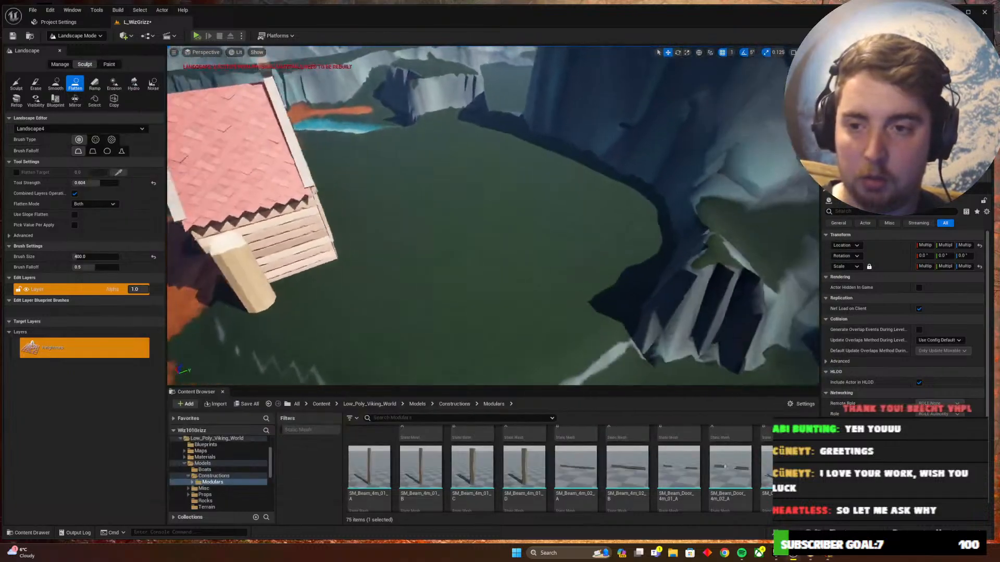
Duplicate the gatehouse onto the flattened plateau near the cliff and rotate the copy about 115 degrees around its vertical axis
click(99, 48)
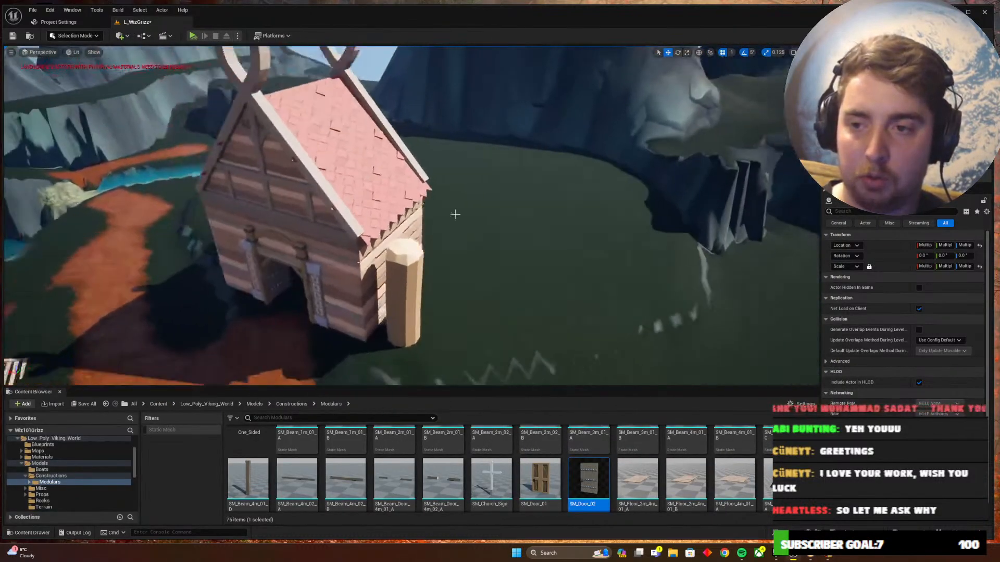
right_drag(455, 214, 443, 214)
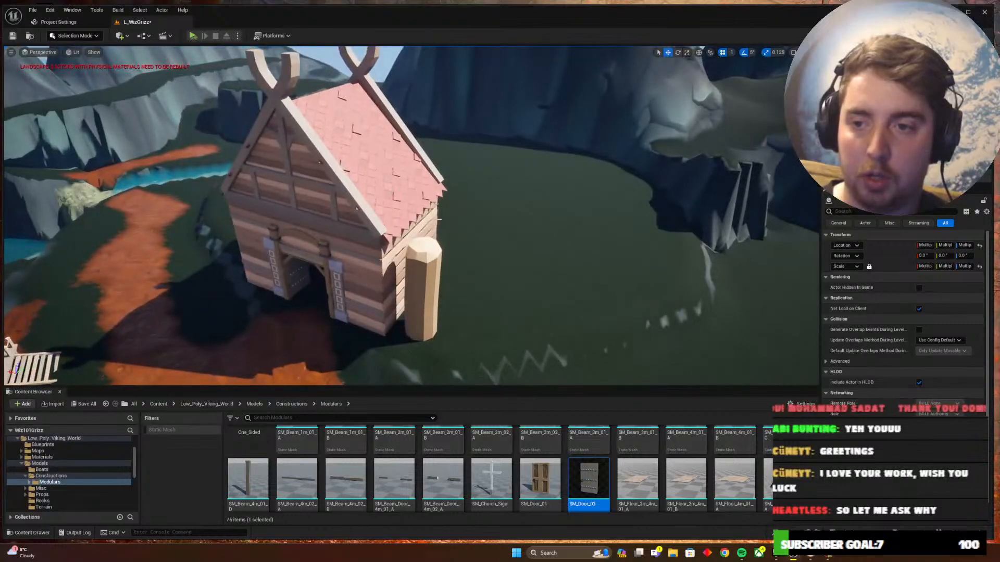
click(328, 169)
mouse_move(328, 168)
right_down()
mouse_move(341, 174)
mouse_move(328, 169)
right_up()
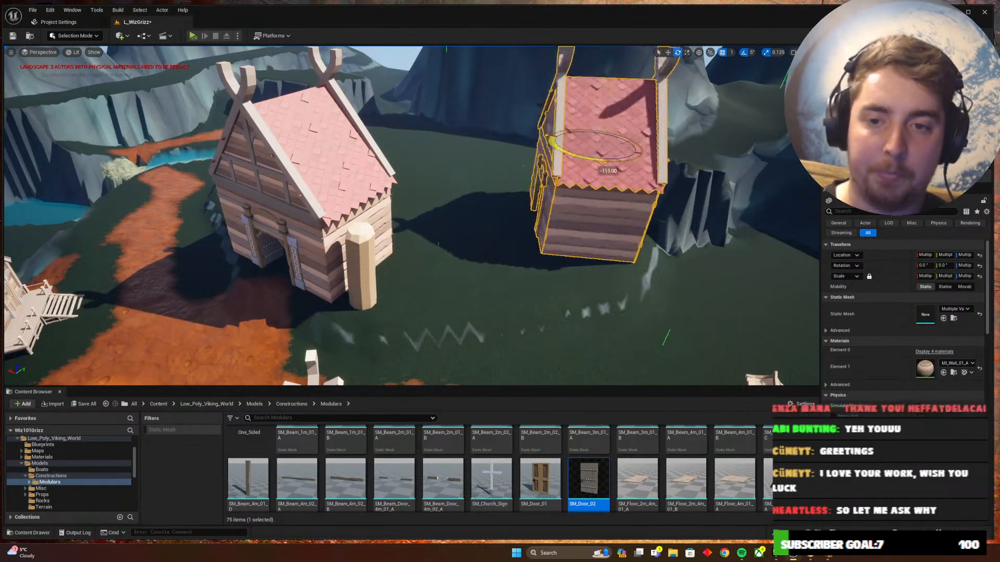
right_drag(583, 158, 477, 223)
right_drag(342, 191, 614, 224)
key(w)
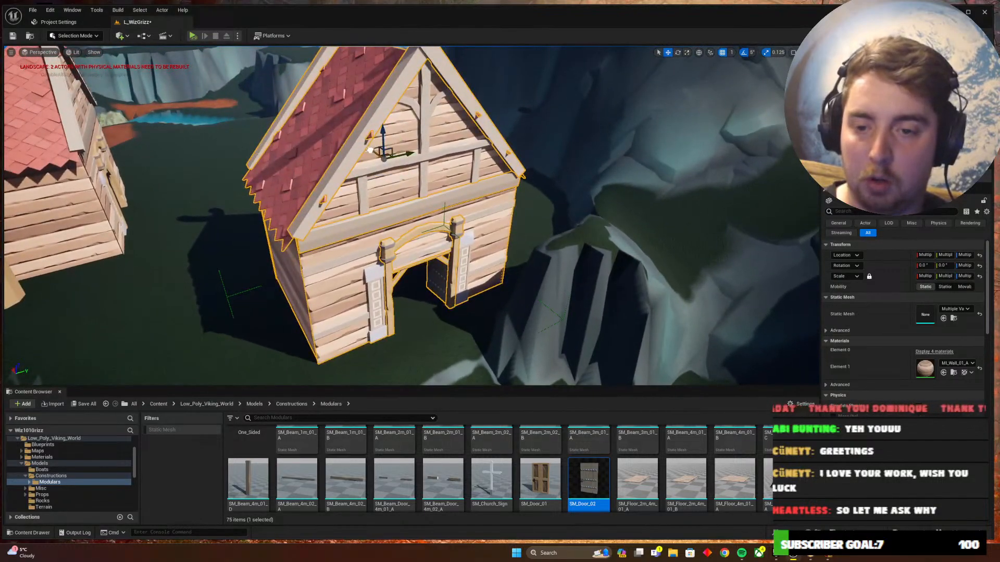
scroll(371, 152, up, 2)
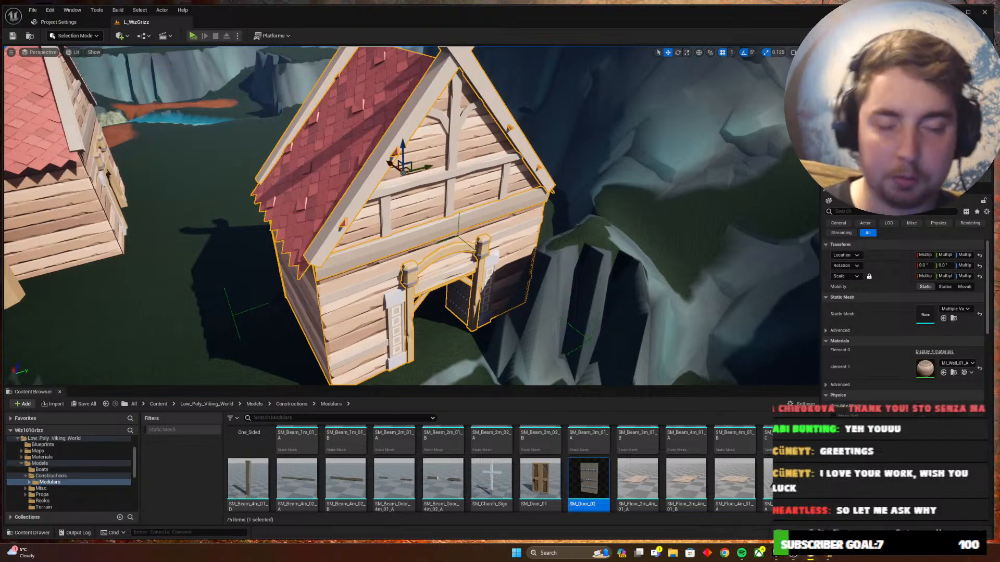
right_drag(321, 205, 302, 183)
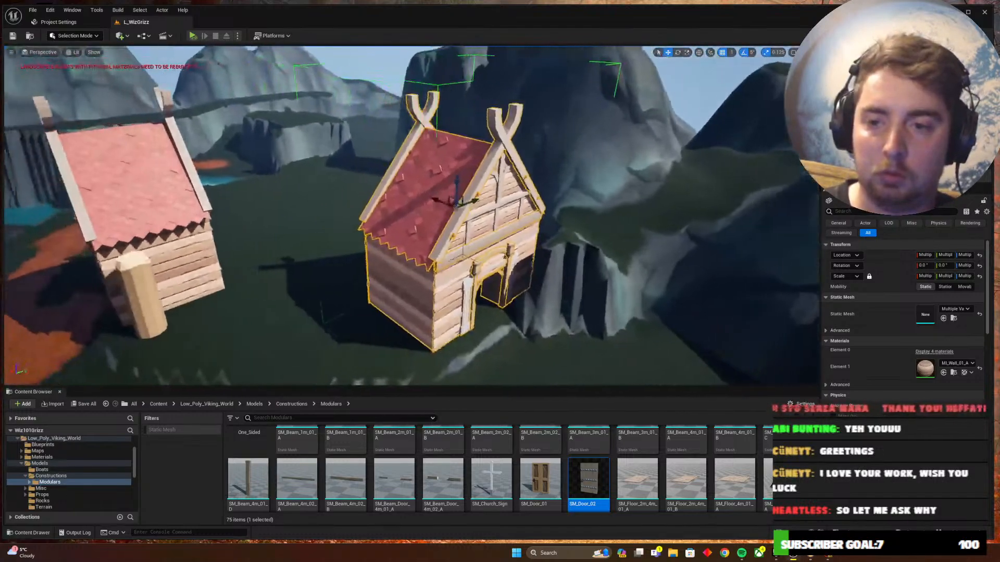
Flatten the landscape beside the duplicated gatehouse, around the original gatehouse's front and along the plateau edge by the waterfall
click(96, 35)
click(76, 57)
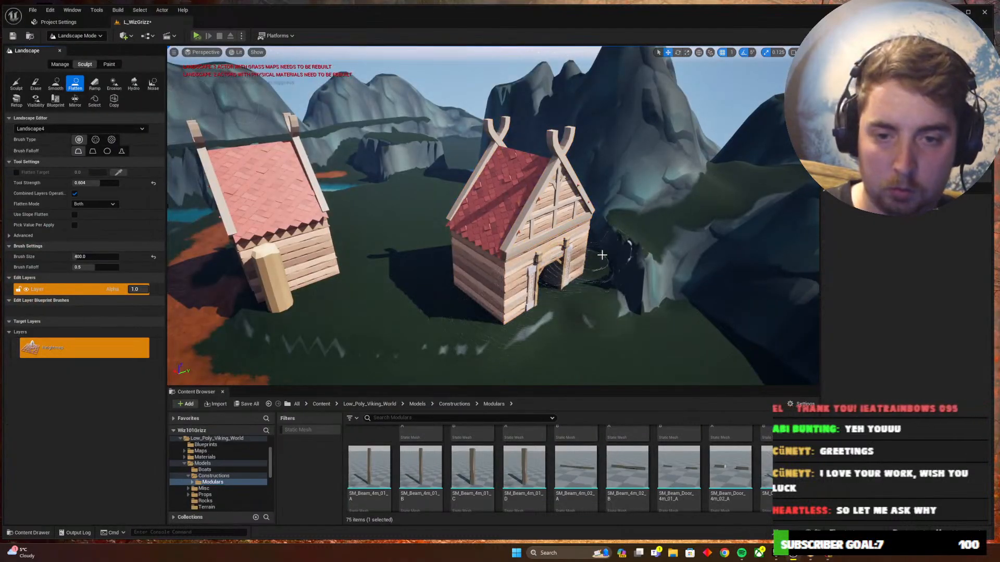
mouse_move(550, 223)
right_down()
mouse_move(515, 250)
mouse_move(458, 191)
right_up()
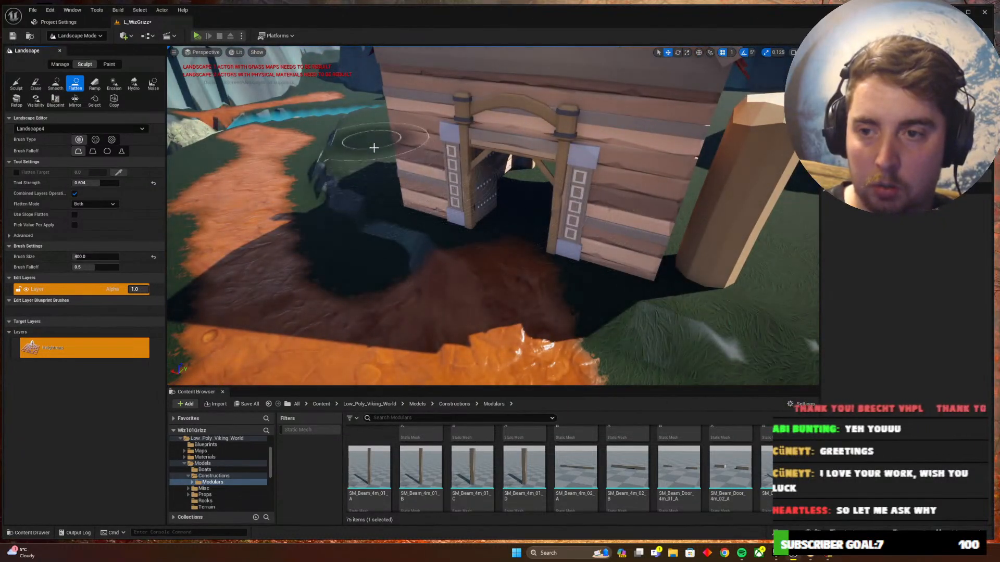
right_drag(415, 157, 443, 164)
mouse_move(521, 247)
right_down()
mouse_move(526, 255)
mouse_move(463, 276)
mouse_move(534, 268)
mouse_move(523, 255)
right_up()
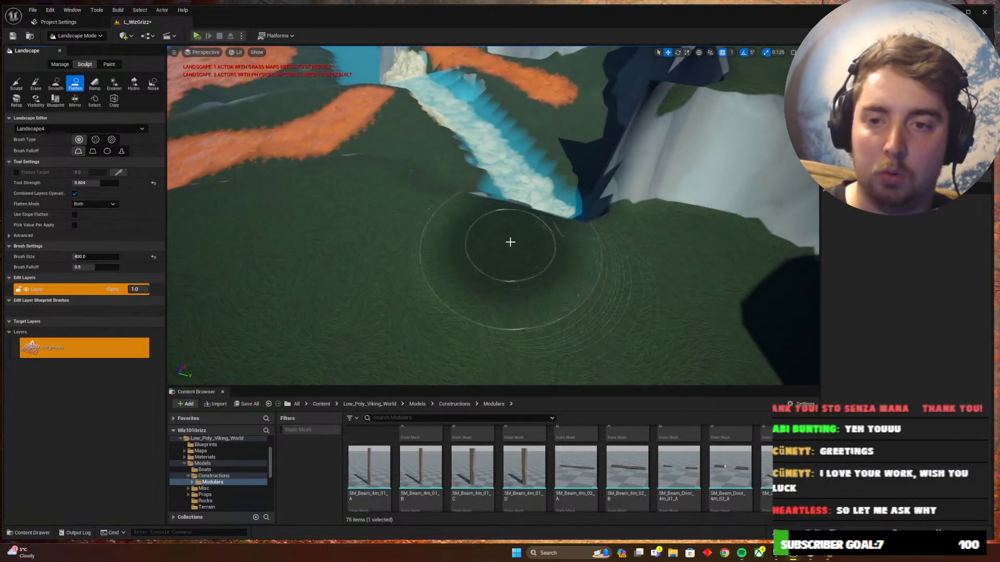
mouse_move(476, 205)
right_down()
mouse_move(562, 219)
mouse_move(614, 210)
mouse_move(461, 206)
right_up()
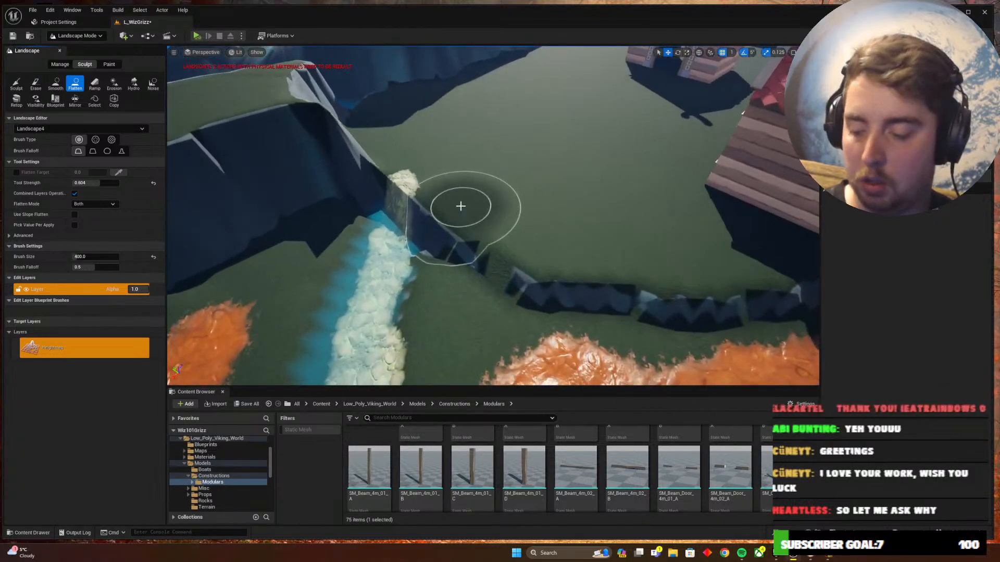
Delete the blue water along the white stream bed at the foot of the plateau
click(68, 36)
click(82, 50)
mouse_move(388, 214)
right_down()
mouse_move(334, 200)
mouse_move(388, 214)
right_up()
click(405, 260)
key(Delete)
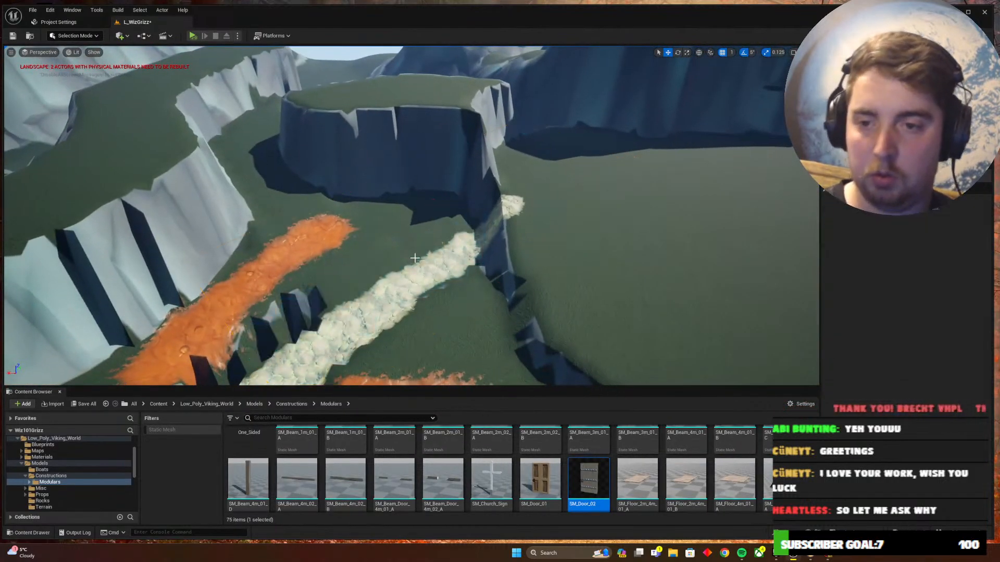
Move the duplicated gatehouse across the plateau to adjust its spacing from the original, then clear the selection
right_drag(478, 289, 659, 261)
click(630, 171)
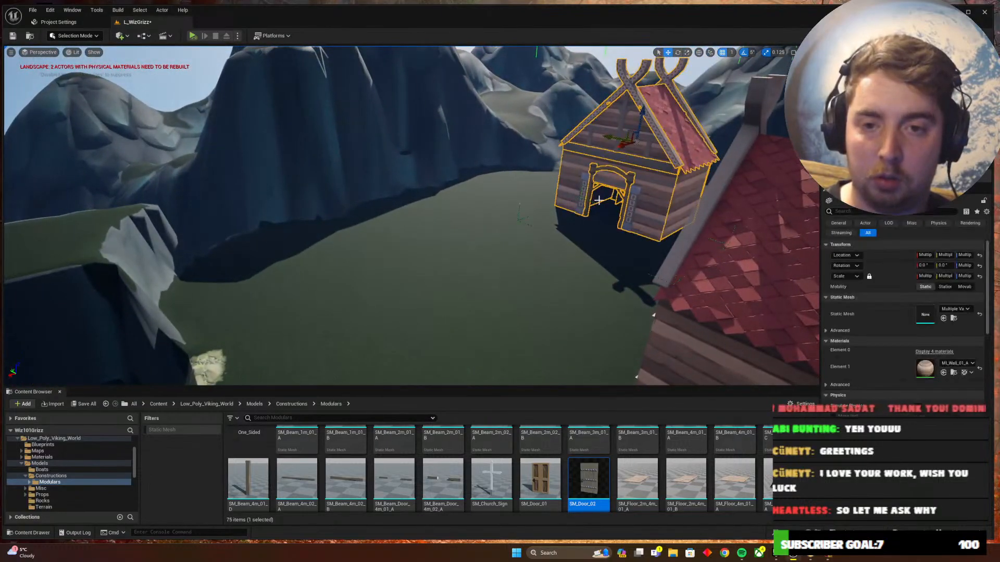
right_drag(588, 229, 669, 219)
drag(439, 154, 418, 157)
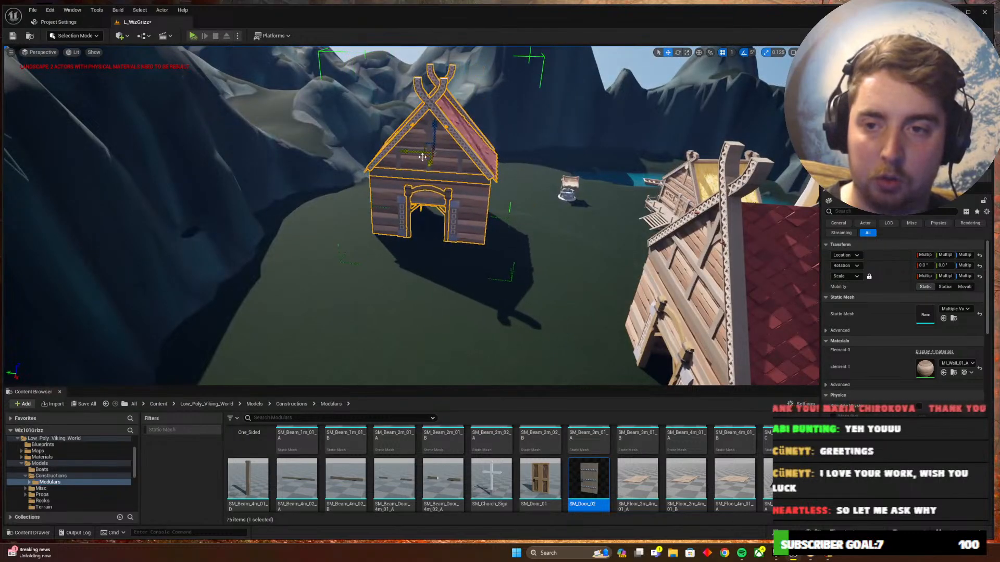
key(Escape)
Look through the house meshes in the Constructions folder for a building to place beside the gatehouses
right_drag(463, 242, 531, 312)
scroll(438, 473, up, 2)
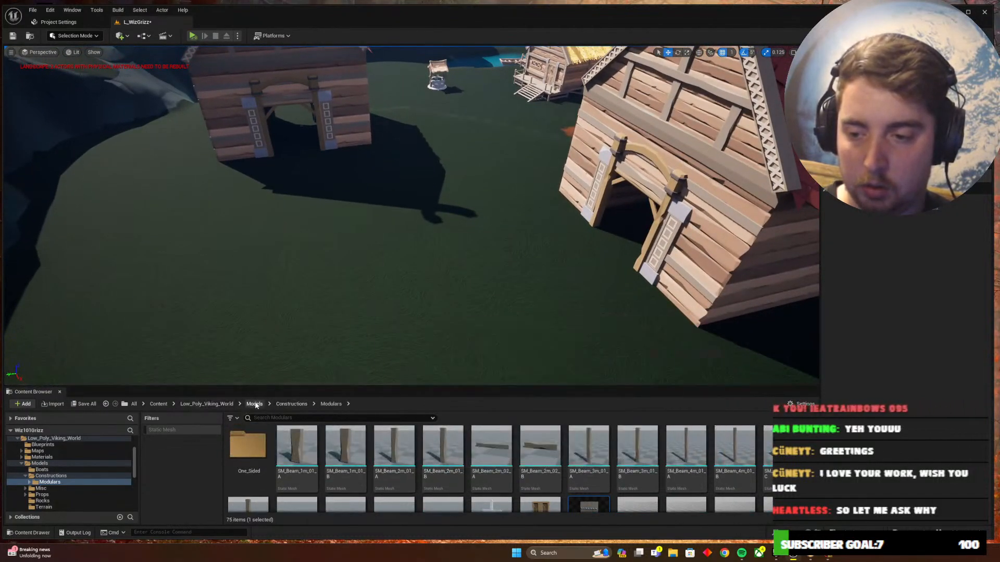
click(289, 404)
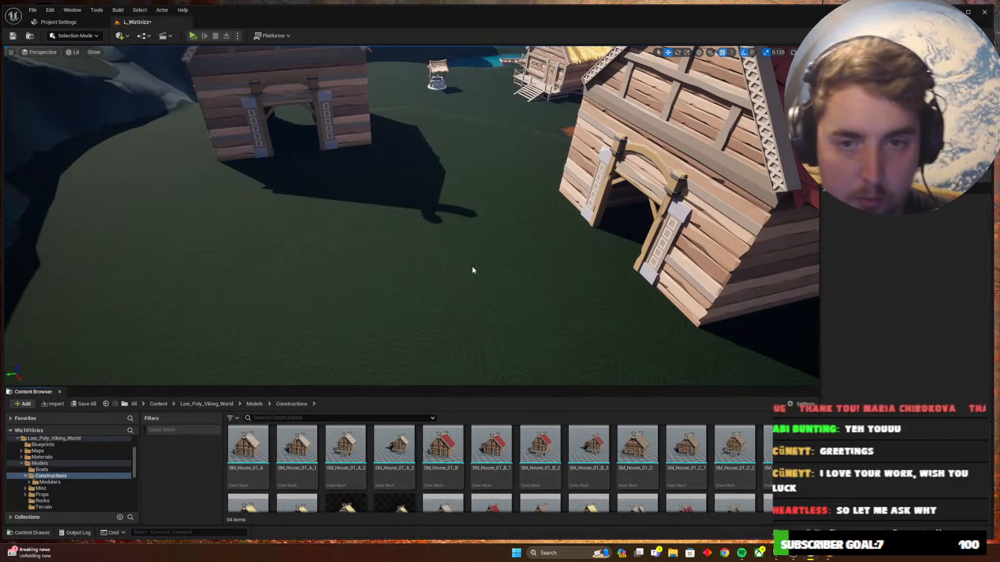
right_drag(473, 270, 469, 240)
key(w)
scroll(609, 429, down, 1)
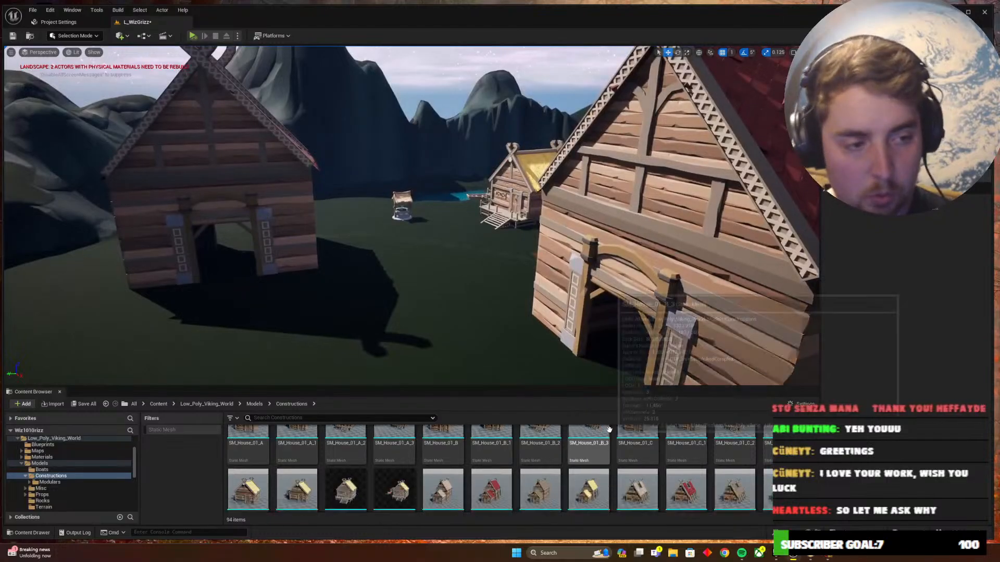
scroll(609, 429, down, 1)
scroll(604, 442, down, 3)
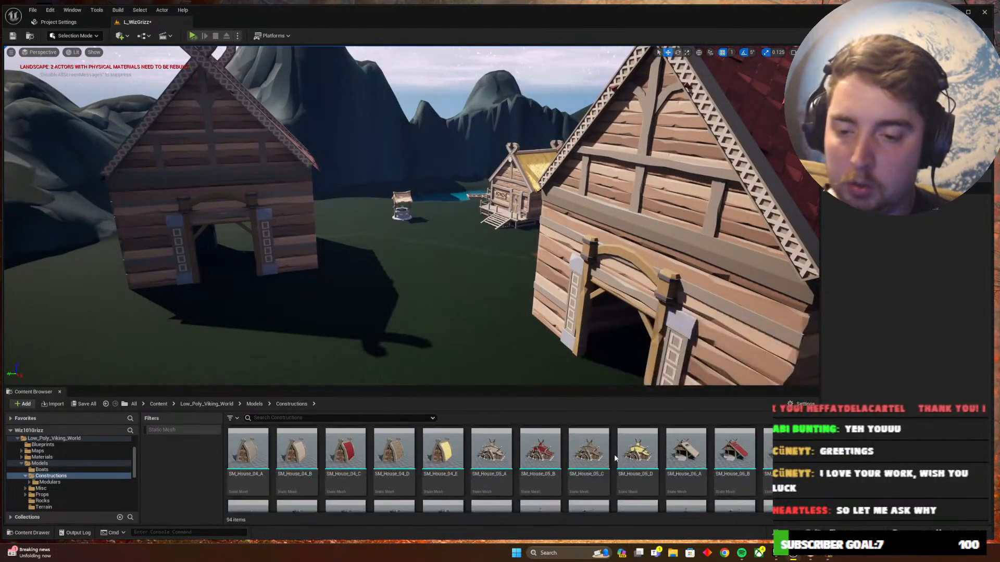
scroll(598, 453, down, 1)
key(s)
mouse_move(561, 290)
right_down()
mouse_move(580, 312)
mouse_move(609, 310)
mouse_move(539, 303)
mouse_move(544, 291)
right_up()
key(w)
key(s)
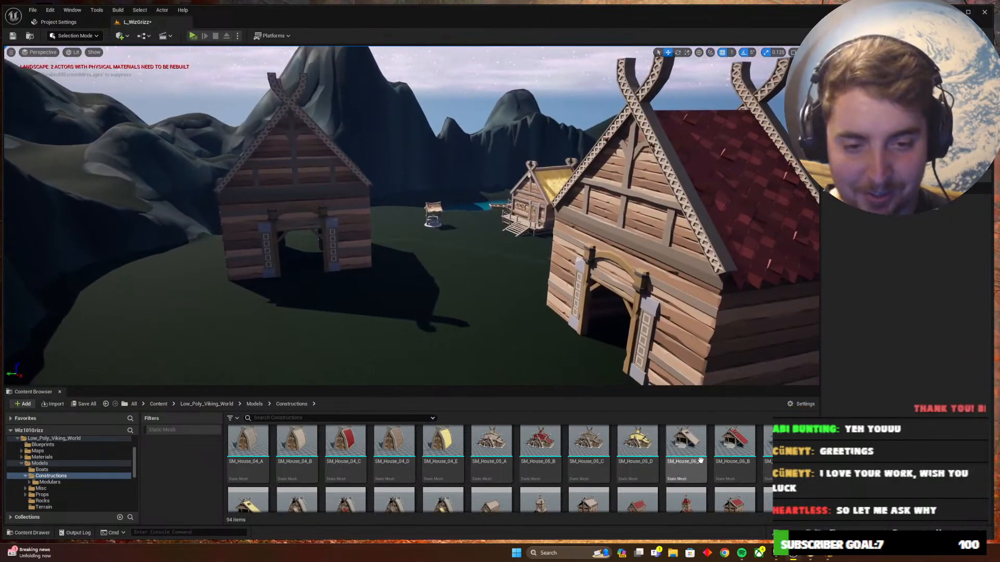
scroll(522, 469, down, 5)
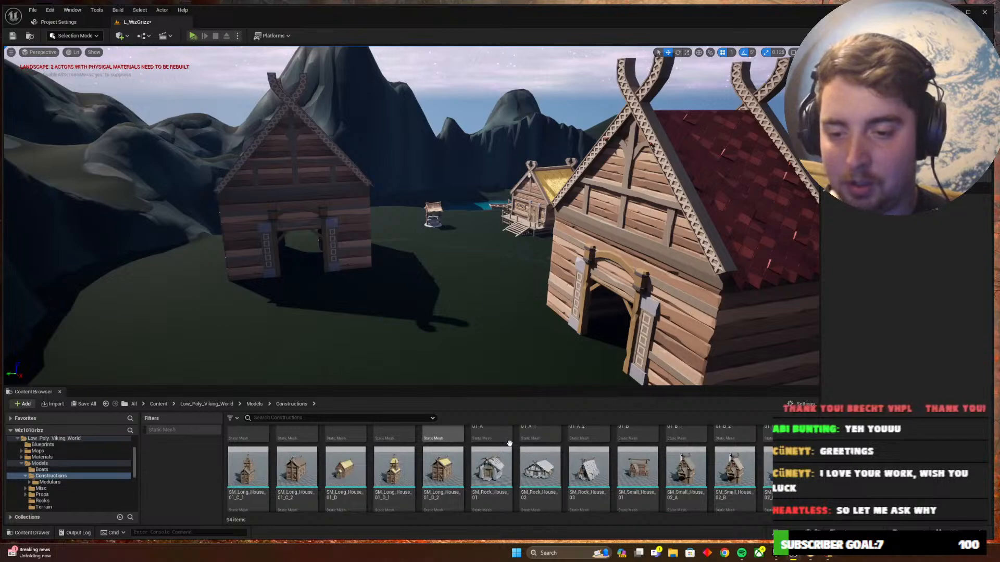
scroll(708, 458, down, 3)
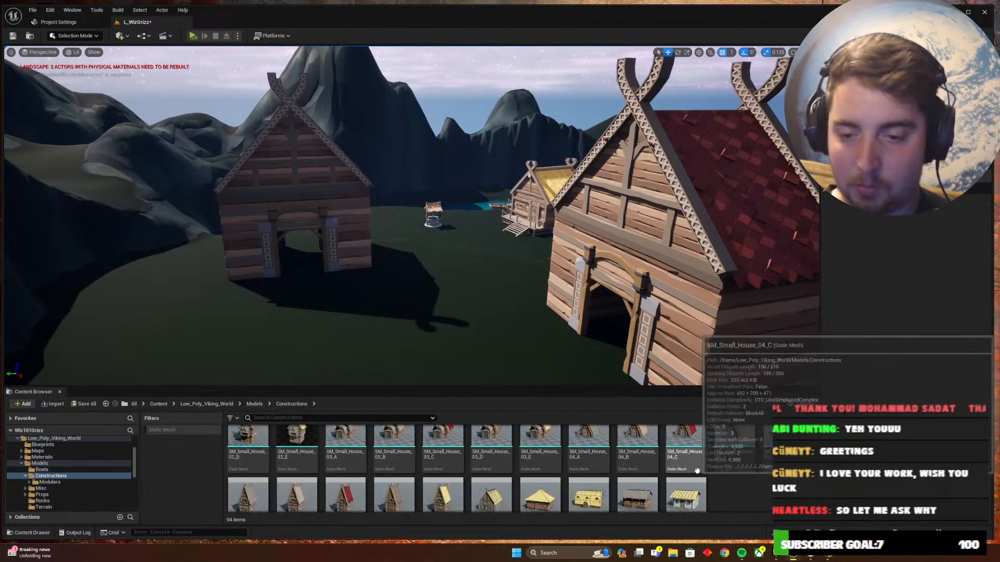
scroll(599, 466, up, 5)
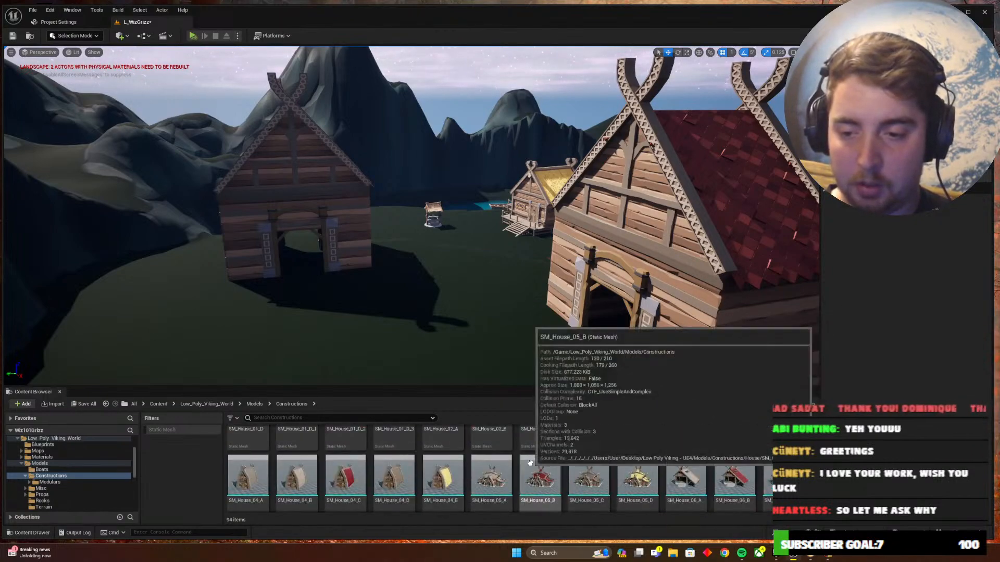
scroll(539, 456, down, 1)
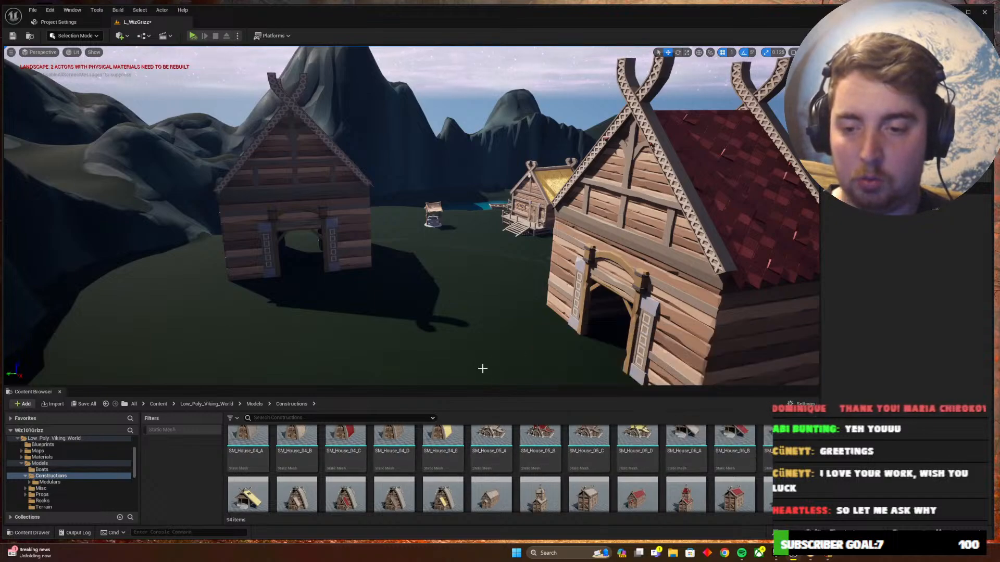
Place SM_House_04_C on the grass between the cliff and the second gatehouse, rotated -110 degrees around its vertical axis
right_drag(513, 350, 434, 365)
drag(346, 443, 309, 271)
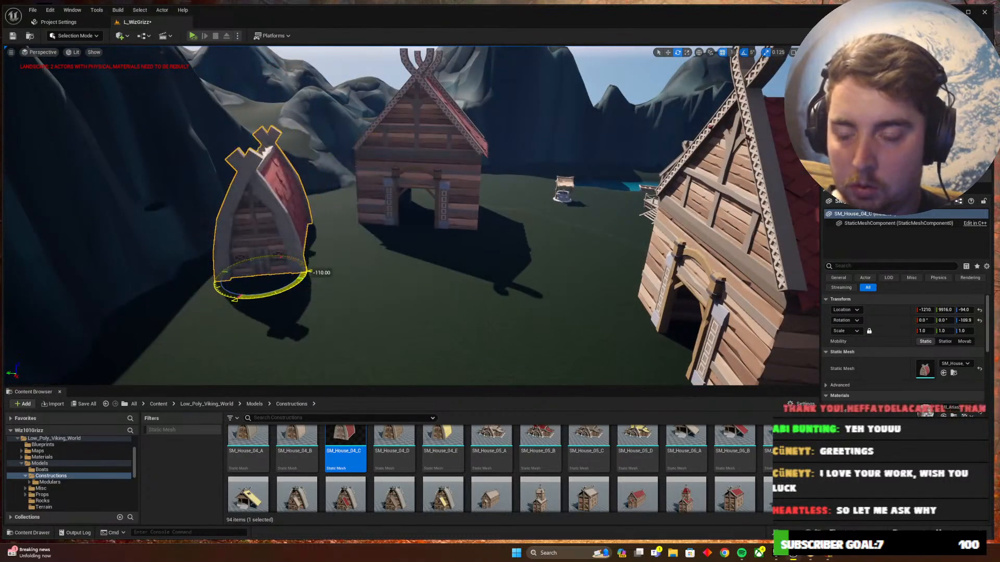
drag(251, 281, 287, 275)
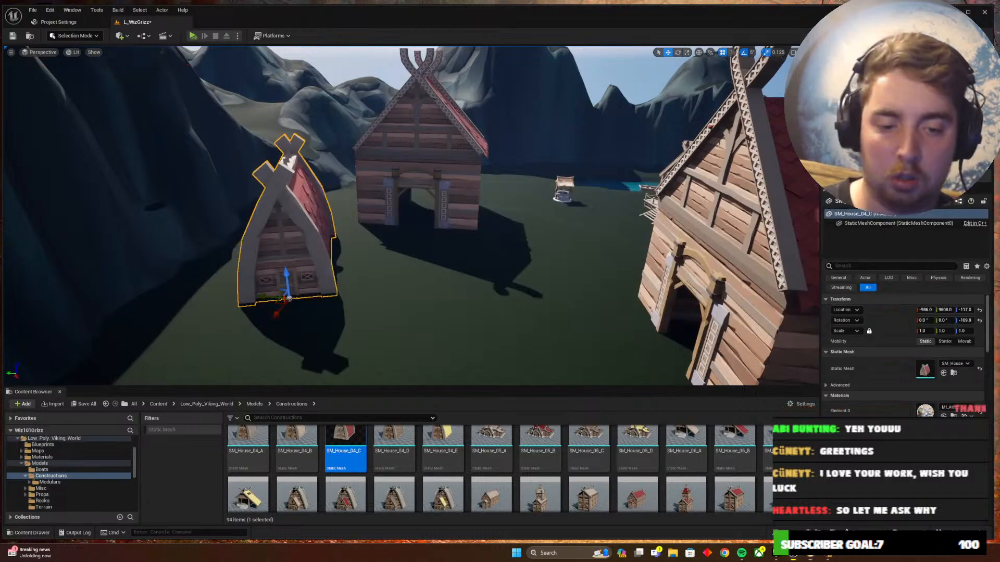
Check the stone vendor hut beside the path in Wizard101 as reference, then return to Unreal Engine
click(829, 554)
key(a)
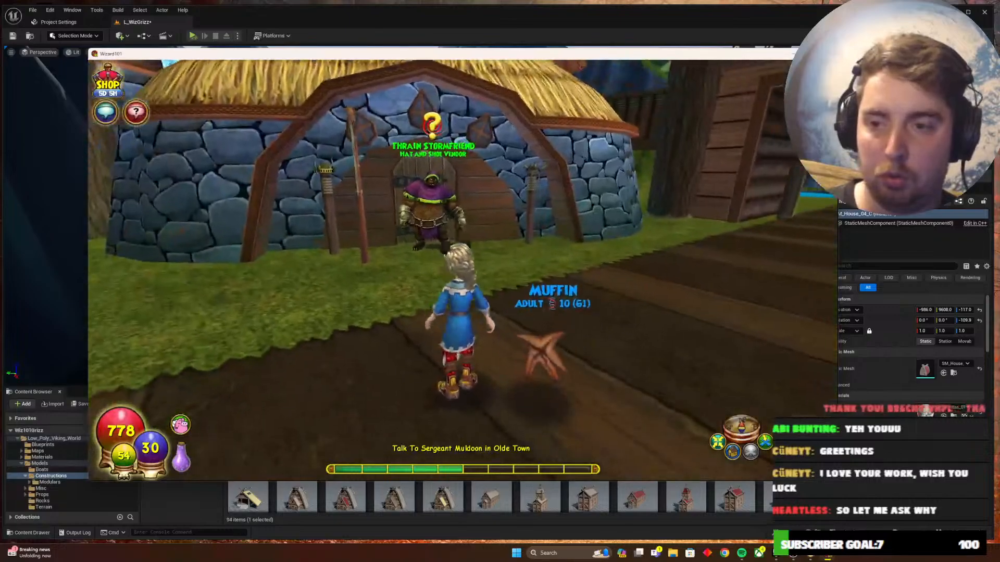
key(alt+Tab)
Shift SM_House_04_C slightly along the ground to fine-tune its position beside the second gatehouse
key(w)
right_drag(560, 292, 305, 296)
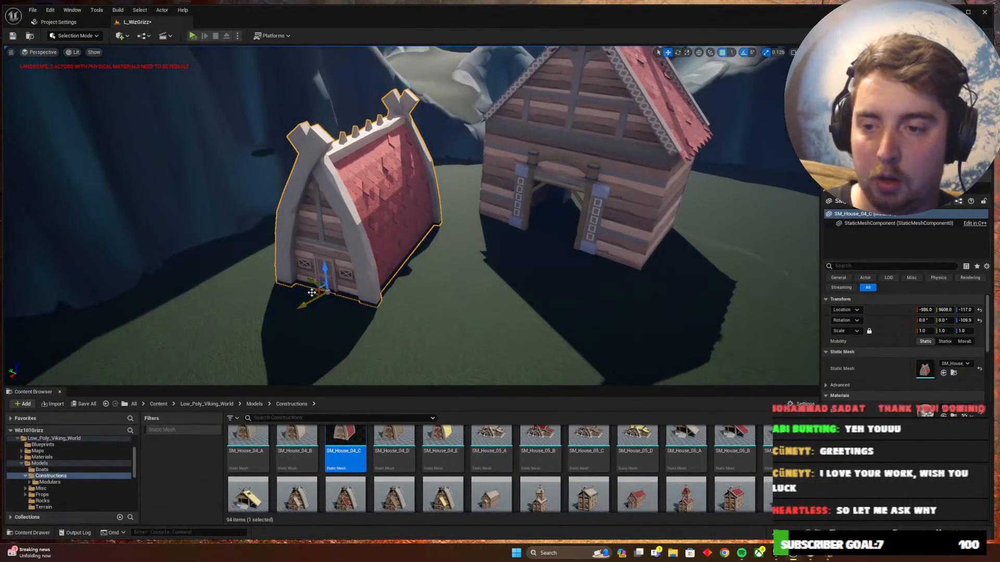
drag(311, 292, 295, 290)
mouse_move(287, 280)
right_down()
mouse_move(247, 310)
mouse_move(289, 297)
mouse_move(291, 284)
right_up()
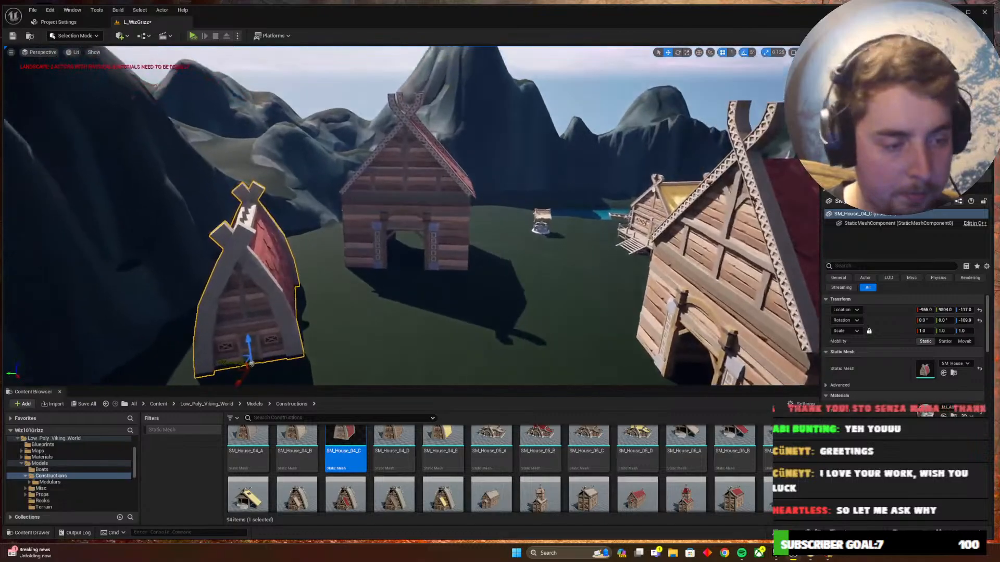
Nudge SM_House_04_C to a new spot on the grass in front of the cliff, keeping its rotation
right_drag(502, 333, 353, 317)
drag(315, 297, 298, 295)
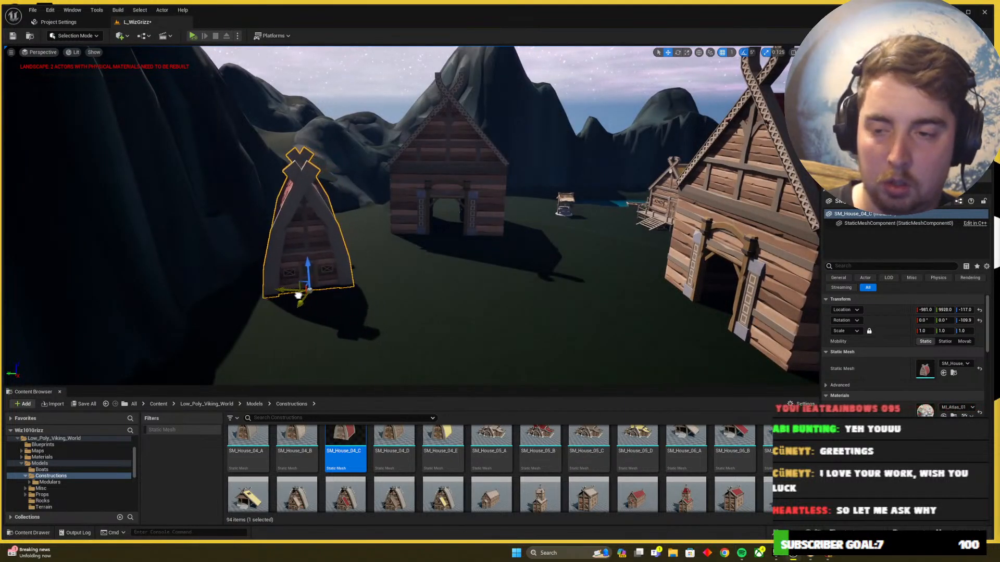
Go back up to the Models folder, look at the wooden market stalls in Wizard101 as reference, and return to Unreal Engine
scroll(581, 465, up, 5)
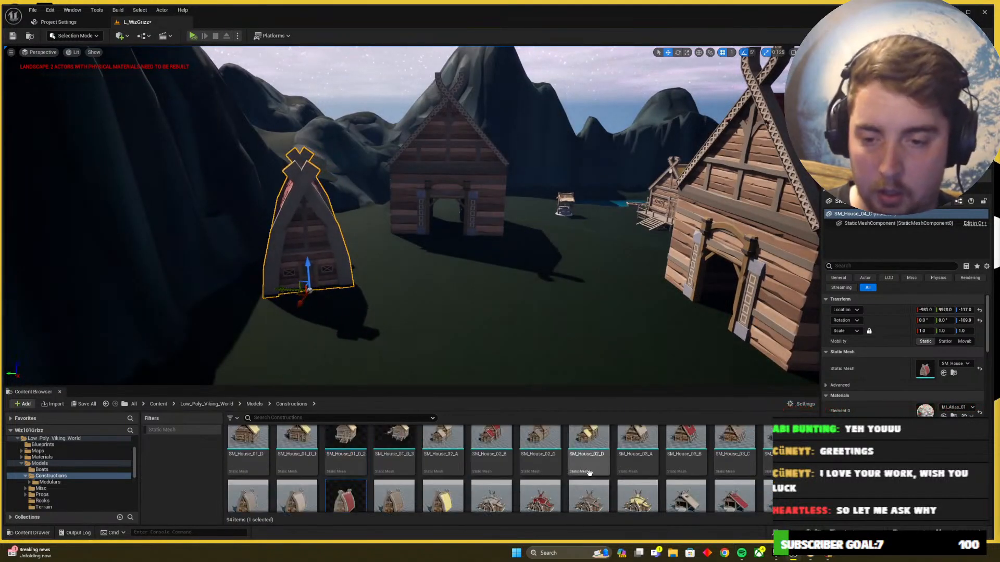
click(254, 404)
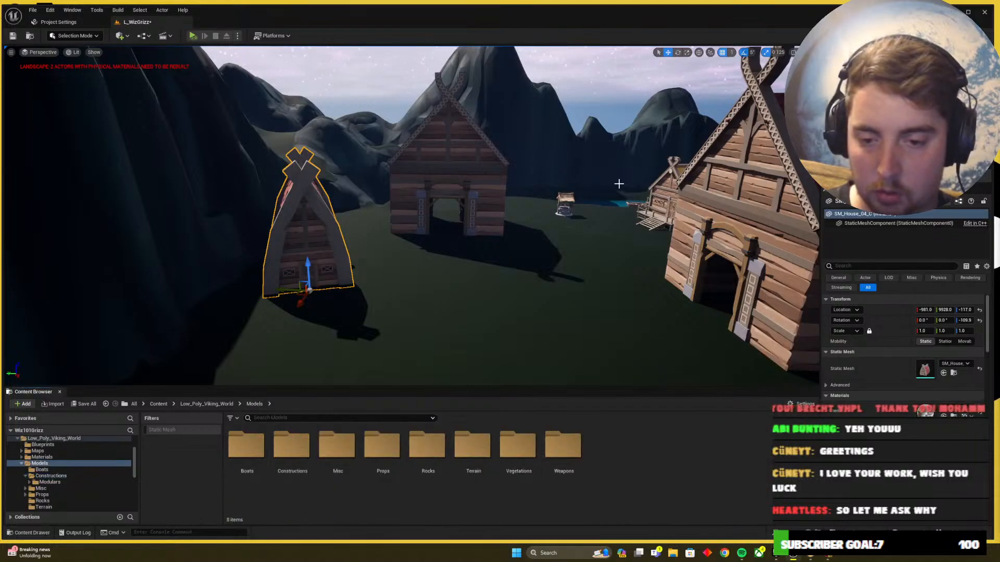
key(alt+Tab)
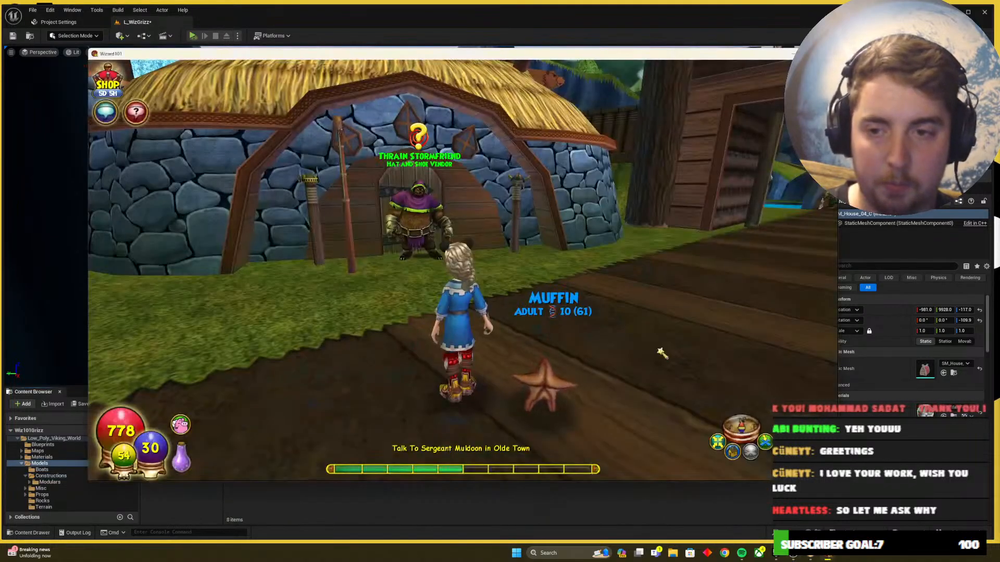
key(d)
key(w)
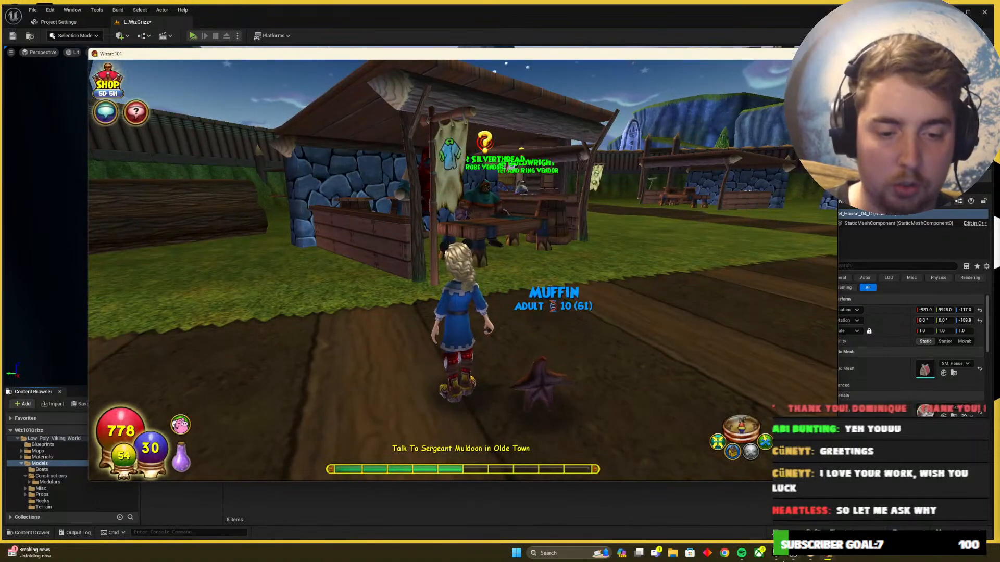
click(790, 556)
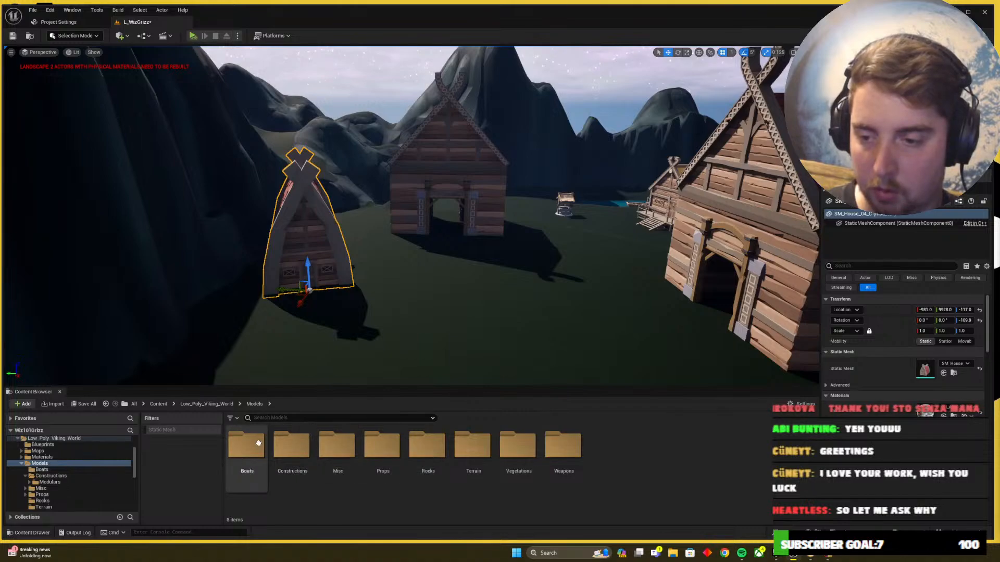
Find SM_Bld_Stall_Cover_01 in PolygonVikings/Meshes/Buildings and place it on the grass between the two gatehouses
click(157, 404)
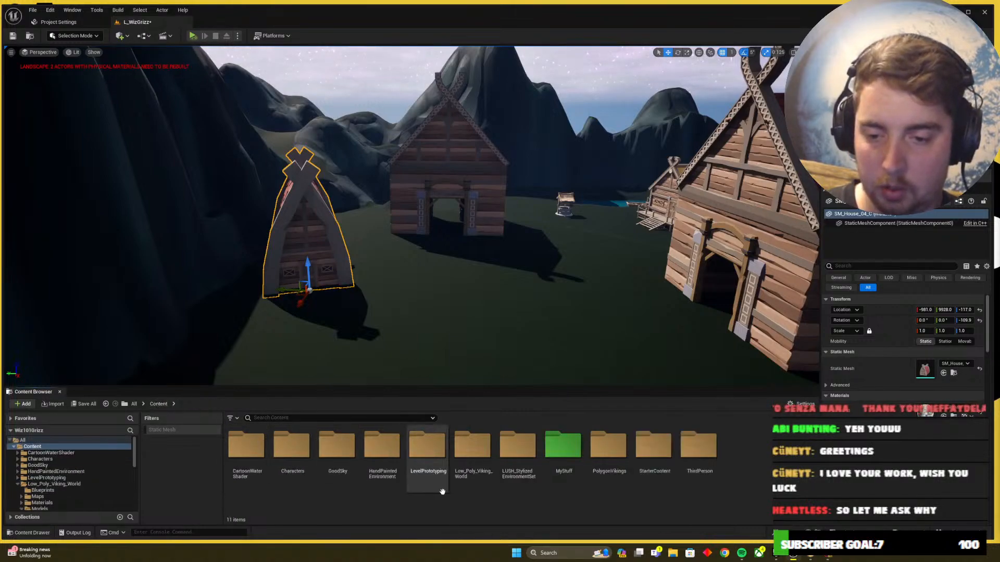
double_click(606, 453)
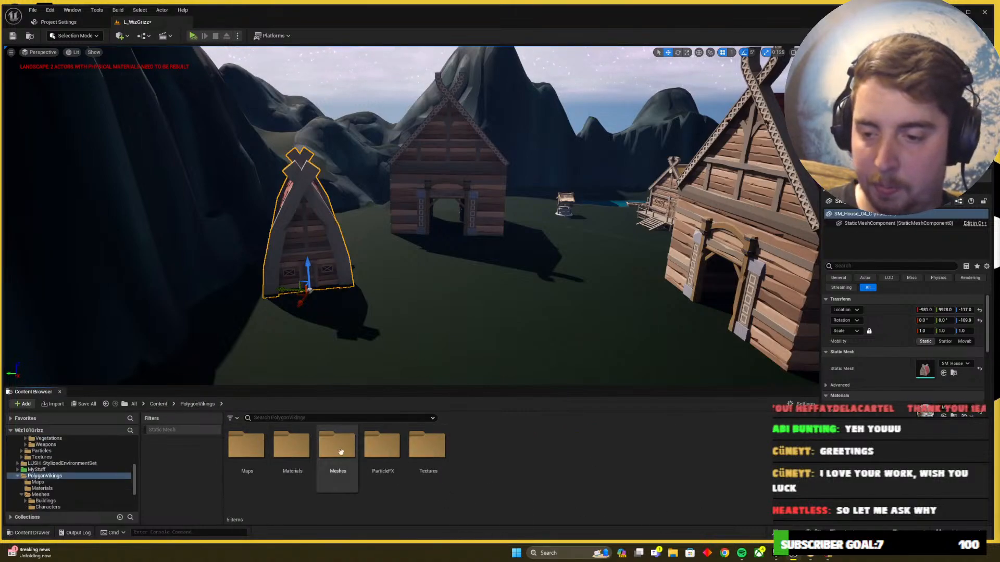
double_click(340, 447)
double_click(245, 446)
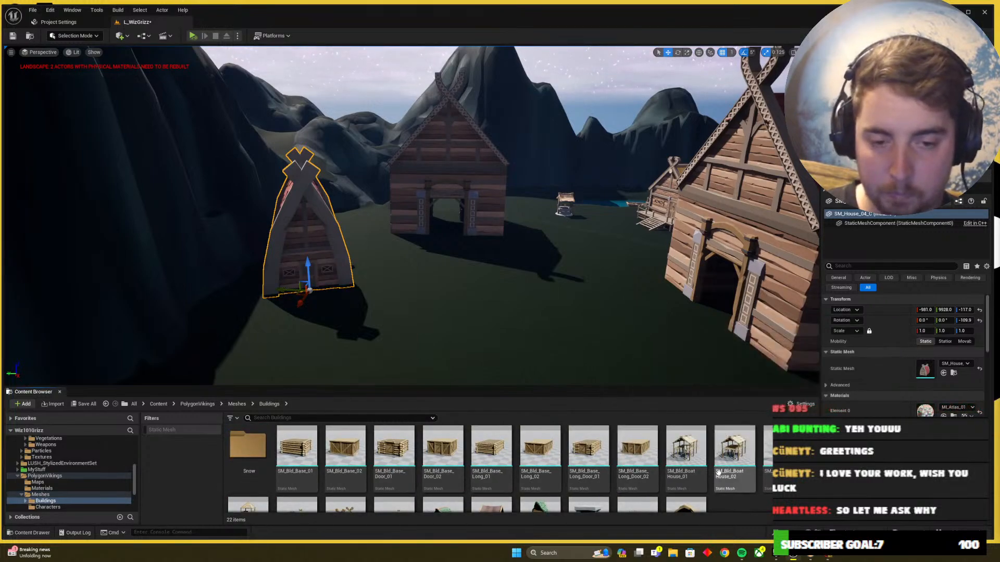
scroll(718, 473, down, 2)
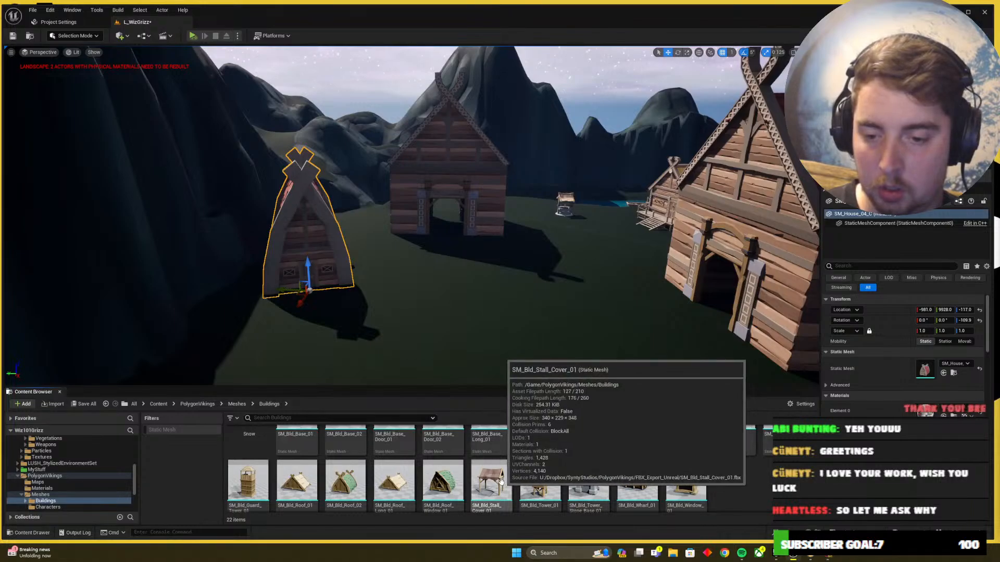
key(w)
right_drag(492, 334, 552, 339)
drag(488, 512, 412, 287)
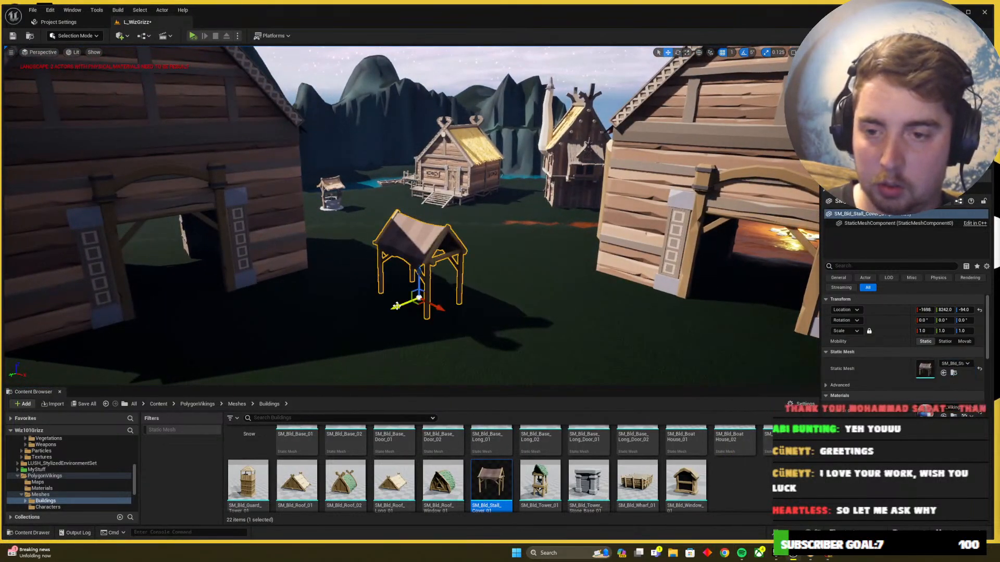
Rotate the stall cover -25 degrees around its vertical axis and scale it to 1.5, 1.25 and 1.5
key(w)
right_drag(400, 313, 419, 327)
key(e)
drag(417, 315, 432, 280)
mouse_move(451, 299)
right_down()
mouse_move(412, 301)
mouse_move(447, 299)
right_up()
key(s)
key(w)
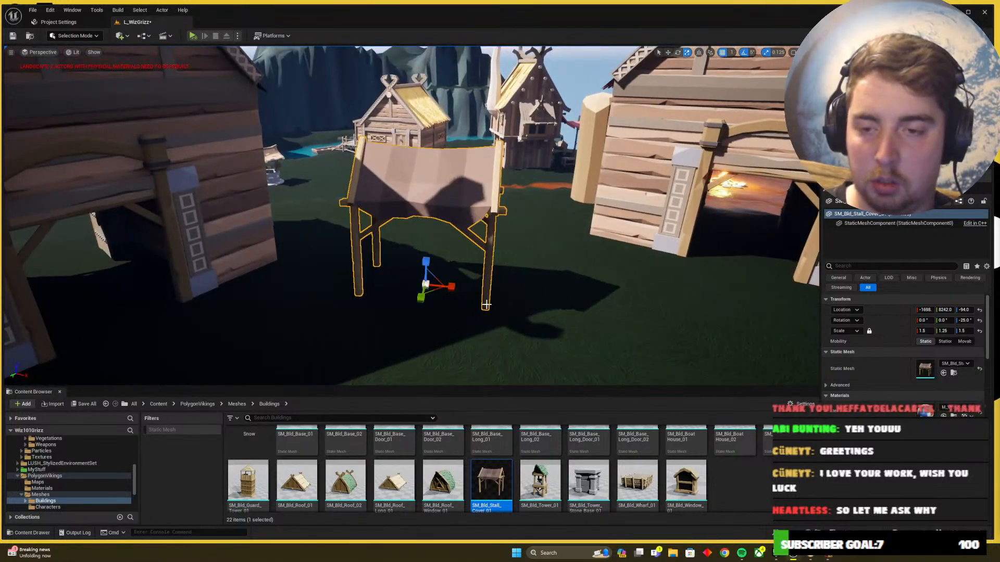
Set the stall cover's Y scale to 1.625 and move it along the ground closer to the sunlit gatehouse
key(alt+Tab)
key(alt+Tab)
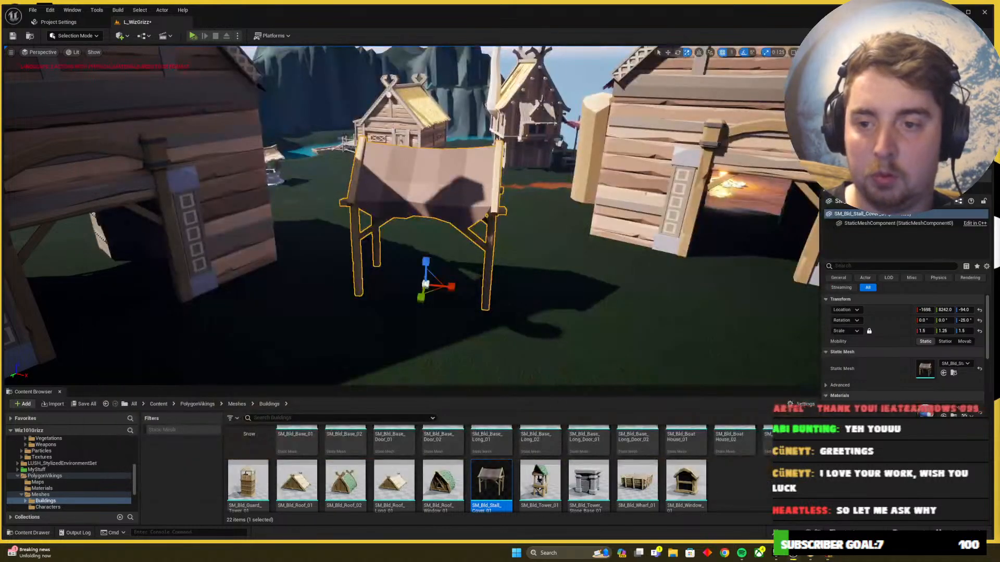
right_drag(424, 330, 451, 330)
key(a)
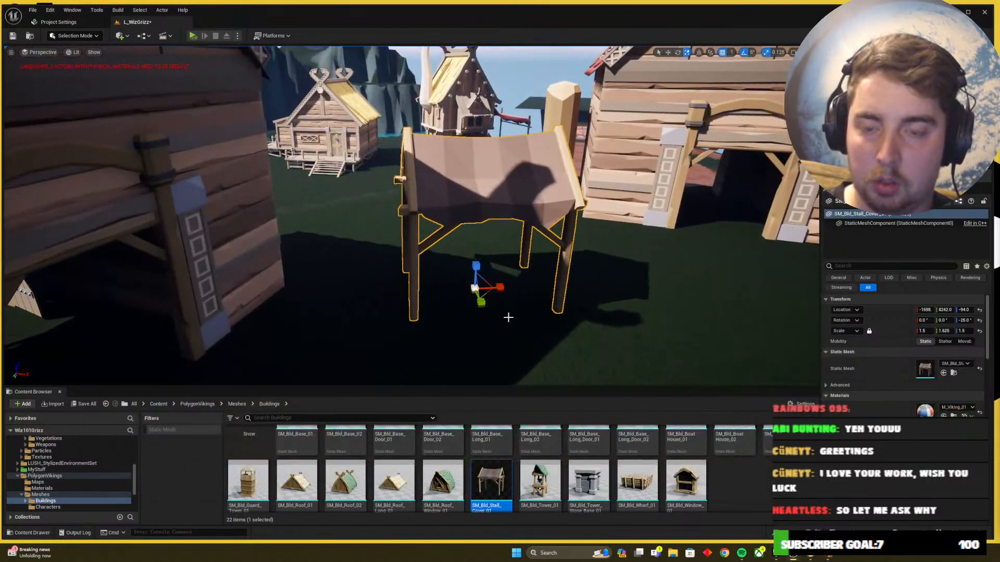
key(d)
mouse_move(508, 317)
right_down()
mouse_move(485, 317)
mouse_move(508, 317)
right_up()
key(w)
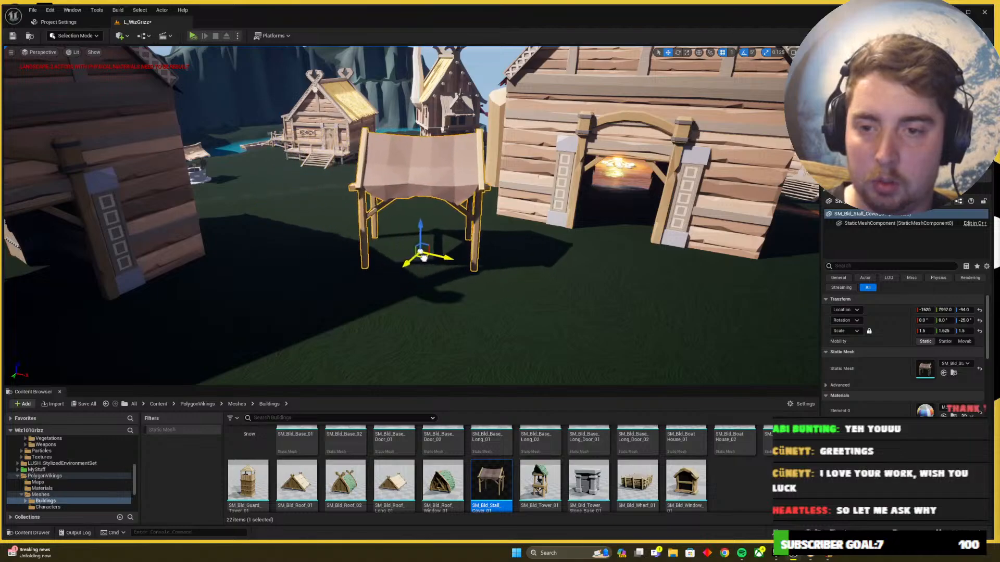
Walk around the vendor stalls in Wizard101 to examine their layout beside the gate, then return to Unreal Engine
key(alt+Tab)
key(d)
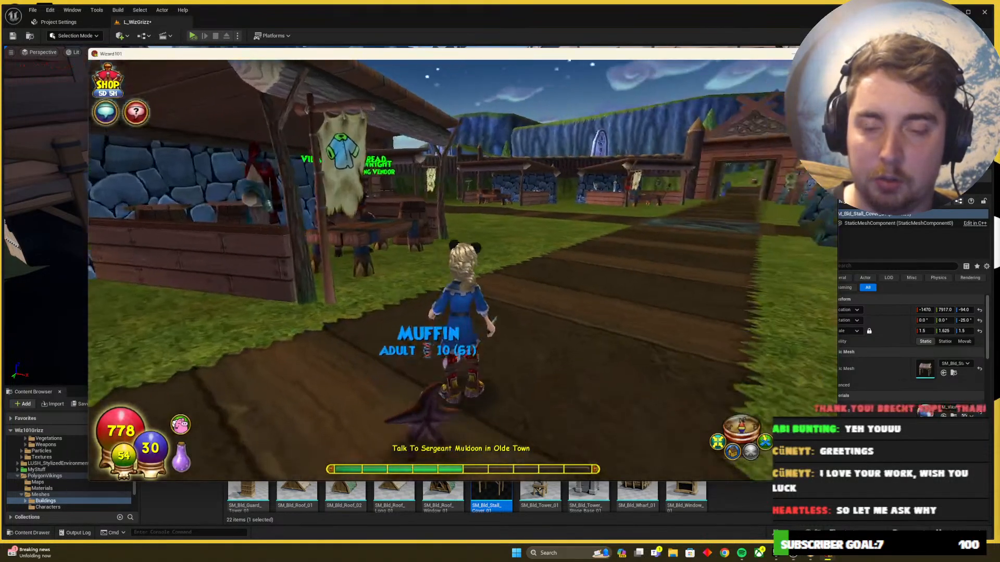
key(w)
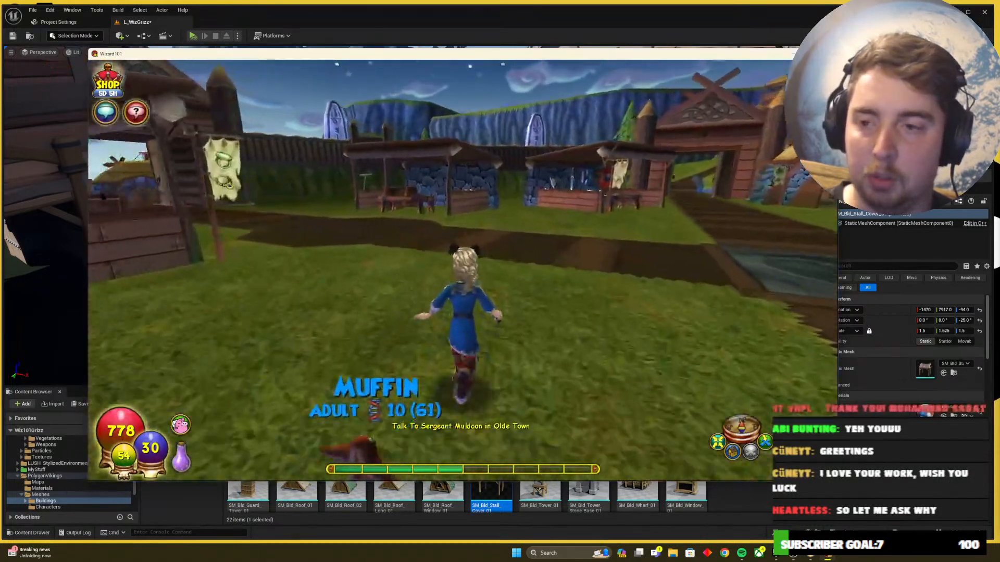
key(a)
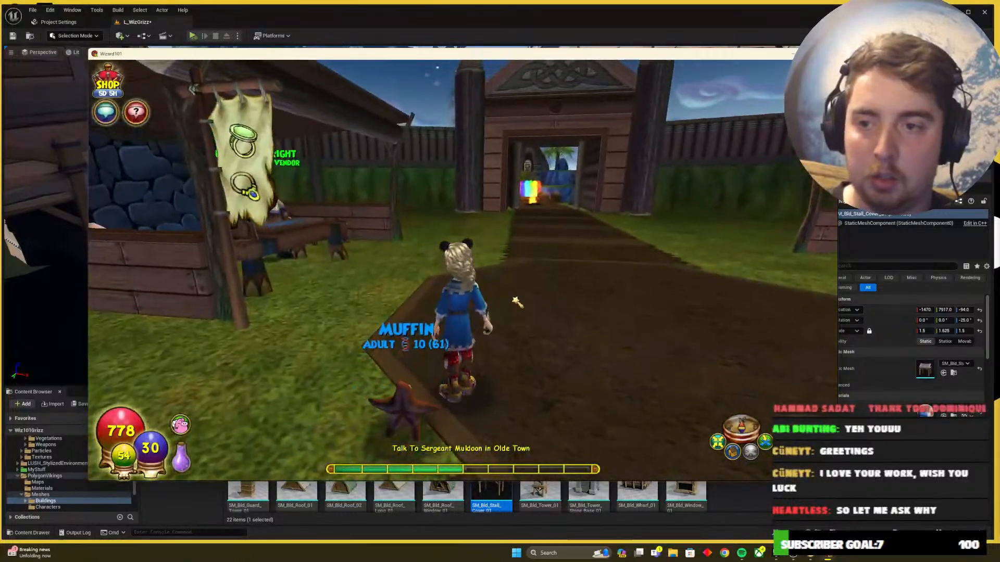
key(alt+Tab)
Adjust the spacing of the stall cover and the shadowed gatehouse to open up room for more stalls between the gatehouses
key(s)
right_drag(466, 290, 469, 263)
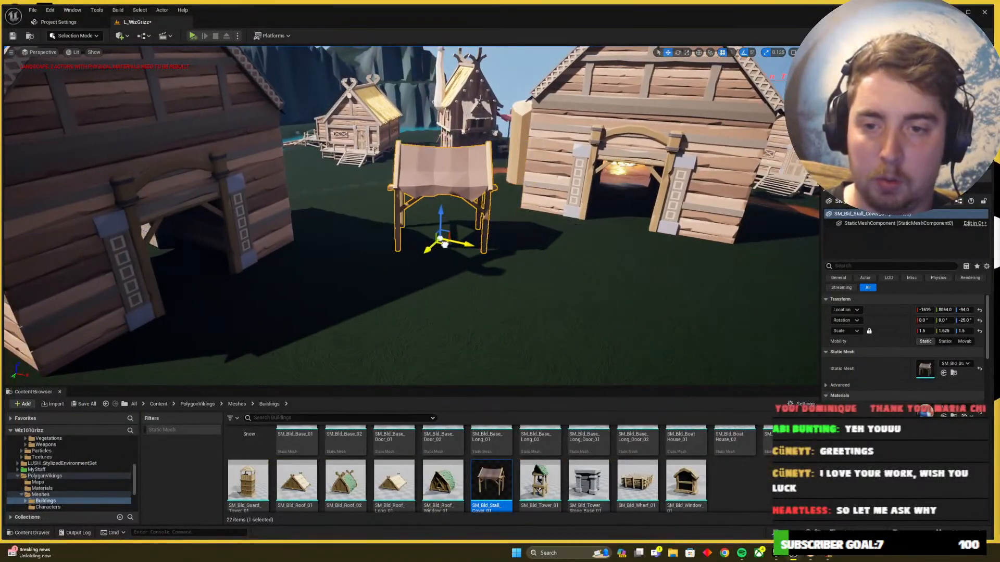
click(247, 224)
right_drag(248, 225, 237, 129)
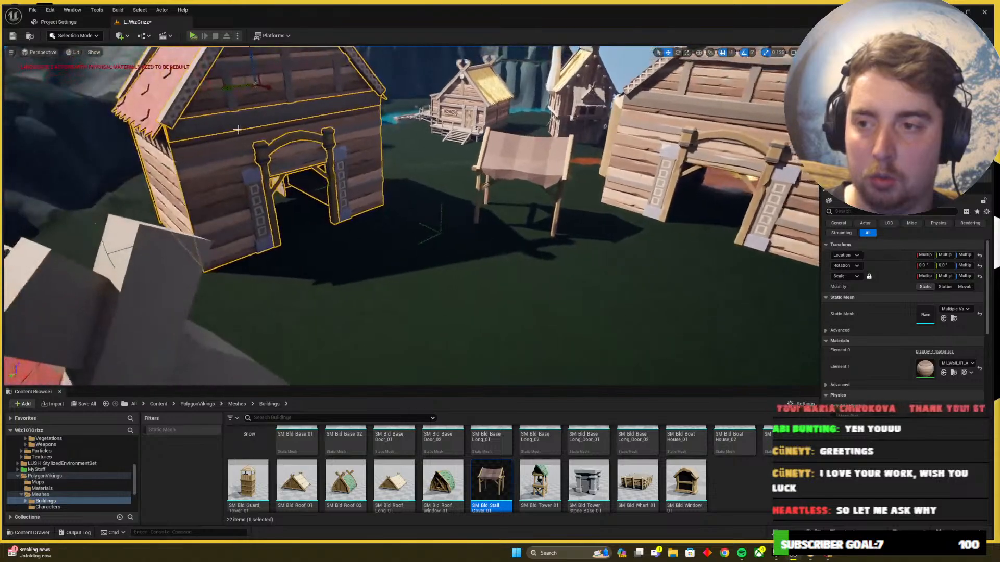
mouse_move(267, 86)
right_down()
mouse_move(258, 88)
mouse_move(272, 89)
right_up()
Duplicate the stall cover and place the copy beside it, nearer the shadowed gatehouse, comparing with Wizard101
click(483, 216)
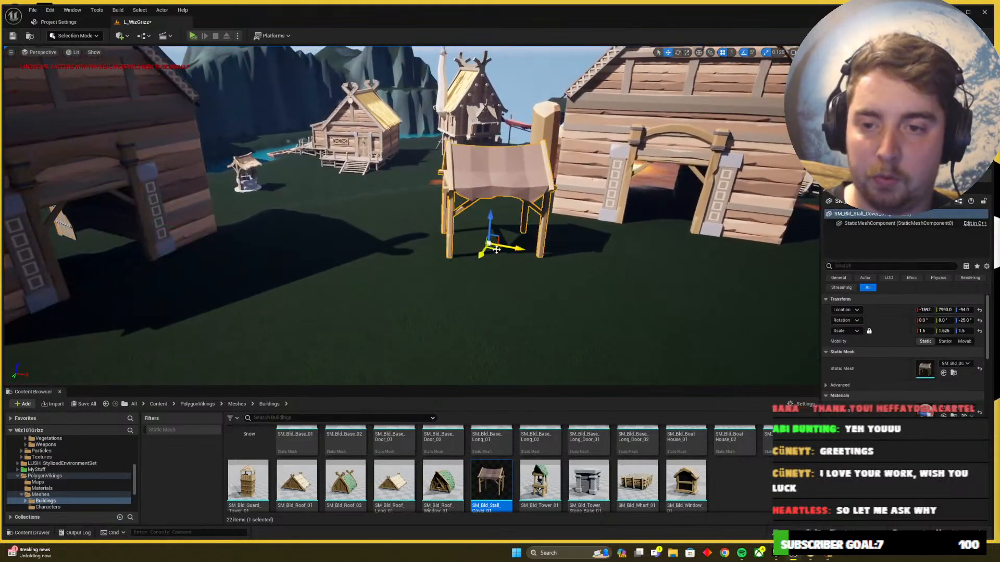
alt+drag(496, 250, 359, 261)
right_drag(469, 307, 468, 311)
key(alt+Tab)
key(alt+Tab)
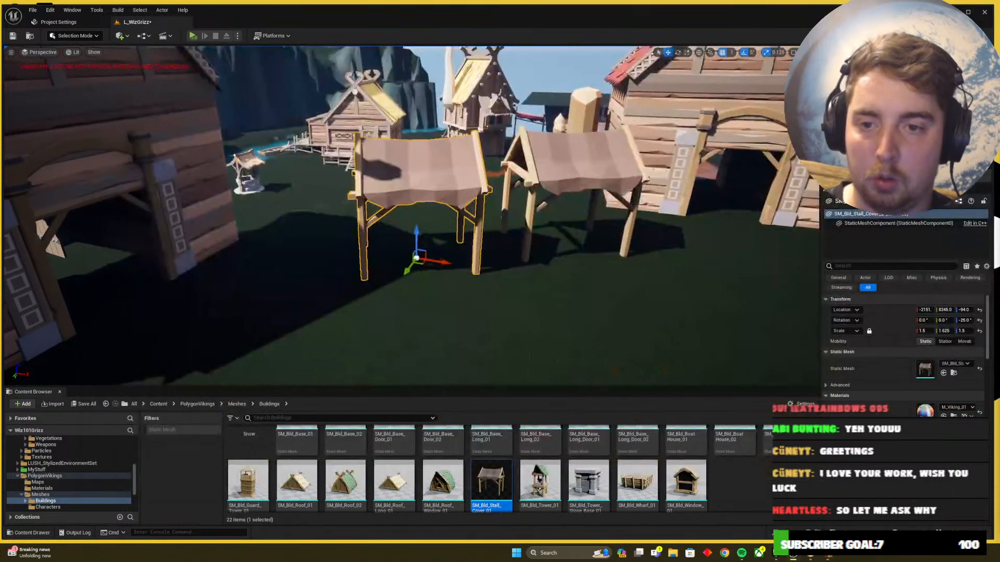
Enlarge the original stall cover to a Y scale of 2.625 and a Z scale of 1.875
click(562, 237)
drag(569, 215, 569, 201)
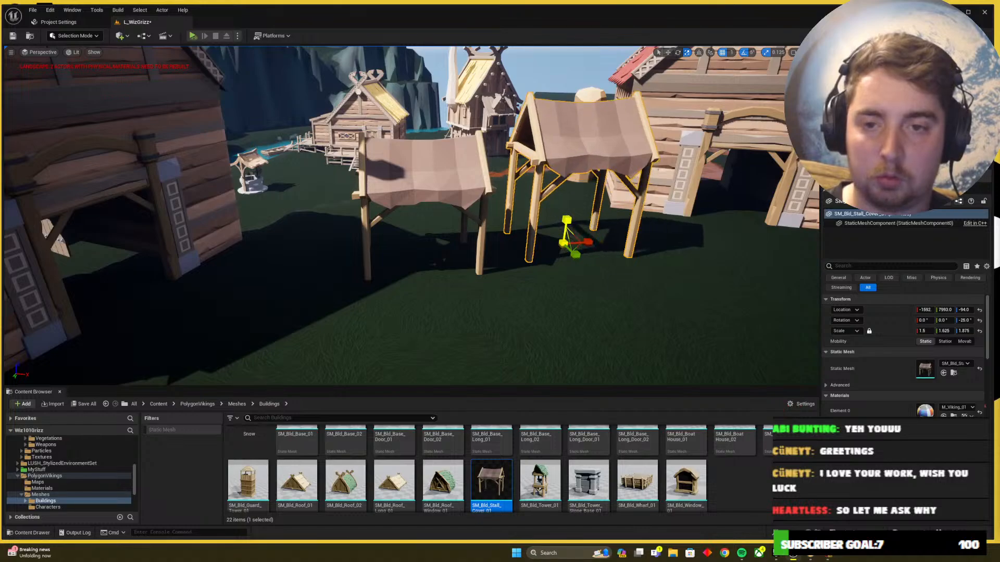
drag(575, 254, 581, 270)
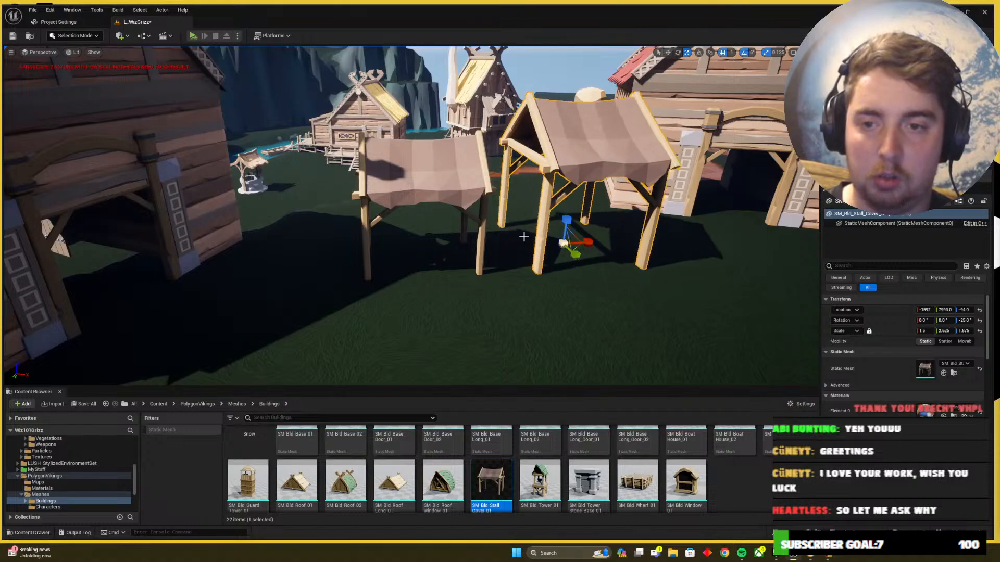
Scale the duplicated stall cover to 1.875 in X, 2.375 in Y and 1.875 in Z
click(424, 192)
drag(419, 234, 420, 214)
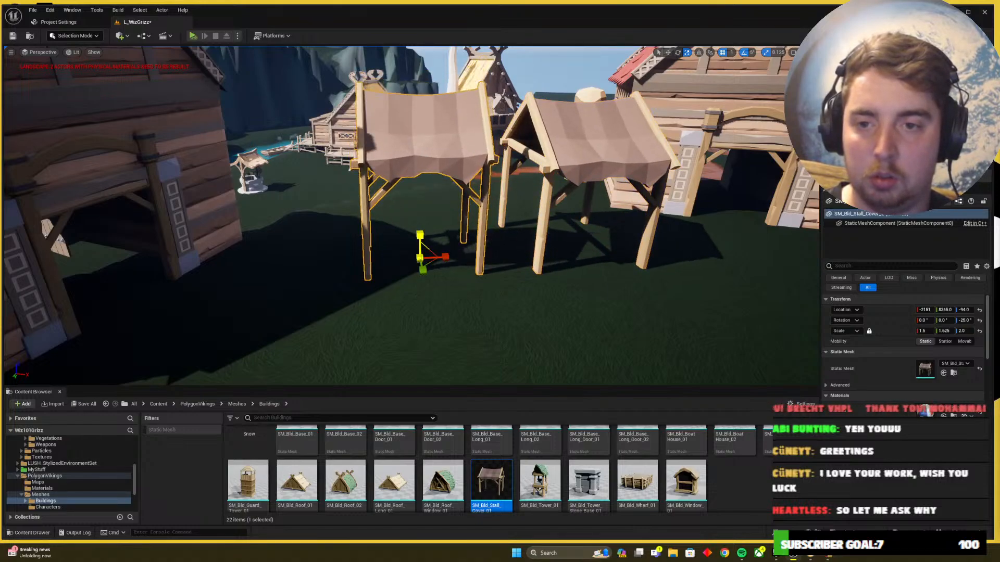
drag(423, 269, 420, 241)
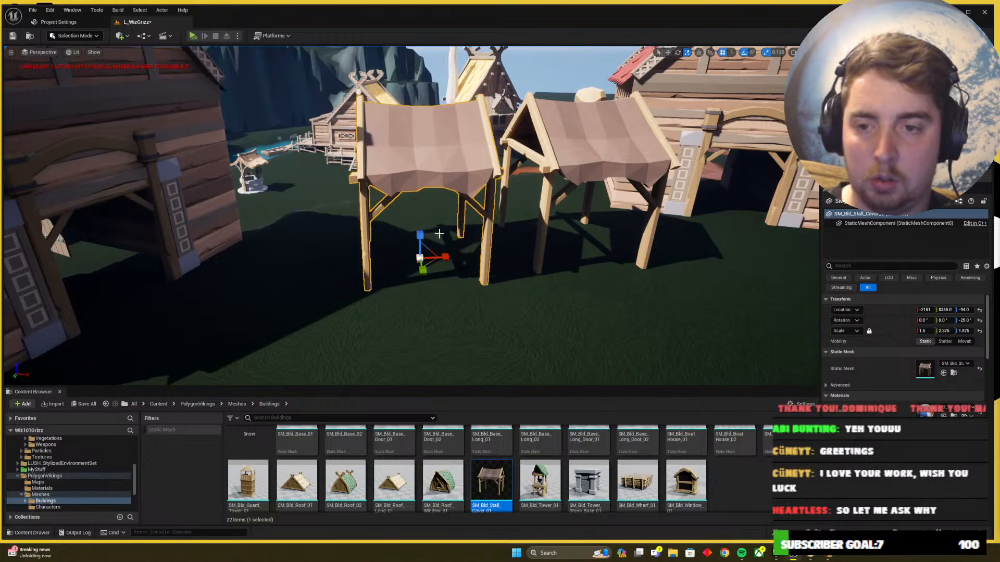
key(a)
right_drag(439, 234, 474, 242)
key(d)
drag(327, 257, 346, 257)
right_drag(346, 257, 408, 196)
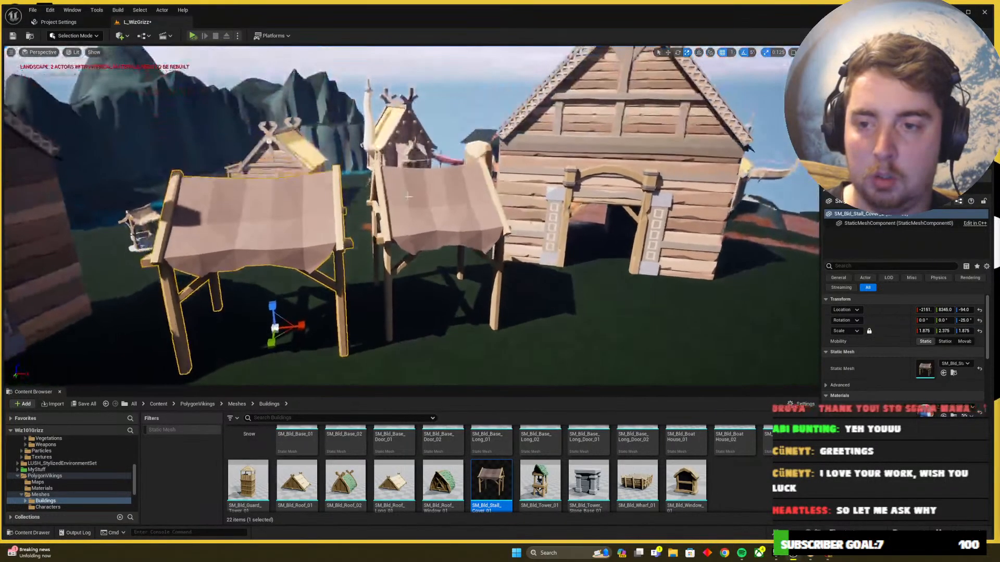
Replace the original stall cover with a copy of the enlarged one, placed beside it and turned slightly around its vertical axis
click(408, 196)
key(Delete)
click(329, 236)
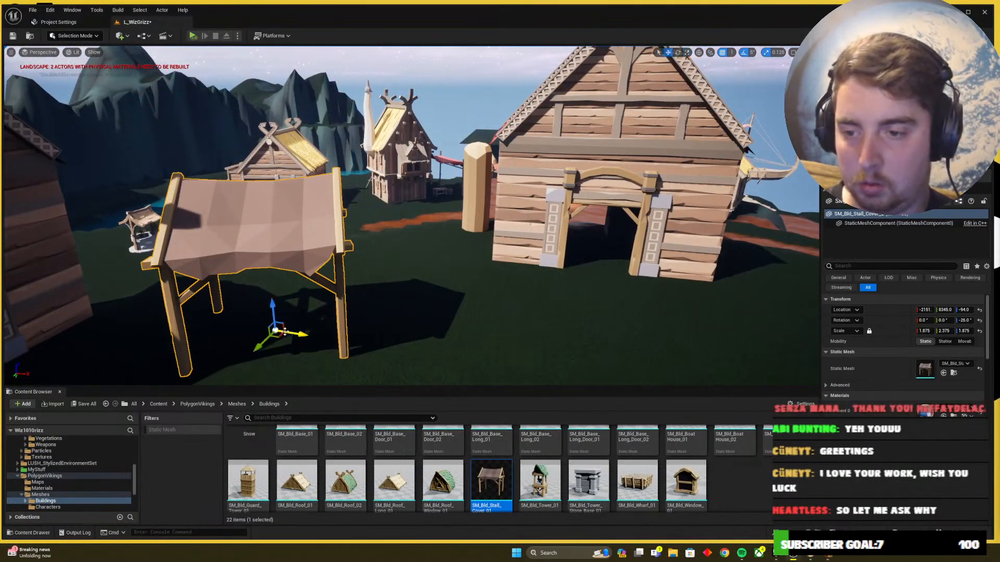
alt+drag(278, 337, 451, 316)
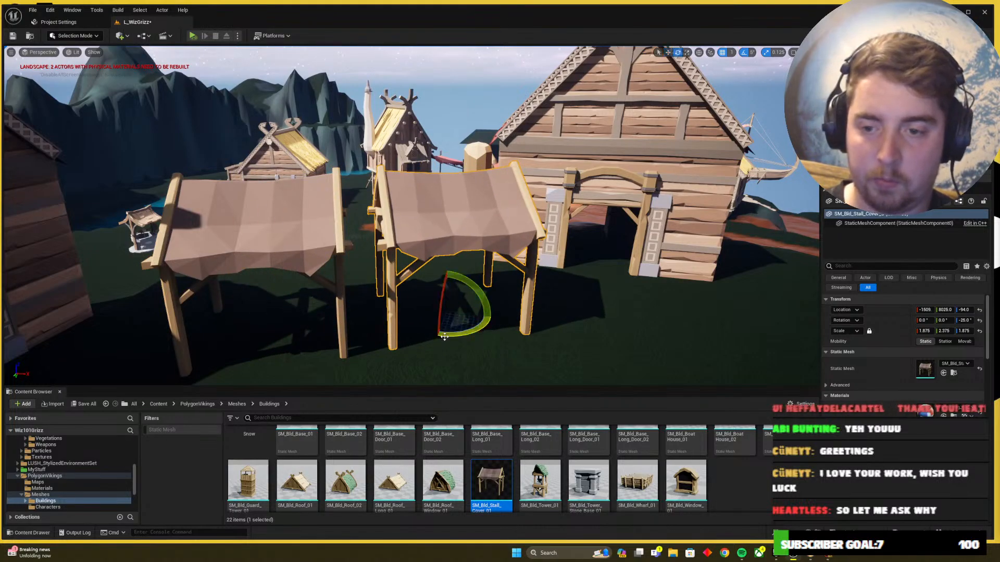
scroll(423, 361, down, 3)
Select both stall covers and move them together along the ground toward the sunlit gatehouse
ctrl+click(353, 269)
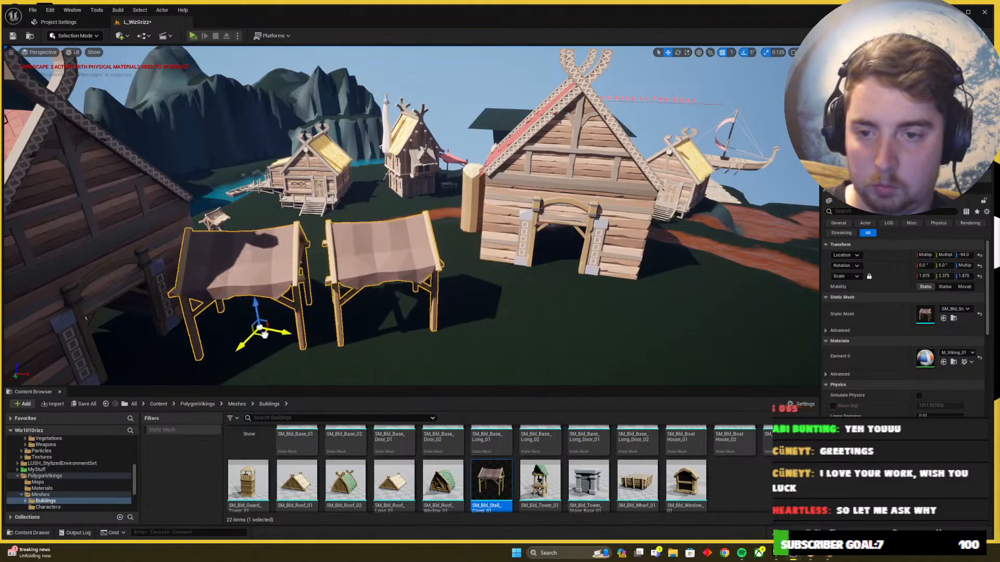
drag(264, 334, 308, 330)
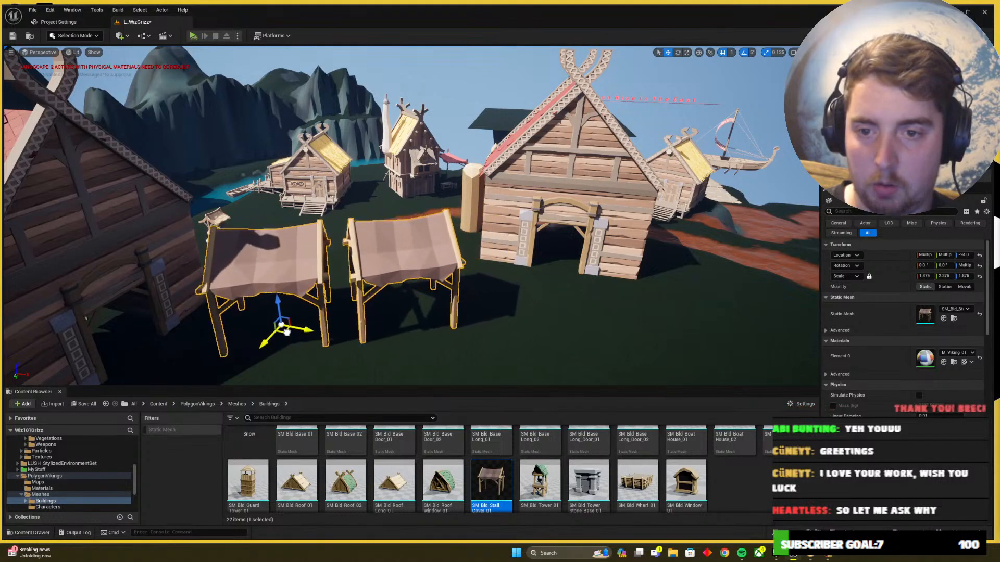
mouse_move(286, 332)
right_down()
mouse_move(292, 323)
mouse_move(300, 333)
mouse_move(286, 339)
right_up()
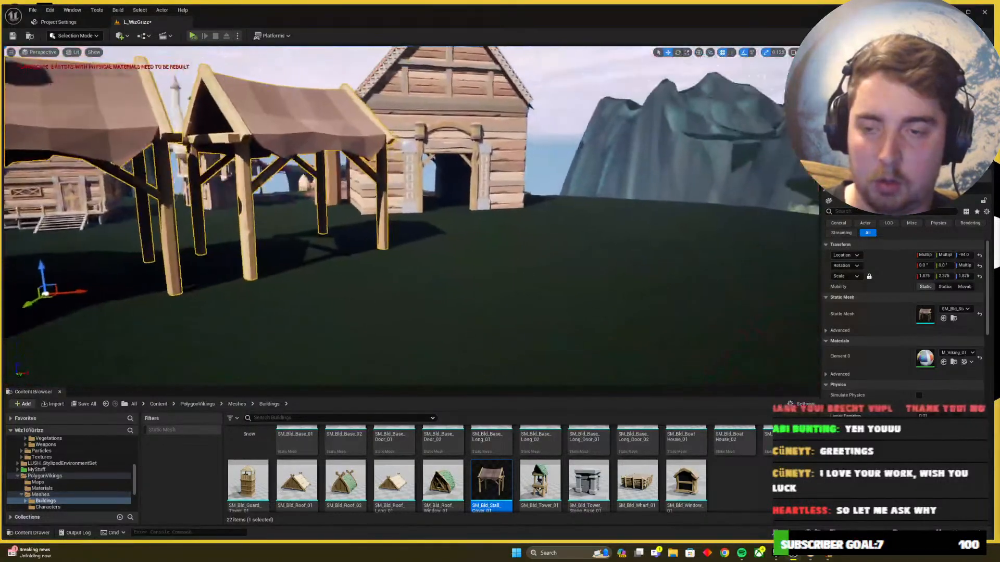
right_drag(380, 312, 384, 310)
Switch to Wizard101 and walk around the vendor stalls to examine their arrangement along the path to the gate
key(alt+Tab)
key(w)
key(a)
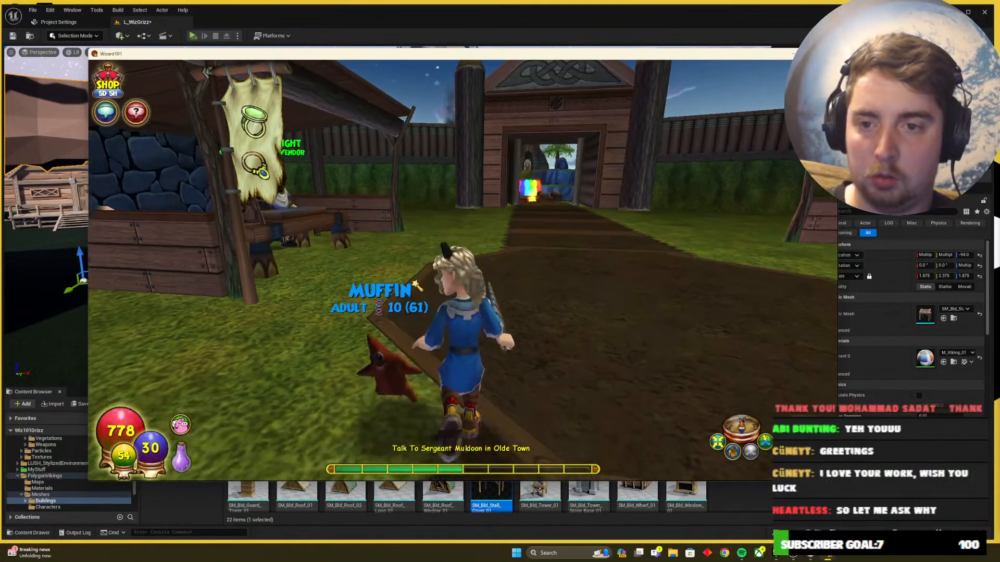
key(d)
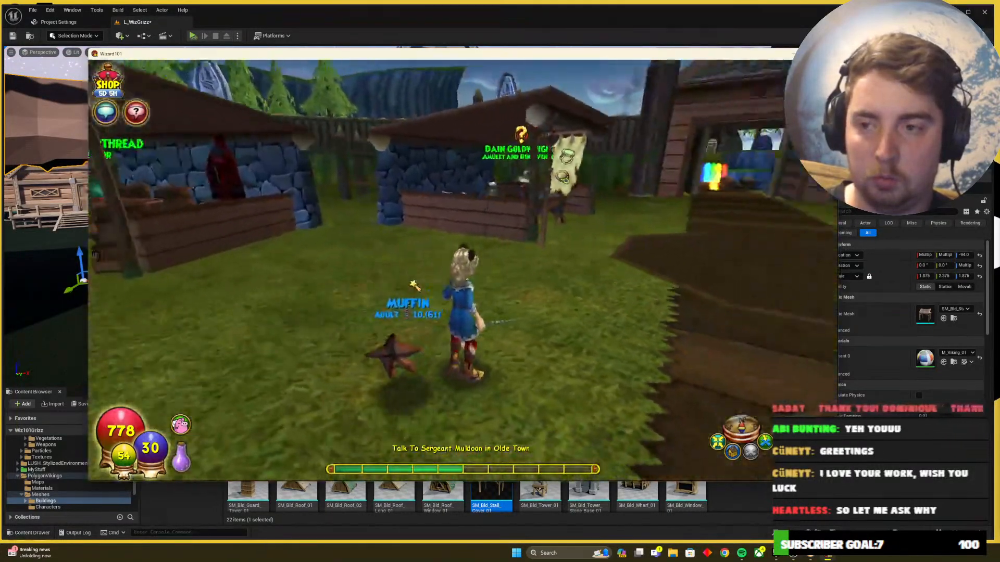
key(a)
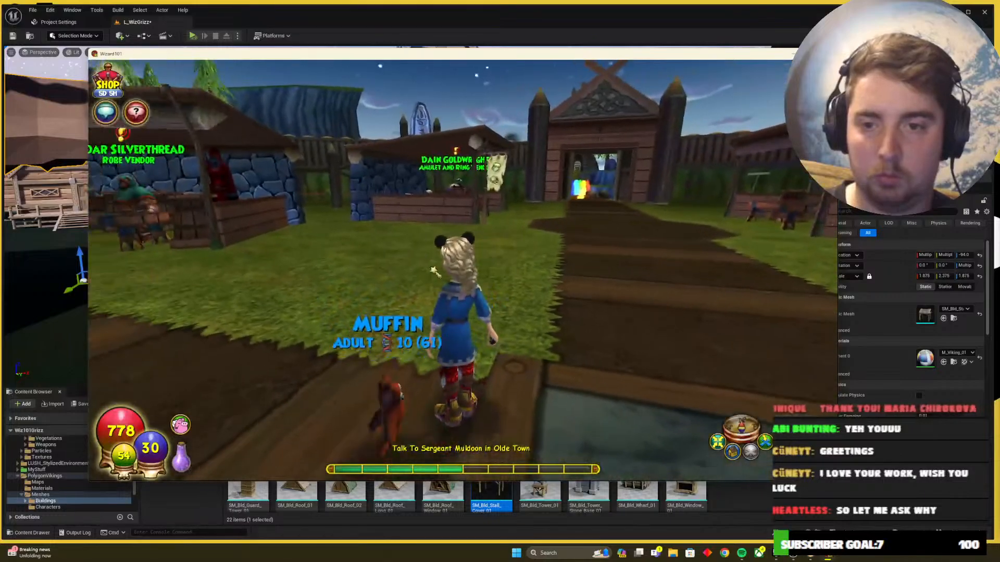
Return to Unreal Engine and move the small red-roofed house along the ground, farther back toward the cliff
key(alt+Tab)
right_drag(564, 385, 484, 395)
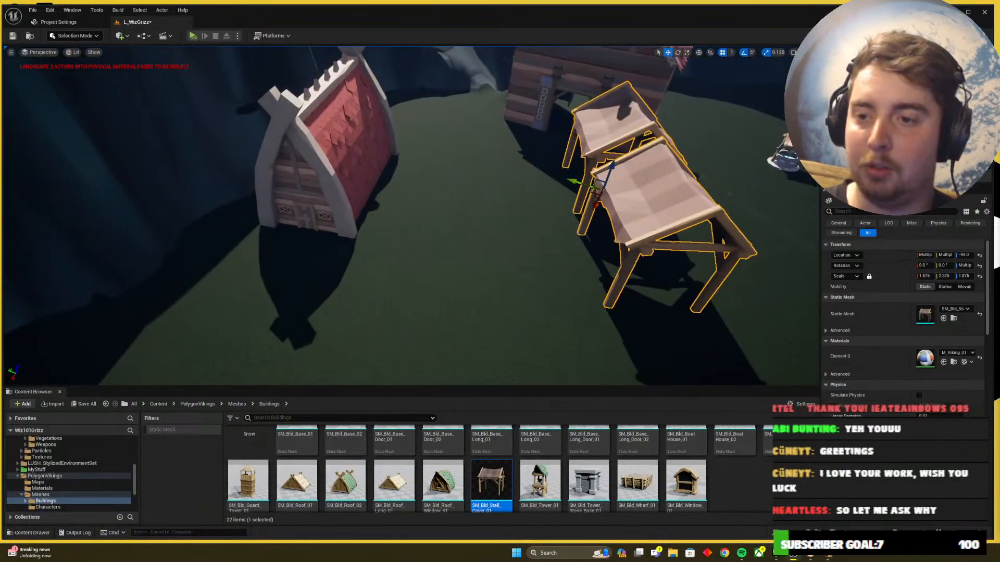
click(296, 242)
drag(292, 236, 340, 180)
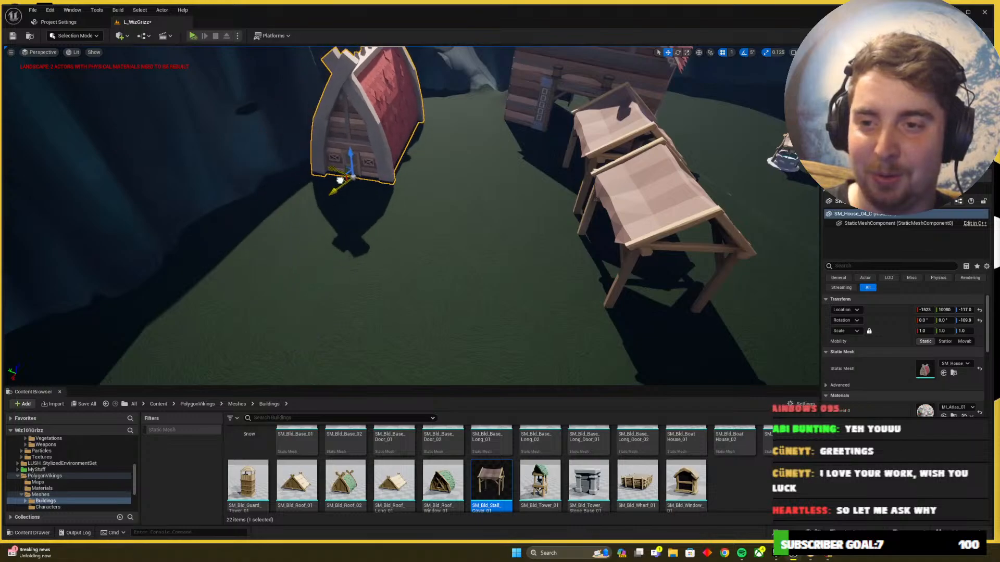
Flatten the cliff base and ridges beside and behind the small red-roofed house to widen the village plateau
mouse_move(363, 158)
right_down()
mouse_move(343, 161)
mouse_move(374, 153)
mouse_move(362, 158)
right_up()
click(90, 37)
click(83, 56)
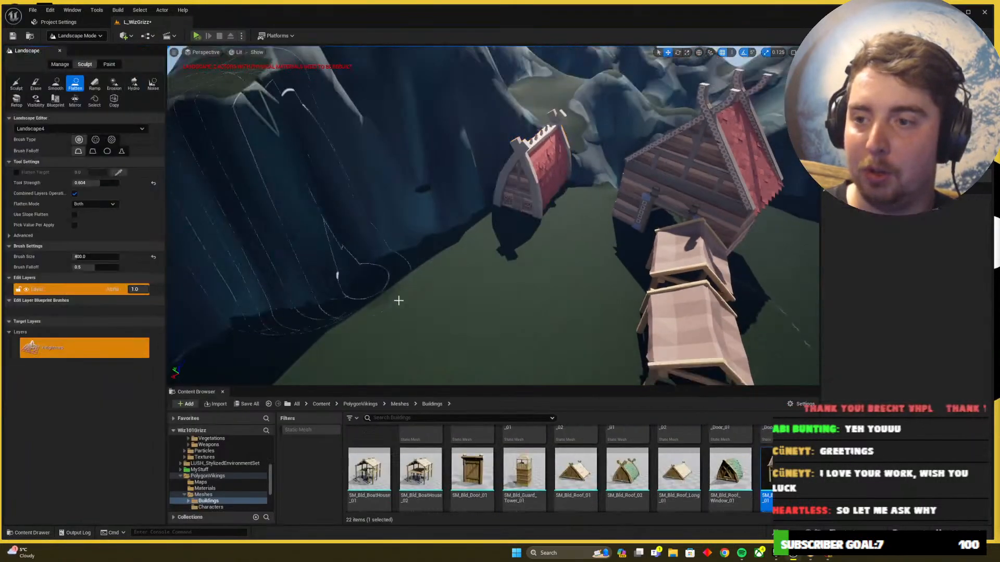
right_drag(399, 299, 349, 291)
mouse_move(526, 253)
mouse_down()
mouse_move(470, 154)
mouse_move(446, 178)
mouse_up()
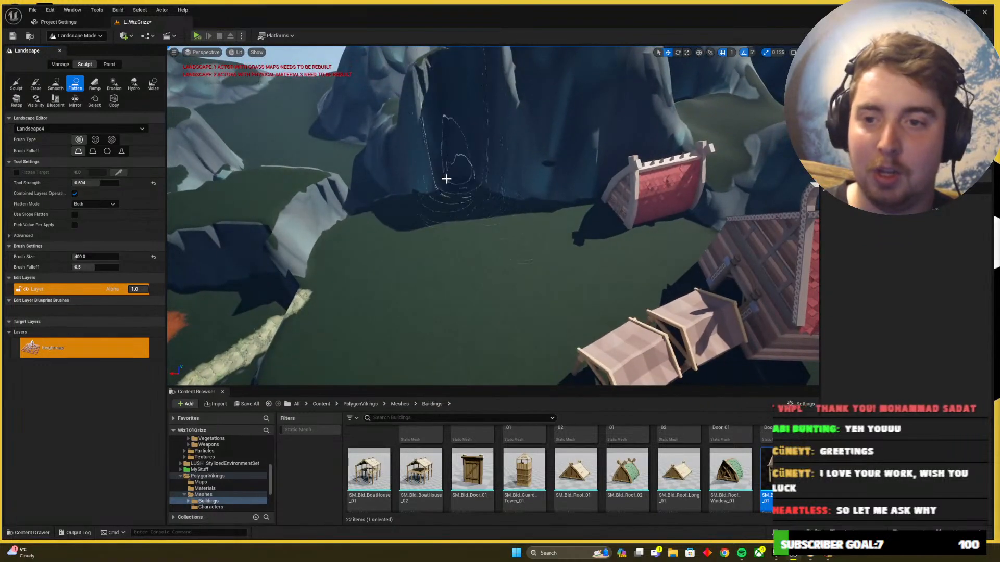
mouse_move(563, 186)
mouse_down()
mouse_move(504, 190)
mouse_move(557, 195)
mouse_up()
mouse_move(500, 160)
mouse_down()
mouse_move(419, 187)
mouse_move(370, 185)
mouse_up()
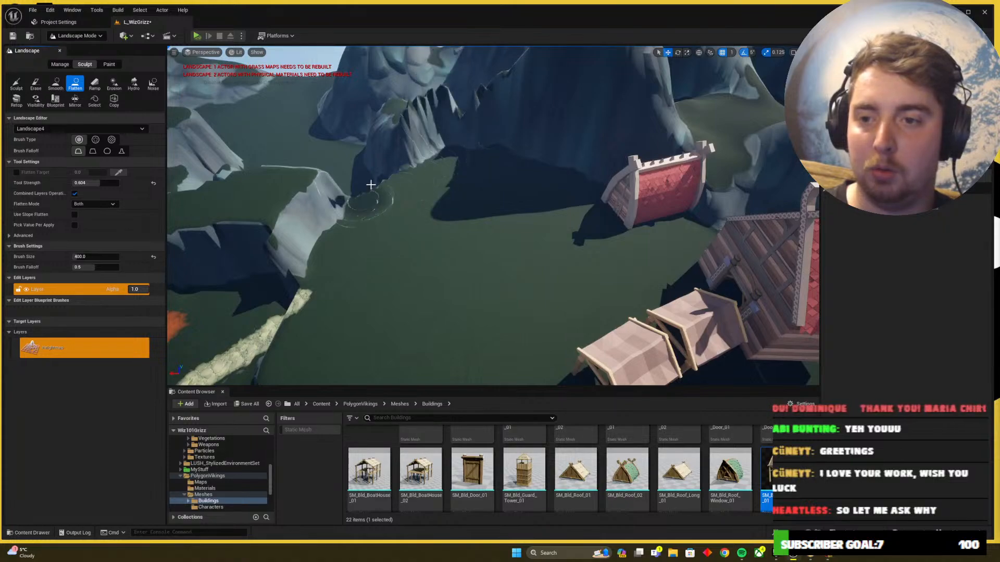
mouse_move(333, 259)
mouse_down()
mouse_move(319, 274)
mouse_move(302, 224)
mouse_up()
drag(599, 178, 627, 169)
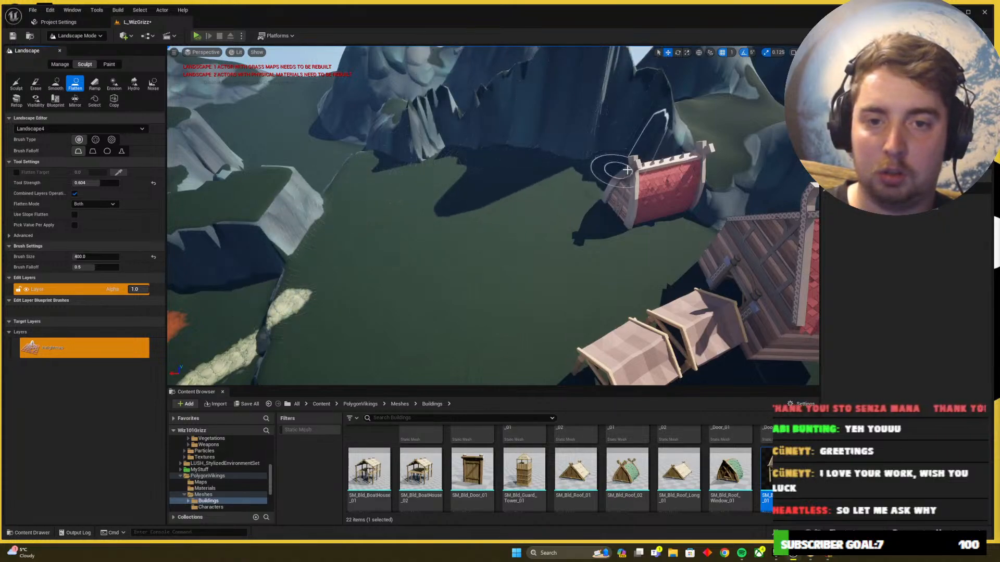
drag(688, 215, 704, 212)
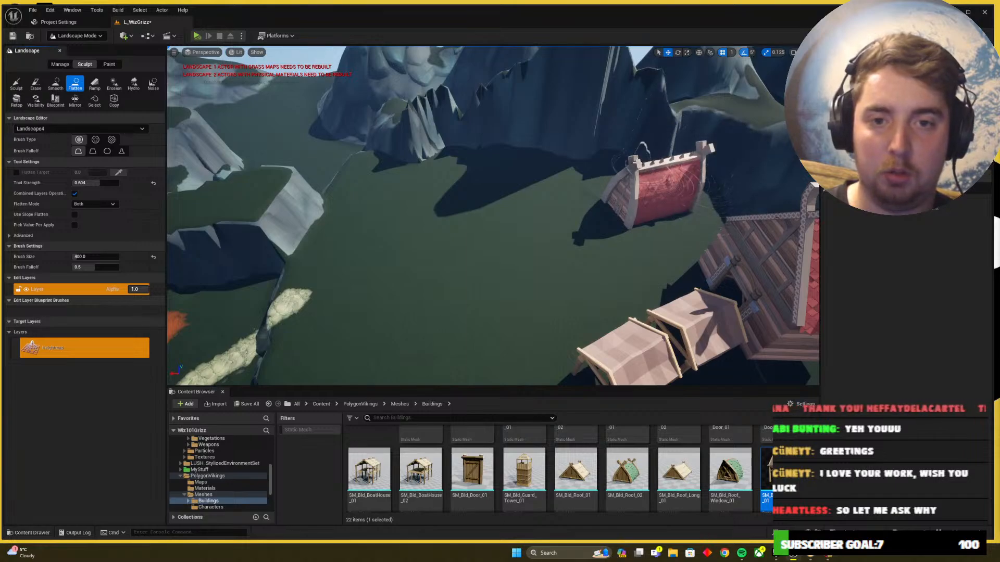
drag(586, 149, 498, 140)
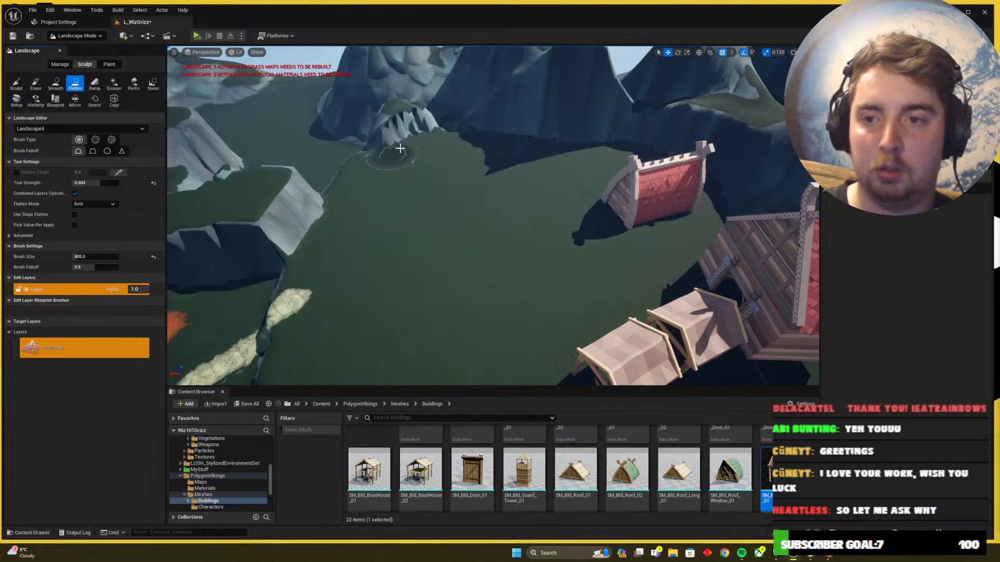
drag(400, 148, 422, 130)
Flatten the terrain between the red-roofed gatehouse and the mountain, extending the level ground behind the small house
mouse_move(713, 193)
right_down()
mouse_move(781, 197)
mouse_move(854, 182)
mouse_move(885, 161)
right_up()
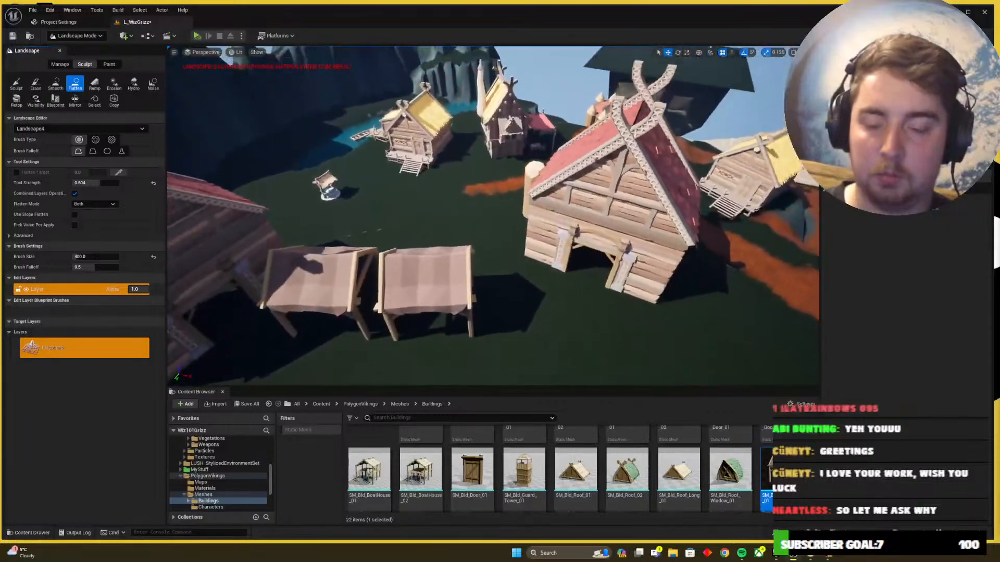
right_drag(494, 216, 346, 229)
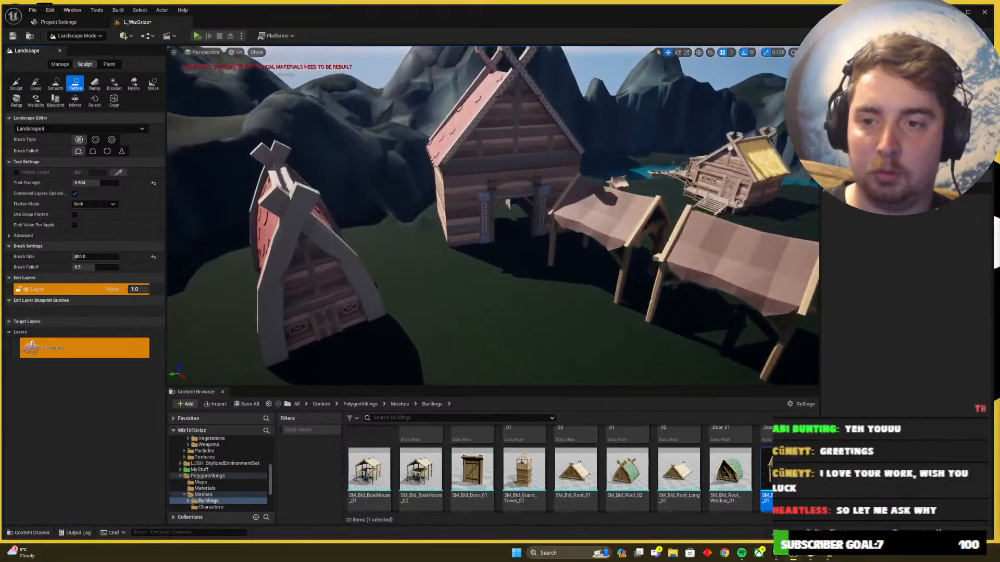
right_drag(442, 224, 417, 228)
mouse_move(434, 305)
mouse_down()
mouse_move(236, 220)
mouse_move(350, 227)
mouse_move(245, 221)
mouse_up()
mouse_move(245, 221)
right_down()
mouse_move(265, 216)
mouse_move(229, 211)
mouse_move(234, 234)
mouse_move(307, 255)
right_up()
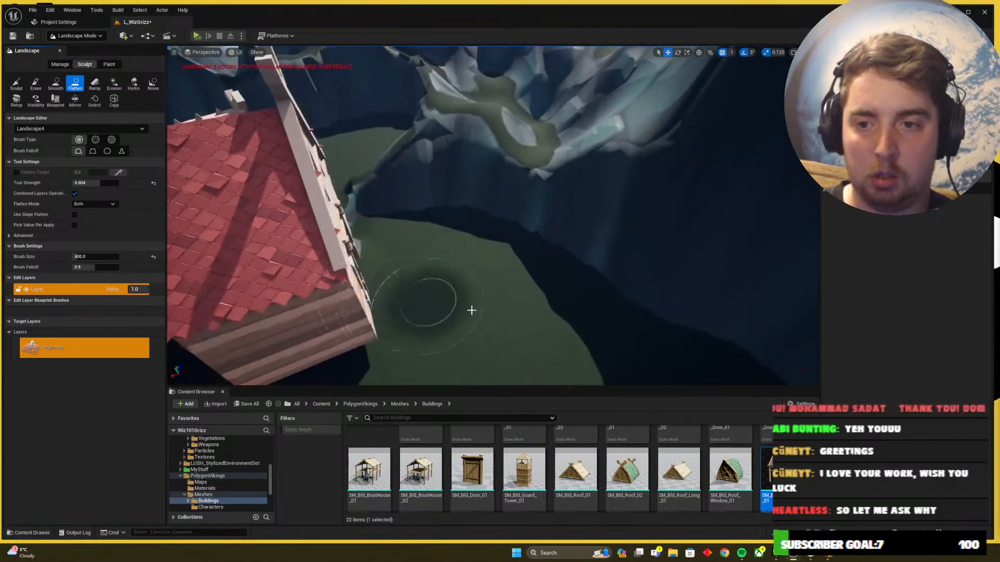
mouse_move(471, 311)
mouse_down()
mouse_move(424, 196)
mouse_move(469, 156)
mouse_move(488, 217)
mouse_move(502, 139)
mouse_move(544, 223)
mouse_move(475, 134)
mouse_move(579, 259)
mouse_move(517, 156)
mouse_move(598, 250)
mouse_move(647, 284)
mouse_move(609, 191)
mouse_move(661, 166)
mouse_move(683, 247)
mouse_move(575, 170)
mouse_up()
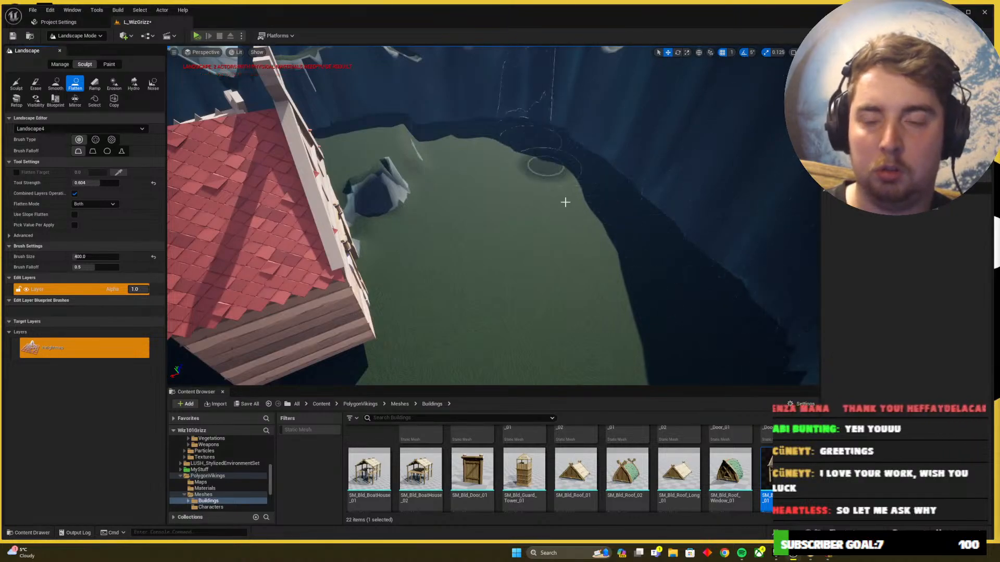
mouse_move(565, 202)
right_down()
mouse_move(489, 146)
mouse_move(452, 140)
mouse_move(546, 177)
right_up()
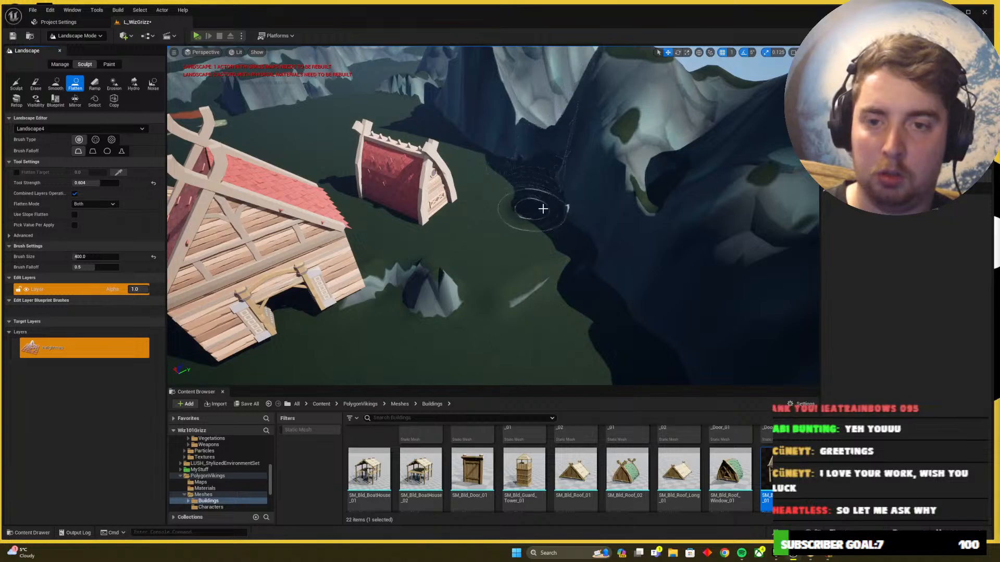
drag(542, 208, 519, 162)
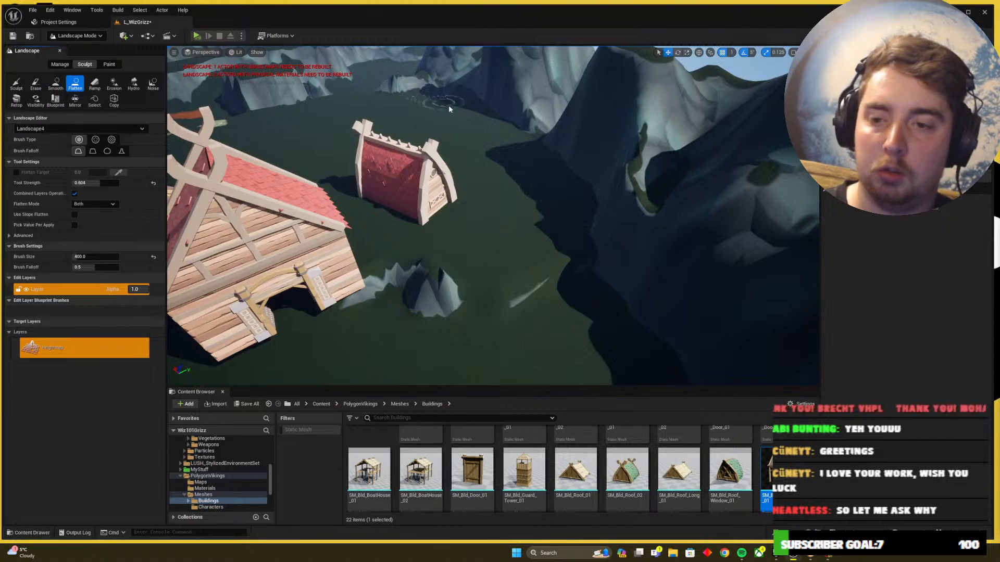
mouse_move(490, 208)
right_down()
mouse_move(448, 237)
mouse_move(433, 208)
right_up()
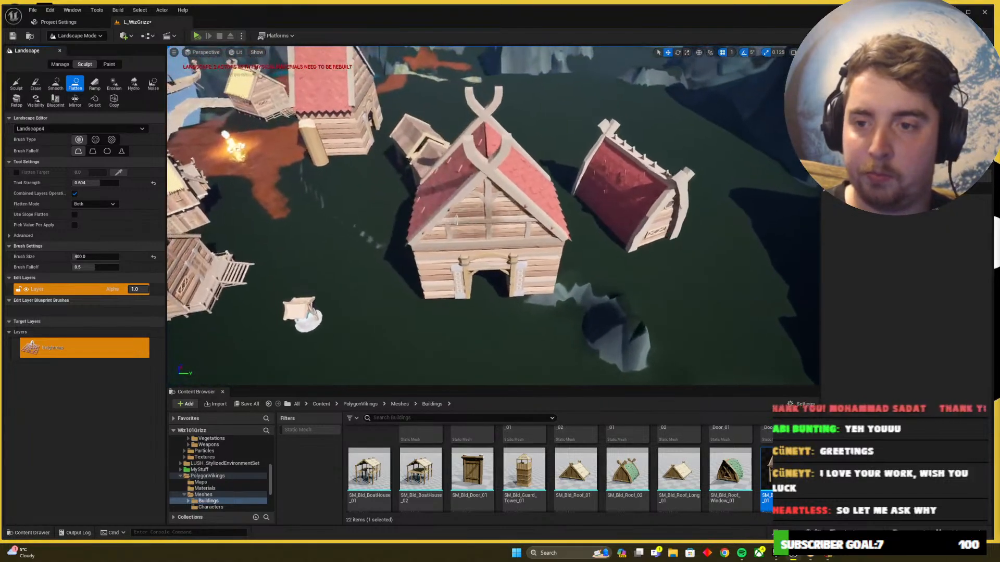
mouse_move(416, 239)
mouse_down()
mouse_move(567, 318)
mouse_move(616, 308)
mouse_move(443, 274)
mouse_move(500, 317)
mouse_move(645, 290)
mouse_move(469, 302)
mouse_move(369, 215)
mouse_up()
mouse_move(352, 182)
mouse_down()
mouse_move(427, 281)
mouse_move(547, 312)
mouse_move(661, 313)
mouse_move(400, 295)
mouse_move(347, 208)
mouse_up()
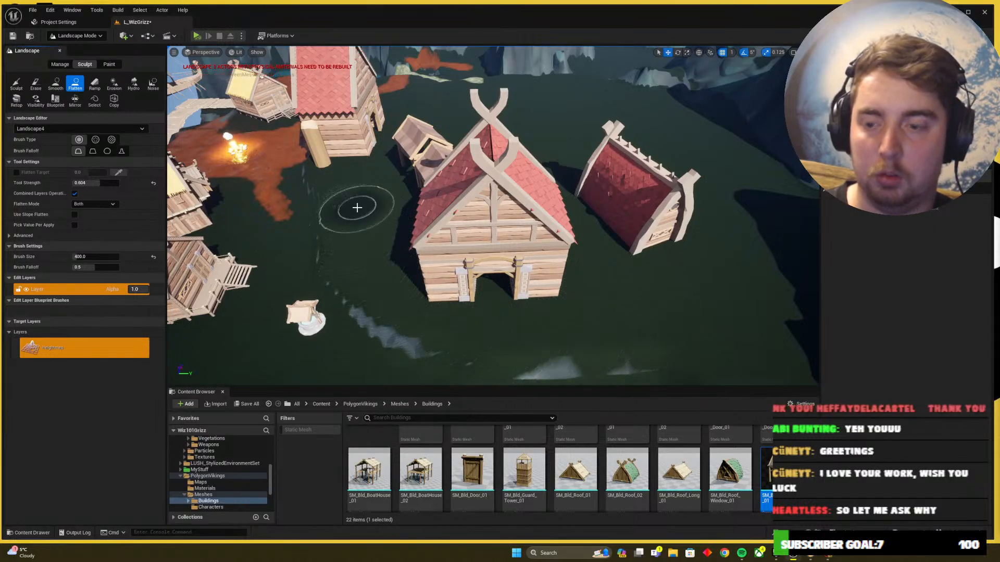
key(ctrl+z)
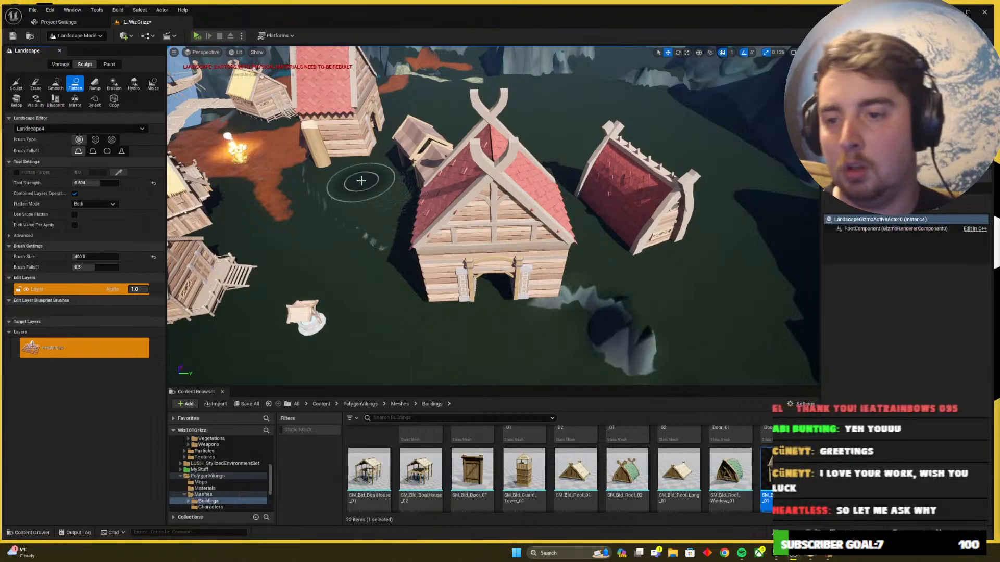
Flatten the pit and jagged ridges in front of the gatehouse and out toward the surrounding mountain base
mouse_move(397, 250)
mouse_down()
mouse_move(461, 302)
mouse_move(408, 245)
mouse_move(562, 303)
mouse_move(401, 261)
mouse_move(382, 220)
mouse_move(520, 299)
mouse_move(651, 312)
mouse_move(536, 297)
mouse_move(770, 299)
mouse_up()
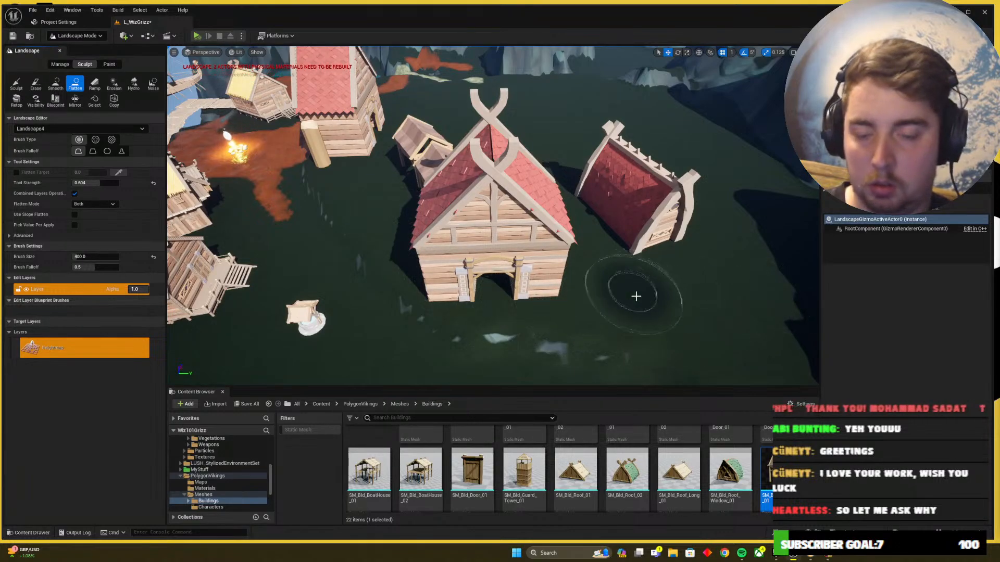
key(s)
right_drag(629, 293, 641, 276)
mouse_move(641, 276)
mouse_down()
mouse_move(517, 276)
mouse_move(642, 282)
mouse_move(549, 292)
mouse_move(447, 274)
mouse_up()
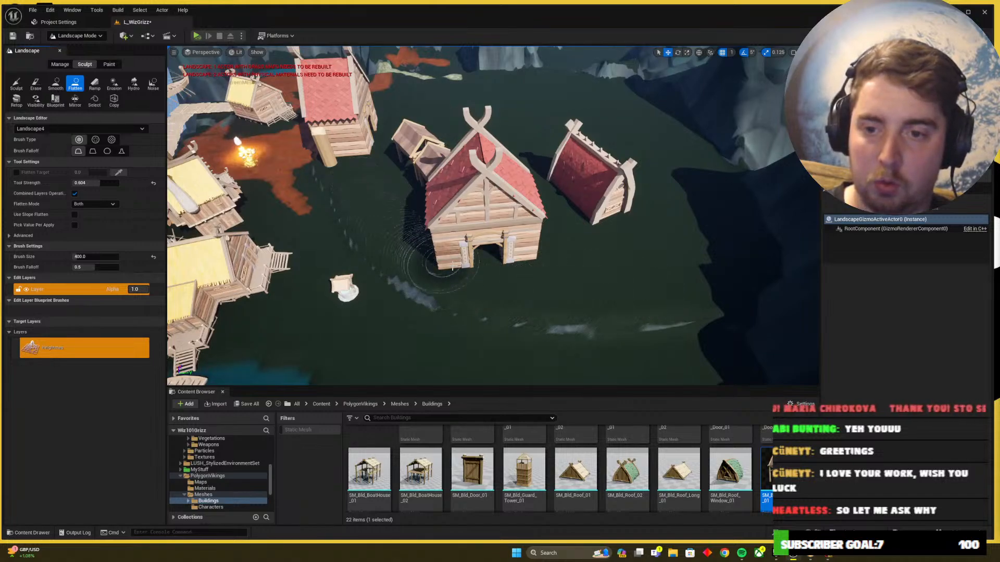
drag(452, 266, 611, 288)
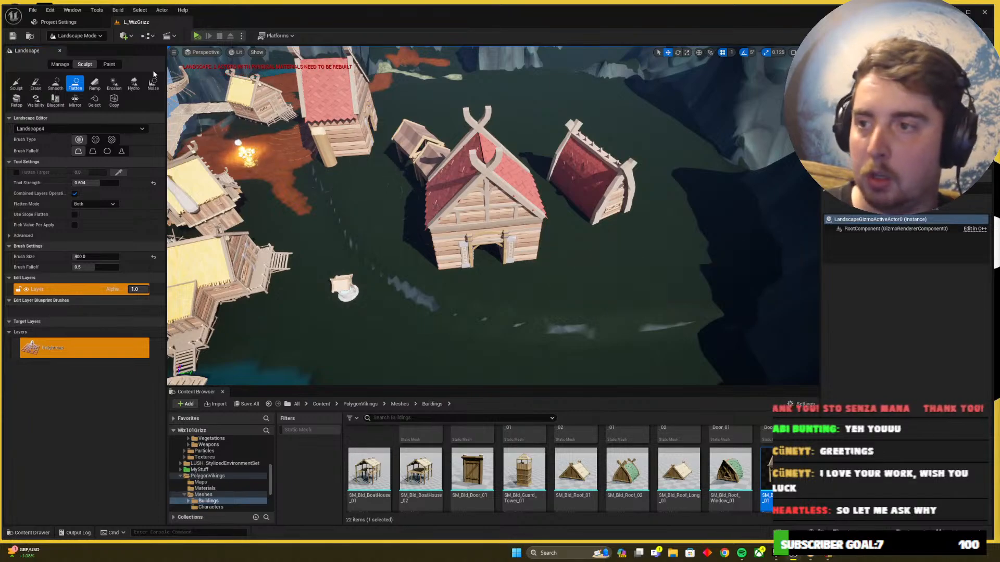
Leave landscape editing, select the complete gatehouse near the stall covers and move it along the ground away from them
click(77, 36)
click(70, 47)
click(421, 280)
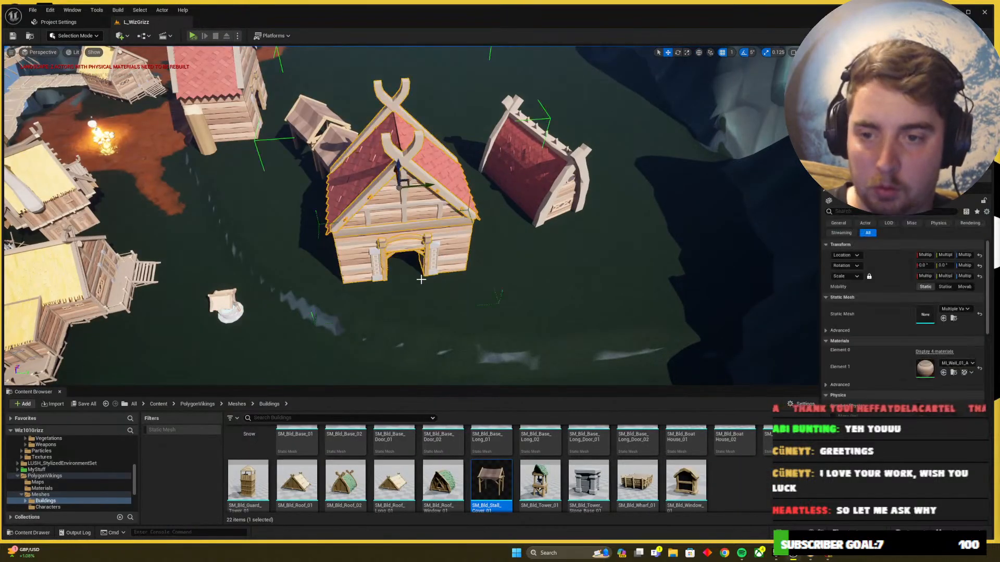
right_drag(406, 183, 432, 149)
key(d)
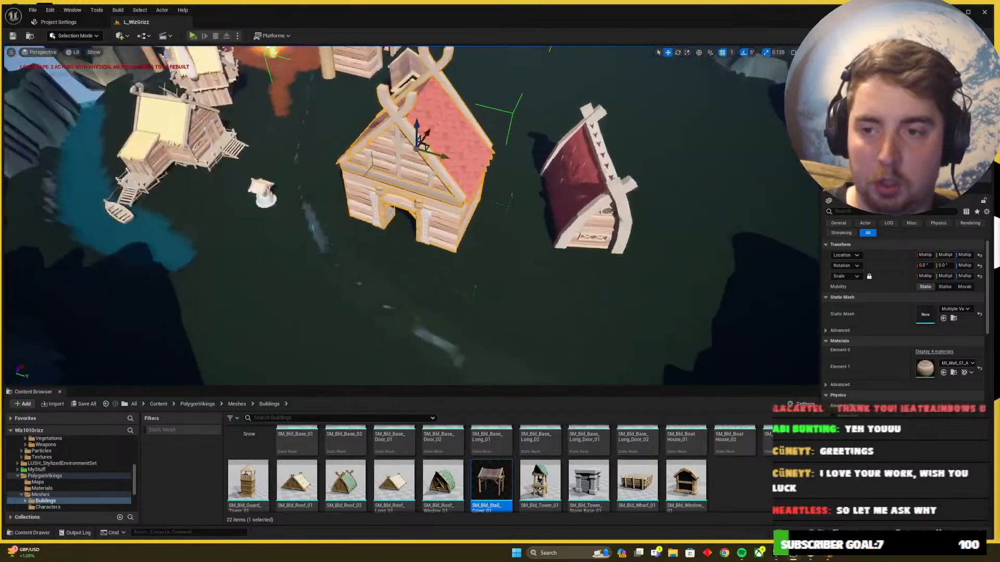
drag(427, 147, 495, 214)
Select the small red-roofed house and move it along the ground to follow the relocated gatehouse
right_drag(496, 214, 516, 193)
key(d)
key(w)
click(497, 204)
key(d)
key(w)
drag(432, 193, 539, 237)
Move the stall cover farther from the campfire gatehouse away from its neighbour and turn it to -15° around the vertical axis
right_drag(539, 237, 448, 161)
key(d)
key(d)
key(w)
key(w)
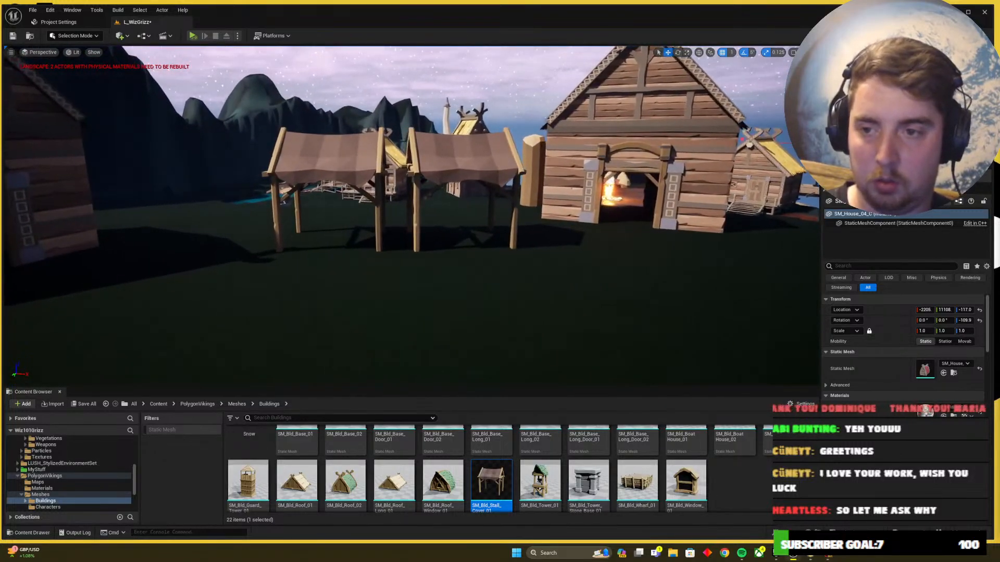
drag(337, 245, 283, 274)
Shift the stall cover nearer the campfire gatehouse forward, turn it to -45° and scale it to 2.0, 2.5 and 2.125
click(466, 254)
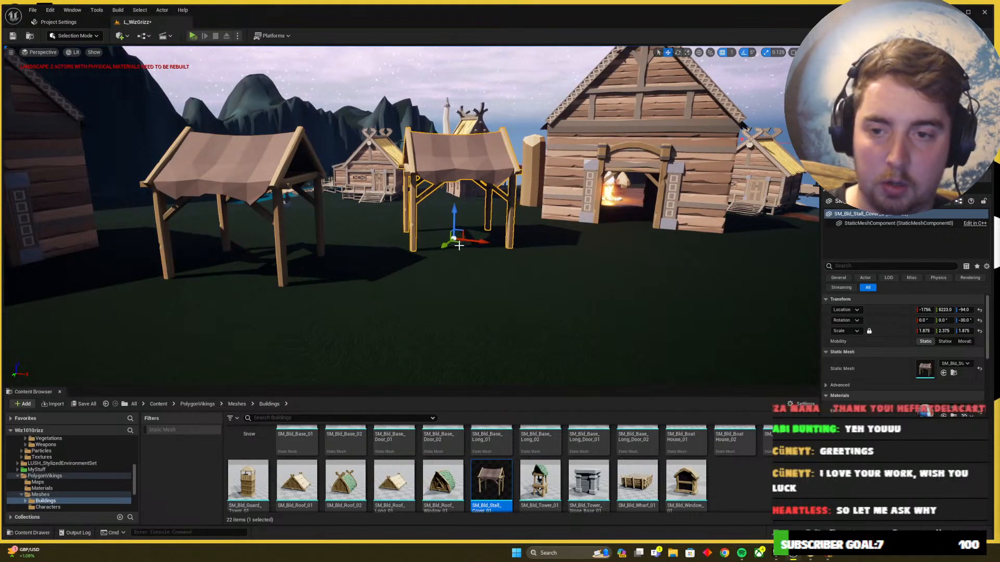
drag(461, 242, 503, 257)
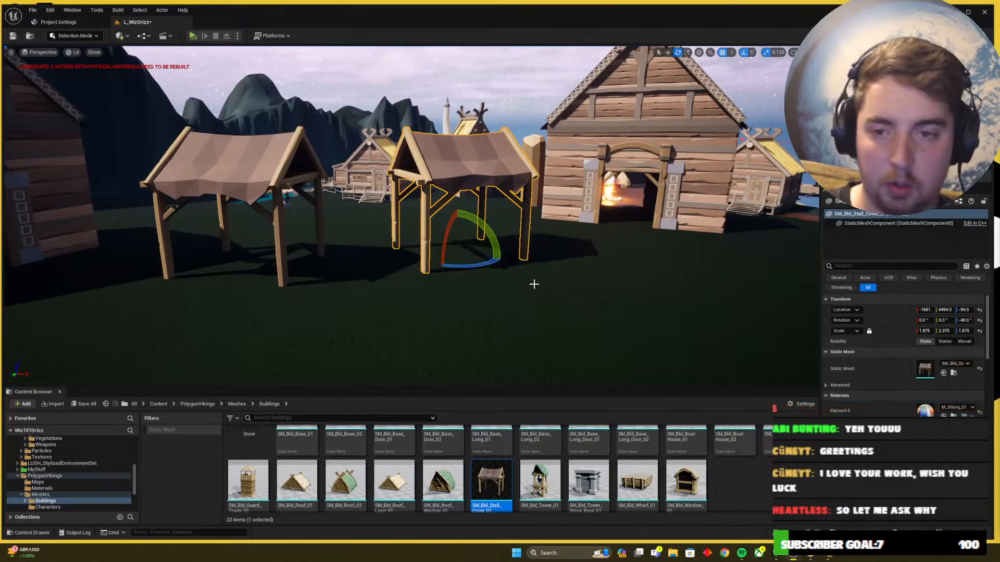
drag(468, 253, 459, 217)
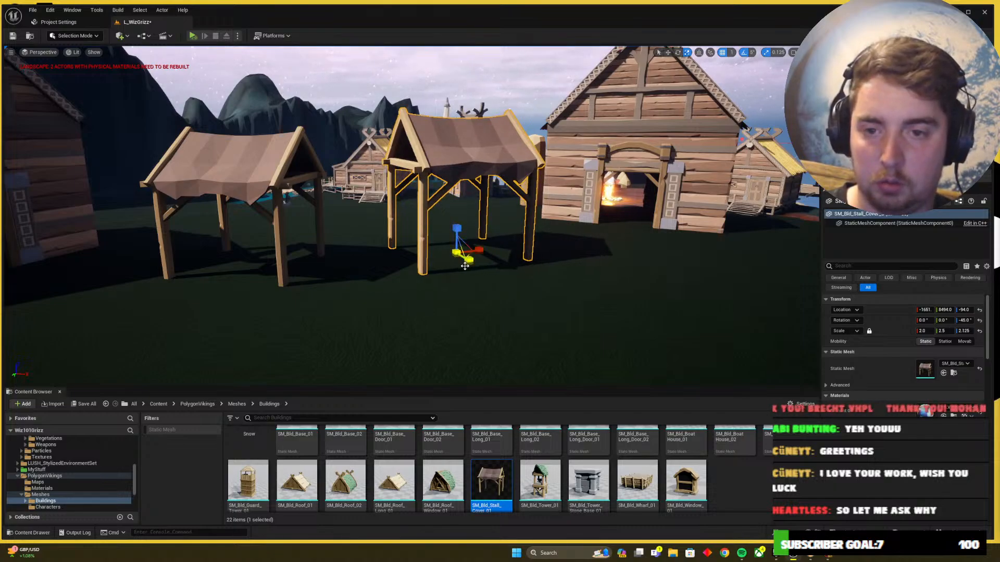
Scale the other stall cover to 2.125 in X, 2.625 in Y and 2.125 in Z, then deselect it
click(262, 179)
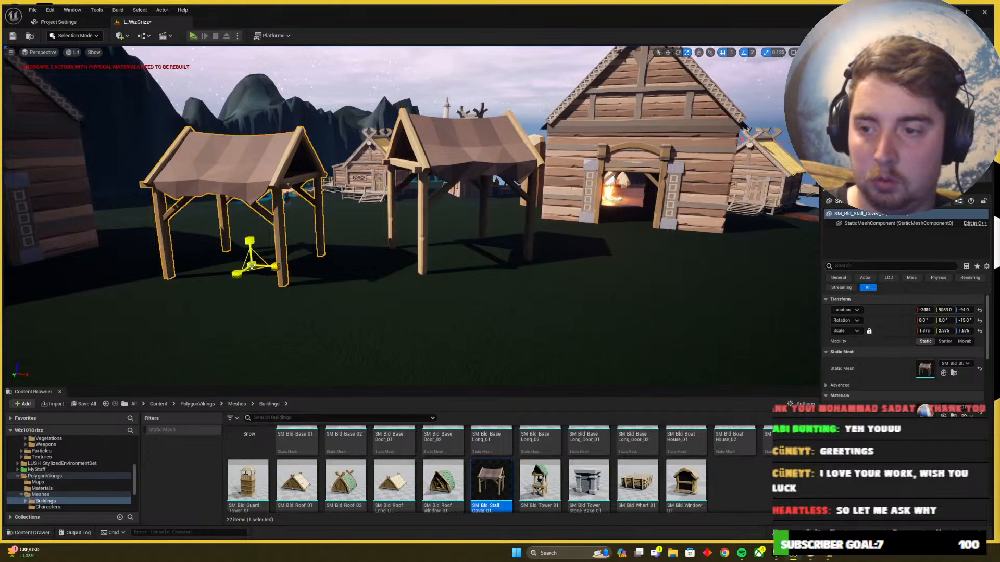
drag(252, 265, 258, 258)
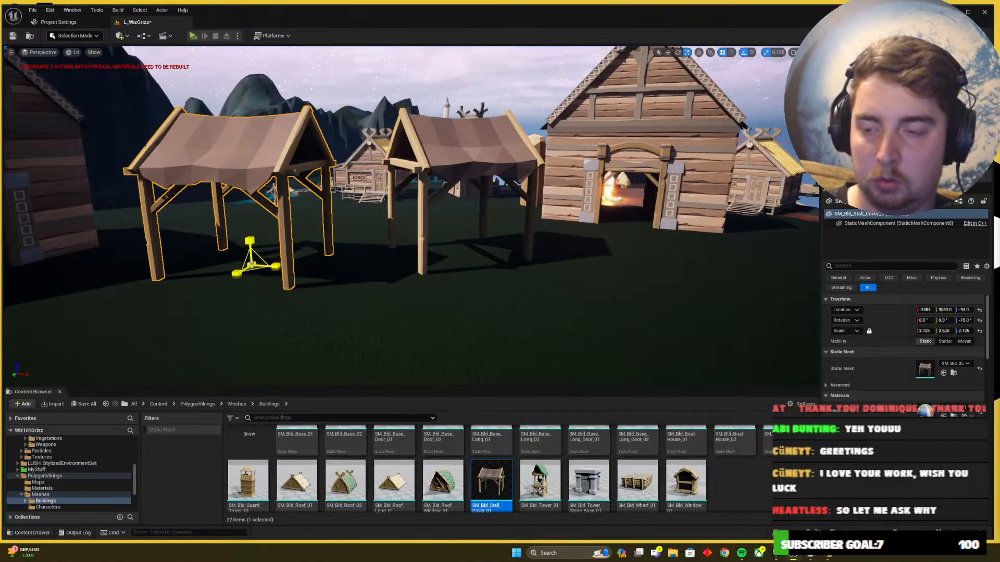
key(Escape)
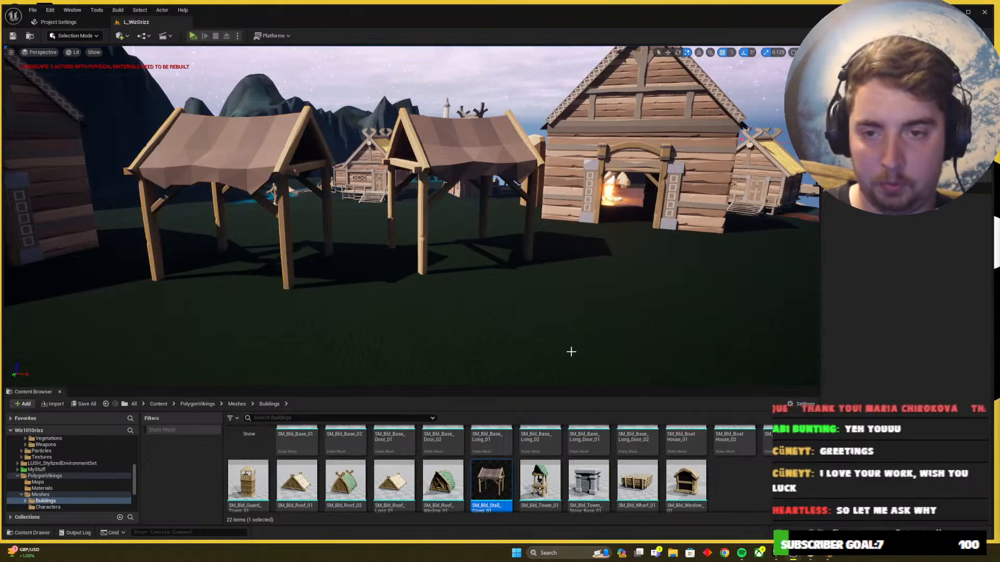
Switch to Wizard101 to compare its vendor stalls with the stall covers in the level, and return to Unreal Engine
key(alt+Tab)
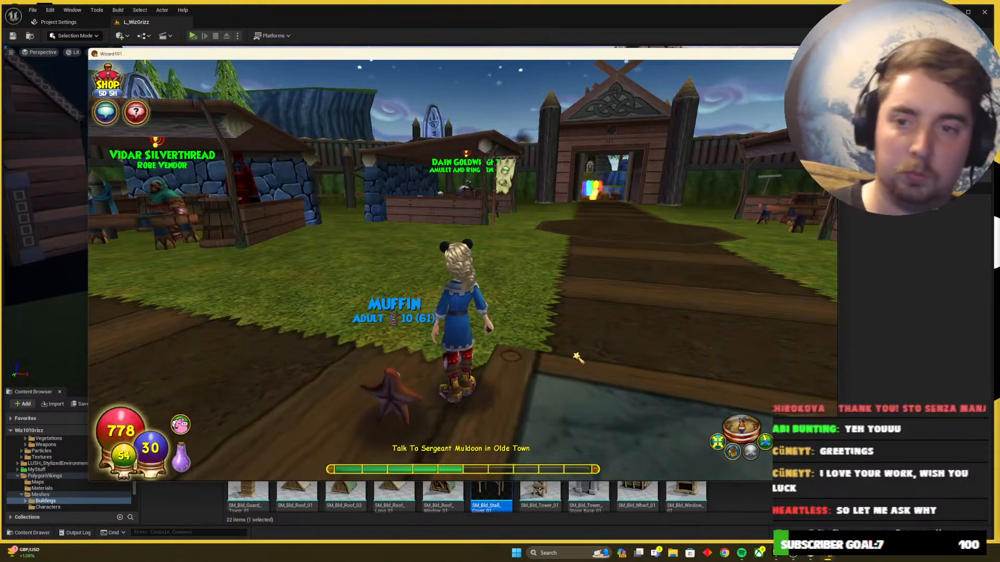
key(alt+Tab)
key(alt+Tab)
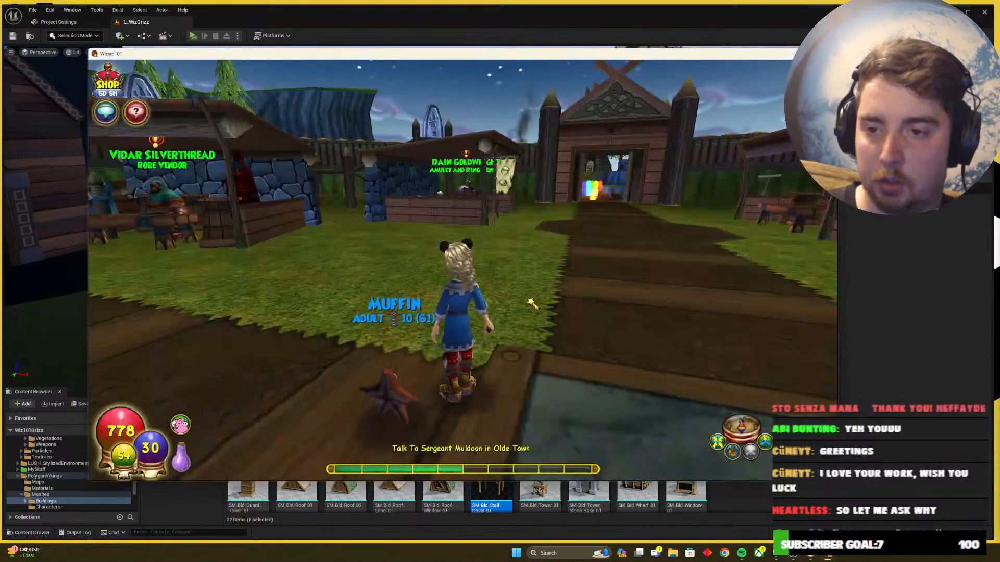
key(alt+Tab)
Look through the PolygonVikings Props meshes for pieces to build out the market stalls
scroll(726, 483, up, 2)
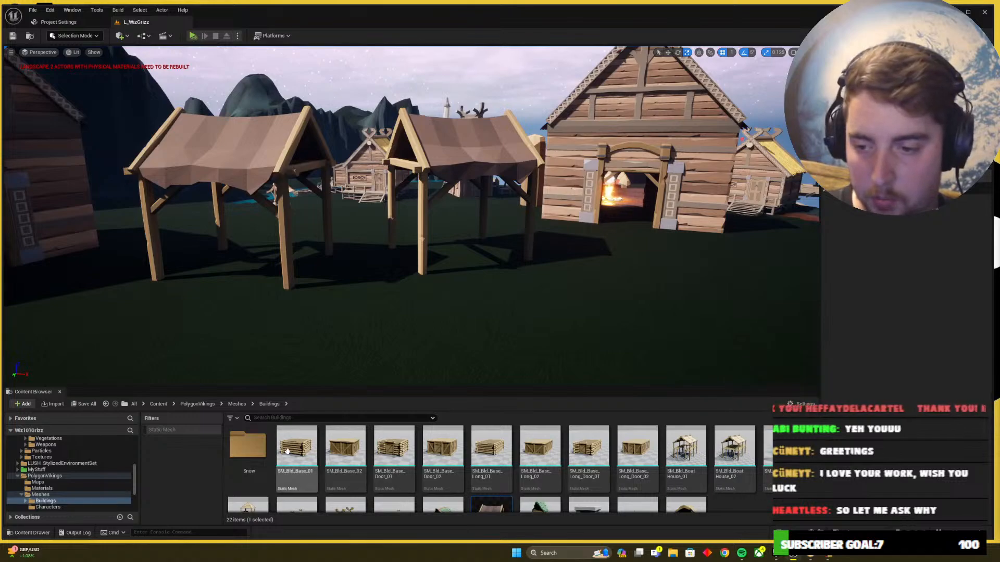
click(237, 405)
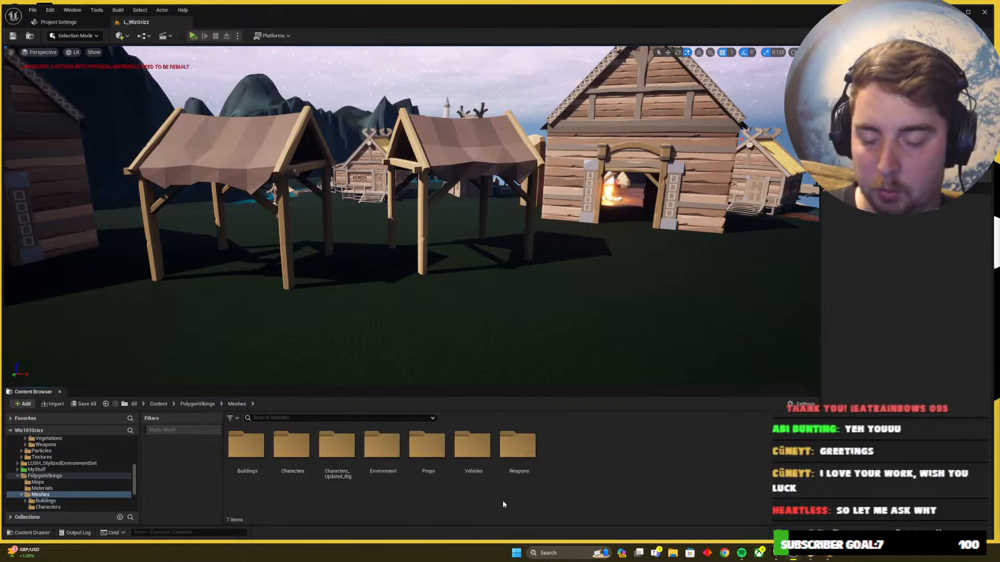
double_click(429, 458)
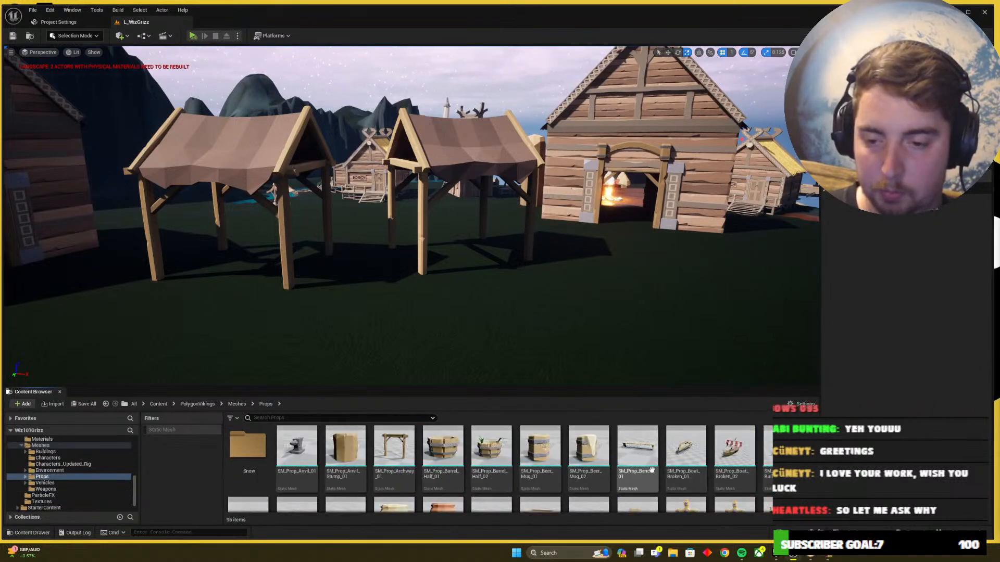
scroll(672, 458, down, 3)
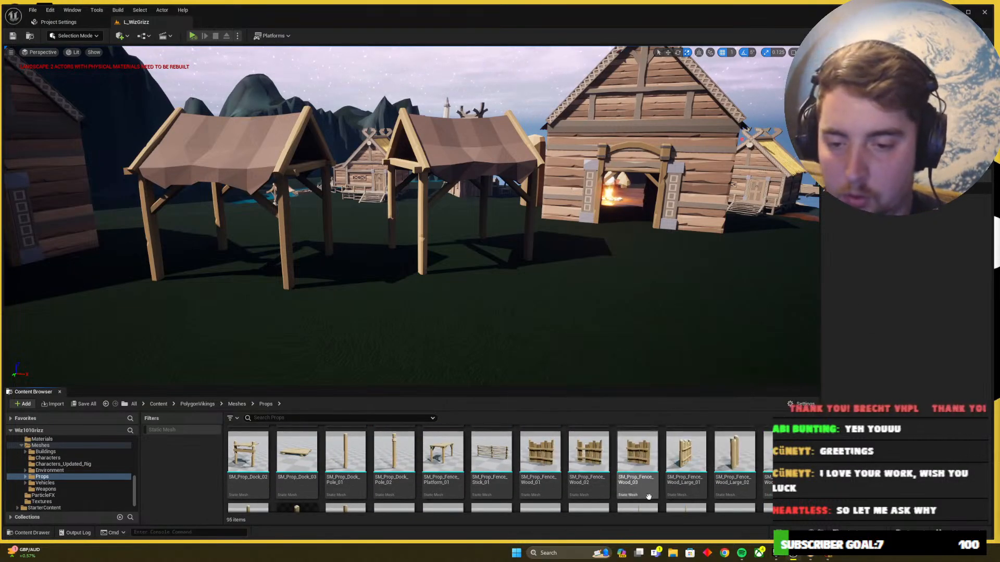
scroll(595, 474, down, 1)
scroll(595, 474, down, 8)
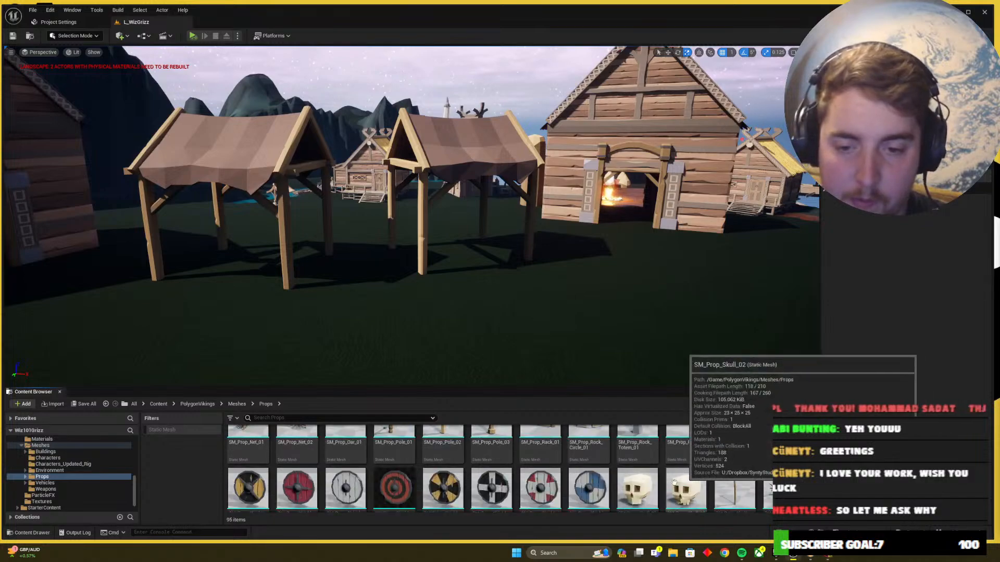
scroll(596, 483, down, 1)
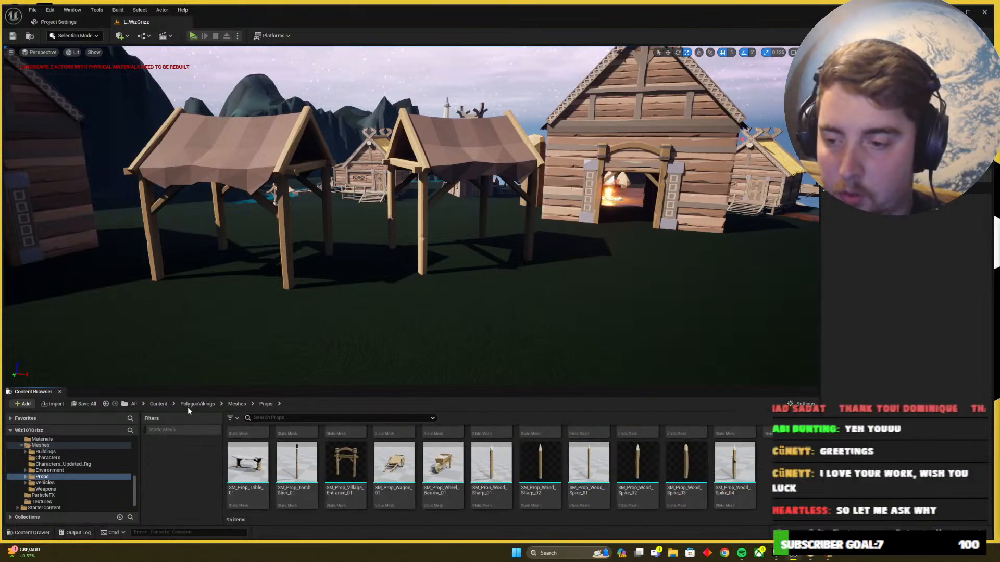
Check the Meshes folder of LUSH_StylizedEnvironmentSet for stall pieces and return to the root Content folder
click(159, 404)
double_click(521, 447)
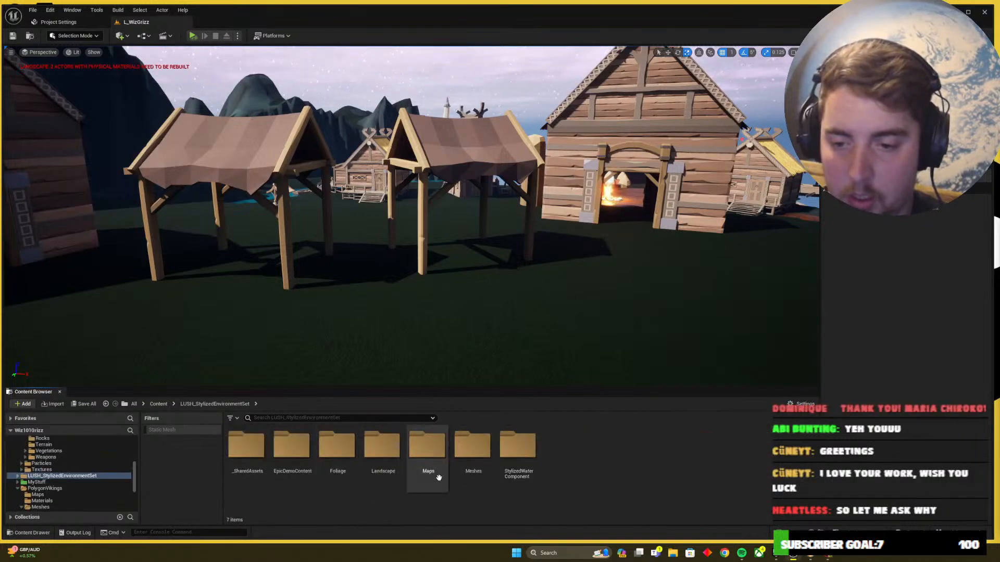
double_click(472, 447)
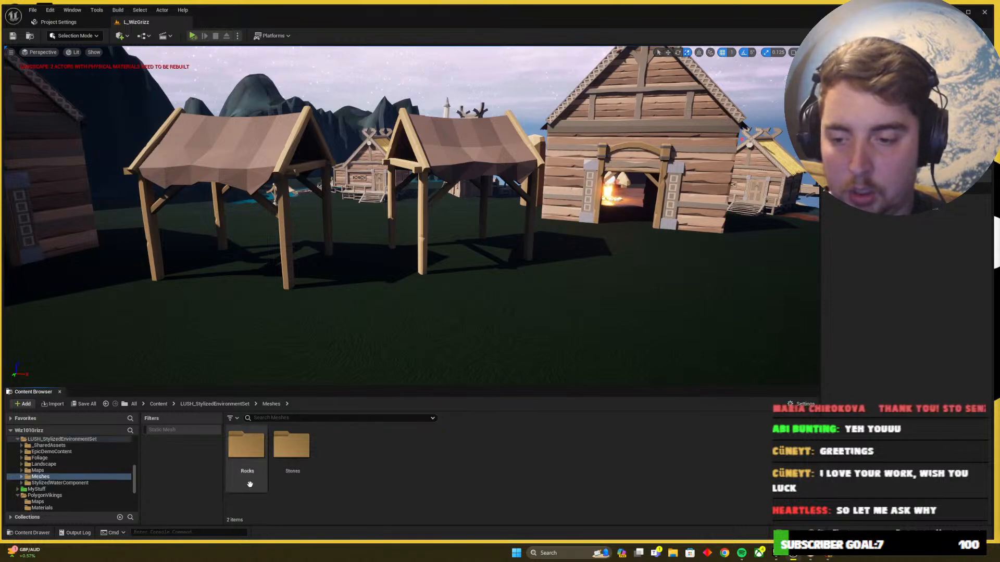
click(233, 405)
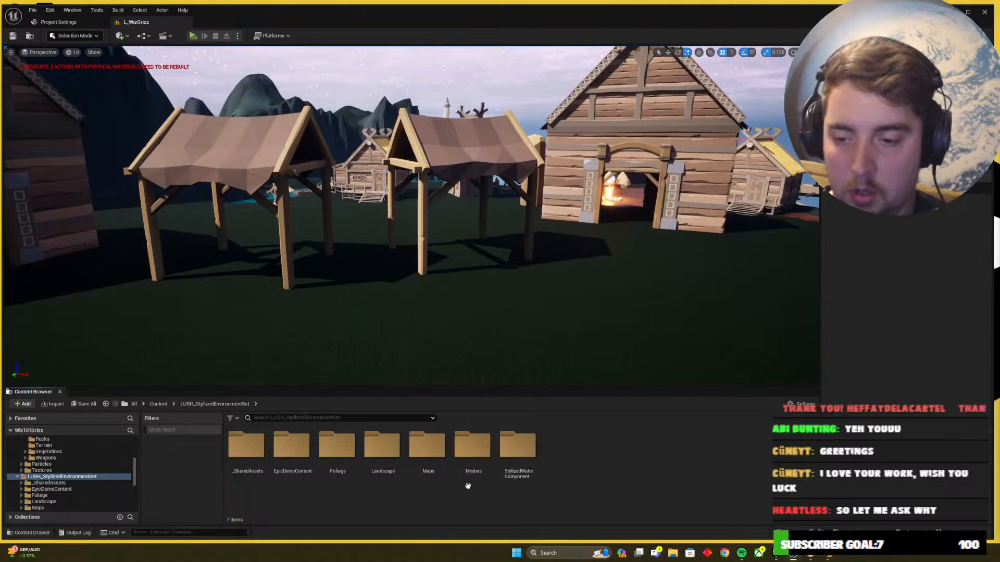
double_click(471, 448)
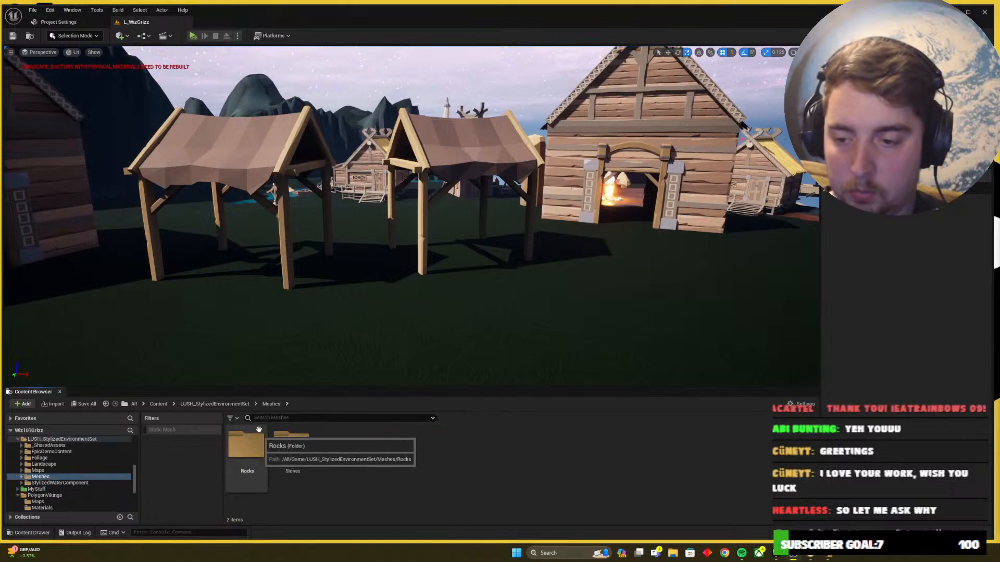
click(232, 406)
click(158, 404)
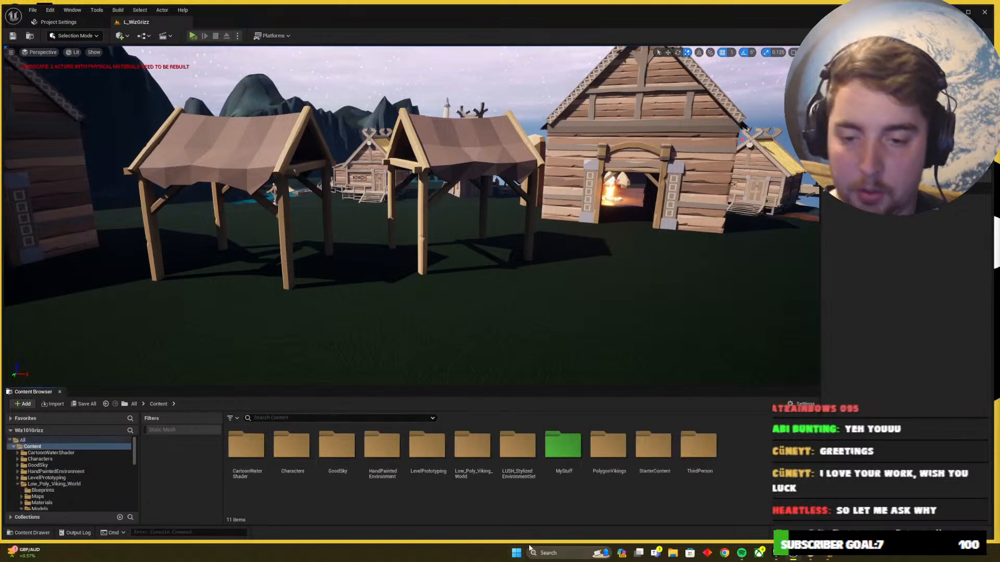
Open the Props folder in the Low_Poly_Viking_World models and look through its barrels, beds, carpets and crates
double_click(467, 451)
double_click(399, 457)
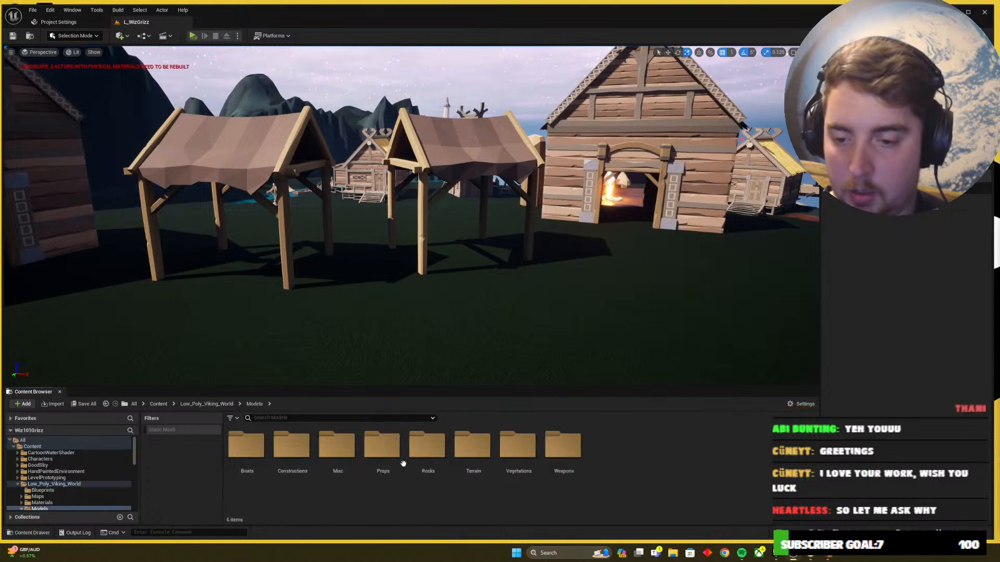
double_click(382, 447)
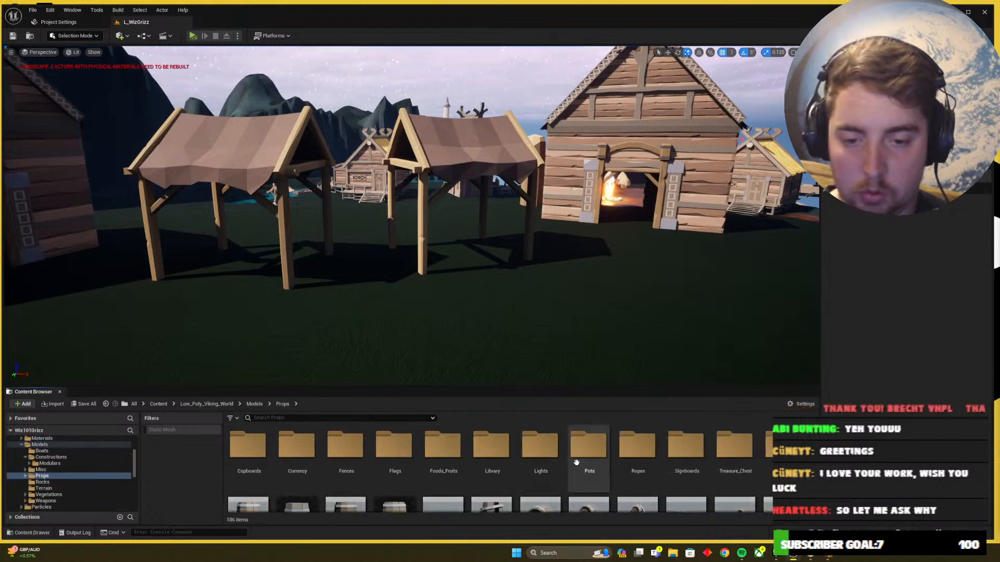
scroll(521, 468, down, 5)
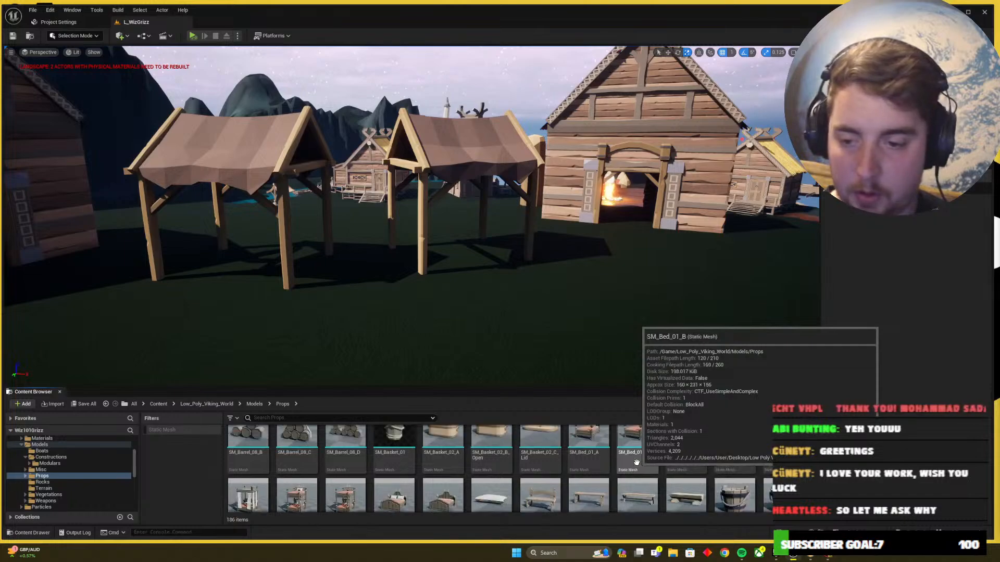
scroll(712, 469, down, 3)
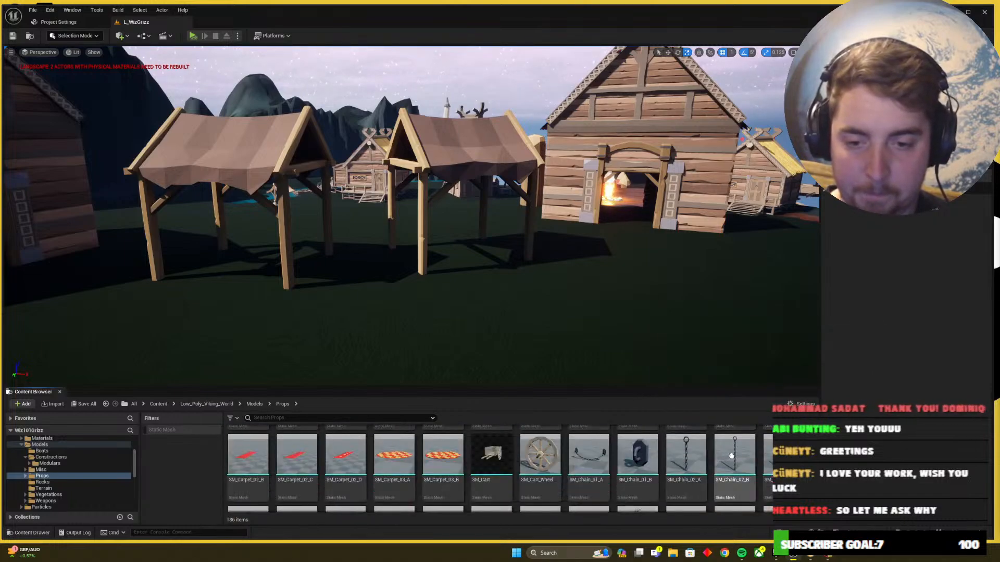
scroll(732, 456, down, 5)
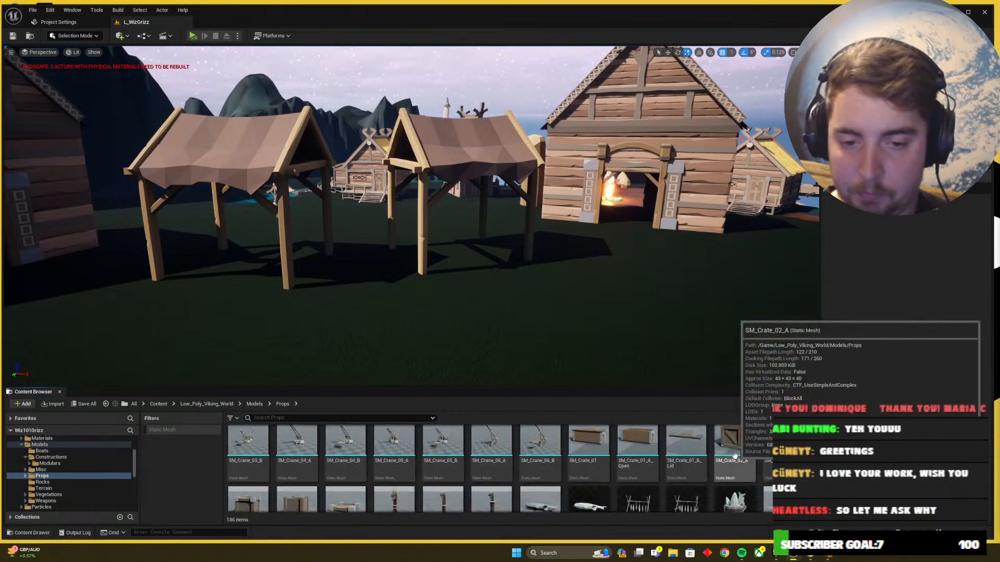
Examine the remaining props through to the tavern tables and tents, compare them with Wizard101's vendor stalls, and return to Unreal Engine
mouse_move(573, 261)
right_down()
mouse_move(599, 263)
mouse_move(583, 263)
right_up()
key(w)
scroll(712, 471, down, 5)
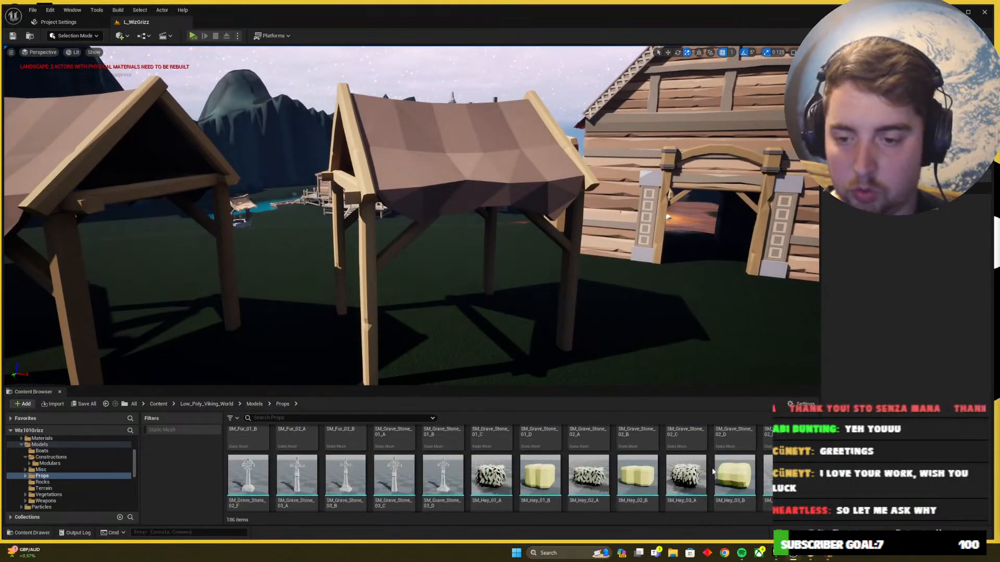
scroll(713, 472, down, 5)
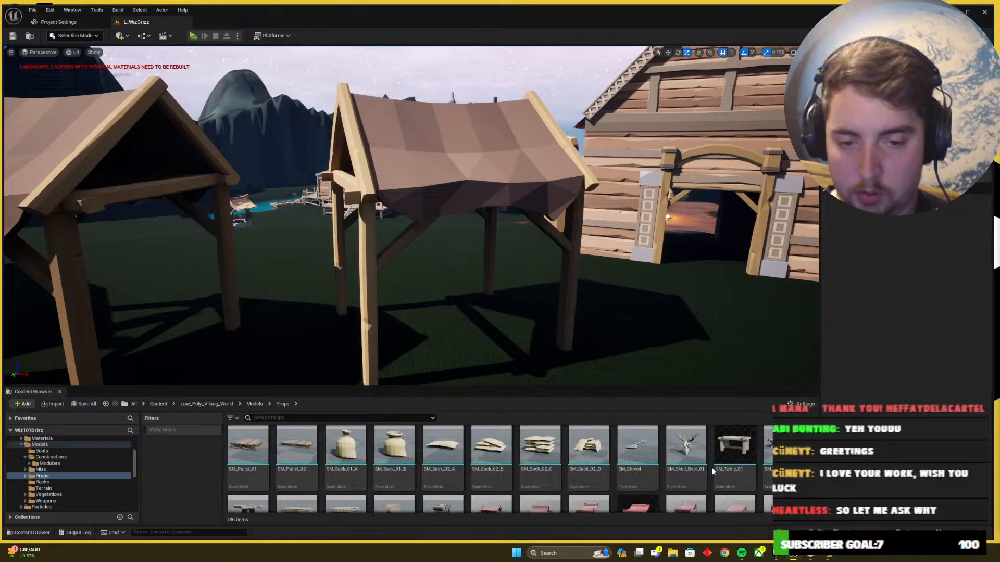
scroll(712, 471, down, 2)
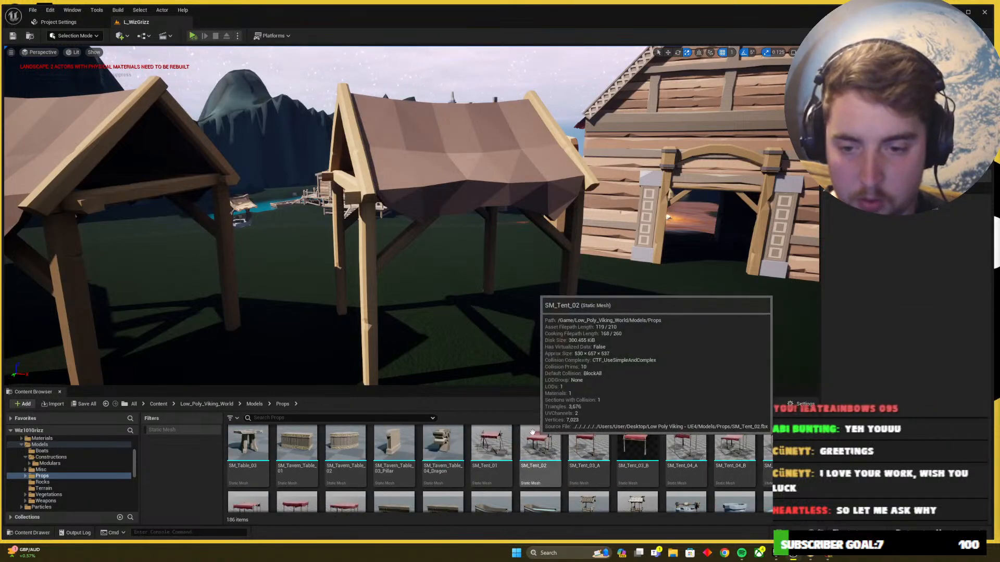
scroll(384, 201, down, 5)
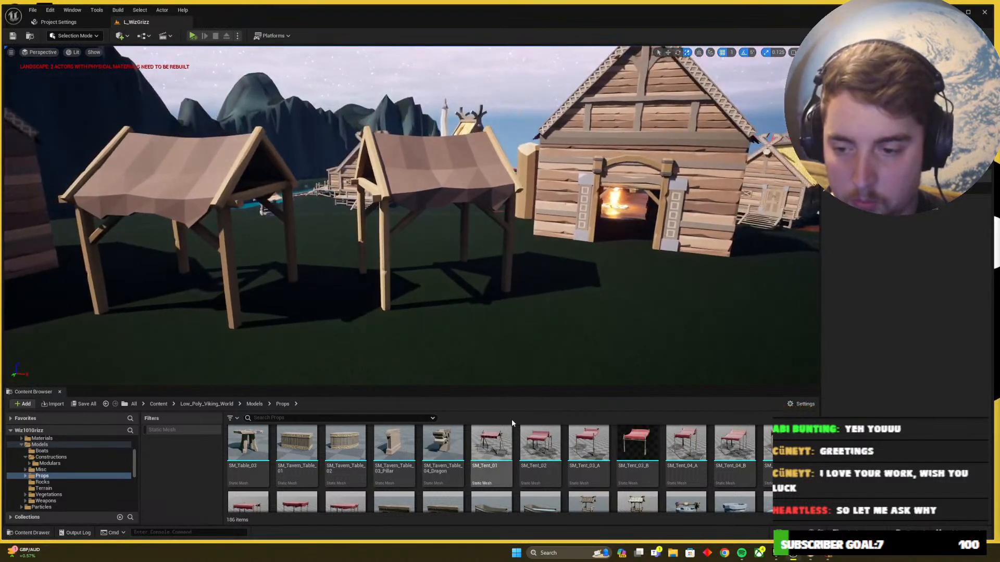
scroll(503, 457, down, 1)
scroll(573, 455, up, 1)
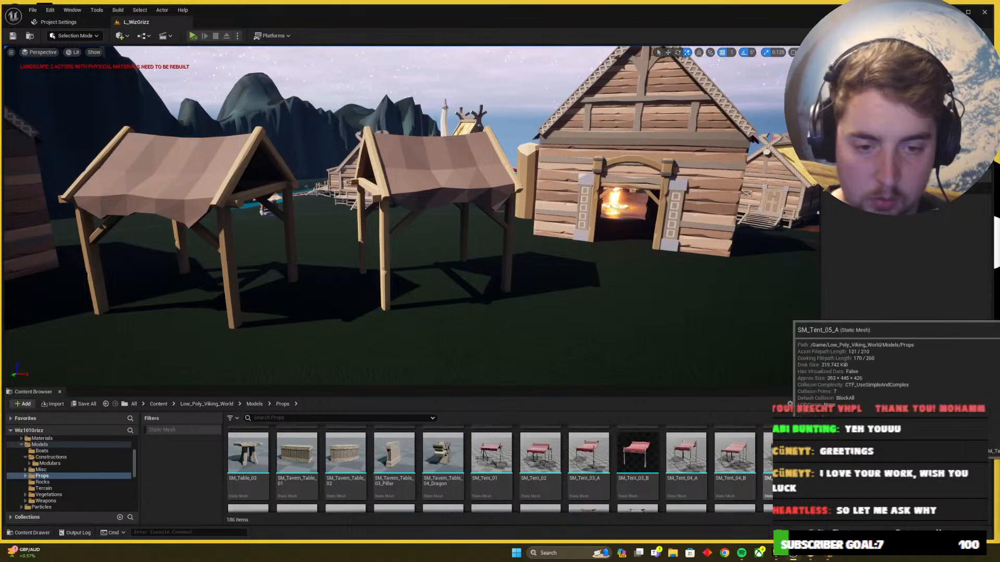
key(alt+Tab)
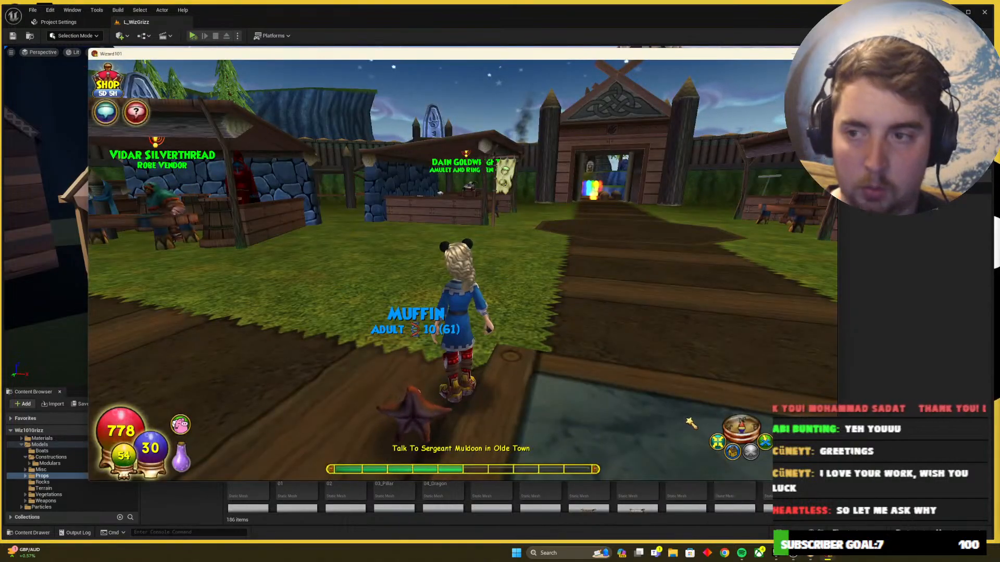
key(alt+Tab)
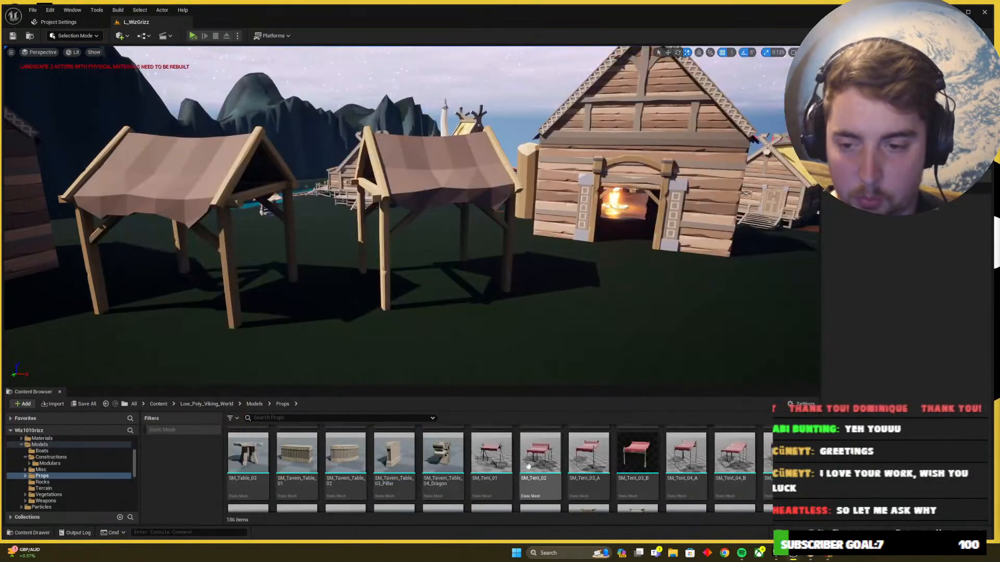
Try the SM_Tent_02 mesh on the grass in front of the campfire gatehouse, and delete it
scroll(729, 474, up, 2)
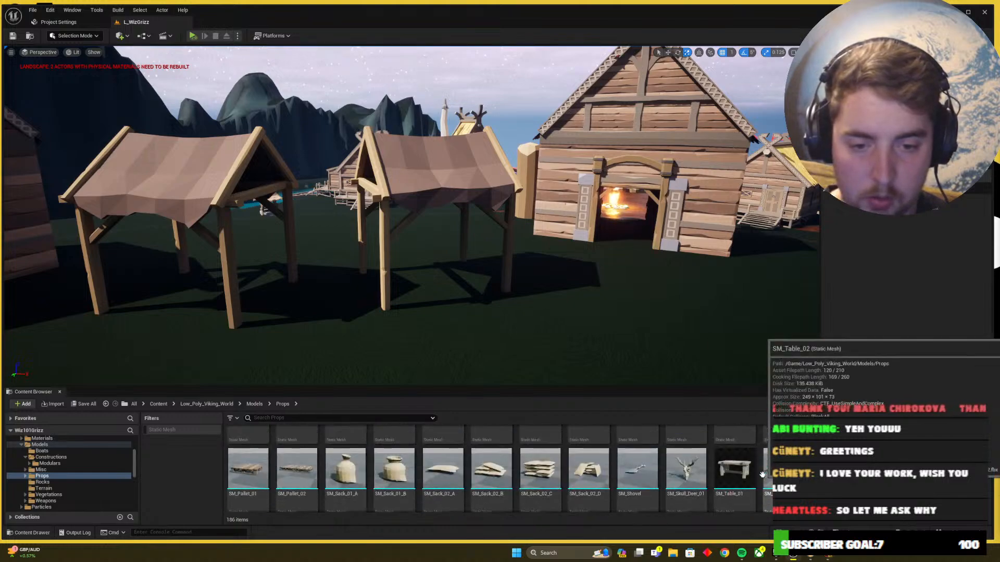
scroll(762, 475, down, 3)
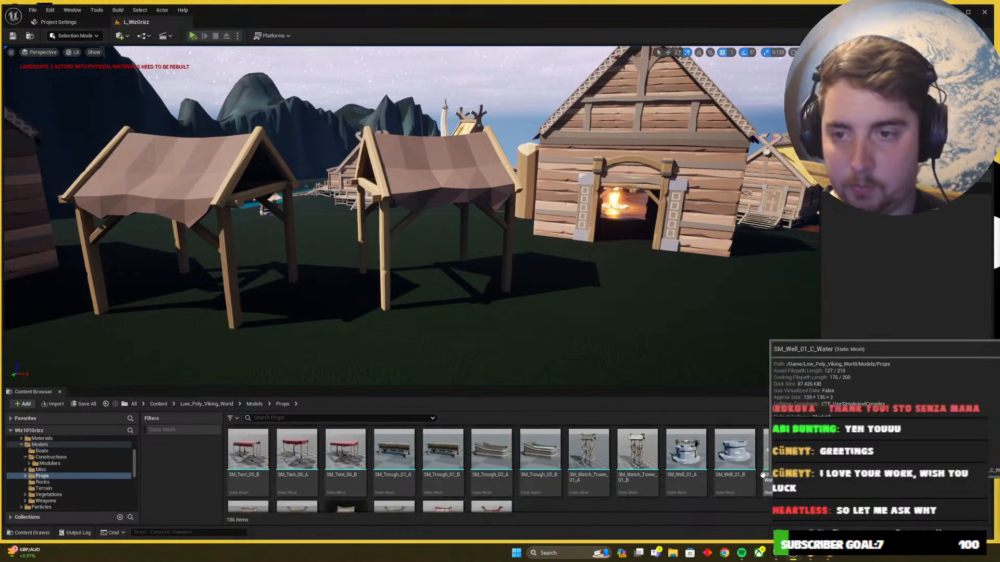
scroll(550, 492, up, 2)
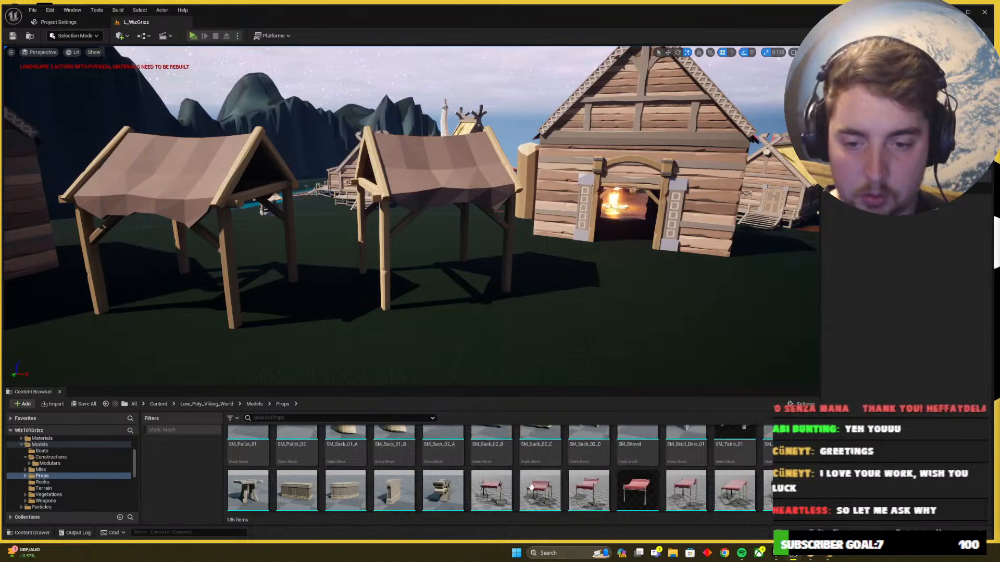
drag(551, 492, 550, 340)
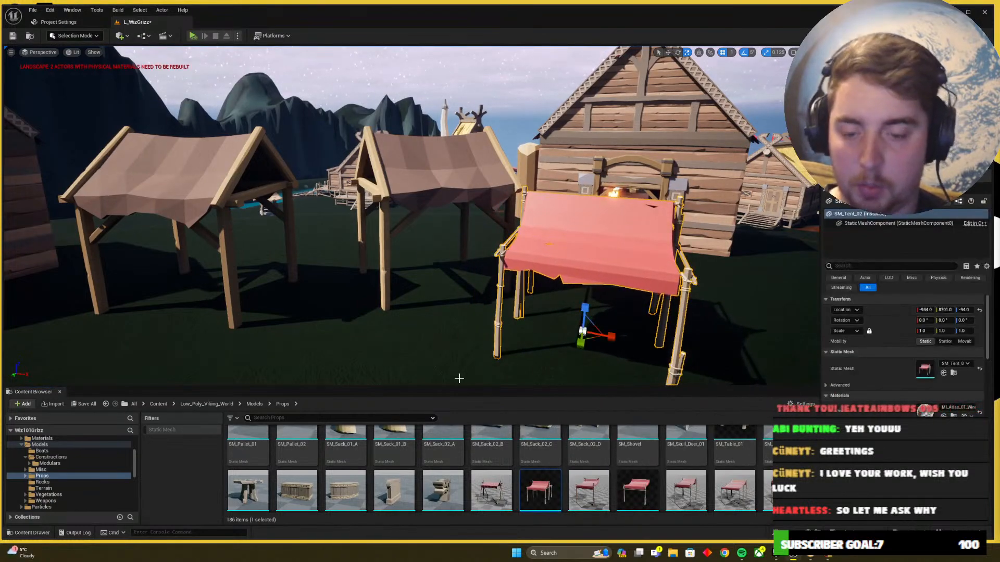
key(Delete)
Look through the Viking props and the Fences subfolder for stall wall pieces, and return to the Props folder
scroll(544, 439, down, 5)
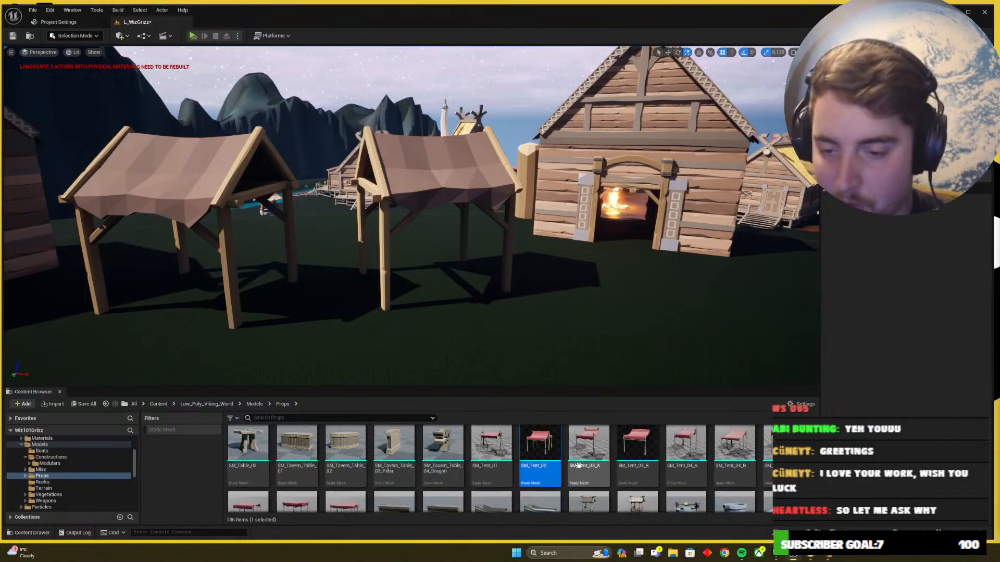
scroll(480, 462, up, 10)
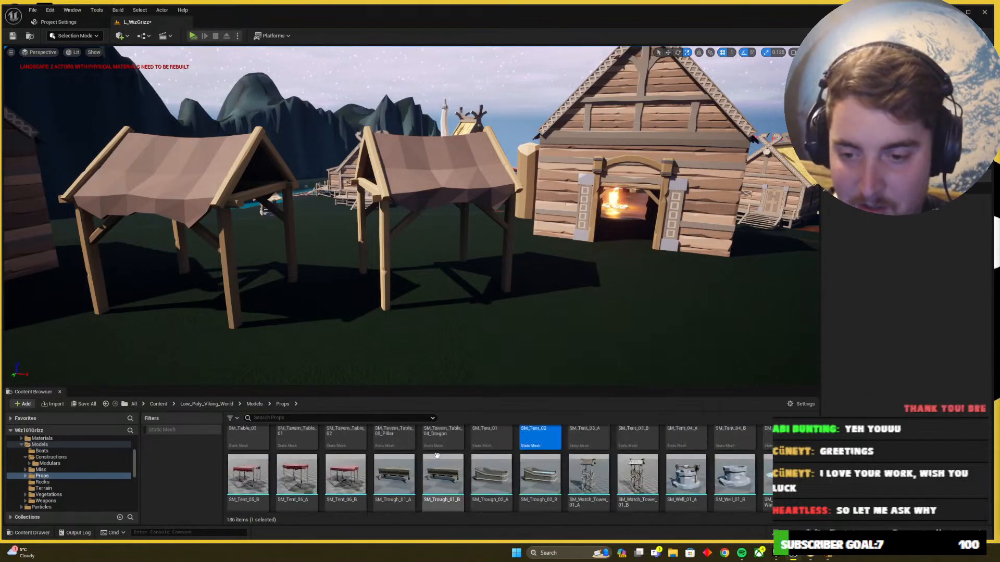
scroll(323, 459, up, 8)
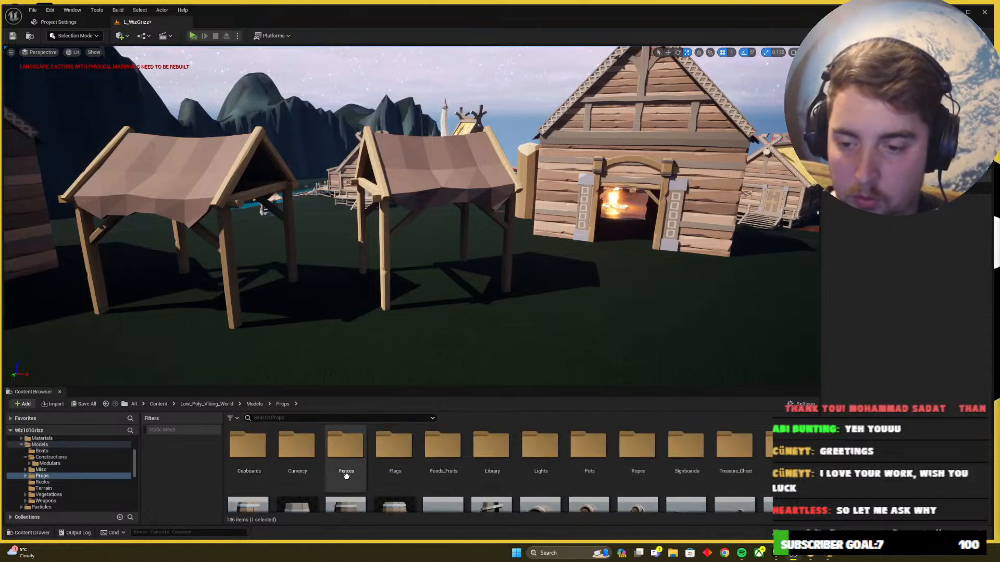
click(347, 440)
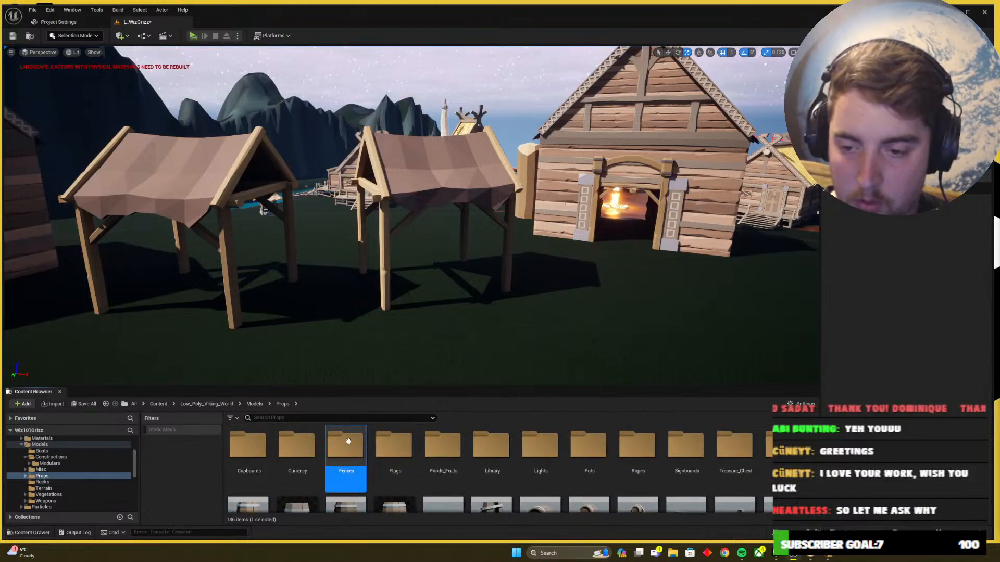
double_click(347, 440)
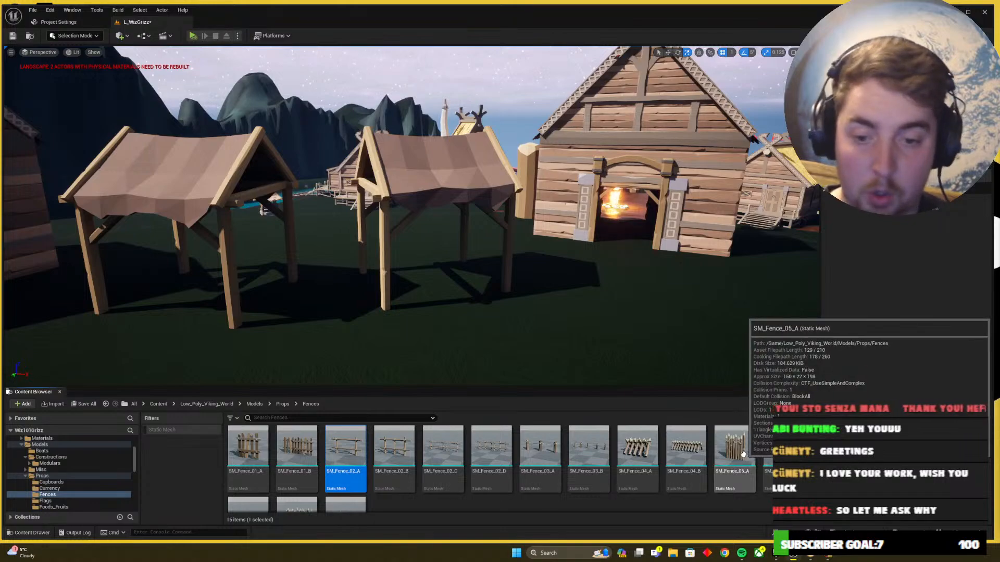
click(282, 404)
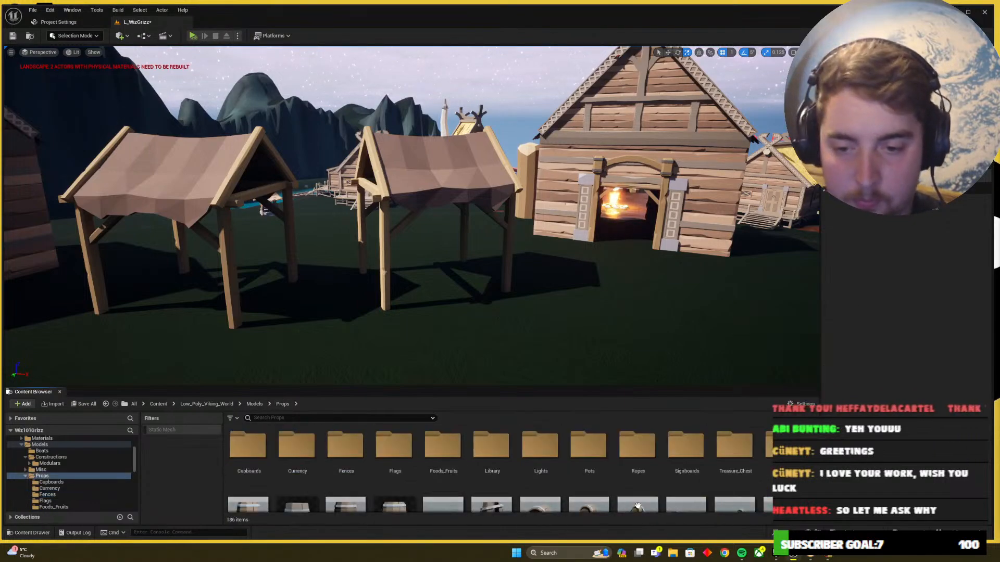
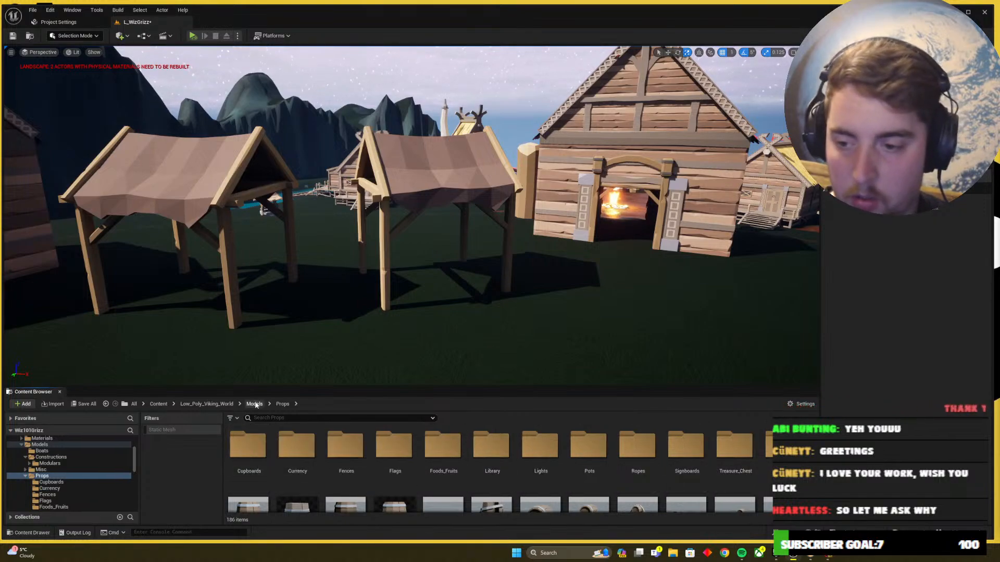
Open the Rocks folder of the Low_Poly_Viking_World models, look through its rock meshes, and return to the Models folder
click(254, 404)
click(436, 452)
double_click(437, 452)
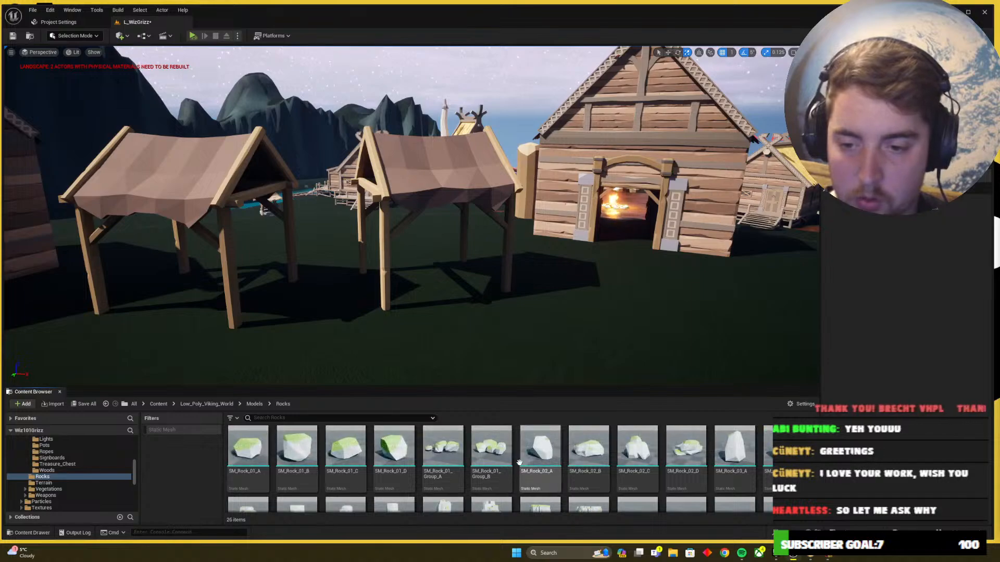
scroll(658, 459, down, 2)
scroll(692, 464, down, 1)
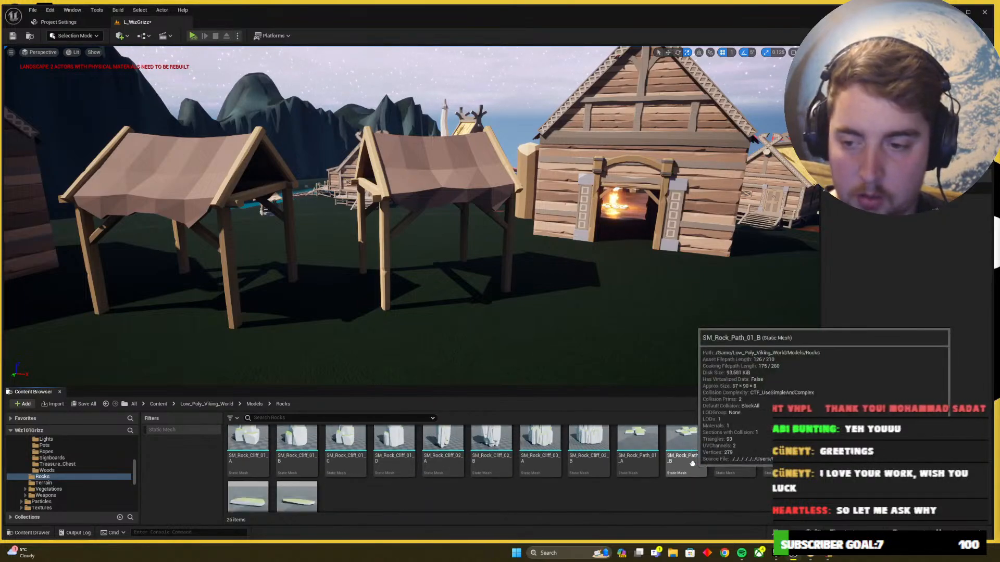
scroll(692, 463, up, 2)
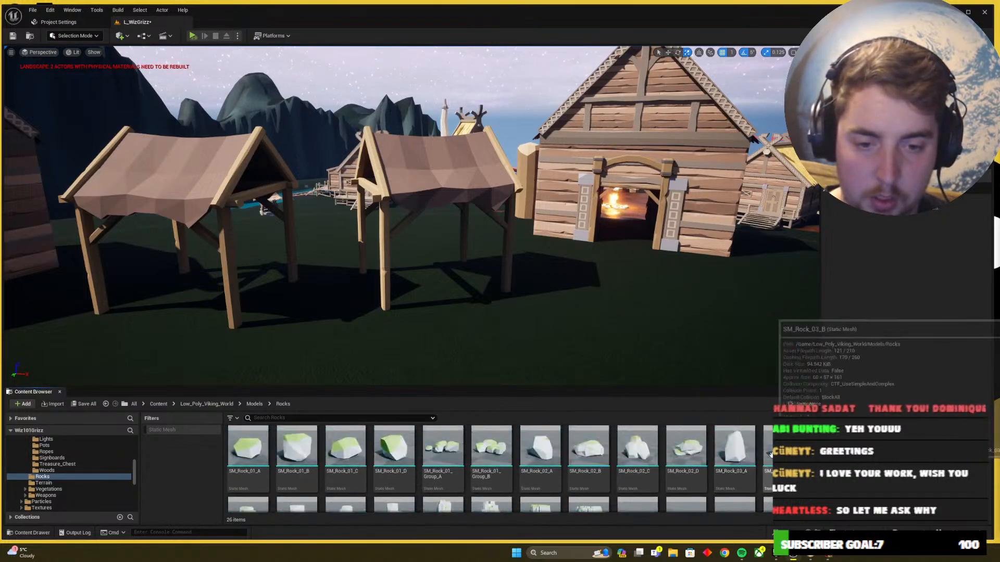
click(256, 405)
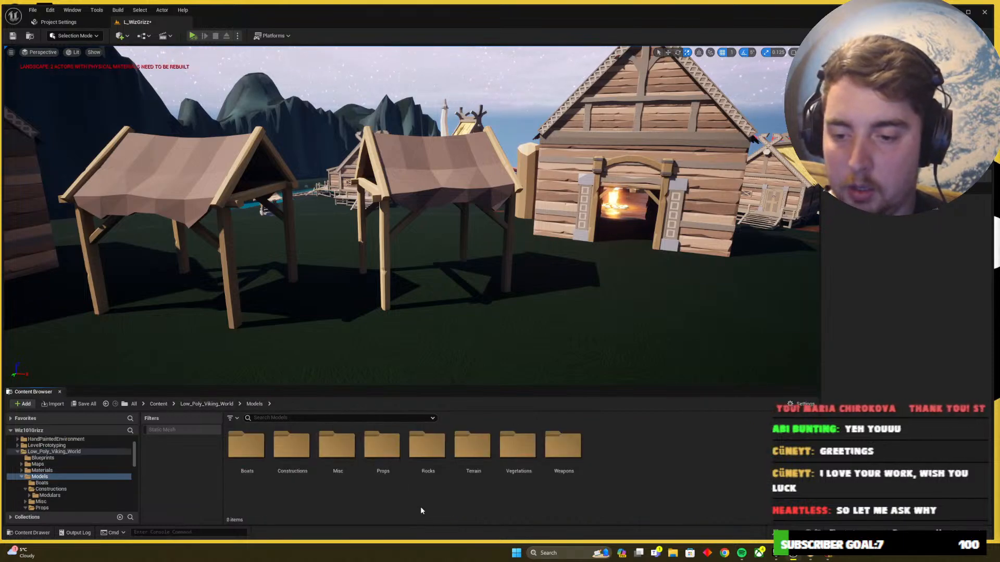
Open the PolygonVikings Meshes Props folder and look through its props down to the fence pieces
click(159, 404)
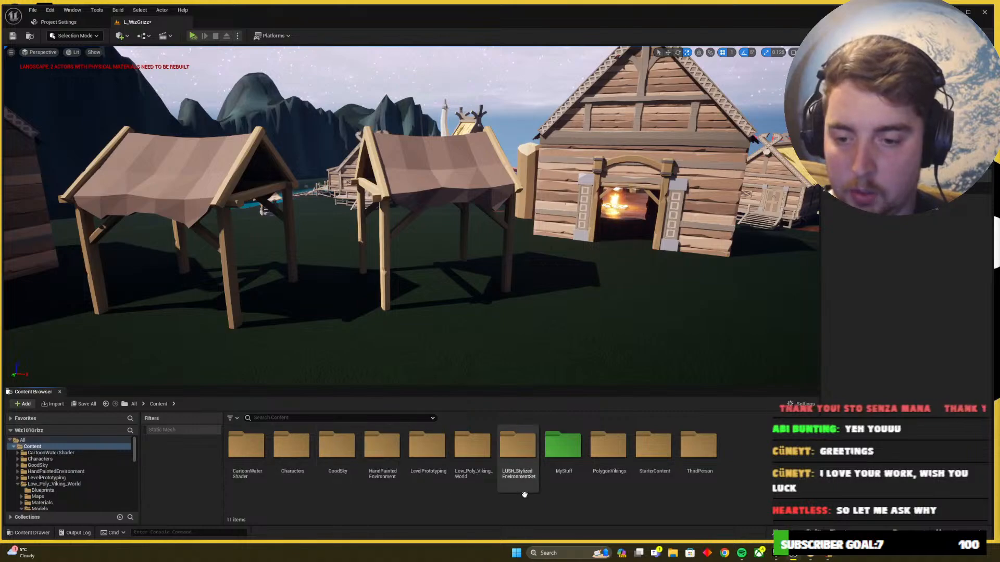
double_click(622, 465)
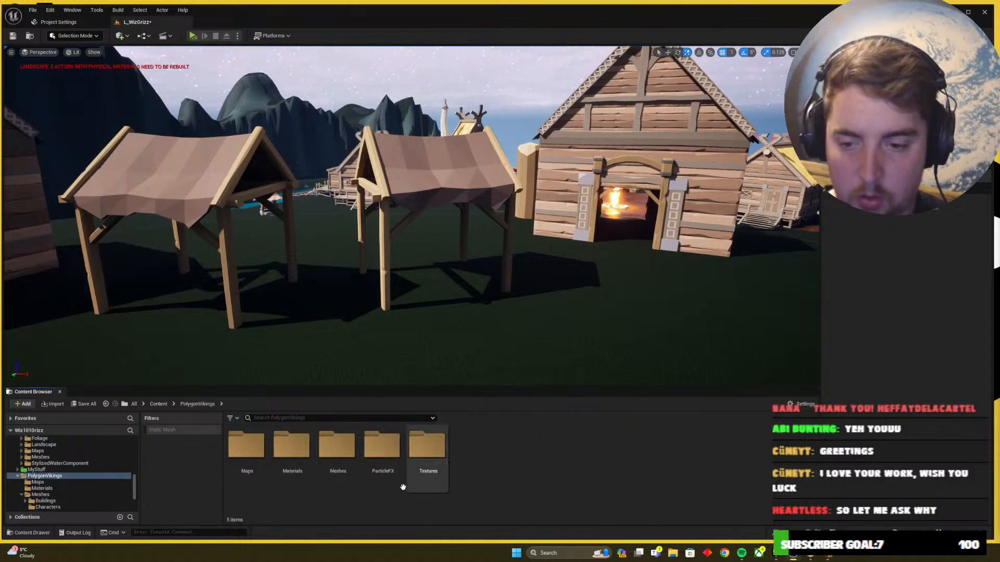
double_click(336, 446)
double_click(434, 461)
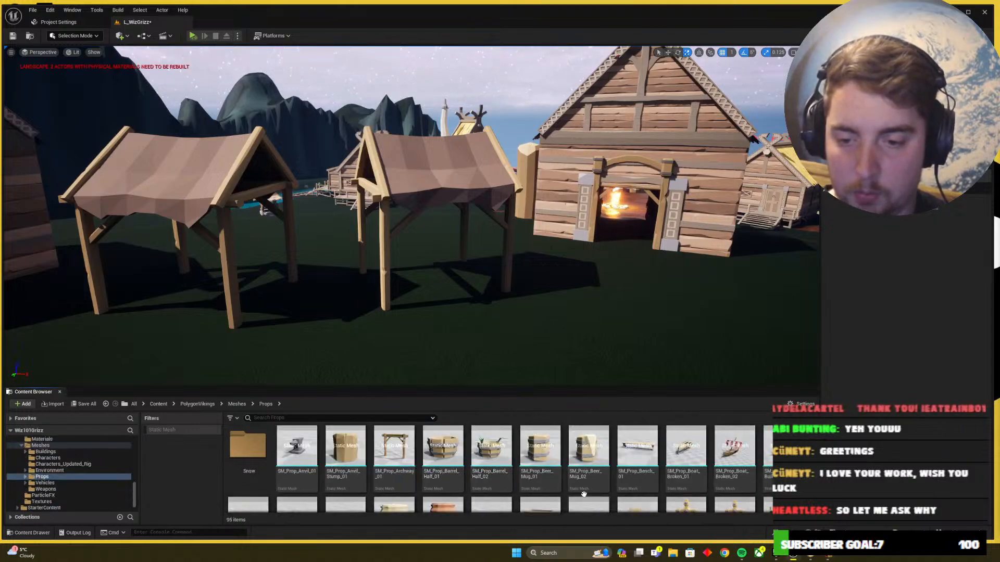
scroll(609, 484, down, 2)
scroll(609, 483, down, 1)
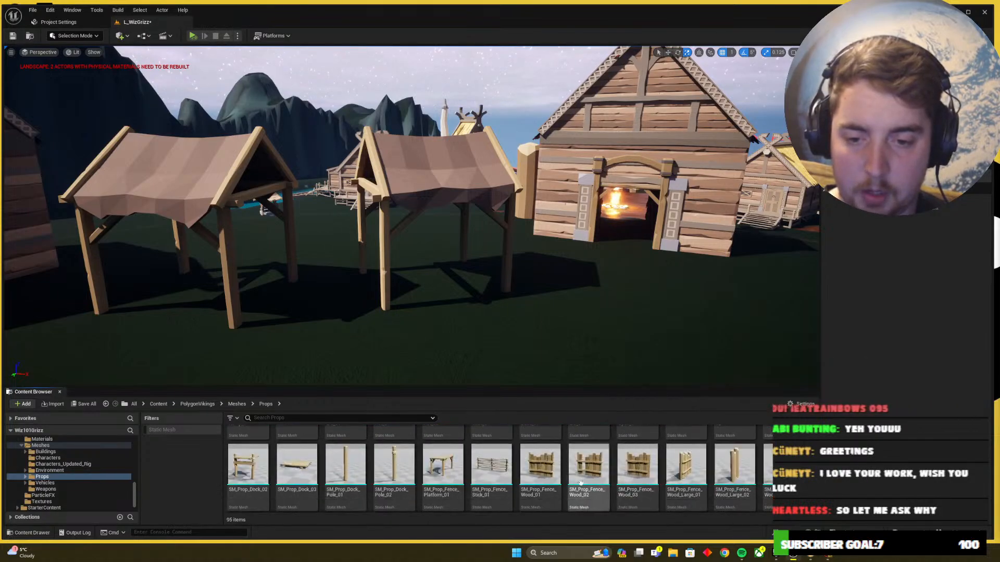
Place SM_Prop_Fence_Stick_01 at the back of the stall near the campfire gatehouse, rotated -45° and scaled to 1.75, 1.0, 2.25
drag(401, 259, 395, 300)
scroll(417, 281, up, 6)
key(e)
key(w)
drag(321, 277, 321, 247)
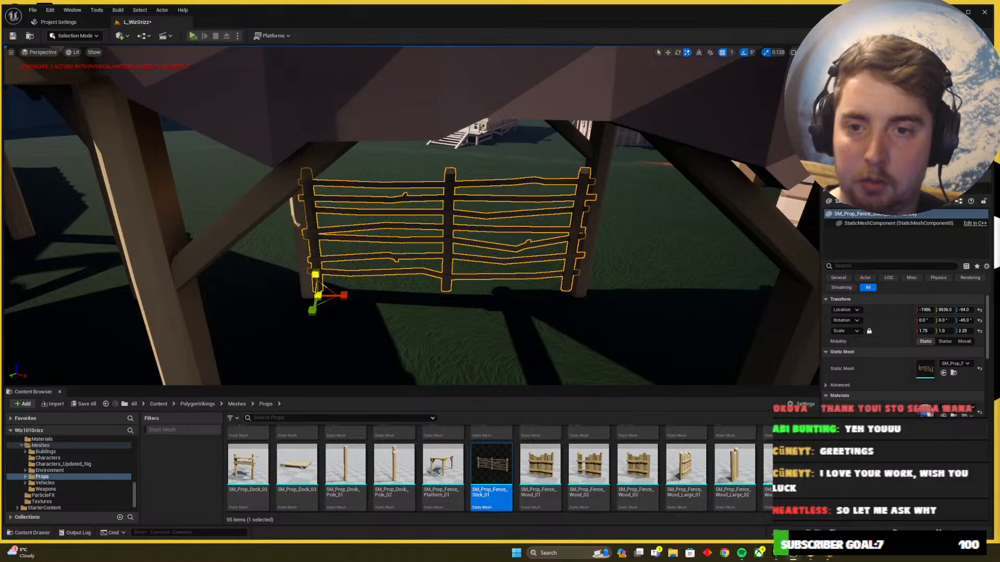
key(Escape)
key(s)
mouse_move(504, 328)
right_down()
mouse_move(468, 322)
mouse_move(503, 329)
right_up()
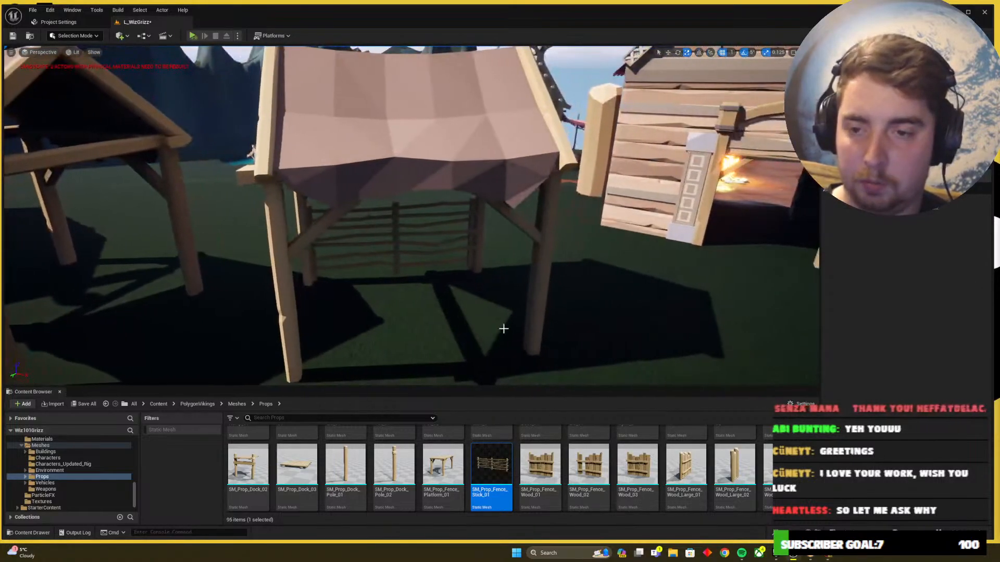
Compare the stalls with Wizard101's vendor stalls, viewing the amulet and ring vendor's stall up close, and return to Unreal Engine
key(alt+Tab)
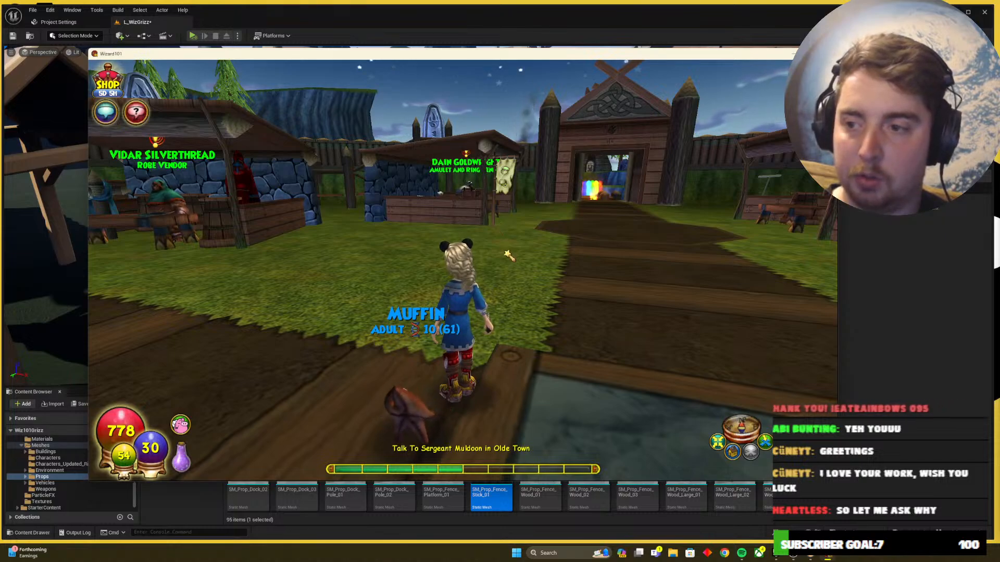
key(alt+Tab)
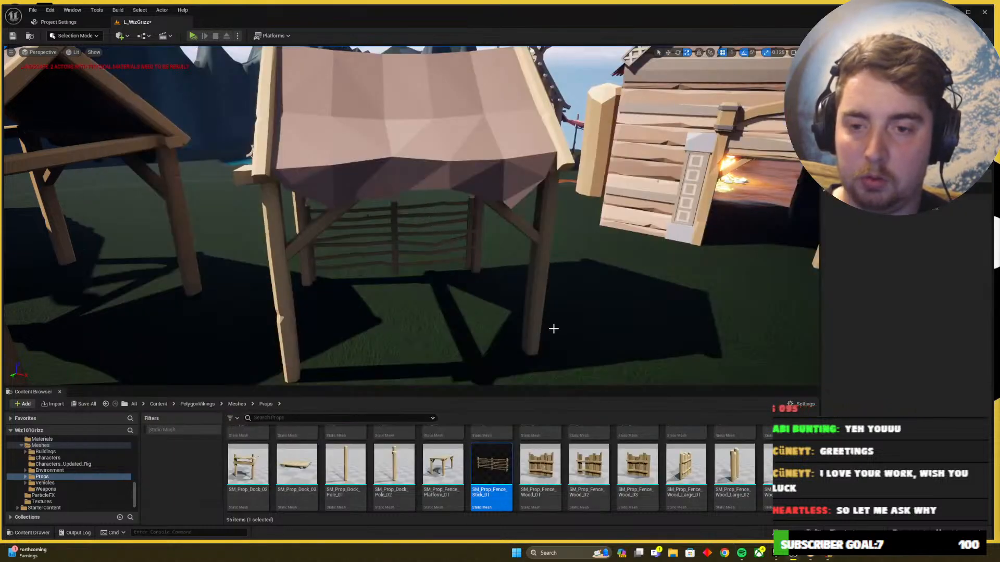
key(s)
right_drag(554, 329, 517, 236)
key(w)
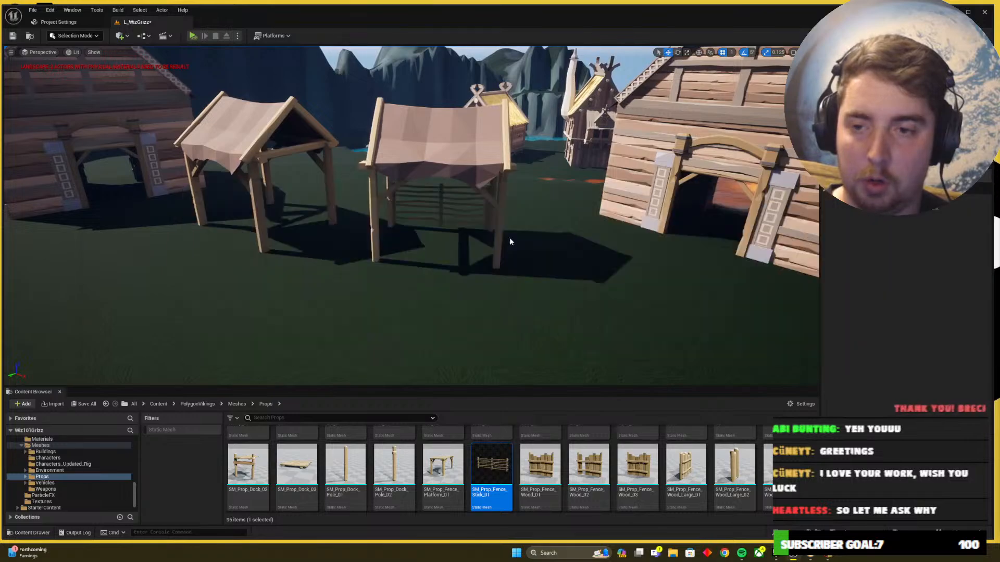
key(alt+Tab)
key(w)
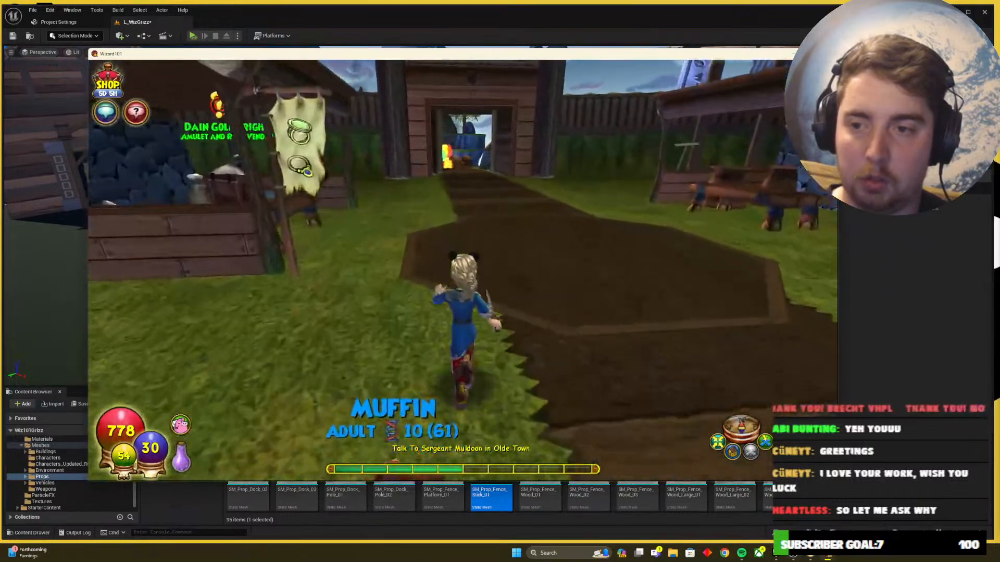
right_drag(556, 273, 468, 273)
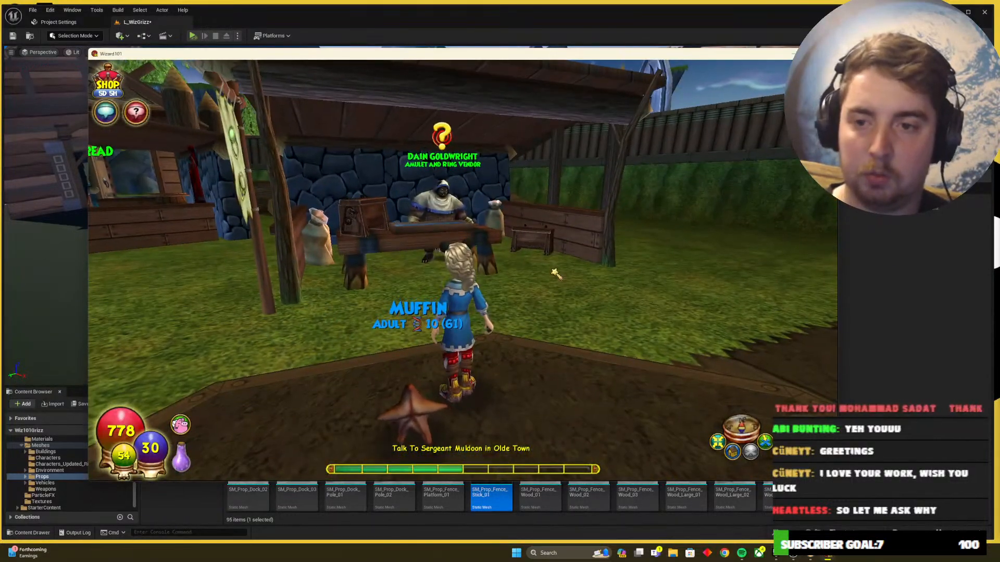
key(Escape)
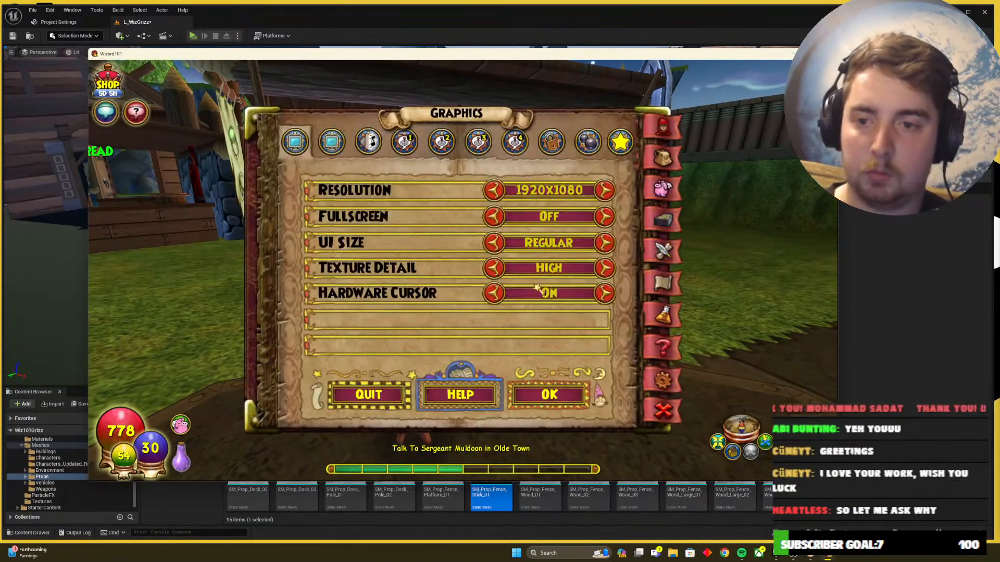
click(794, 558)
key(w)
right_drag(533, 289, 535, 267)
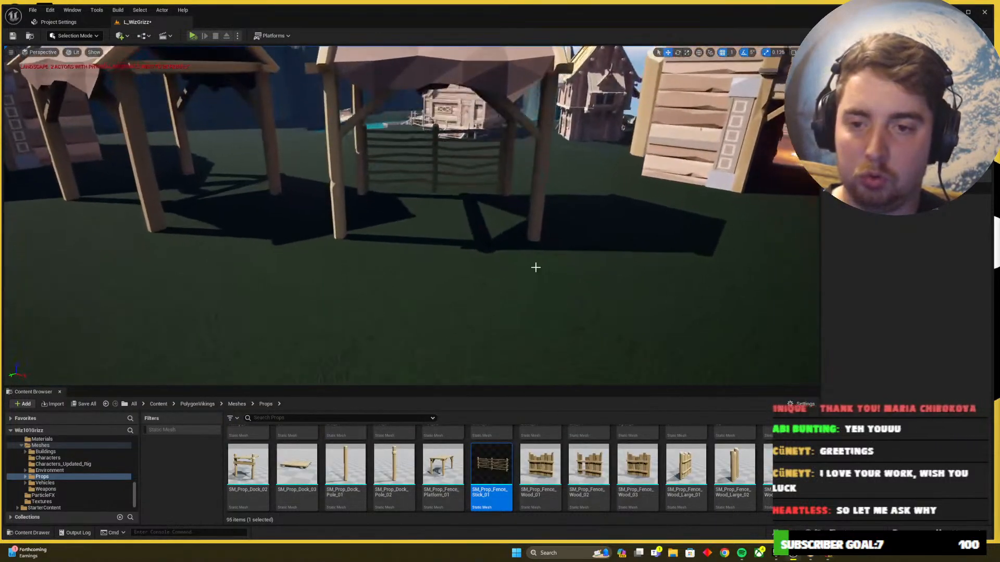
Widen the fenced stall to an X scale of 2.875 and check it against the amulet and ring vendor's stall in Wizard101
click(544, 214)
key(f)
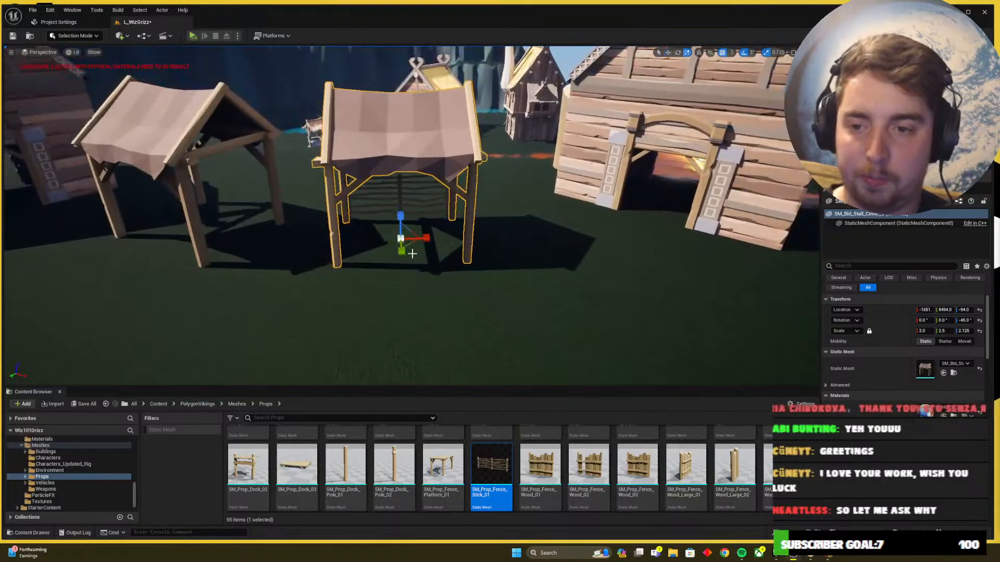
drag(426, 239, 447, 238)
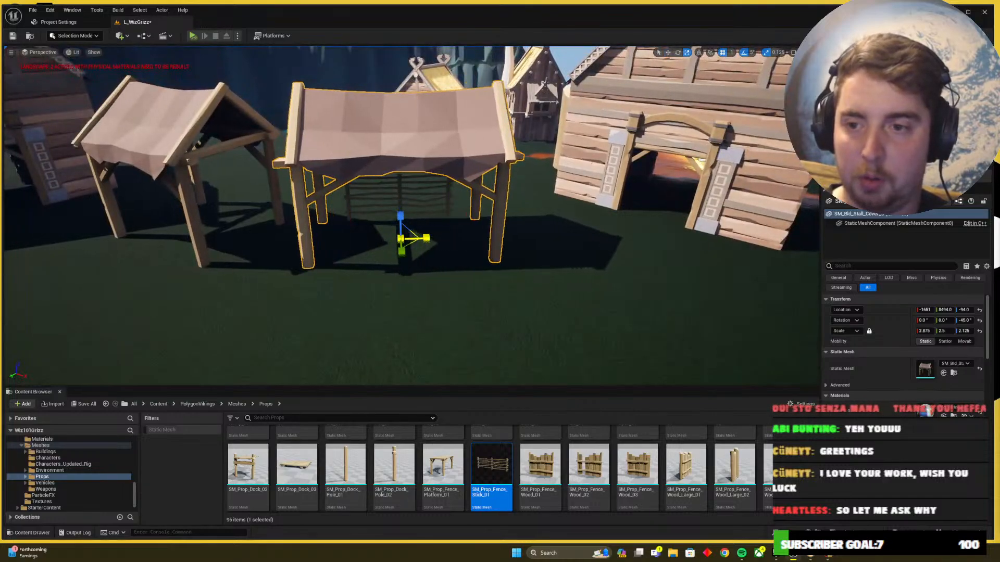
mouse_move(405, 250)
right_down()
mouse_move(435, 260)
mouse_move(419, 255)
right_up()
key(w)
key(alt+Tab)
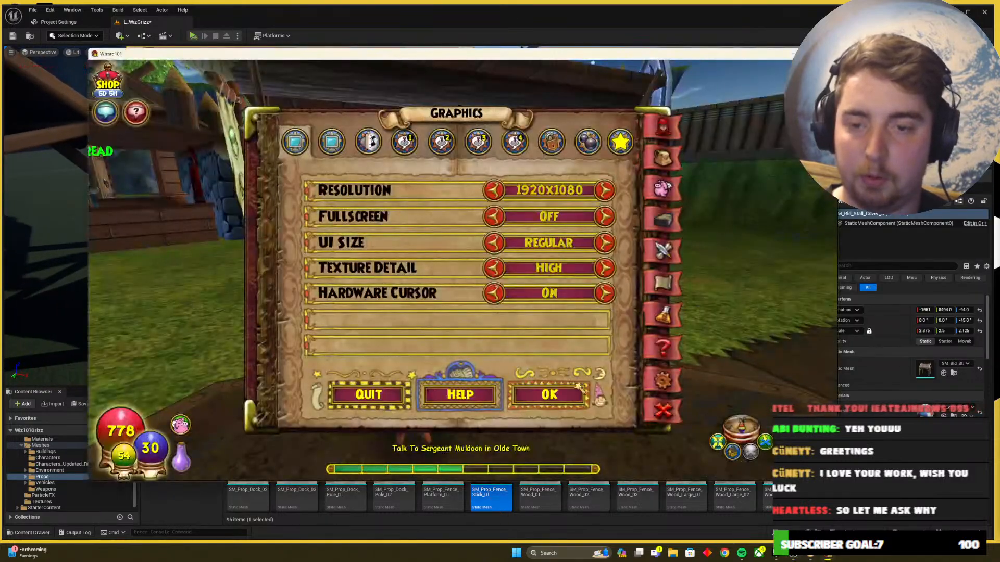
click(667, 409)
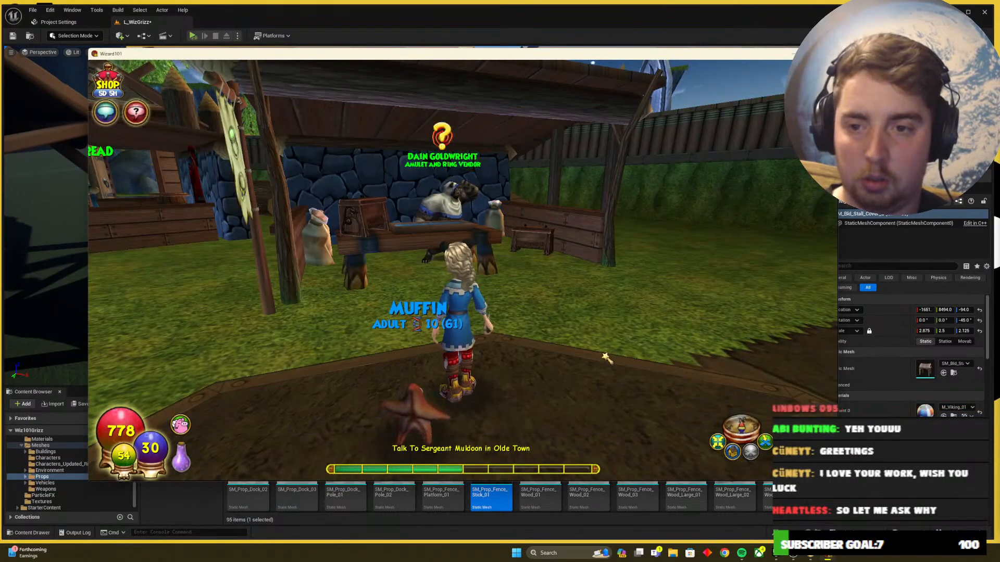
key(alt+Tab)
Rotate the widened stall to -75° and move it toward the neighbouring stall, lowering it to a Z location of -110
drag(343, 295, 479, 326)
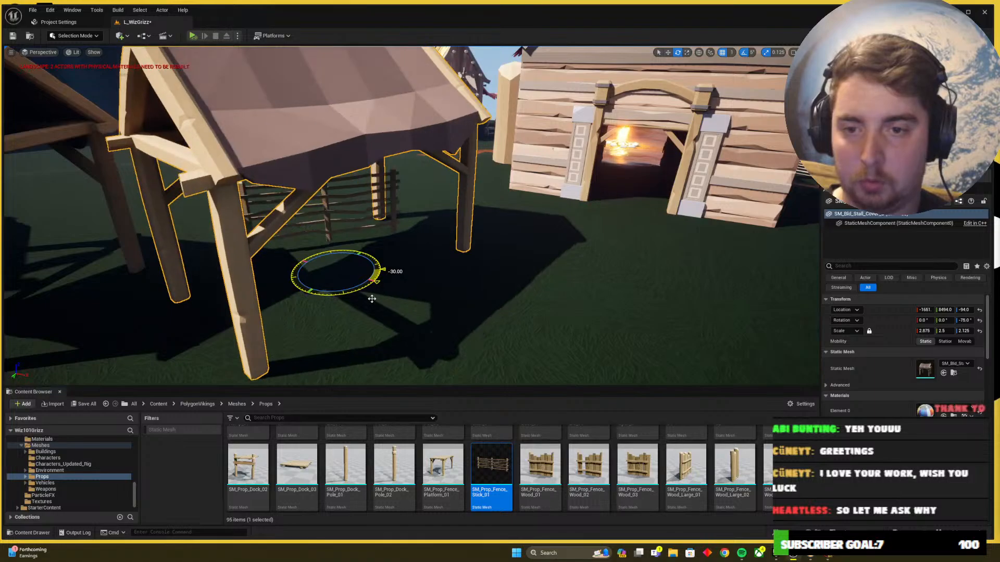
mouse_move(480, 325)
right_down()
mouse_move(443, 324)
mouse_move(480, 325)
right_up()
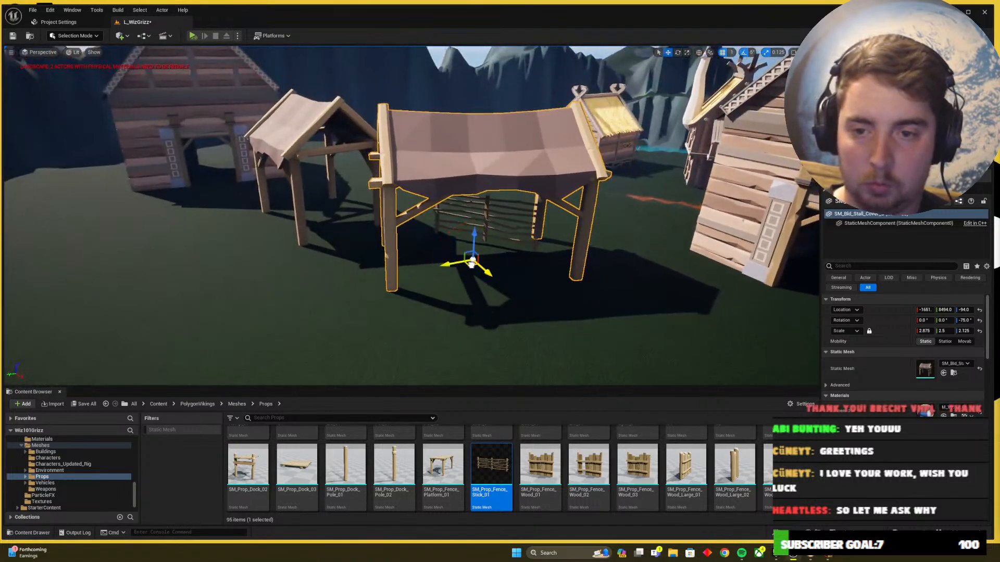
drag(471, 263, 444, 255)
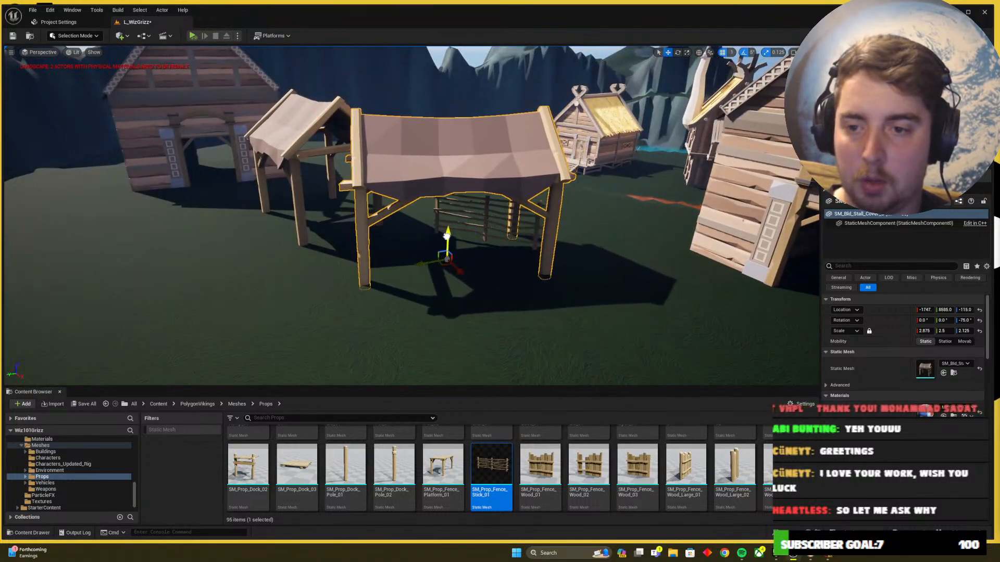
mouse_move(466, 234)
right_down()
mouse_move(440, 231)
mouse_move(466, 235)
right_up()
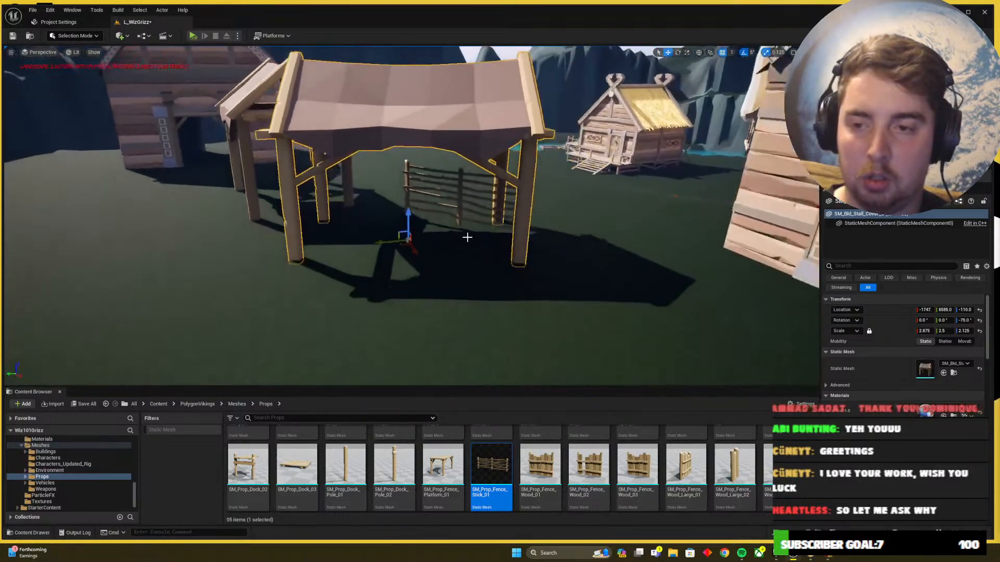
Enlarge the rotated stall to a scale of 3.25, 3.625, 2.375
key(r)
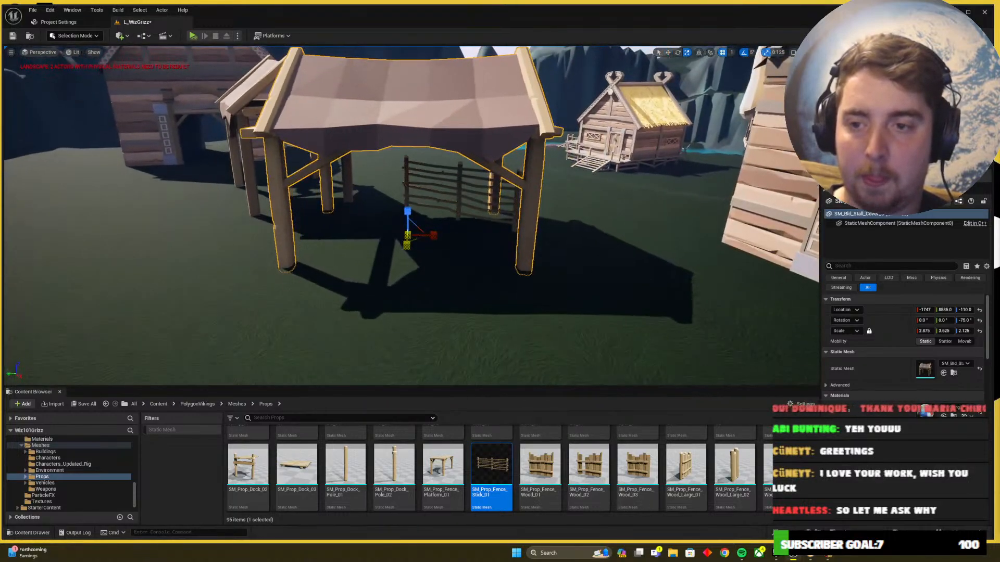
drag(414, 213, 414, 204)
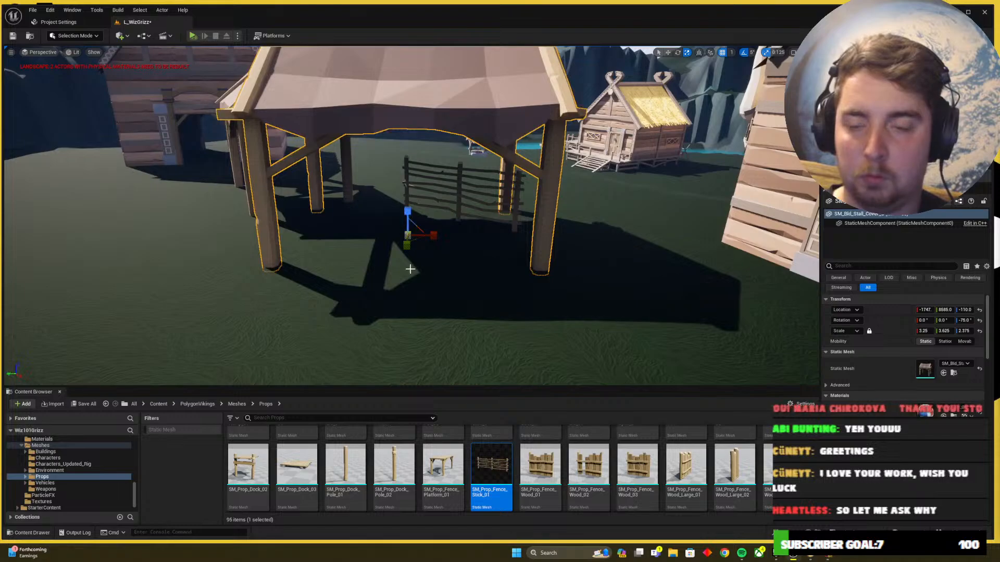
Delete the smaller neighbouring stall and raise the enlarged stall's Z scale to 2.5
right_drag(380, 266, 493, 216)
click(356, 230)
key(Delete)
click(496, 182)
right_drag(513, 252, 521, 253)
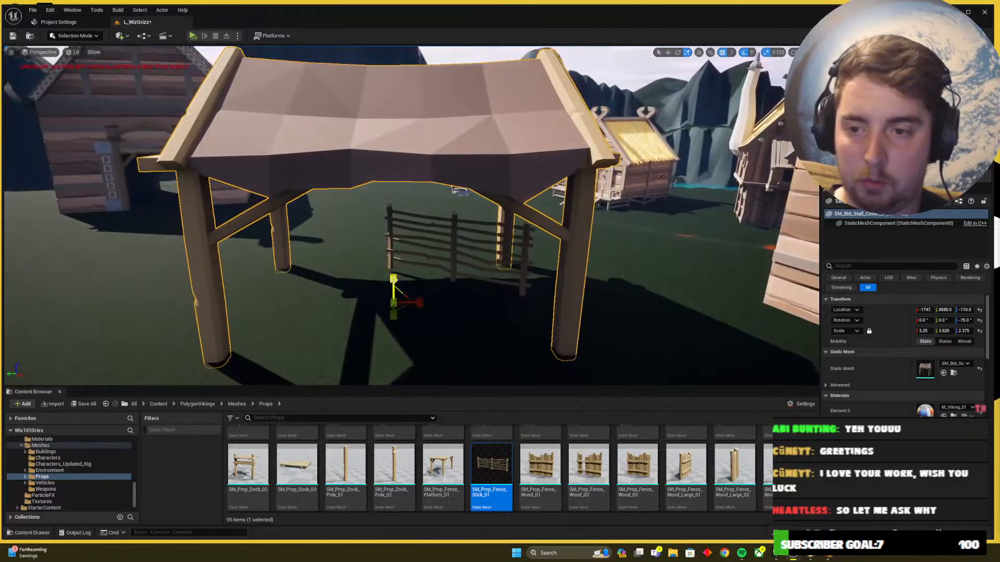
drag(393, 279, 395, 272)
right_drag(439, 283, 443, 293)
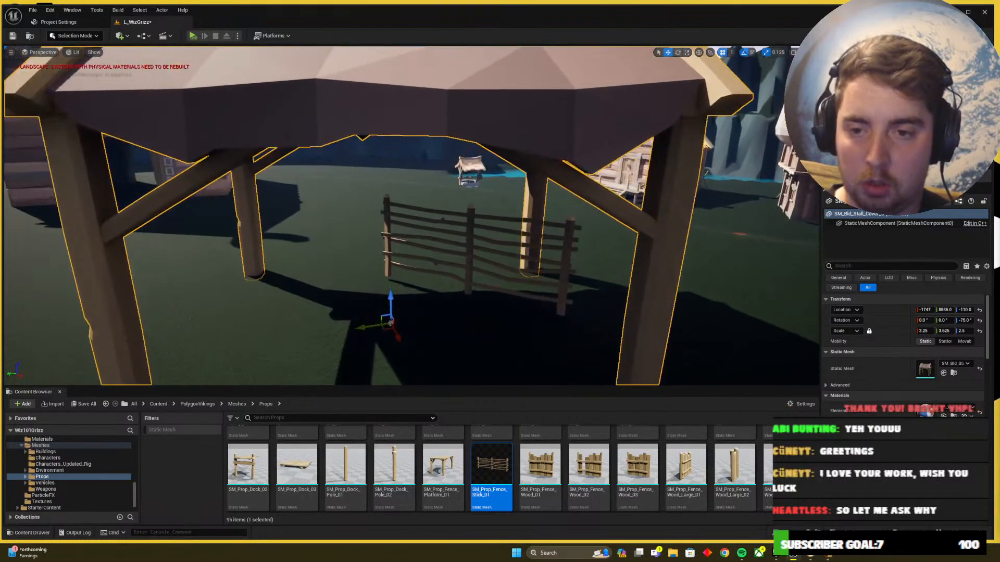
Move the stick fence to the enlarged stall's rear corner post, rotate it to about -75°, and lower it to a Z location of -115
click(465, 284)
key(w)
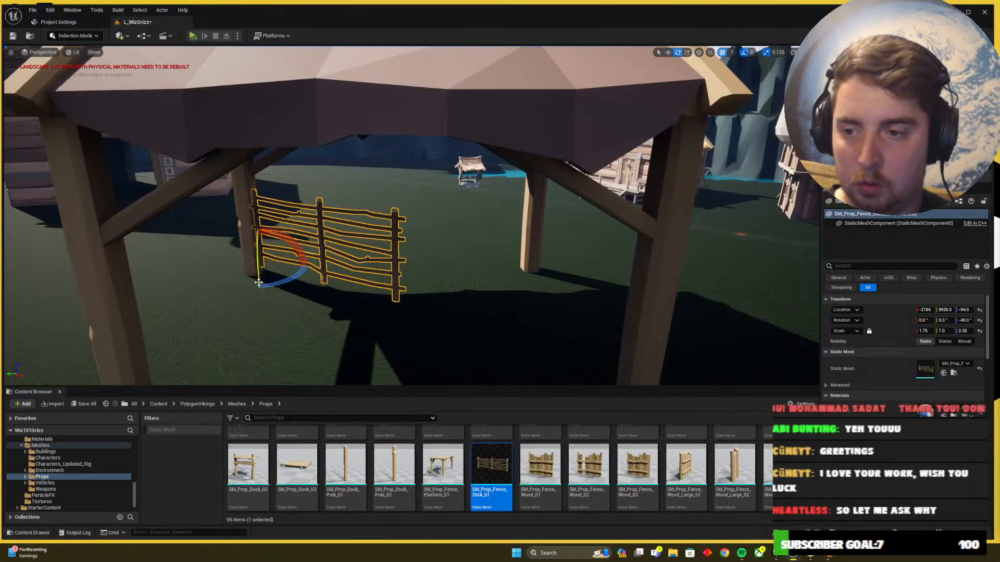
key(w)
right_drag(288, 285, 267, 284)
drag(236, 228, 229, 276)
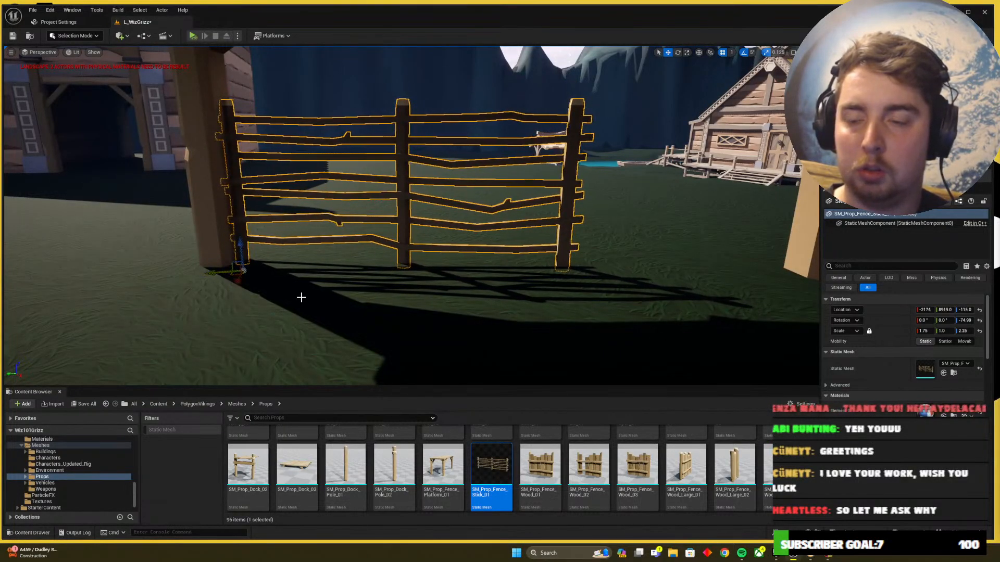
Stretch the stick fence to an X scale of 2.875 and align it between the stall's two rear posts
right_drag(302, 297, 281, 299)
key(e)
mouse_move(273, 307)
mouse_down()
mouse_move(325, 307)
mouse_move(262, 309)
mouse_up()
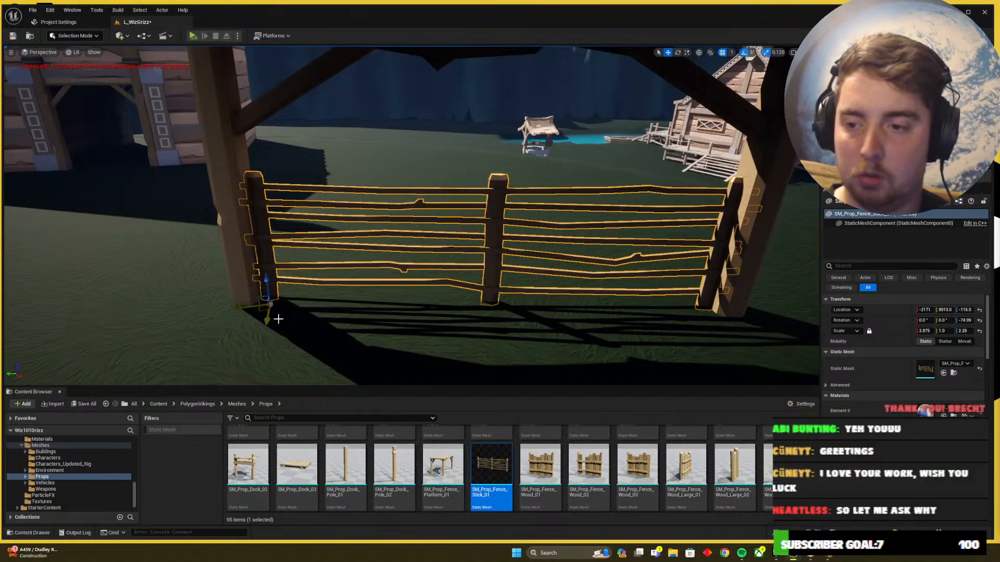
Thicken the stick fence to a Y scale of 2.25
right_drag(278, 319, 234, 336)
key(r)
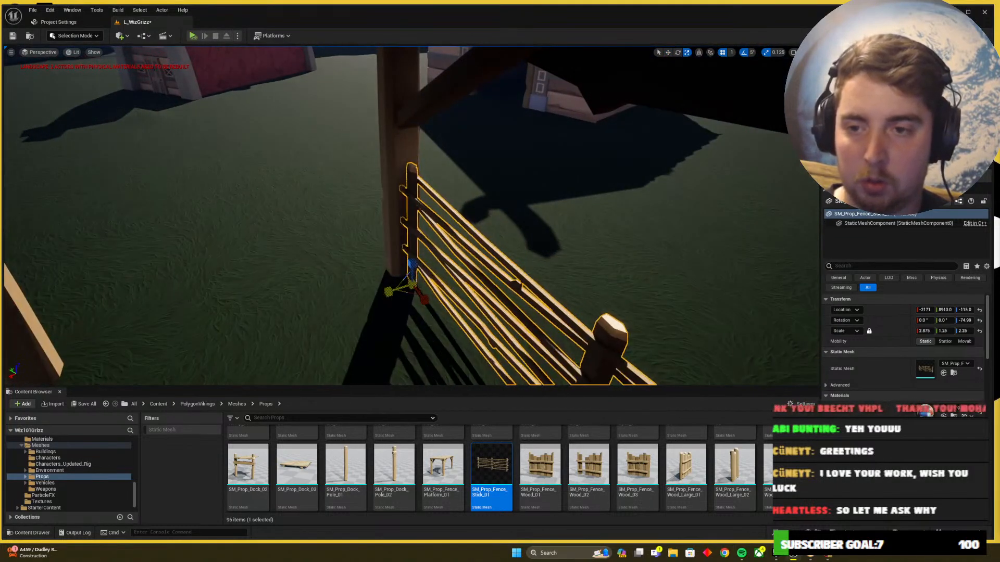
drag(388, 292, 365, 298)
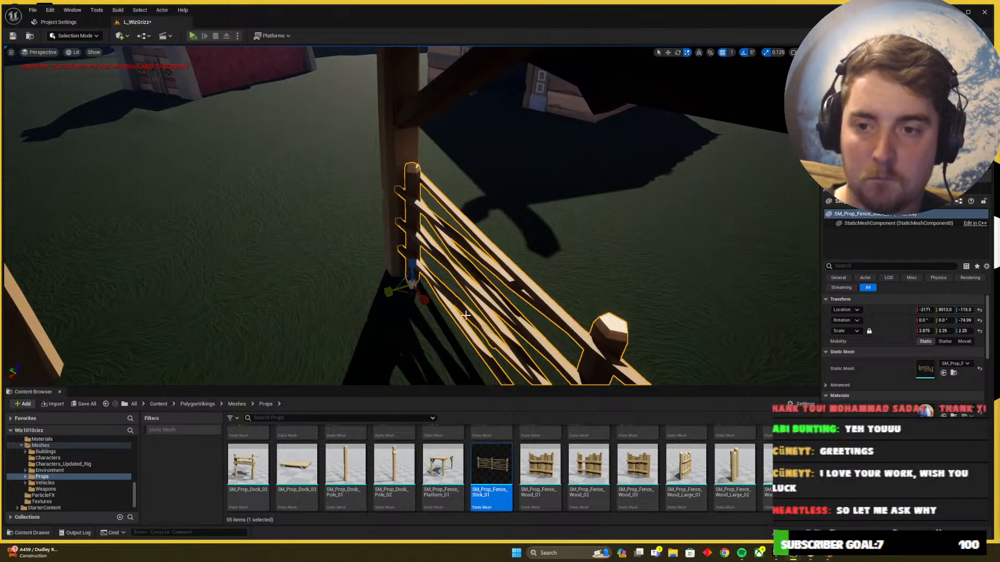
right_drag(465, 315, 308, 326)
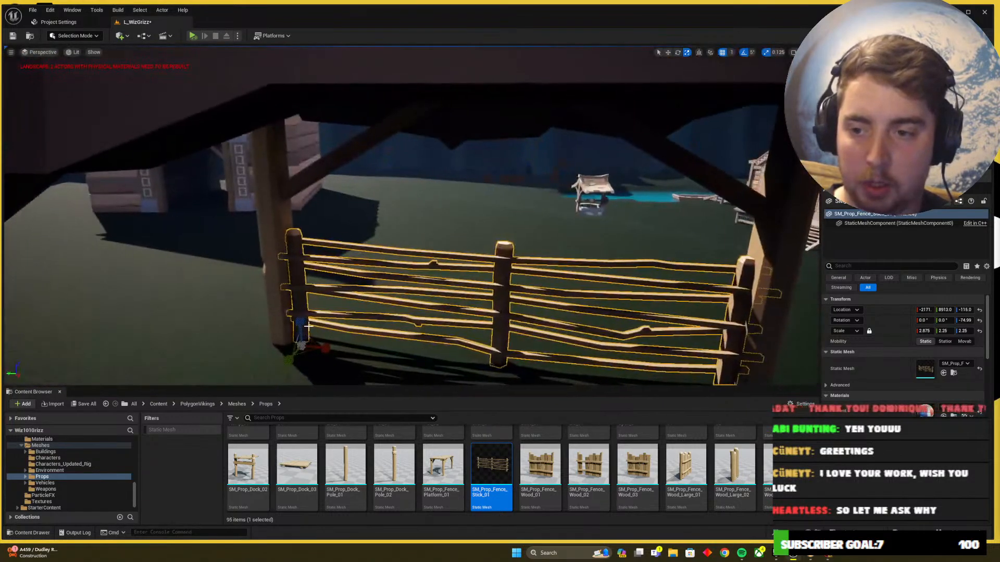
Raise the rear stick fence's height to a Z scale of 2.75
drag(308, 327, 309, 305)
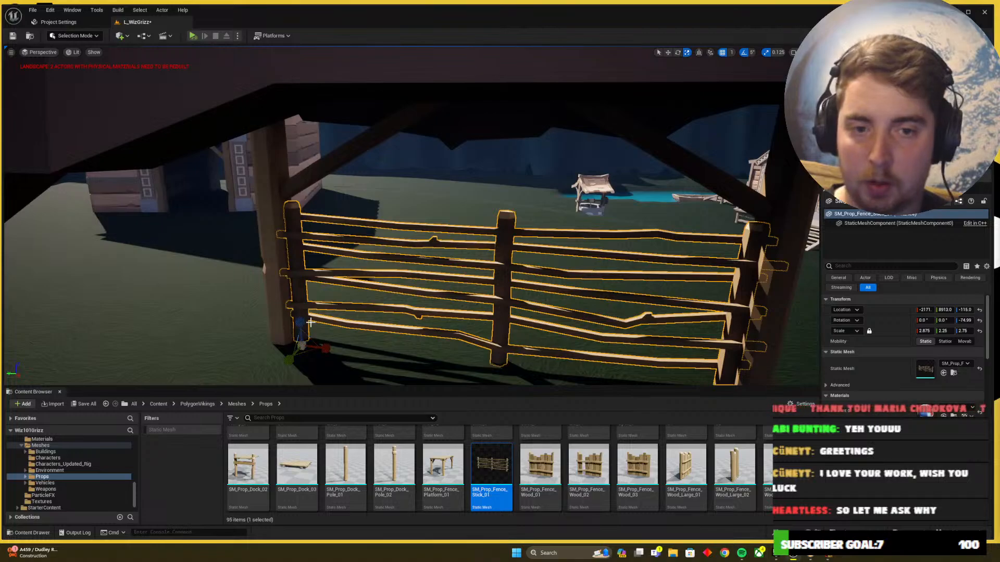
right_drag(310, 323, 405, 320)
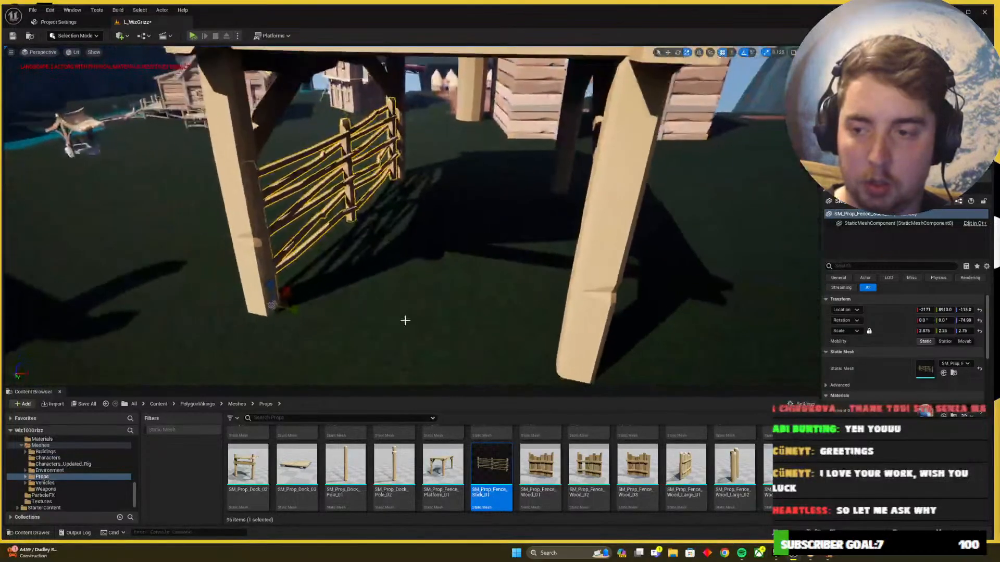
Place a copy of the stick fence between one side's posts, rotated to 15° and scaled to 1.875 in X and Z
key(w)
drag(289, 312, 270, 345)
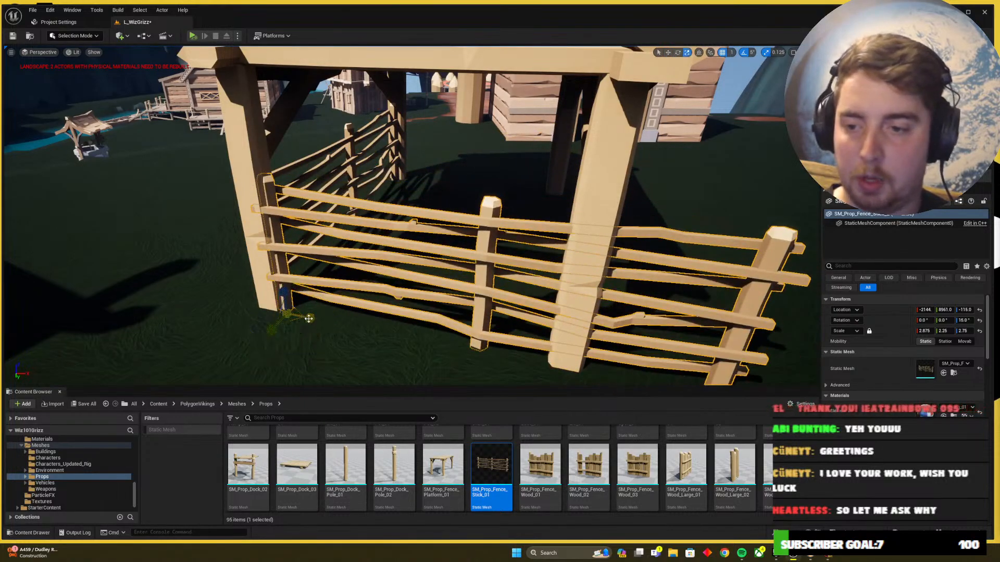
drag(308, 318, 290, 308)
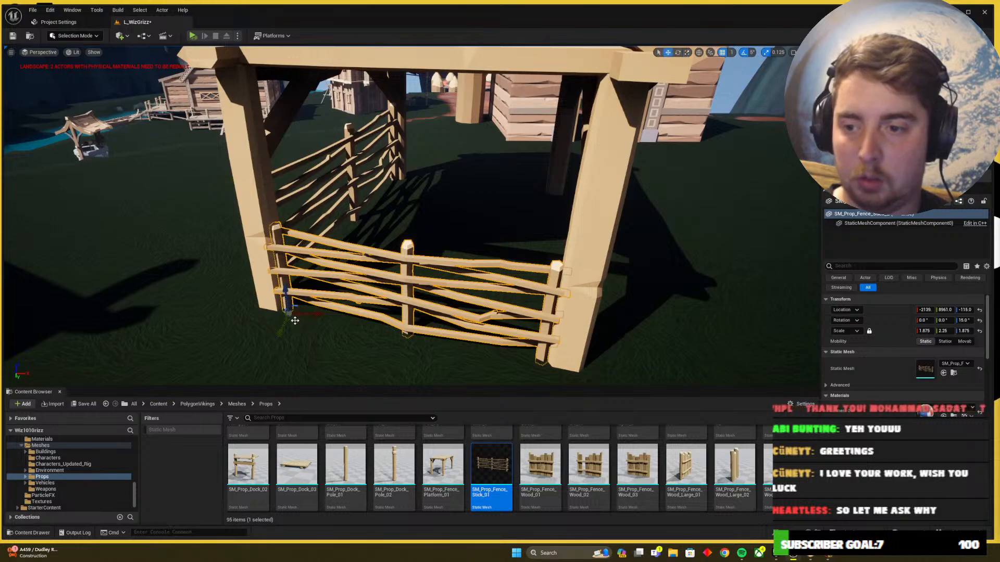
Duplicate the side fence to the stall's opposite side and align it with the other rear post
alt+drag(295, 321, 412, 185)
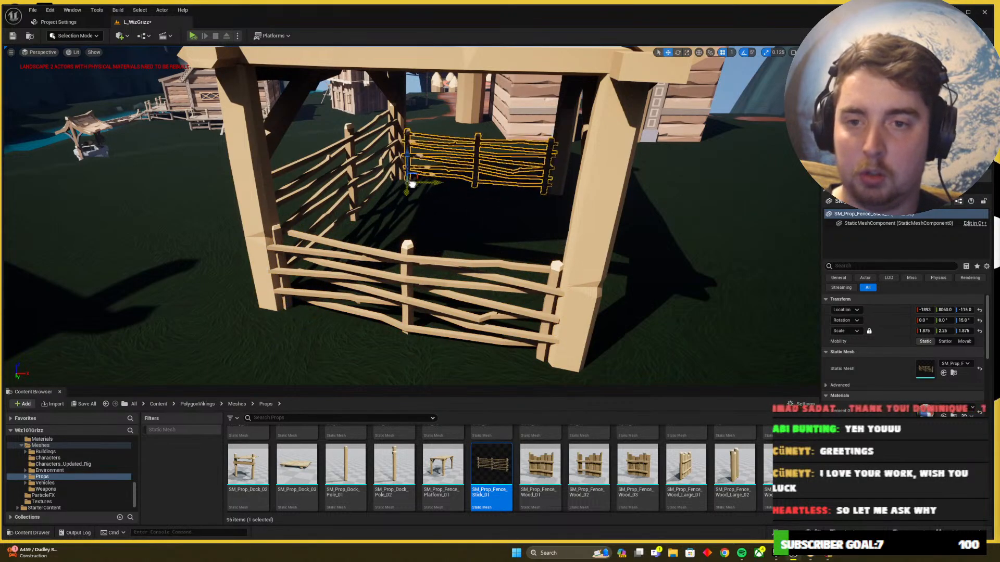
key(w)
key(d)
right_drag(427, 188, 417, 203)
right_drag(479, 192, 479, 193)
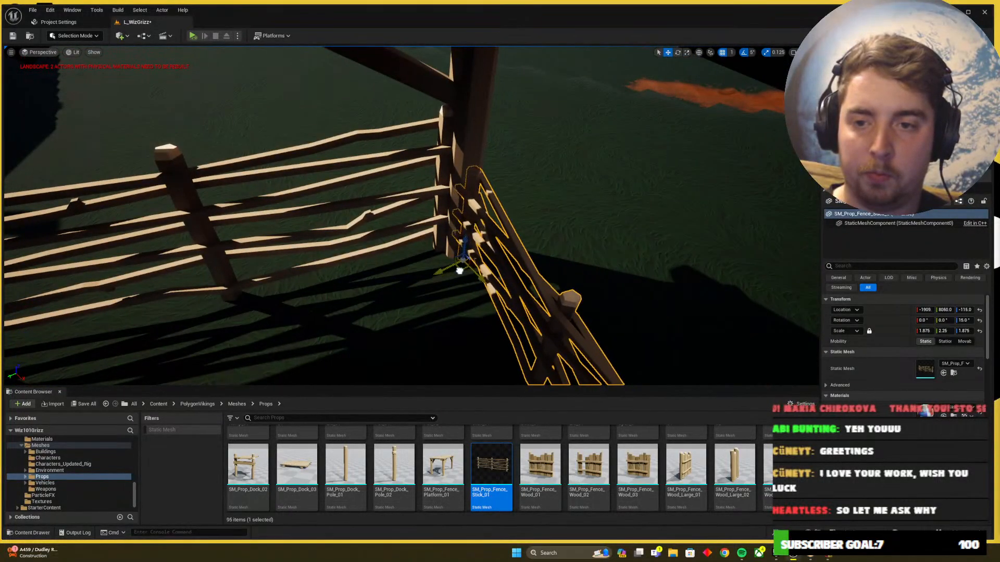
right_drag(464, 276, 488, 305)
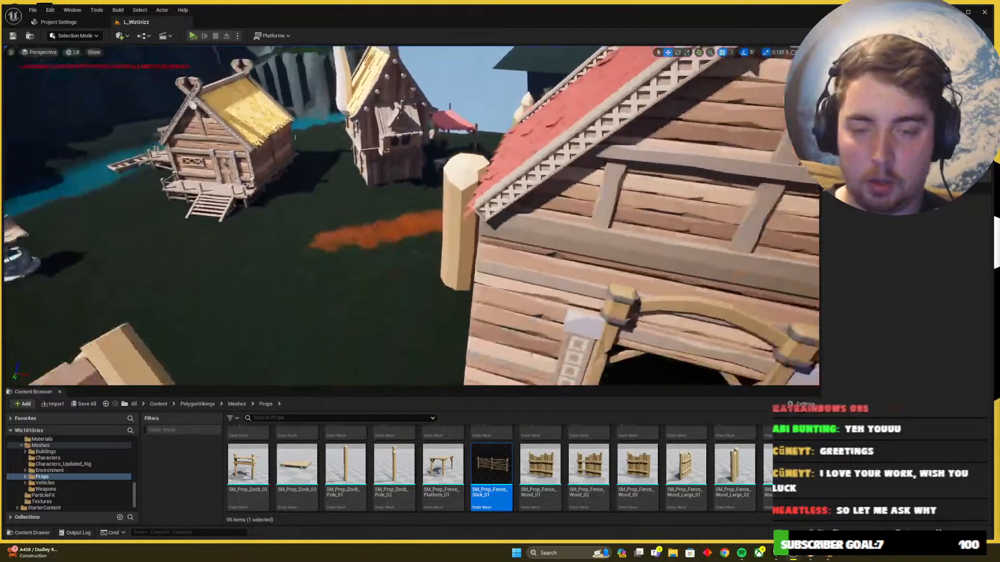
Check the Wizard101 reference and look through the Props and Environment meshes for furnishings that suit the stall
key(alt+Tab)
key(alt+Tab)
right_drag(526, 369, 526, 370)
scroll(614, 495, down, 2)
scroll(615, 494, down, 3)
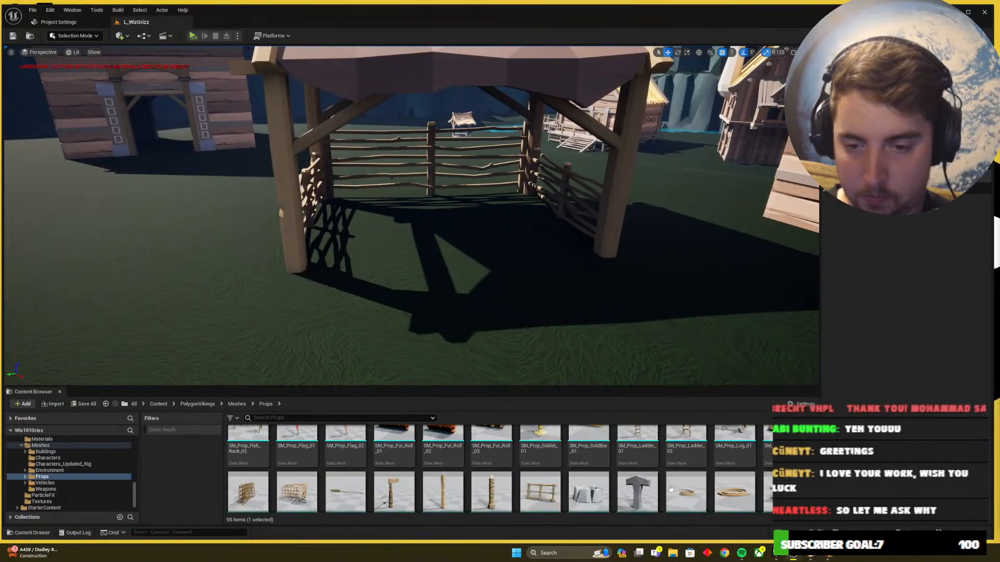
scroll(699, 481, down, 10)
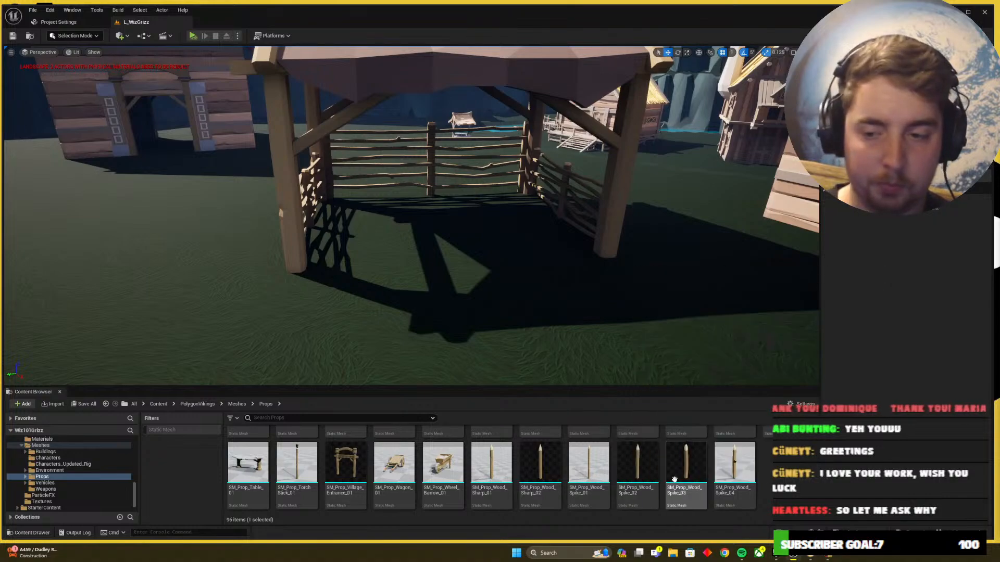
scroll(718, 482, up, 3)
scroll(718, 483, down, 1)
scroll(718, 482, up, 2)
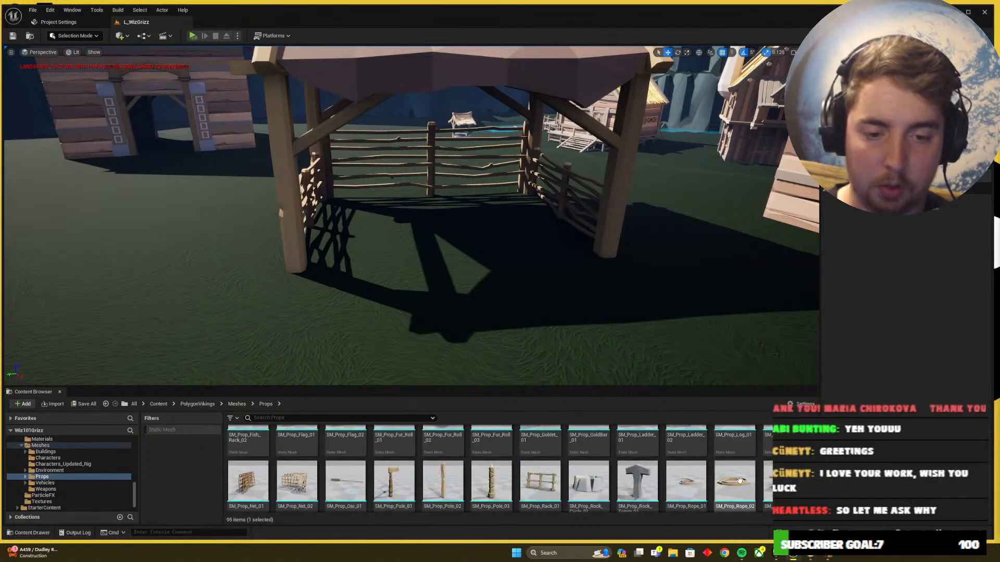
scroll(770, 474, down, 1)
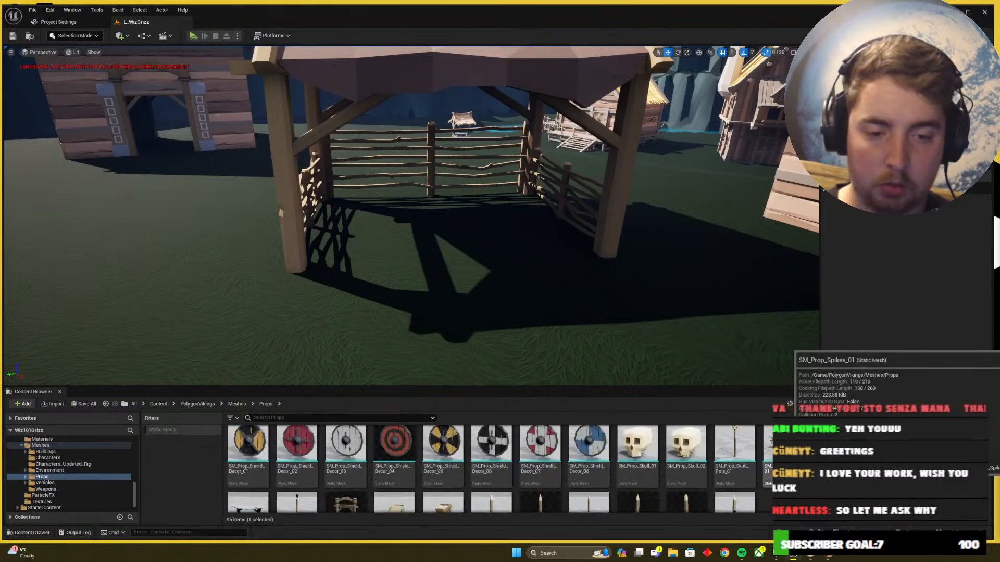
scroll(770, 474, up, 1)
scroll(767, 456, up, 5)
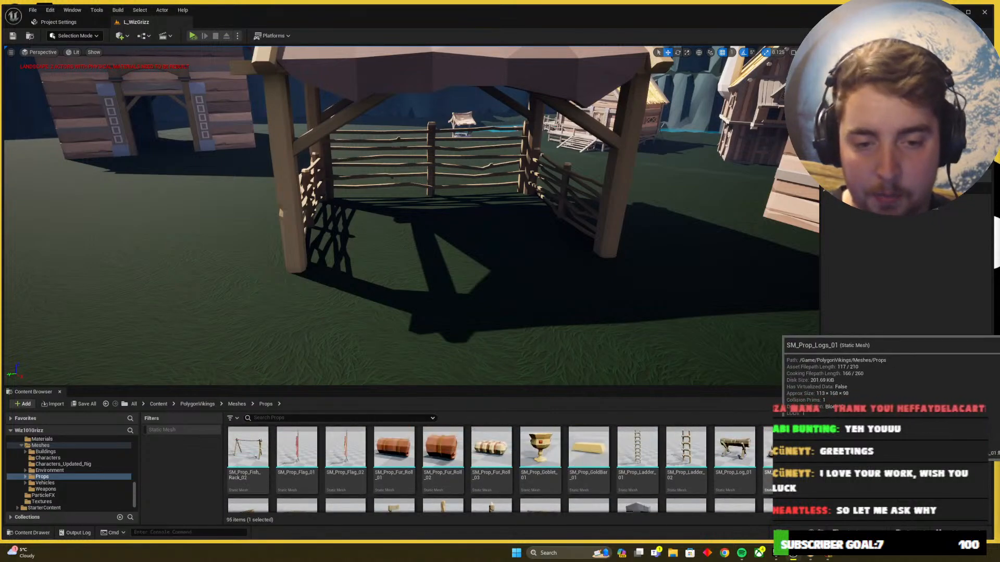
scroll(768, 456, up, 5)
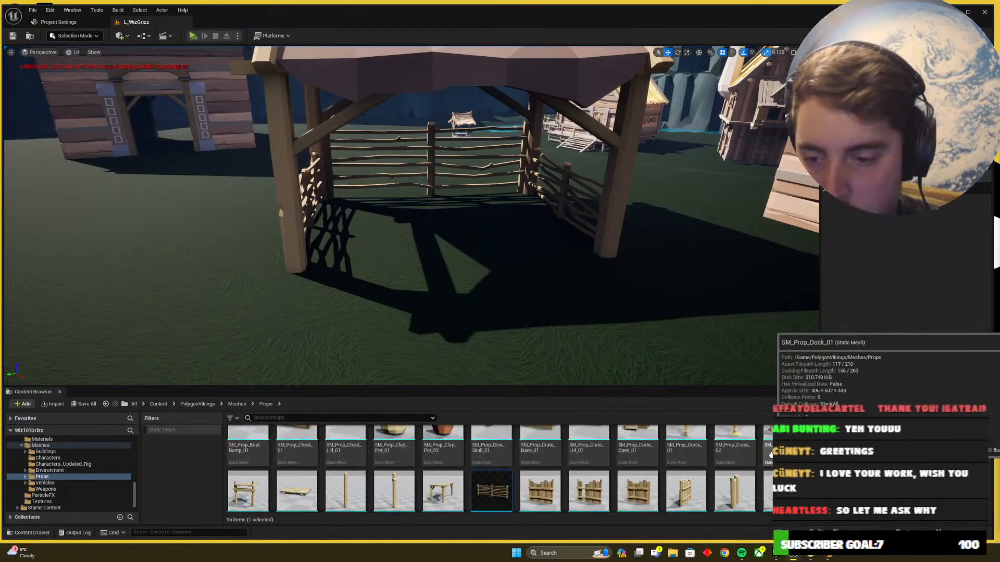
scroll(767, 462, up, 3)
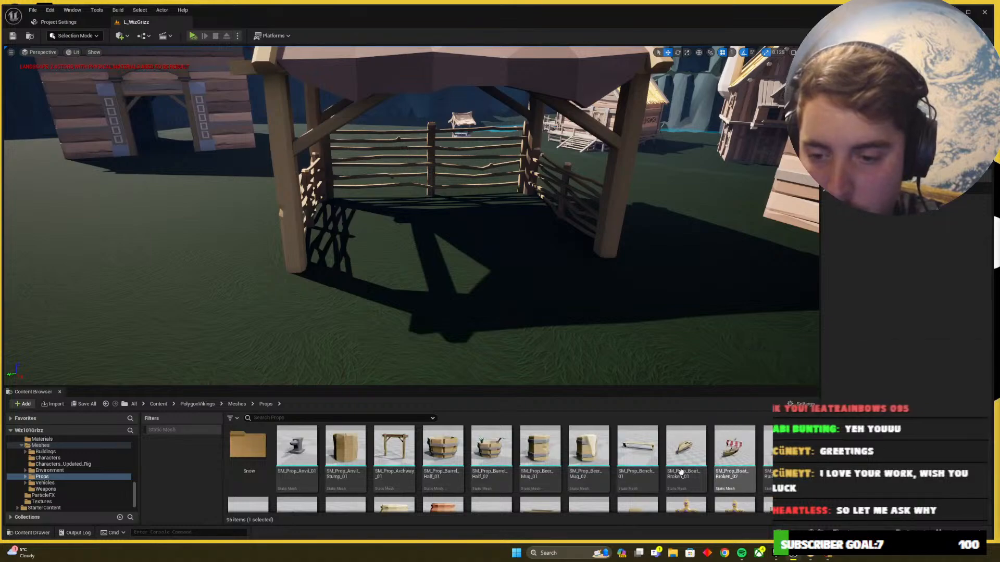
click(235, 405)
double_click(394, 446)
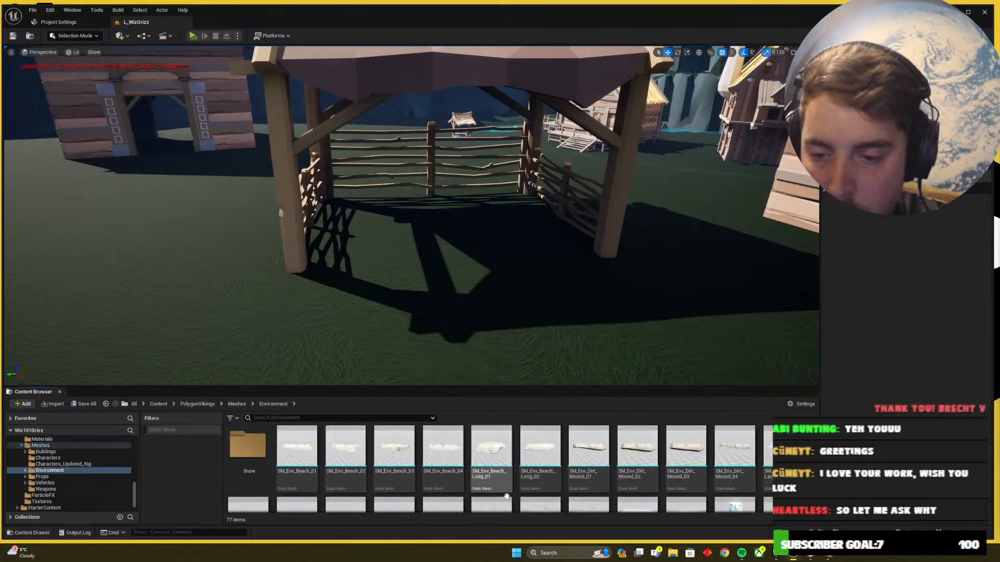
scroll(506, 496, down, 10)
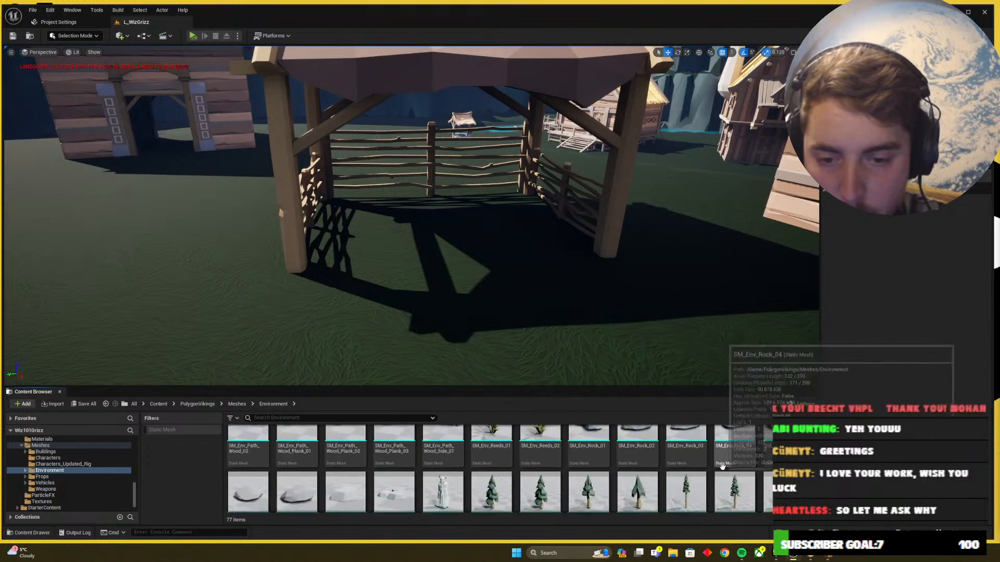
scroll(722, 466, down, 5)
click(241, 405)
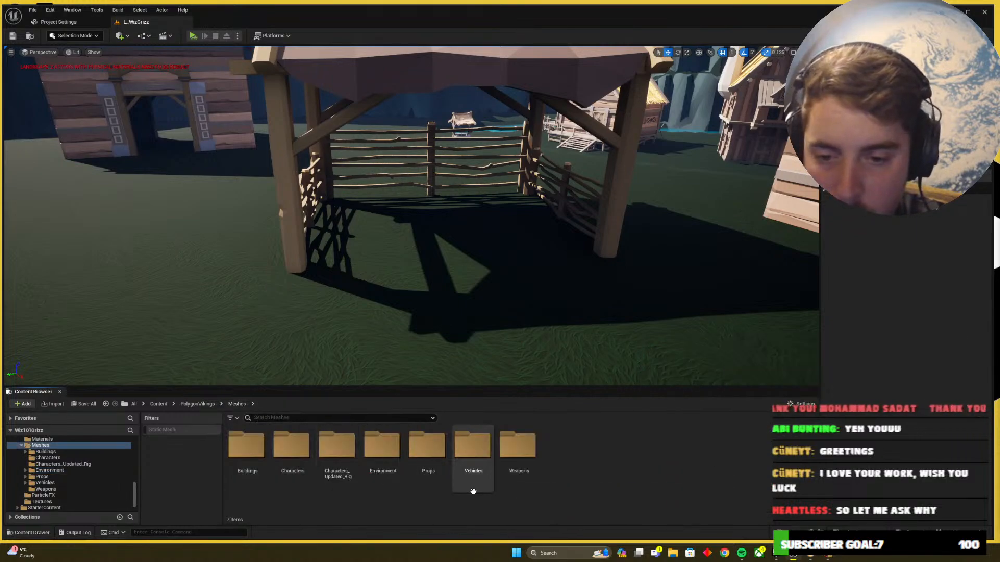
Search the meshes for "table" and try out SM_Prop_Table_01_Snow under the stall
click(323, 420)
text(table)
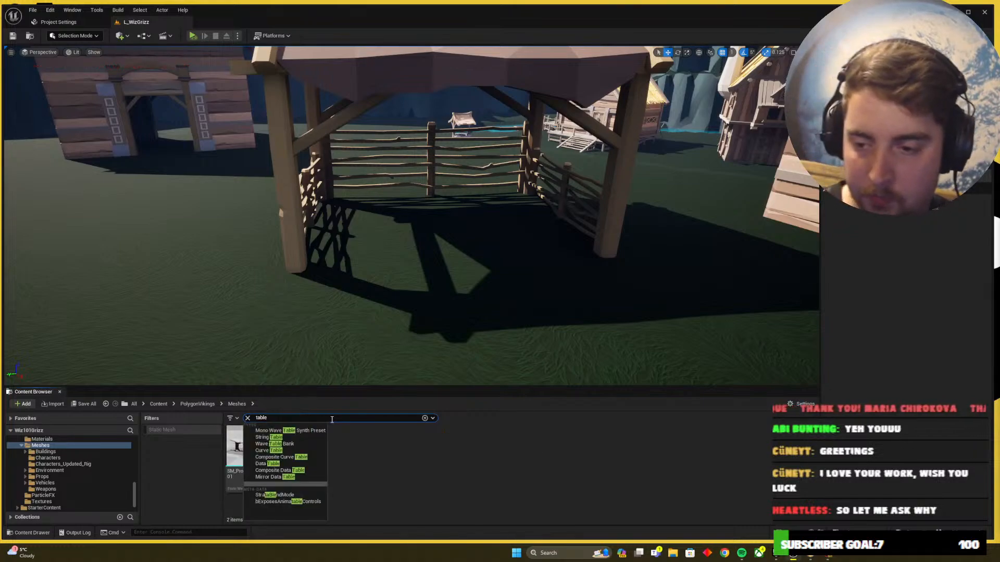
click(305, 451)
drag(304, 451, 419, 304)
key(Delete)
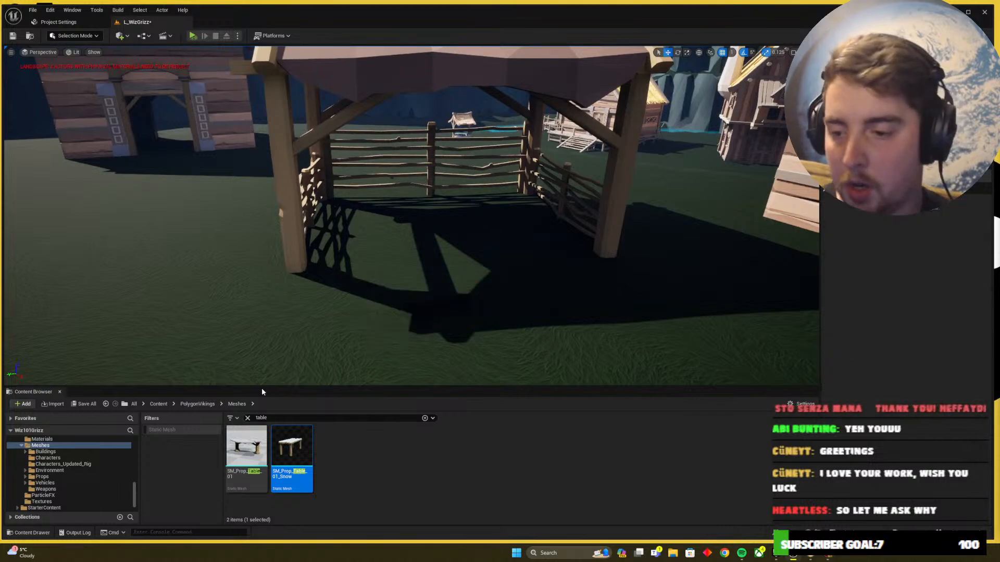
Search the Low_Poly_Viking_World folder for "table" and compare the meshes with the Wizard101 vendor stall
click(247, 418)
click(159, 404)
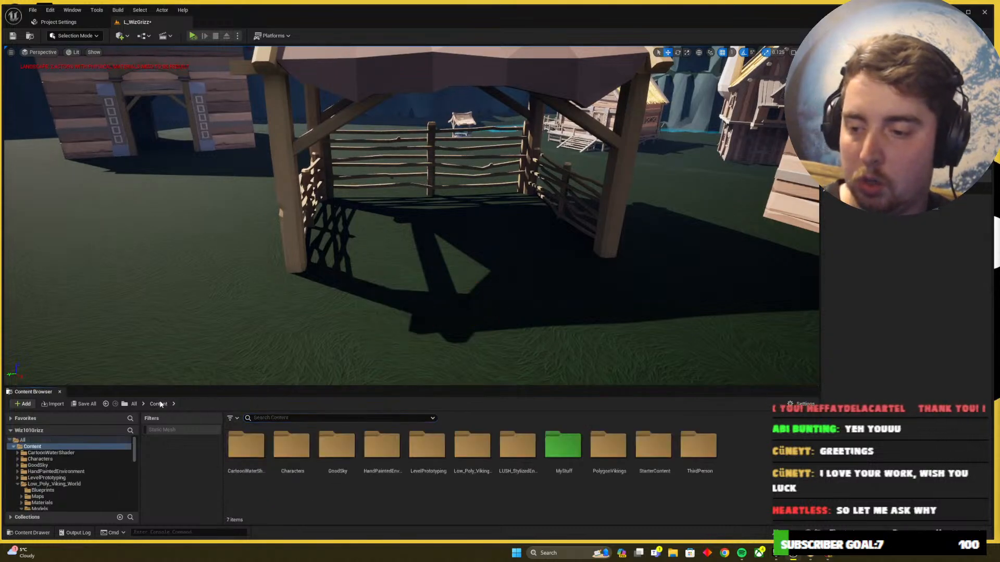
double_click(472, 446)
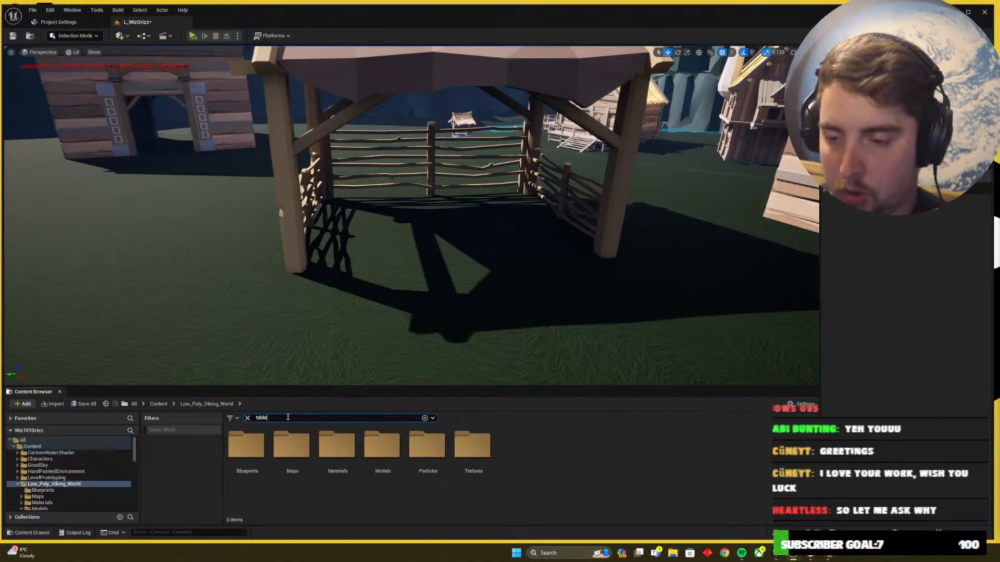
click(701, 497)
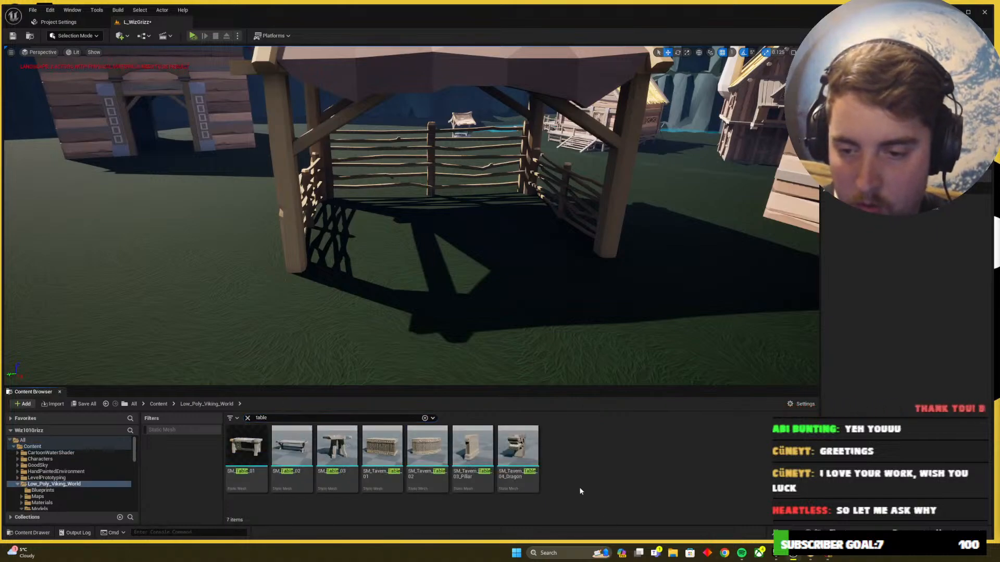
mouse_move(253, 460)
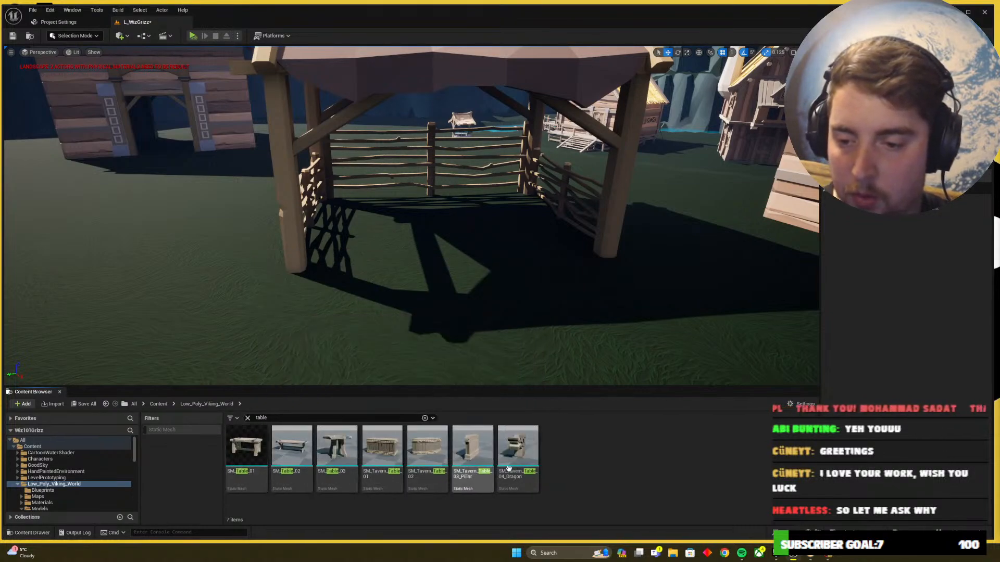
key(alt+Tab)
key(alt+Tab)
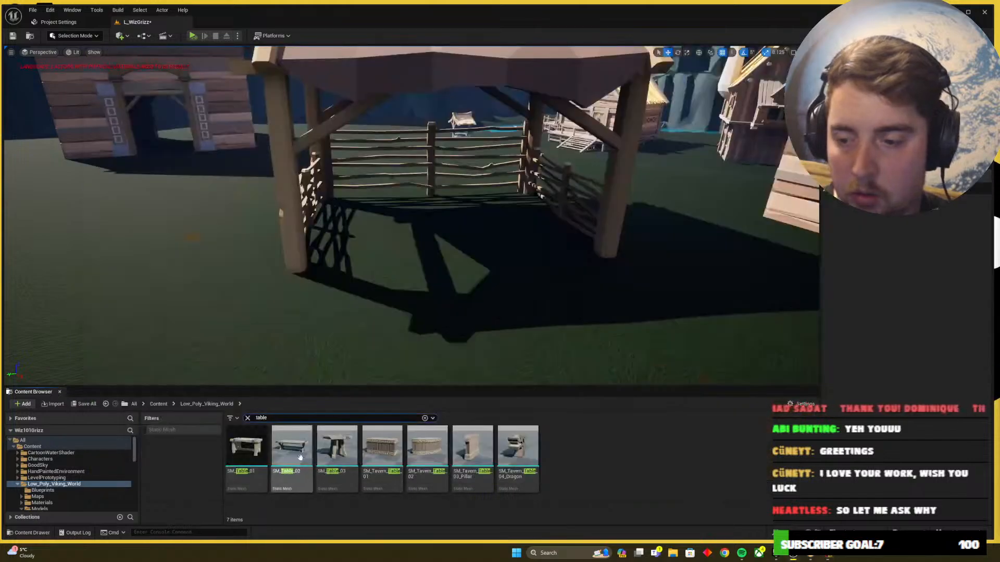
Place SM_Table_01 and SM_Table_02 in the stall area and delete the smaller SM_Table_01
drag(246, 447, 428, 246)
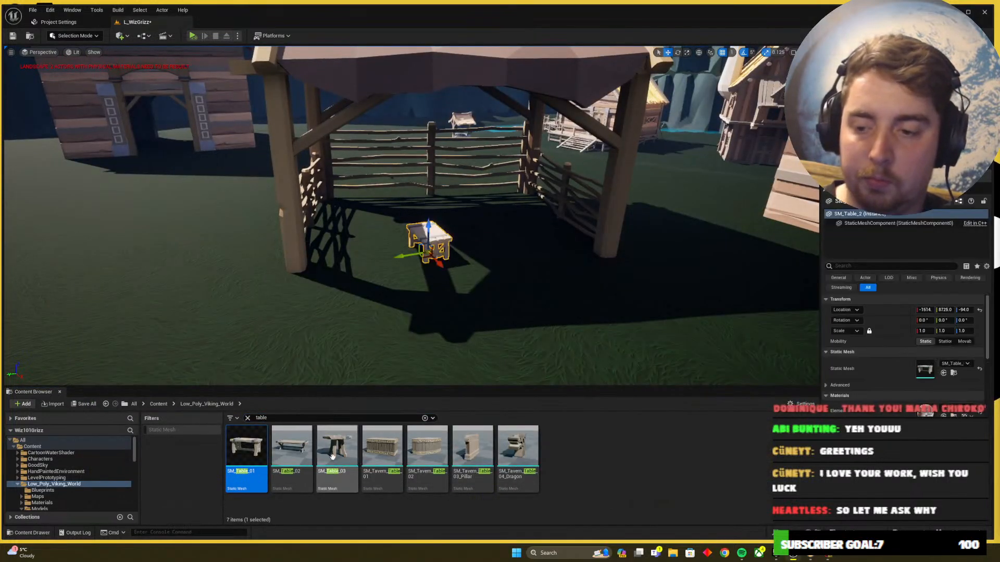
drag(292, 447, 468, 307)
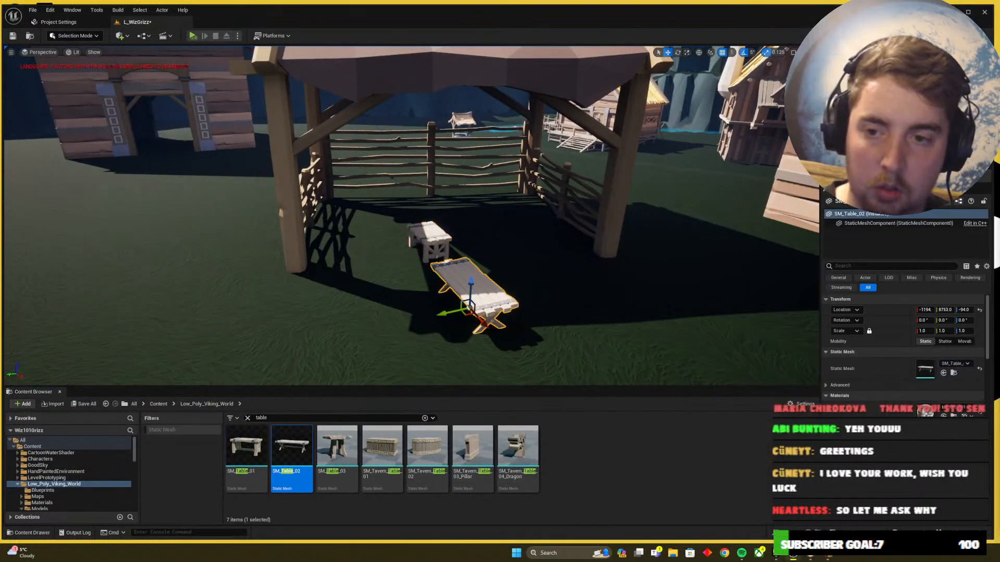
click(429, 240)
Rotate SM_Table_02 to about -75° and move it under the stall's canopy, parallel to the rear fence
click(476, 287)
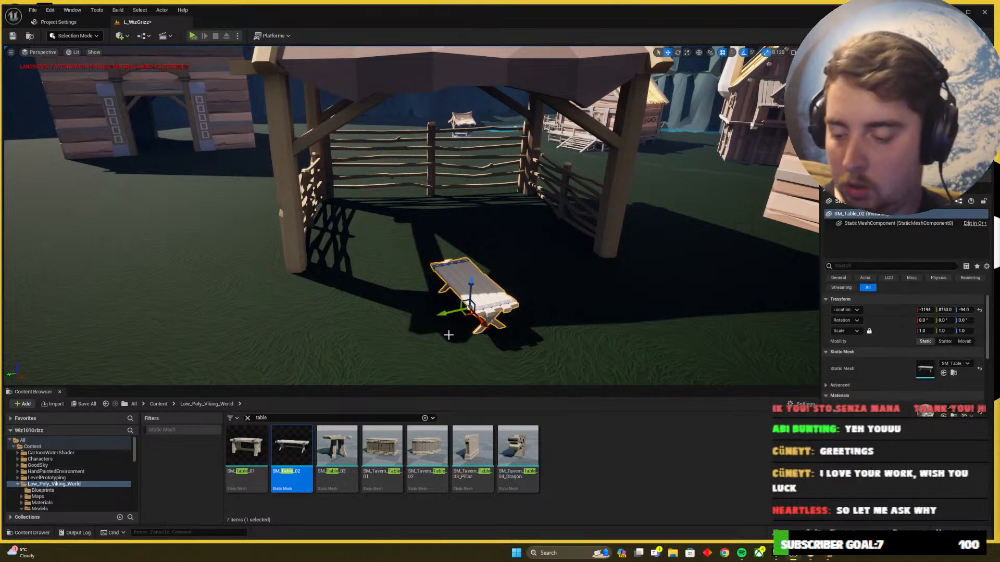
key(e)
drag(466, 336, 411, 241)
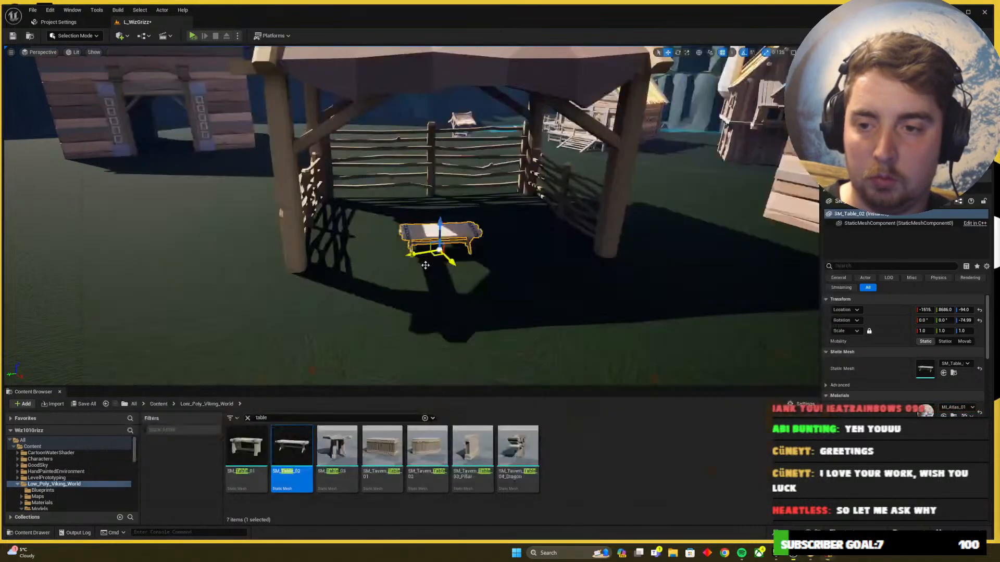
Scale the table uniformly to 2.0, centre it in the stall, and compare it with the Wizard101 vendor's counter
text(r)
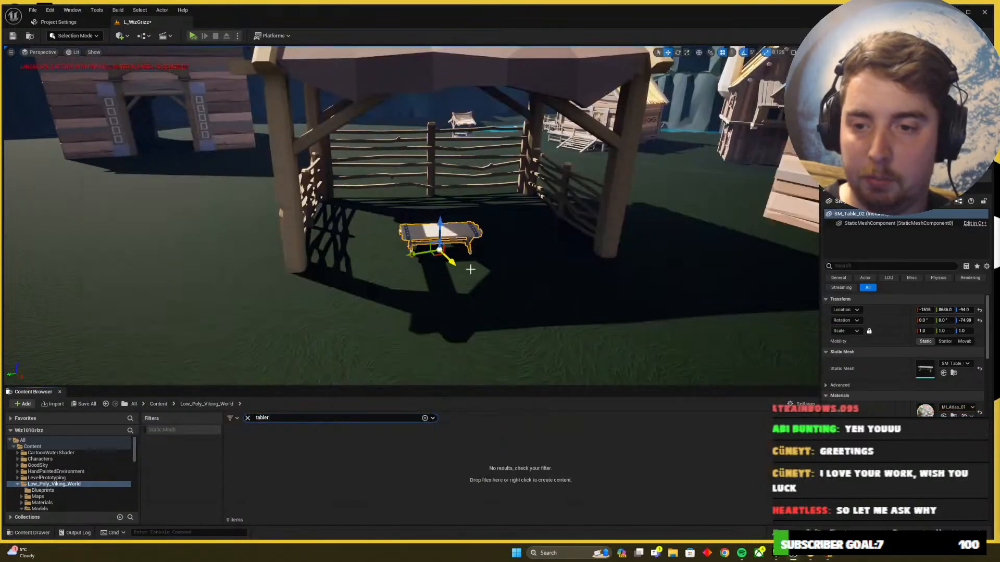
right_drag(470, 269, 466, 278)
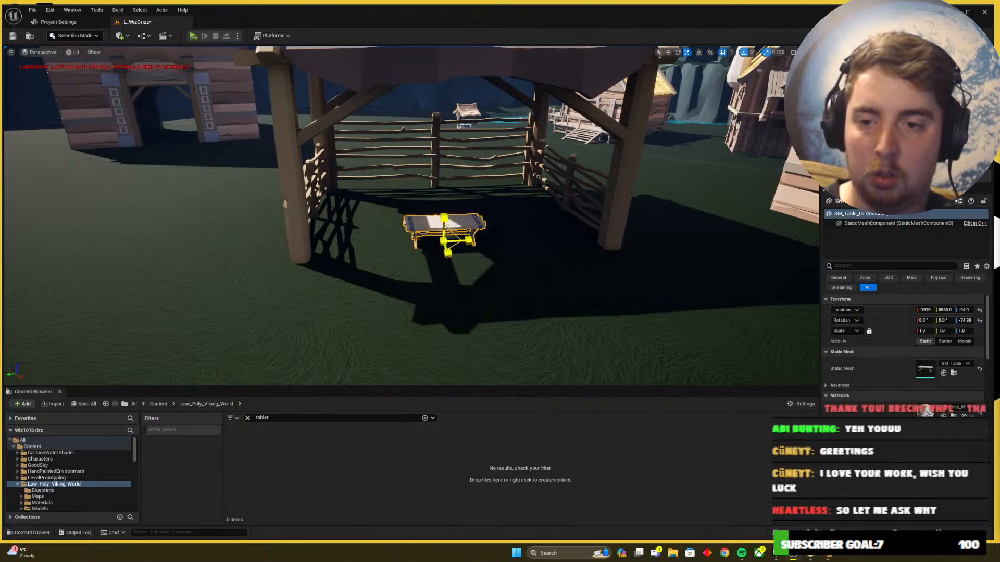
mouse_move(443, 241)
mouse_down()
mouse_move(473, 222)
mouse_move(439, 259)
mouse_move(446, 241)
mouse_up()
key(w)
right_drag(446, 241, 432, 234)
key(s)
key(alt+Tab)
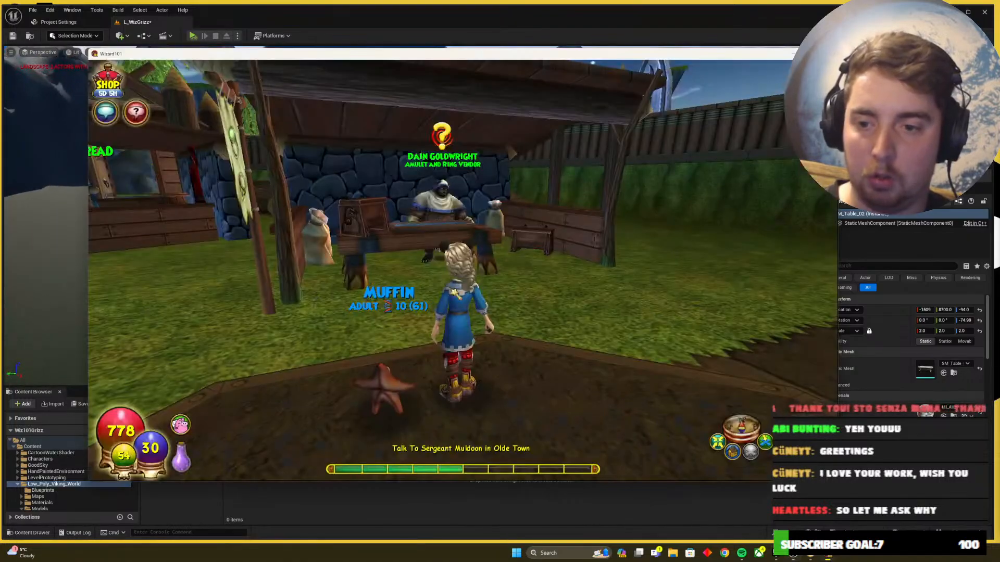
key(alt+Tab)
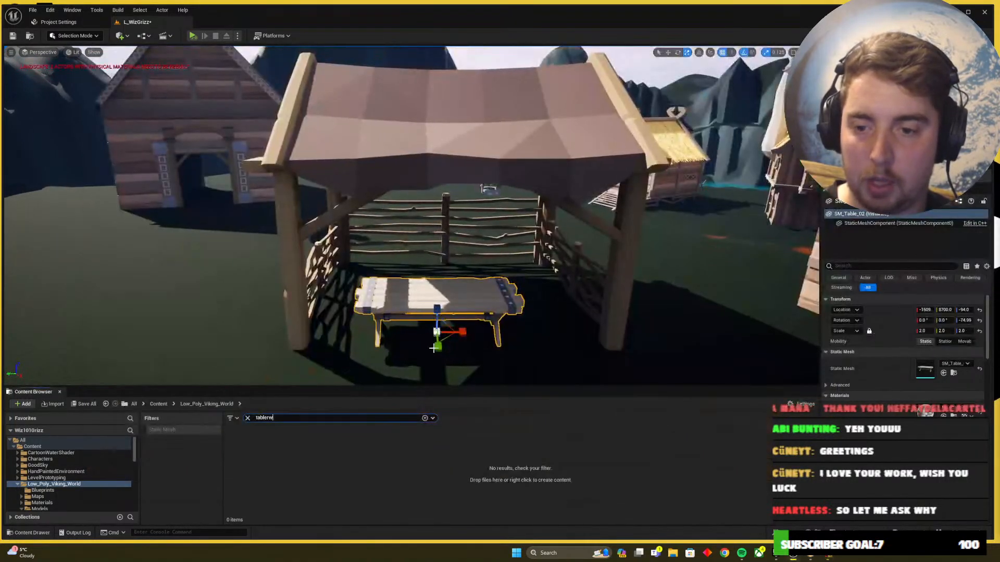
Clear the content search, rotate the table to about -70°, and shift it slightly forward to an X location of -1494
click(248, 418)
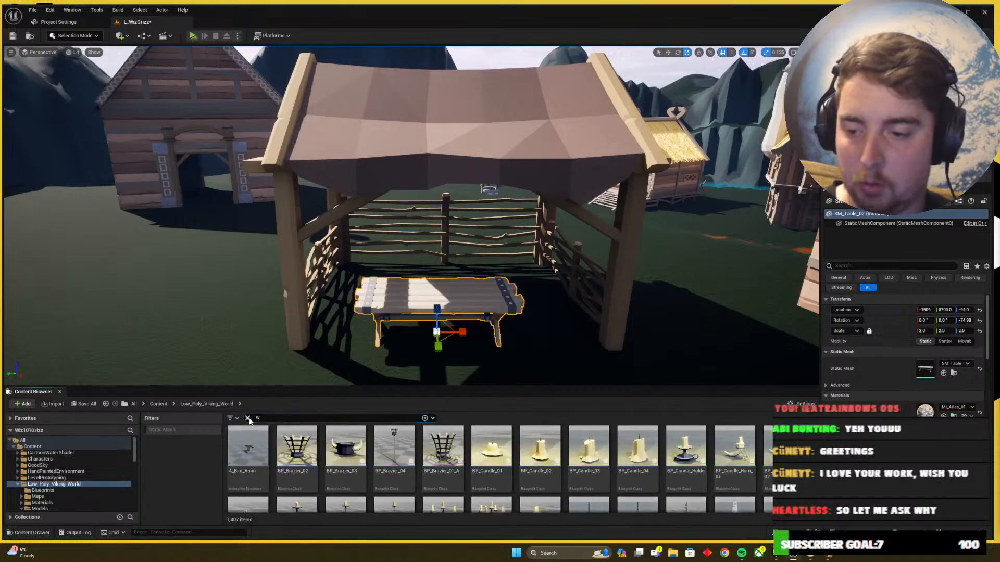
key(BackSpace)
right_drag(471, 345, 449, 372)
key(w)
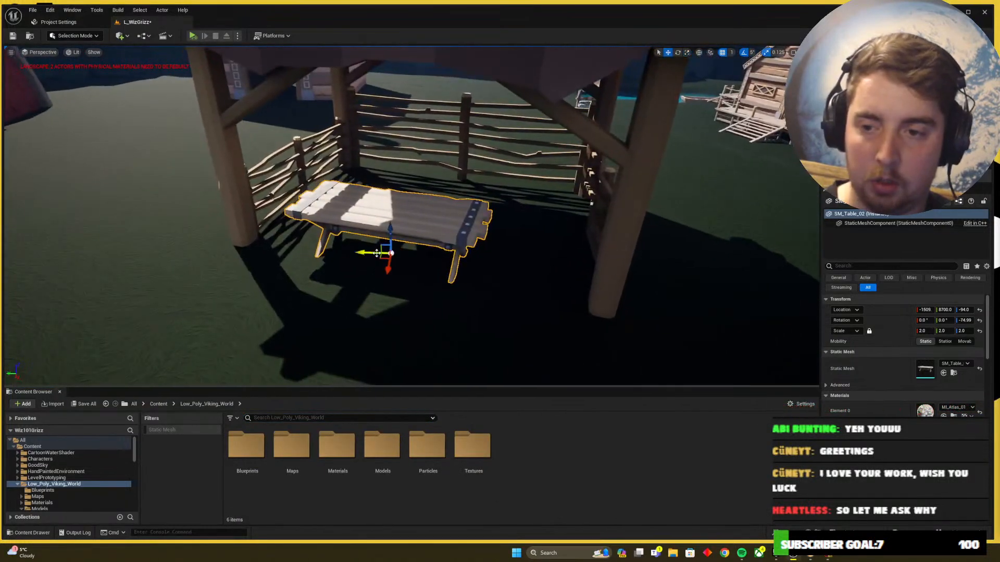
key(e)
drag(386, 276, 385, 264)
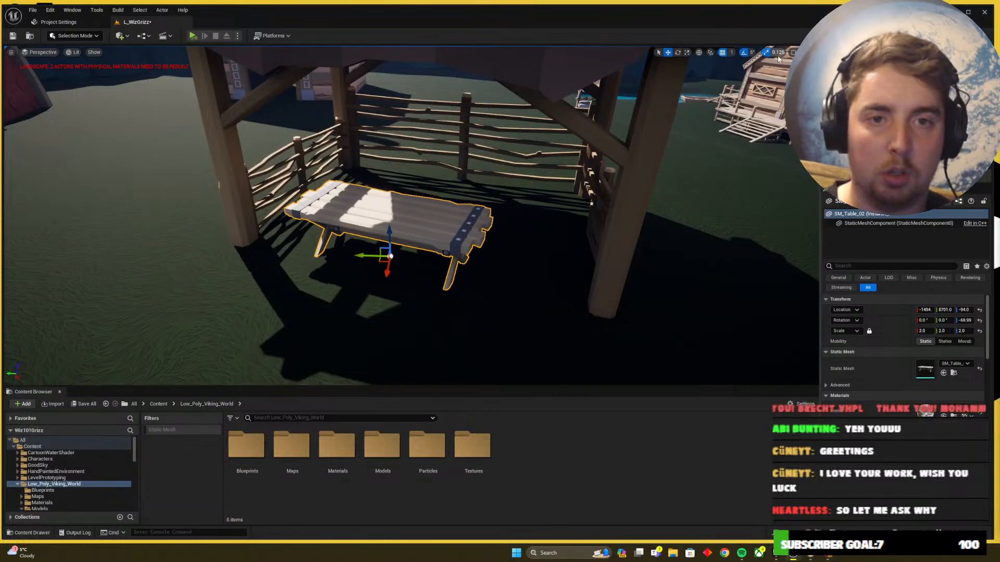
Rotate the table under the stall canopy to about -75° and save the level
click(753, 53)
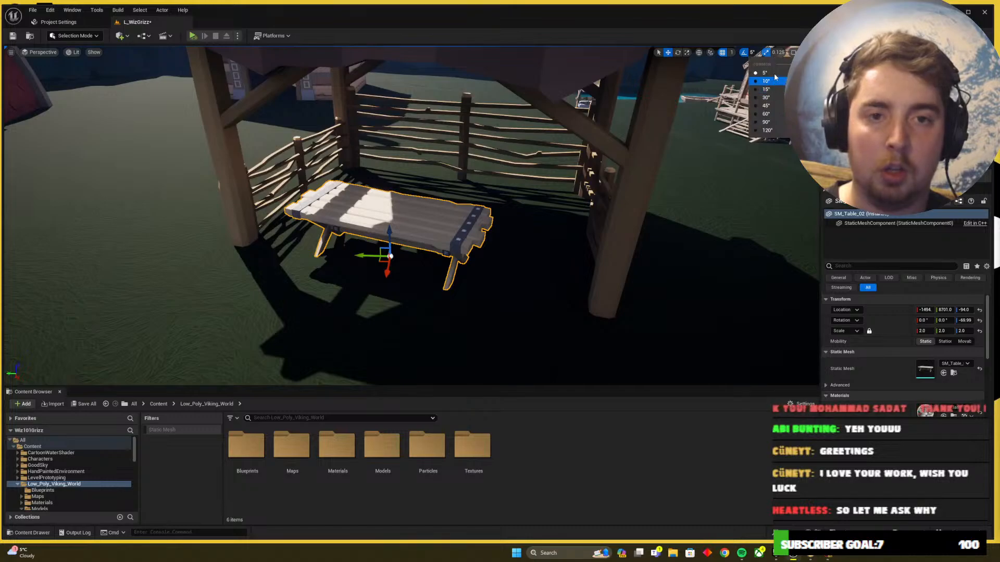
right_drag(535, 220, 453, 245)
key(e)
drag(343, 359, 358, 356)
right_drag(358, 356, 328, 375)
key(ctrl+s)
right_drag(661, 305, 668, 308)
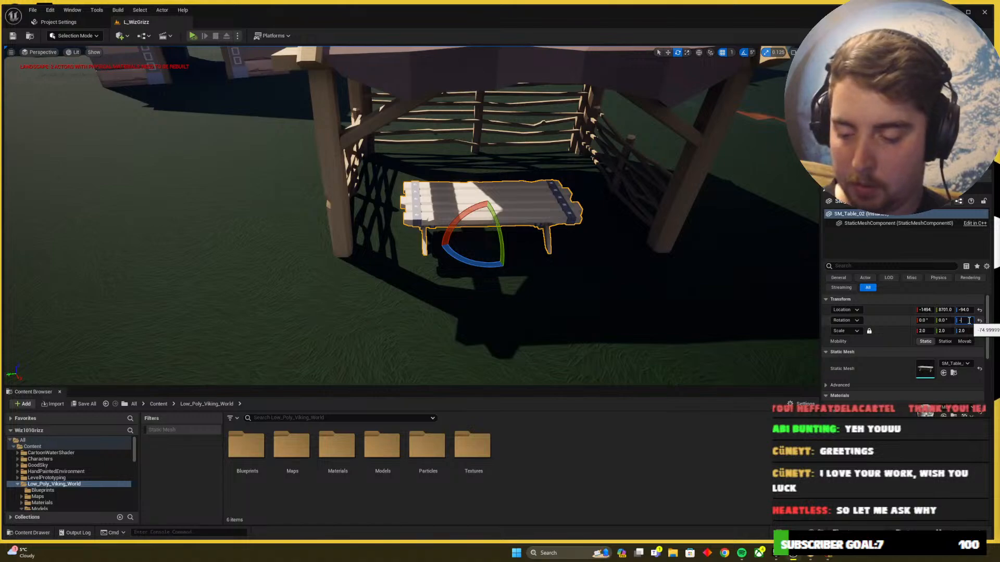
right_drag(551, 221, 501, 195)
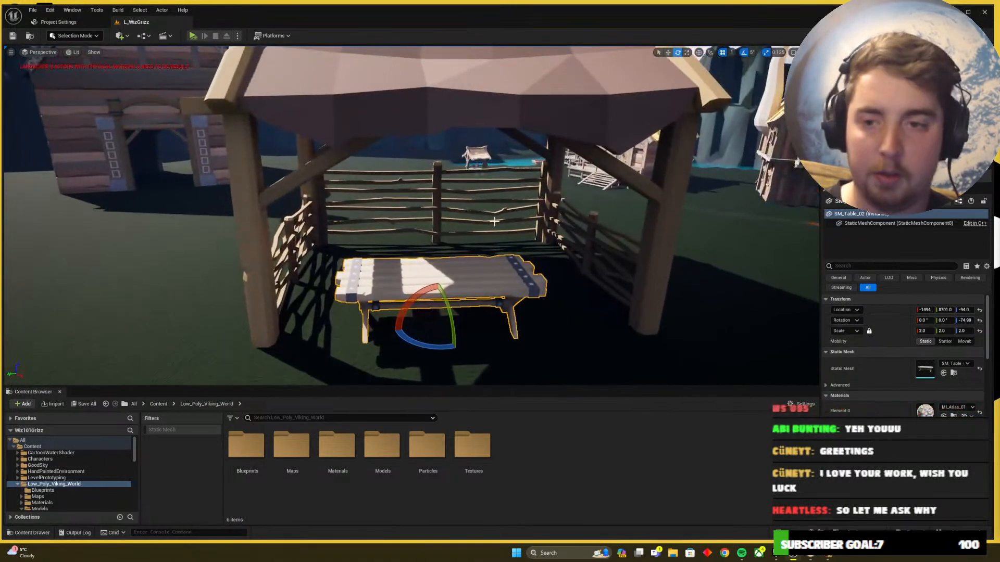
Group the table, the rear and two side fence walls, and the canopy structure into one market stall
ctrl+click(436, 179)
ctrl+click(594, 234)
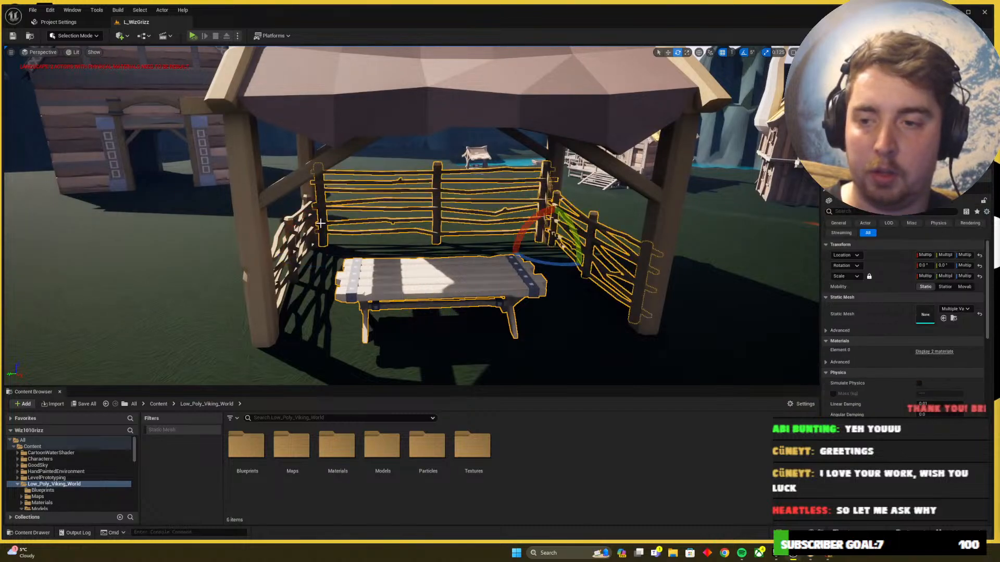
ctrl+click(289, 225)
ctrl+click(374, 105)
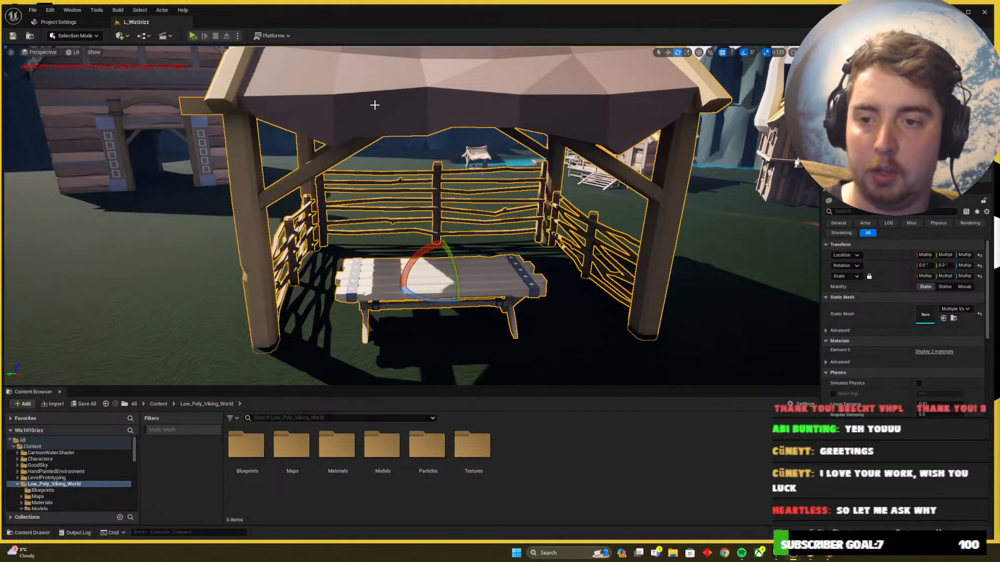
key(ctrl+g)
key(s)
right_drag(485, 199, 578, 209)
right_drag(560, 121, 578, 122)
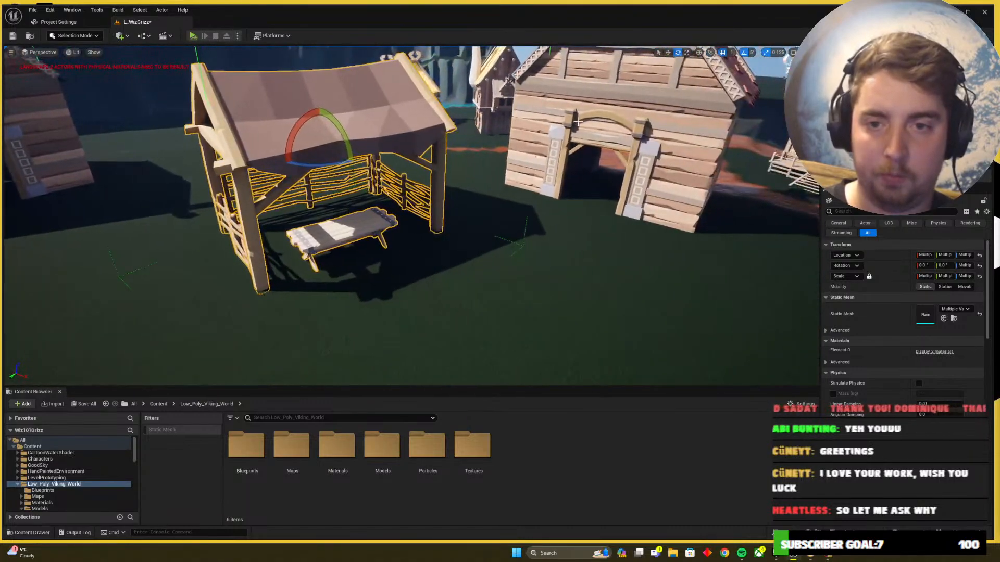
click(578, 122)
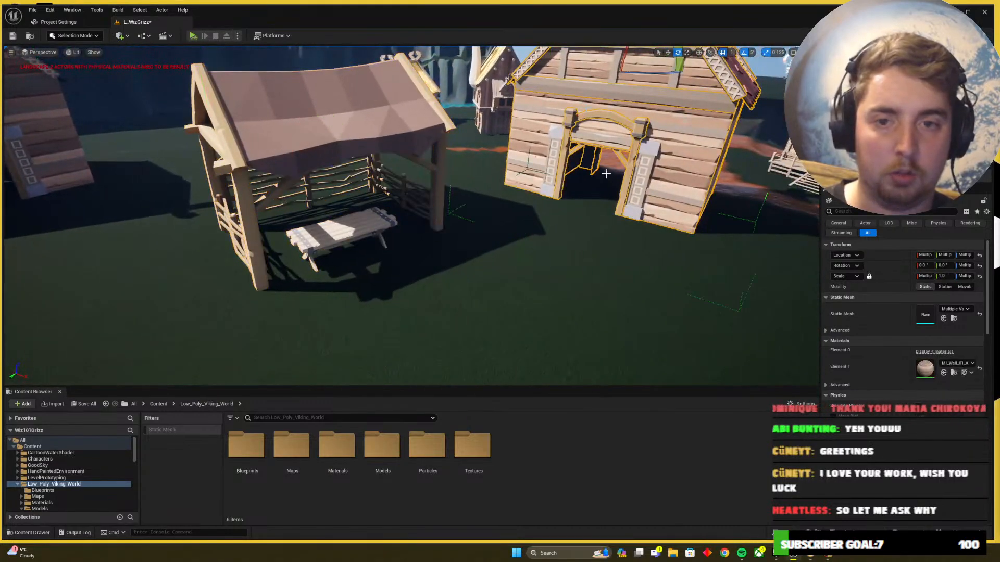
key(s)
right_drag(605, 174, 592, 137)
key(w)
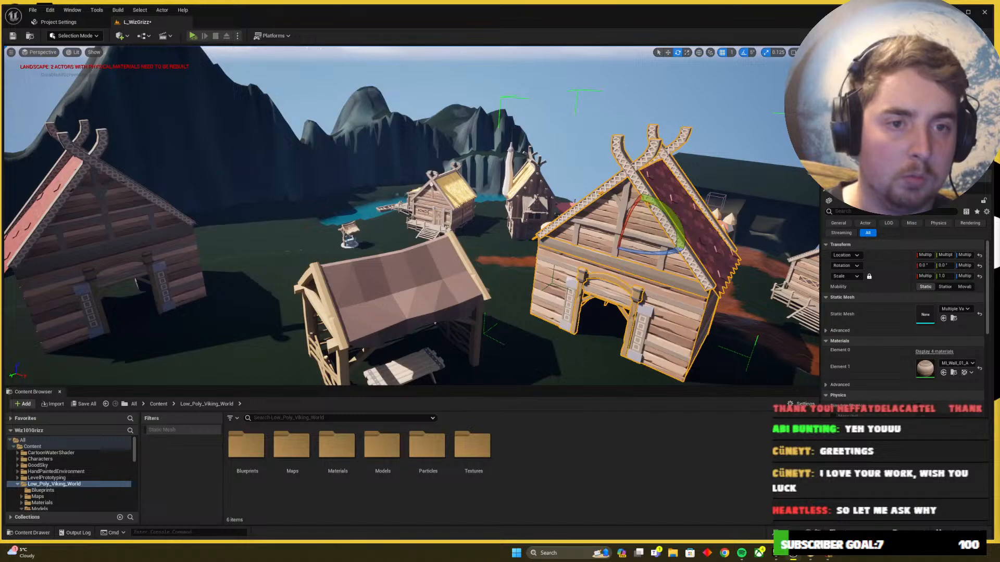
key(ctrl+c)
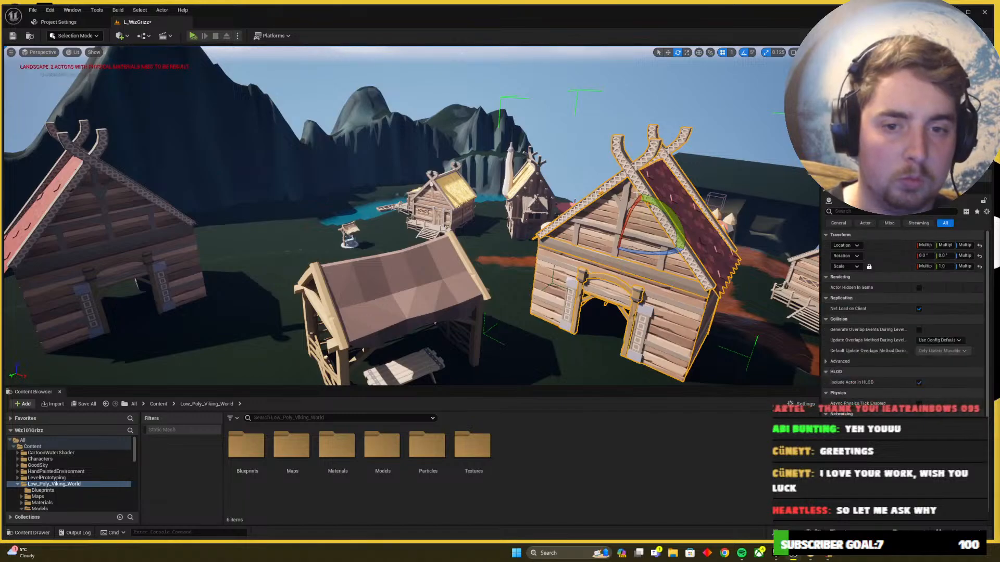
key(s)
right_drag(411, 216, 463, 236)
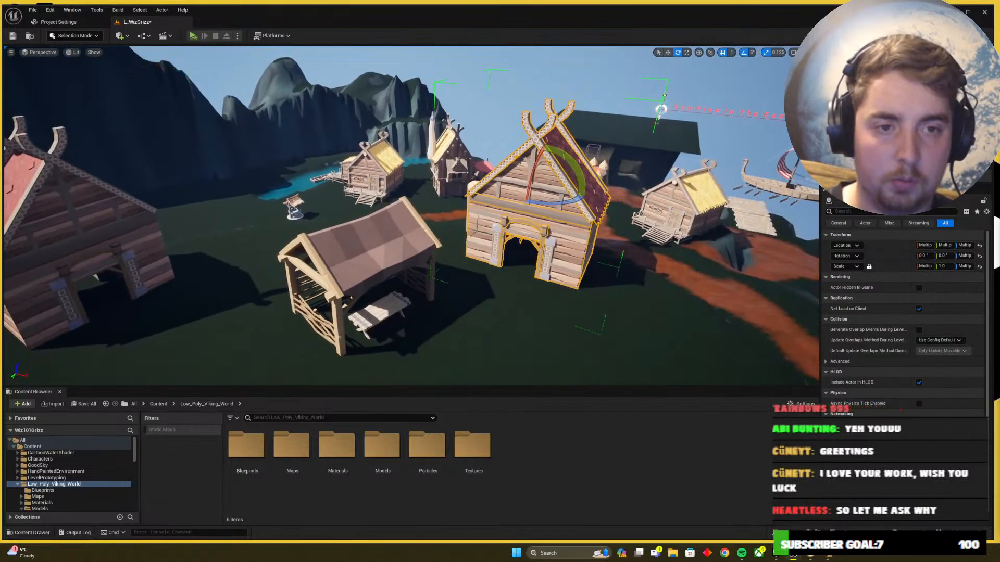
right_click(879, 162)
key(ctrl+z)
right_click(879, 162)
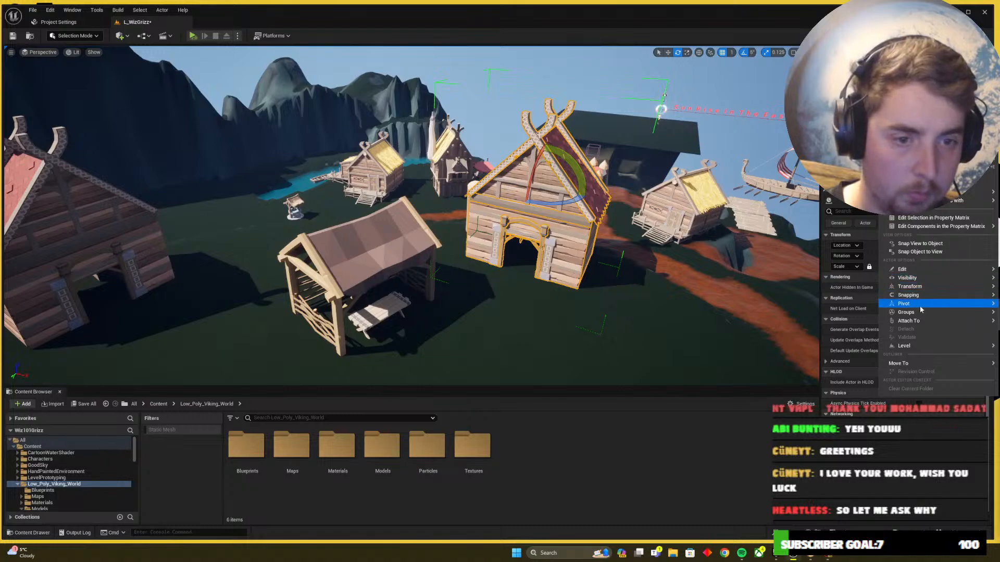
key(Escape)
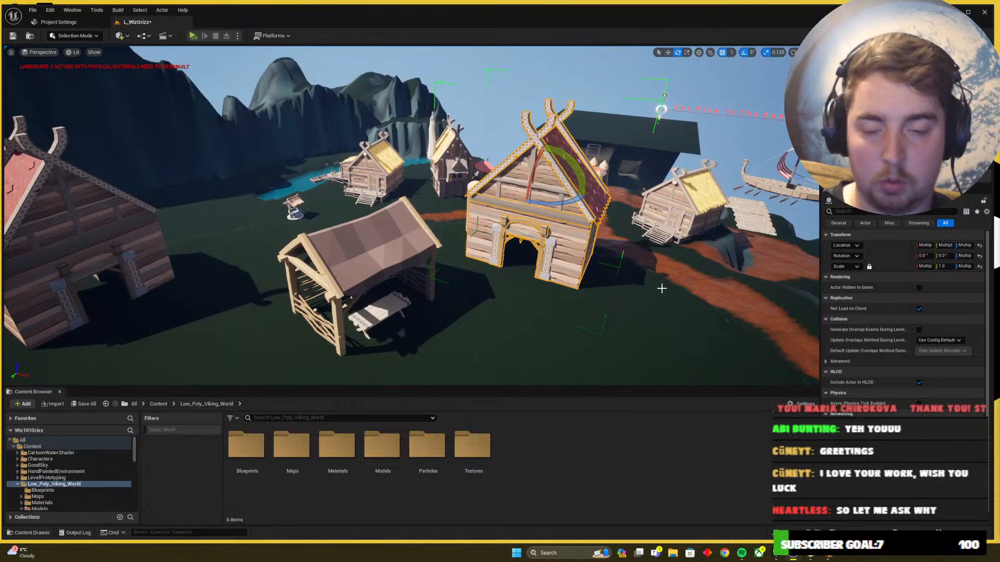
Duplicate the grouped market stall, rotate the copy, and place it between the original stall and the red-roofed houses
right_drag(661, 288, 552, 245)
click(501, 227)
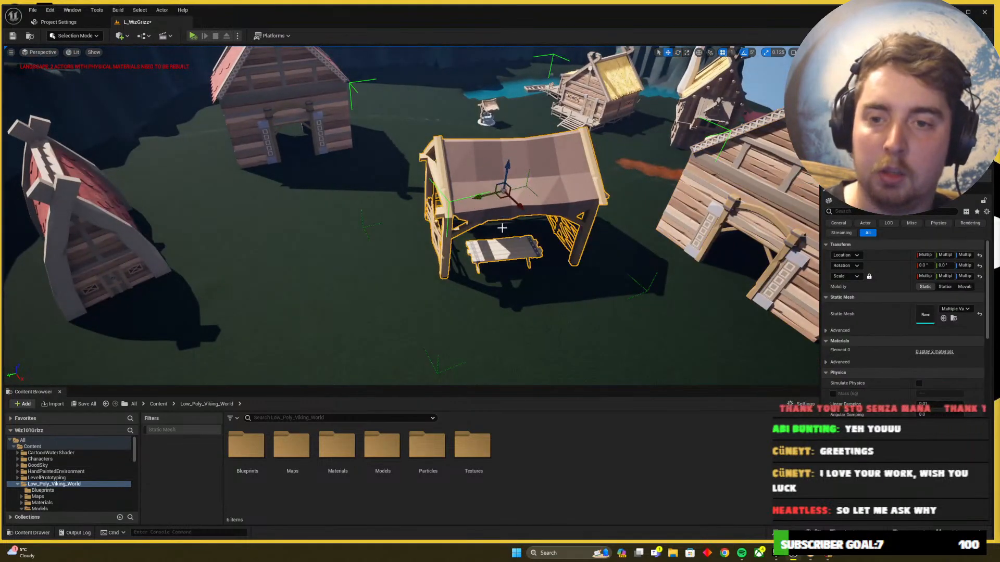
alt+drag(505, 199, 368, 184)
key(e)
right_drag(370, 188, 472, 172)
key(w)
drag(443, 276, 364, 259)
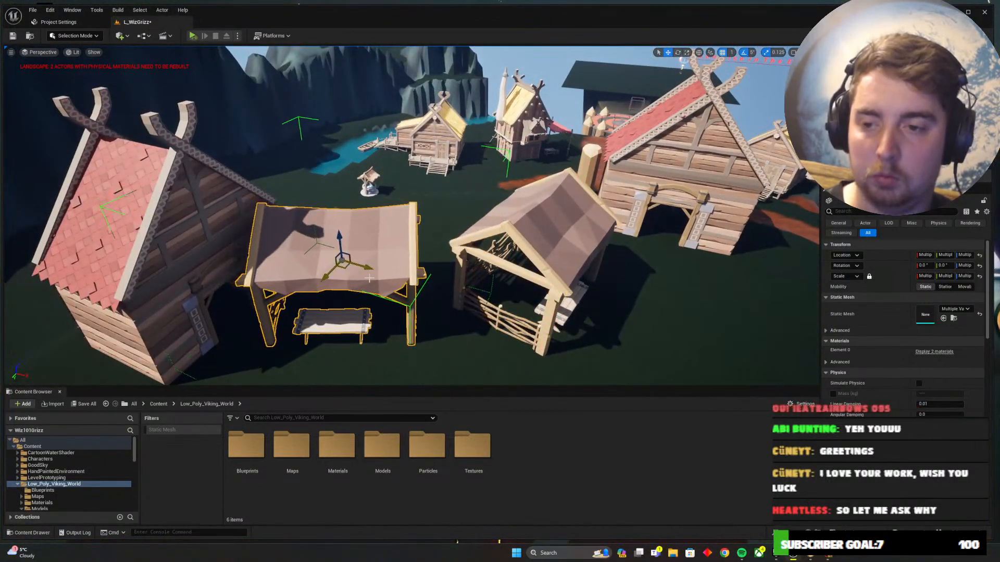
Compare the placement and angle of the two stalls with the vendor stalls in Wizard101
key(alt+Tab)
right_drag(535, 280, 459, 285)
key(w)
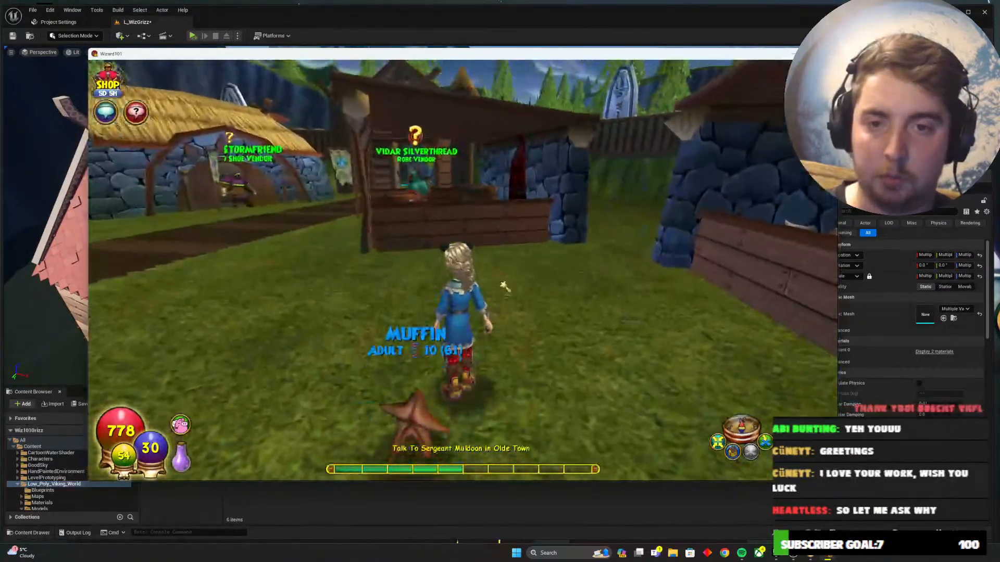
key(alt+Tab)
right_drag(443, 193, 350, 192)
key(d)
key(e)
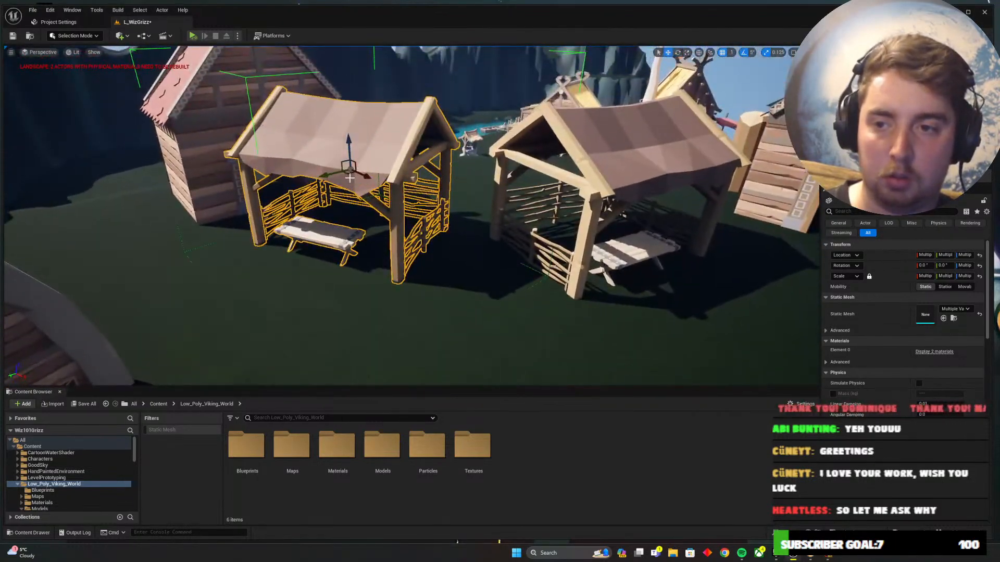
key(alt+Tab)
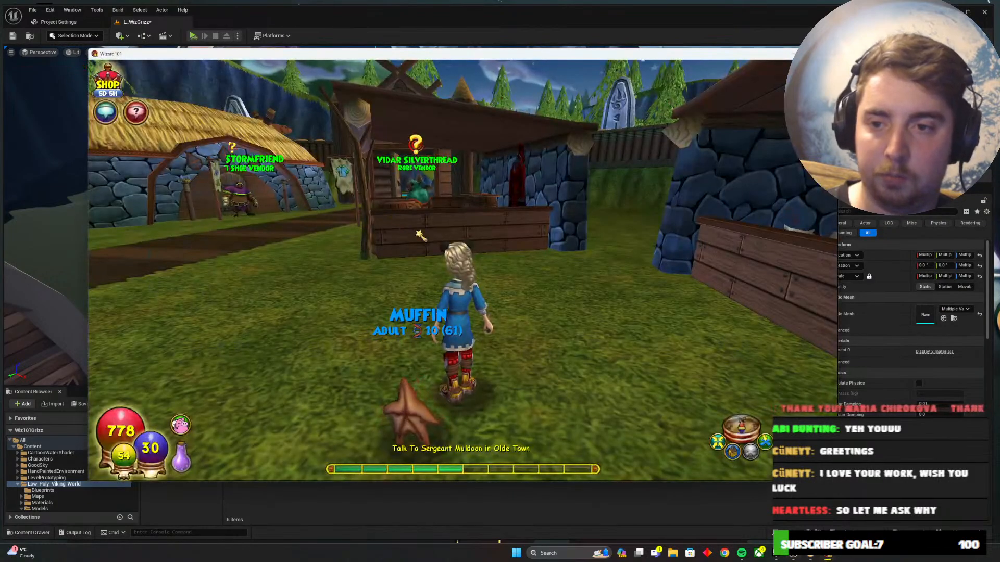
key(alt+Tab)
key(a)
right_drag(470, 252, 409, 256)
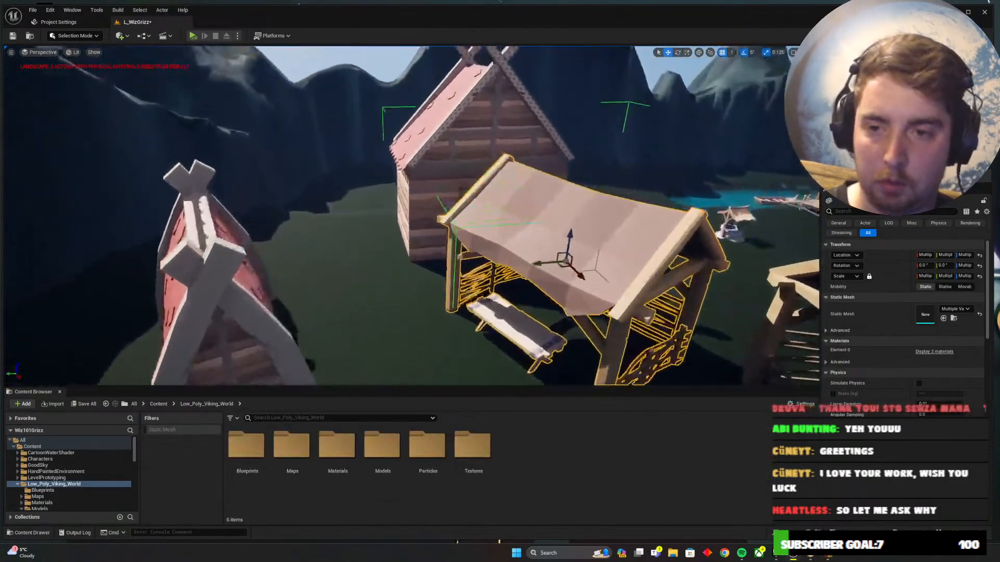
Rotate the tall red-roofed house behind the stalls so its doorway faces the open area
click(446, 183)
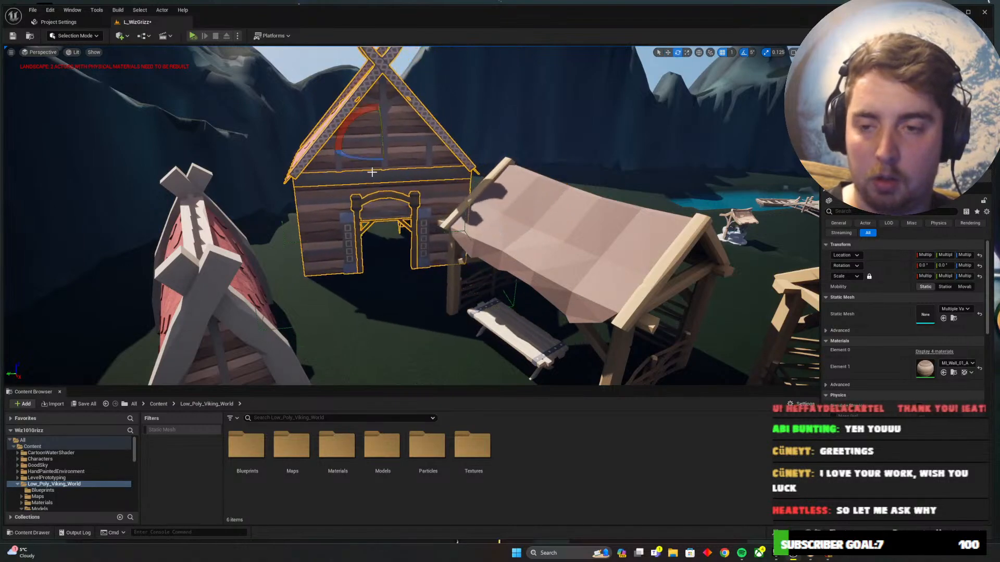
drag(380, 160, 382, 160)
key(a)
right_drag(382, 160, 416, 163)
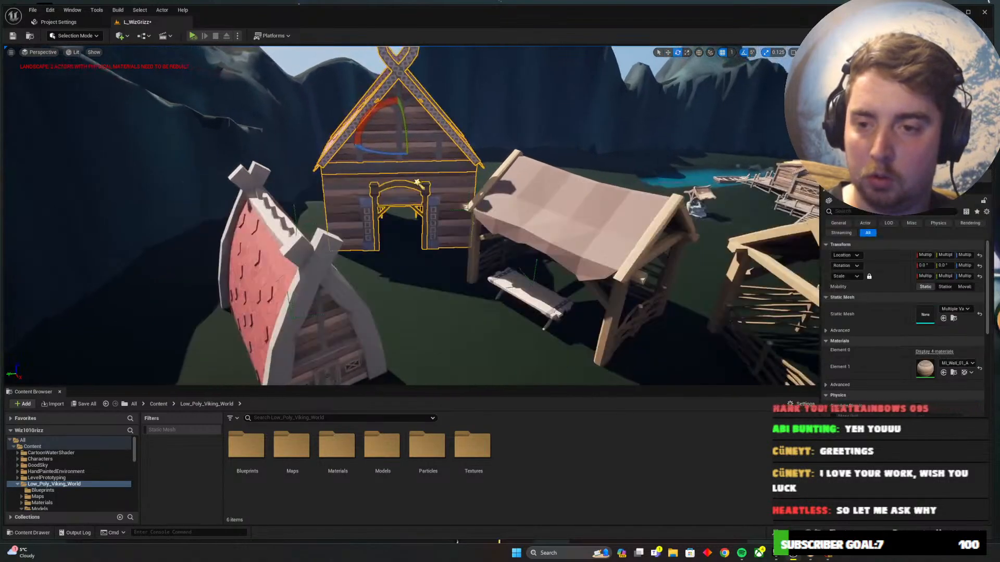
Check the hat and shoe vendor's hut in Wizard101, move the tall red-roofed house farther back, and rotate it 10°
key(alt+Tab)
key(a)
key(d)
key(w)
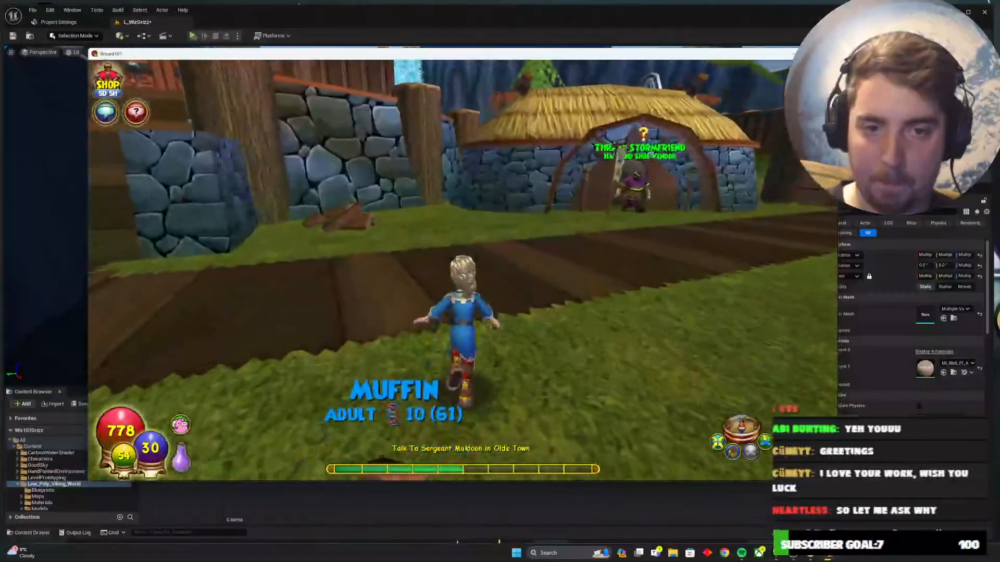
key(d)
key(alt+Tab)
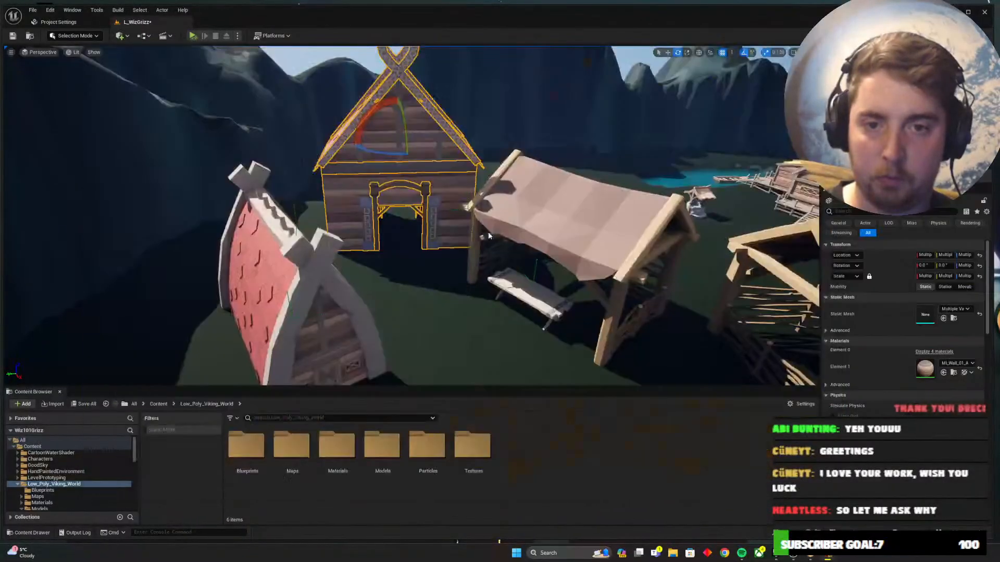
key(a)
right_drag(417, 208, 424, 221)
right_drag(511, 229, 517, 232)
key(w)
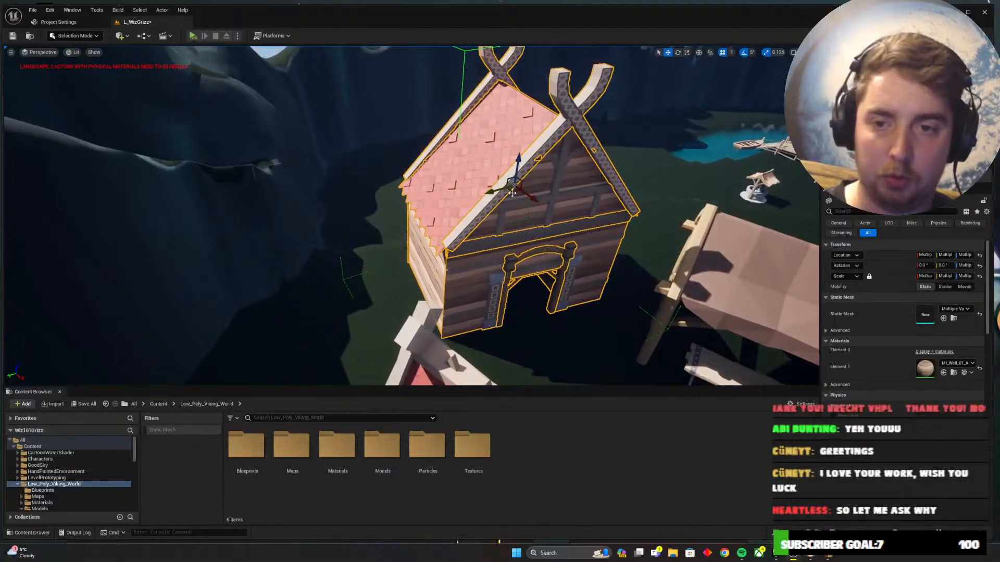
drag(514, 189, 491, 167)
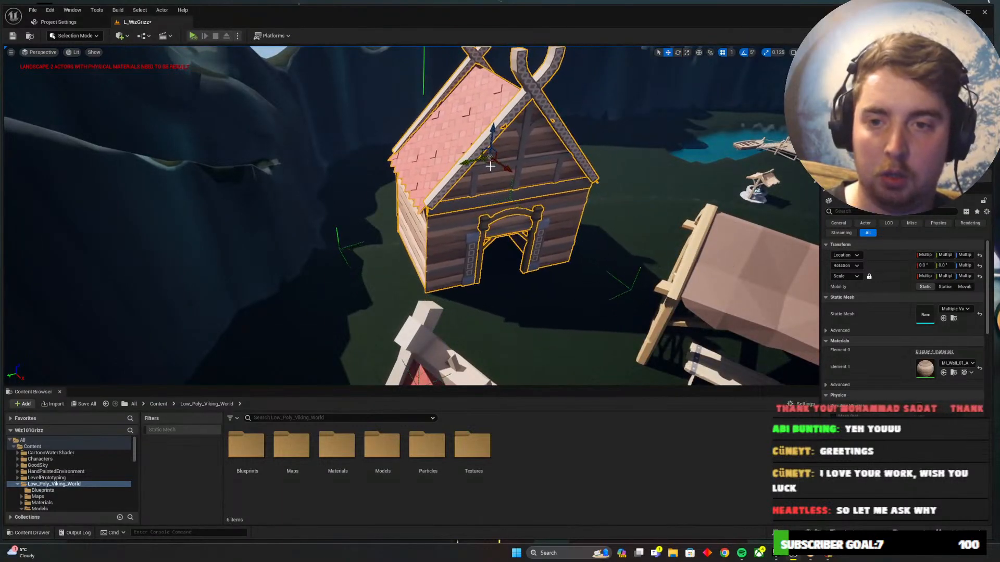
drag(493, 178, 513, 177)
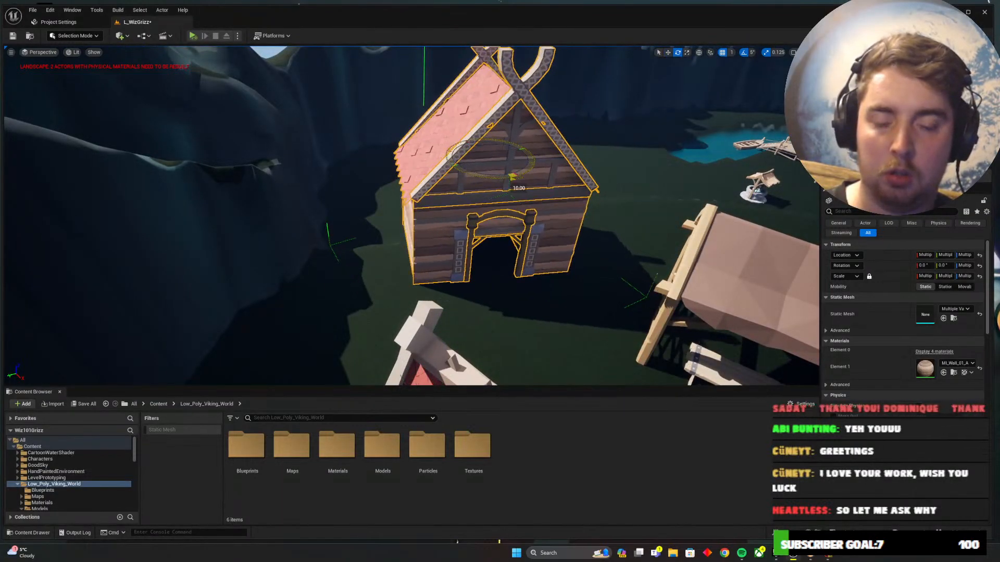
Review the stall and house layout against Wizard101 and delete the tall red-roofed house behind the stalls
key(s)
right_drag(512, 177, 261, 154)
key(w)
key(alt+Tab)
key(alt+Tab)
key(s)
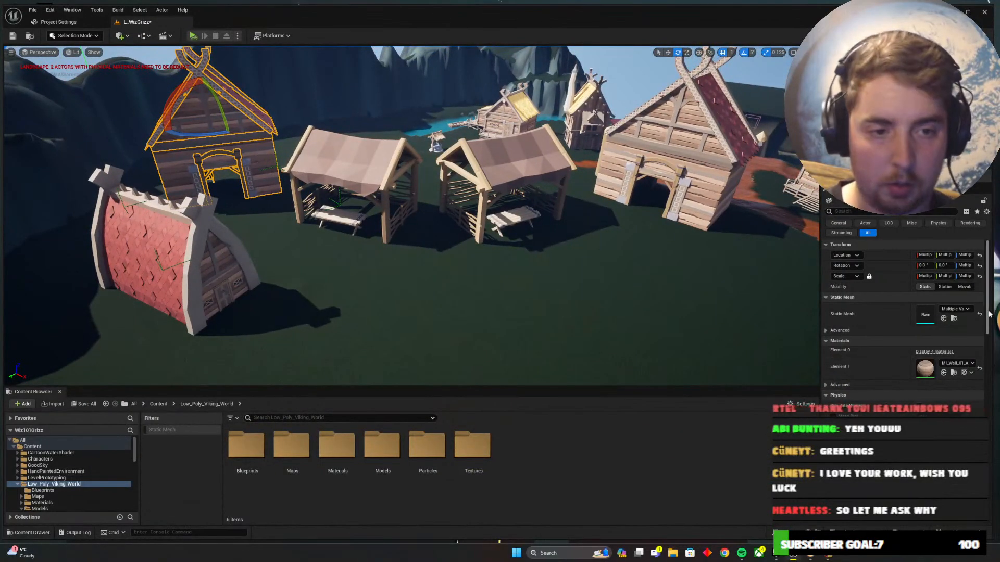
key(Delete)
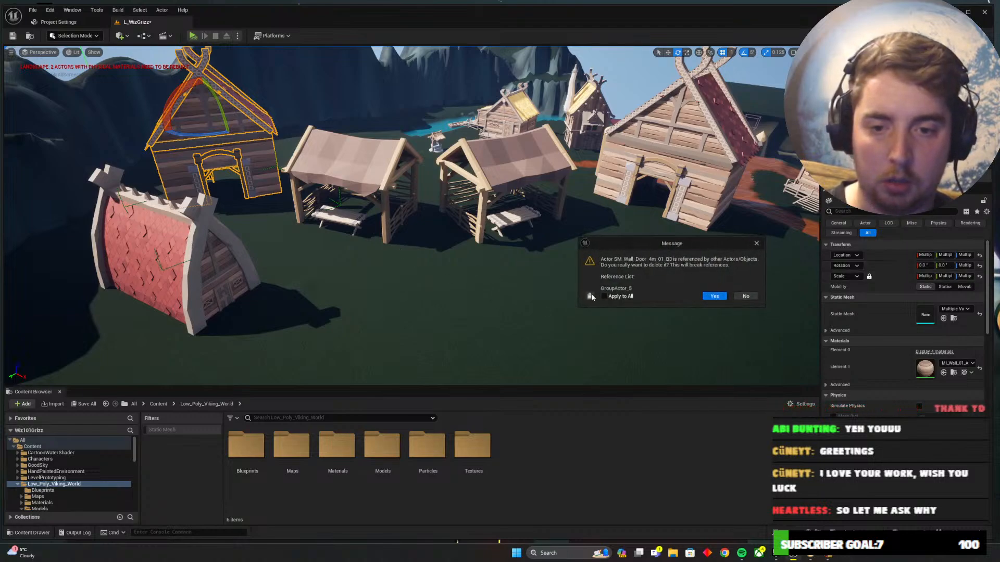
Duplicate the tall plank house beside the stalls and place the rotated copy in the vacant spot behind them
click(703, 188)
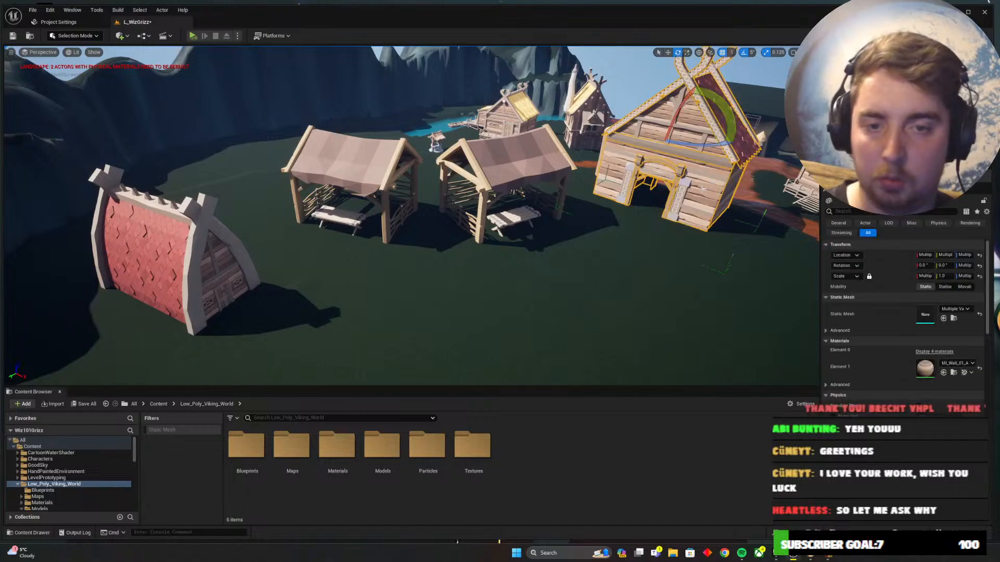
mouse_move(411, 216)
right_down()
mouse_move(388, 218)
mouse_move(427, 206)
right_up()
alt+drag(665, 142, 538, 228)
key(e)
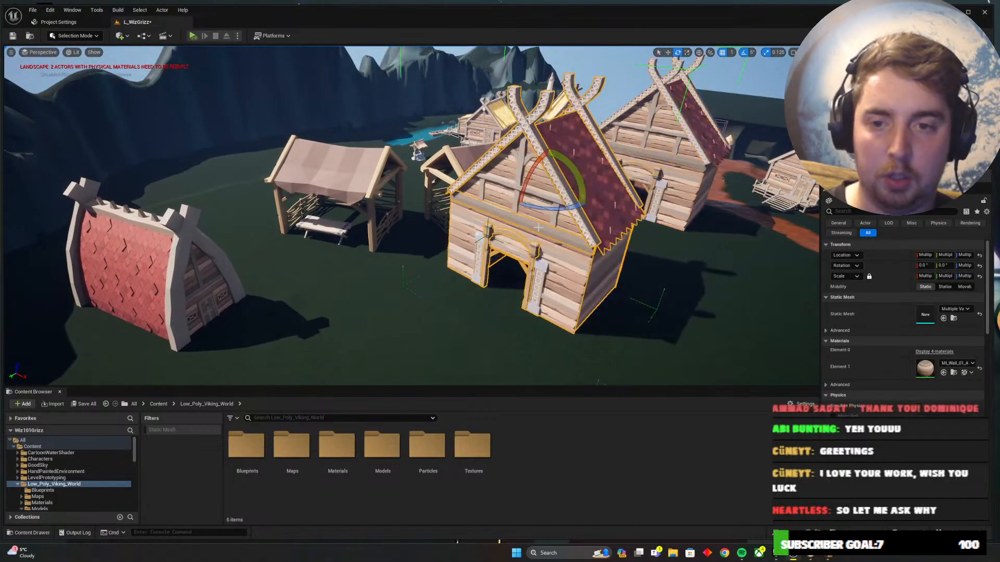
drag(586, 202, 156, 141)
right_drag(270, 190, 193, 200)
key(w)
drag(341, 220, 334, 227)
Rotate the small SM_House_04 to about -105° and move it back near the cliff, at about X -2606, Y 12127
right_drag(334, 226, 400, 302)
click(363, 316)
drag(398, 301, 355, 234)
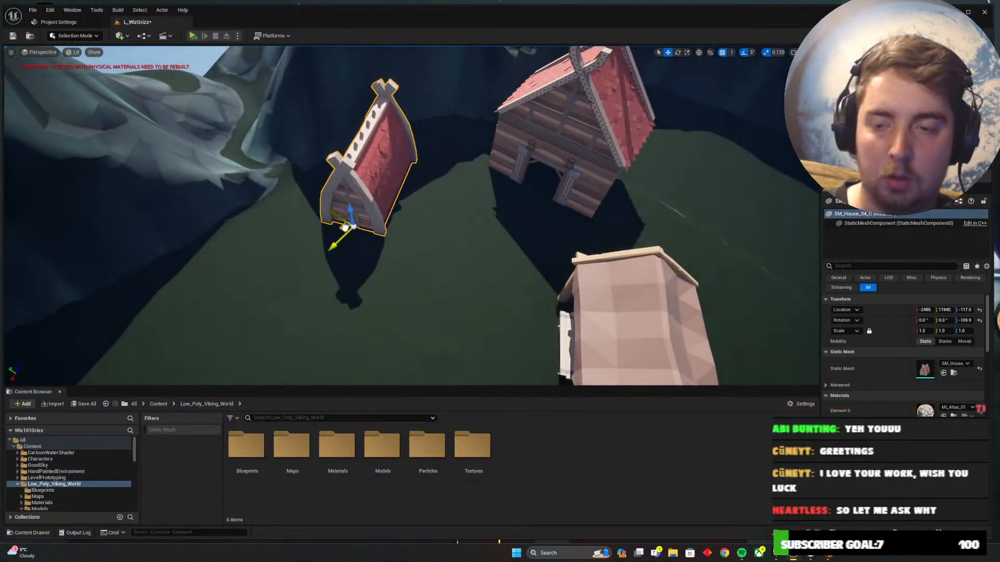
right_drag(341, 235, 403, 288)
key(e)
drag(403, 288, 383, 289)
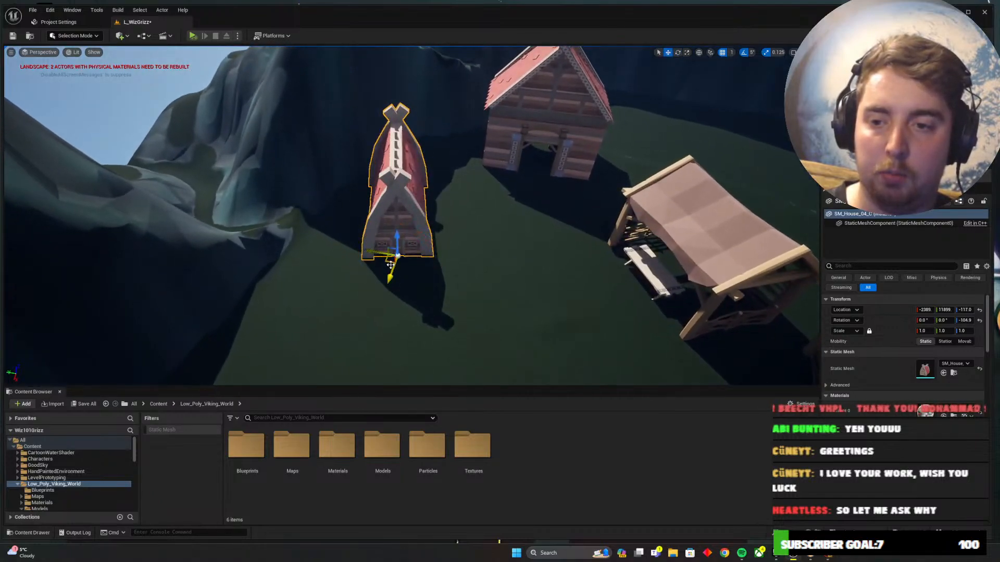
middle_drag(370, 240, 241, 296)
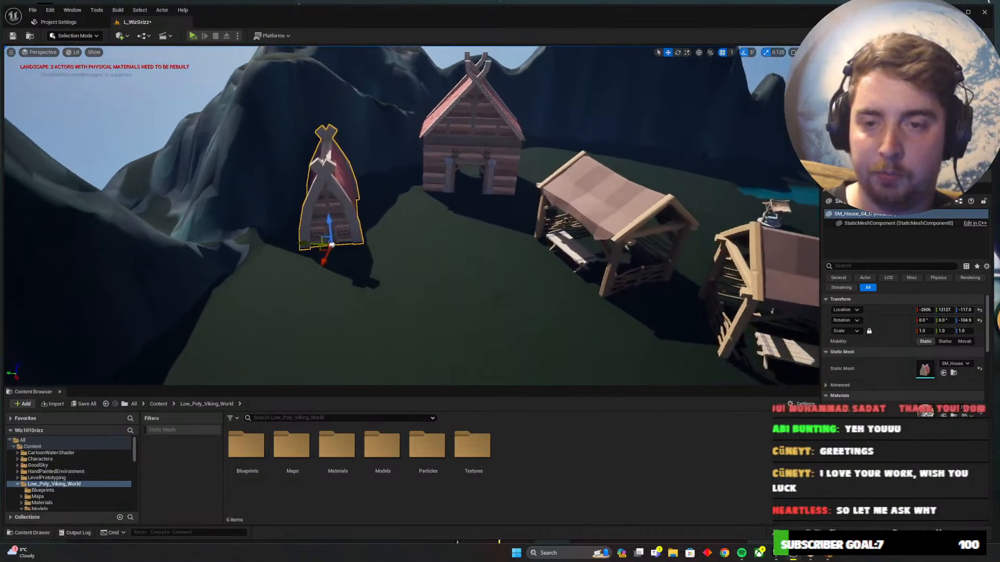
Flatten the ground around the small SM_House_04 back into the cliff behind it, after rechecking the hat and shoe vendor's area in Wizard101
right_drag(333, 235, 550, 245)
mouse_move(442, 198)
right_down()
mouse_move(396, 199)
mouse_move(412, 202)
right_up()
click(90, 36)
click(87, 57)
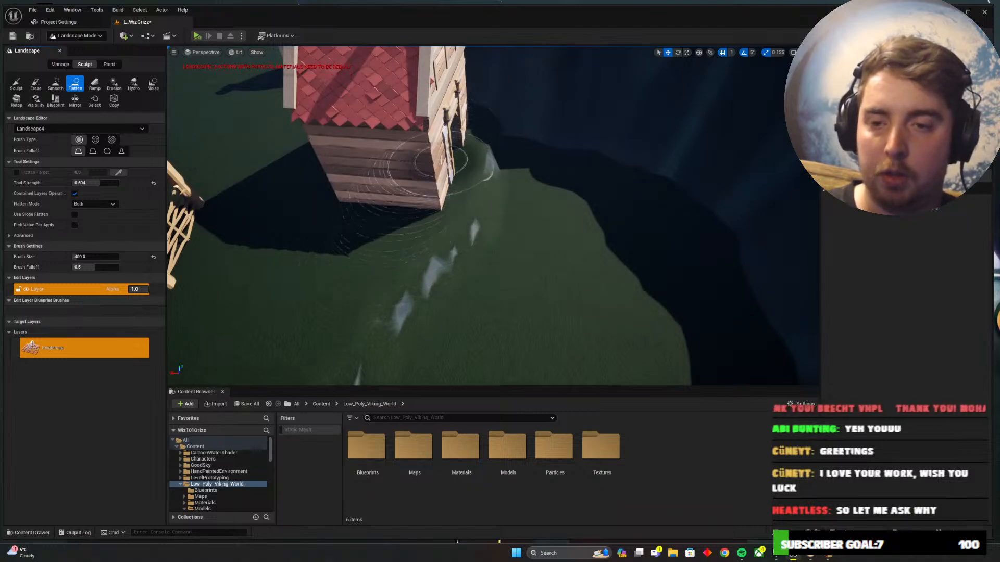
mouse_move(432, 173)
right_down()
mouse_move(469, 183)
mouse_move(504, 239)
mouse_move(500, 261)
mouse_move(511, 258)
mouse_move(495, 253)
mouse_move(550, 256)
right_up()
key(alt+Tab)
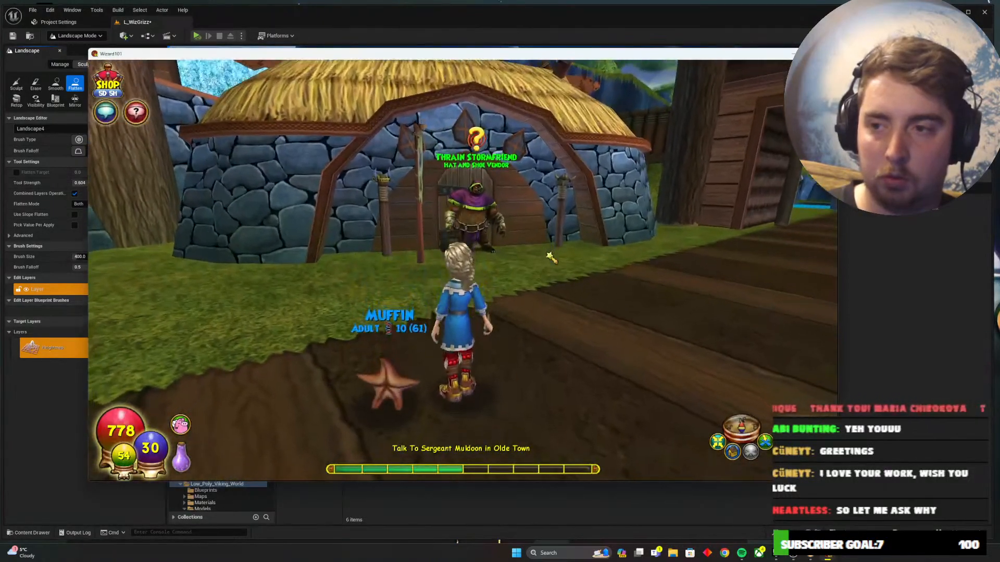
key(d)
key(alt+Tab)
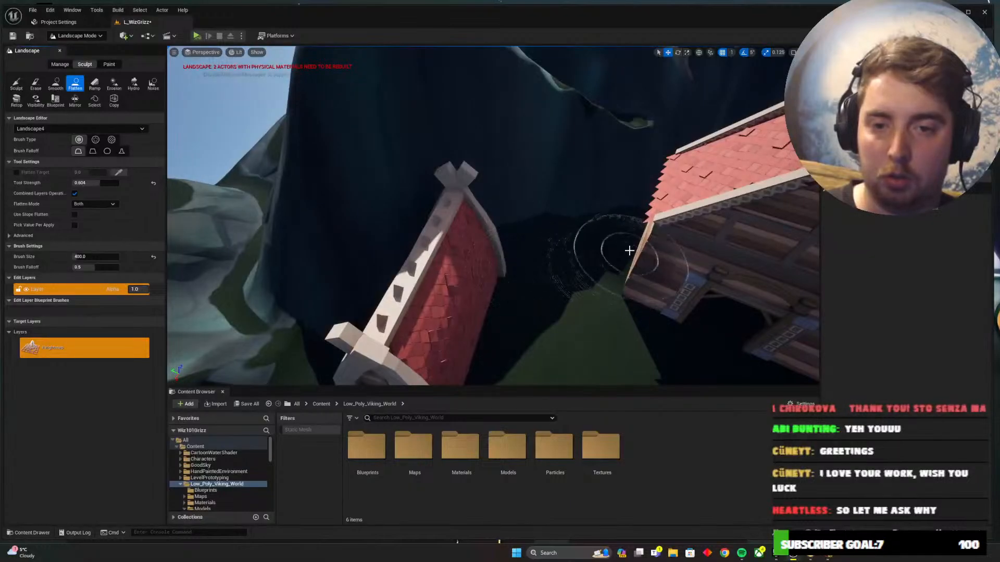
mouse_move(628, 251)
mouse_down()
mouse_move(562, 217)
mouse_move(598, 223)
mouse_move(494, 206)
mouse_up()
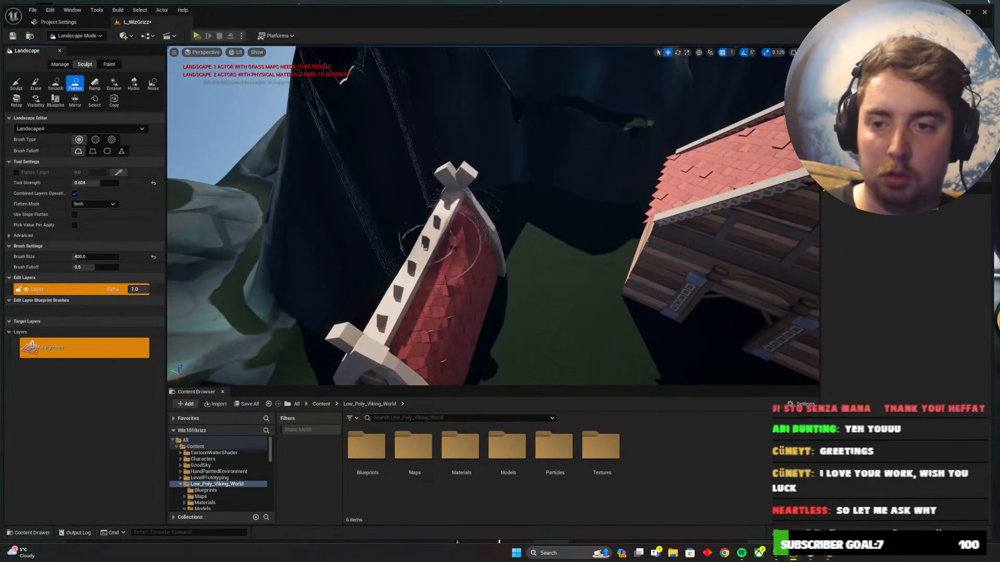
mouse_move(424, 247)
mouse_down()
mouse_move(373, 288)
mouse_move(506, 212)
mouse_up()
right_drag(343, 293, 261, 235)
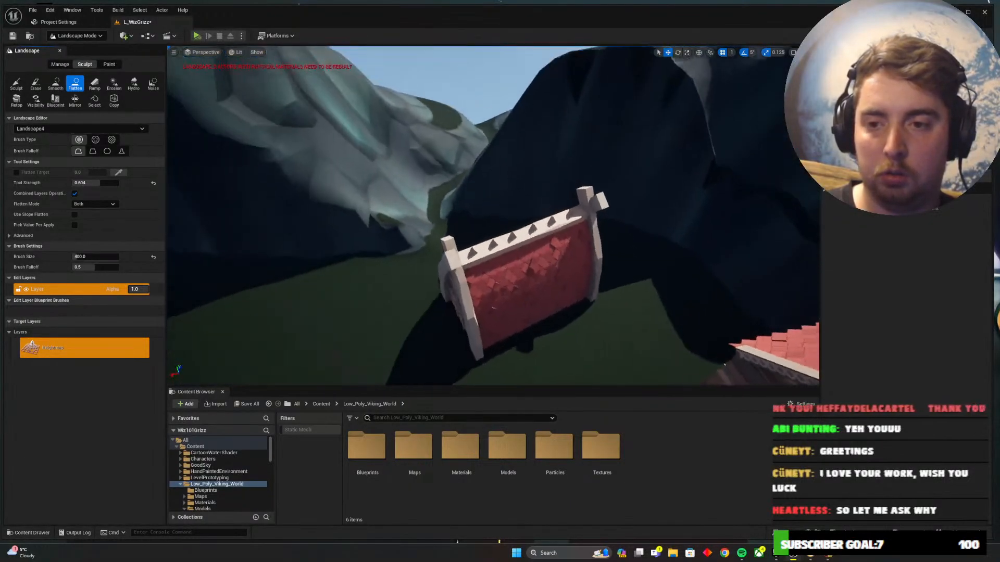
right_drag(495, 269, 453, 234)
key(s)
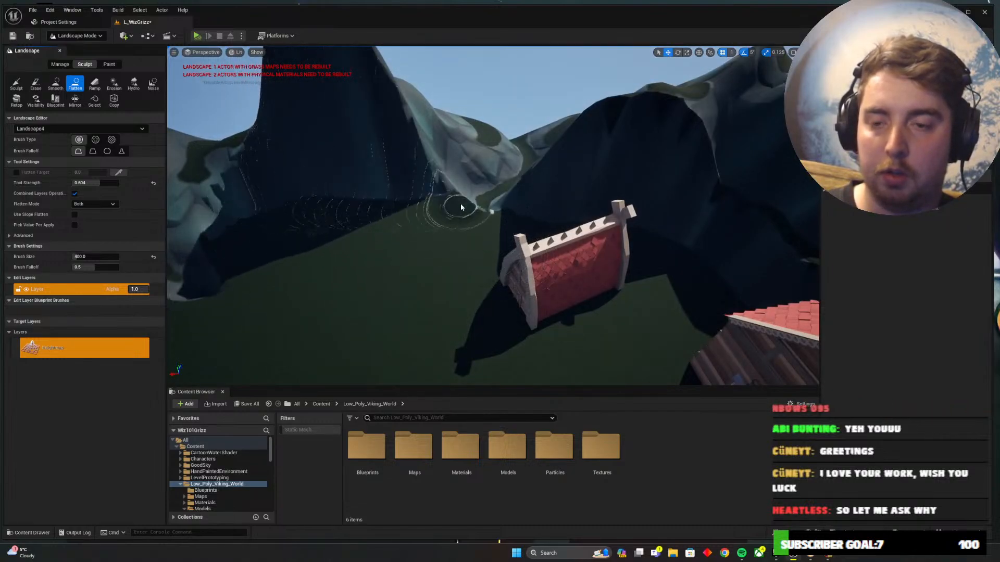
right_drag(455, 236, 365, 227)
Examine the large hall on its raised stone base and the surrounding layout in Wizard101
key(alt+Tab)
key(a)
key(w)
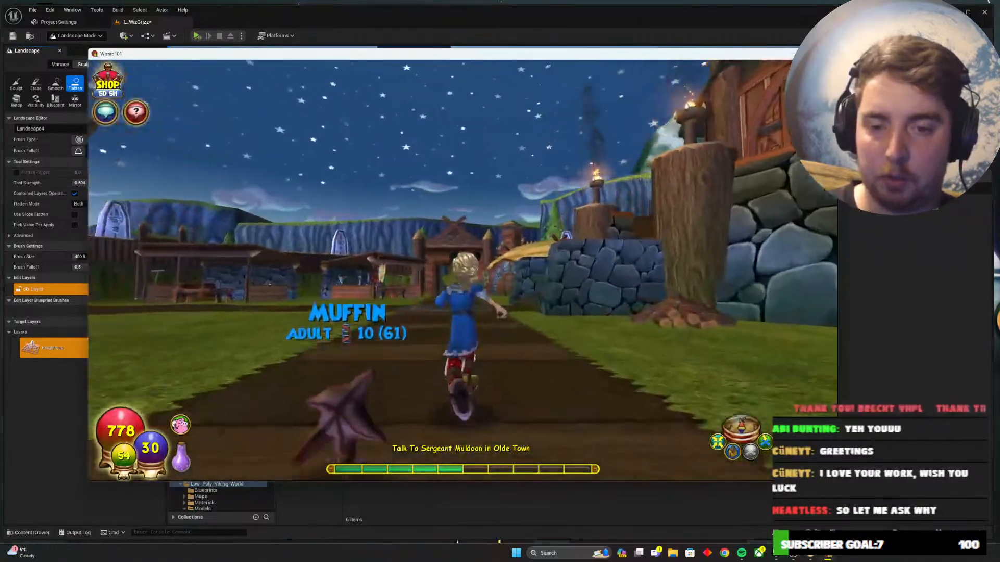
key(d)
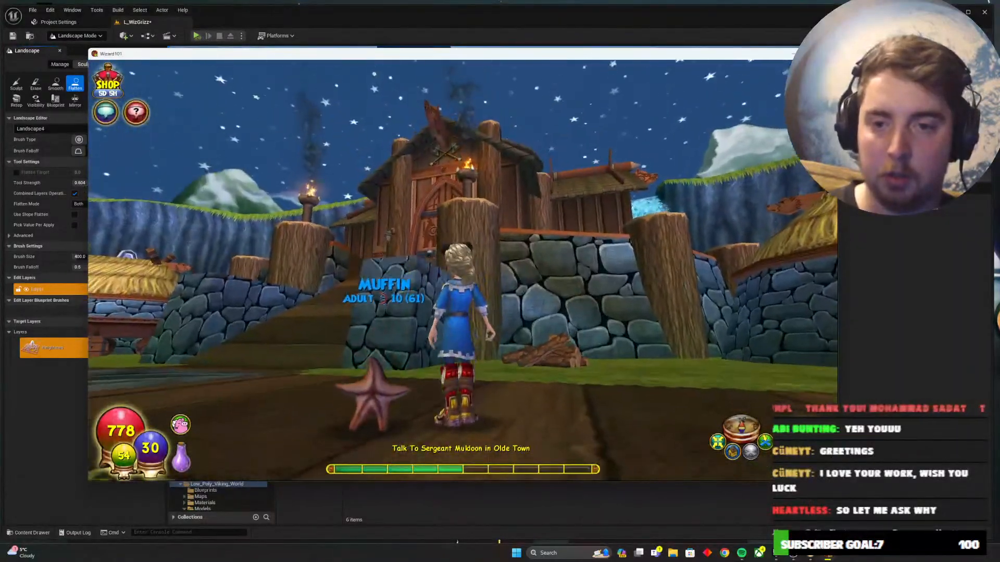
key(alt+Tab)
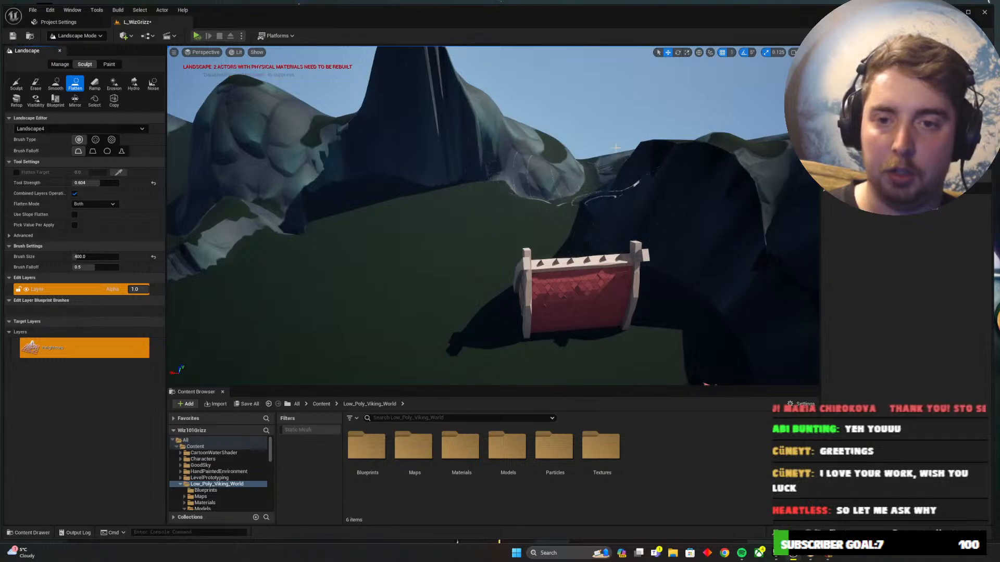
Flatten the cliff foot beyond the small SM_House_04 to widen the clearing, and save the level
key(s)
right_drag(454, 250, 398, 237)
mouse_move(611, 266)
right_down()
mouse_move(620, 268)
mouse_move(510, 271)
mouse_move(593, 224)
right_up()
mouse_move(481, 290)
mouse_down()
mouse_move(480, 273)
mouse_move(509, 235)
mouse_up()
mouse_move(535, 274)
right_down()
mouse_move(593, 302)
mouse_move(601, 325)
mouse_move(585, 349)
mouse_move(458, 288)
right_up()
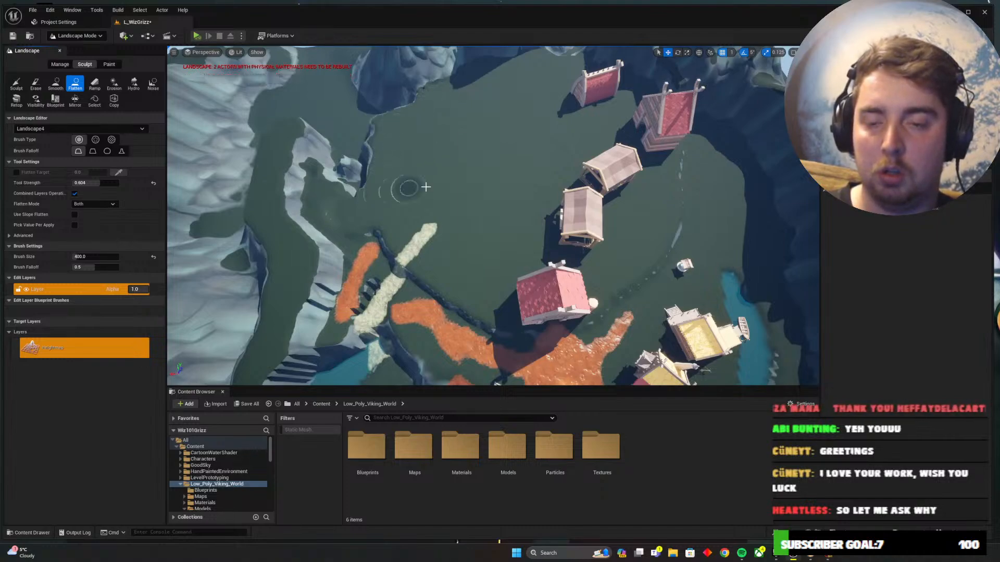
right_drag(426, 187, 427, 187)
key(ctrl+s)
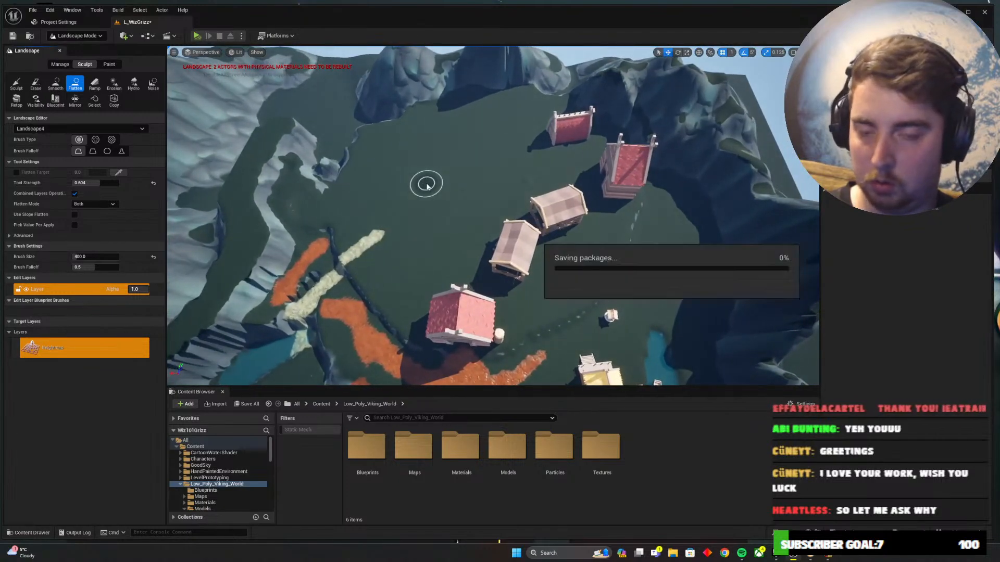
Duplicate the tall plank house and place the copy across the clearing, beside the opposite cliff
click(76, 36)
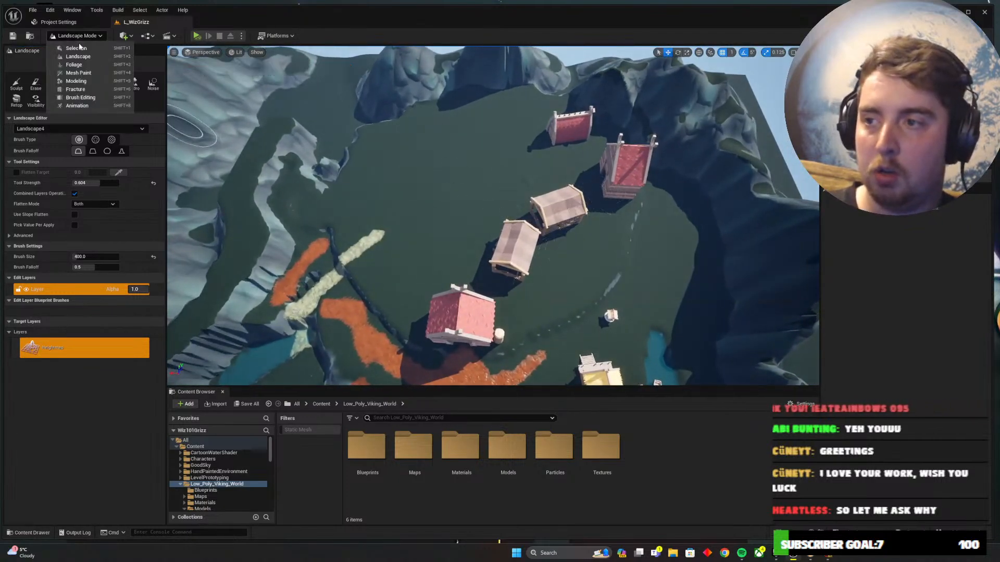
click(73, 48)
click(575, 188)
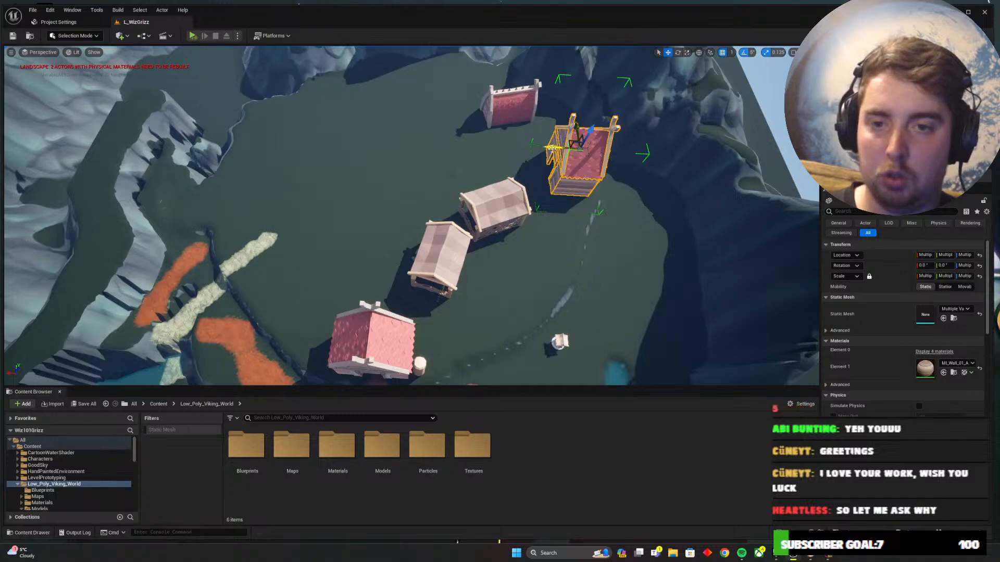
alt+drag(551, 148, 206, 139)
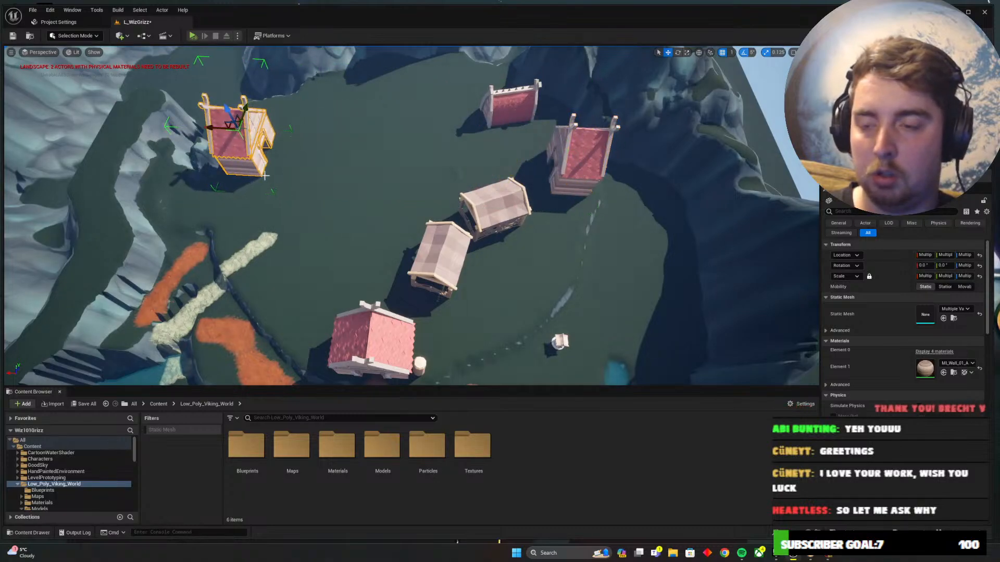
right_drag(265, 176, 406, 155)
key(w)
Compare the raised hall's base in Wizard101 and sculpt a mound at the foot of the pointed peak behind the clearing
key(alt+Tab)
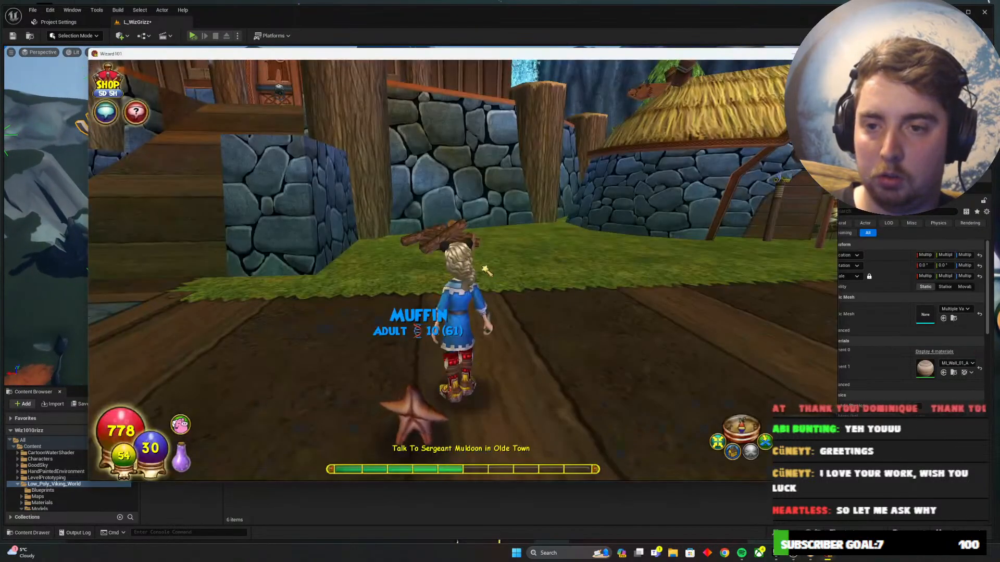
key(alt+Tab)
right_drag(484, 251, 469, 226)
key(w)
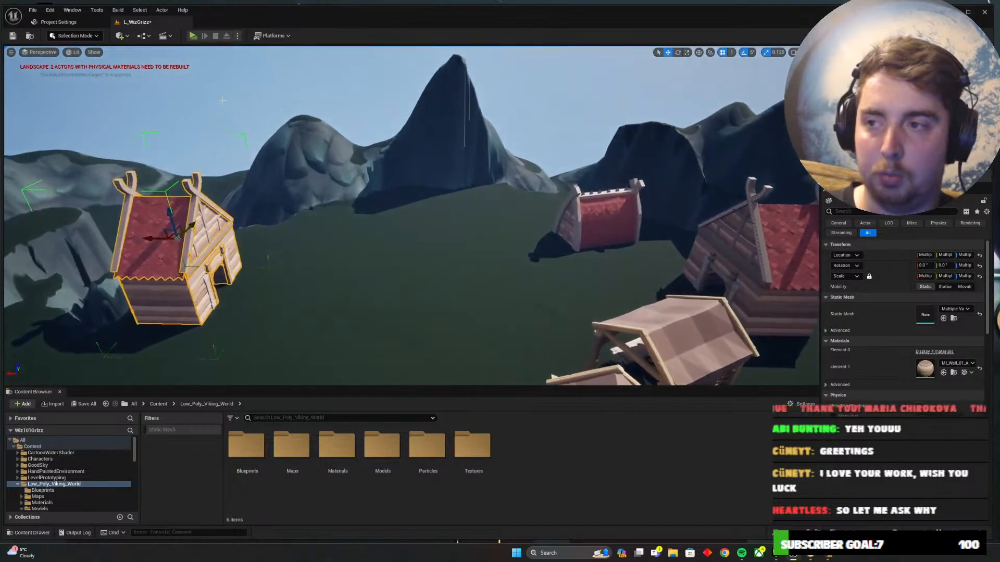
click(77, 36)
click(86, 60)
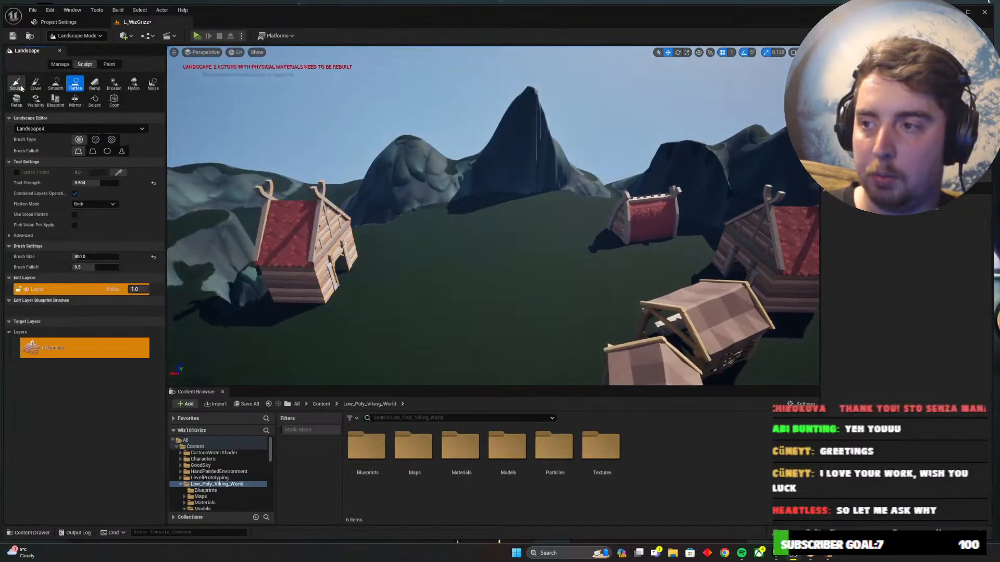
click(16, 84)
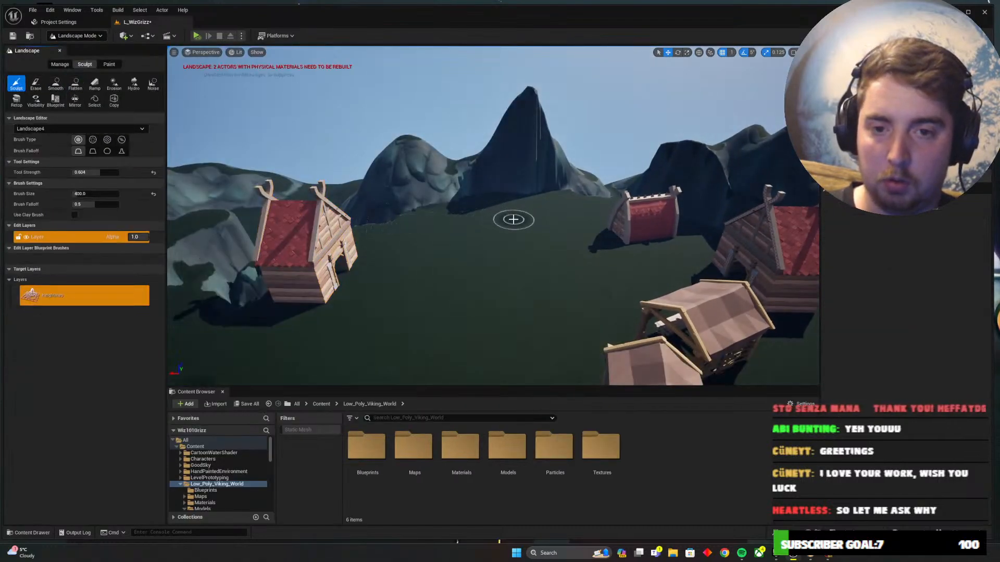
key(alt+Tab)
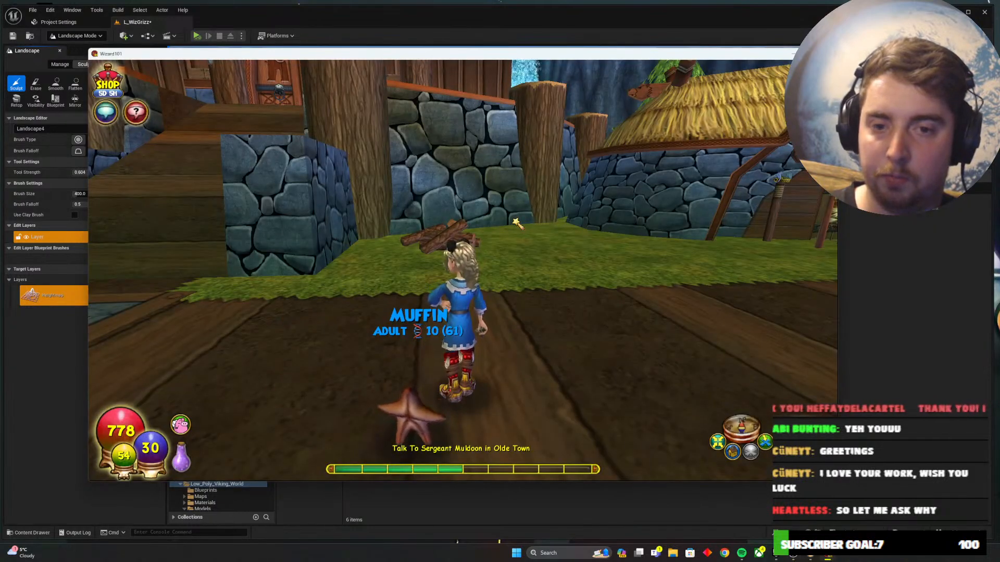
key(alt+Tab)
key(w)
mouse_move(515, 227)
right_down()
mouse_move(537, 235)
mouse_move(534, 222)
right_up()
mouse_move(485, 252)
right_down()
mouse_move(473, 251)
mouse_move(514, 256)
right_up()
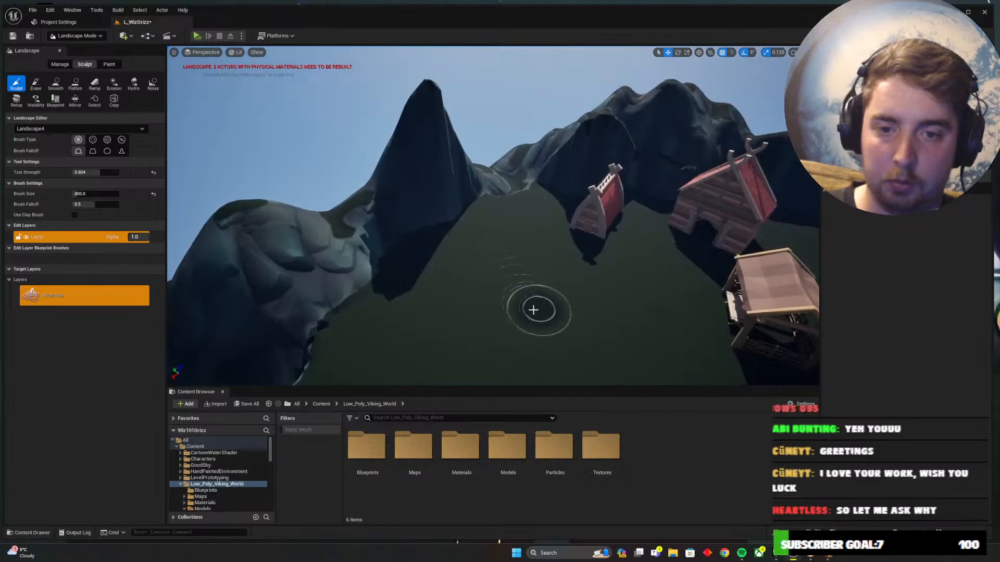
drag(443, 257, 442, 251)
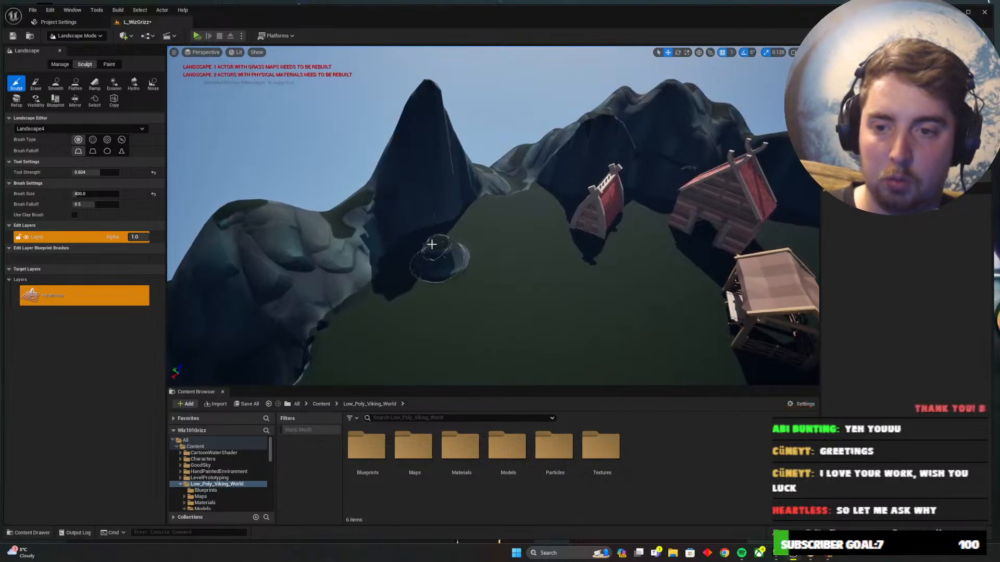
key(d)
mouse_move(469, 235)
right_down()
mouse_move(456, 234)
mouse_move(471, 241)
right_up()
Flatten outward from the mound's top to form a level, grassy plateau in front of the pointed peak
click(75, 83)
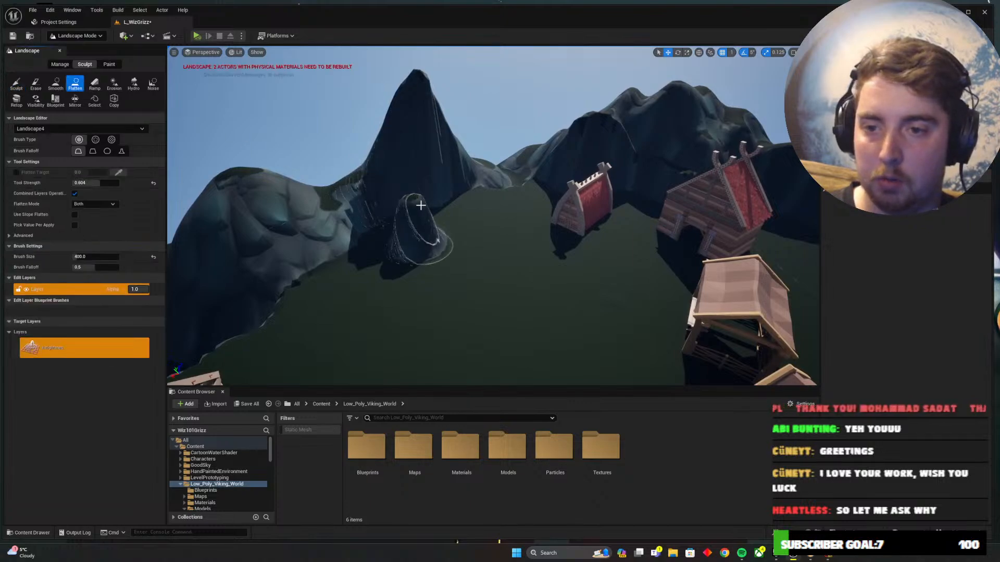
mouse_move(413, 196)
mouse_down()
mouse_move(400, 183)
mouse_move(363, 193)
mouse_up()
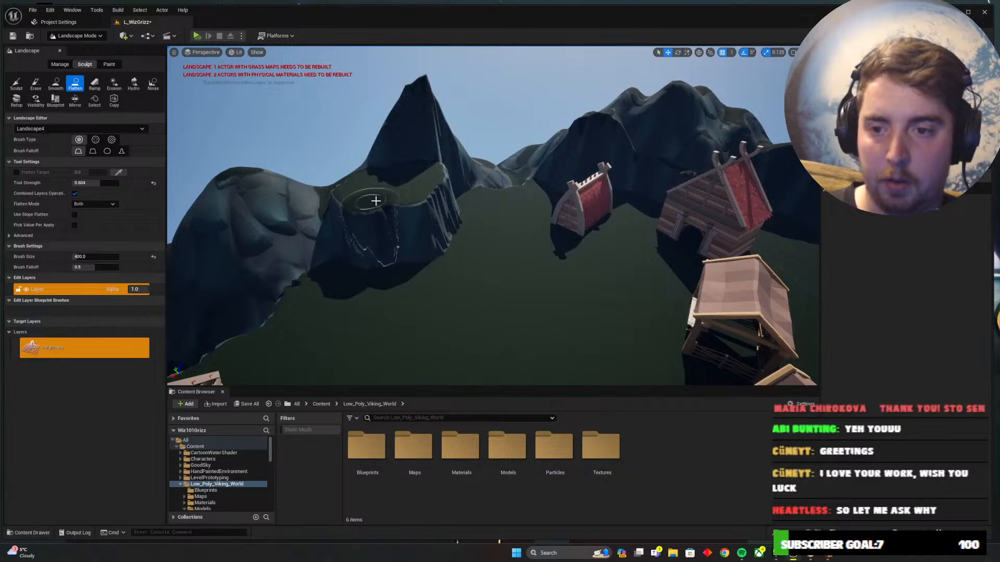
key(w)
right_drag(402, 191, 341, 172)
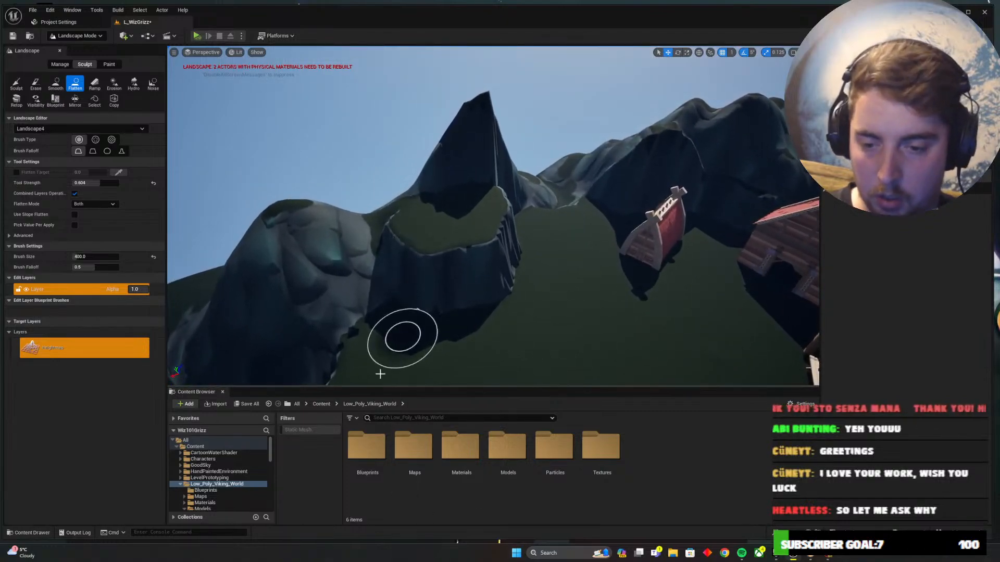
Find SM_House_05_B among the Low_Poly_Viking_World construction models and place it on the new plateau
click(78, 35)
click(73, 48)
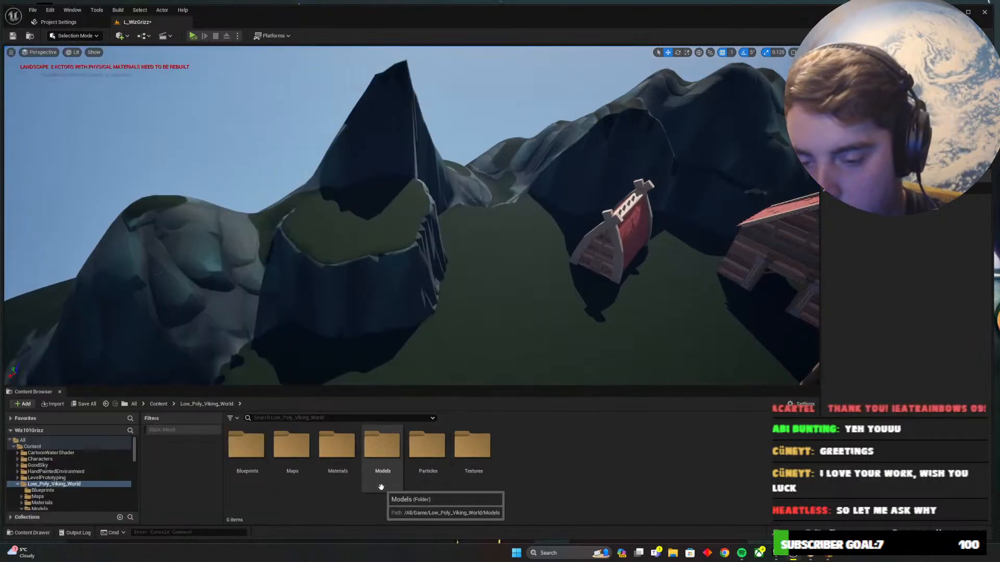
double_click(381, 448)
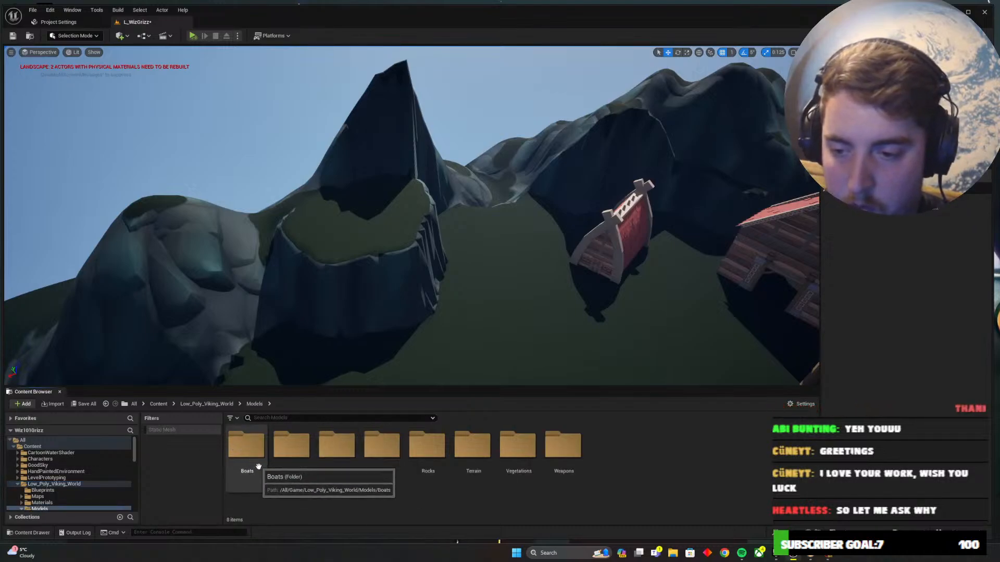
double_click(291, 445)
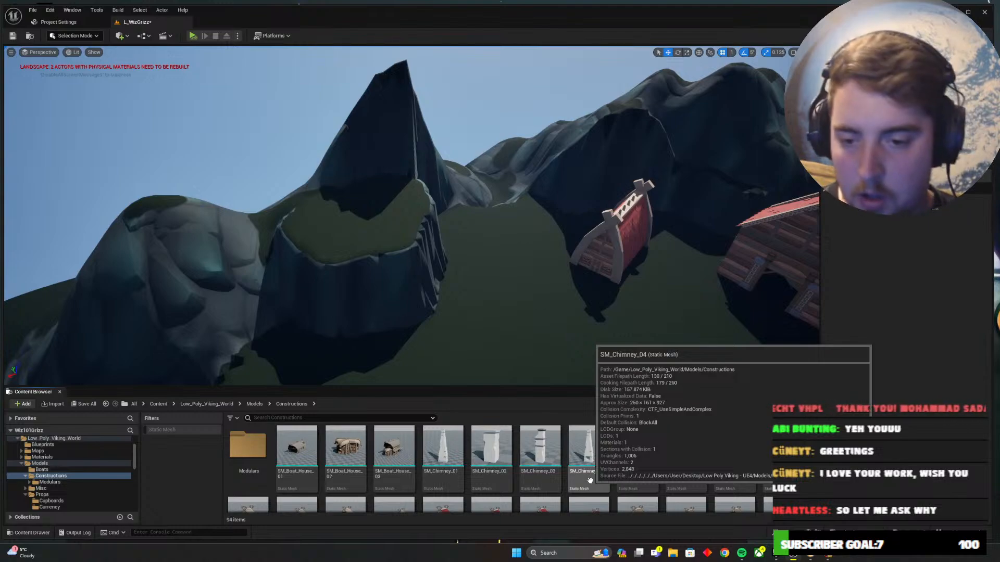
scroll(590, 480, down, 1)
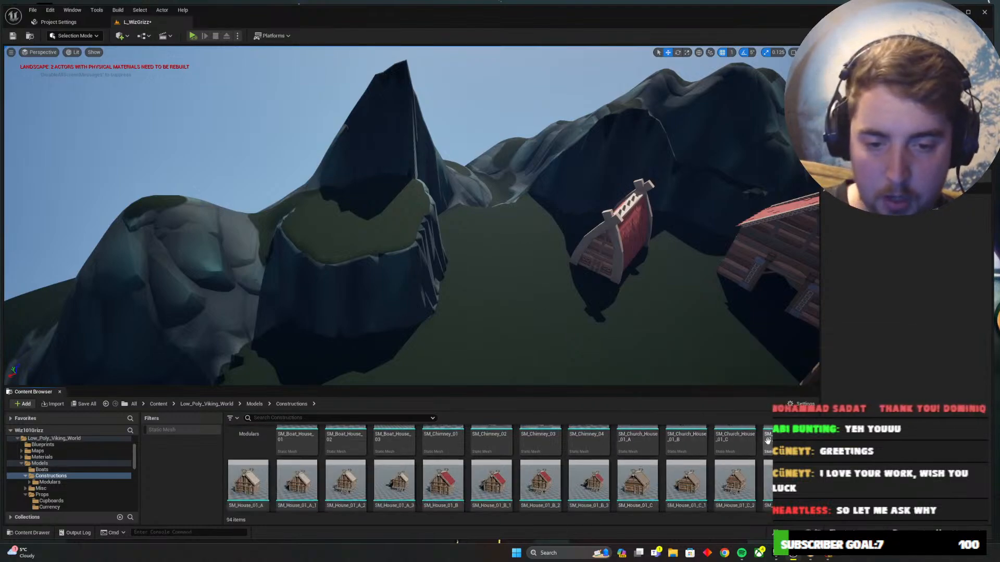
scroll(615, 470, down, 2)
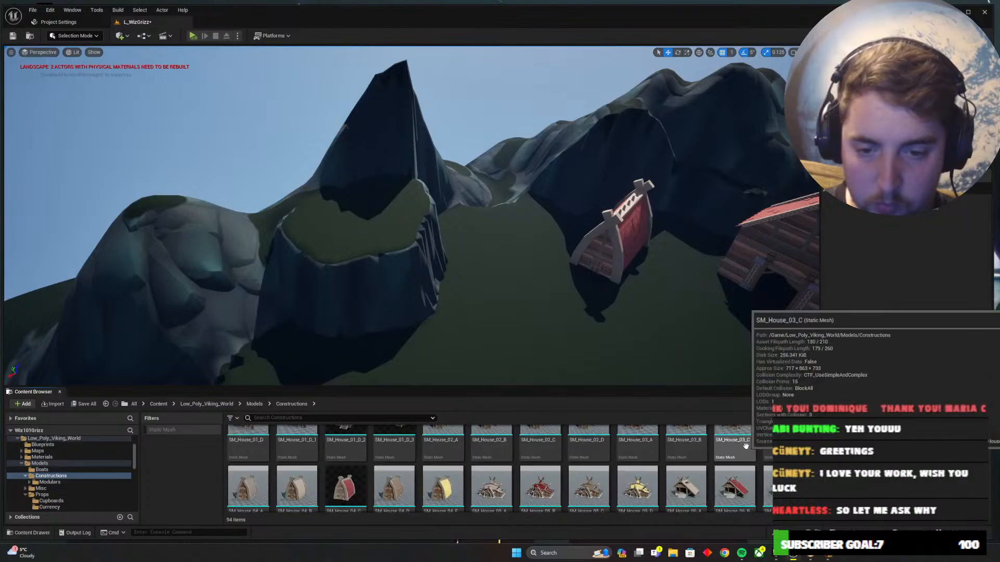
scroll(567, 490, down, 1)
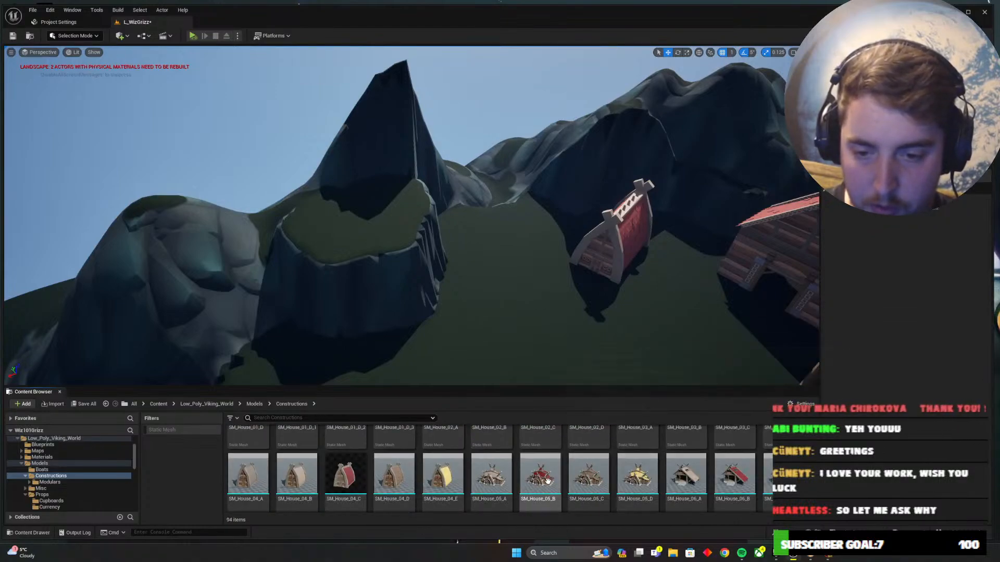
drag(549, 483, 393, 242)
key(f)
Rotate SM_House_05_B to about -180° and move it to about X -1079, Y 13240, Z 755
key(w)
right_drag(391, 279, 481, 362)
key(s)
key(e)
drag(410, 365, 434, 333)
right_drag(475, 332, 439, 316)
key(w)
drag(358, 245, 435, 360)
right_drag(435, 359, 425, 329)
key(w)
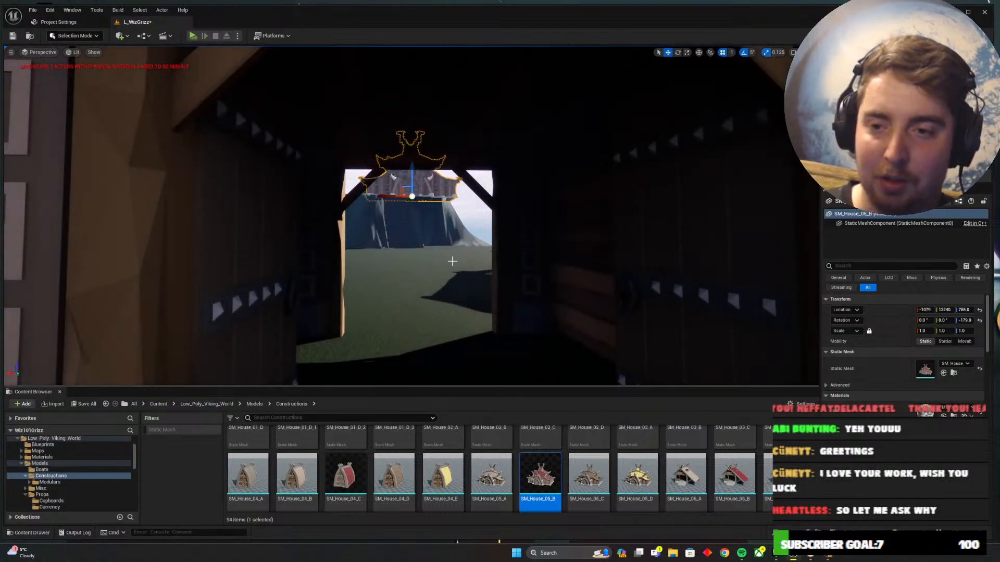
View SM_House_05_B through the entrance gate and shift it to about X -1095 to line it up with the doorway
key(s)
right_drag(452, 261, 435, 251)
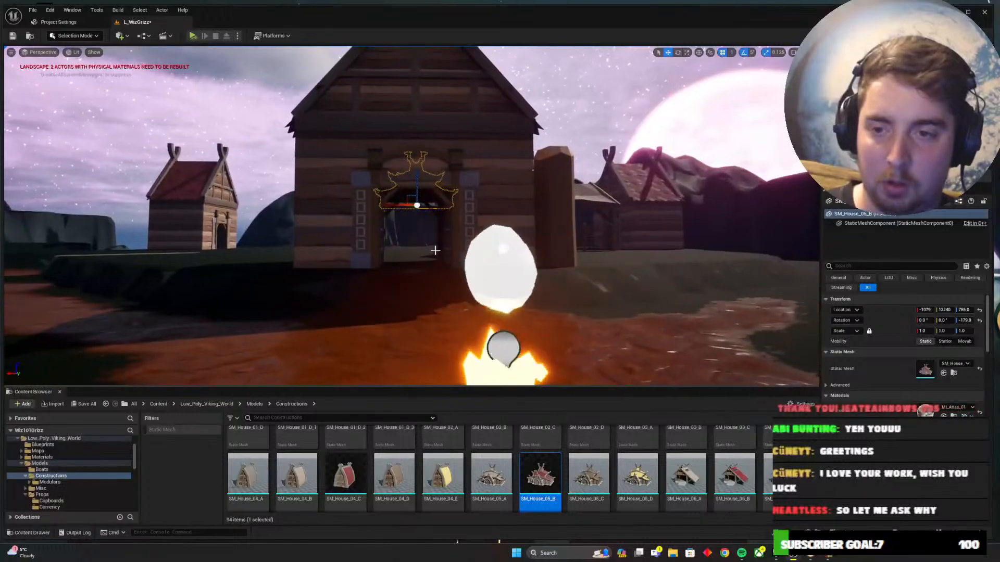
drag(398, 204, 400, 205)
key(w)
right_drag(394, 218, 433, 239)
key(w)
key(w)
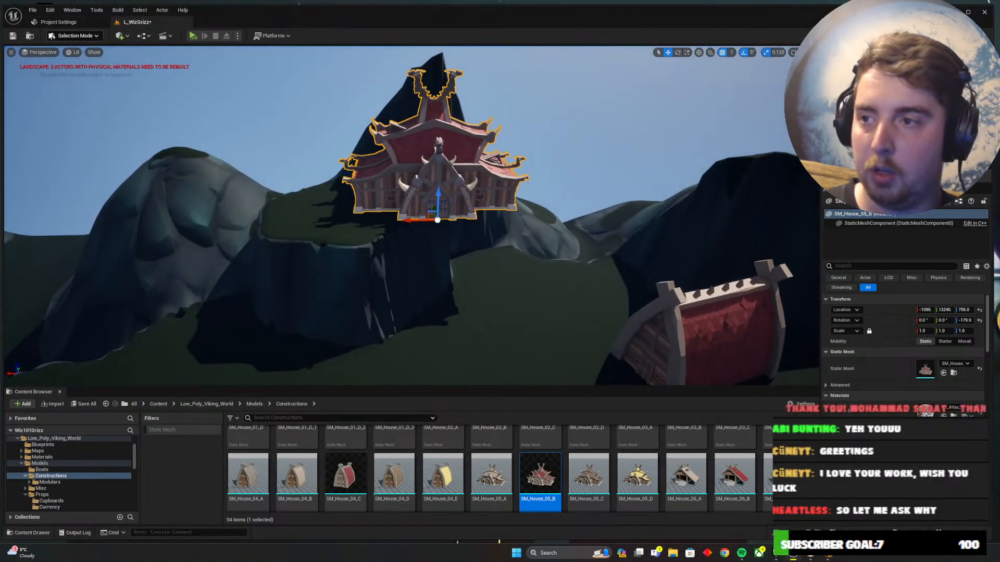
Flatten the landscape outward beneath SM_House_05_B so the grassy plateau extends under the hall
click(51, 36)
click(76, 62)
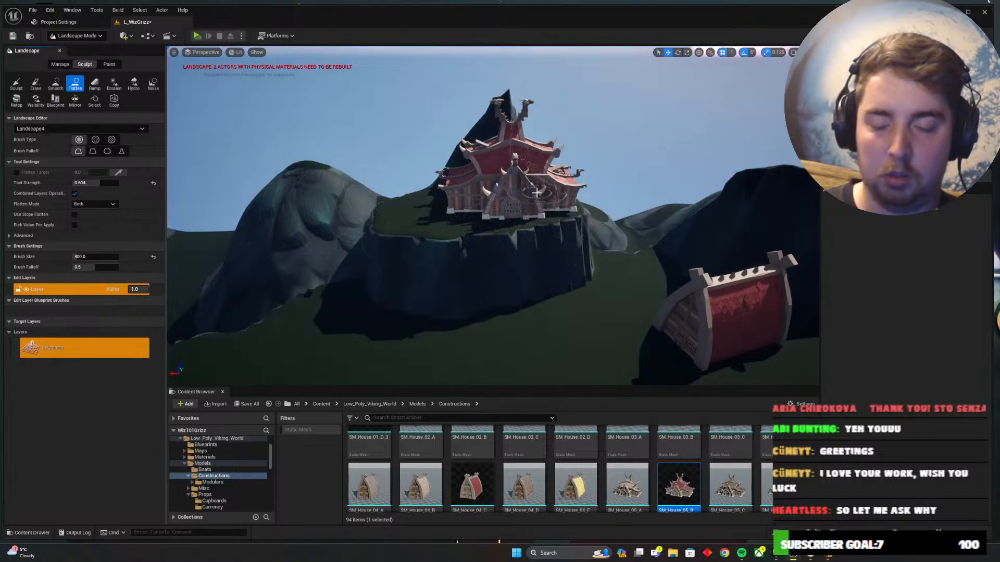
key(w)
mouse_move(536, 193)
right_down()
mouse_move(500, 214)
mouse_move(513, 209)
right_up()
drag(388, 157, 394, 156)
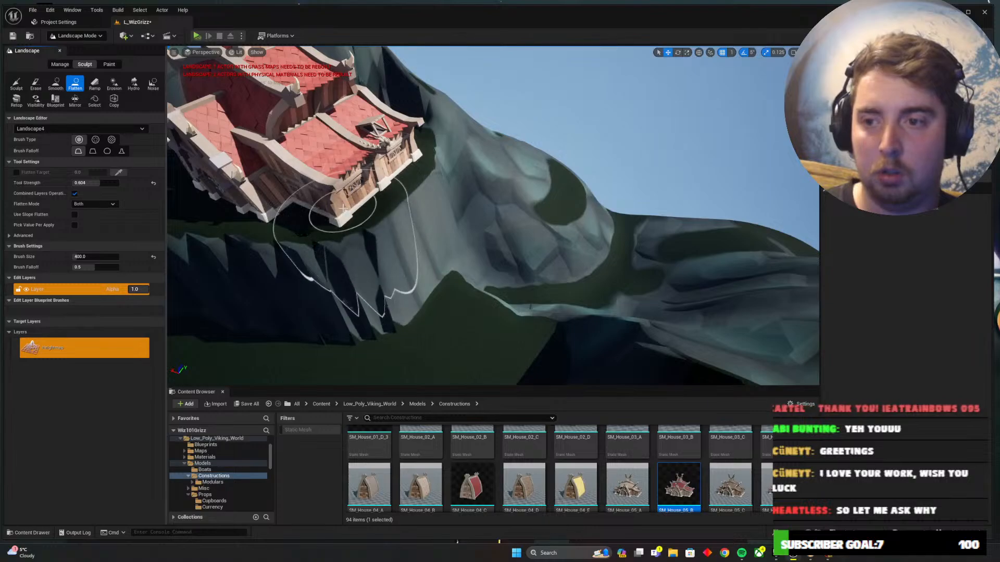
Switch to Wizard101 to examine its raised stone walls, and compare them with the hall's plateau in Unreal Engine
key(alt+Tab)
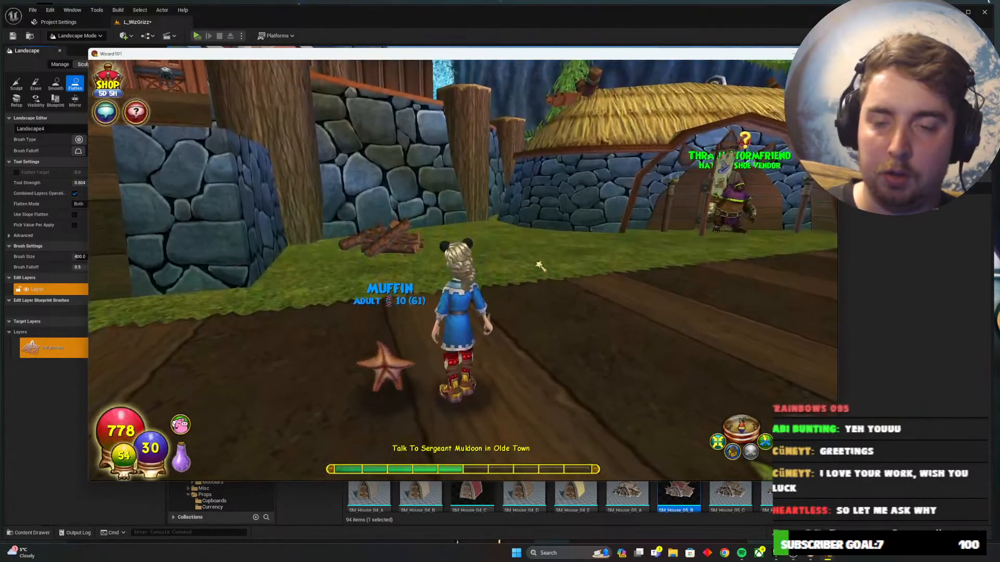
right_drag(526, 201, 521, 179)
key(alt+Tab)
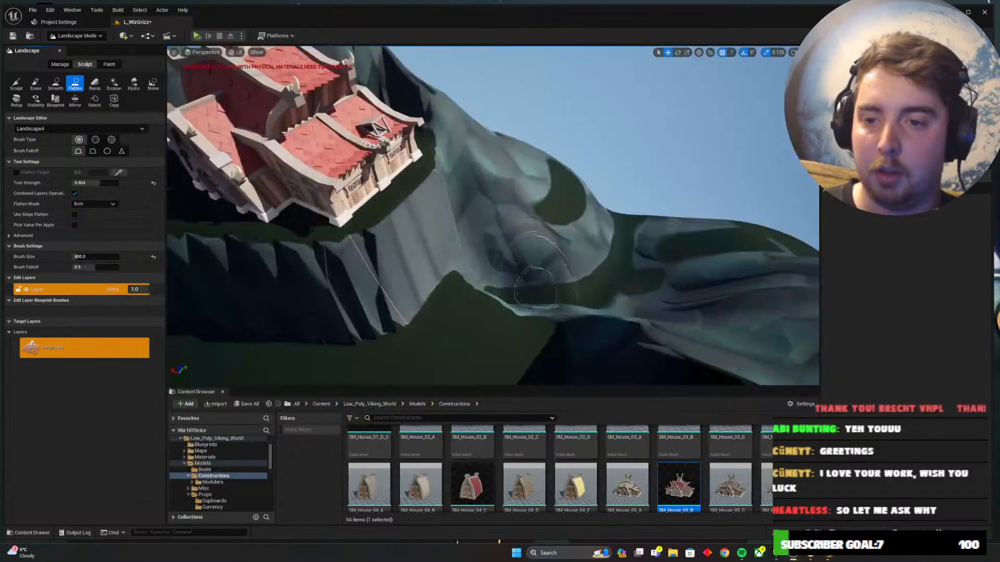
right_drag(456, 197, 426, 198)
right_drag(522, 214, 510, 210)
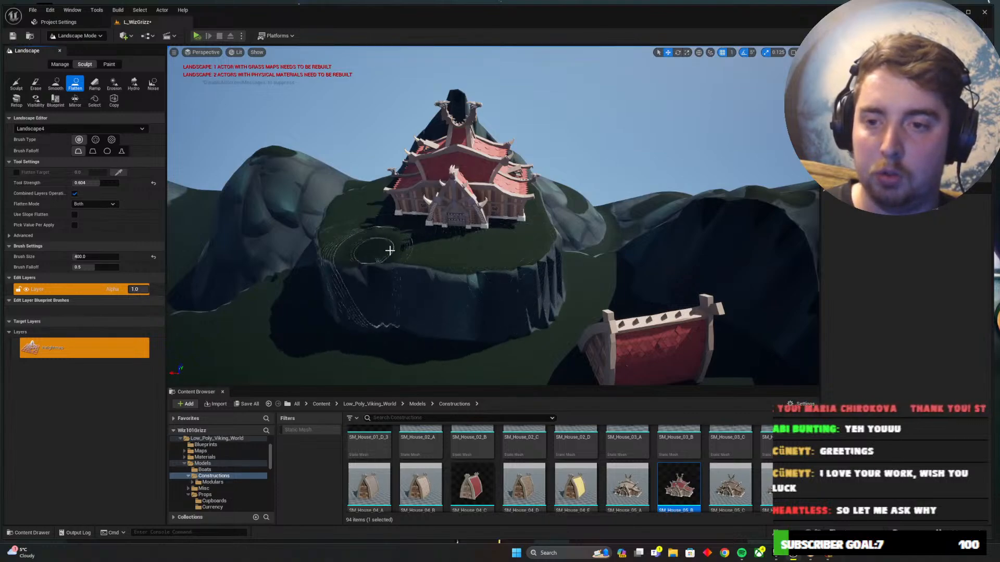
right_drag(353, 250, 323, 234)
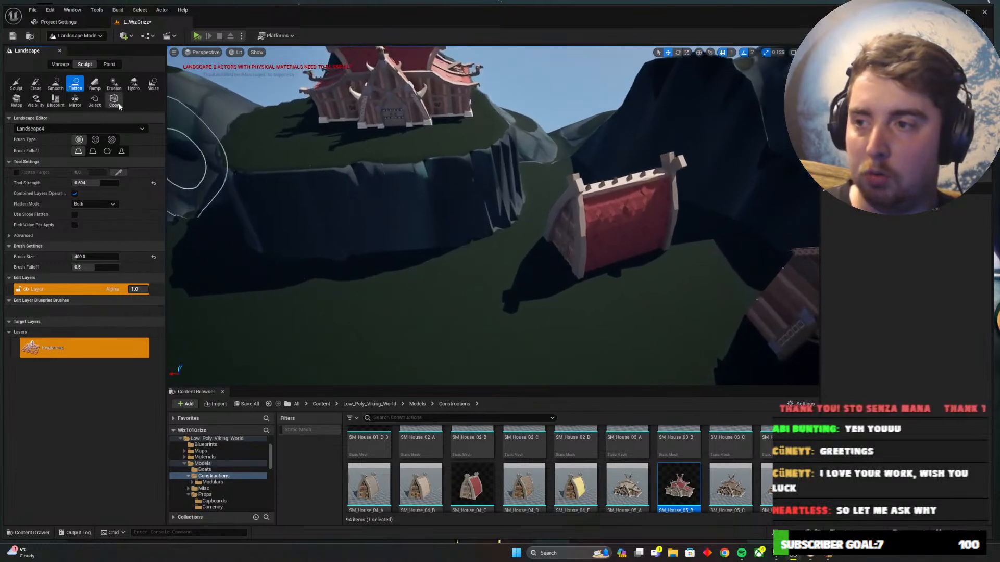
Add a landscape ramp about 1162.75 wide from the plateau edge in front of the hall's door down to the ground
click(94, 84)
right_drag(469, 218, 427, 208)
right_drag(434, 275, 424, 256)
mouse_move(462, 315)
right_down()
mouse_move(461, 326)
mouse_move(461, 315)
right_up()
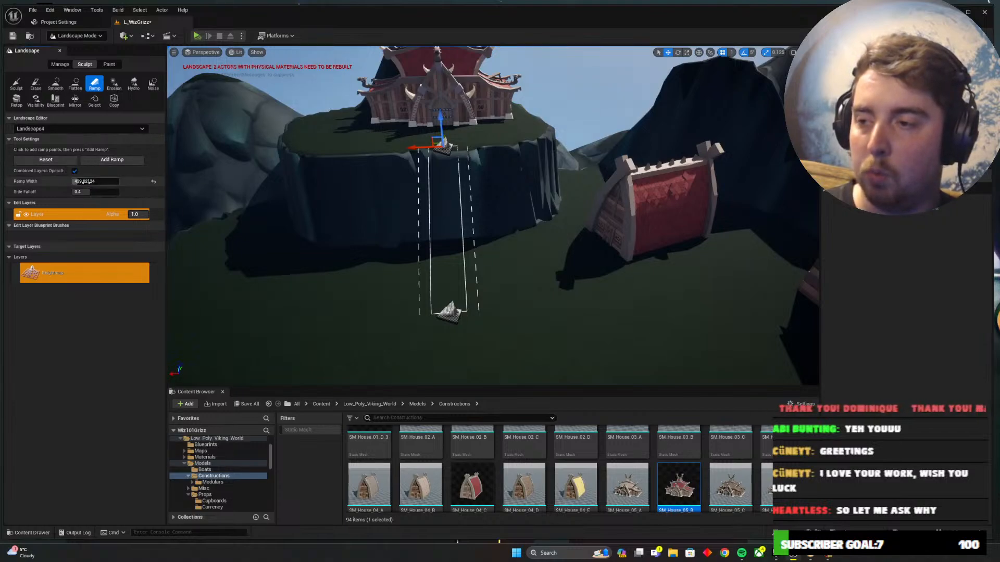
drag(83, 182, 107, 182)
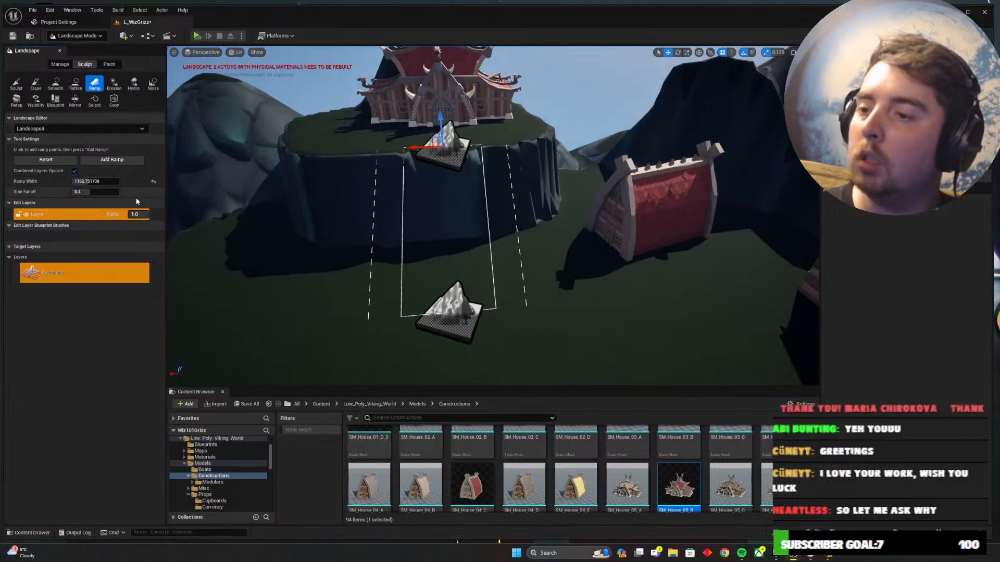
click(124, 160)
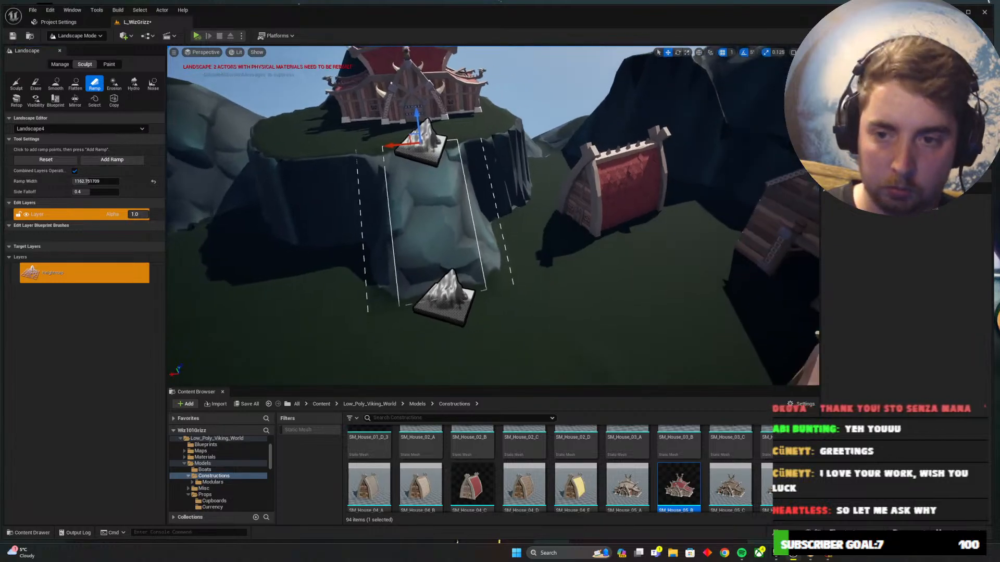
Check the Wizard101 village for reference and move SM_House_05_B to about X -1068, Y 13013, Z 750
key(alt+Tab)
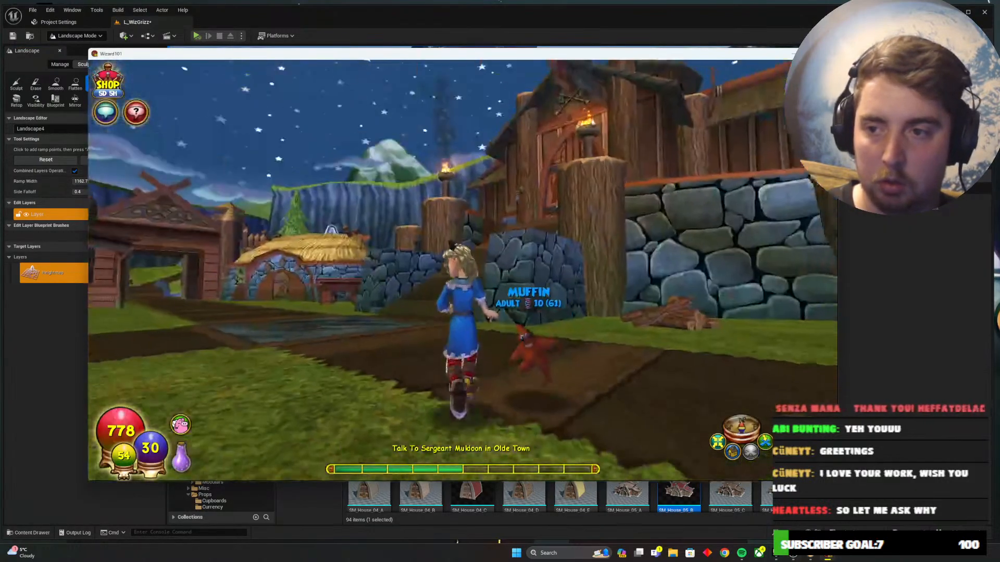
key(alt+Tab)
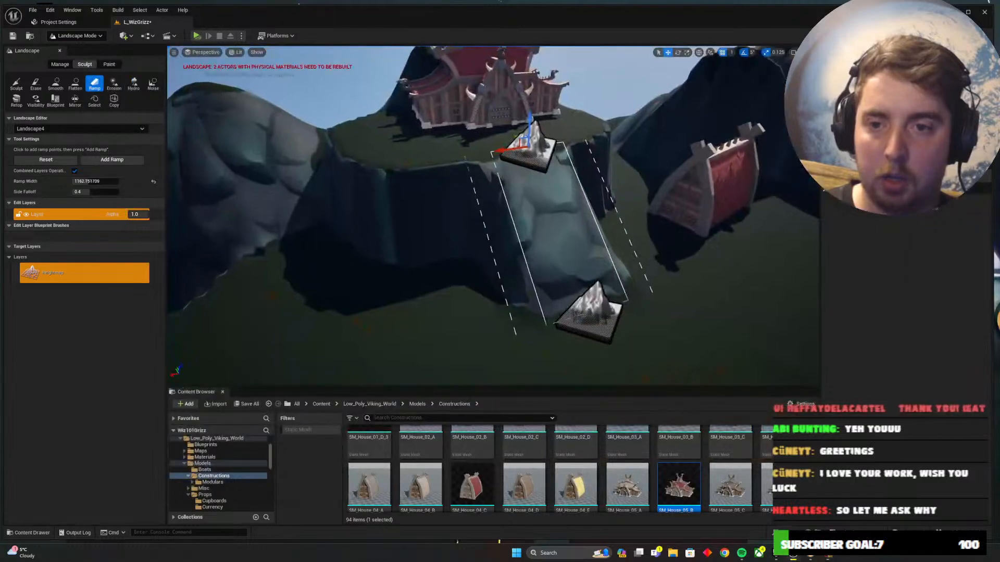
right_drag(420, 266, 498, 223)
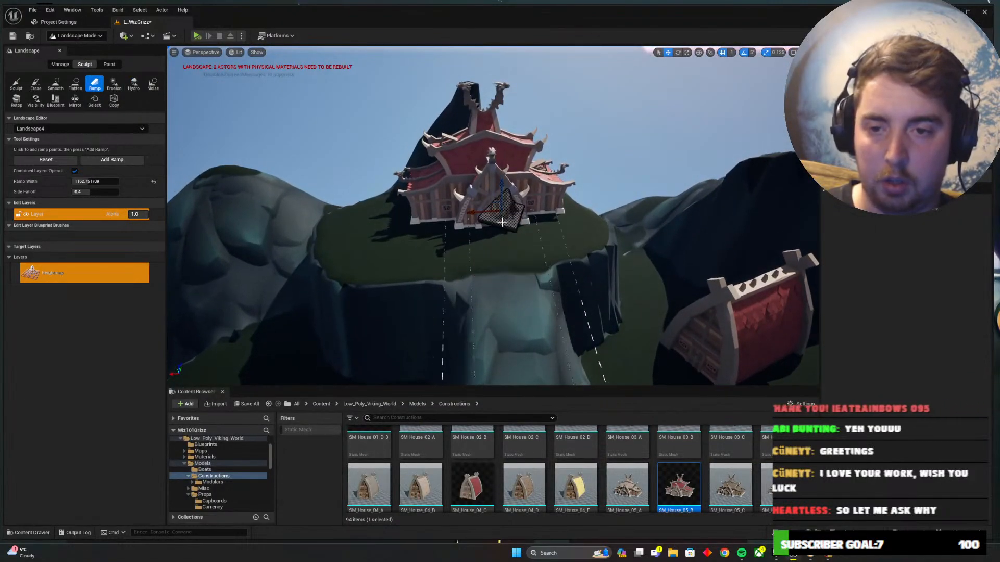
click(78, 36)
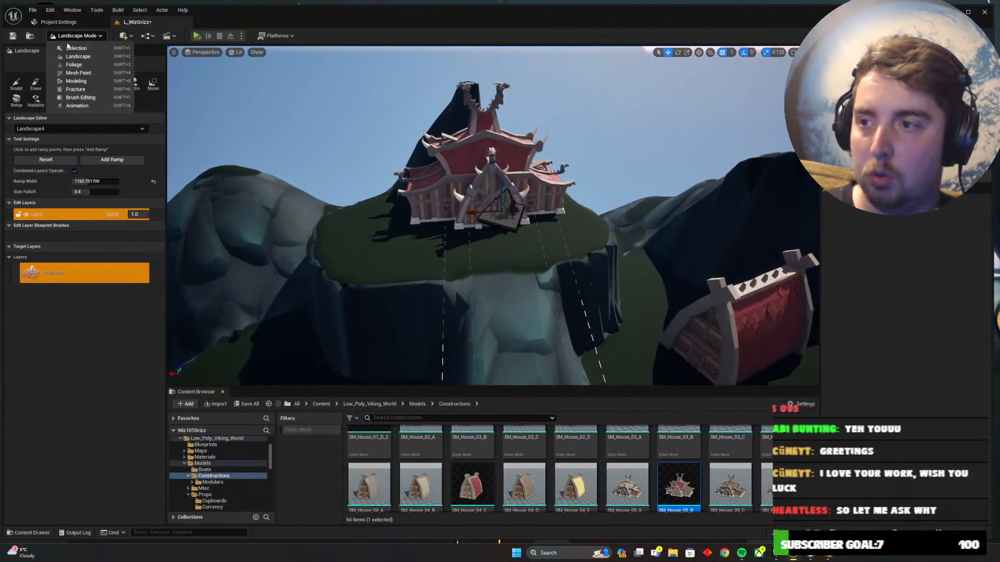
click(78, 50)
click(390, 195)
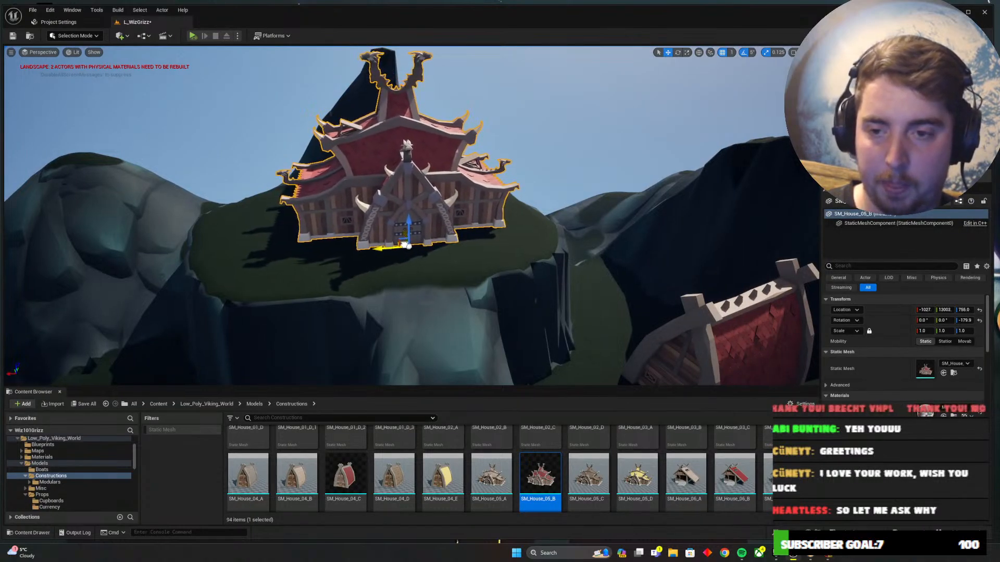
drag(409, 243, 410, 244)
right_drag(410, 245, 391, 199)
key(w)
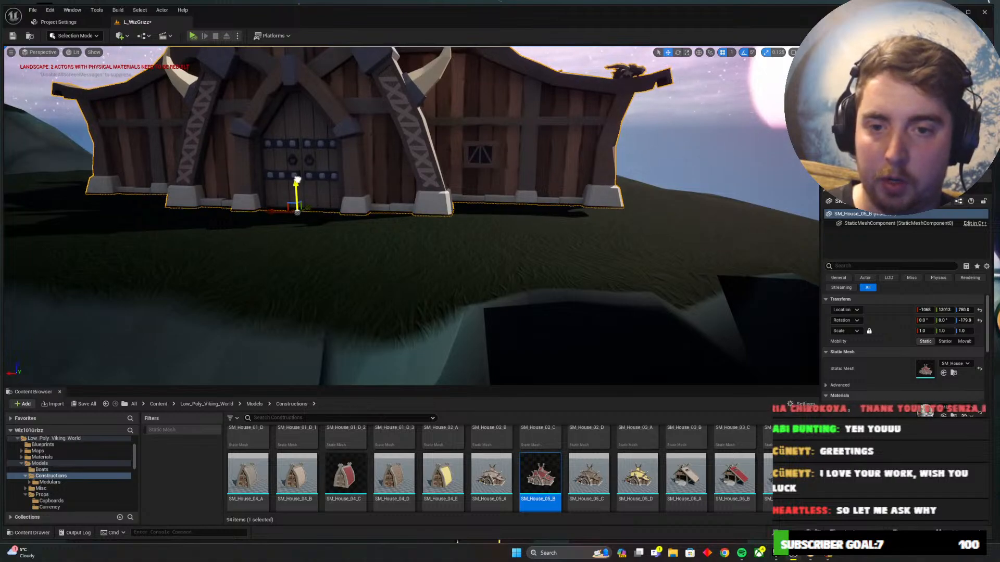
Deselect SM_House_05_B, save the level, and view the hall with its ramp and the neighbouring house
key(Escape)
key(s)
right_drag(353, 203, 398, 226)
key(w)
key(a)
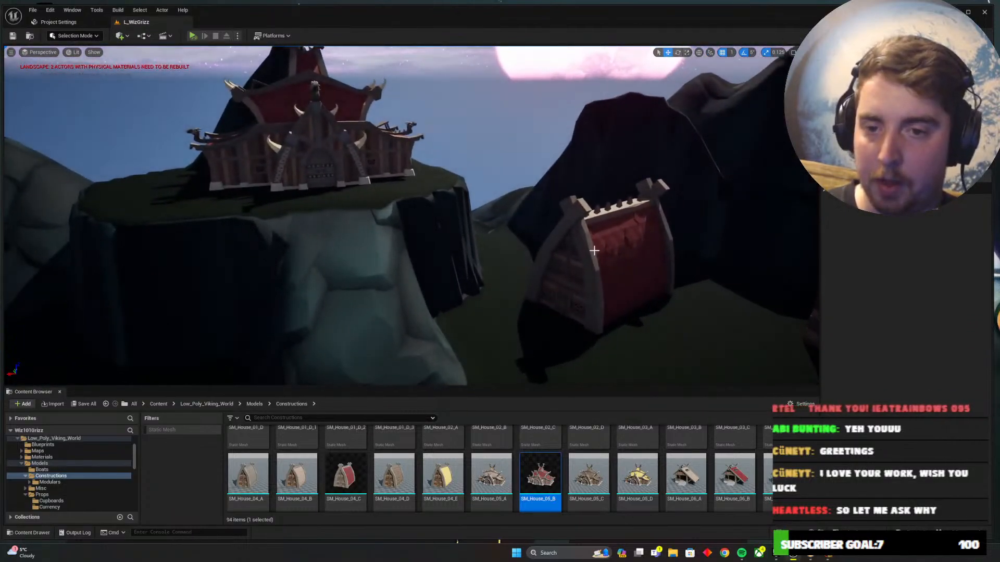
key(w)
right_drag(519, 289, 542, 281)
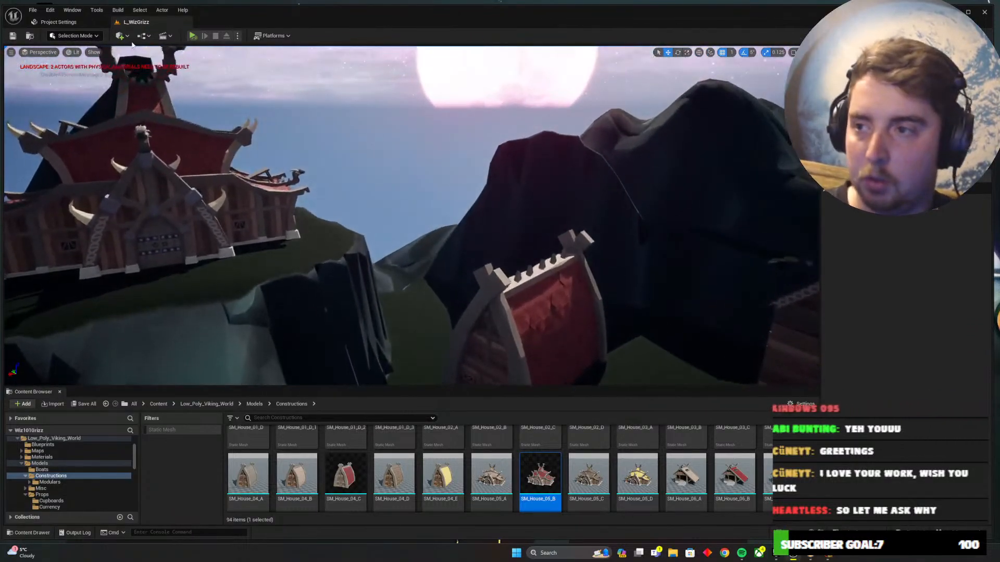
Compare the area around the hall with the Wizard101 village's stone walls, banks and thatched shop
click(93, 57)
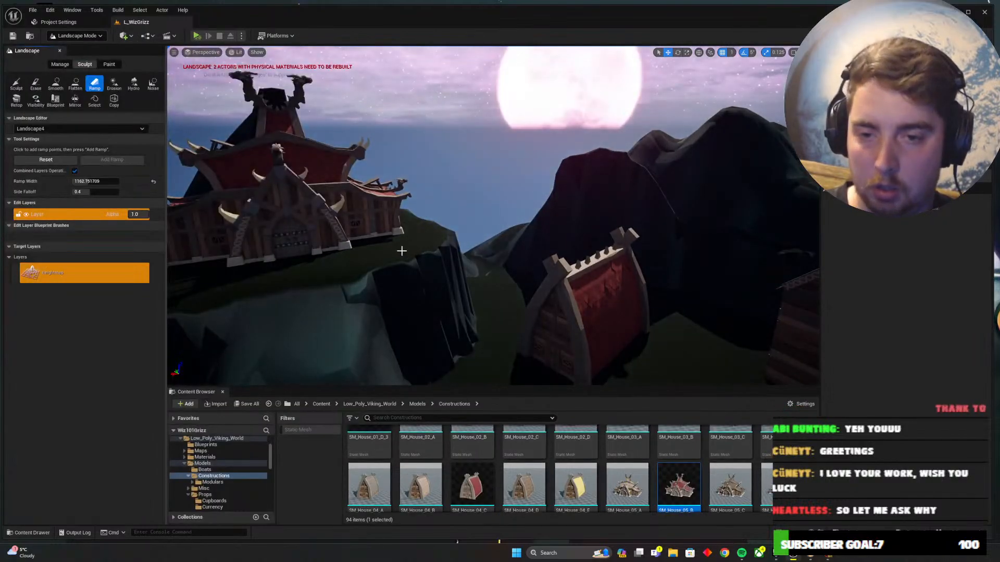
key(alt+Tab)
key(a)
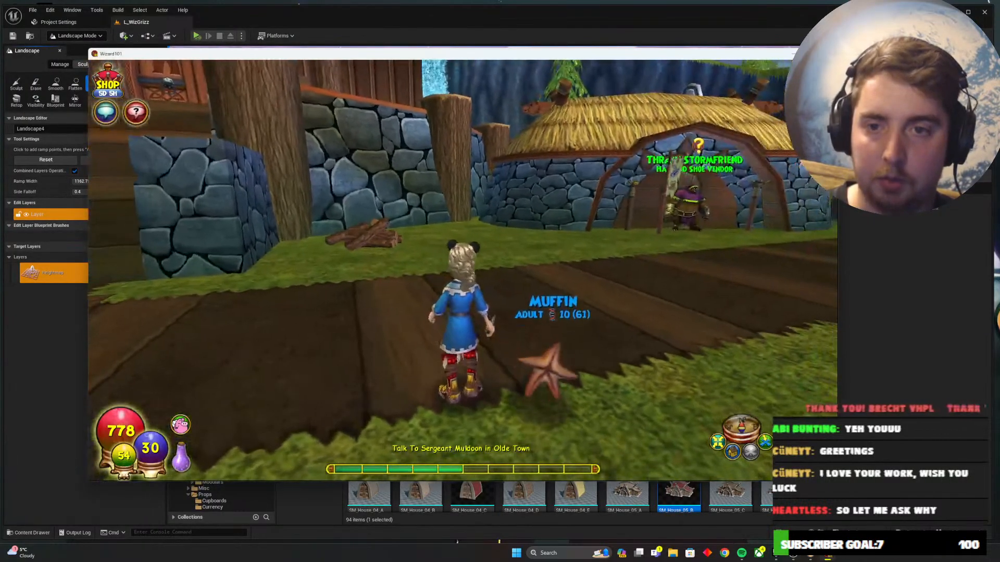
key(alt+Tab)
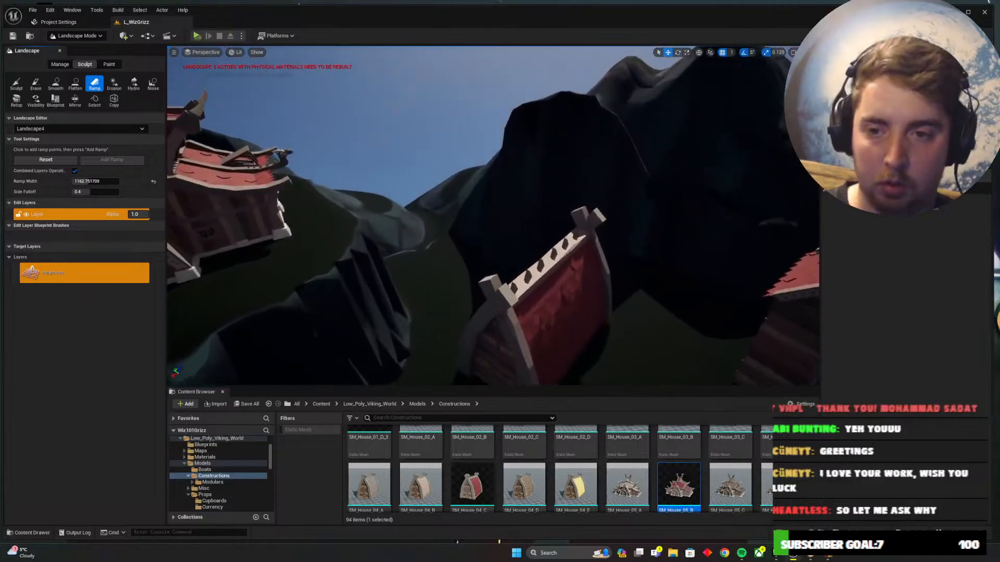
right_drag(493, 235, 493, 234)
key(w)
key(alt+Tab)
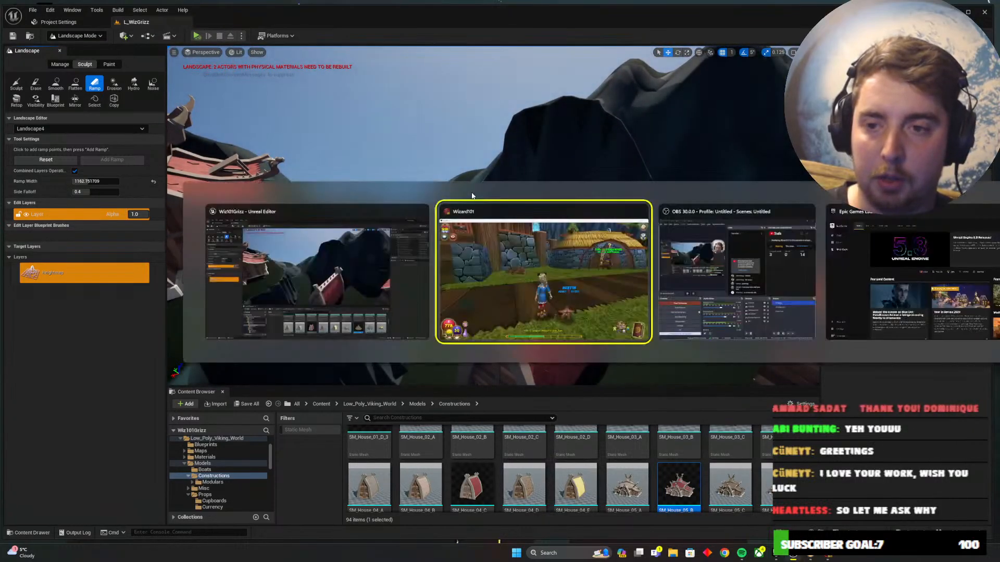
key(alt+Tab)
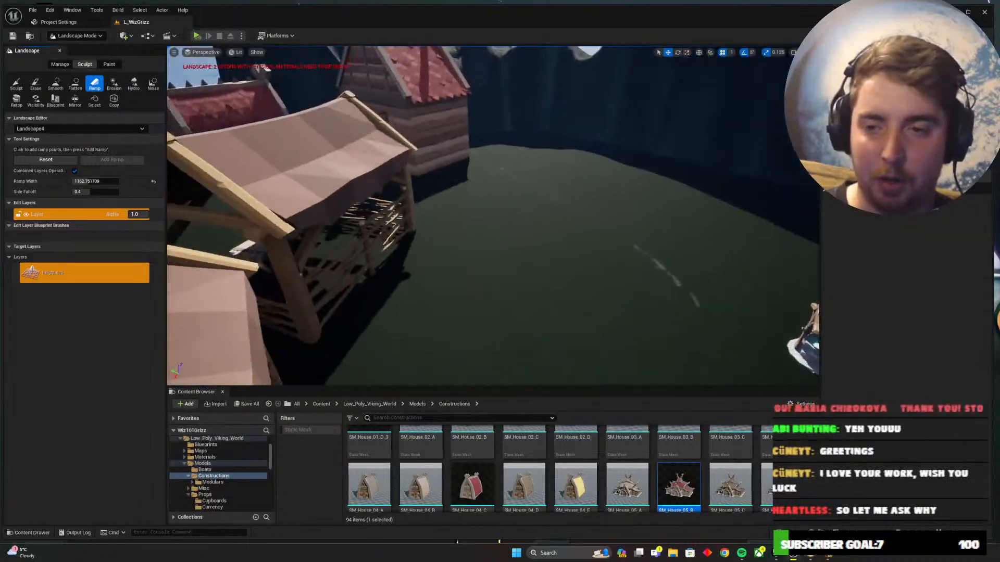
Move the large wooden fence post beside the entrance gatehouse to about X -1421, Y 6793, Z -50
click(81, 50)
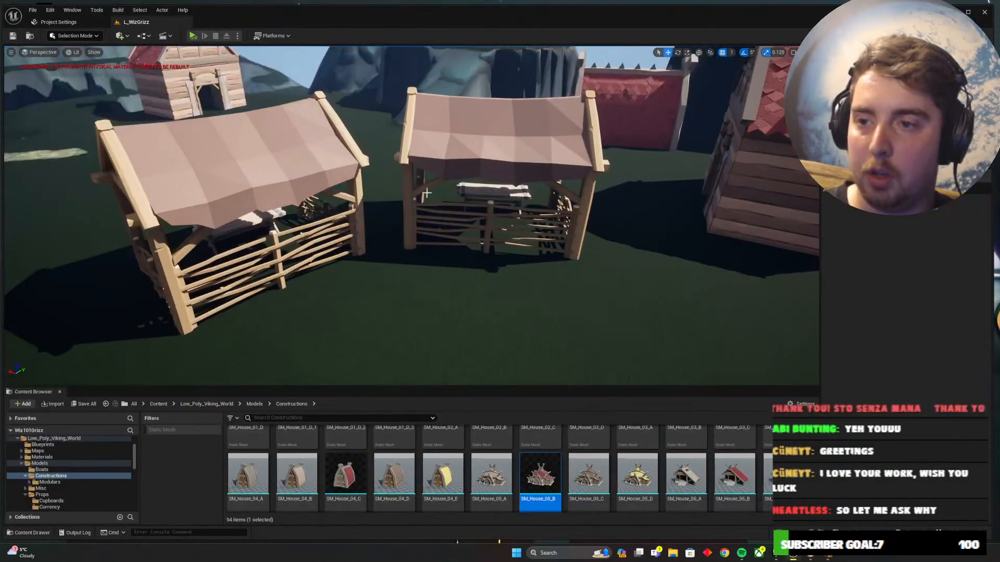
key(a)
right_drag(411, 217, 364, 260)
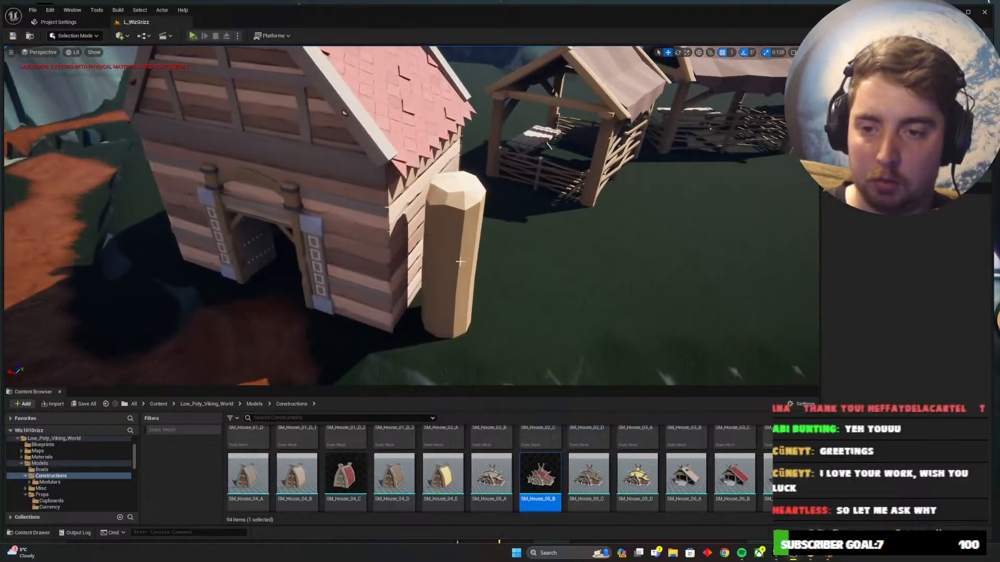
click(454, 323)
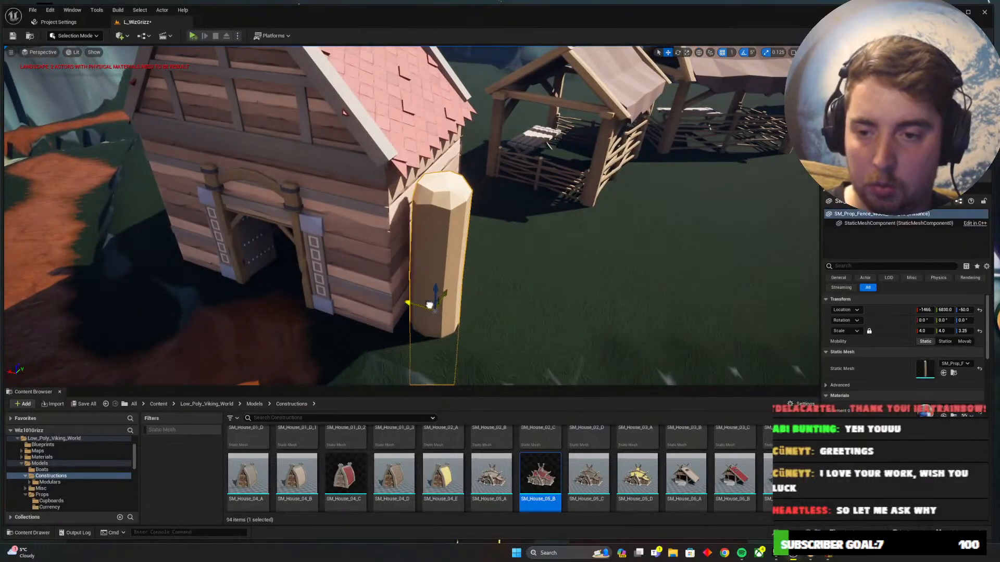
drag(417, 307, 413, 309)
right_drag(413, 309, 416, 276)
key(w)
key(s)
Walk out through the Wizard101 village gate to examine its flanking posts, log palisade, rune stones and earth-banked houses
key(alt+Tab)
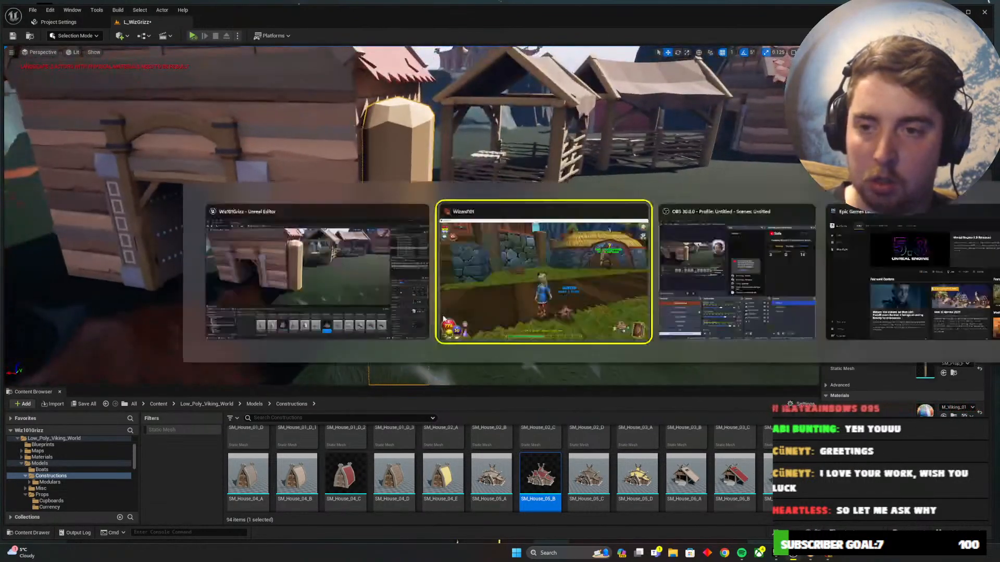
key(w)
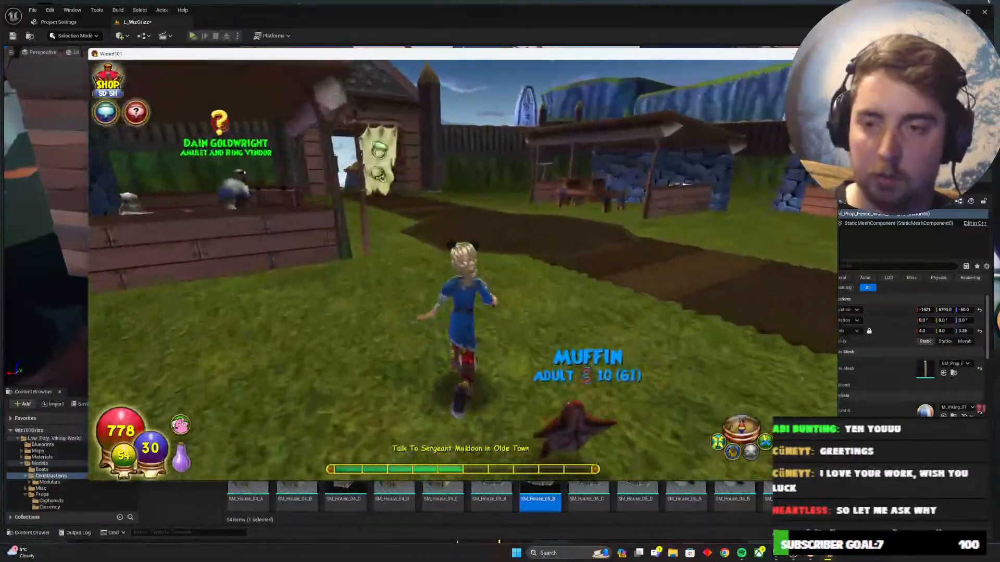
key(w)
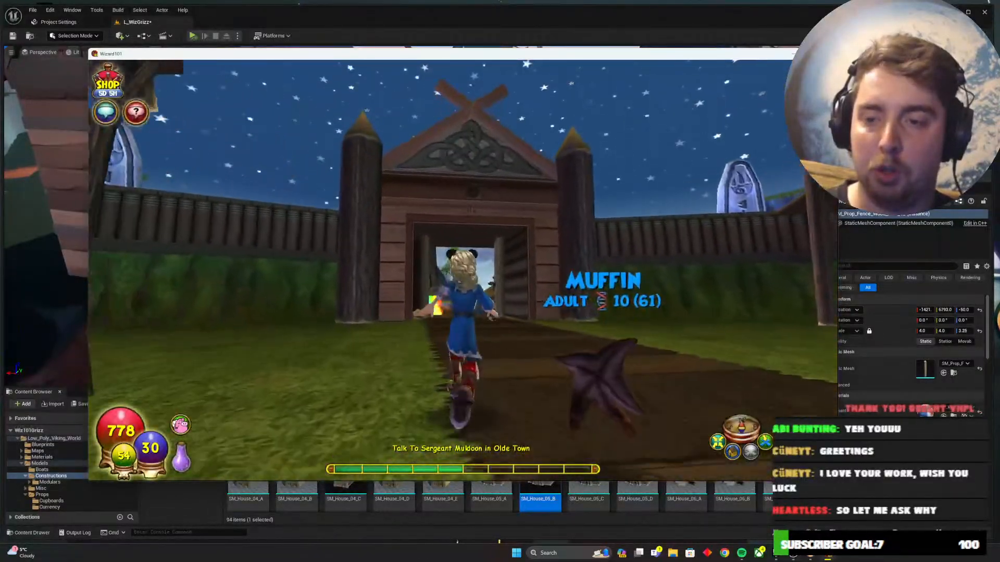
key(w)
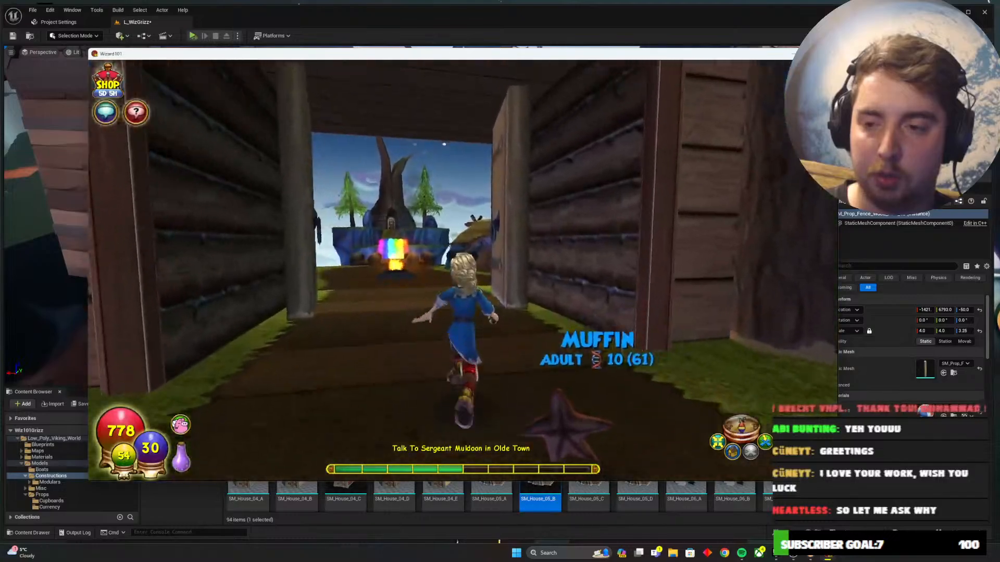
key(w)
key(a)
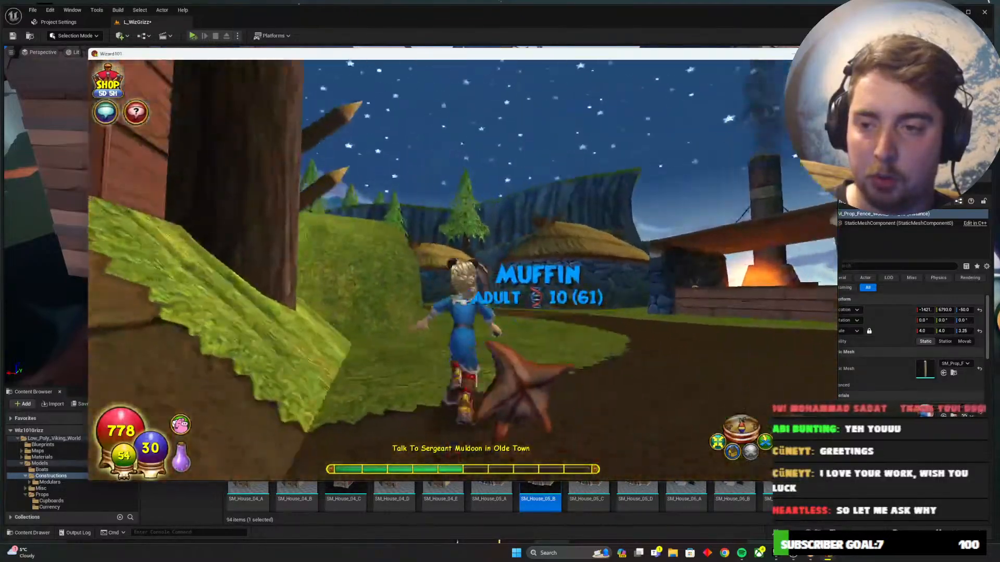
key(a)
key(s)
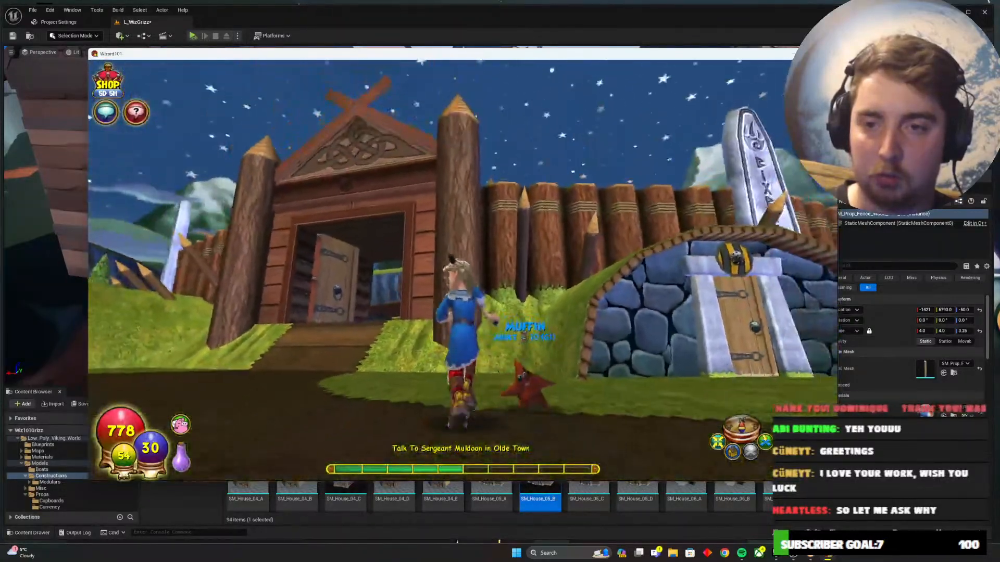
right_drag(474, 313, 625, 375)
key(w)
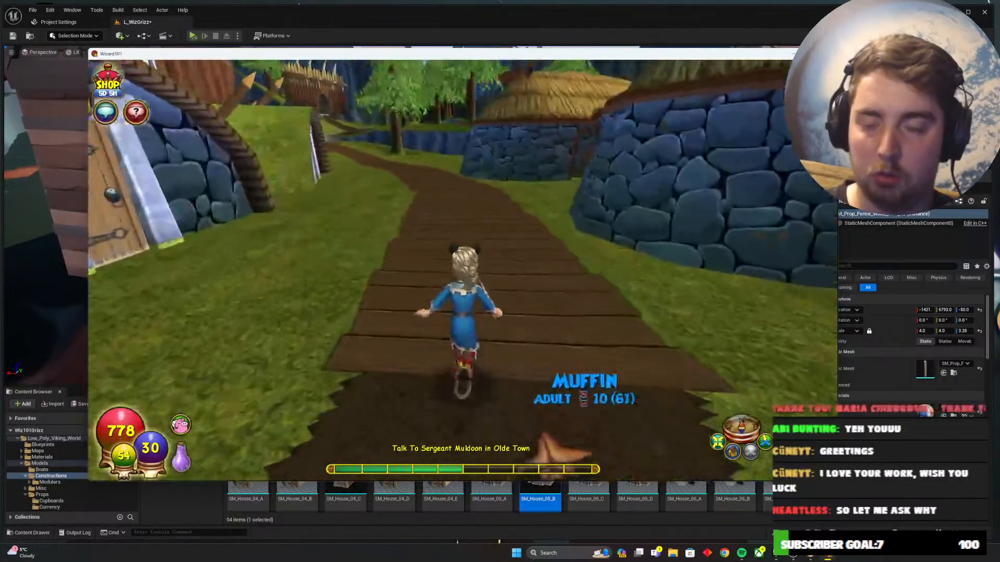
key(w)
key(a)
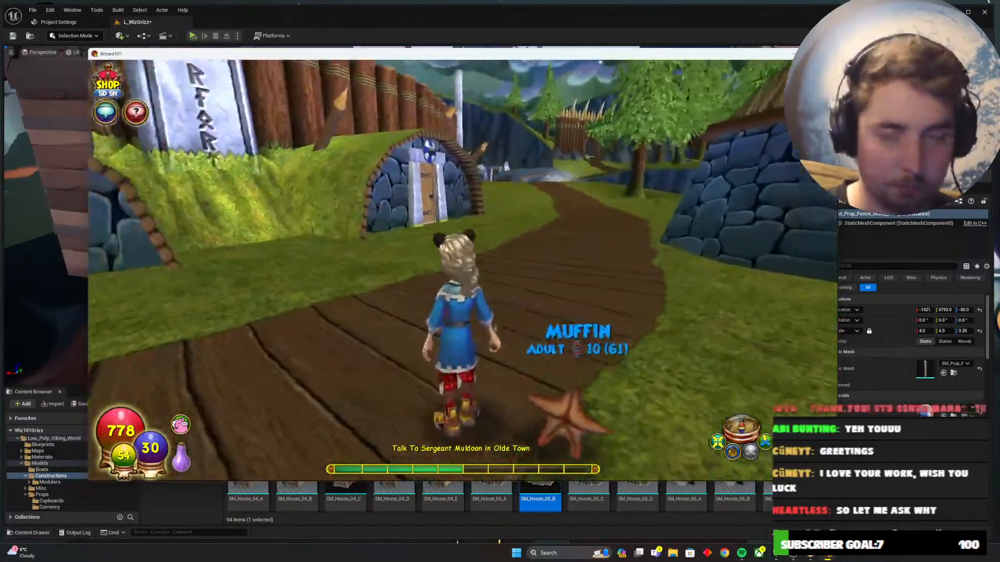
key(a)
key(alt+Tab)
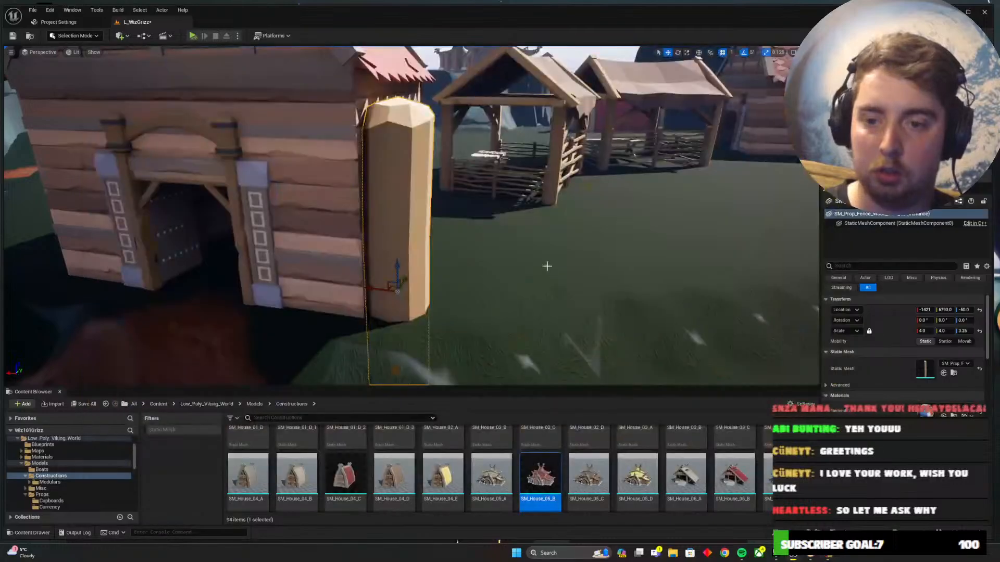
Bring one of the sharpened wooden posts from the round shield platform over to the entrance gatehouse
scroll(694, 481, down, 5)
scroll(562, 462, up, 9)
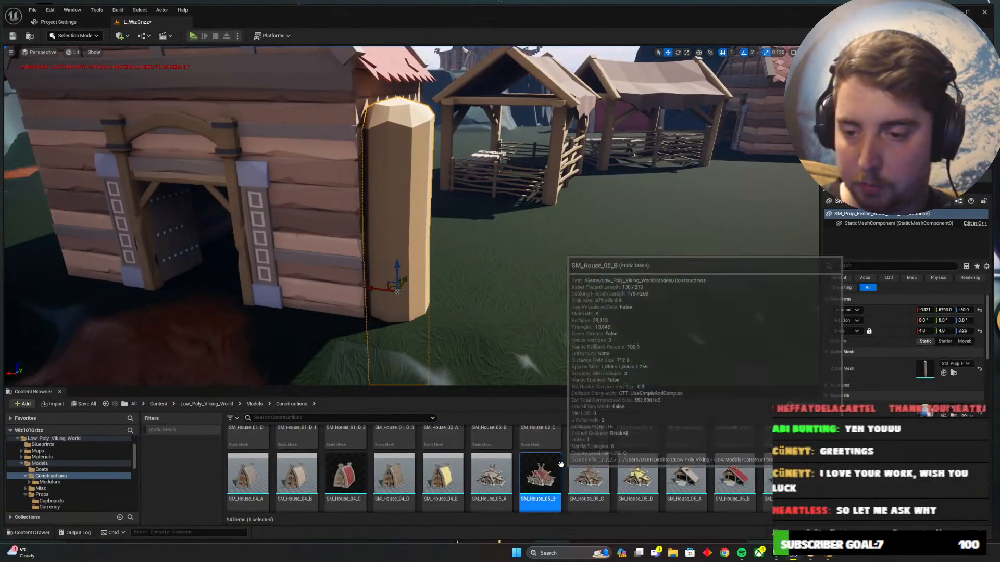
key(w)
right_drag(533, 306, 708, 328)
key(s)
click(508, 256)
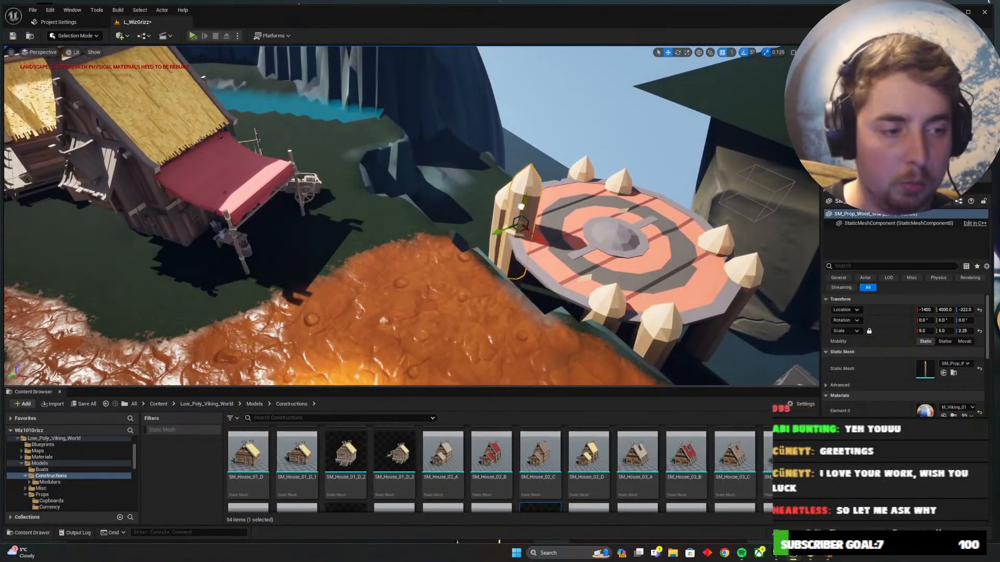
drag(533, 183, 125, 226)
right_drag(254, 245, 32, 234)
key(w)
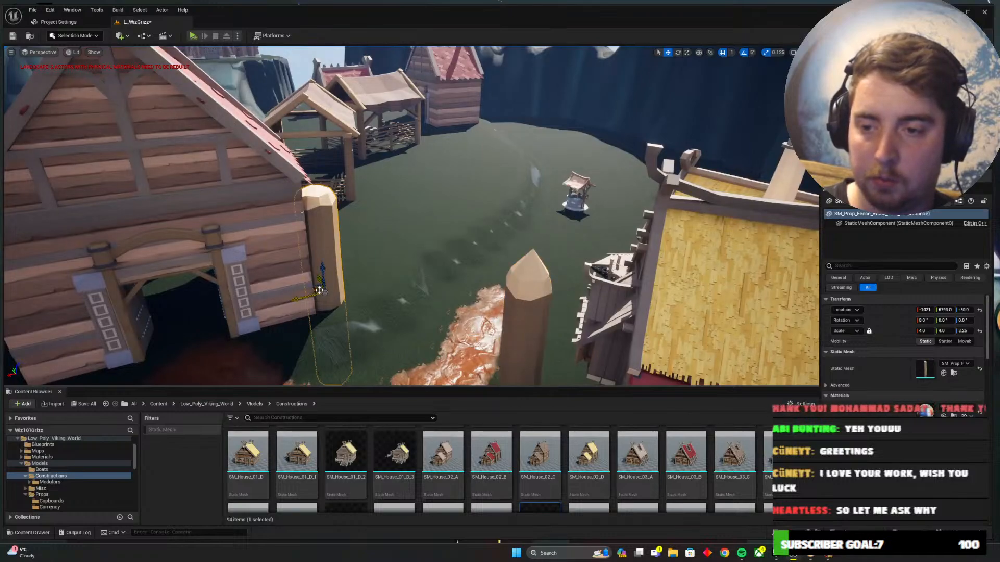
Shift the rounded fence post aside and stand the sharpened post at the gatehouse's front corner with its Z scale at 3.25
drag(335, 280, 382, 271)
click(527, 319)
key(s)
right_drag(527, 318, 548, 370)
drag(451, 221, 280, 176)
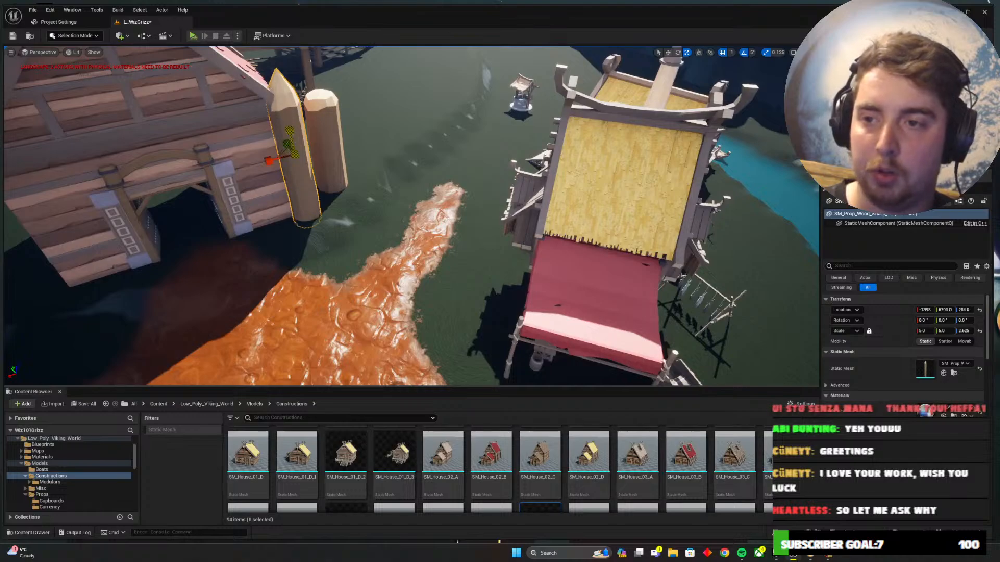
right_drag(499, 259, 499, 224)
key(w)
Check the Wizard101 gate and fit the sharpened post to the gatehouse's front corner at about X -1382, Y 6678, Z 284
key(alt+Tab)
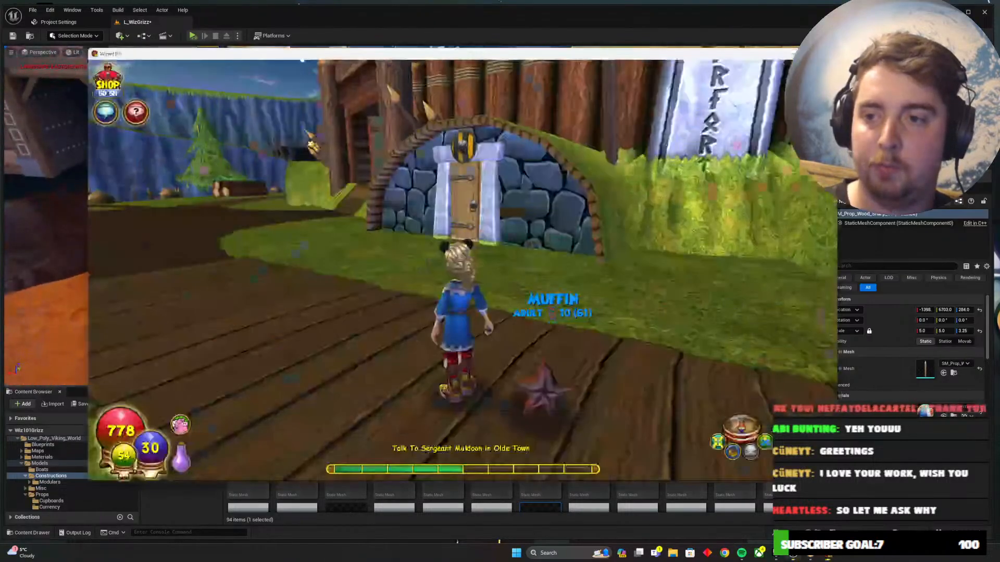
mouse_move(586, 253)
right_down()
mouse_move(581, 218)
mouse_move(588, 252)
right_up()
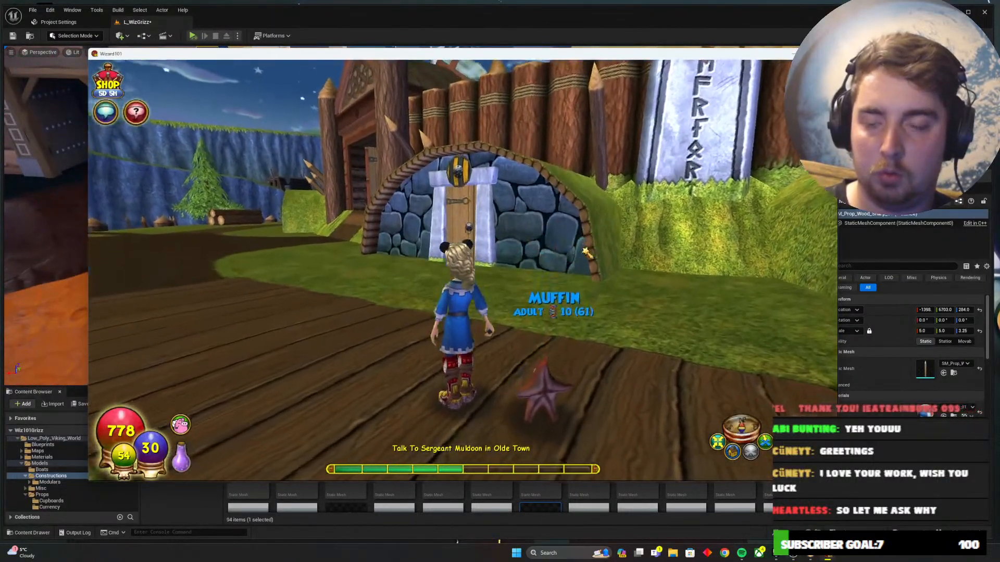
key(alt+Tab)
key(f)
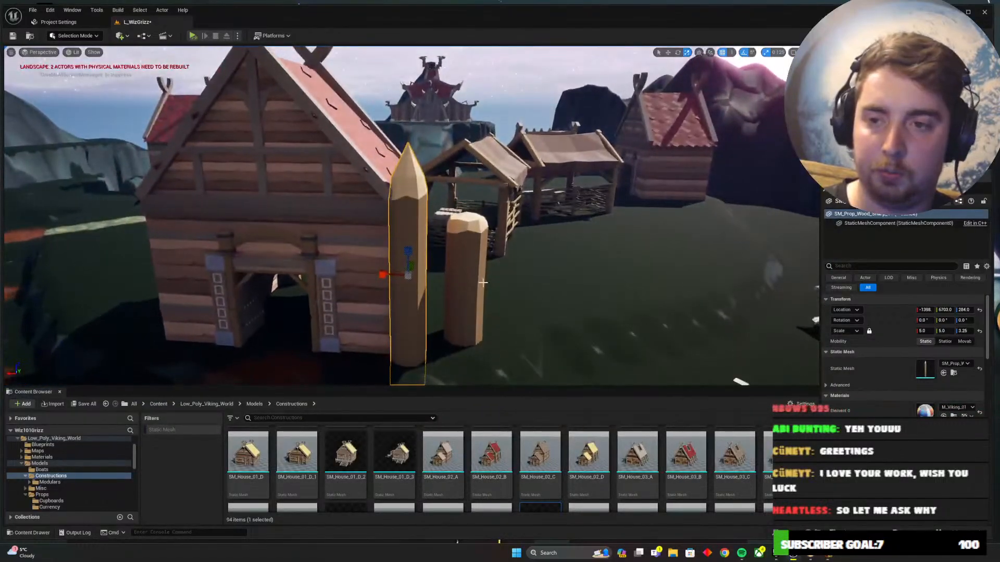
right_drag(515, 311, 495, 319)
key(w)
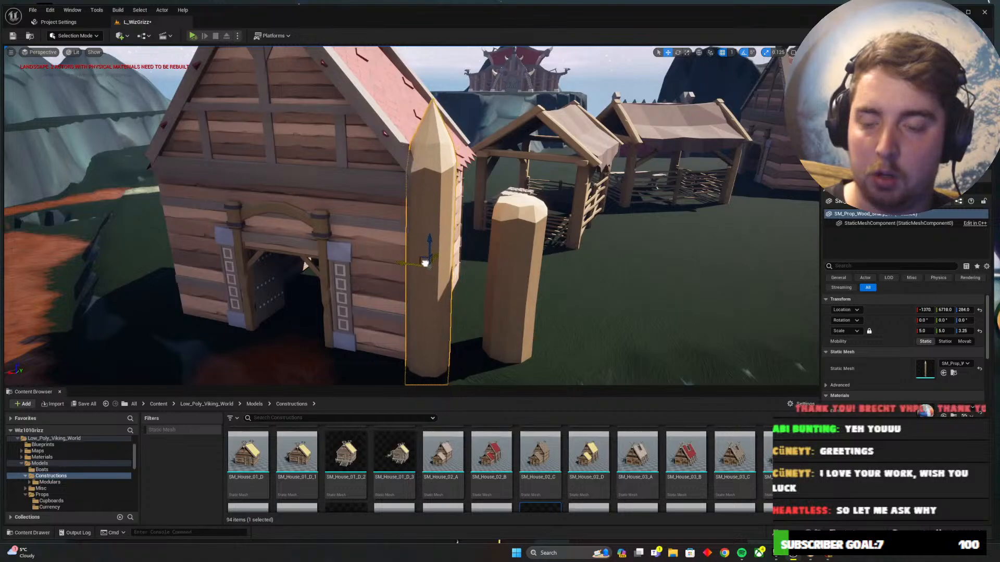
right_drag(425, 269, 300, 297)
key(d)
key(w)
key(s)
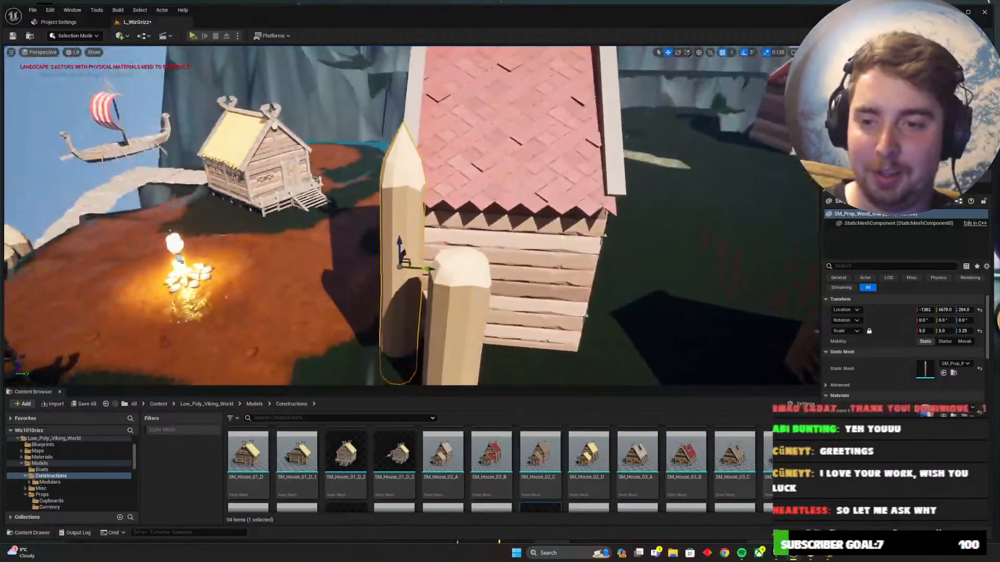
Duplicate the sharpened post along the gatehouse's side wall to the rear corner at about Y 7404
alt+drag(428, 268, 483, 271)
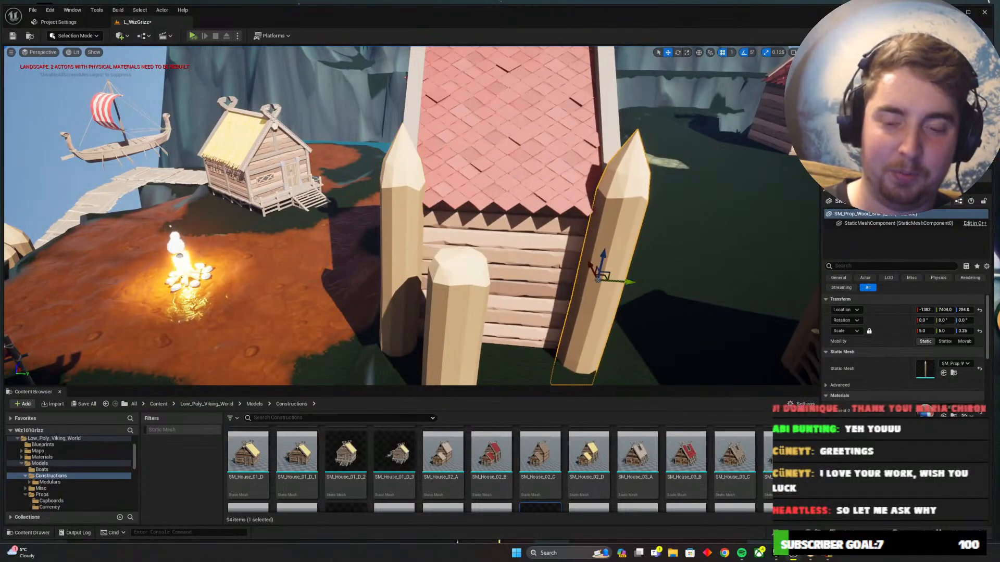
key(d)
right_drag(625, 282, 500, 308)
key(a)
key(d)
Duplicate both sharpened corner posts across to the opposite side of the gatehouse at about X -261
ctrl+click(269, 102)
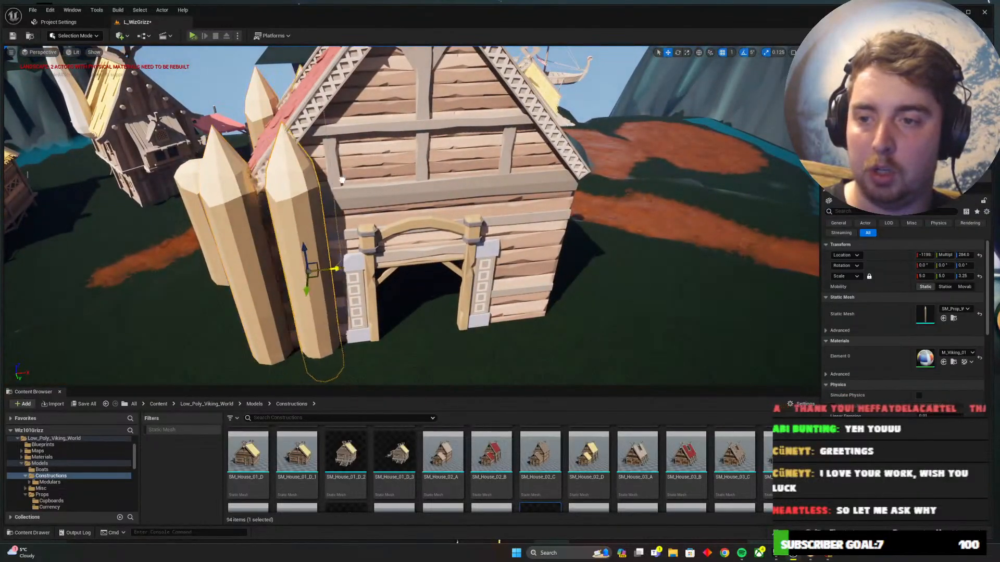
key(d)
right_drag(614, 175, 570, 193)
key(d)
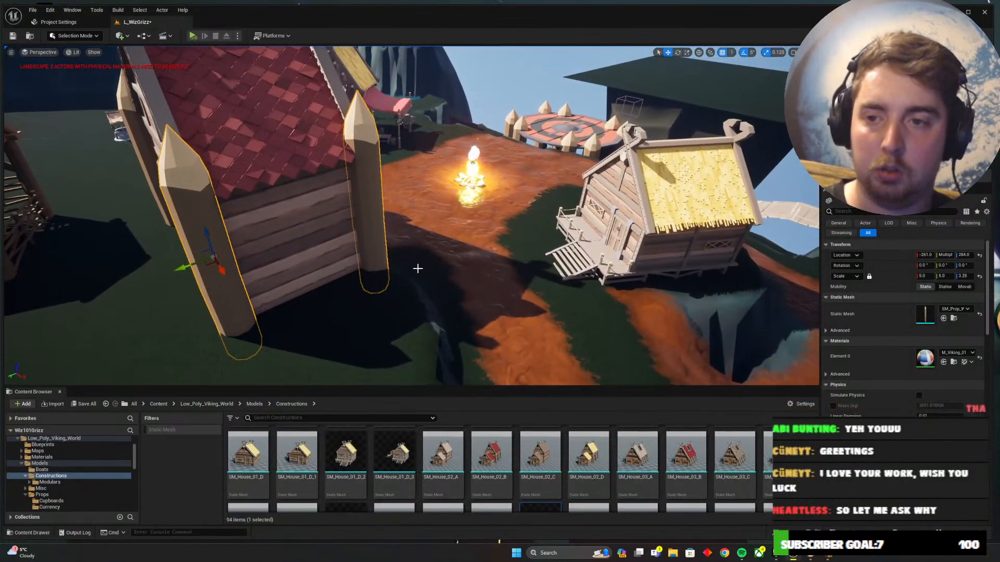
right_drag(469, 270, 404, 268)
key(d)
Deselect the sharpened posts, save the level, and view the gatehouse with all four corner posts
key(Escape)
key(d)
right_drag(504, 273, 372, 99)
key(d)
key(a)
key(d)
key(w)
key(d)
key(s)
key(w)
key(a)
key(w)
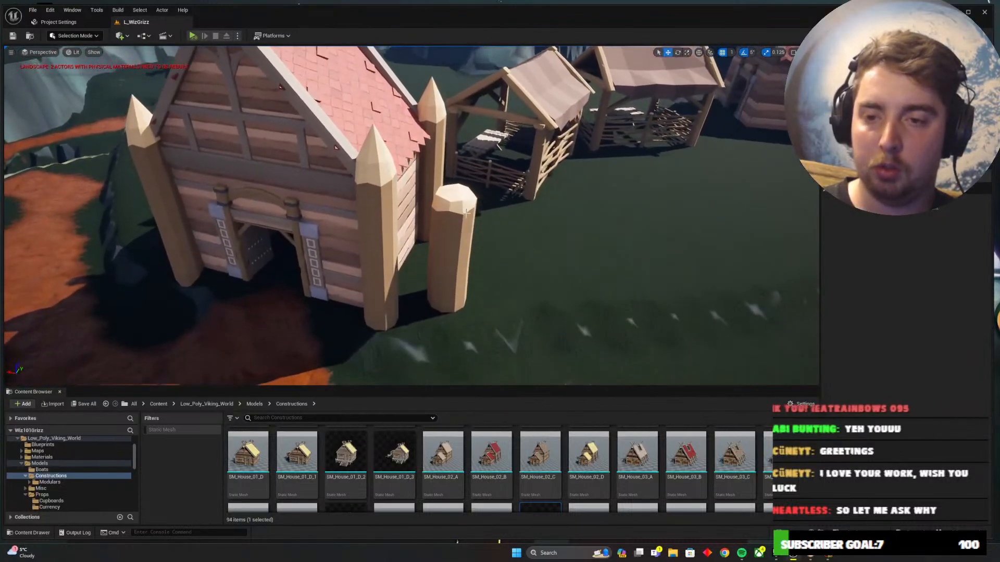
Place the rounded fence post against the gatehouse's front corner post at about X -1448, Y 6830, Z -50
drag(442, 286, 412, 300)
key(alt+Tab)
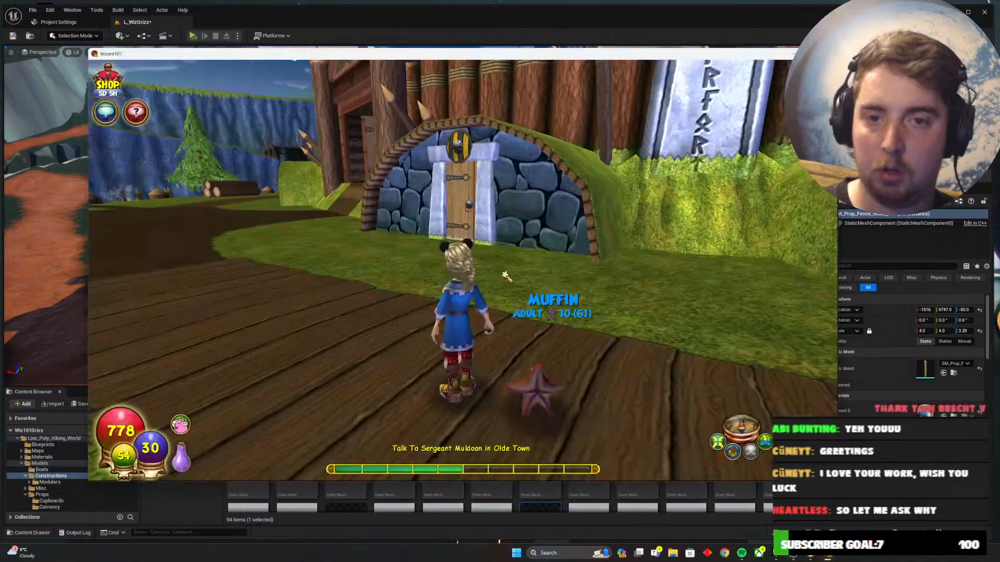
key(alt+Tab)
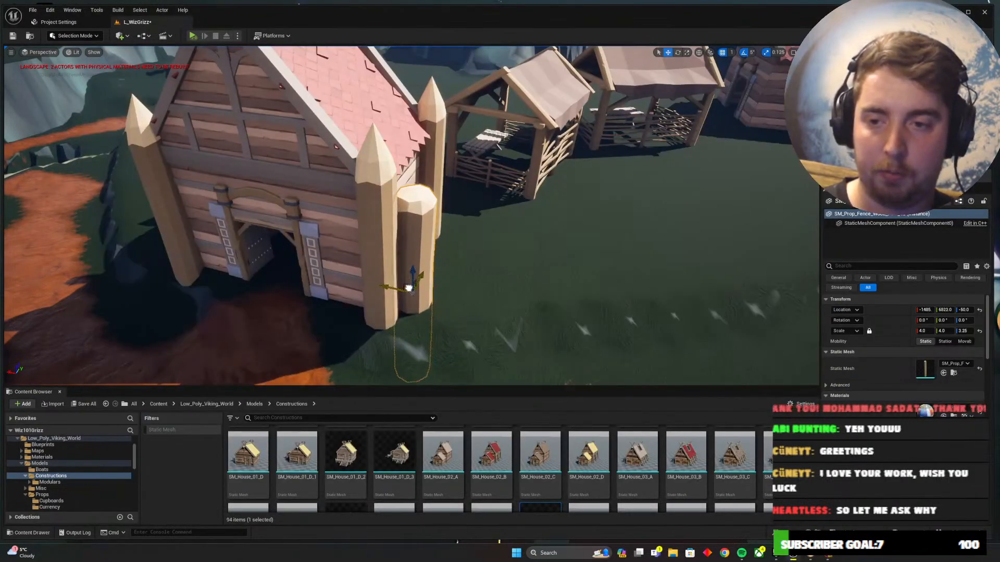
right_drag(409, 288, 362, 338)
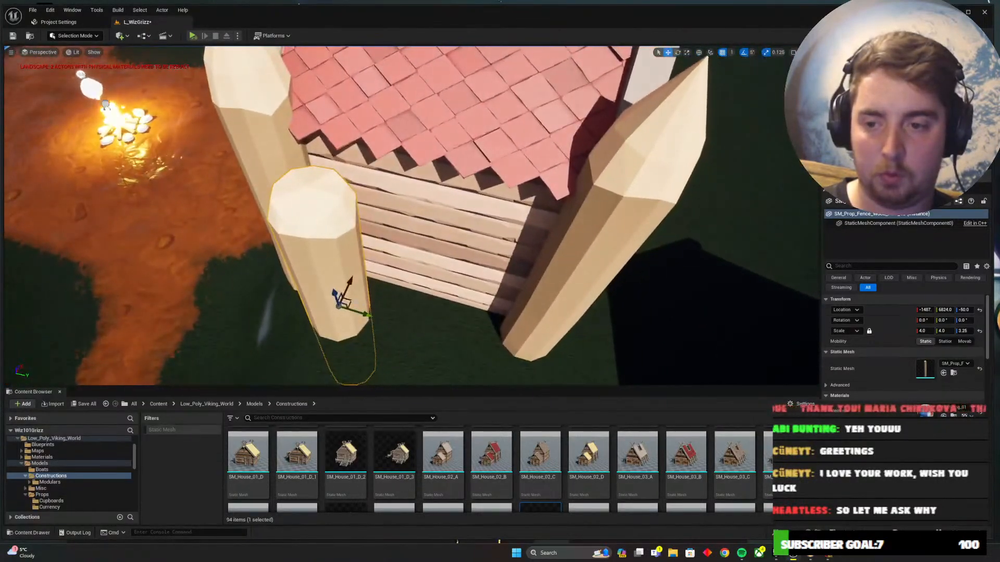
drag(353, 293, 360, 287)
right_drag(358, 290, 390, 281)
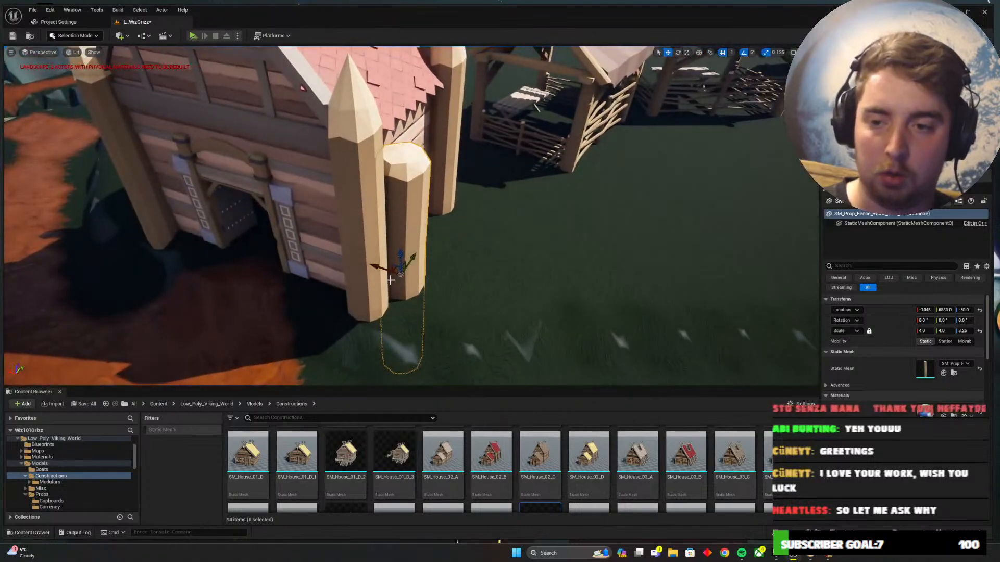
Duplicate the rounded post twice outward from the gatehouse to about X -1630 and X -1803, comparing the row with Wizard101's log palisade
drag(396, 270, 436, 273)
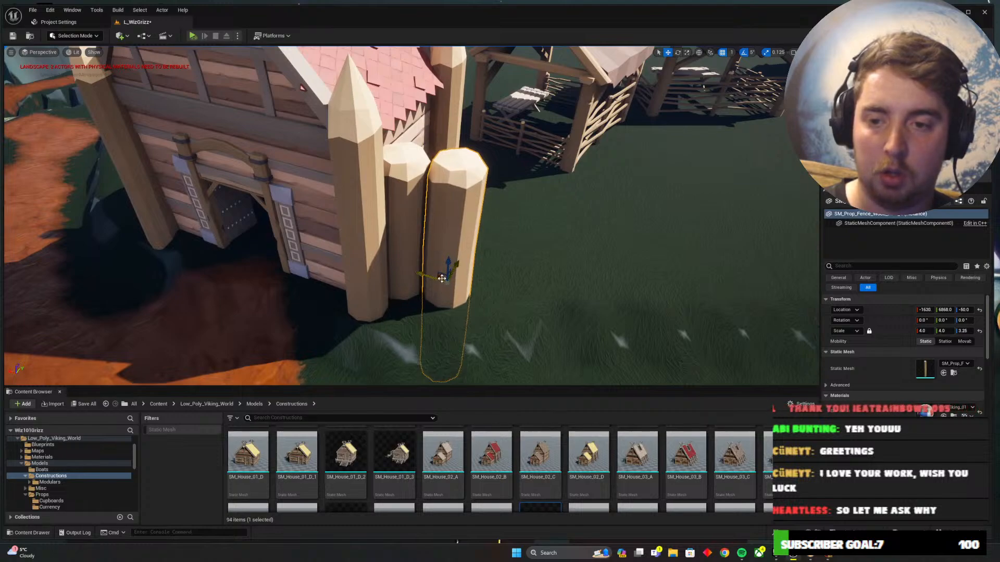
drag(443, 277, 493, 276)
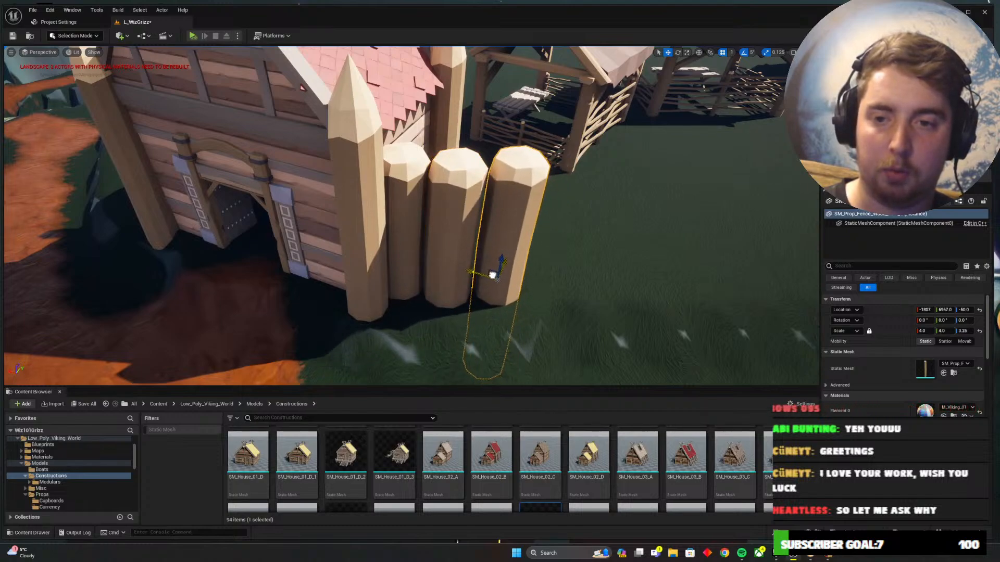
key(alt+Tab)
right_drag(504, 299, 560, 294)
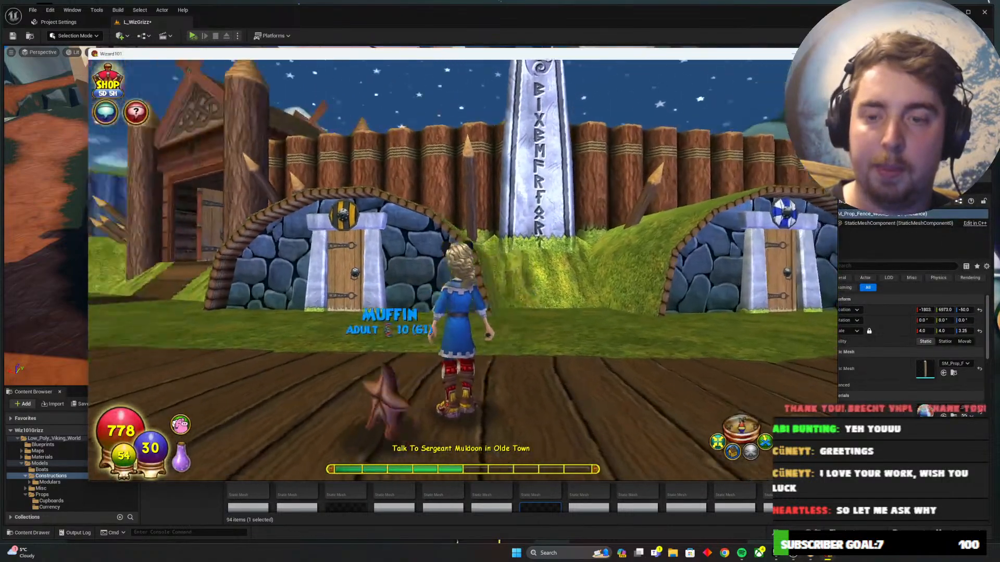
key(alt+Tab)
right_drag(485, 296, 526, 278)
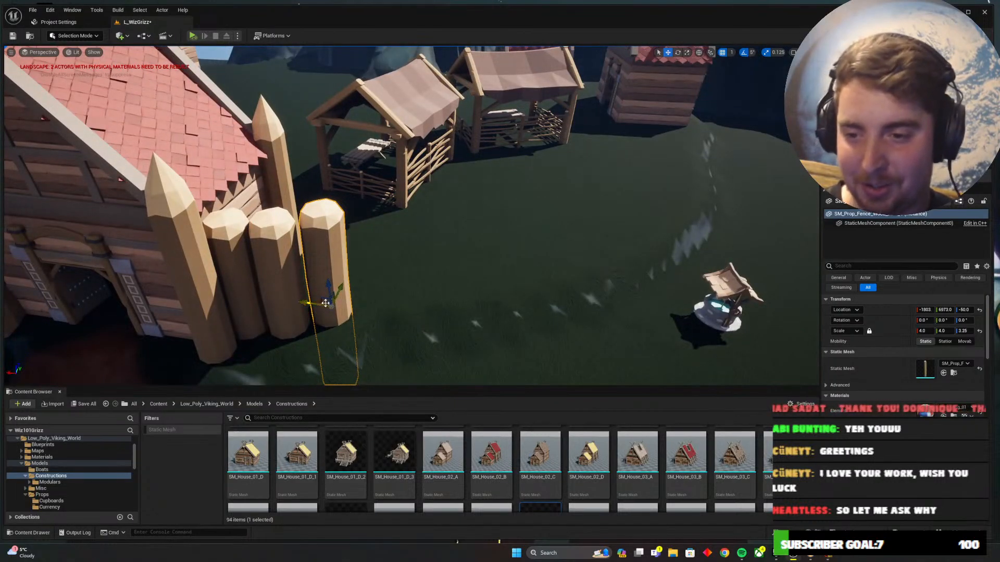
Add a fourth rounded post to the palisade row and set it at about X -1969, Y 7068
drag(326, 302, 364, 294)
key(w)
right_drag(366, 294, 453, 266)
click(452, 266)
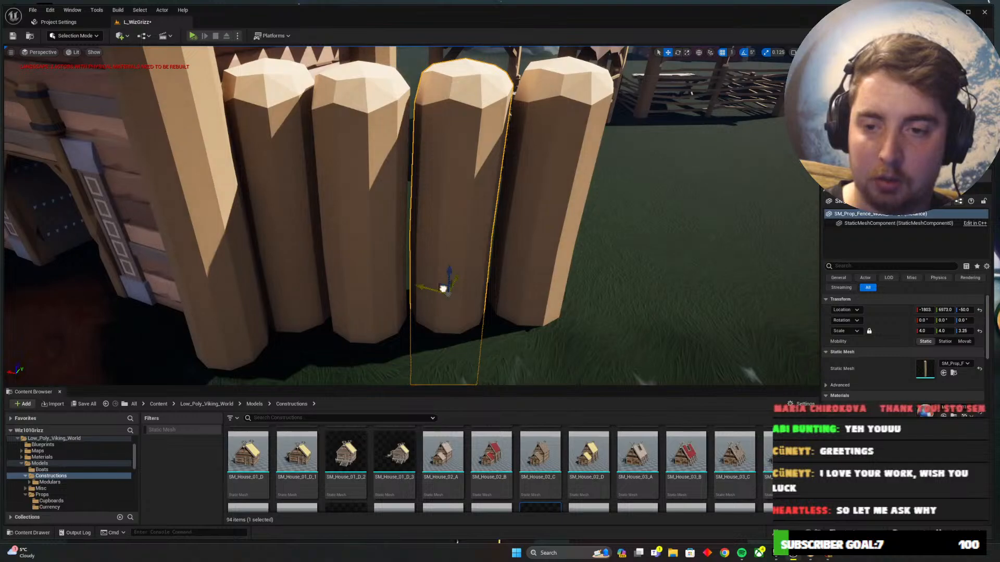
drag(440, 292, 517, 283)
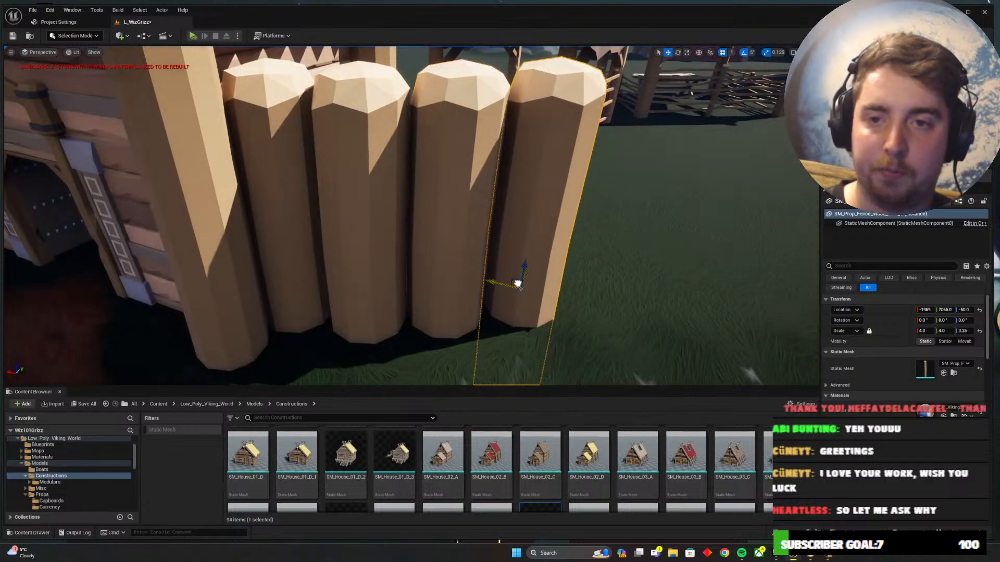
key(s)
mouse_move(517, 284)
right_down()
mouse_move(518, 260)
mouse_move(466, 256)
mouse_move(495, 294)
mouse_move(489, 304)
mouse_move(516, 279)
right_up()
Compare with Wizard101's palisade and nudge the third rounded post to about X -1800, Y 6957
key(alt+Tab)
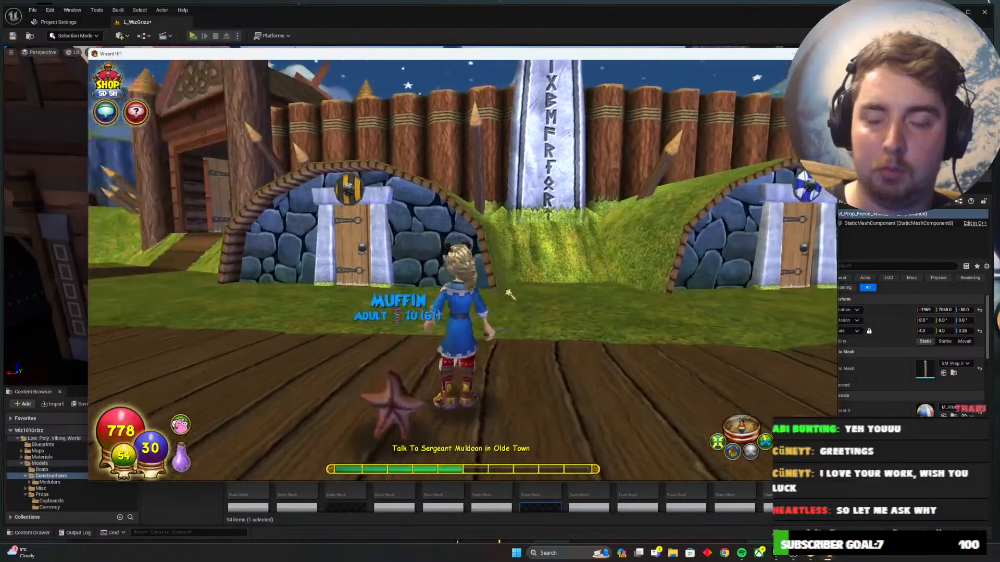
key(alt+Tab)
right_drag(471, 317, 484, 344)
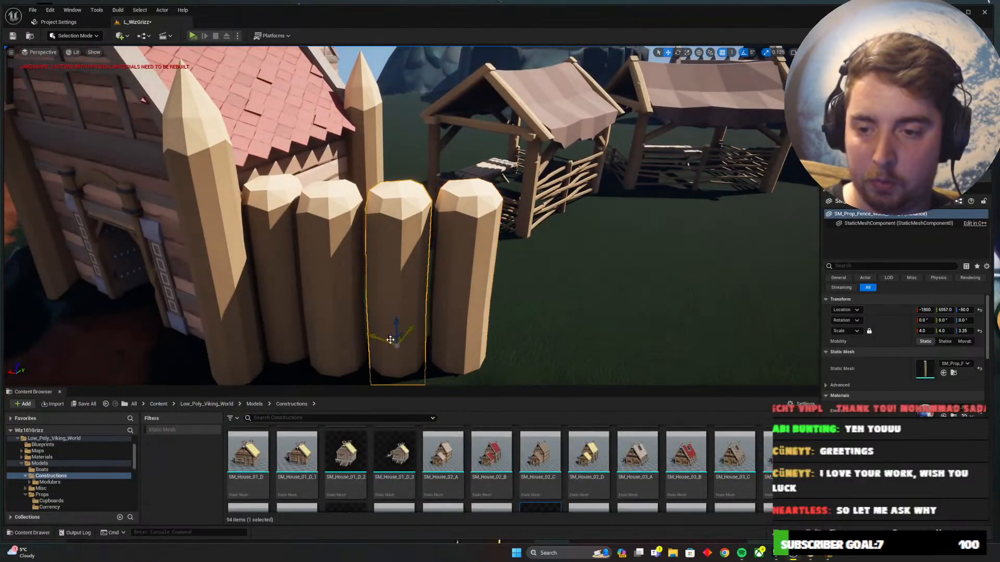
drag(392, 340, 390, 341)
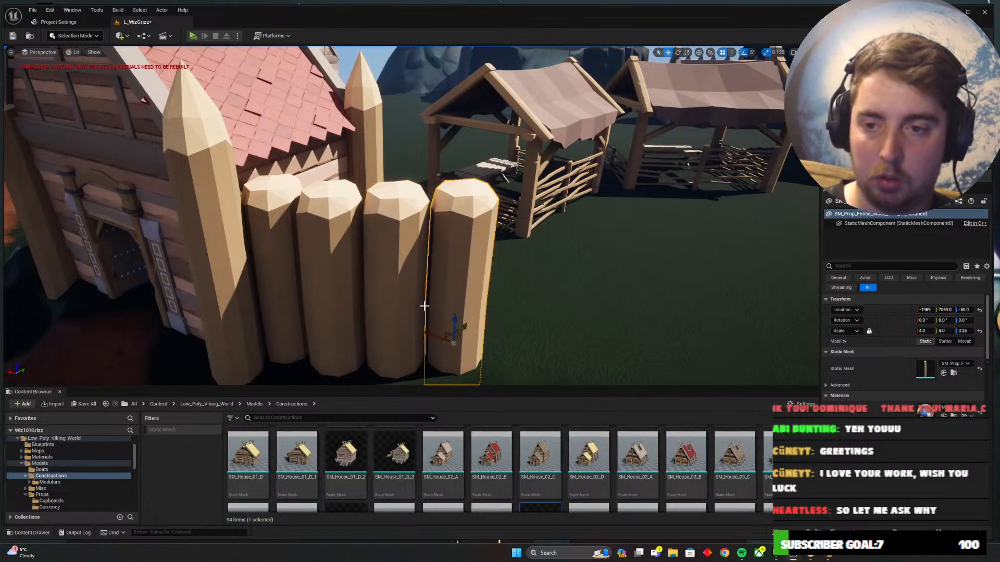
Duplicate the three outer rounded posts onto the end of the palisade, tighten them against the row, and select the last post
ctrl+click(396, 297)
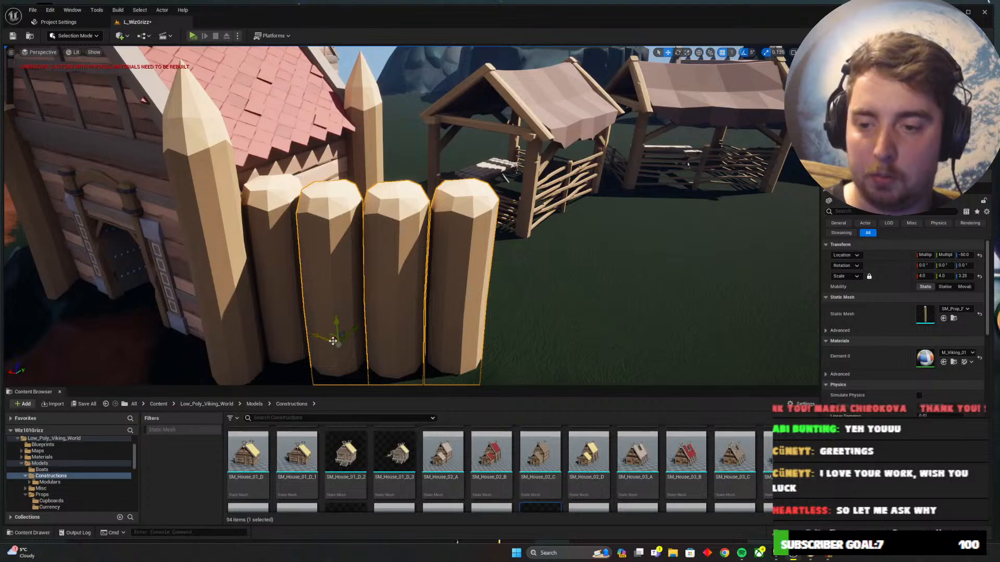
alt+drag(334, 340, 614, 331)
right_drag(614, 330, 638, 358)
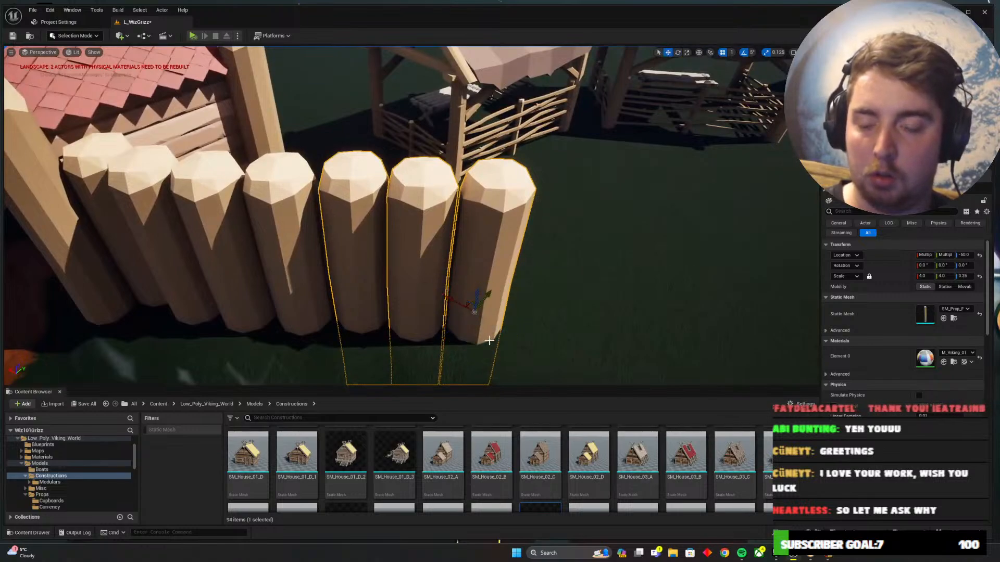
mouse_move(471, 306)
mouse_down()
mouse_move(469, 296)
mouse_move(464, 305)
mouse_up()
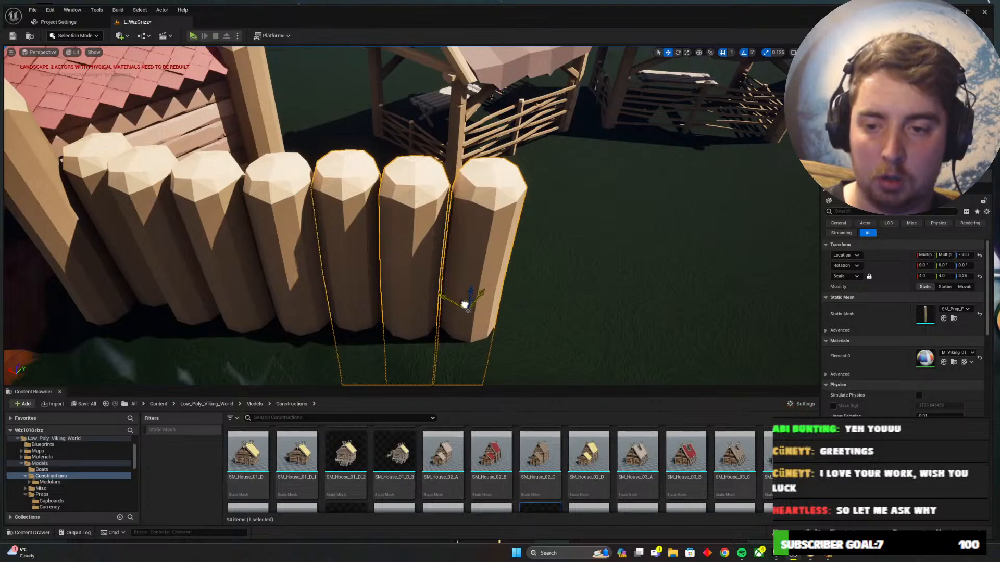
click(464, 305)
right_drag(506, 310, 492, 326)
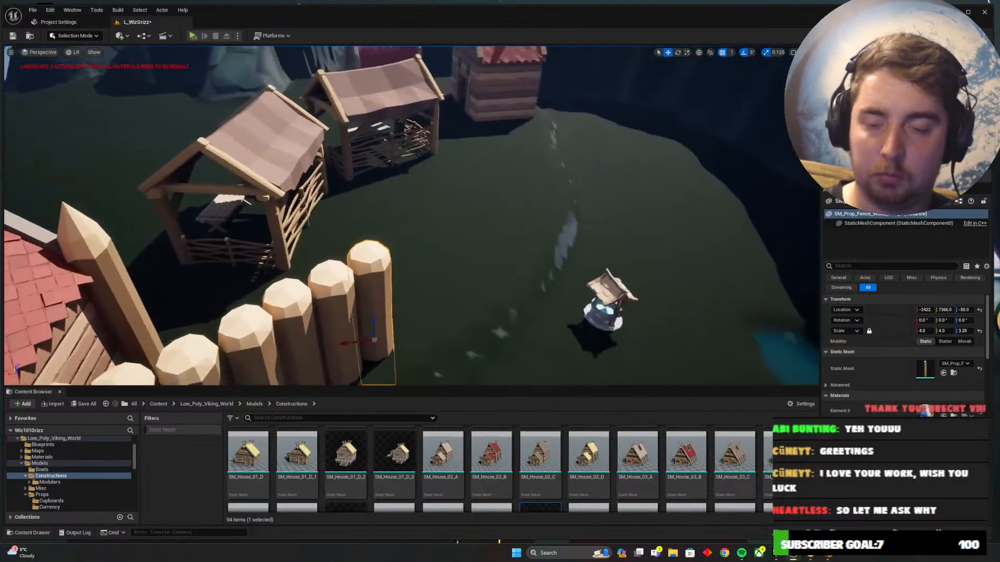
Duplicate the end post of the wooden fence and place the copy beside it to extend the palisade
scroll(374, 340, down, 2)
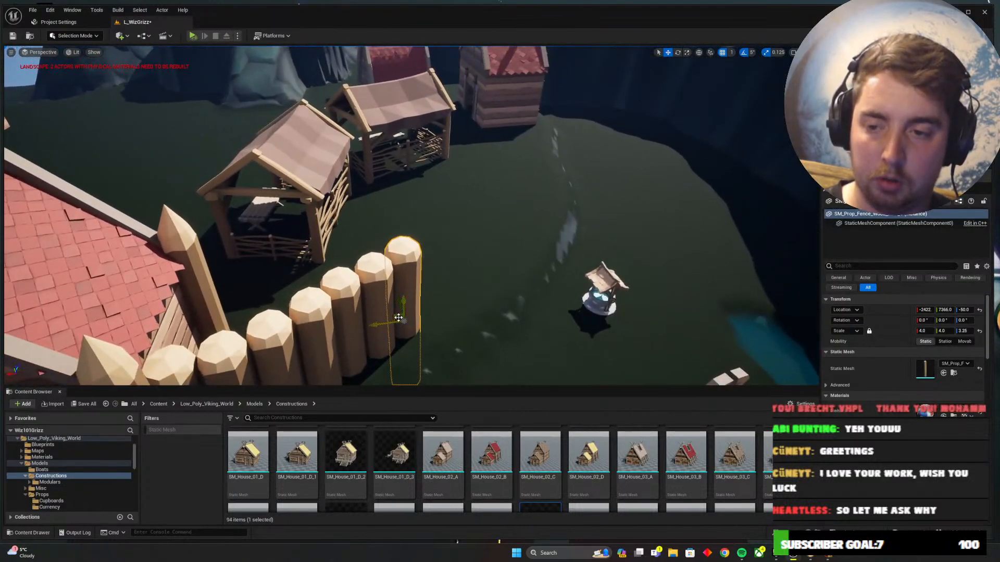
right_drag(398, 317, 425, 352)
alt+drag(469, 350, 452, 326)
right_drag(452, 326, 411, 281)
Duplicate the last three fence posts as a group, place them at the fence's end and rotate them to -15° about Z
ctrl+alt+drag(412, 282, 578, 323)
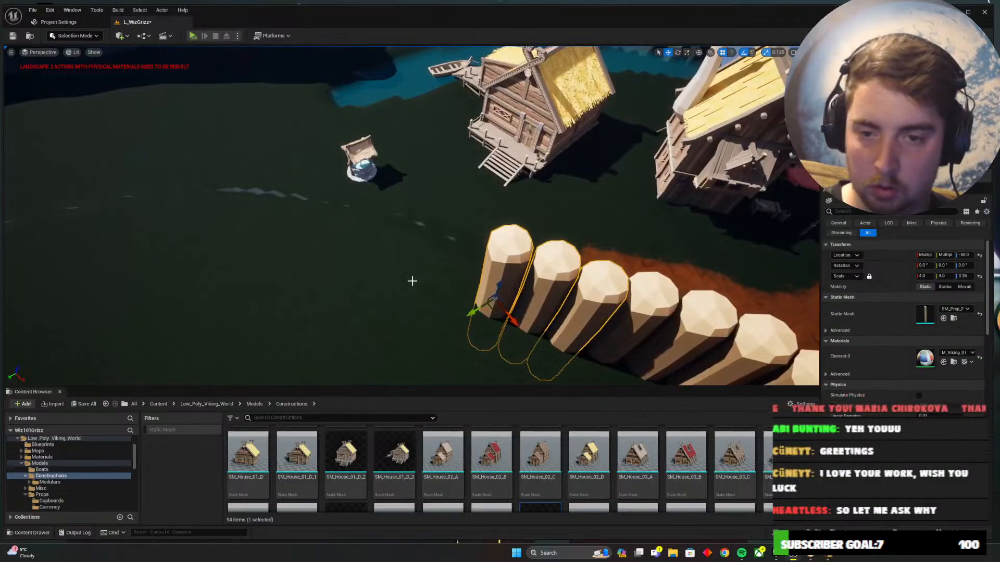
right_drag(412, 281, 418, 288)
alt+drag(513, 292, 338, 253)
key(e)
key(w)
key(w)
right_drag(339, 253, 300, 229)
key(s)
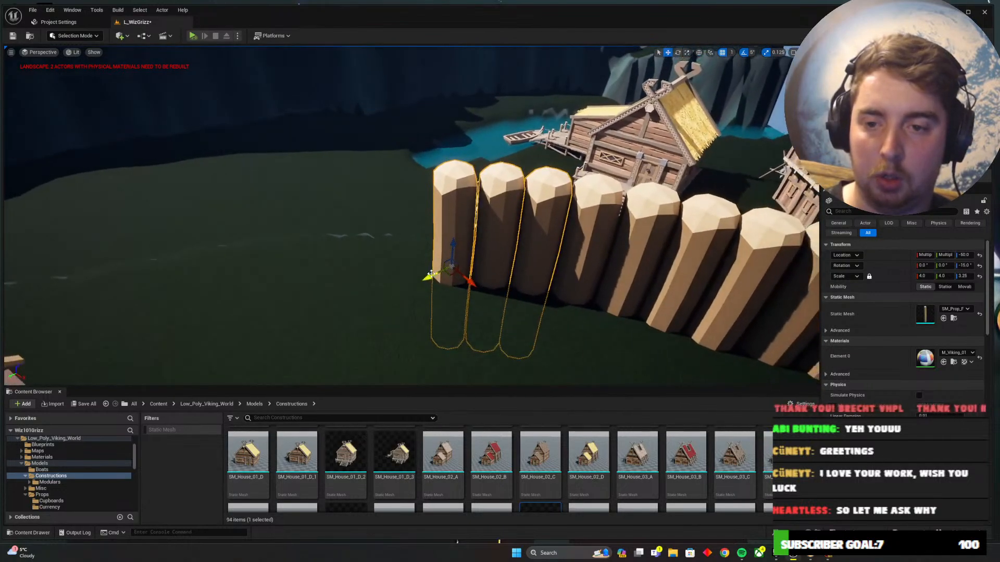
Extend the curved fence with further copies of the three-post group, rotated to -30° about Z
drag(451, 275, 210, 275)
key(e)
key(e)
key(w)
right_drag(211, 275, 133, 273)
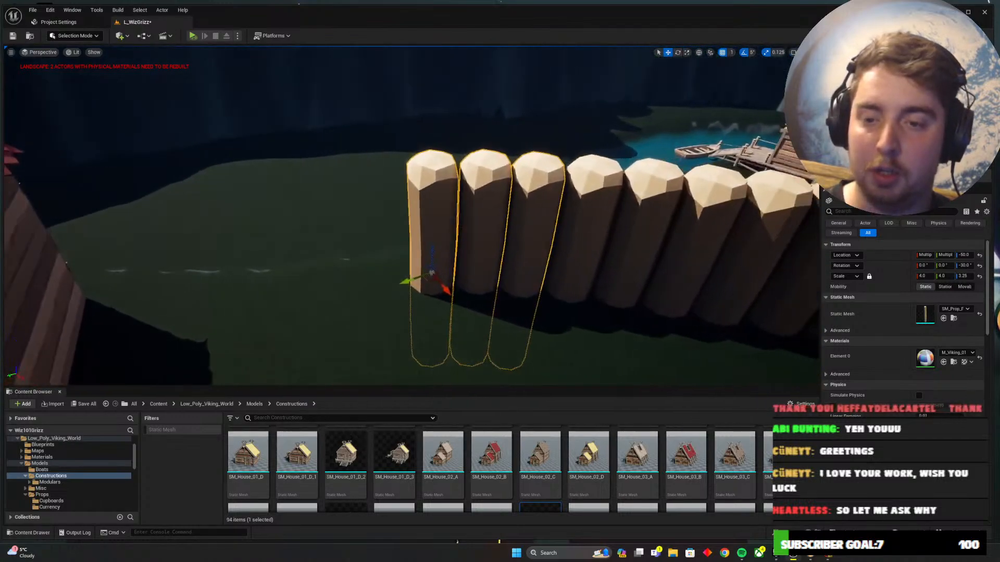
mouse_move(433, 268)
right_down()
mouse_move(424, 277)
mouse_move(433, 269)
right_up()
Continue the fence toward the far red-roofed house with copied three-post groups turned to -40° about Z, aligned with the previous posts
drag(450, 253, 222, 238)
key(e)
key(w)
key(w)
right_drag(222, 238, 334, 257)
drag(300, 246, 303, 248)
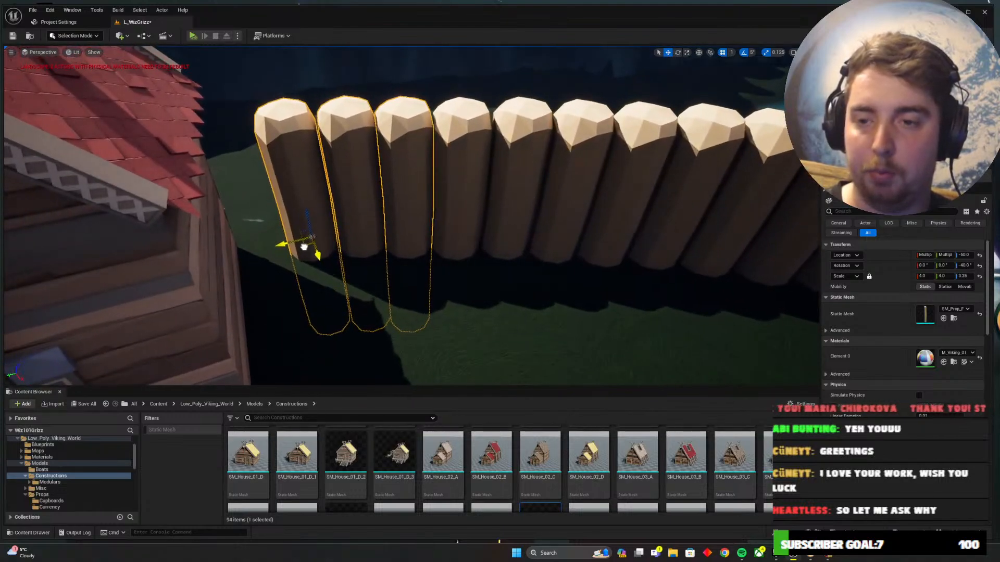
Duplicate the four pointed corner posts of the red-roofed house where the fence starts and move the copies toward the house at its far end
key(d)
right_drag(304, 247, 271, 249)
click(324, 182)
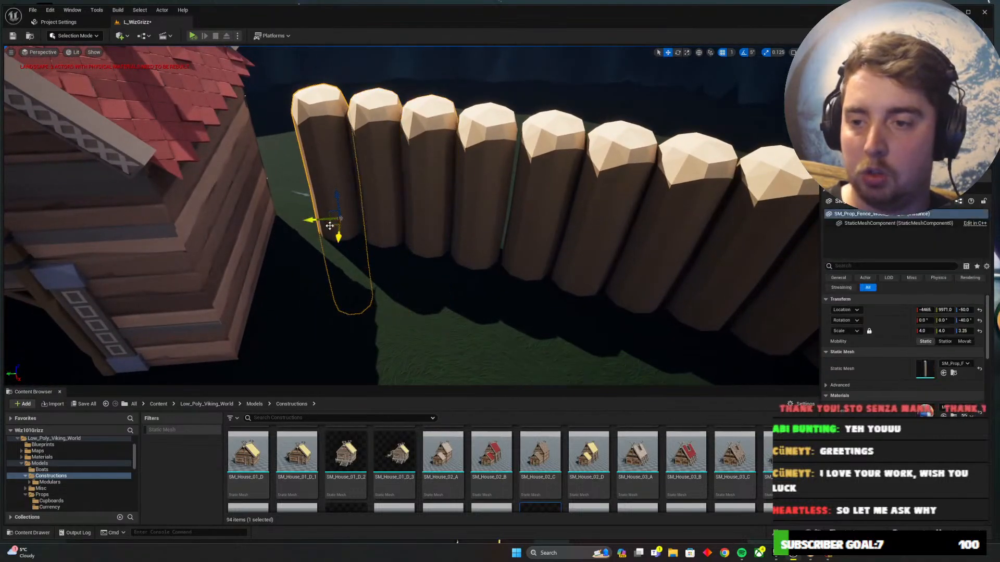
right_drag(358, 230, 237, 229)
click(316, 249)
key(w)
right_drag(384, 227, 324, 244)
ctrl+click(323, 244)
right_drag(484, 203, 427, 208)
click(427, 208)
ctrl+click(336, 178)
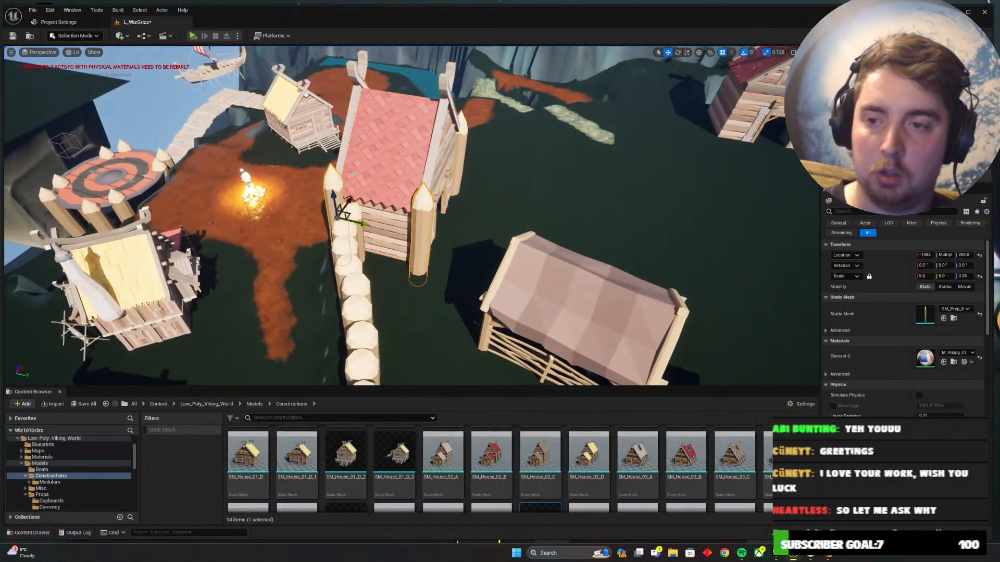
right_drag(468, 136, 490, 122)
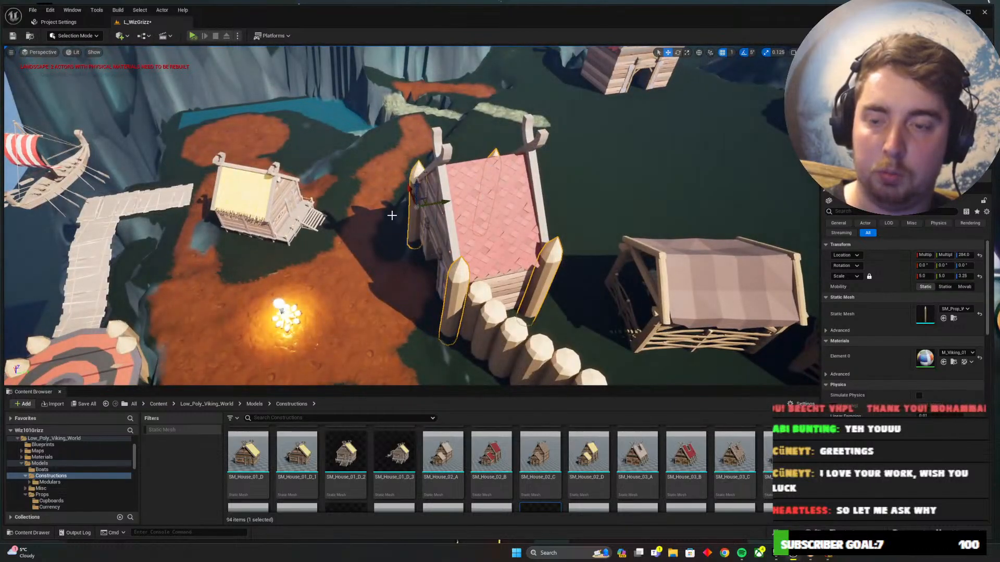
right_drag(392, 216, 428, 223)
alt+drag(369, 181, 740, 232)
right_drag(740, 232, 809, 222)
right_drag(379, 241, 395, 242)
Rotate the four duplicated pointed posts about Z to roughly -90°
key(e)
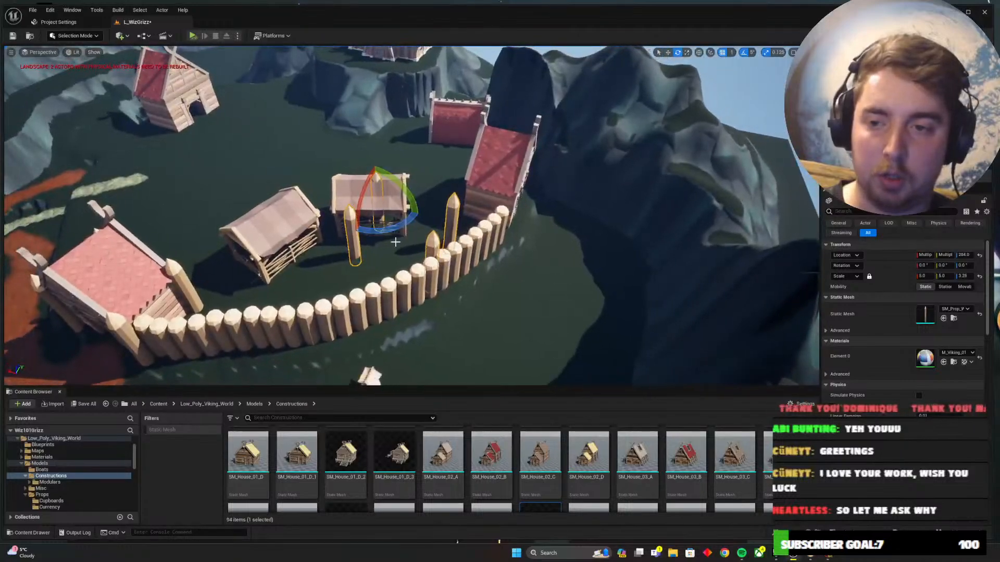
drag(385, 223, 451, 199)
key(w)
key(w)
Position the four pointed posts around the corners of the red-roofed house at the fence's far end
right_drag(460, 193, 476, 288)
key(d)
key(a)
key(s)
key(a)
key(w)
drag(530, 315, 555, 316)
key(a)
right_drag(486, 304, 514, 279)
key(s)
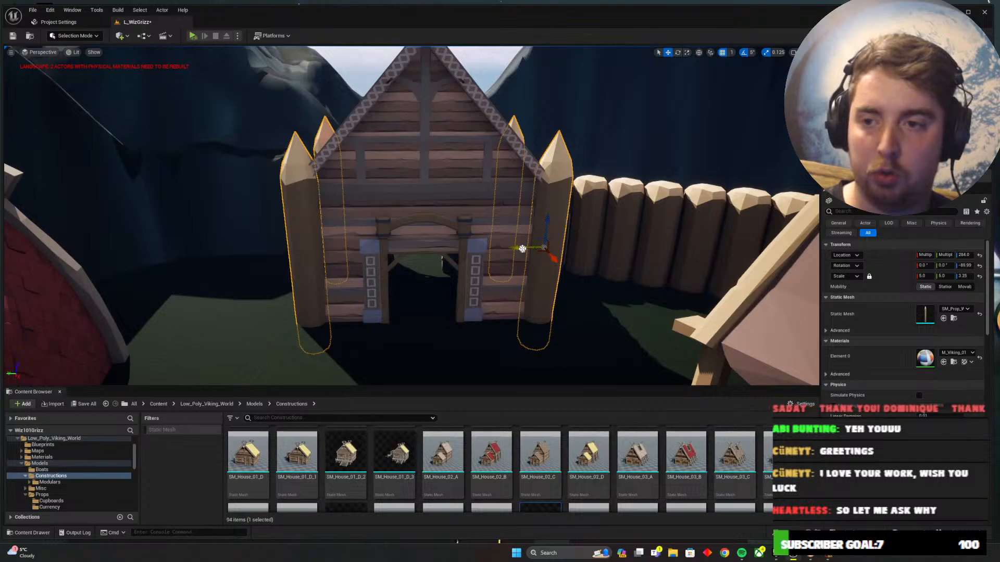
Nudge the two pointed posts on one gabled front of the far house individually so they flank its corners
key(Escape)
key(w)
right_drag(460, 275, 484, 333)
click(482, 302)
key(s)
drag(450, 245, 459, 250)
click(170, 244)
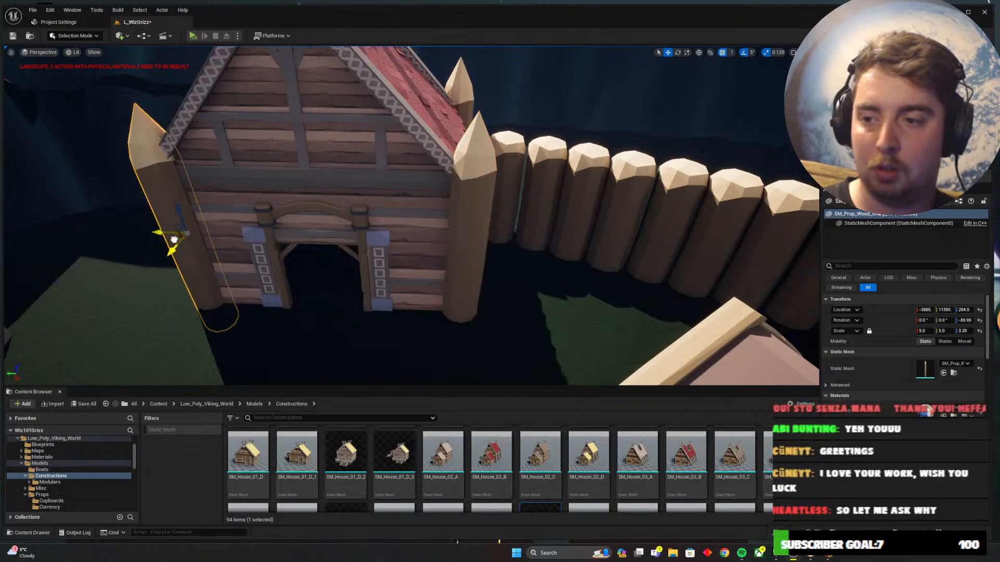
drag(173, 239, 165, 240)
key(Escape)
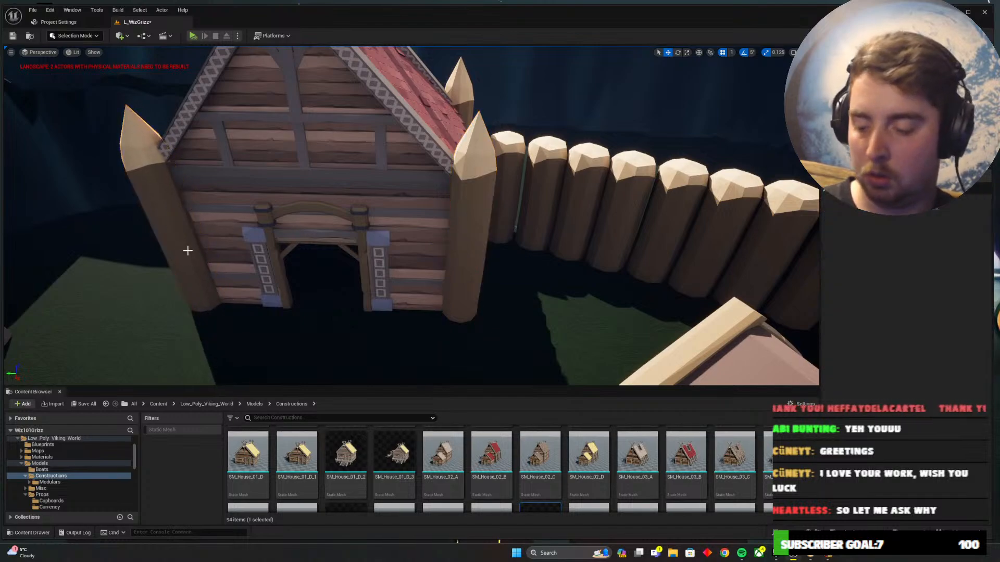
Adjust the two pointed posts on the far house's opposite gabled front, moving the one away from the fence outward
right_drag(303, 246, 301, 246)
click(301, 246)
drag(347, 279, 341, 278)
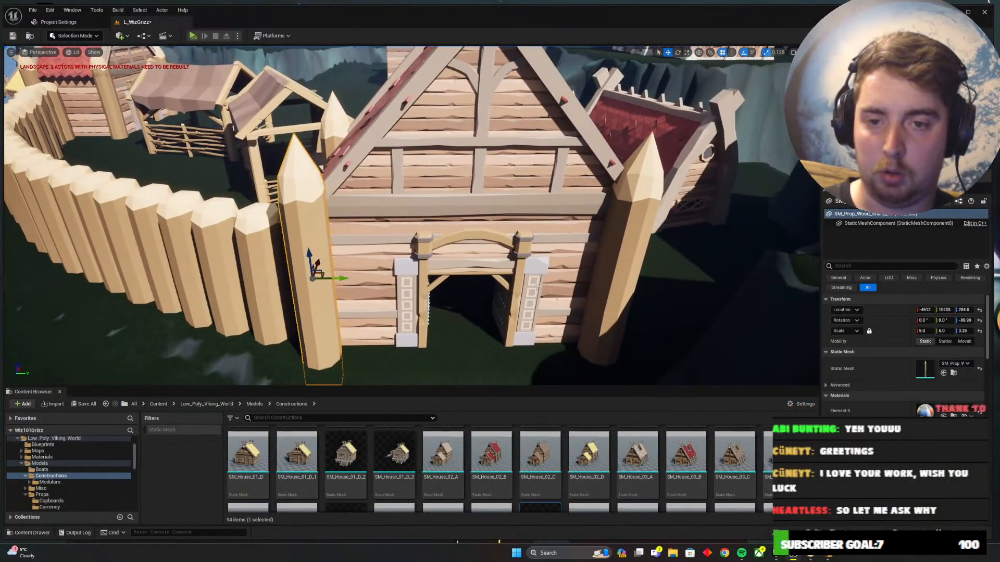
drag(599, 282, 659, 276)
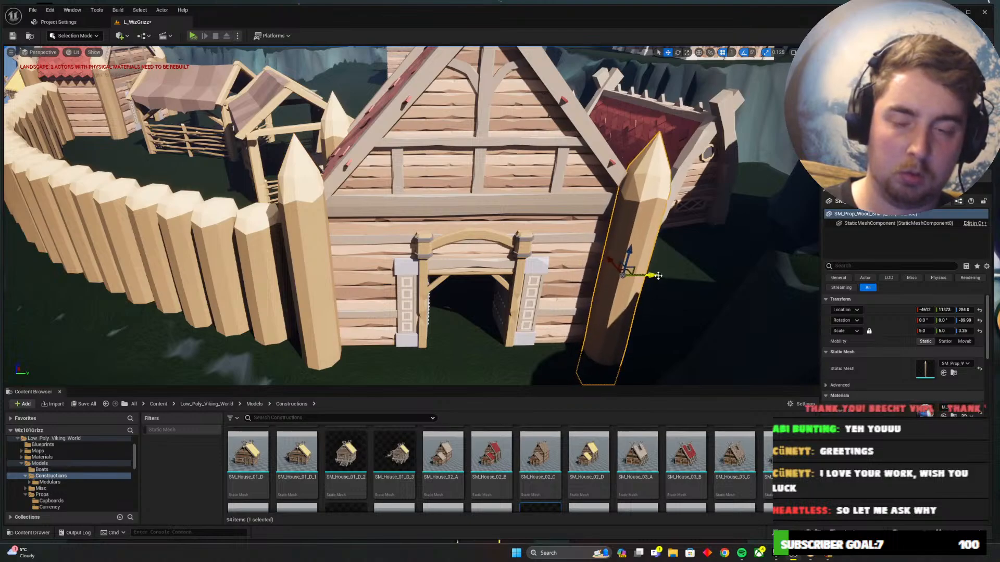
key(Escape)
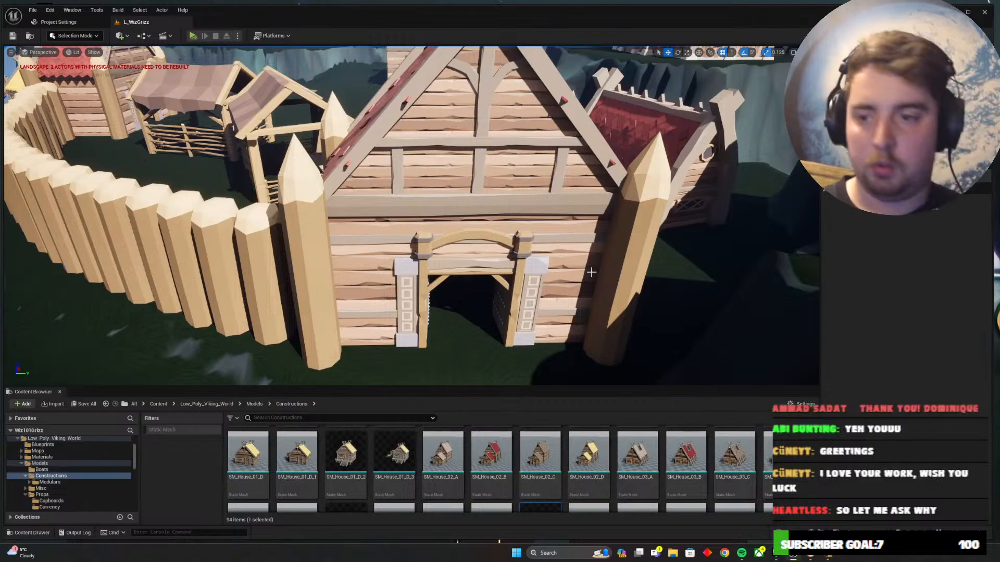
Duplicate the last fence post into the gap beside the far house so the palisade meets its wall
right_drag(603, 260, 603, 259)
click(445, 276)
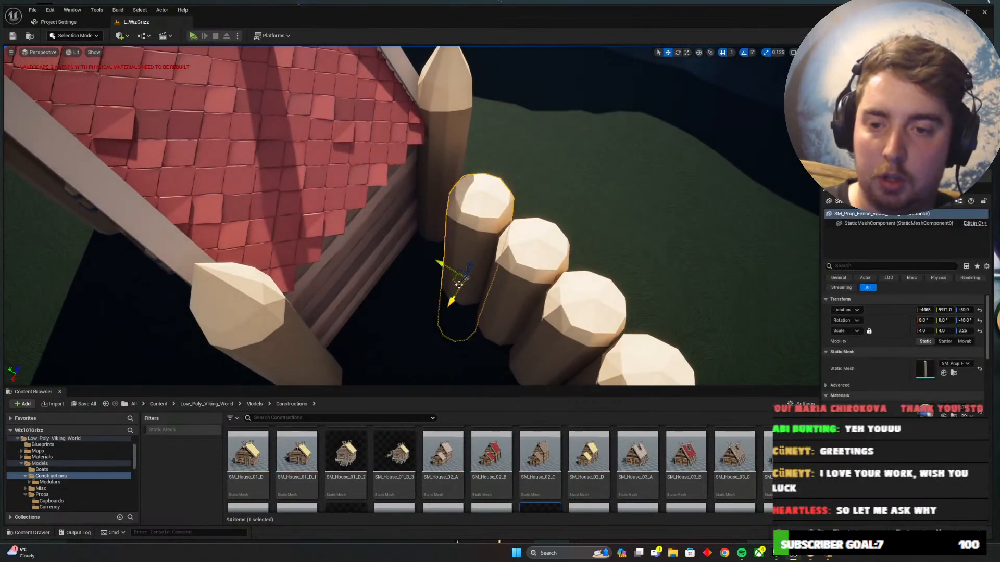
drag(445, 276, 412, 259)
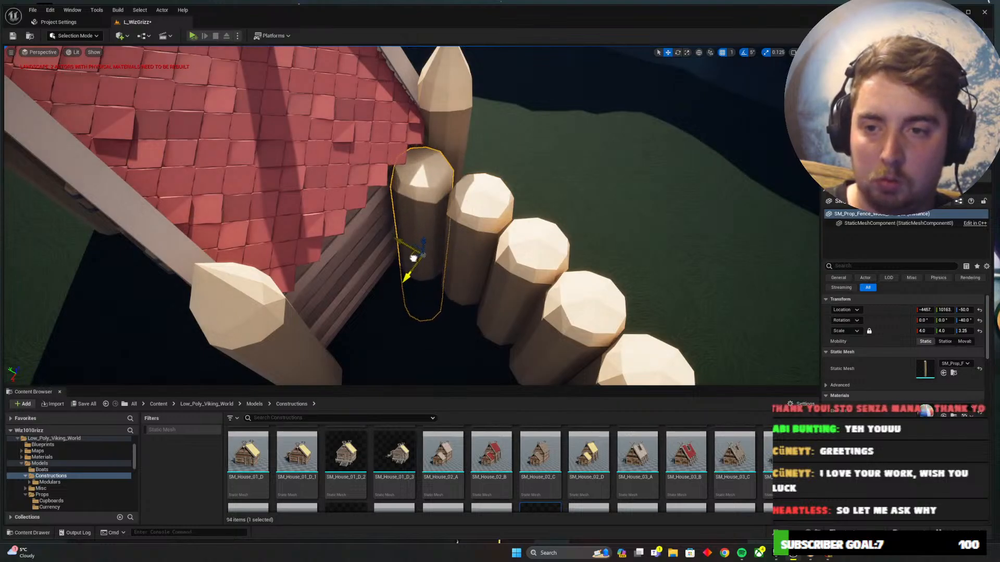
right_drag(423, 263, 423, 263)
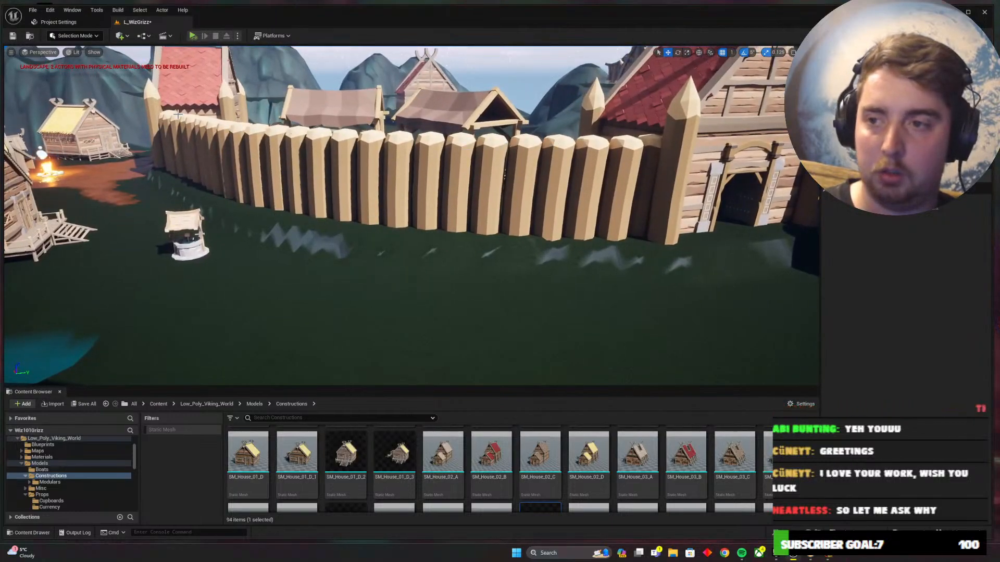
right_drag(483, 171, 483, 171)
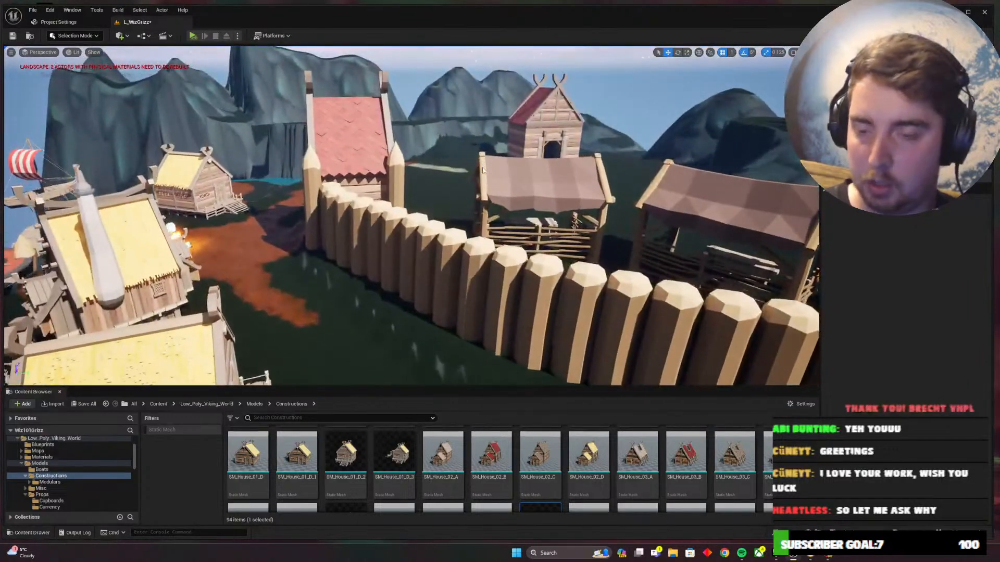
Set the position grid snap to 10 and stagger the heights of the fence posts nearest the first red-roofed house
click(347, 217)
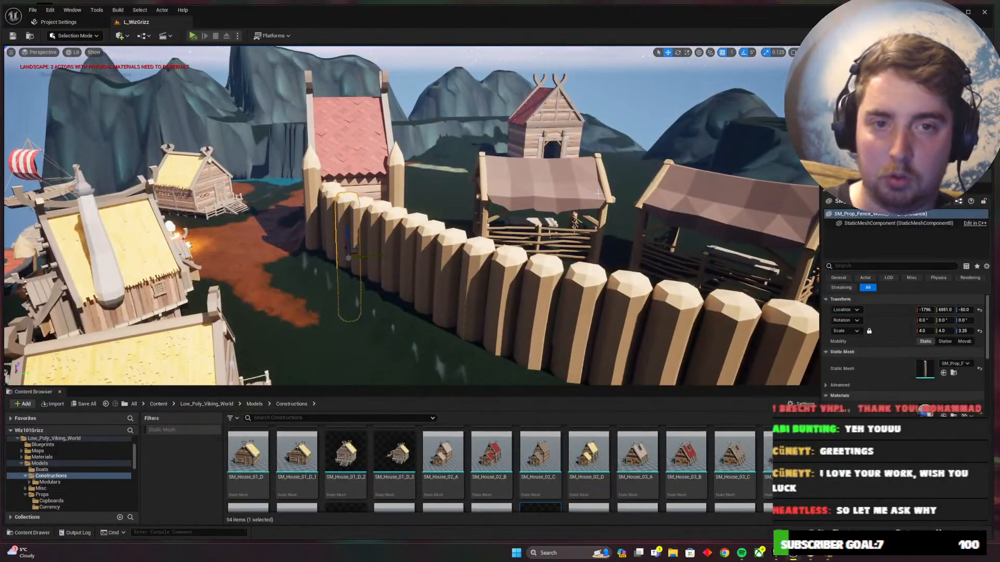
click(731, 52)
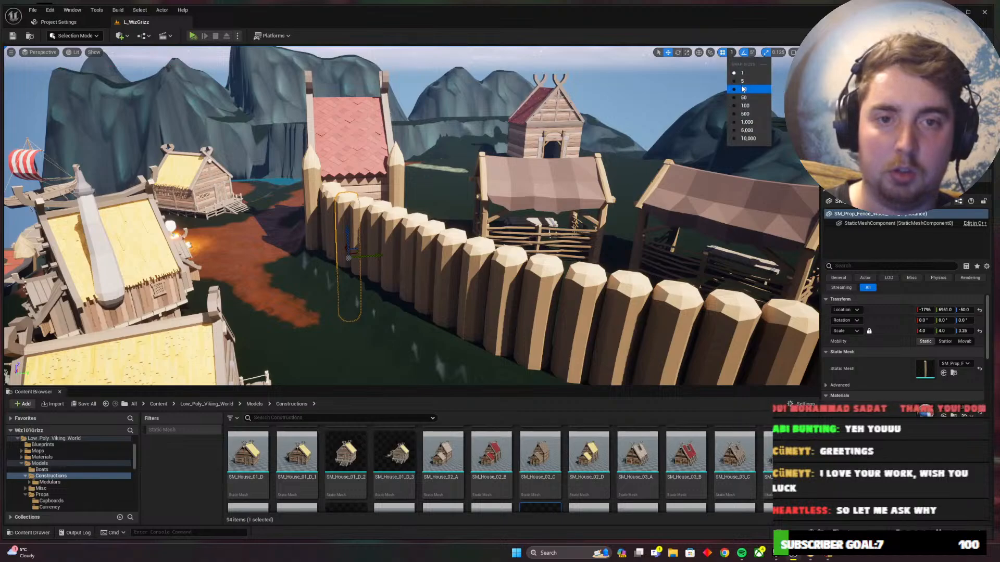
click(743, 89)
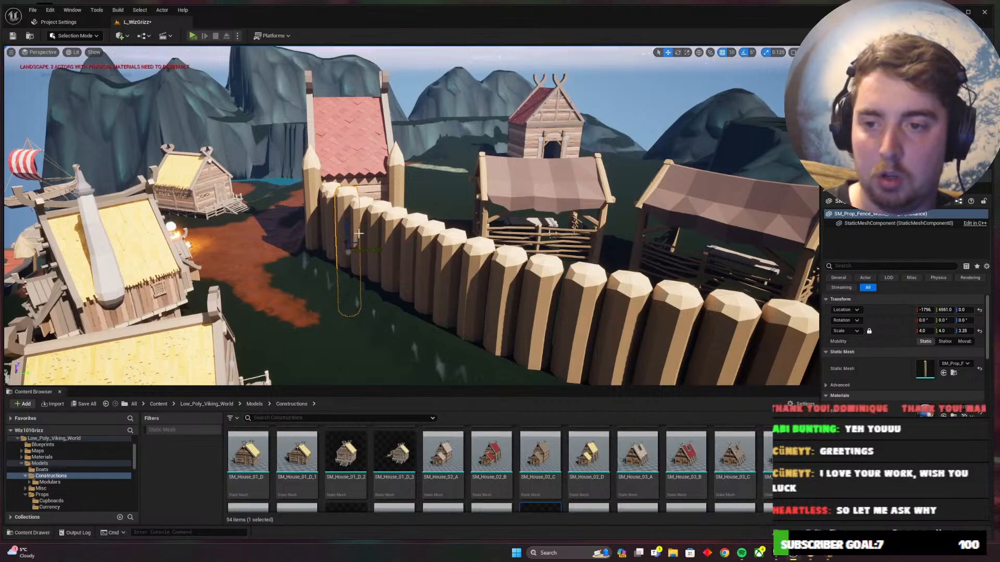
drag(393, 213, 474, 298)
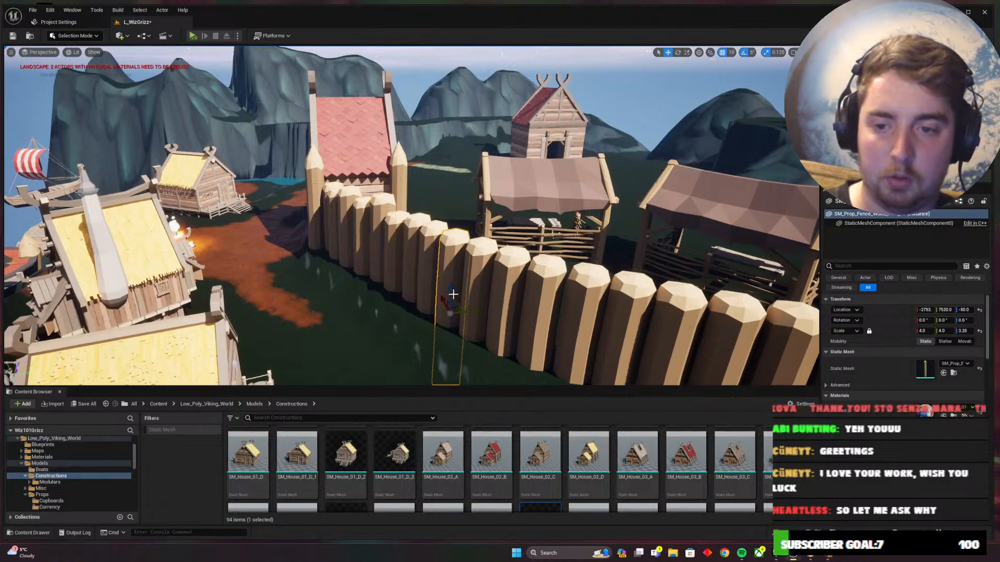
right_drag(453, 294, 455, 291)
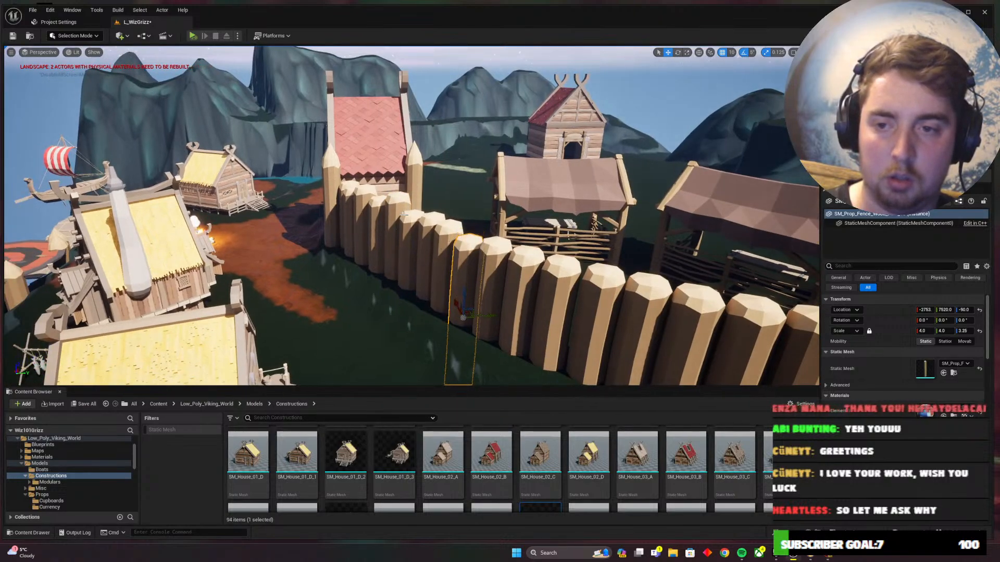
Vary the heights of the following posts in the middle of the palisade, raising one clearly above its neighbours
drag(518, 284, 593, 340)
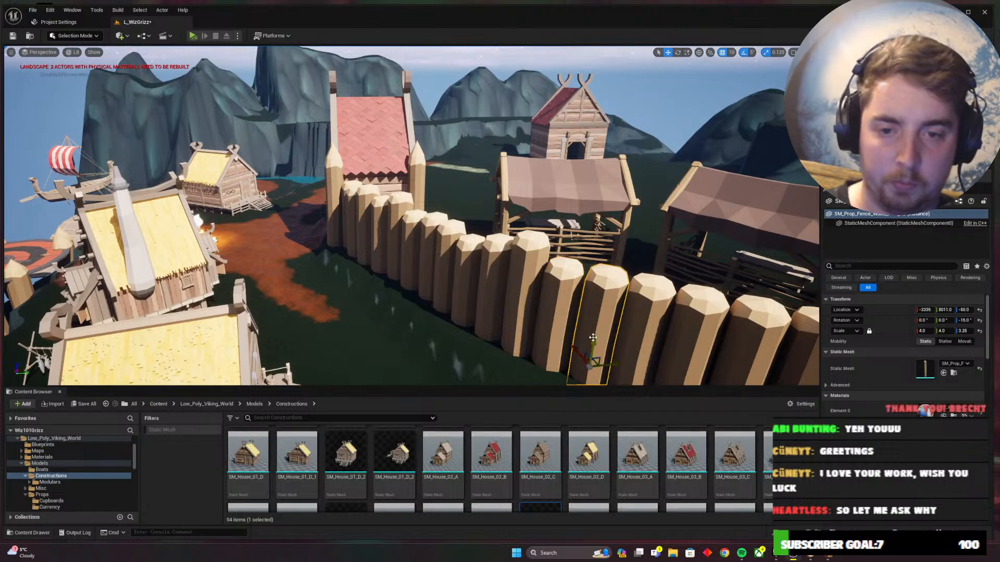
click(593, 337)
right_drag(594, 331, 619, 339)
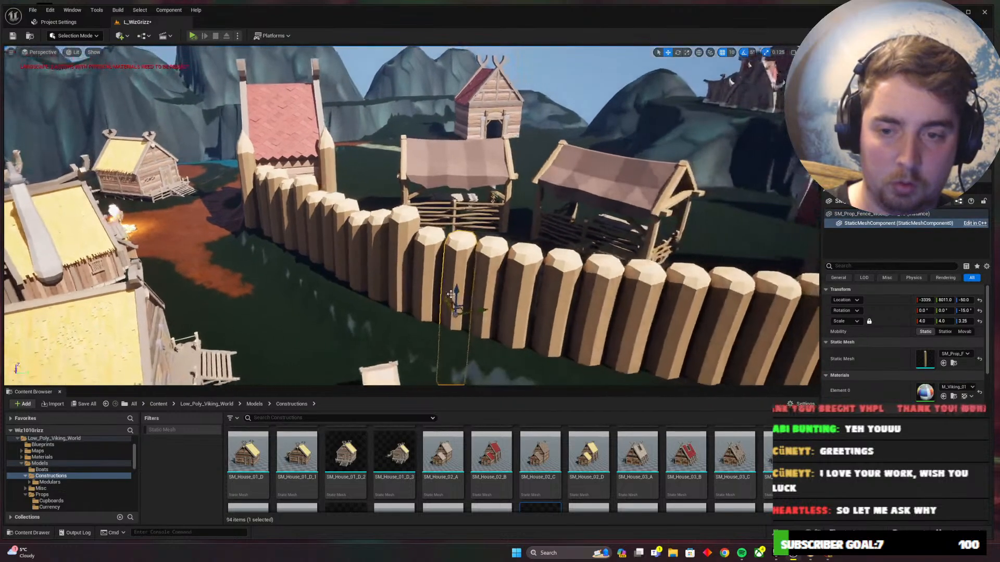
drag(458, 296, 459, 290)
right_drag(540, 288, 529, 297)
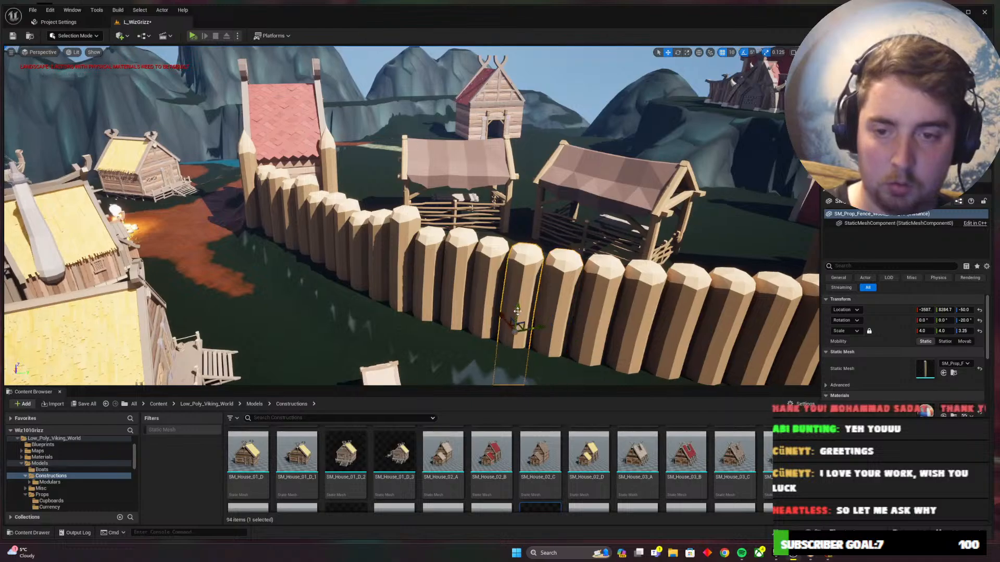
Raise one post in front of the second canopy stall, lower its neighbour and raise the post after that
click(519, 303)
click(555, 320)
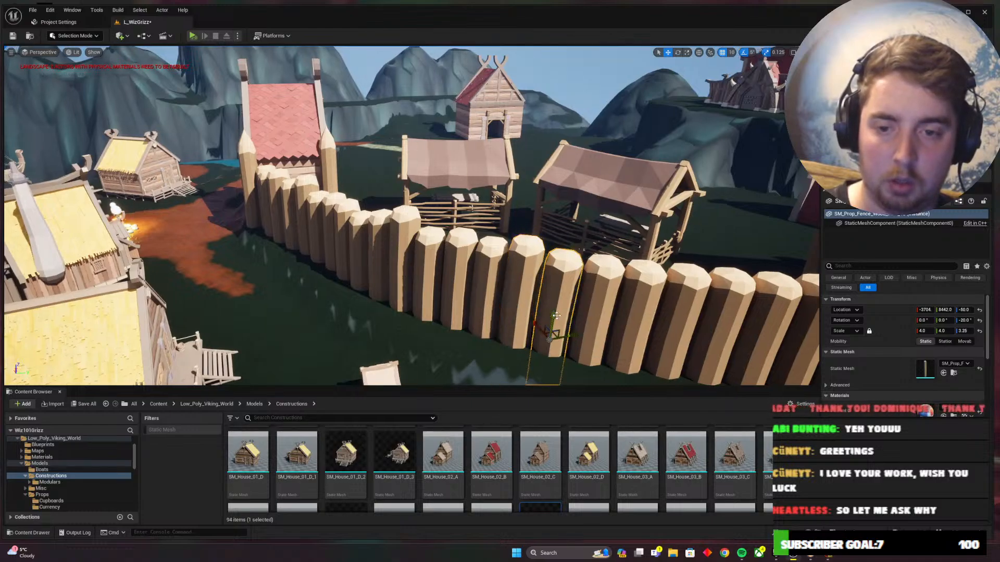
drag(557, 316, 557, 322)
right_drag(508, 307, 516, 309)
click(516, 310)
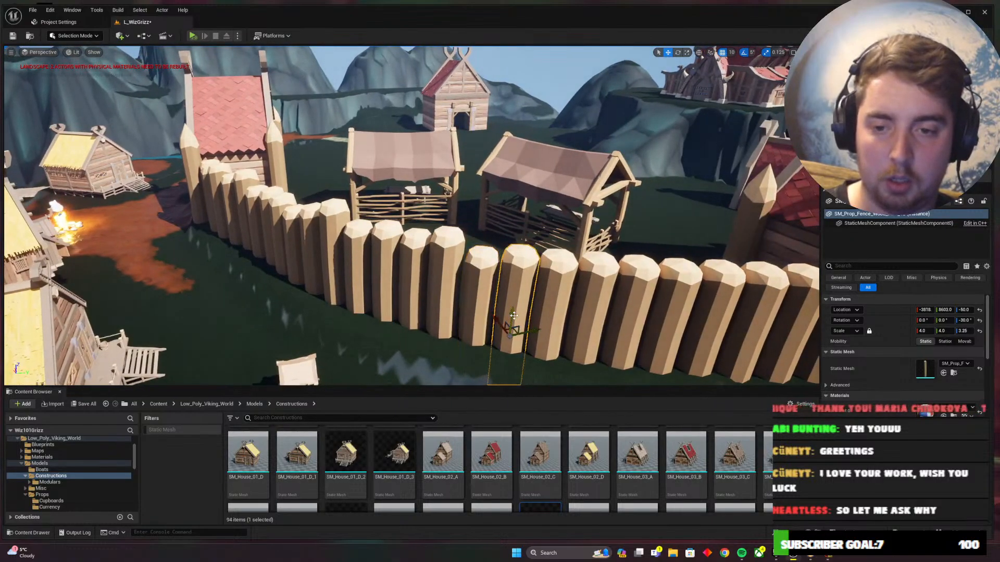
drag(513, 315, 514, 309)
Continue staggering the posts past the second canopy stall, raising one and lowering its neighbour to a Z location of -100
click(549, 321)
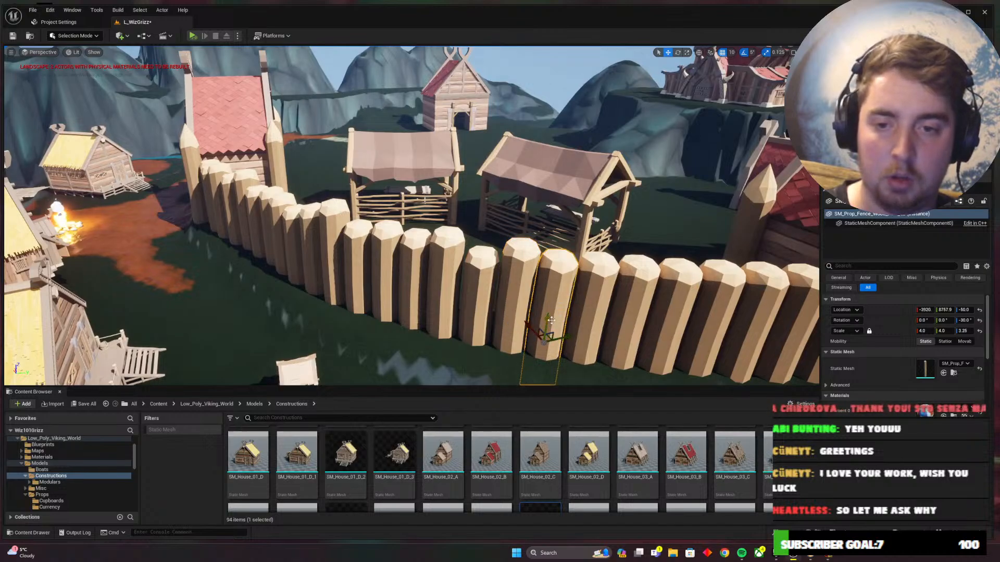
click(586, 327)
drag(588, 327, 621, 337)
click(632, 306)
right_drag(620, 332, 632, 336)
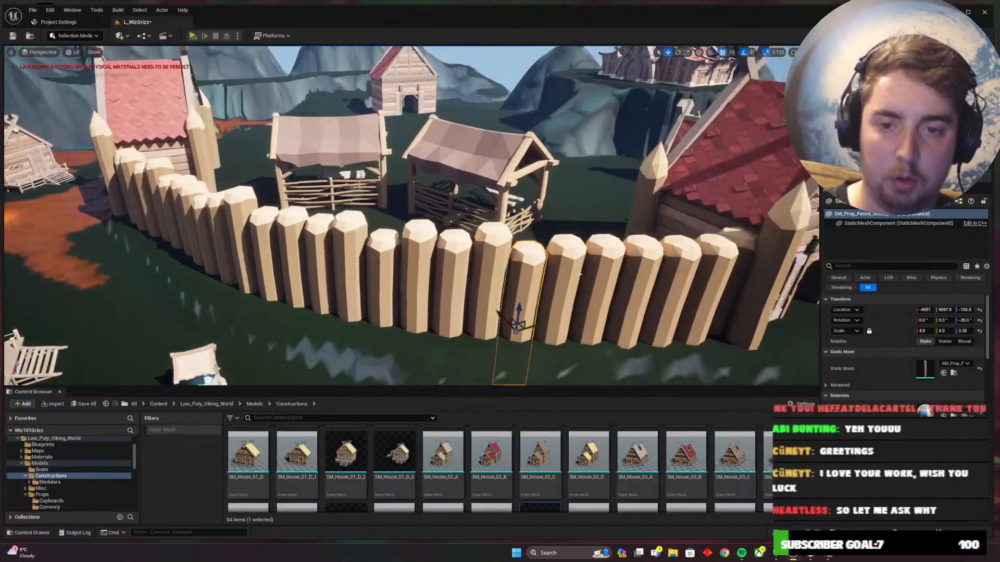
Stagger the heights of the last palisade posts before the second red-roofed house, raising one to a Z location of -30
click(558, 300)
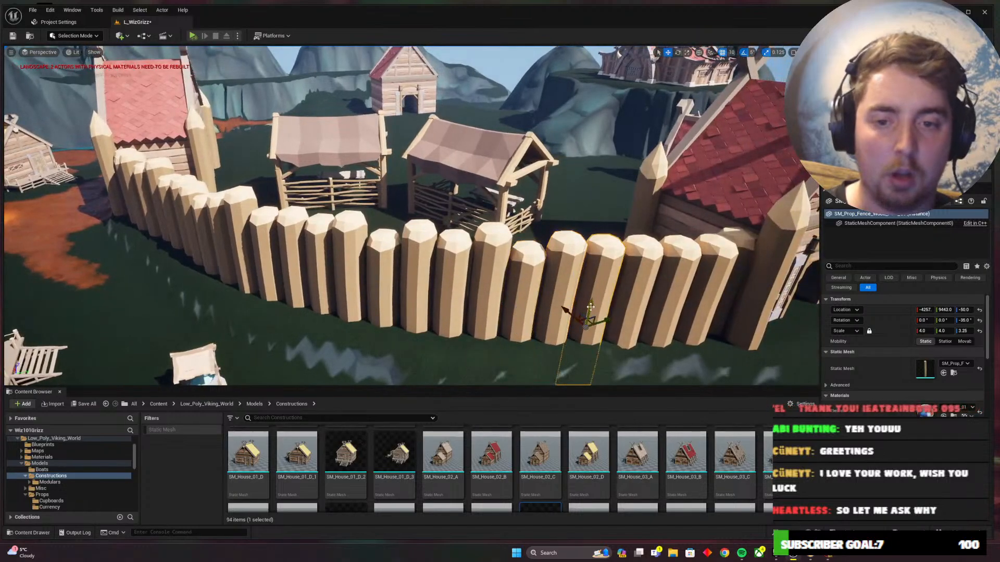
click(588, 299)
right_drag(629, 287, 626, 287)
click(630, 287)
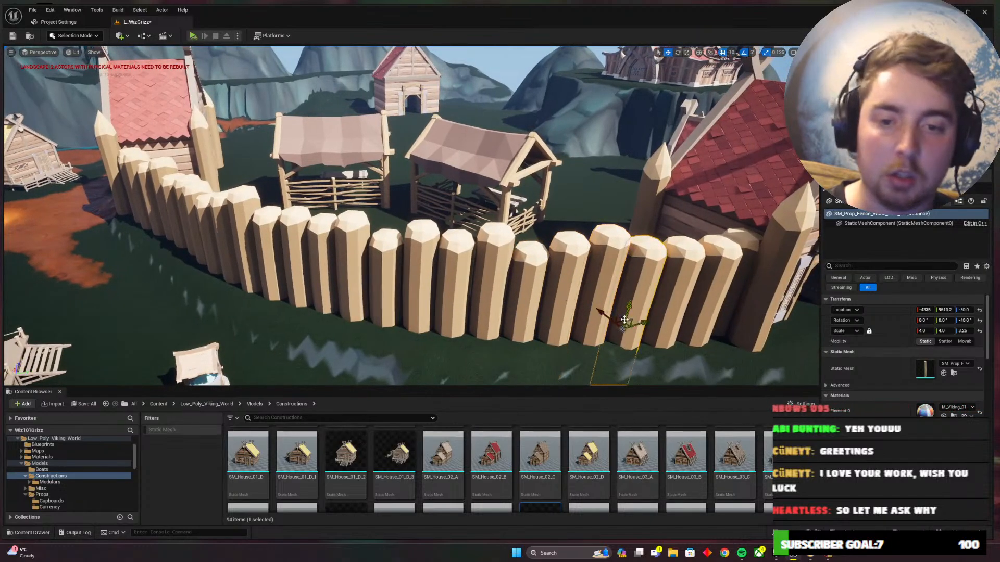
click(662, 307)
drag(661, 309, 661, 305)
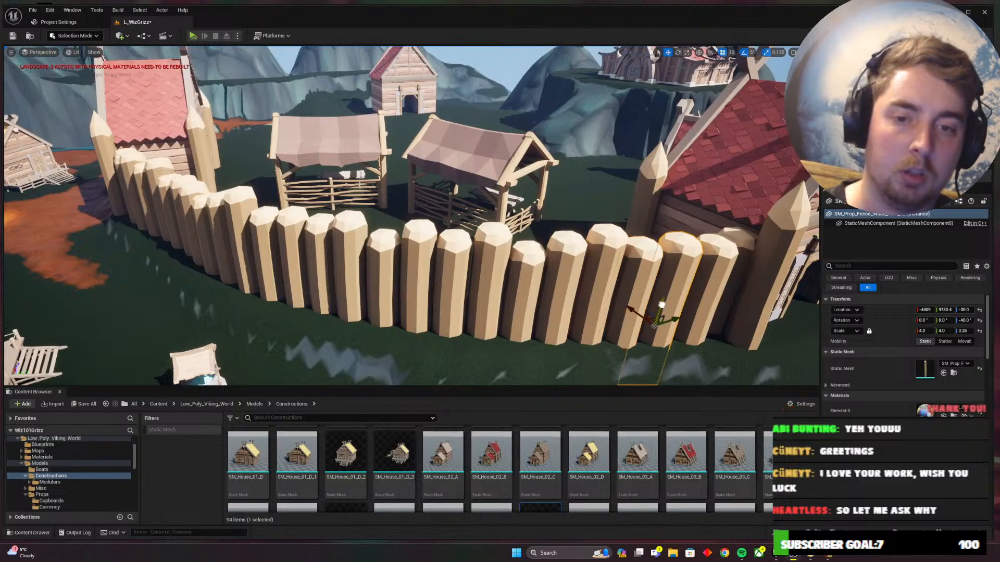
click(706, 281)
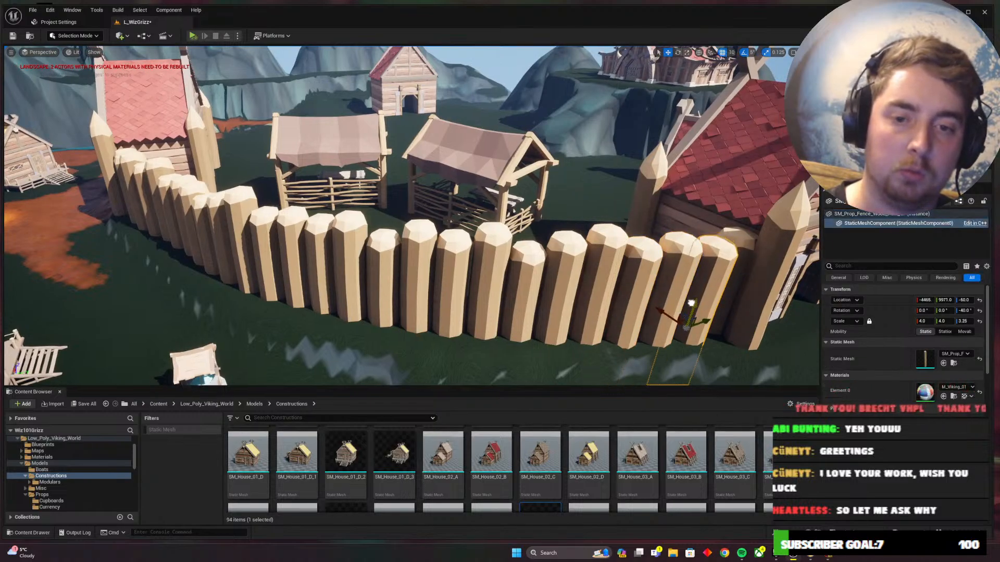
right_drag(366, 257, 366, 258)
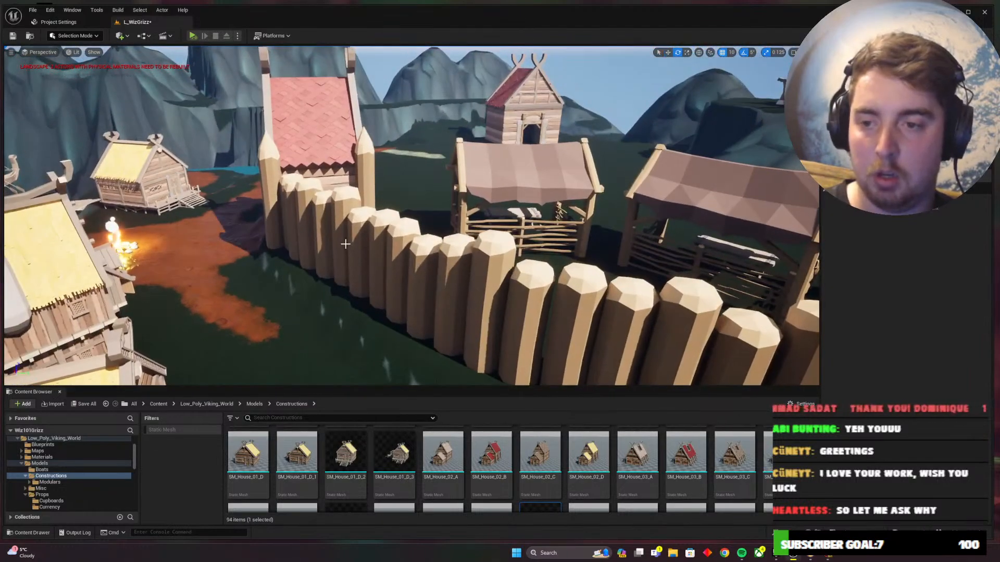
Rotate individual posts along the palisade about their vertical axis by varying amounts, setting one near the second house to -10°
click(346, 244)
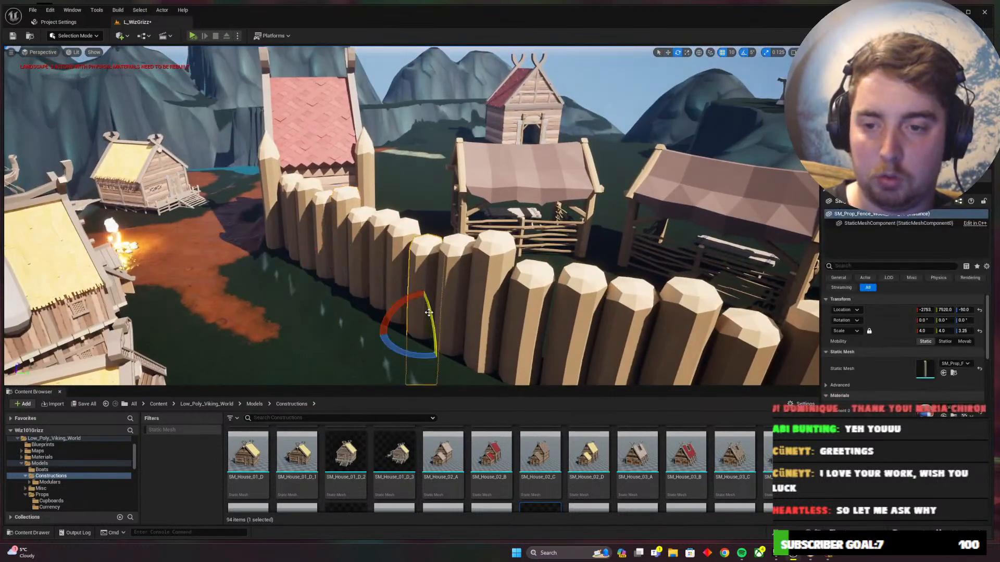
right_drag(413, 348, 406, 350)
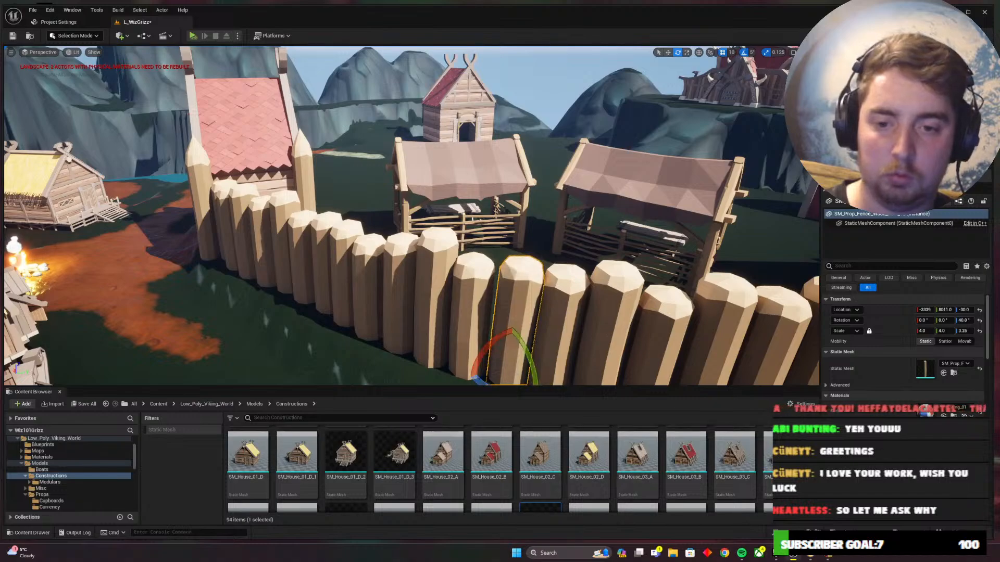
right_drag(589, 336, 588, 360)
drag(556, 293, 545, 295)
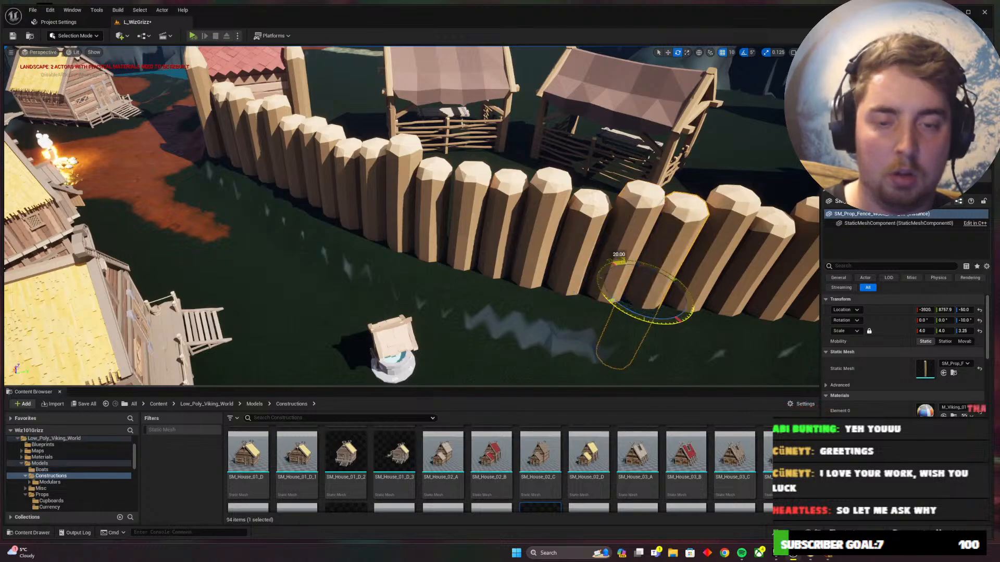
drag(620, 263, 762, 273)
right_drag(709, 279, 752, 280)
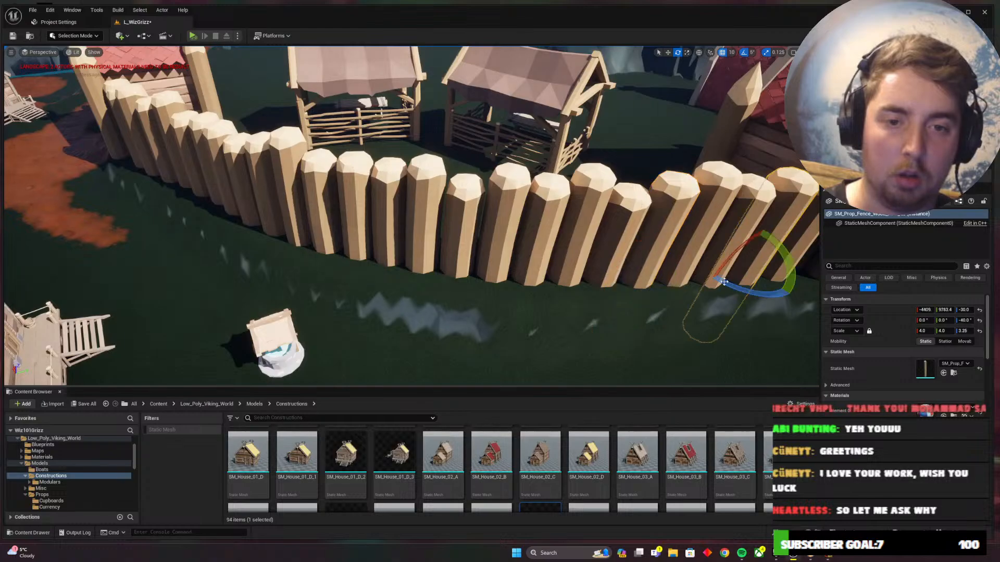
drag(700, 240, 739, 271)
Inspect the palisade from several angles and look over the ground around the first red-roofed house
mouse_move(370, 179)
right_down()
mouse_move(323, 179)
mouse_move(371, 179)
right_up()
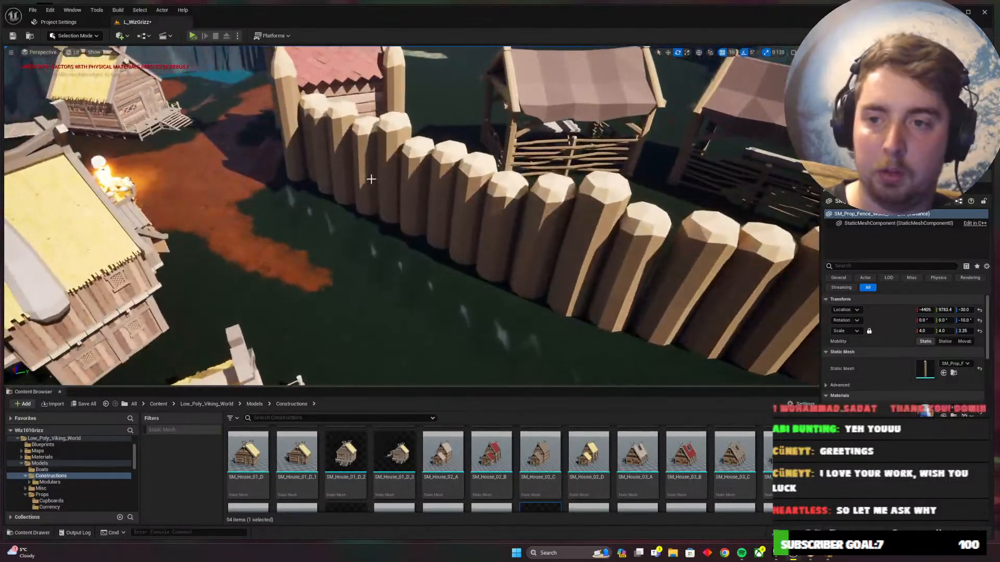
mouse_move(394, 236)
right_down()
mouse_move(385, 235)
mouse_move(394, 237)
right_up()
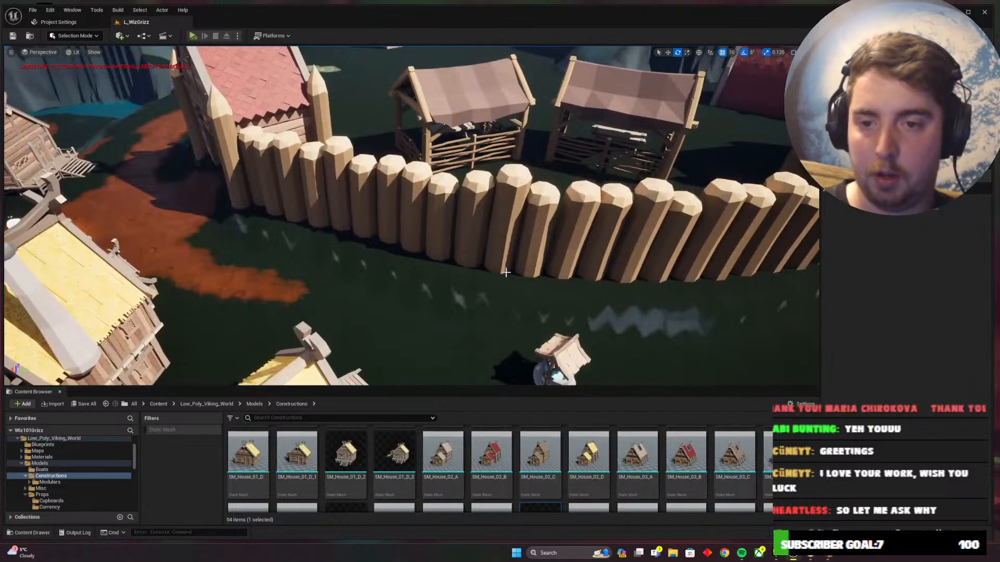
key(alt+Tab)
mouse_move(556, 149)
right_down()
mouse_move(560, 104)
mouse_move(556, 149)
right_up()
key(alt+Tab)
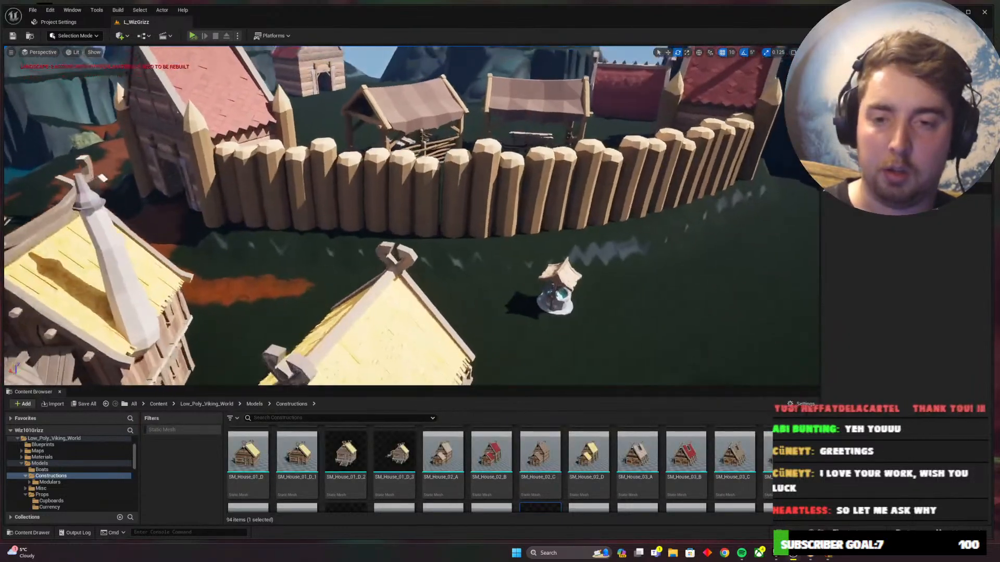
key(a)
right_drag(411, 216, 421, 169)
key(s)
key(d)
key(w)
key(d)
key(s)
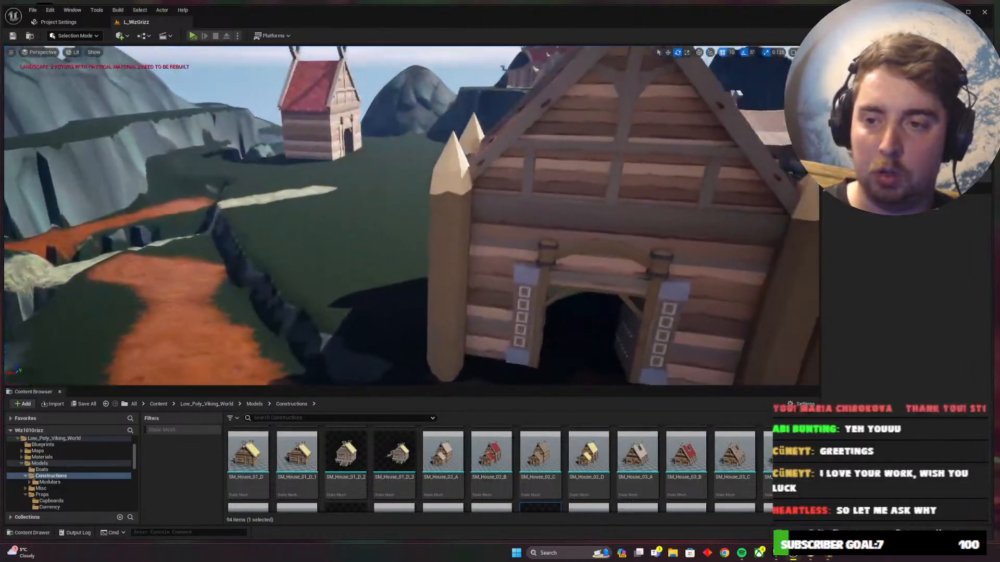
right_drag(411, 216, 440, 230)
Switch to Wizard101 and walk through the gate into the market area to study the arrangement of stalls, huts and gates
key(alt+Tab)
key(a)
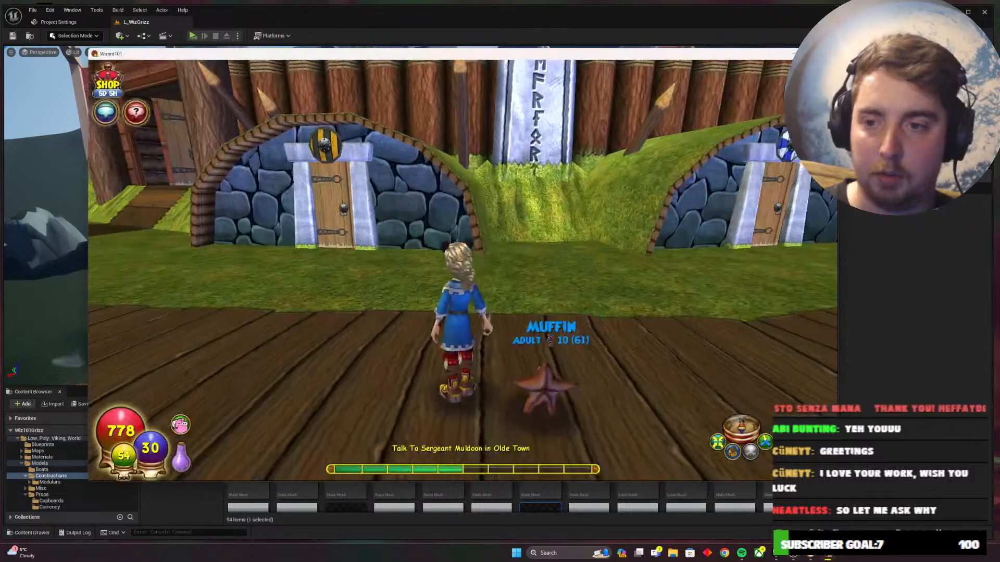
key(w)
key(w)
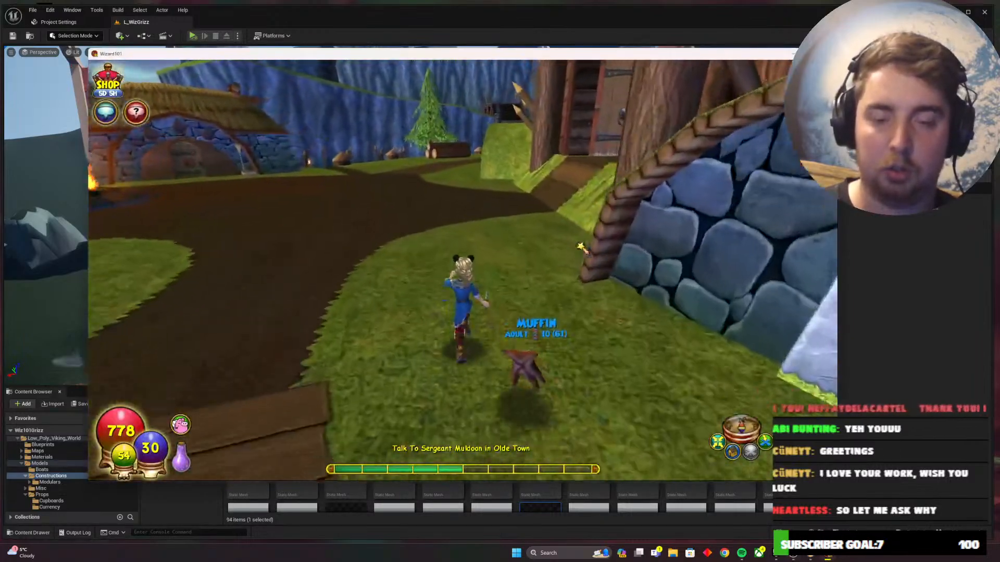
key(d)
key(w)
key(d)
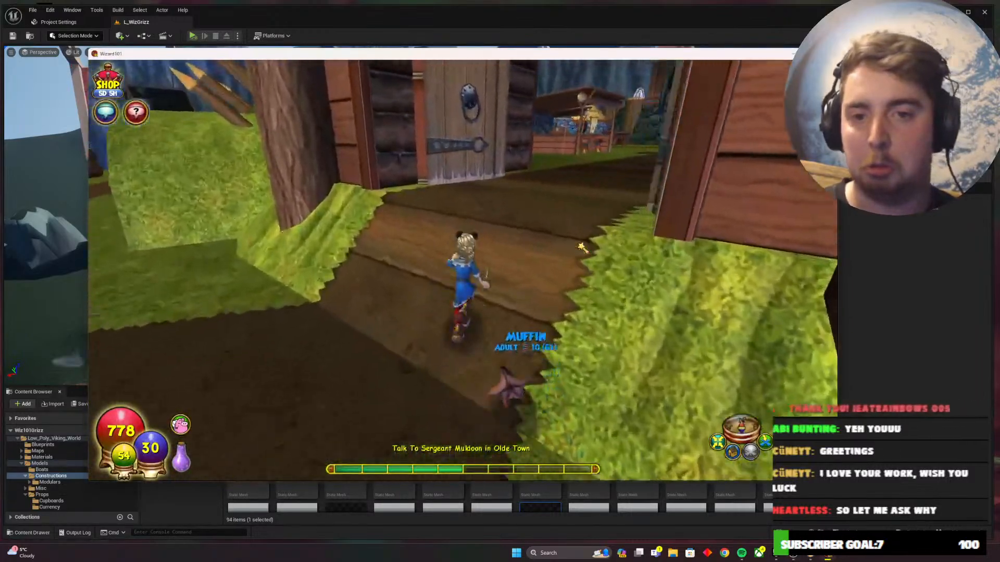
key(w)
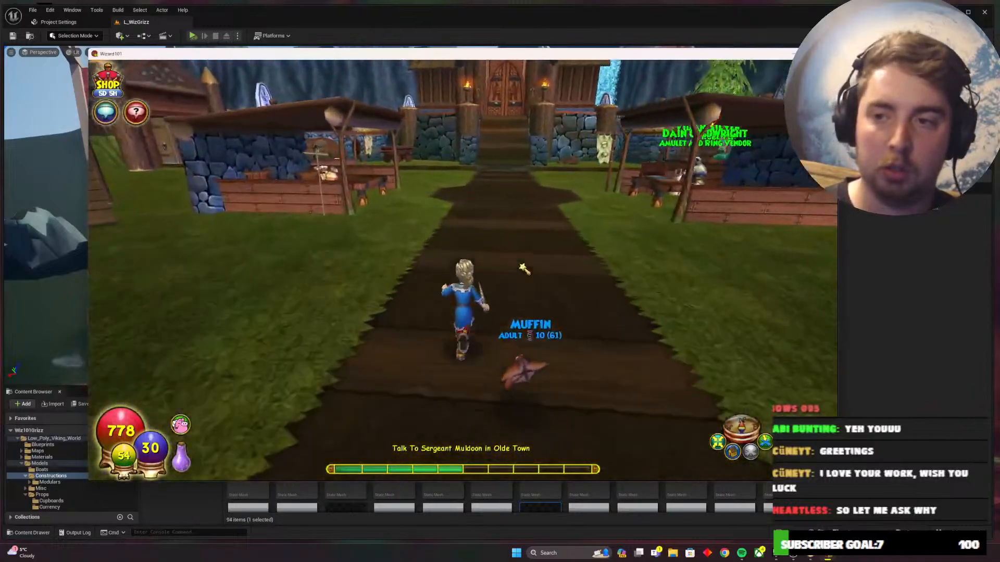
key(w)
key(a)
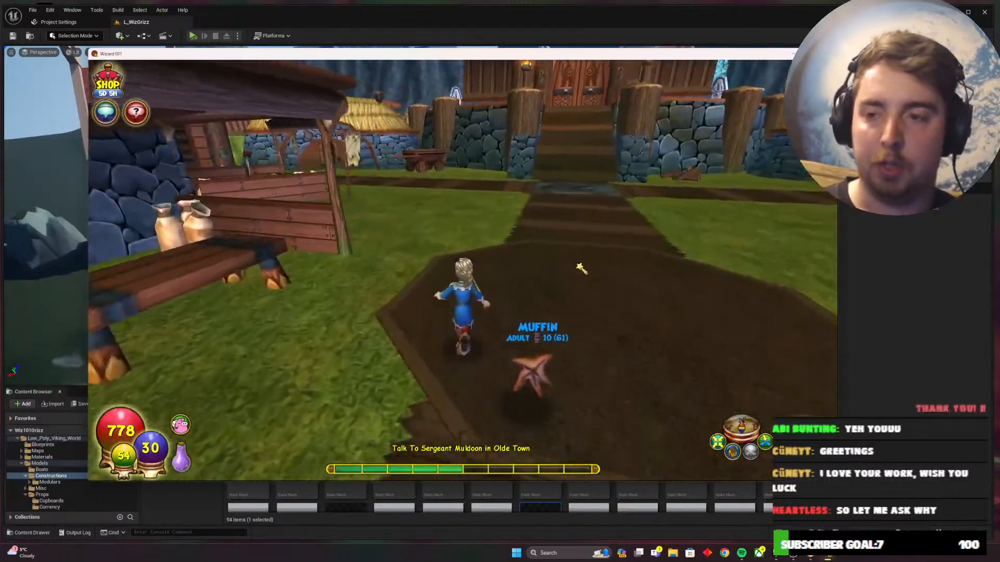
key(w)
key(a)
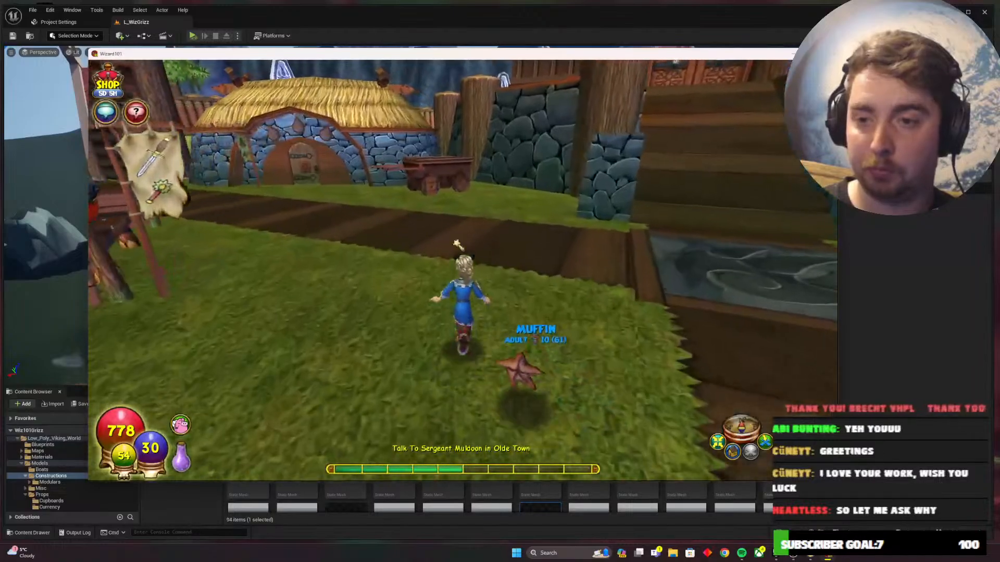
key(a)
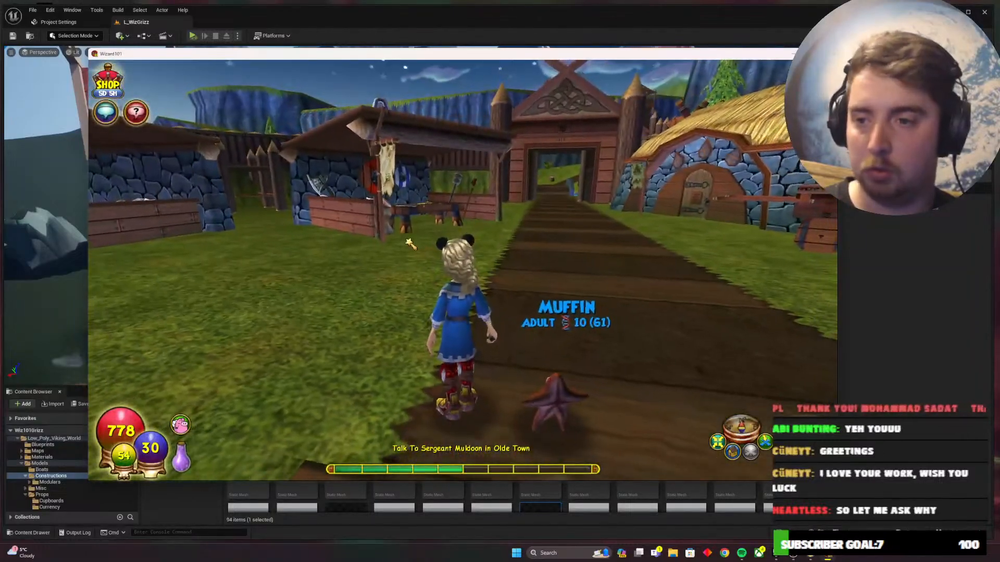
Switch back to Unreal Editor and place a copy of the stall nearest the first red-roofed house across the open ground from it
key(alt+Tab)
right_drag(464, 246, 567, 240)
key(a)
key(a)
right_drag(411, 216, 511, 213)
click(336, 238)
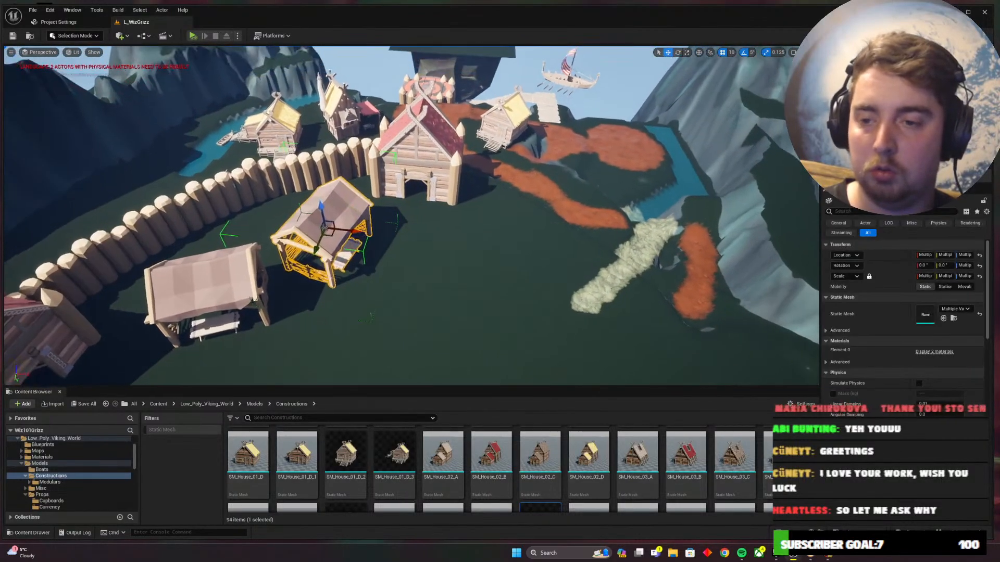
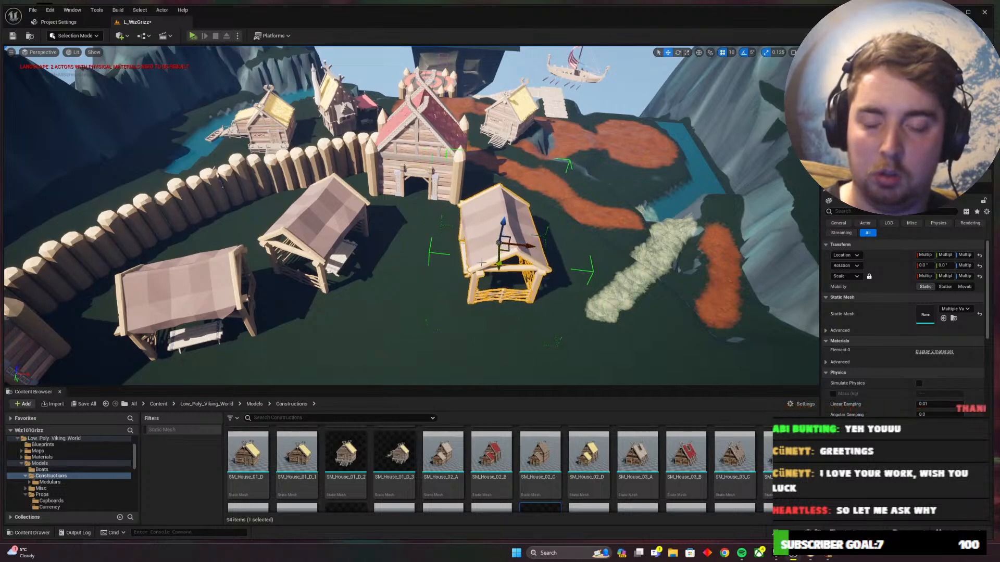
Compare the stall layout with Wizard101 and shift the copied stall to refine its position opposite the original stalls
key(w)
mouse_move(482, 263)
right_down()
mouse_move(480, 242)
mouse_move(480, 263)
right_up()
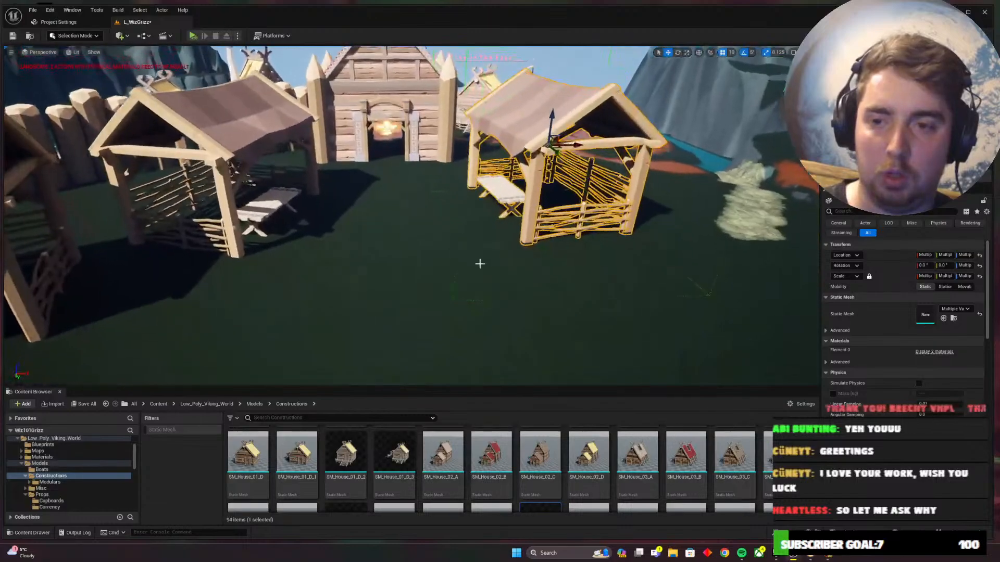
key(alt+Tab)
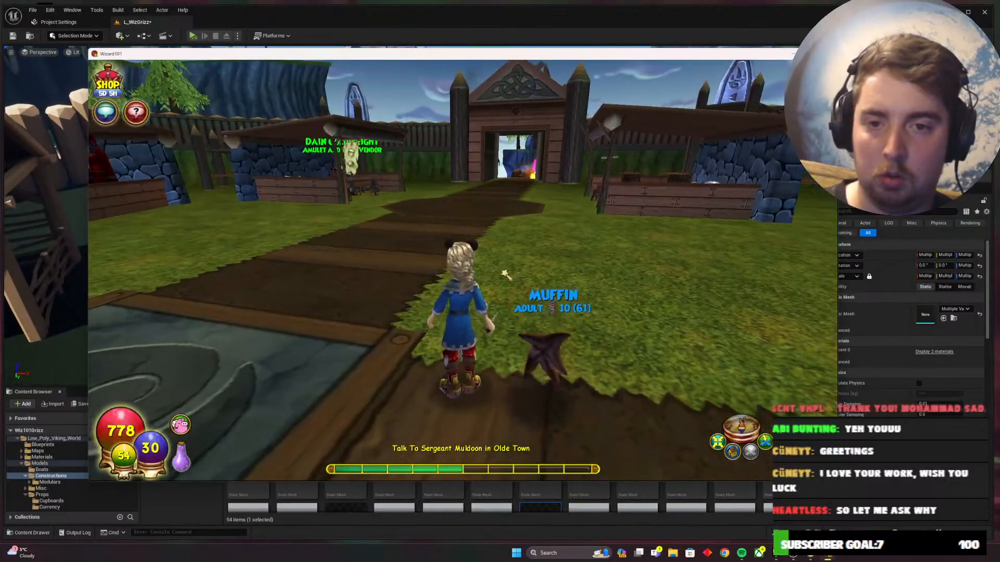
key(alt+Tab)
key(w)
right_drag(495, 277, 536, 278)
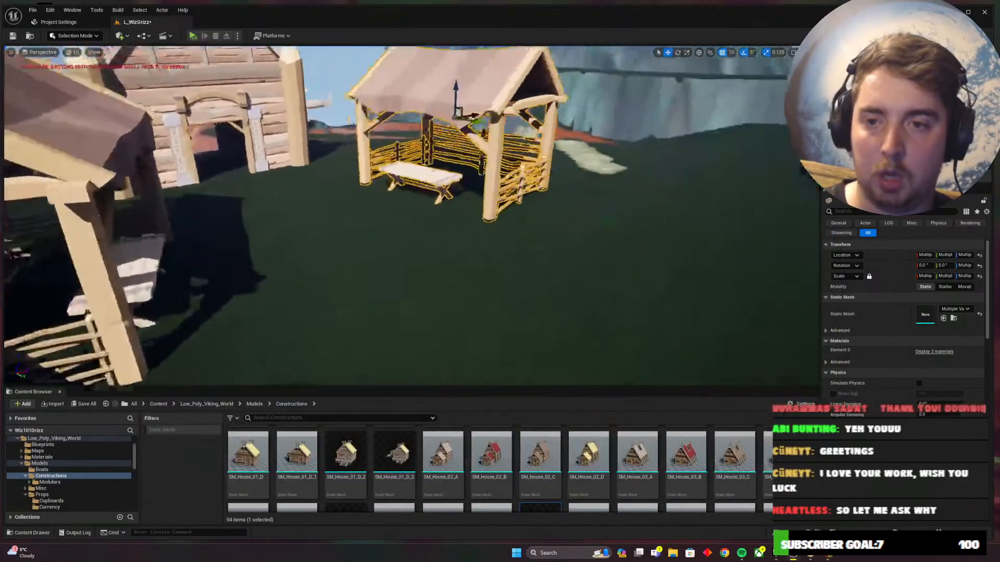
key(a)
right_drag(416, 248, 449, 257)
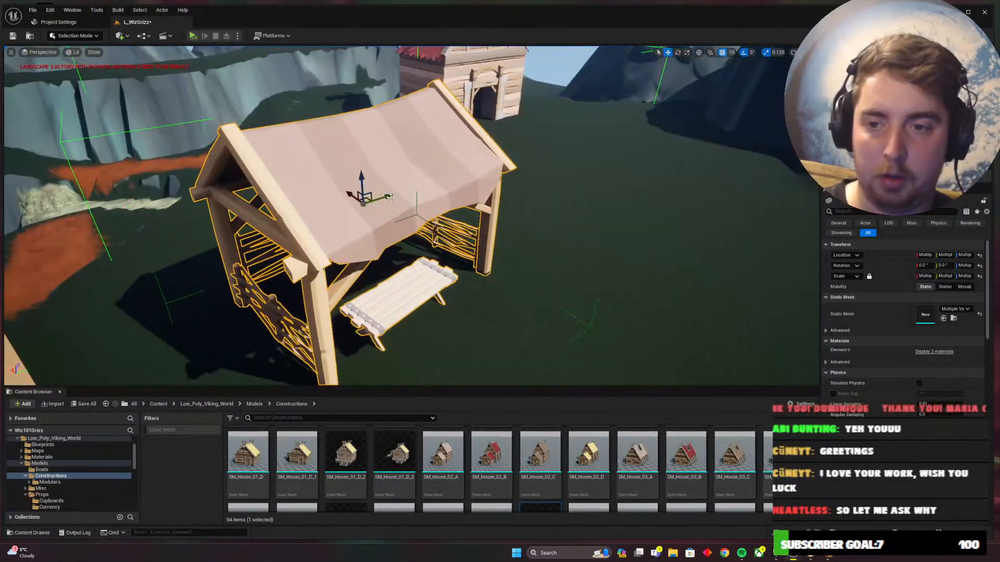
drag(390, 198, 339, 149)
Add a fourth canopy stall beside the copied one and turn it so its bench faces the open market area
key(a)
right_drag(340, 150, 320, 201)
key(d)
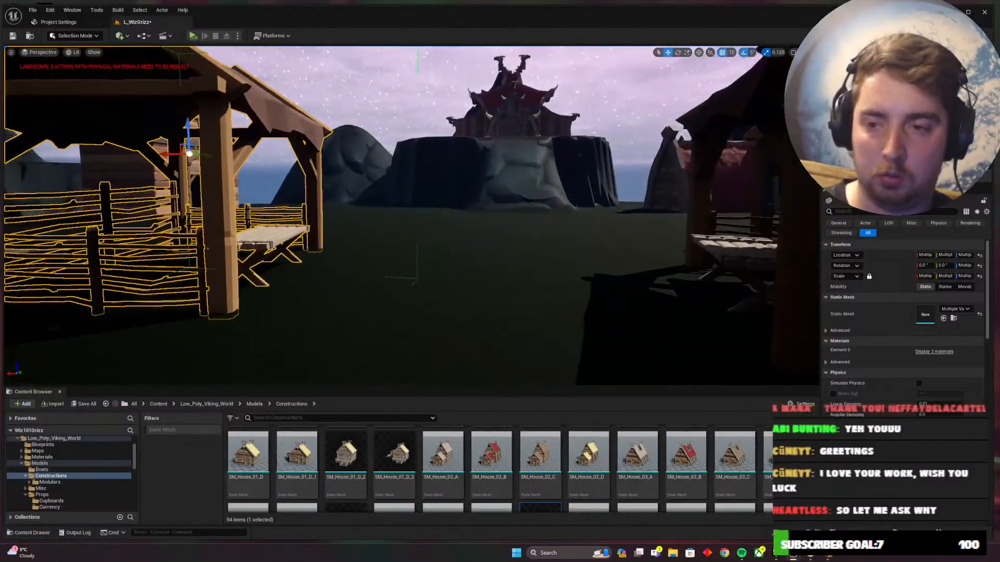
right_drag(395, 208, 507, 179)
key(s)
key(s)
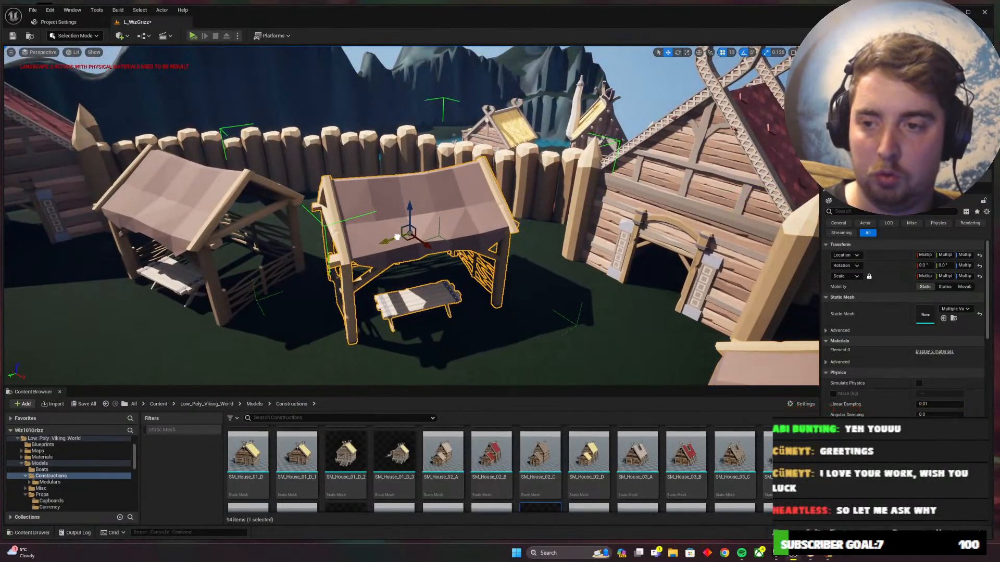
right_drag(397, 236, 31, 234)
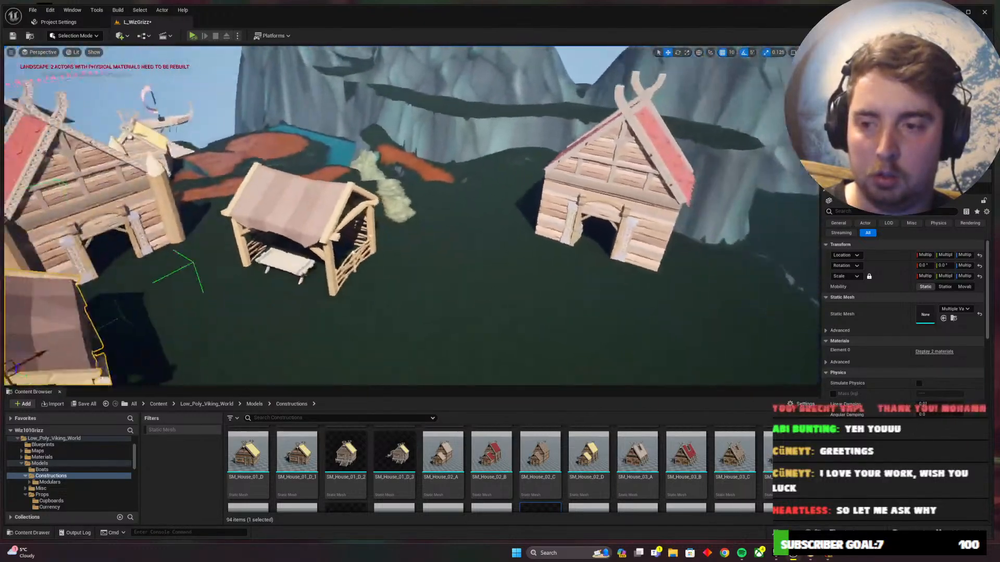
right_drag(291, 250, 171, 257)
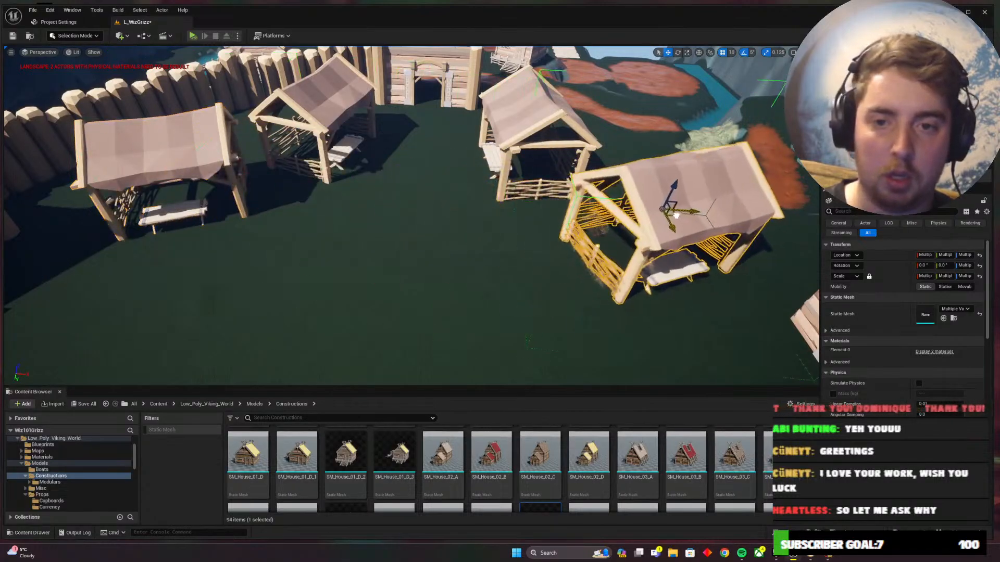
key(s)
right_drag(568, 237, 624, 242)
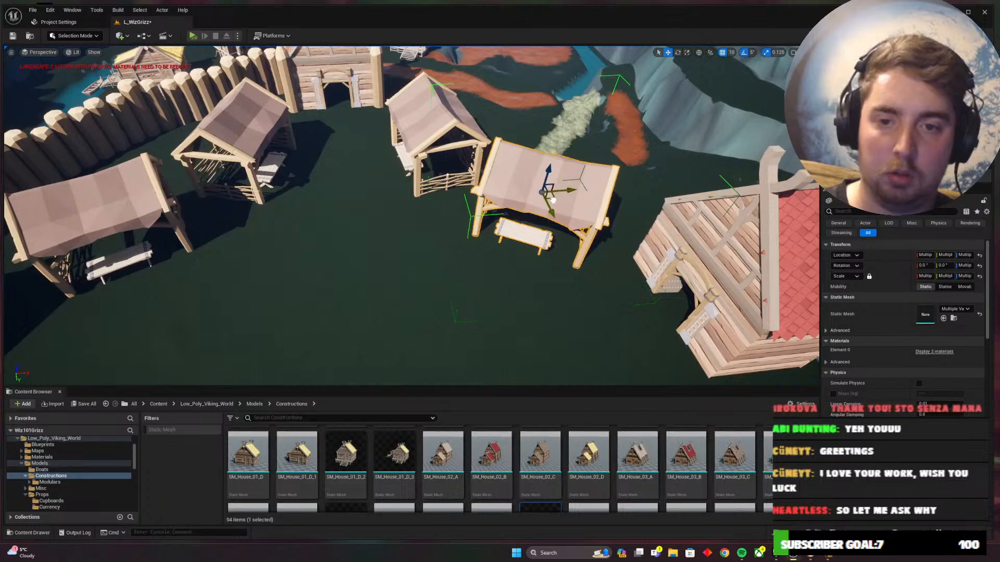
key(Escape)
right_drag(491, 241, 547, 201)
right_drag(448, 236, 488, 249)
Check the gate spacing in Wizard101 and move the red-roofed house beside the fourth stall farther away towards the cliff
key(alt+Tab)
key(w)
key(d)
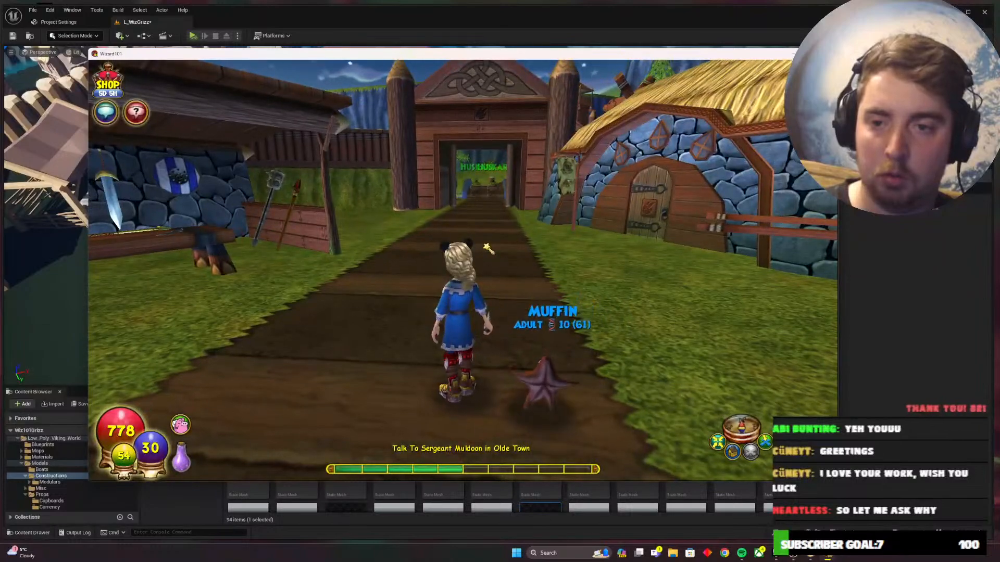
key(alt+Tab)
mouse_move(550, 262)
right_down()
mouse_move(568, 224)
mouse_move(539, 246)
right_up()
click(550, 262)
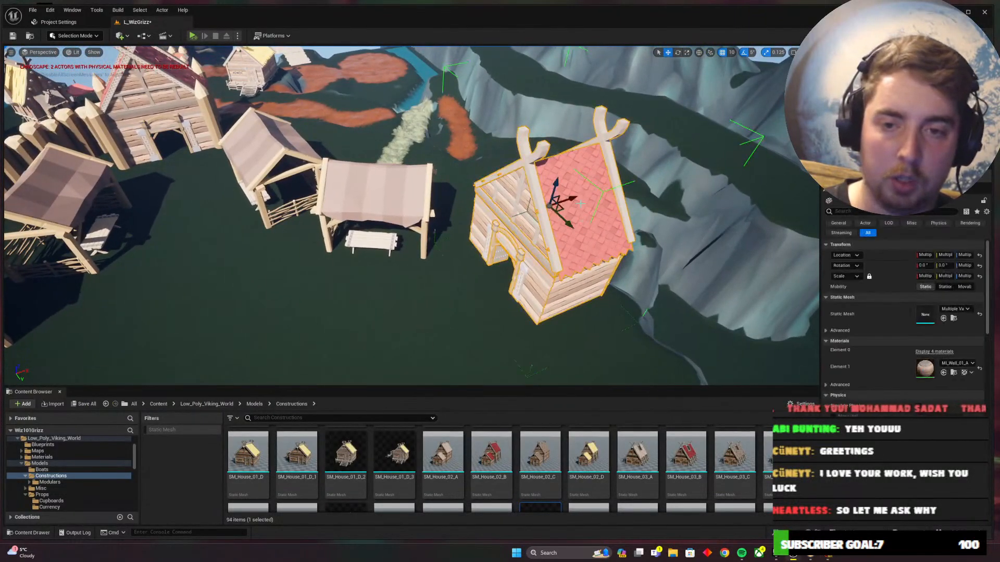
key(d)
right_drag(611, 229, 530, 223)
drag(433, 215, 515, 215)
key(a)
right_drag(521, 218, 570, 212)
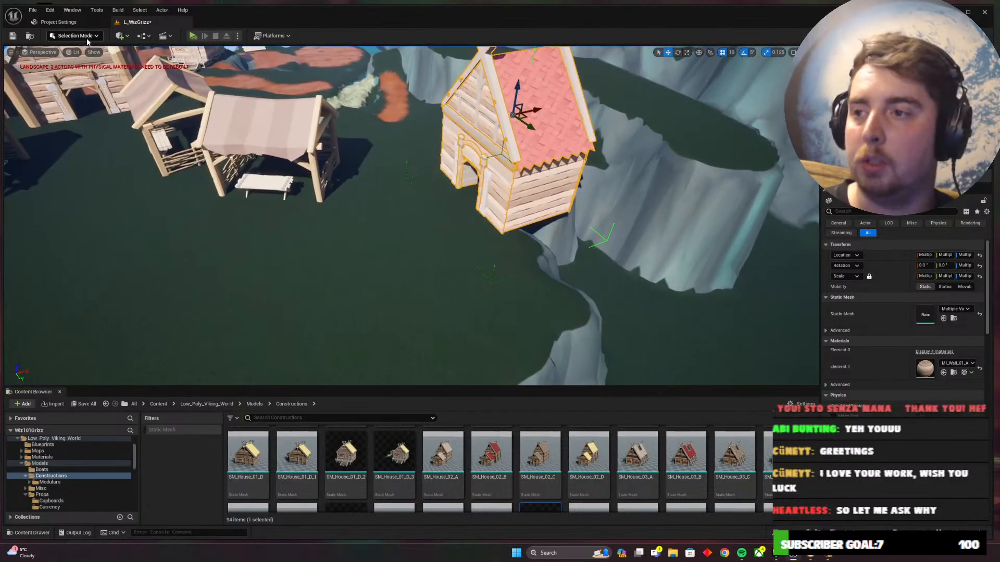
In Landscape sculpting, use the Flatten tool to level the ground along the side of the relocated red-roofed house
click(78, 56)
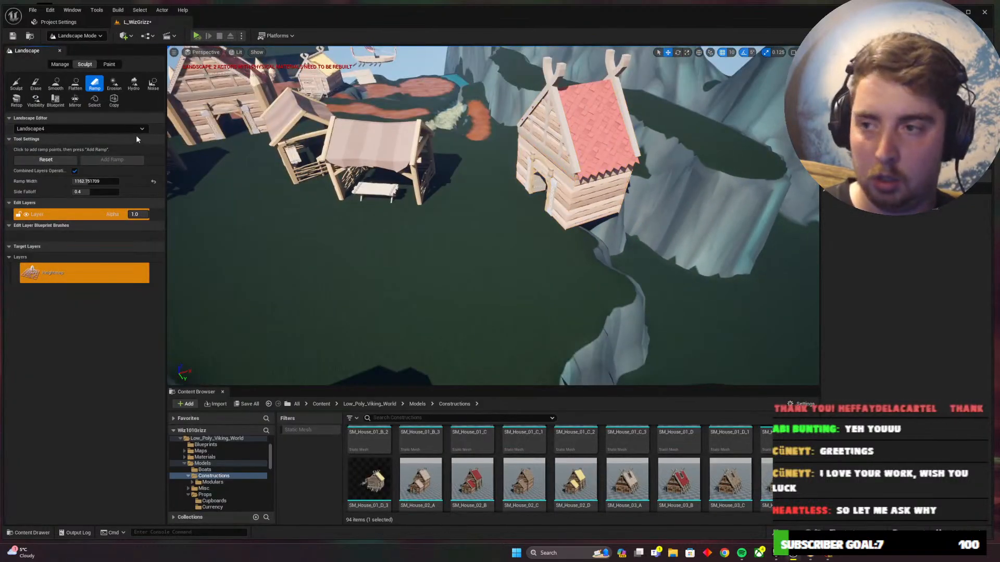
click(75, 84)
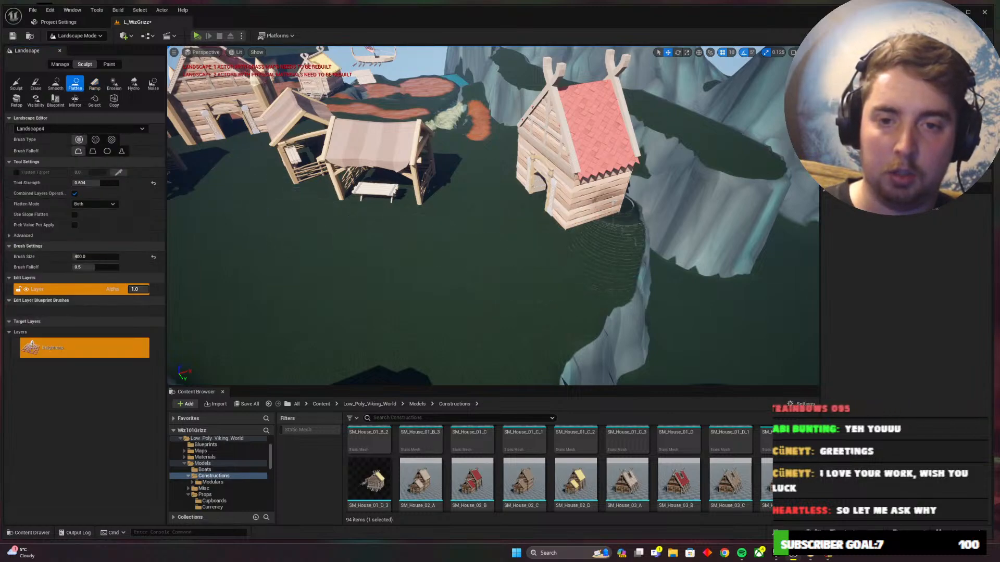
key(a)
right_drag(614, 200, 729, 226)
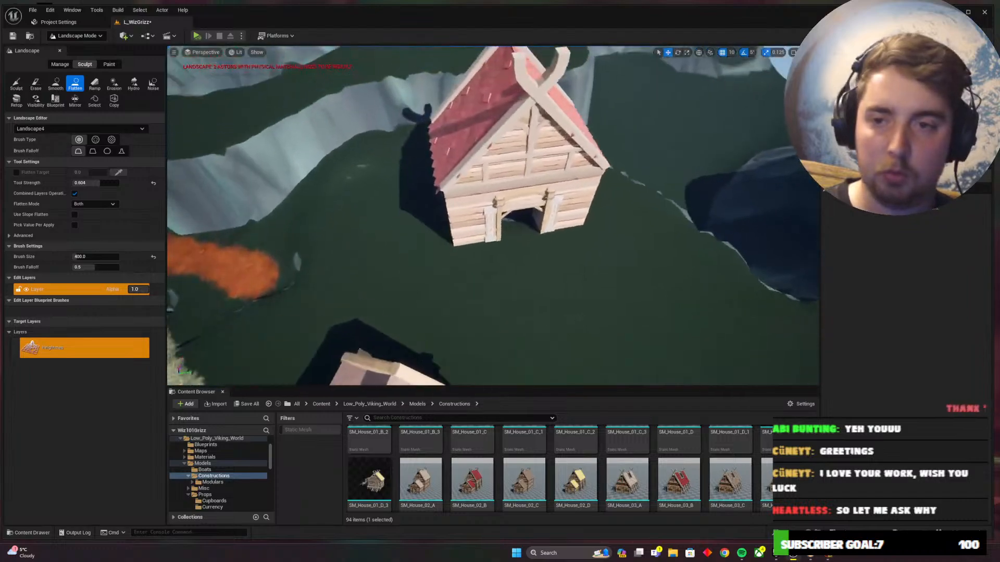
right_drag(490, 213, 538, 237)
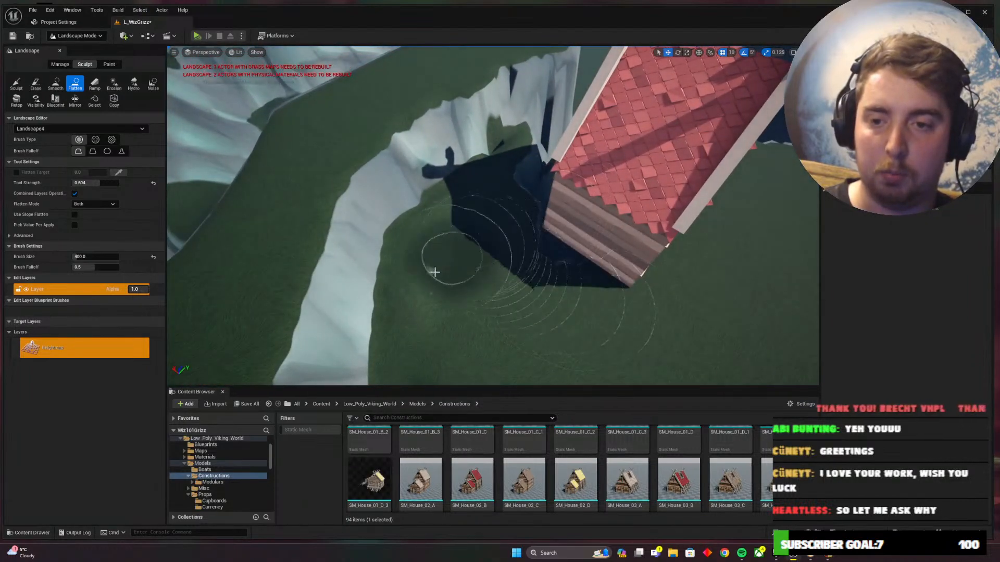
mouse_move(435, 271)
mouse_down()
mouse_move(439, 285)
mouse_move(578, 281)
mouse_up()
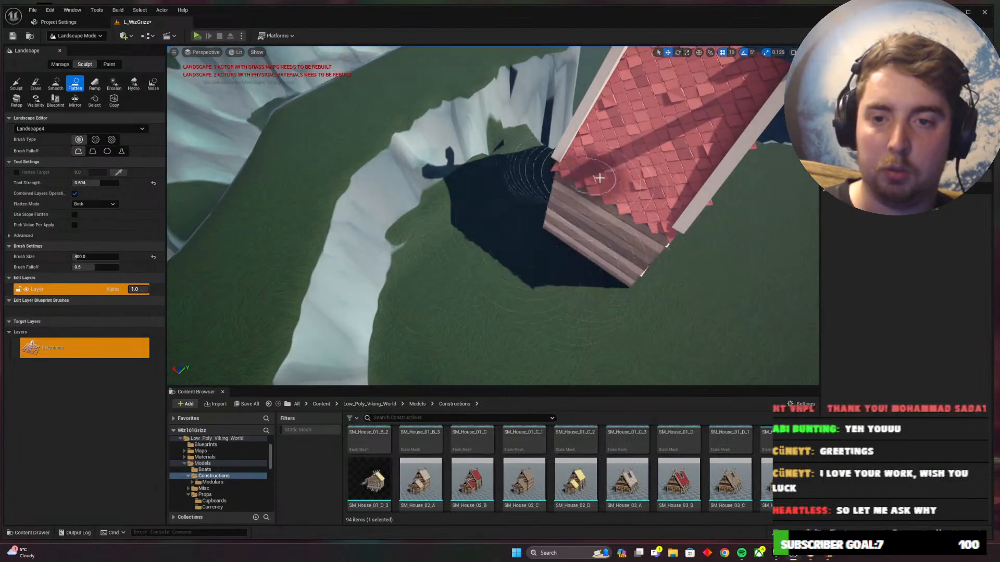
Flatten the ground behind the red-roofed house out towards the cliff edge
mouse_move(600, 178)
right_down()
mouse_move(638, 180)
mouse_move(643, 148)
mouse_move(599, 130)
mouse_move(525, 171)
right_up()
key(w)
mouse_move(446, 252)
right_down()
mouse_move(385, 236)
mouse_move(440, 229)
right_up()
mouse_move(431, 286)
mouse_down()
mouse_move(539, 250)
mouse_move(544, 223)
mouse_move(534, 263)
mouse_up()
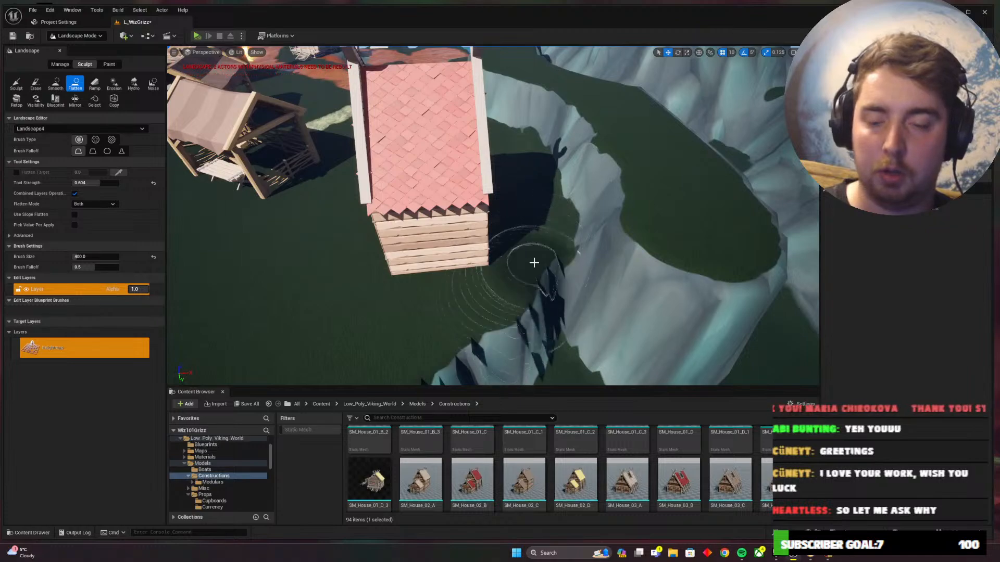
right_drag(533, 263, 628, 287)
mouse_move(576, 295)
mouse_down()
mouse_move(392, 224)
mouse_move(484, 286)
mouse_move(670, 297)
mouse_move(498, 290)
mouse_move(711, 265)
mouse_move(537, 301)
mouse_up()
Check the gate area in Wizard101, then flatten the terrain edge beside the stalls across the stone and orange paths
key(alt+Tab)
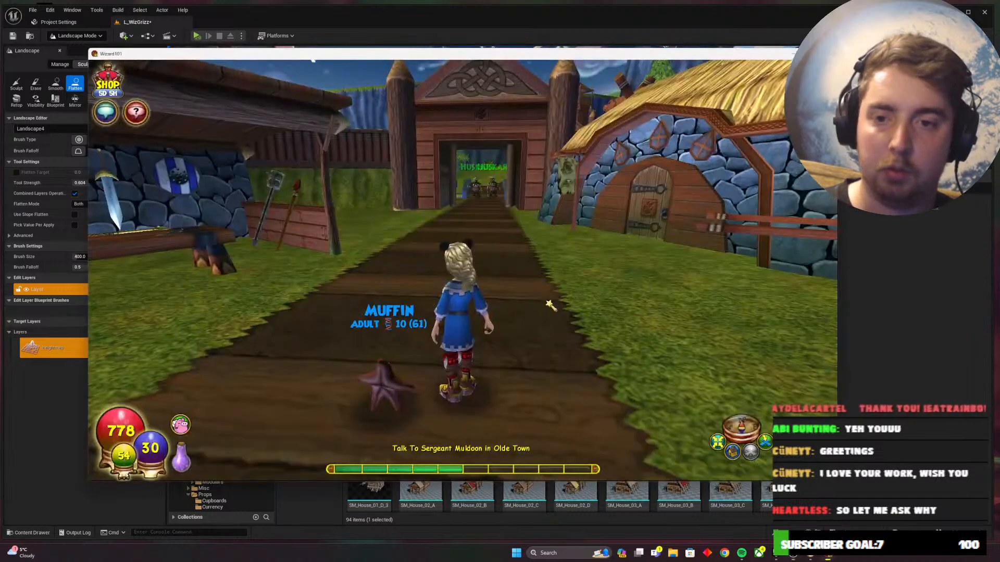
key(alt+Tab)
mouse_move(531, 289)
right_down()
mouse_move(528, 250)
mouse_move(484, 242)
mouse_move(583, 250)
mouse_move(532, 232)
mouse_move(482, 266)
mouse_move(497, 283)
mouse_move(487, 287)
mouse_move(456, 253)
mouse_move(458, 281)
mouse_move(513, 305)
right_up()
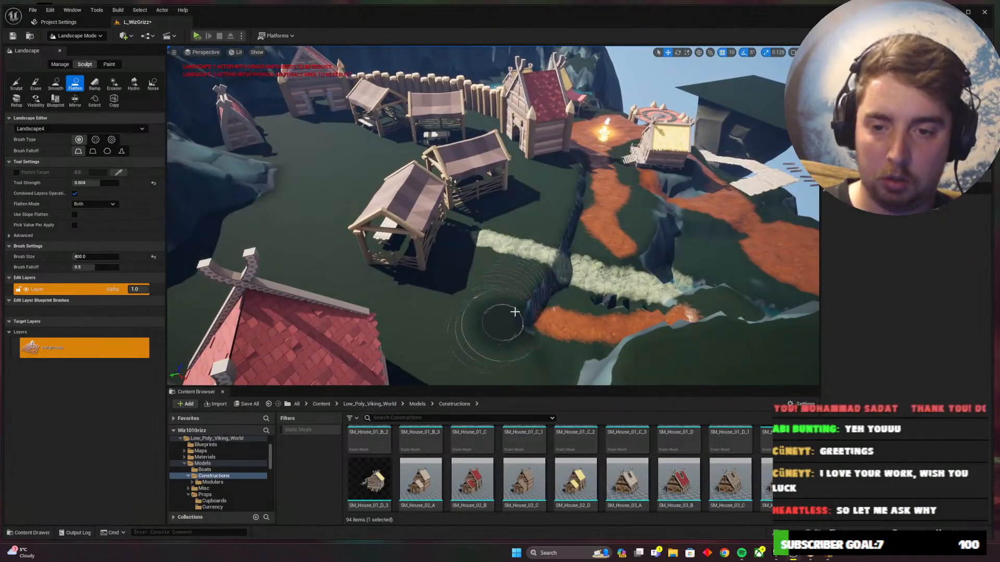
drag(515, 311, 567, 201)
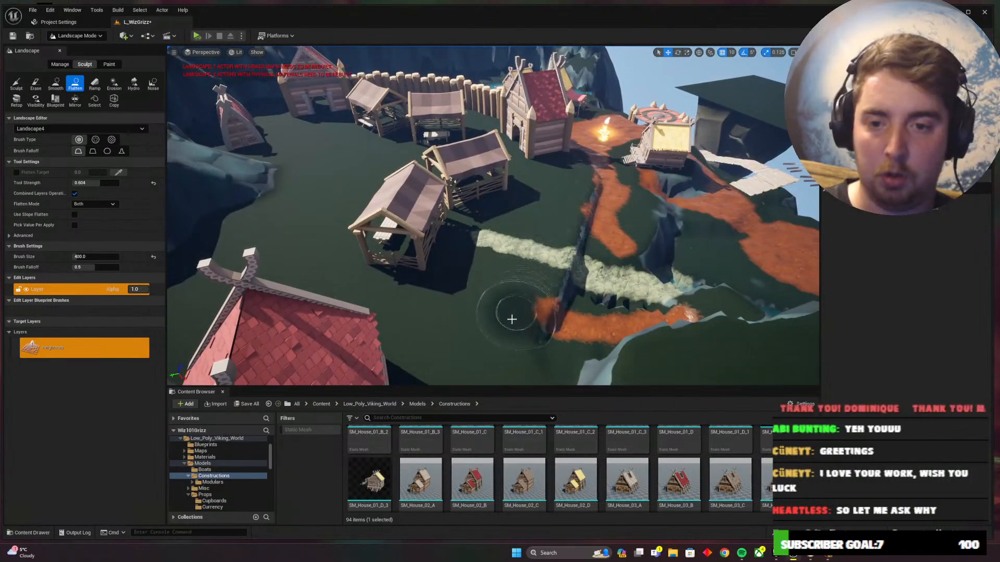
mouse_move(509, 310)
right_down()
mouse_move(476, 336)
mouse_move(445, 315)
mouse_move(581, 240)
right_up()
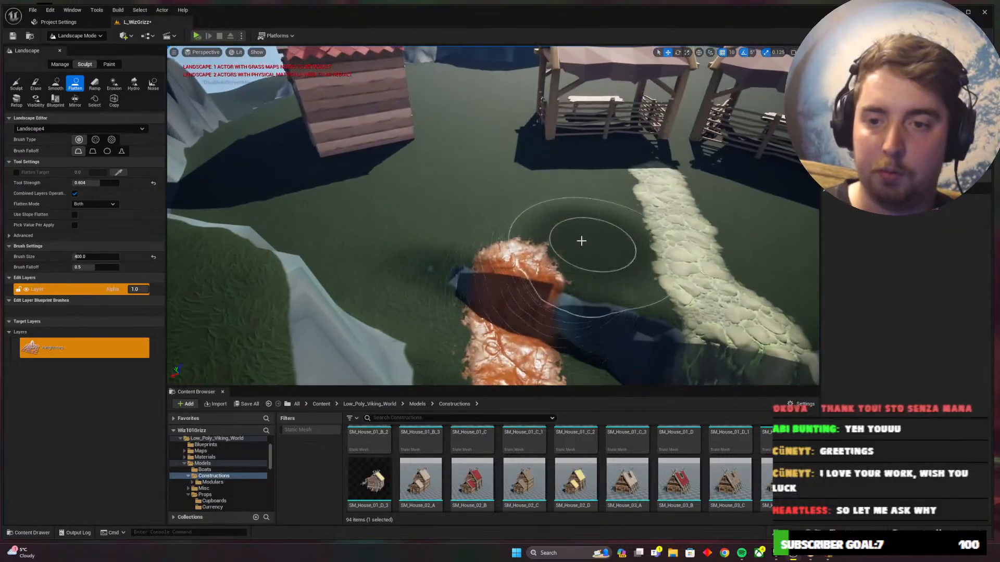
Return to Selection mode and duplicate the whole curved palisade row across to the opposite side of the gatehouse
mouse_move(485, 226)
right_down()
mouse_move(442, 250)
mouse_move(434, 224)
mouse_move(414, 218)
mouse_move(501, 227)
right_up()
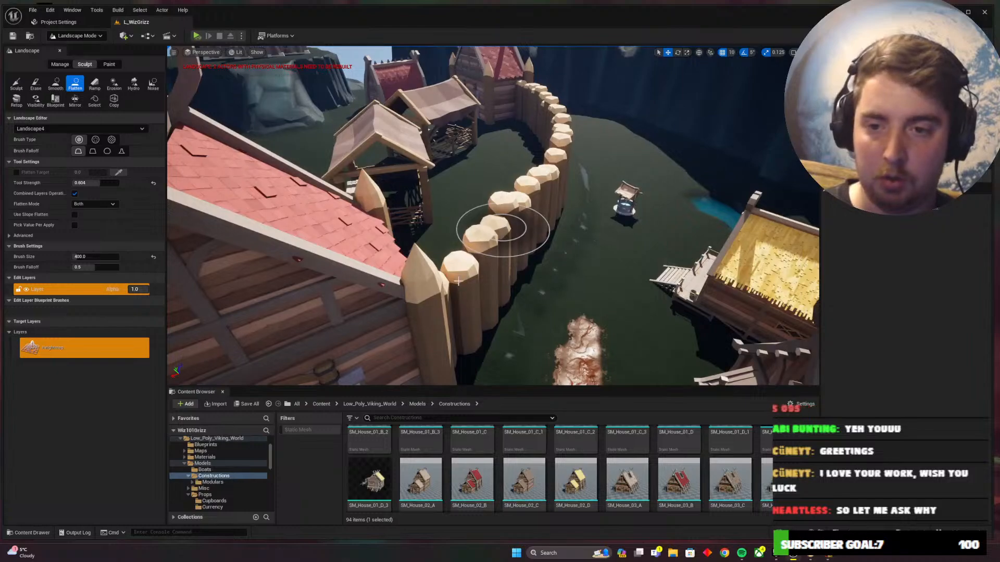
click(52, 35)
click(72, 46)
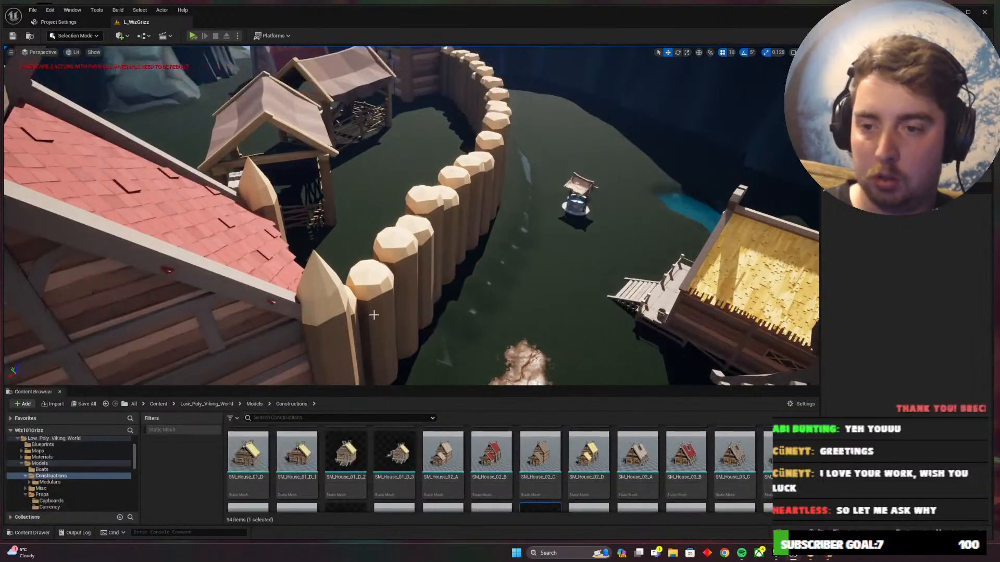
click(356, 314)
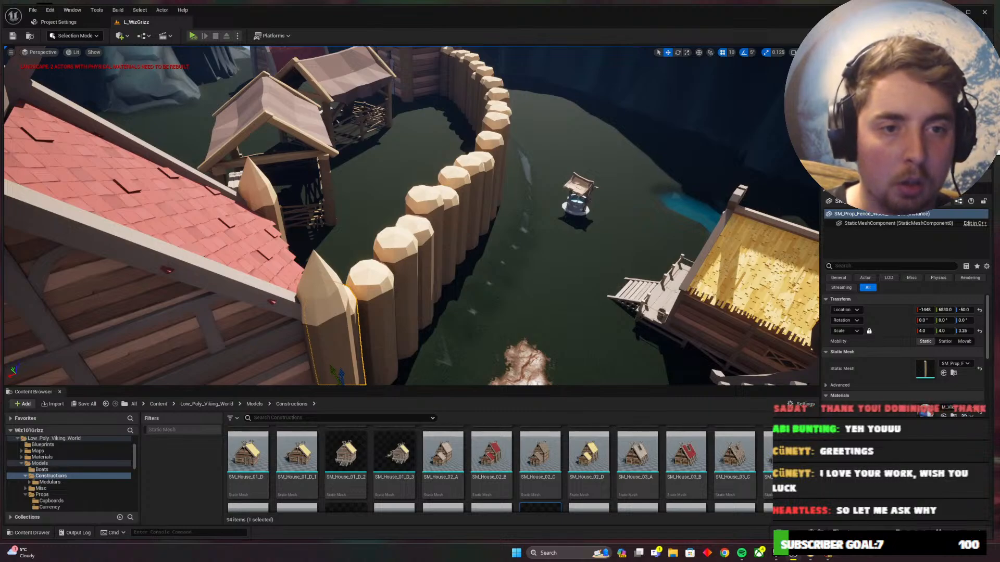
shift+click(880, 130)
right_drag(681, 195, 796, 151)
right_drag(468, 157, 663, 201)
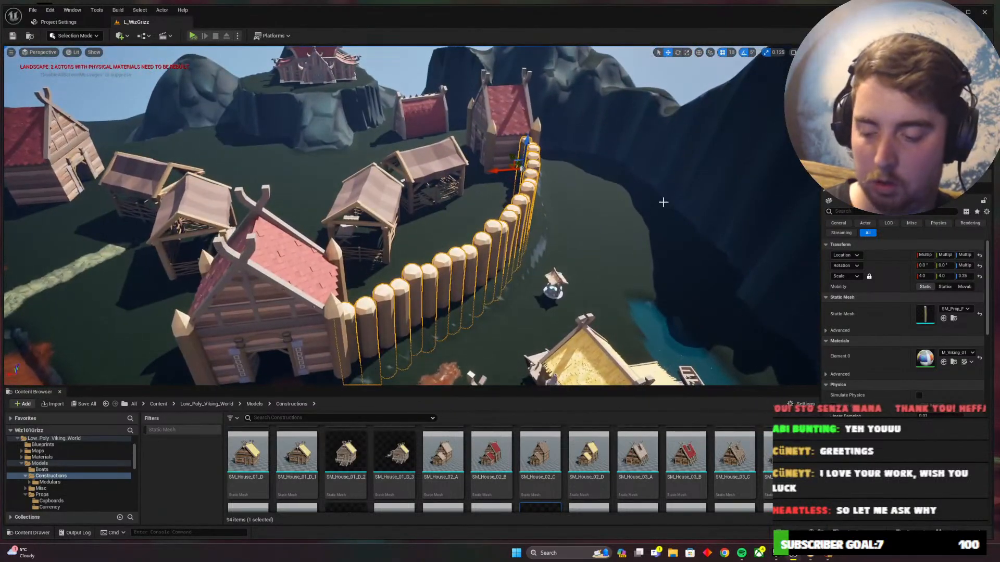
alt+drag(443, 235, 65, 264)
right_drag(65, 265, 32, 229)
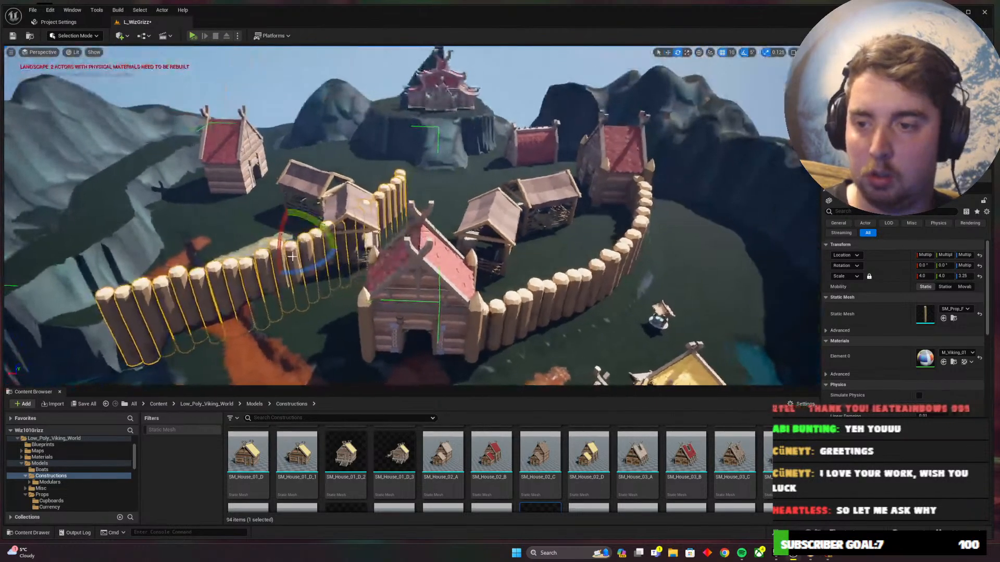
Rotate the copied palisade and position it behind the new stalls, running from the gatehouse to the relocated red-roofed house
key(e)
drag(316, 230, 334, 246)
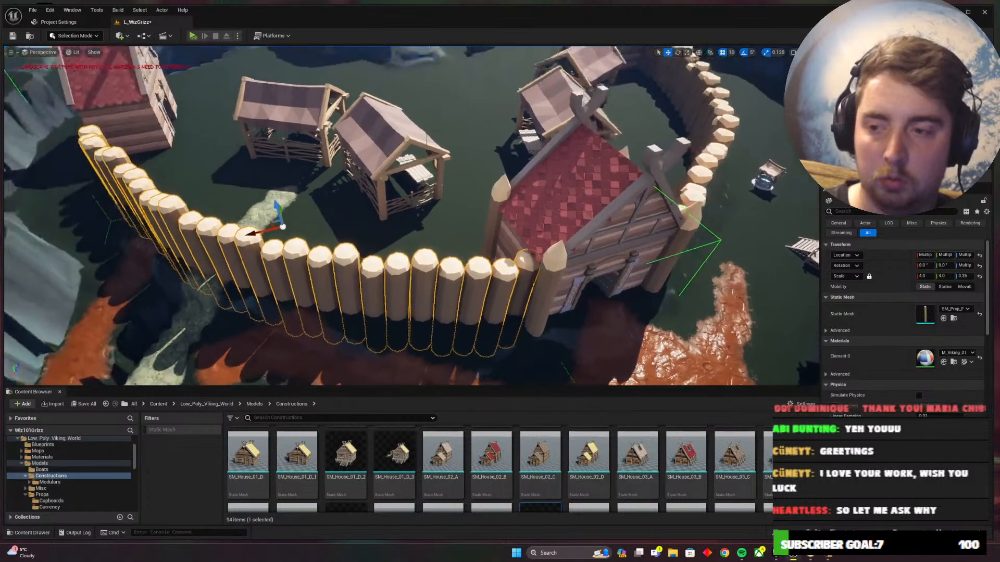
key(w)
right_drag(427, 138, 249, 199)
key(w)
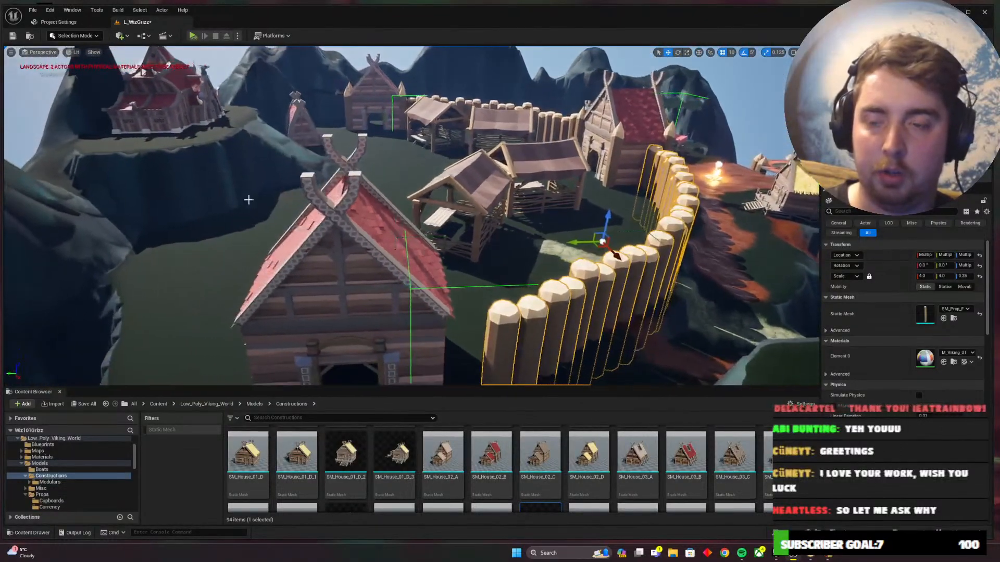
Duplicate the sharpened corner posts of the far gatehouse and bring the copies over to the relocated red-roofed house
right_drag(379, 170, 525, 195)
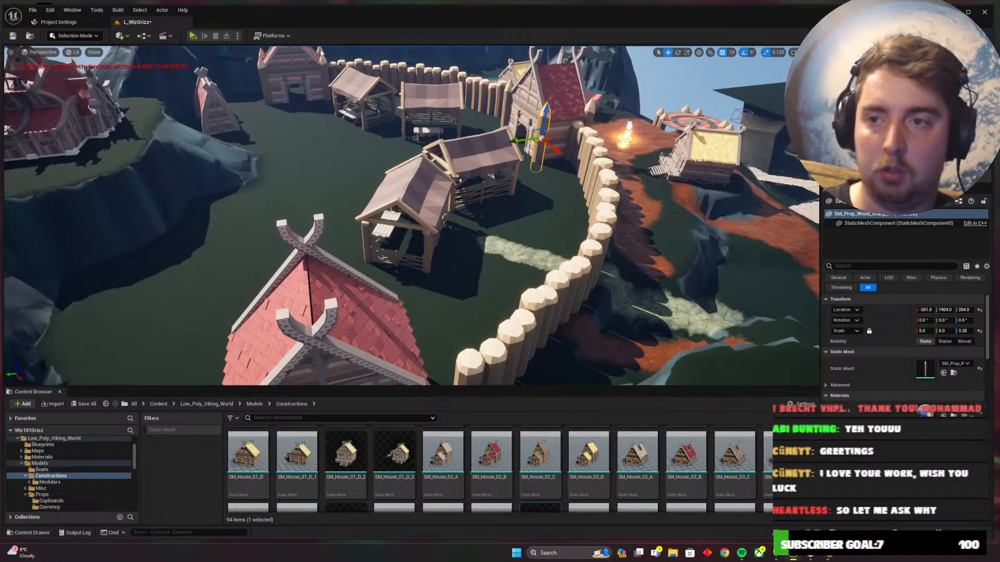
right_drag(338, 69, 307, 48)
right_drag(373, 139, 343, 115)
shift+click(423, 139)
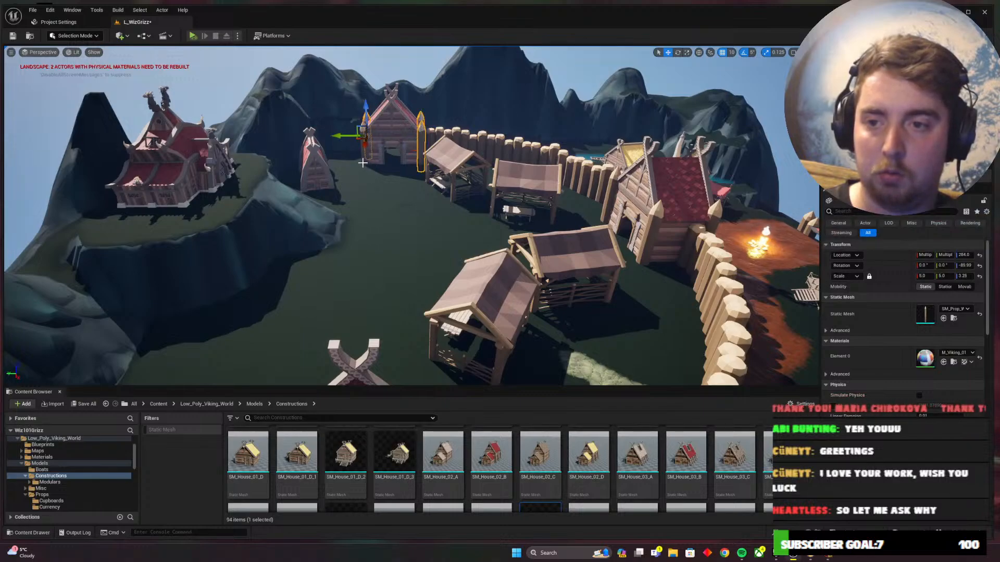
key(s)
right_drag(363, 163, 333, 170)
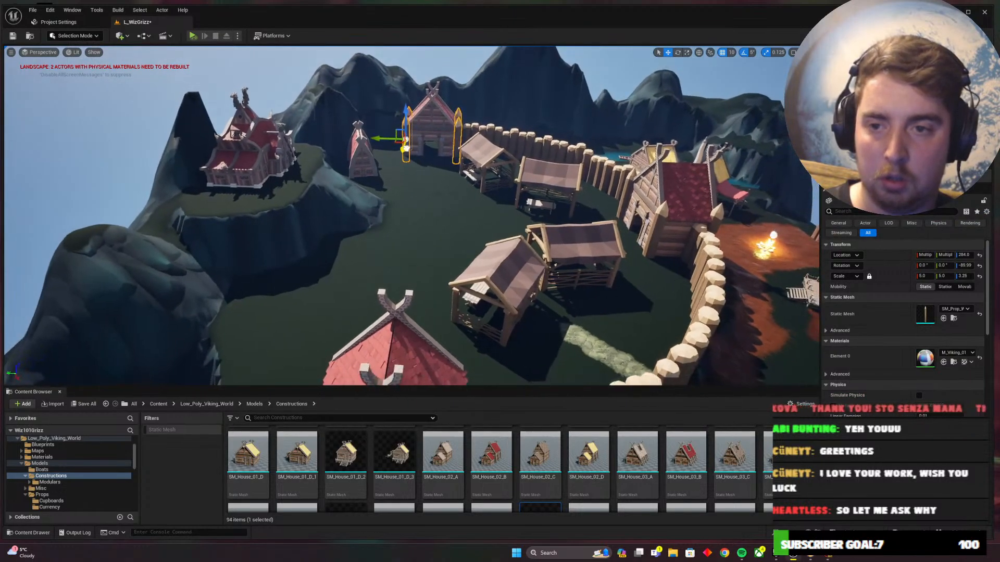
key(s)
right_drag(356, 304, 352, 351)
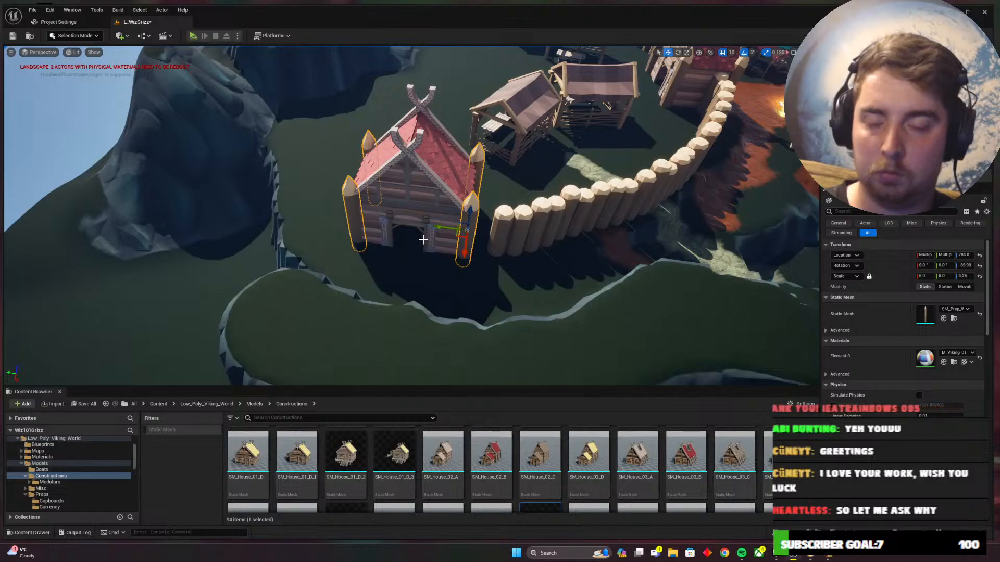
Align the copied sharpened posts with the corners of the relocated red-roofed house
key(d)
right_drag(423, 239, 371, 275)
key(w)
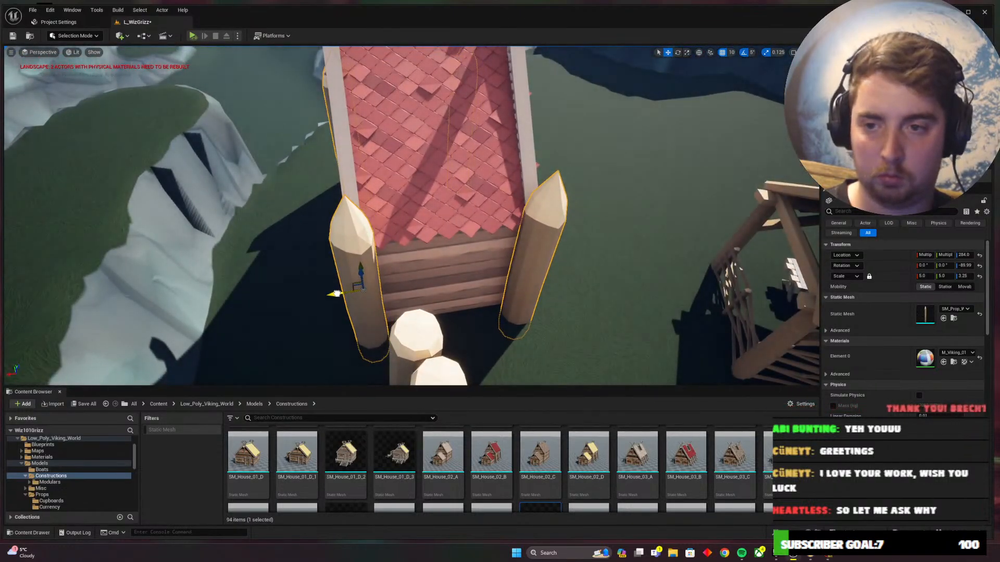
key(d)
right_drag(347, 285, 125, 239)
key(s)
right_drag(413, 239, 585, 317)
key(a)
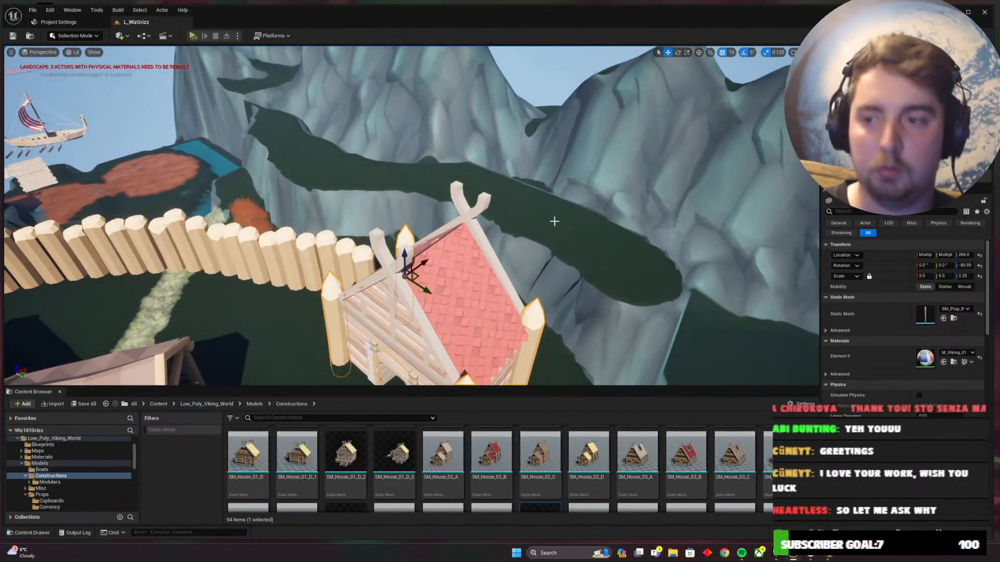
Inspect the enclosed market area and how the copied palisade meets the sharpened posts of the relocated house
right_drag(554, 221, 460, 268)
key(w)
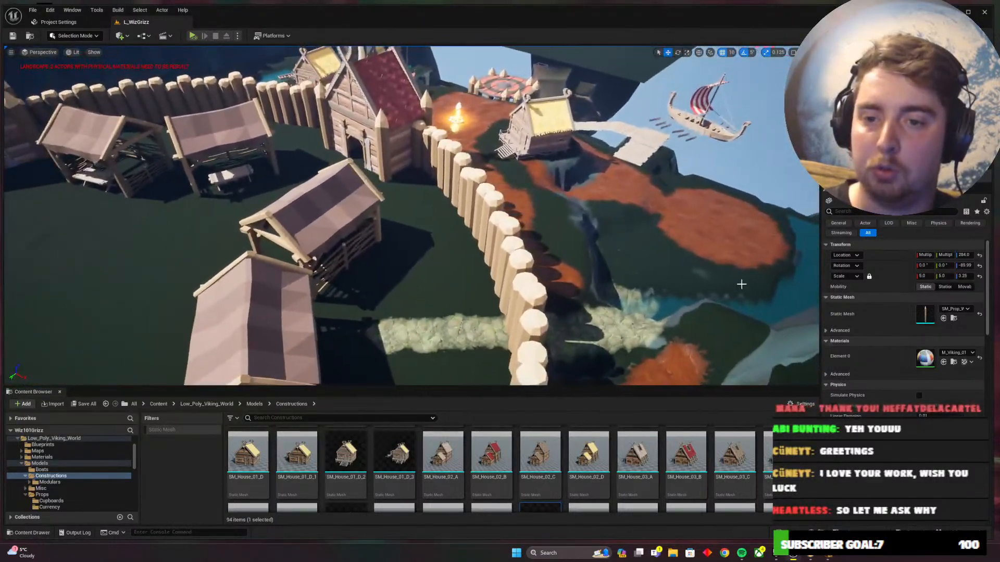
right_drag(742, 284, 498, 291)
key(w)
key(d)
key(s)
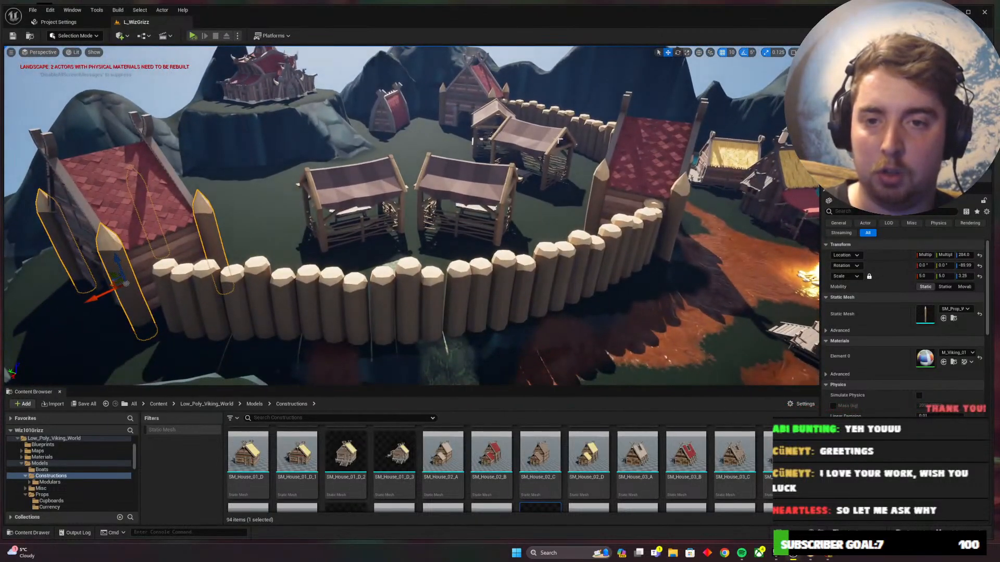
right_drag(516, 267, 528, 288)
key(w)
key(a)
key(w)
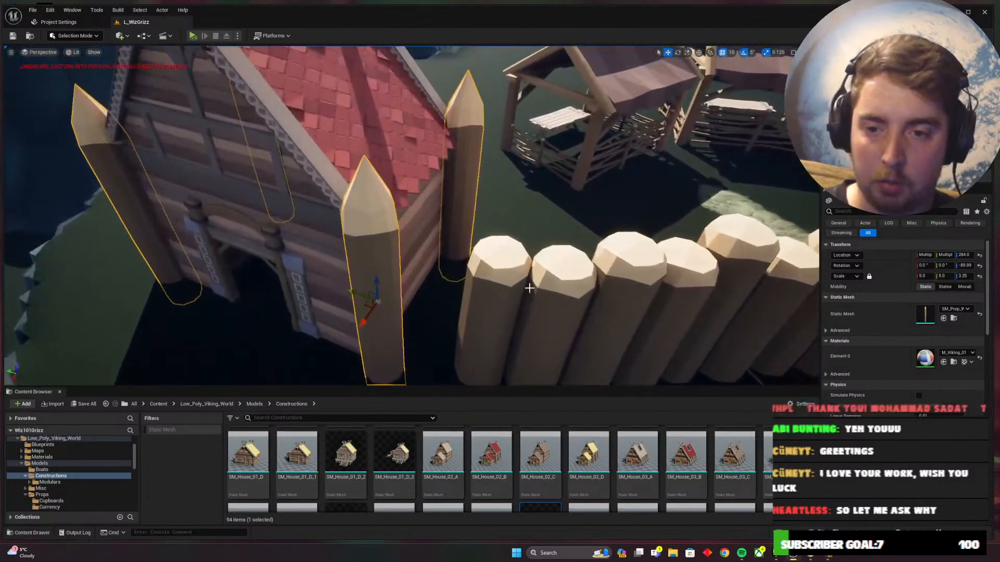
key(s)
Select the copied palisade row and review its line between the gatehouse and the relocated red-roofed house
right_drag(566, 261, 636, 231)
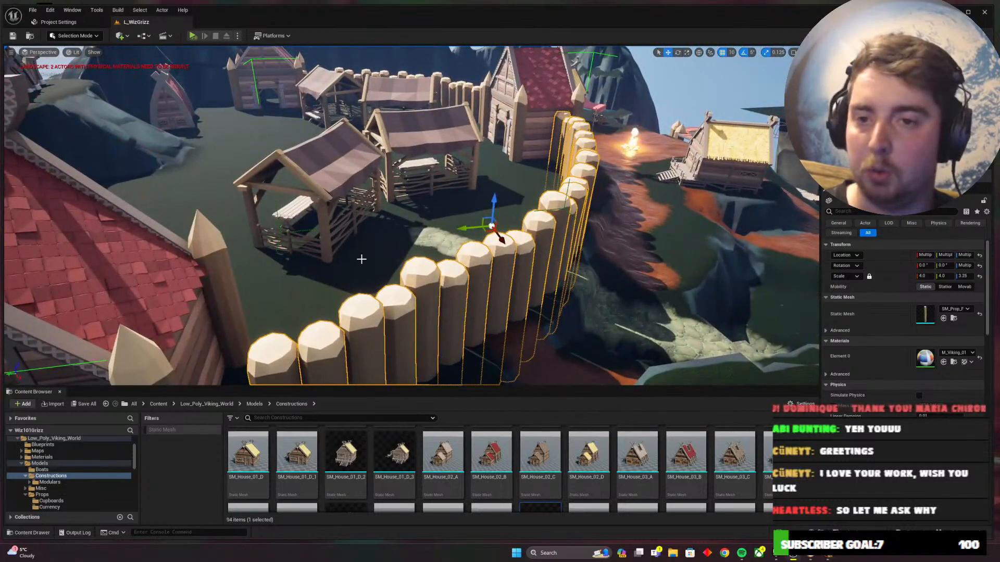
right_drag(361, 258, 343, 284)
key(s)
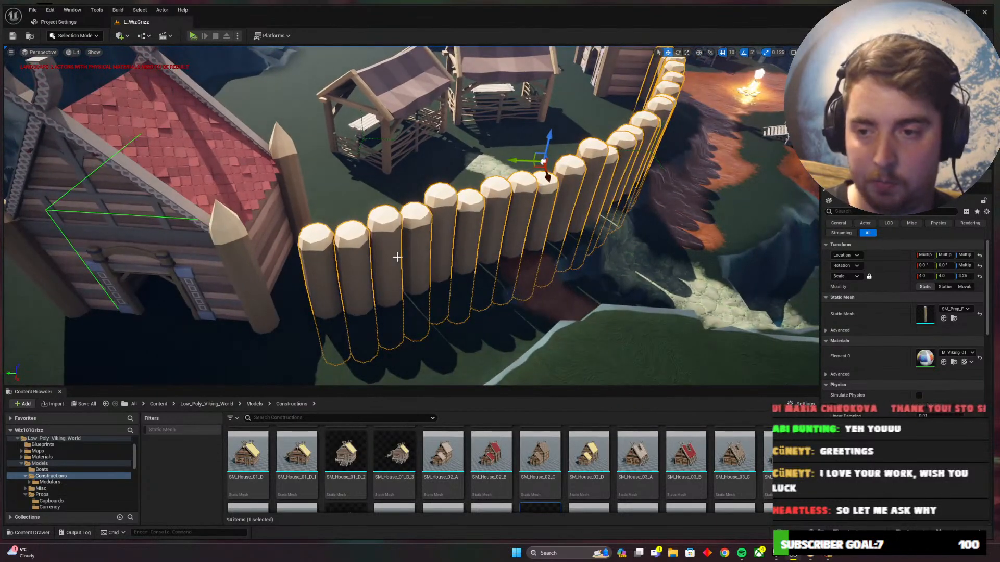
right_drag(397, 257, 379, 256)
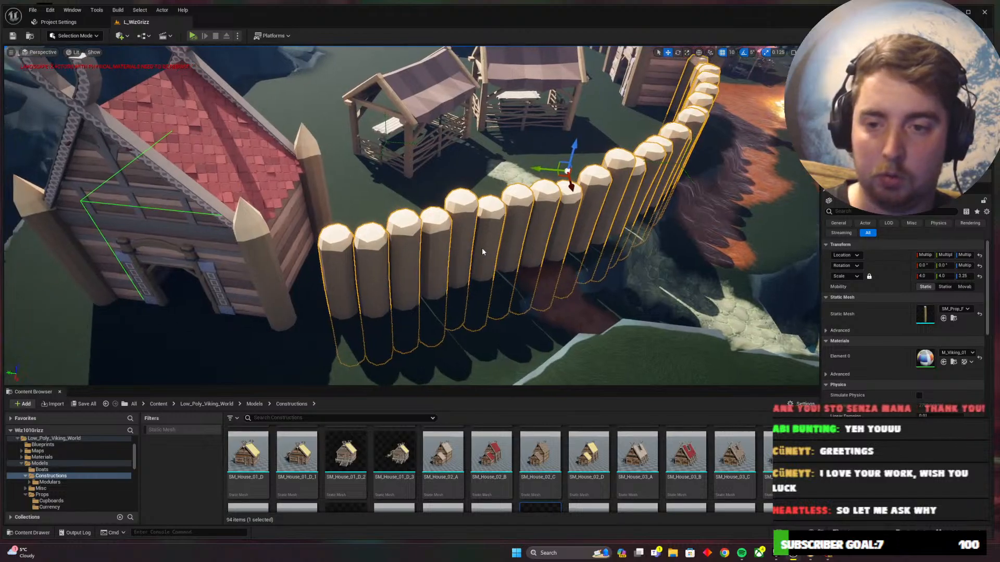
right_drag(483, 252, 567, 247)
key(s)
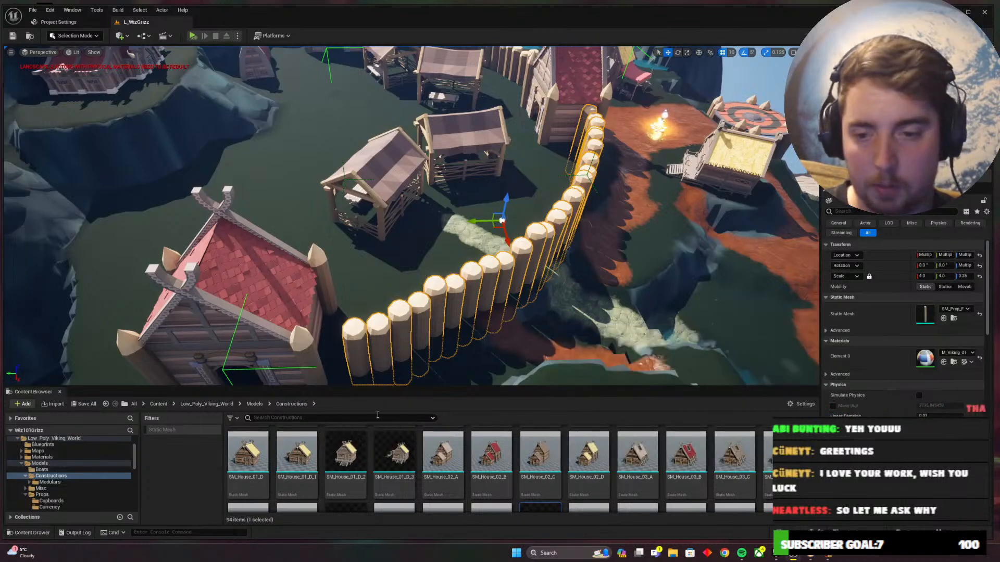
Place a wooden fence post from the PolygonVikings Meshes/Props folder on the ground between the palisade and the canopy stalls
click(166, 403)
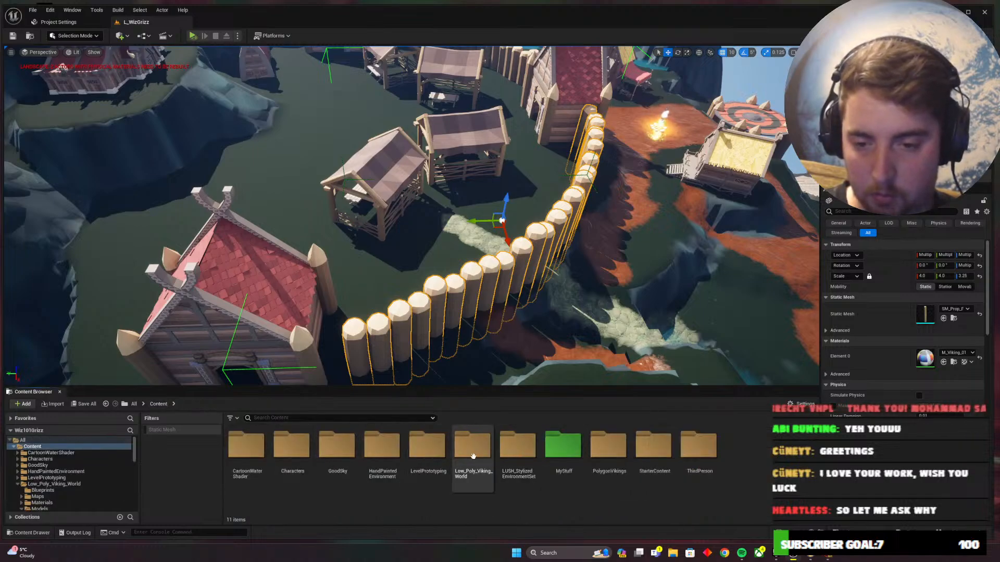
double_click(608, 447)
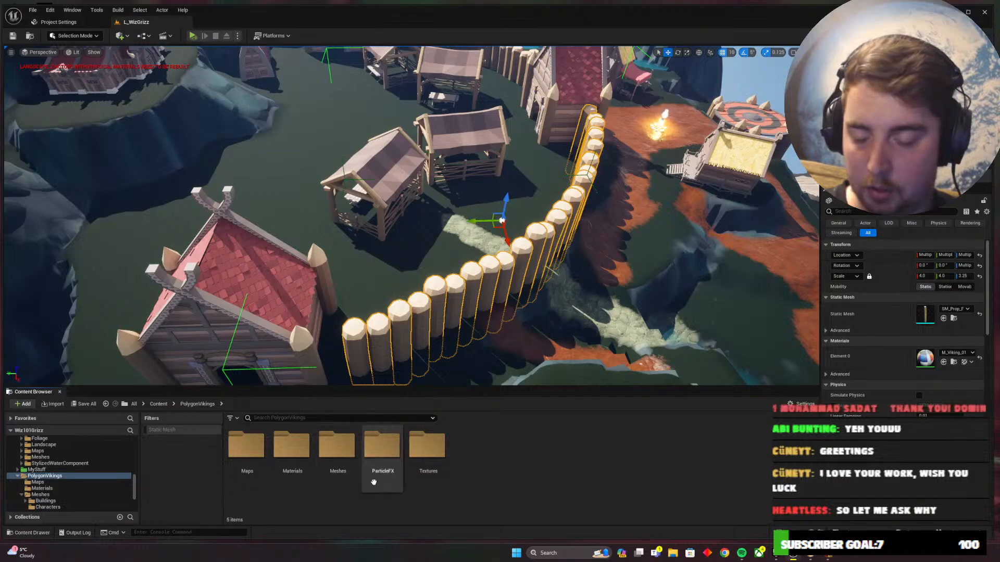
double_click(337, 447)
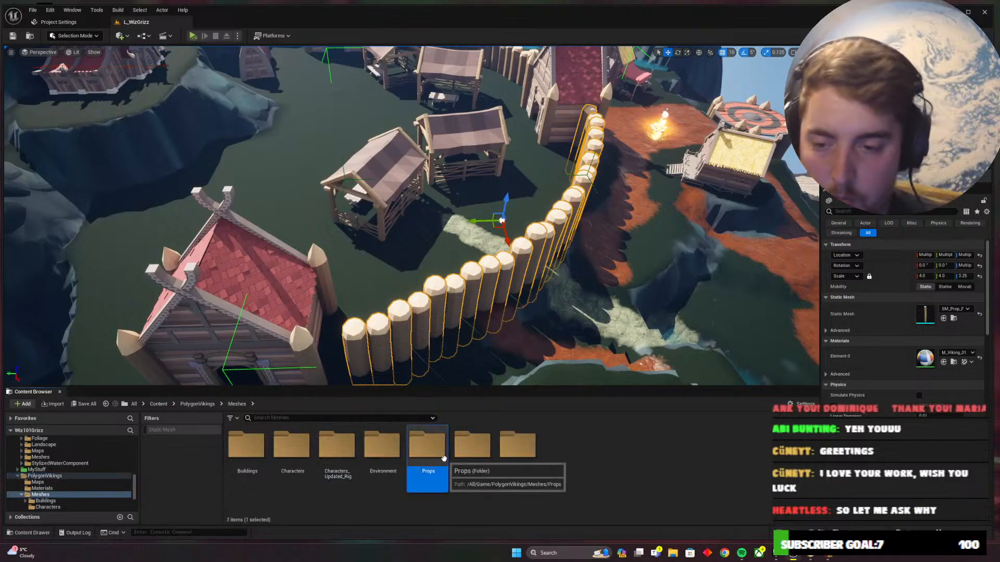
double_click(428, 447)
scroll(734, 475, down, 10)
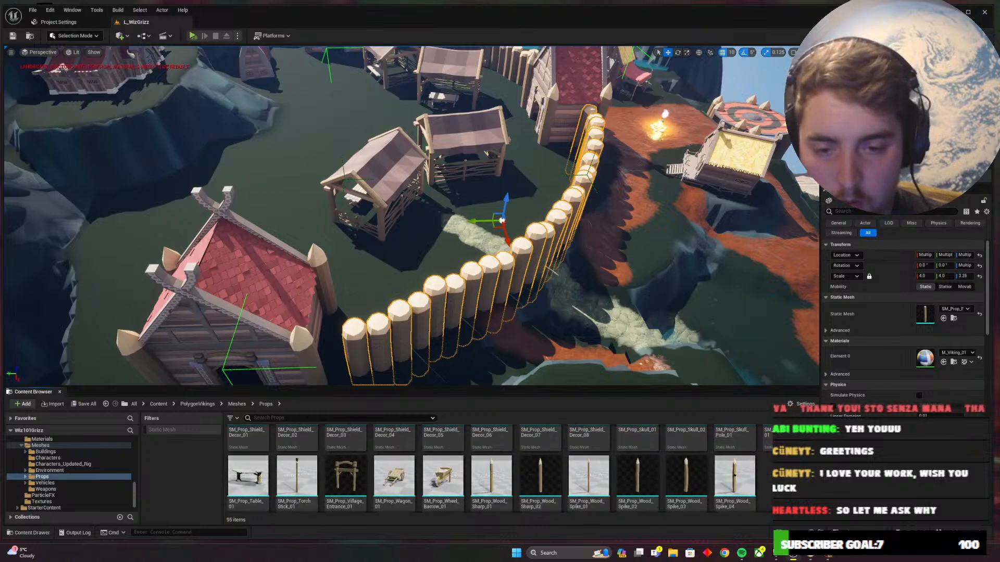
scroll(443, 469, up, 5)
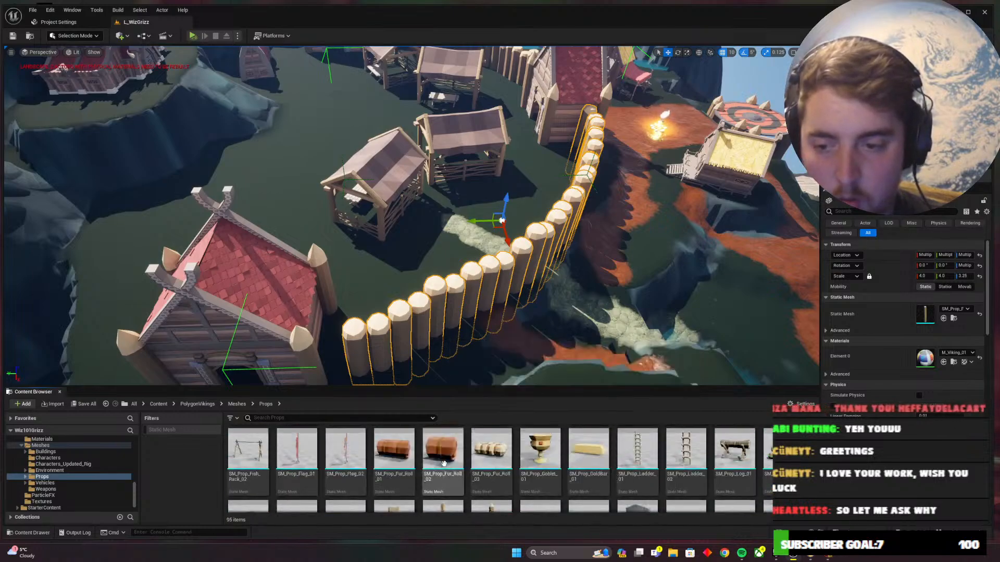
scroll(379, 479, up, 2)
drag(298, 496, 390, 271)
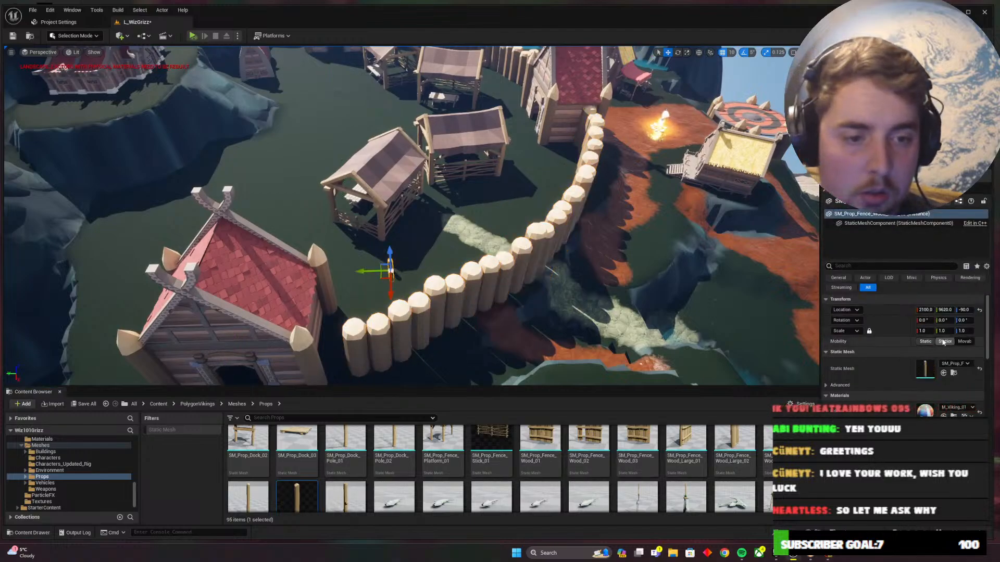
Scale the new fence post non-uniformly to 4.0 in X, 4.0 in Y and 3.25 in Z
click(869, 332)
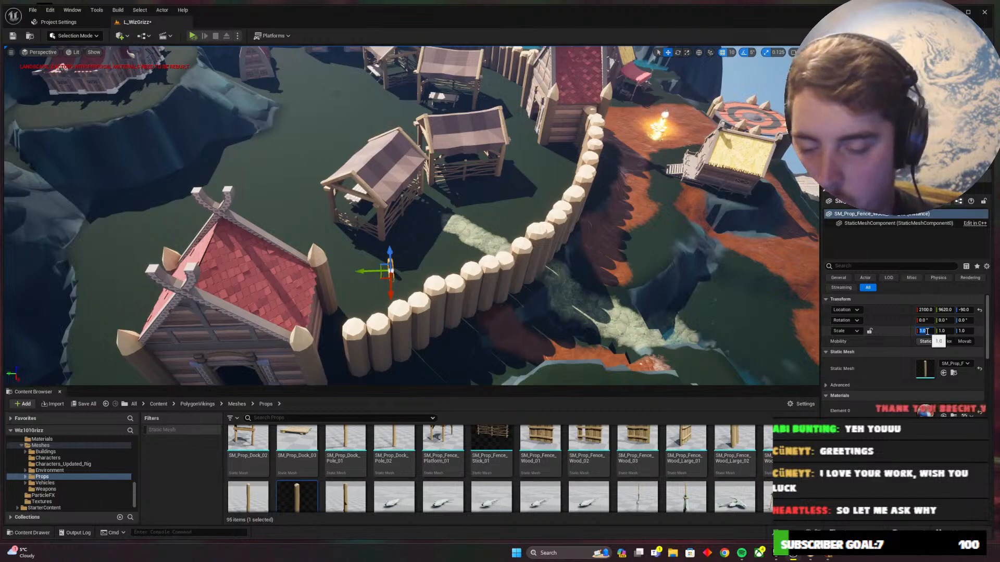
key(Tab)
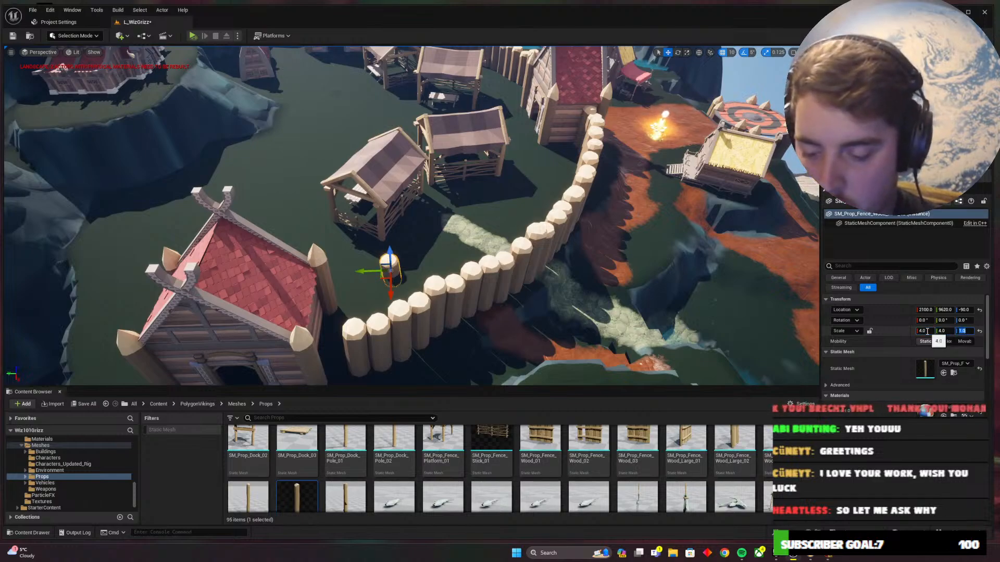
text(3.25)
key(Return)
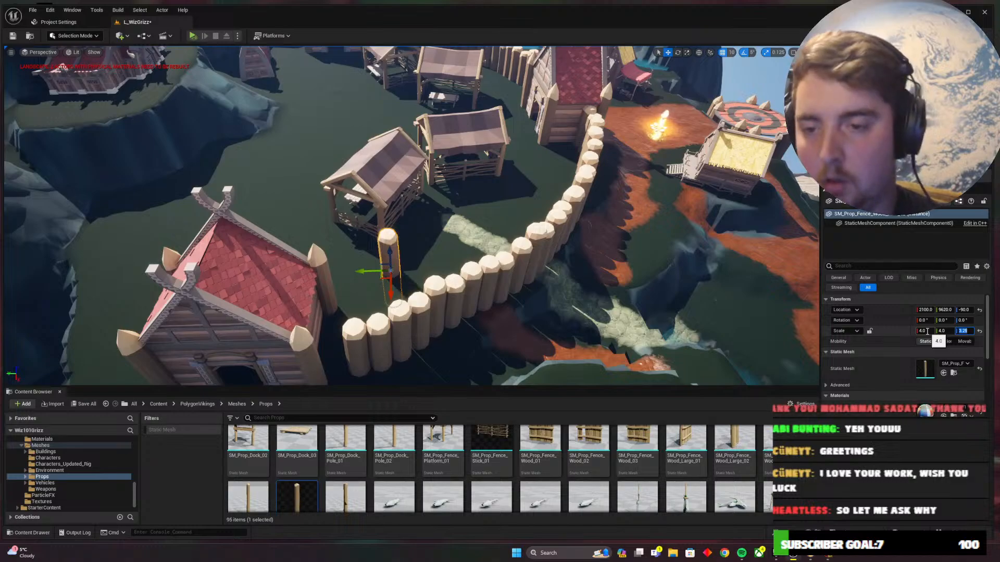
Move the new post into the gap between the red-roofed house's sharpened corner post and the palisade, and raise it slightly
right_drag(452, 292, 411, 287)
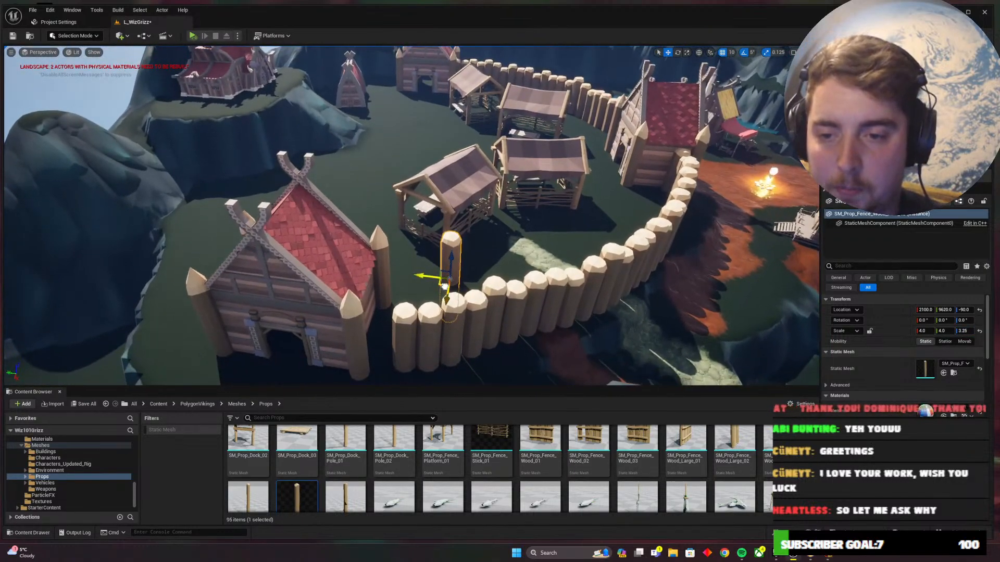
drag(445, 283, 382, 354)
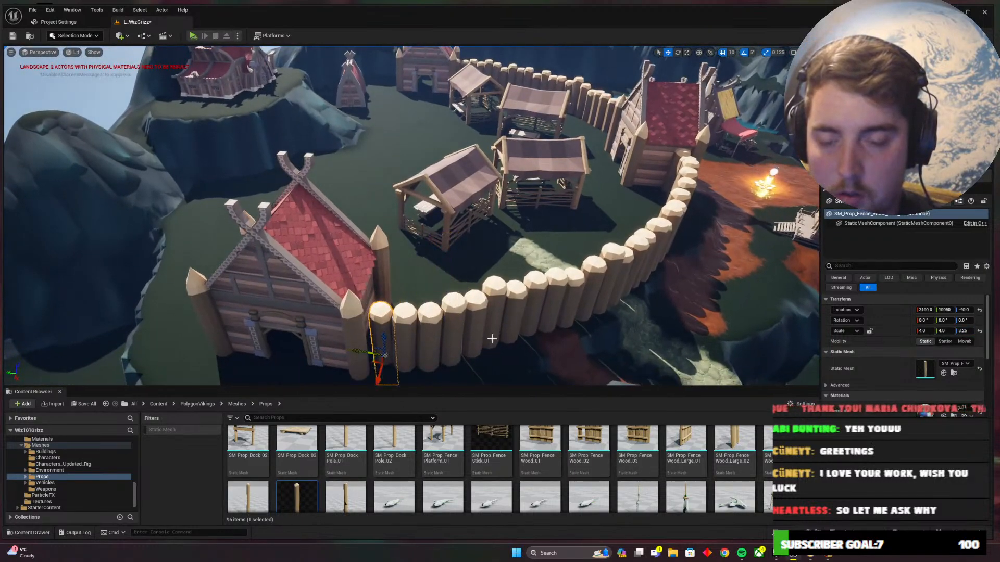
key(q)
right_drag(492, 338, 456, 351)
key(w)
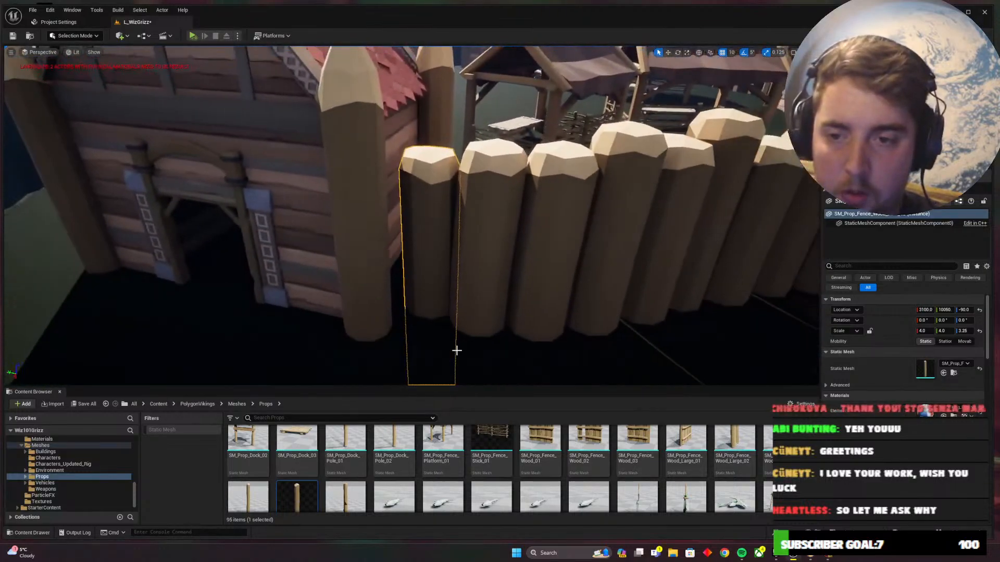
key(w)
right_drag(520, 323, 478, 281)
drag(445, 255, 445, 244)
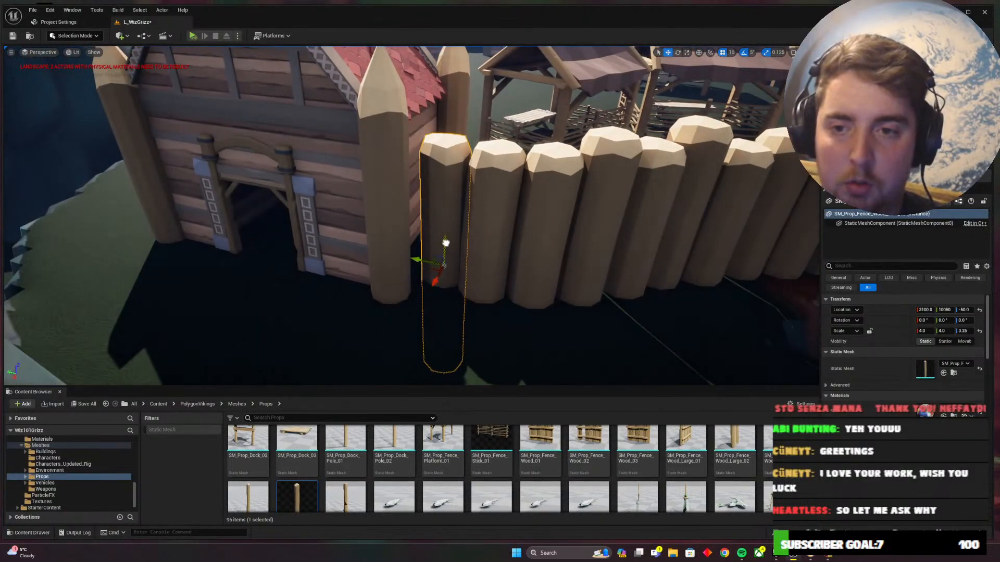
Fine-tune the added post beside the sharpened corner post so it continues the line of the palisade row
right_drag(436, 266, 276, 343)
key(w)
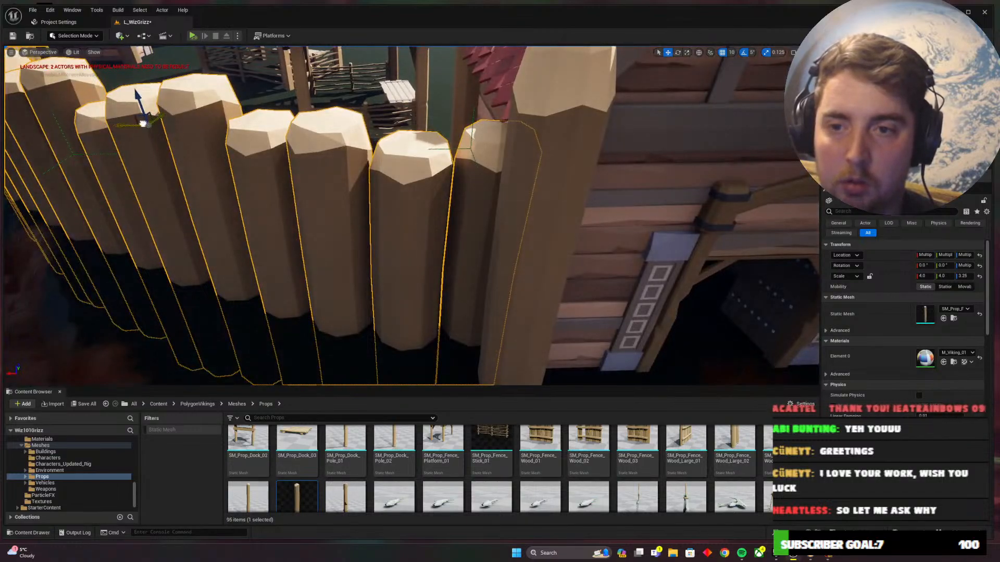
right_drag(411, 216, 479, 179)
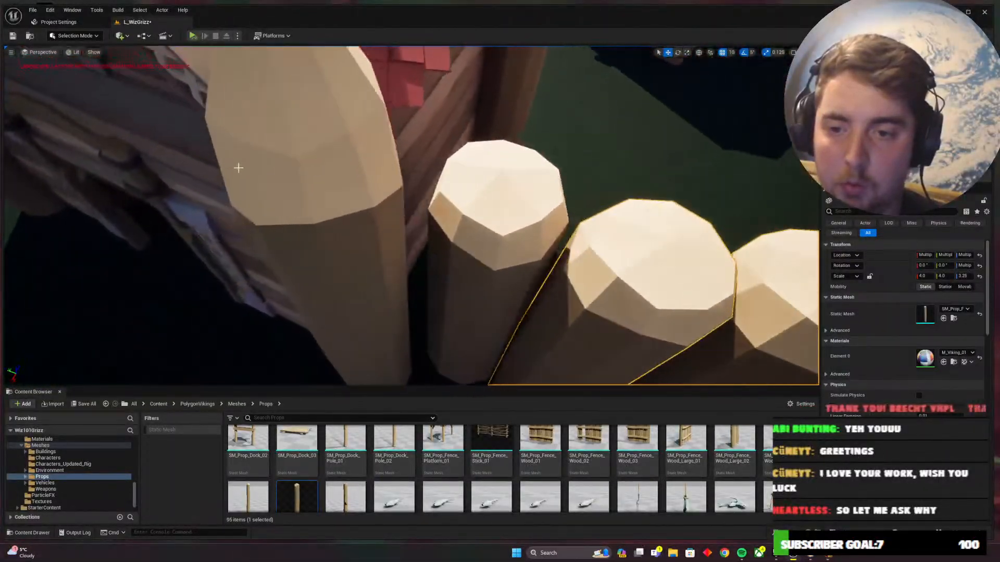
right_drag(510, 153, 513, 76)
key(Delete)
key(ctrl+z)
right_drag(381, 242, 380, 302)
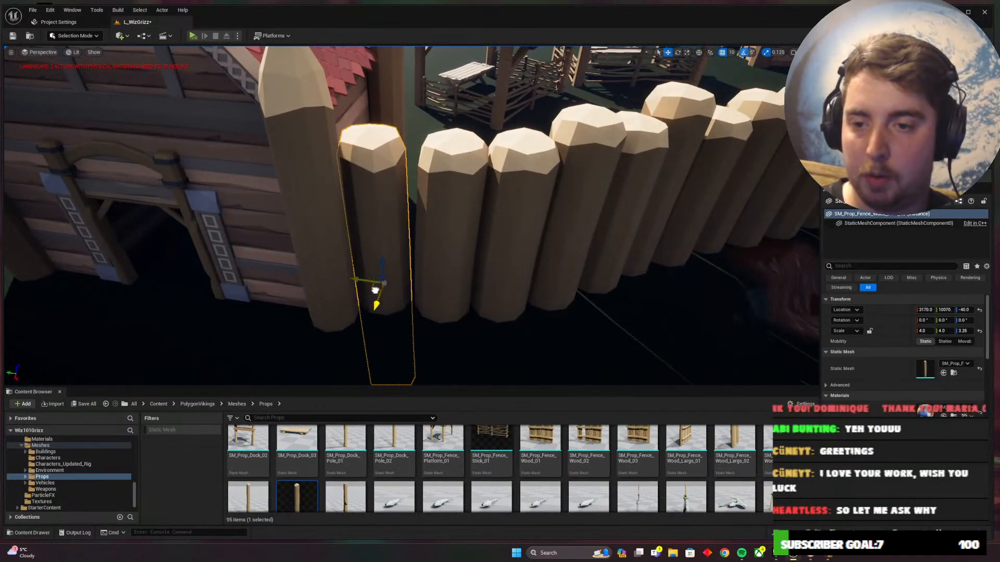
key(Escape)
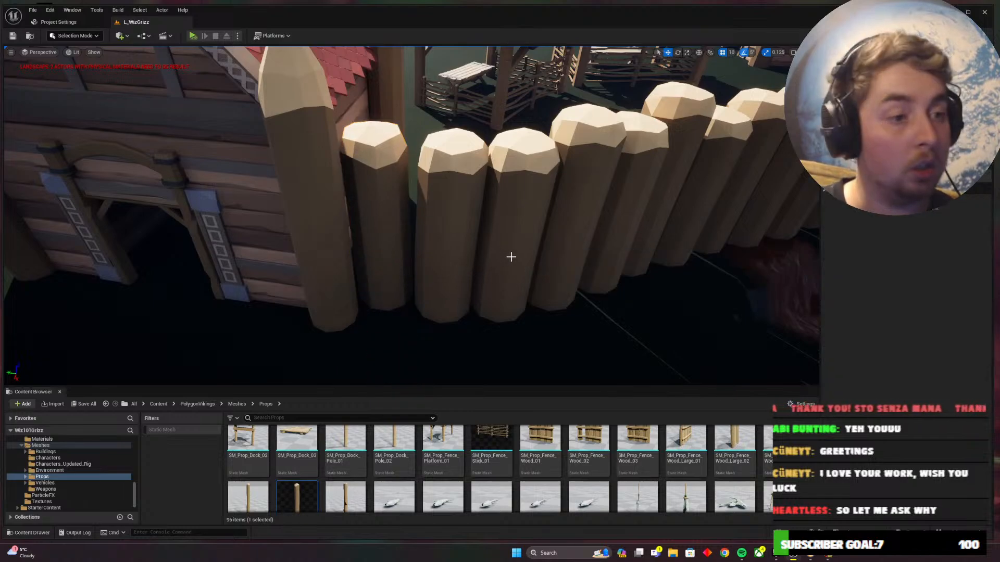
Compare the open ground behind the enclosure and the curved red-roofed house there with the Wizard101 reference
right_drag(466, 237, 365, 253)
key(alt+Tab)
key(alt+Tab)
right_drag(639, 218, 476, 196)
click(710, 230)
right_drag(618, 264, 609, 264)
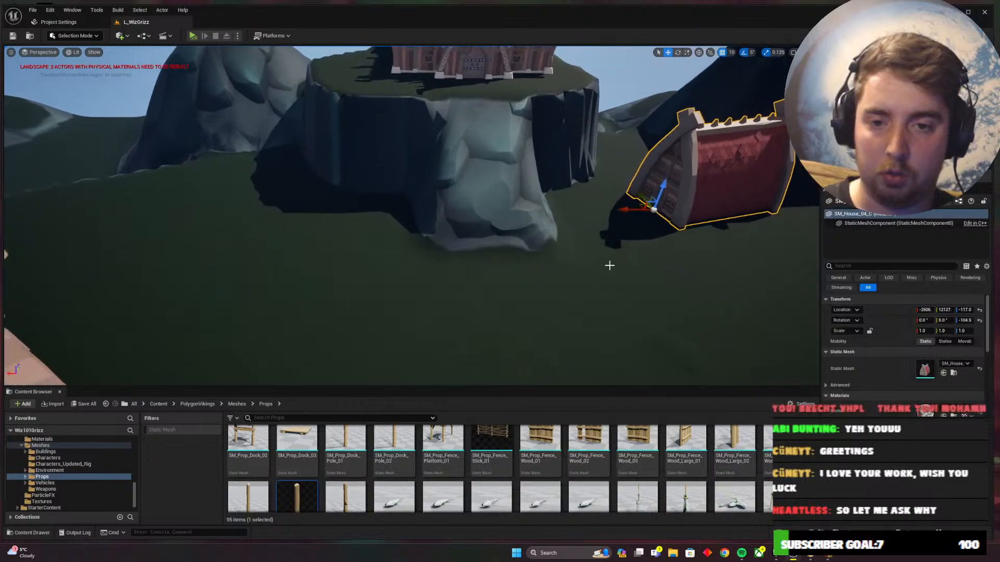
key(alt+Tab)
key(alt+Tab)
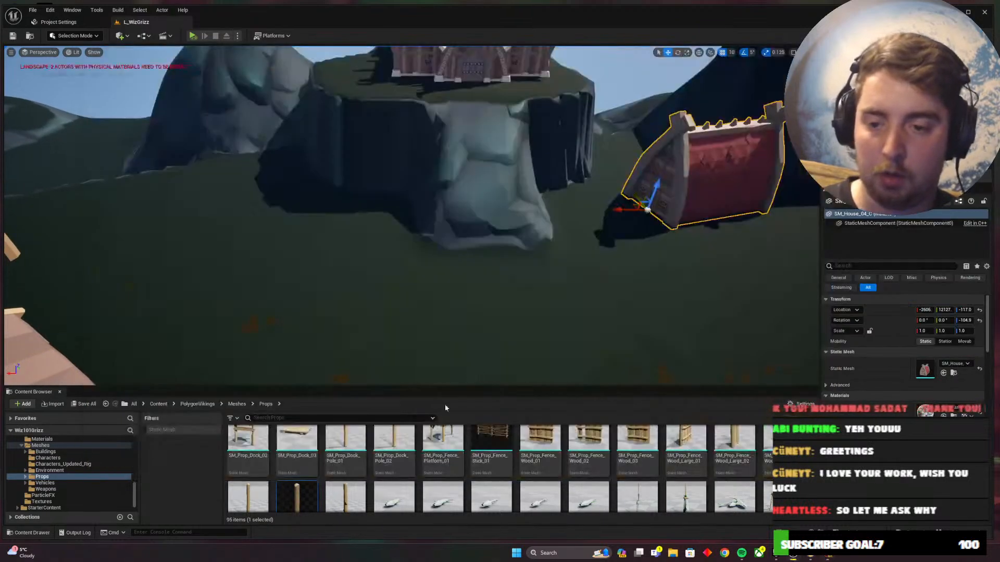
Place SM_Small_House_03_C from the Low_Poly_Viking_World Constructions folder on the open ground near the cliff below the hall
click(159, 404)
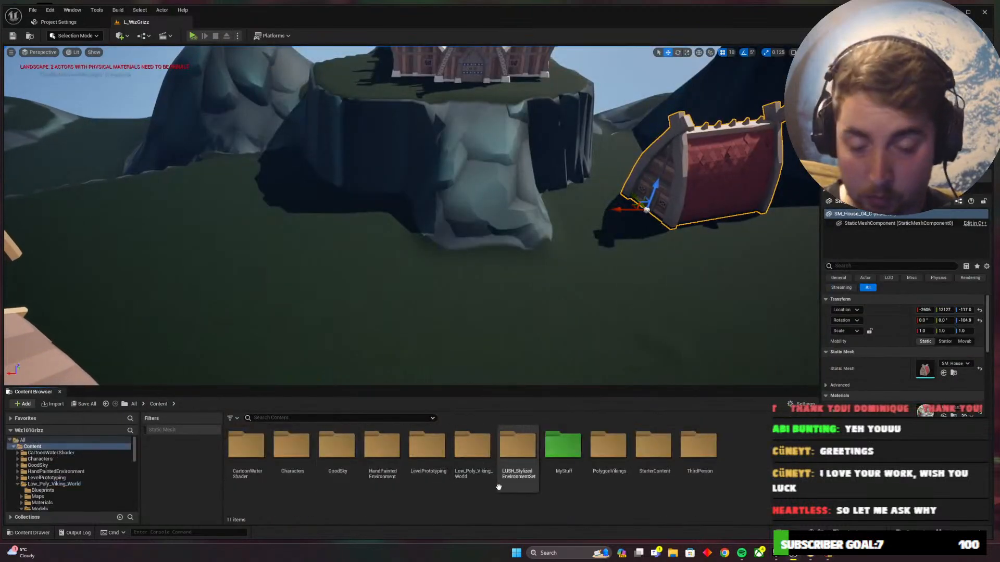
double_click(472, 447)
double_click(383, 446)
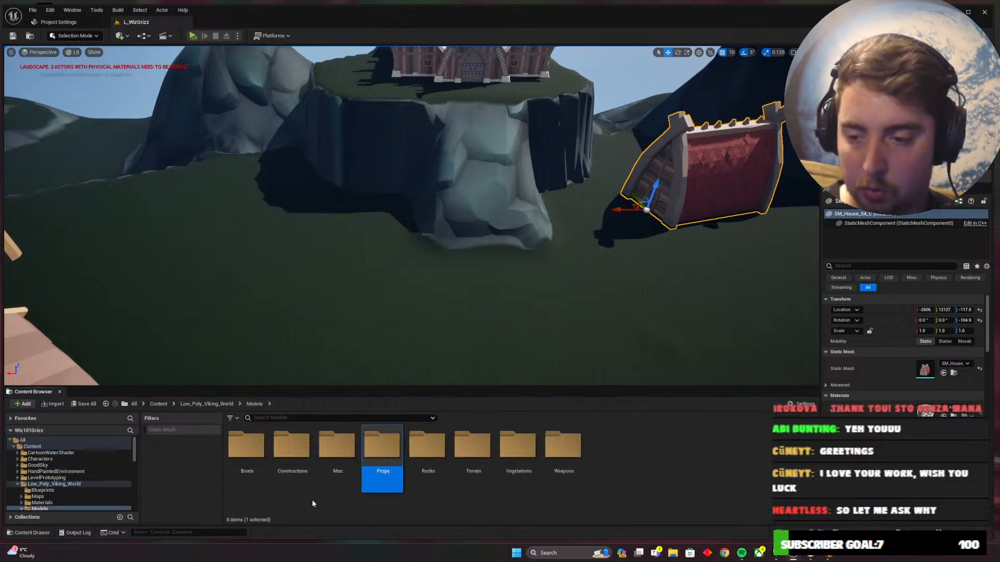
click(300, 457)
double_click(300, 457)
scroll(520, 469, down, 5)
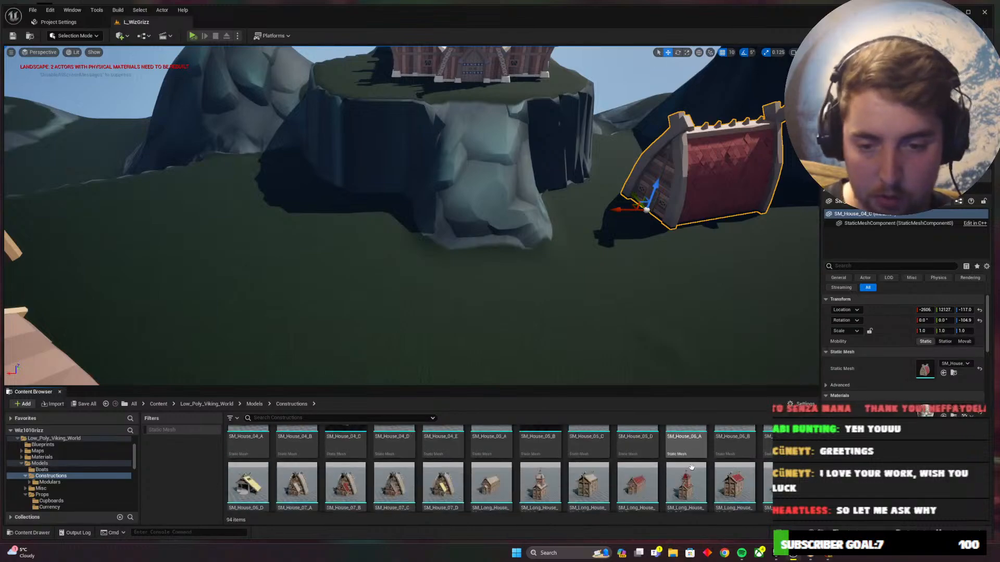
scroll(687, 472, down, 3)
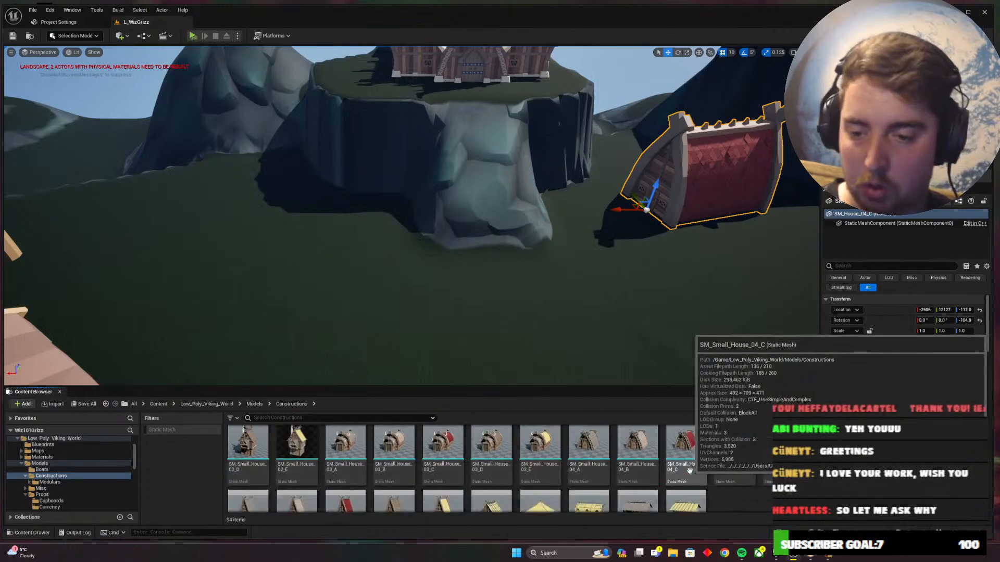
drag(443, 448, 281, 200)
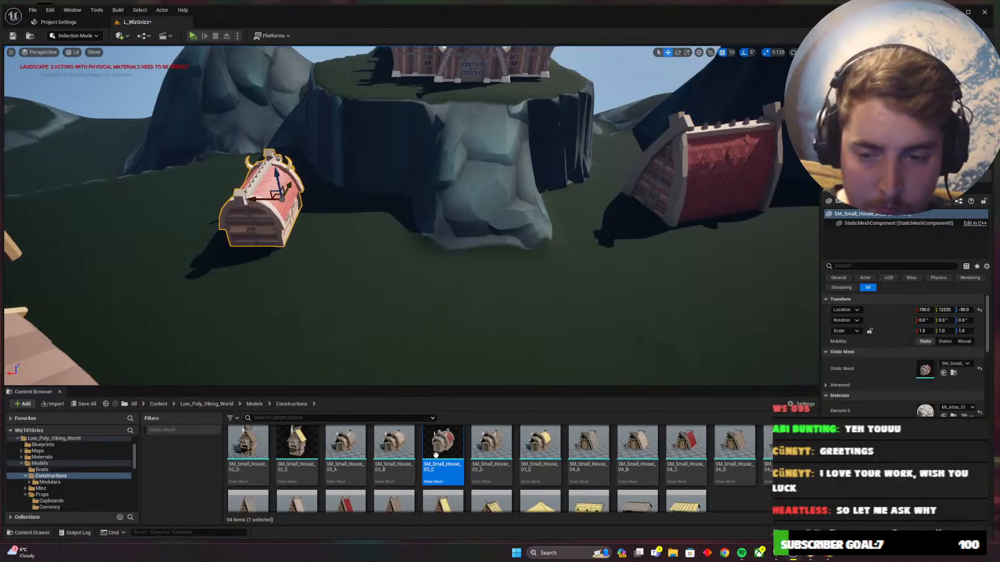
Rotate the small red-roofed house about 115° around Z and move it to X 420, Y 11730
scroll(312, 471, down, 1)
key(e)
key(f)
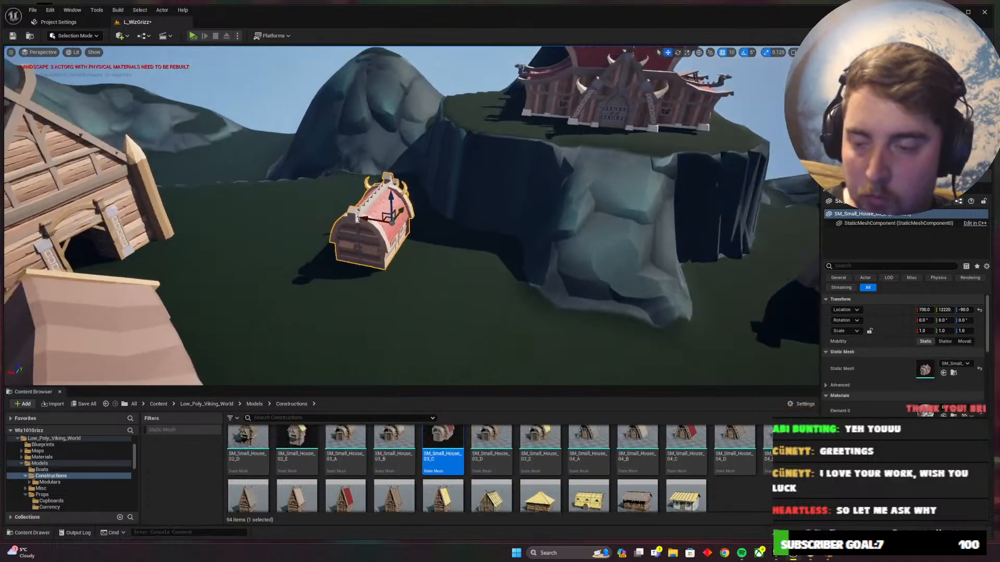
mouse_move(421, 242)
mouse_down()
mouse_move(407, 229)
mouse_move(397, 235)
mouse_move(397, 273)
mouse_move(415, 260)
mouse_up()
key(w)
Examine the gatehouse, the palisade and the neighbouring stone hut in the Wizard101 reference
key(alt+Tab)
key(w)
right_drag(521, 296, 703, 295)
key(w)
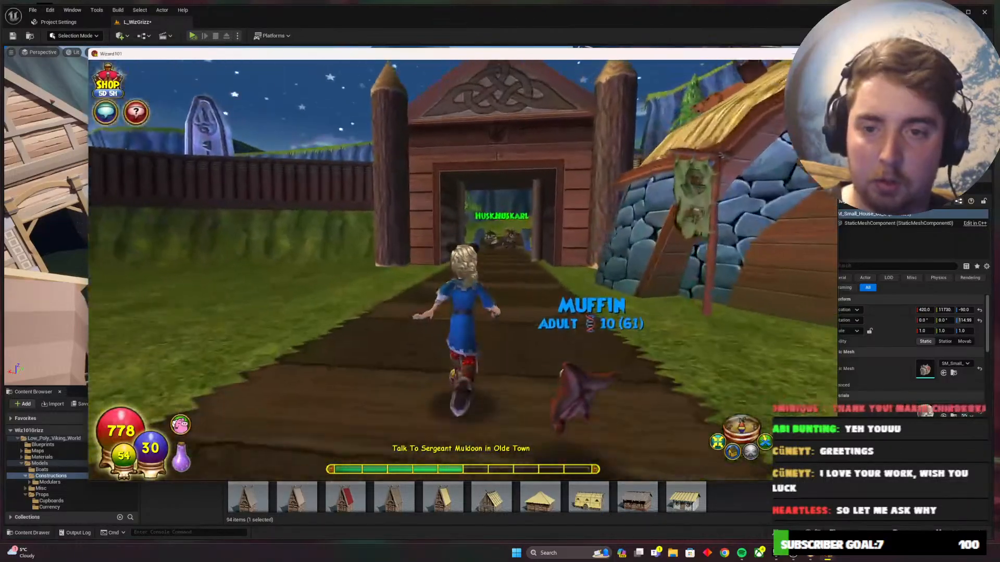
key(w)
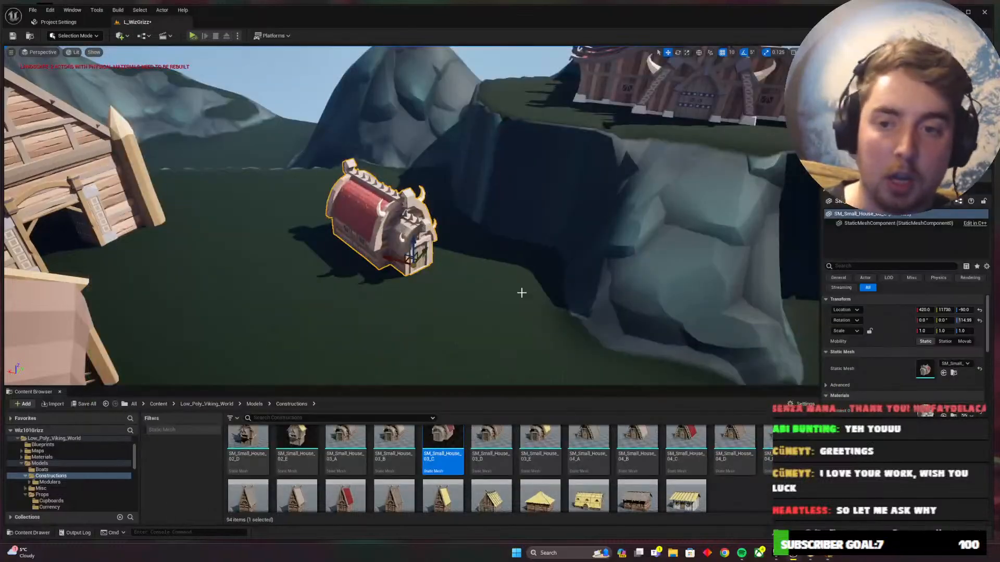
Duplicate the palisade row and rotate the copy about 95° so it runs from the far side of the red-roofed gatehouse
key(s)
right_drag(522, 293, 351, 290)
key(d)
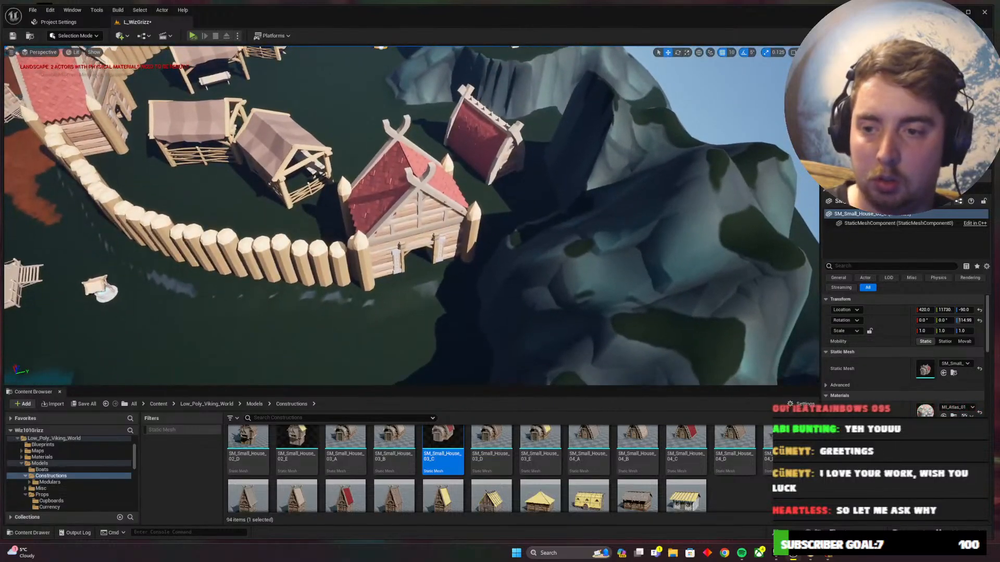
click(277, 256)
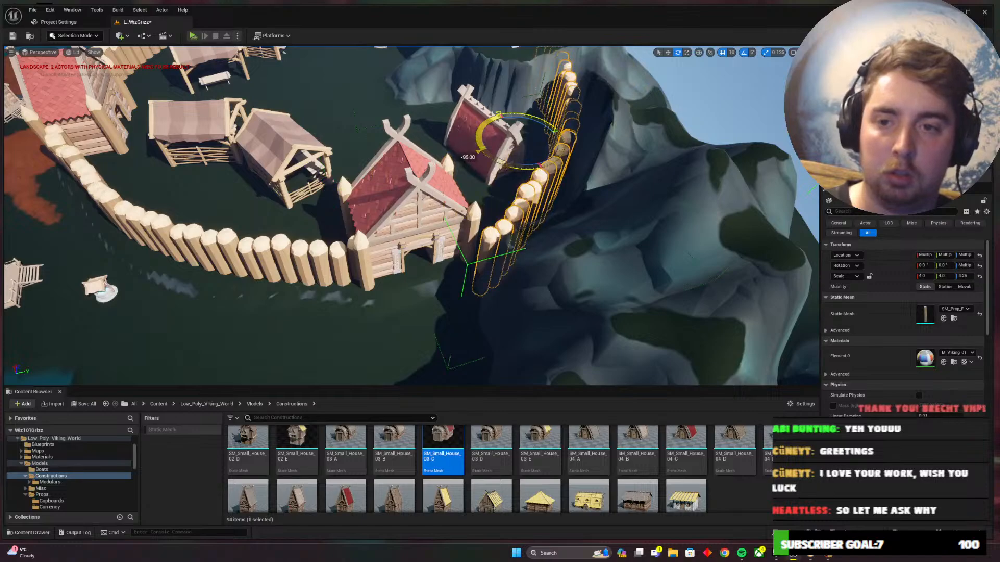
drag(495, 161, 498, 163)
key(w)
Align the copied palisade with the gatehouse's sharpened corner post and extend the line along the cliff toward the large hall
right_drag(522, 187, 520, 156)
key(d)
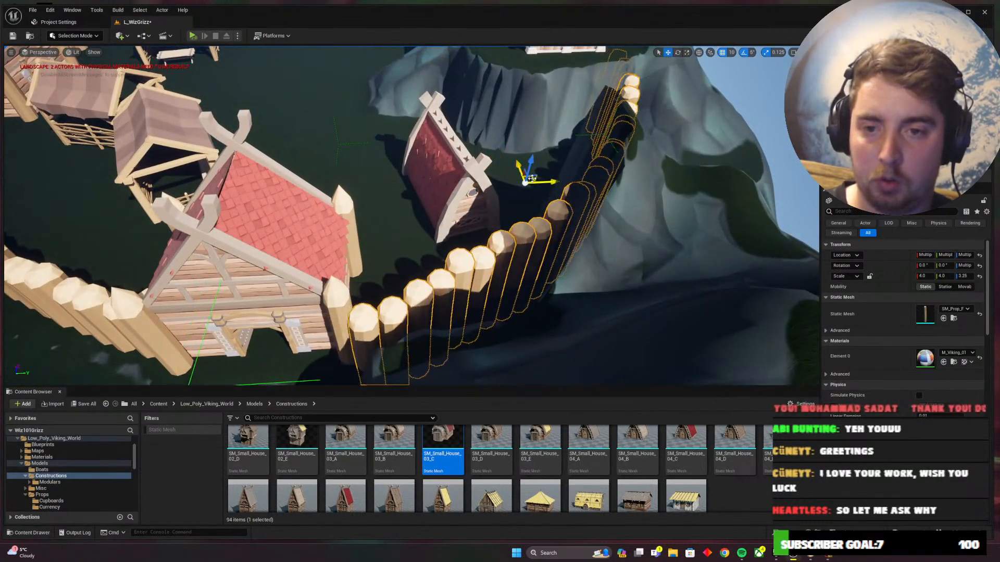
key(w)
right_drag(517, 163, 553, 253)
key(s)
key(w)
key(e)
key(s)
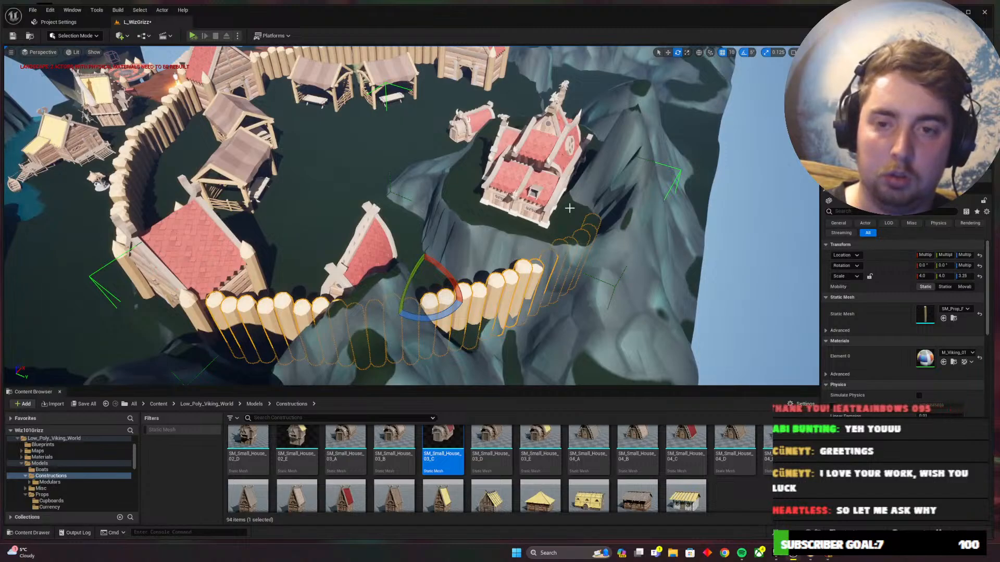
Switch to Wizard101 and examine the ground outside the gatehouse, with its leaning stakes, rune stone, river and waterfall
key(alt+Tab)
key(d)
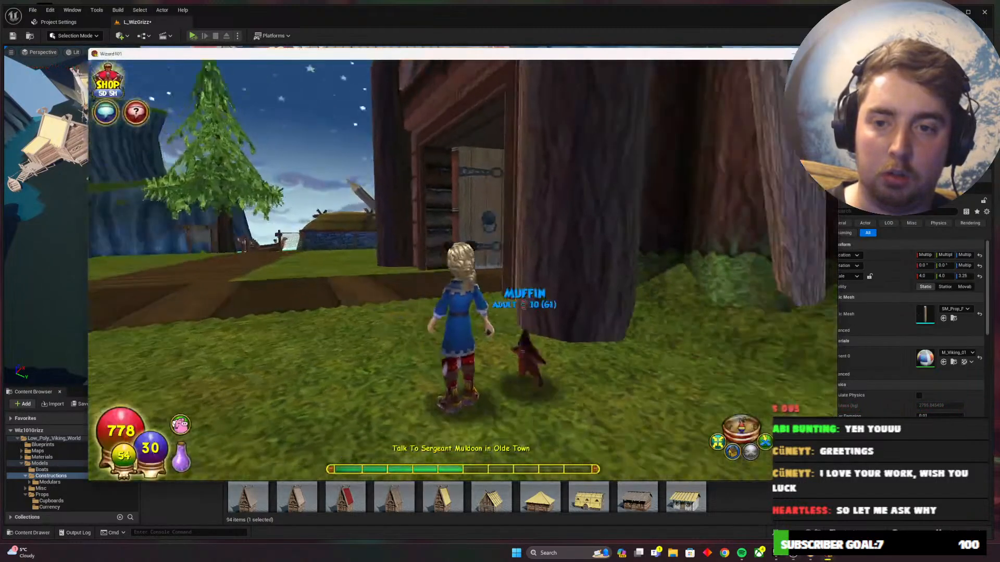
key(w)
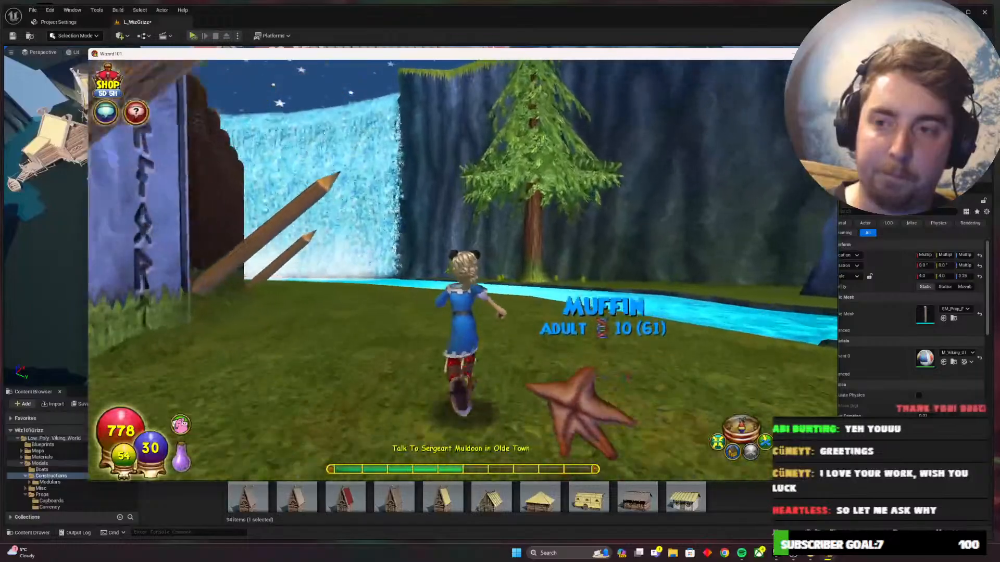
key(a)
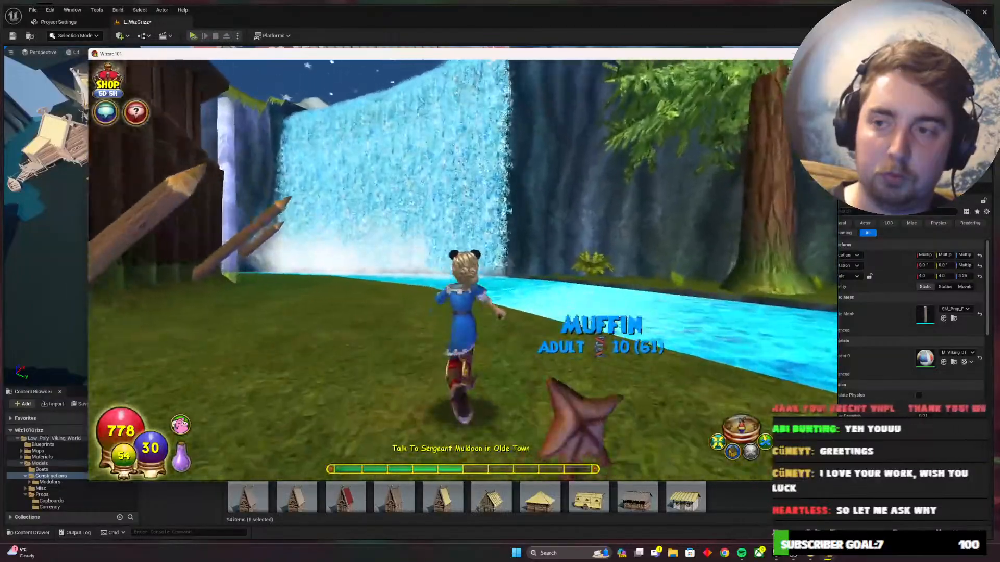
key(a)
key(a)
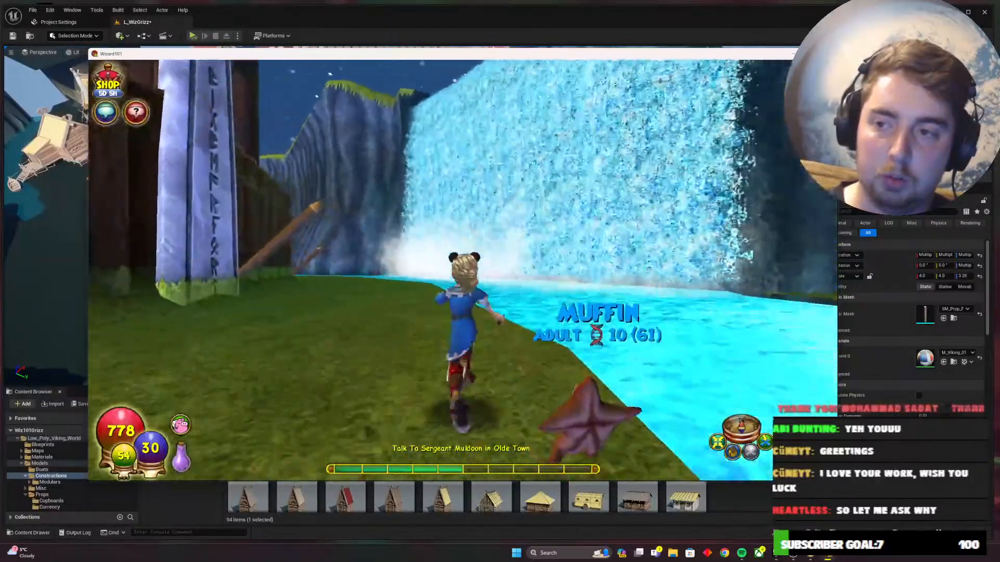
Examine the rune stone, waterfall and riverbank with the leaning stakes from the water in Wizard101
key(a)
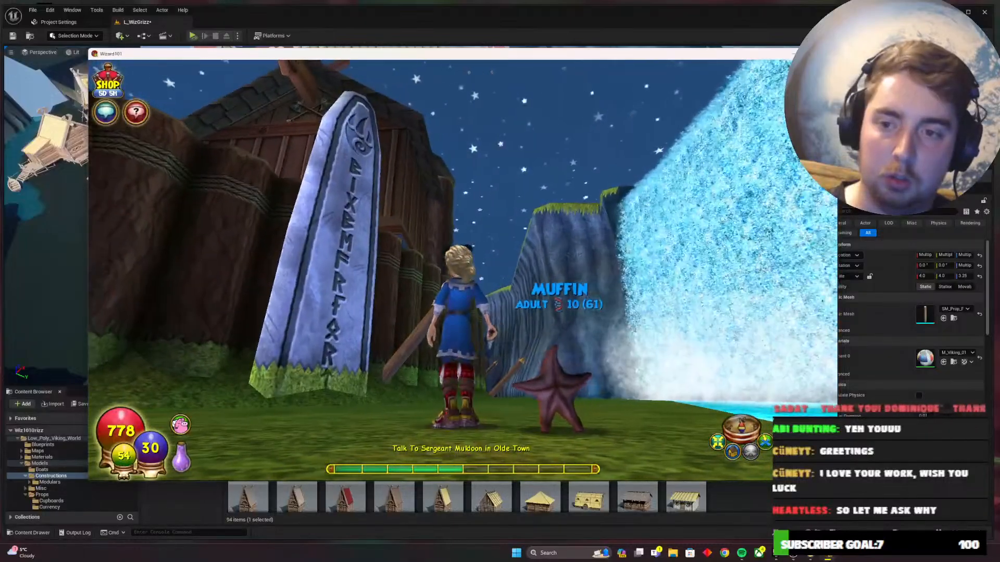
key(s)
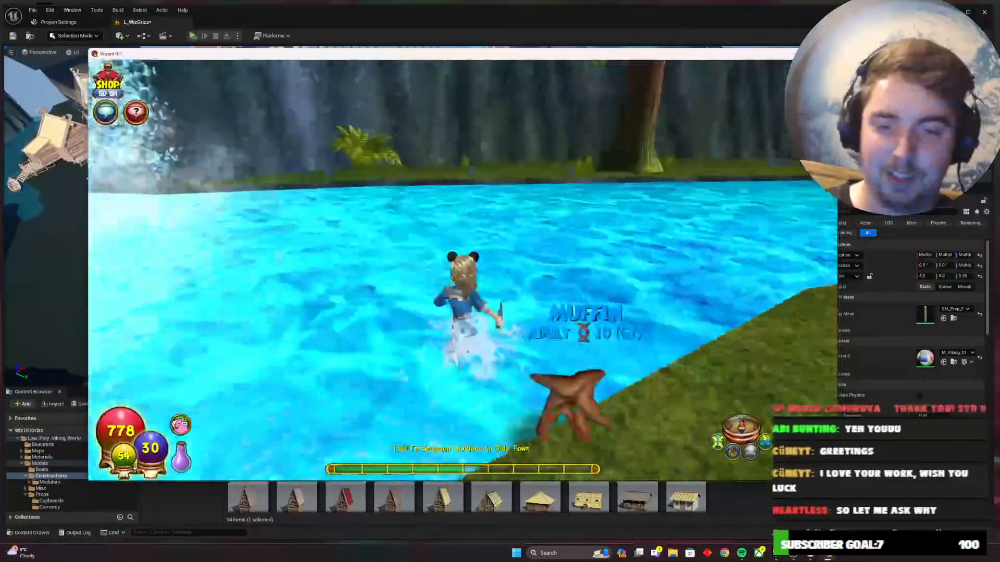
key(w)
key(d)
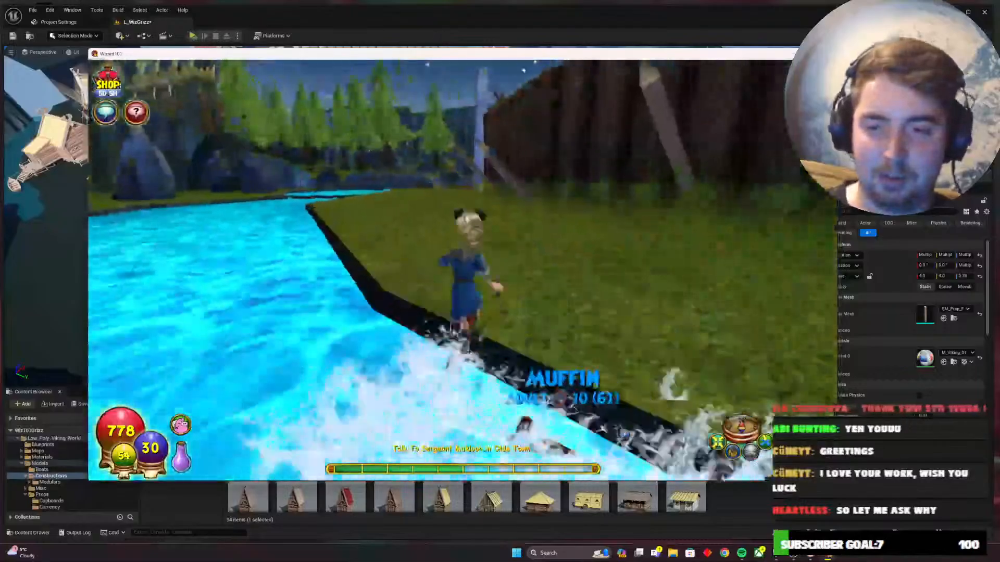
key(w)
key(d)
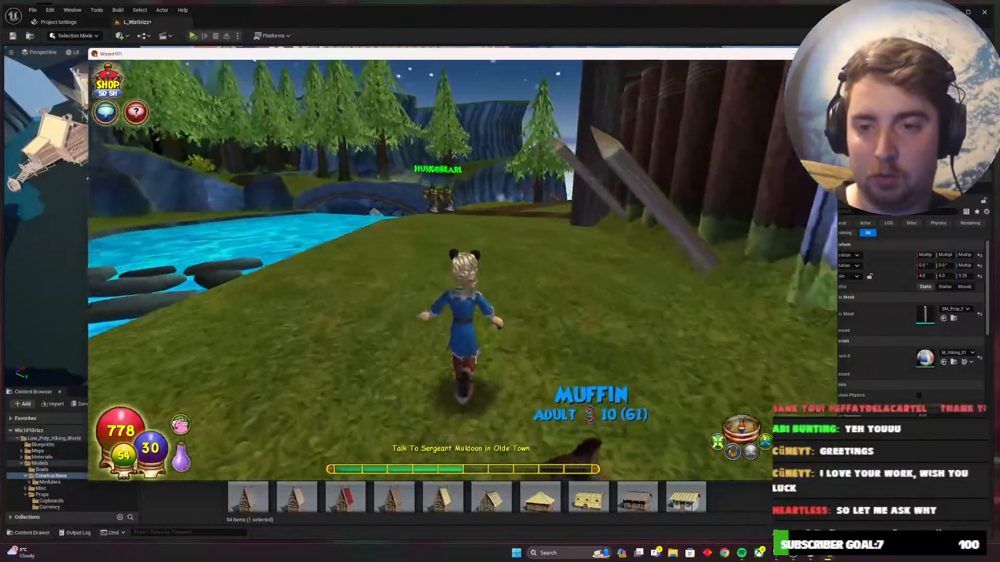
Switch to Unreal Engine and examine the palisade rows and the cliffs around the large hall
key(alt+Tab)
right_drag(455, 264, 516, 239)
key(w)
key(d)
right_drag(412, 216, 335, 245)
key(s)
key(a)
key(d)
key(w)
key(s)
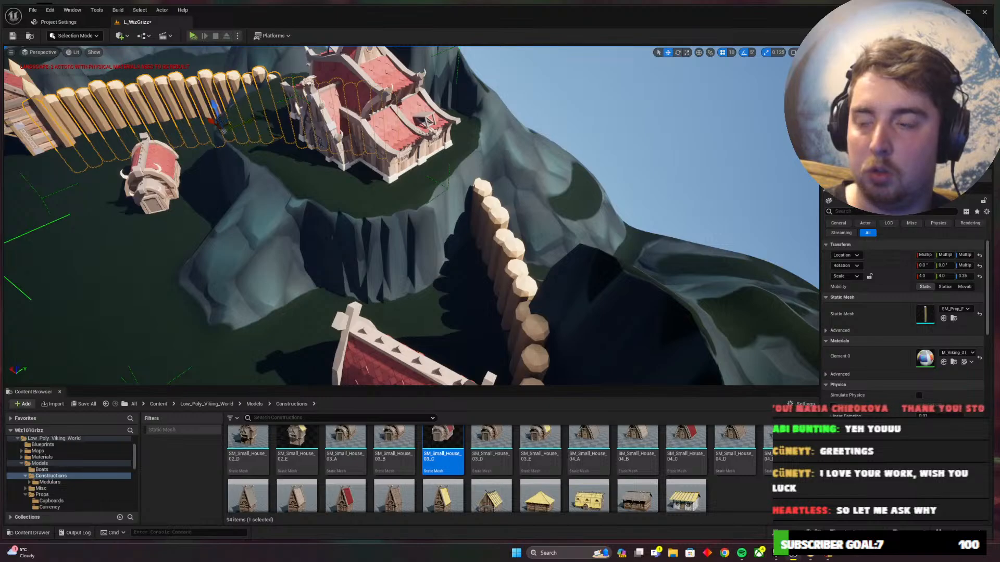
right_drag(411, 216, 380, 213)
key(w)
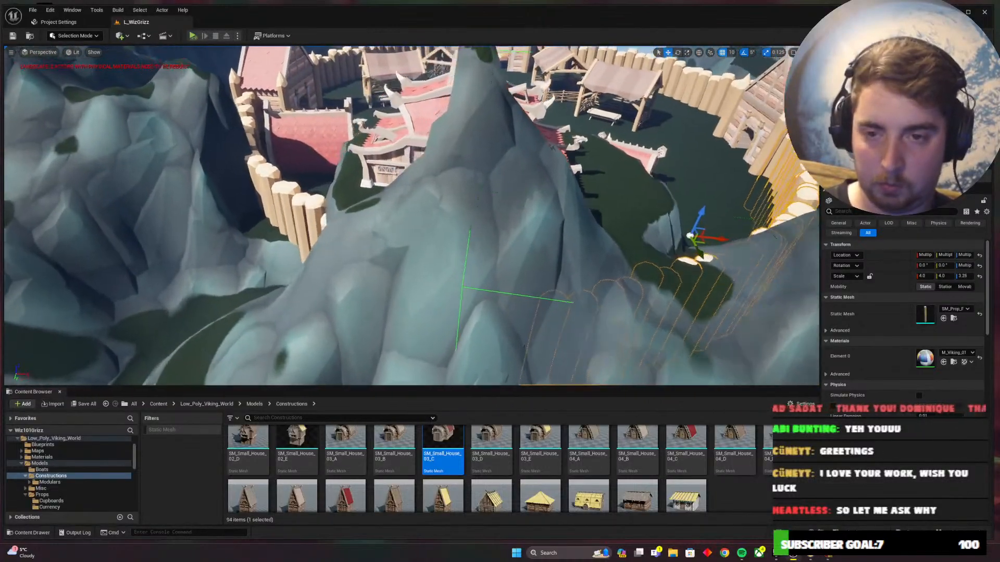
right_drag(411, 216, 604, 219)
right_drag(344, 214, 375, 214)
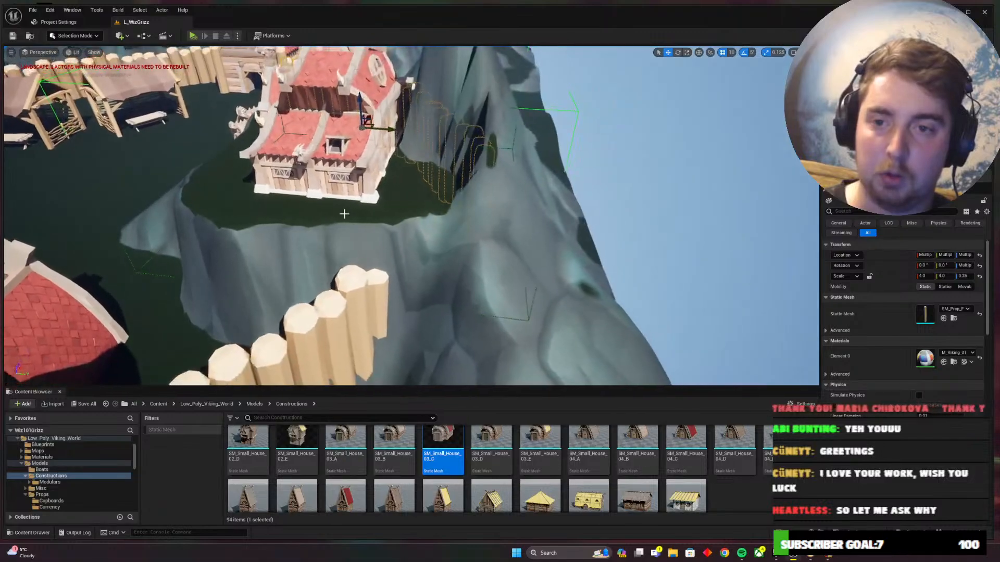
right_drag(412, 257, 362, 259)
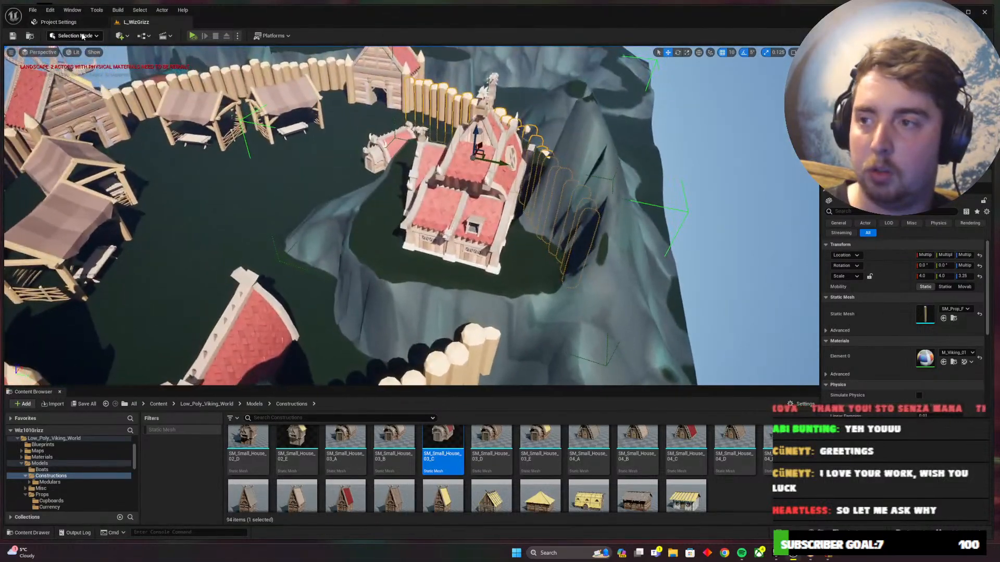
Switch to Landscape editing and flatten the rock outside the palisade end behind the large hall
click(78, 36)
click(71, 57)
mouse_move(409, 301)
right_down()
mouse_move(424, 334)
mouse_move(463, 333)
right_up()
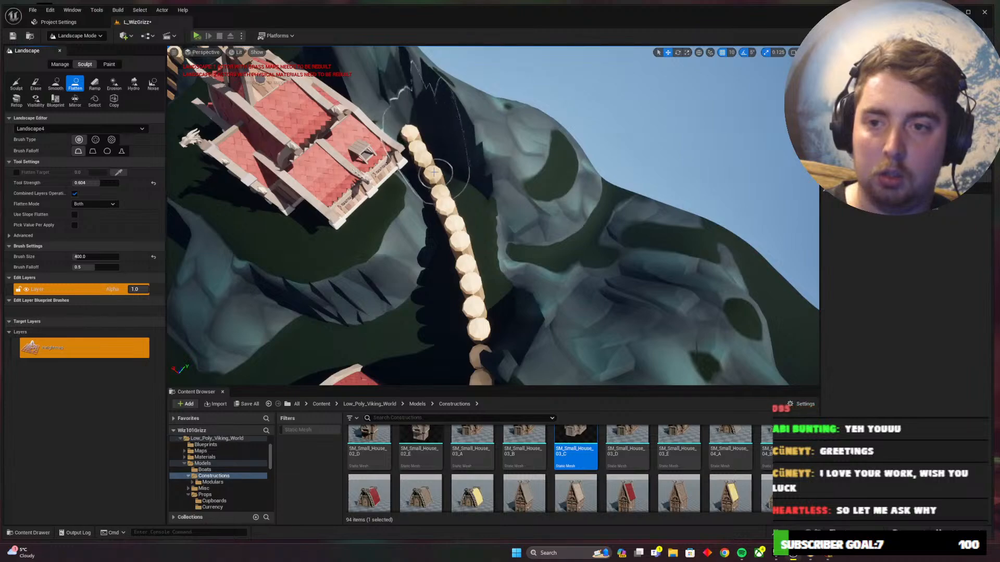
right_drag(440, 177, 421, 256)
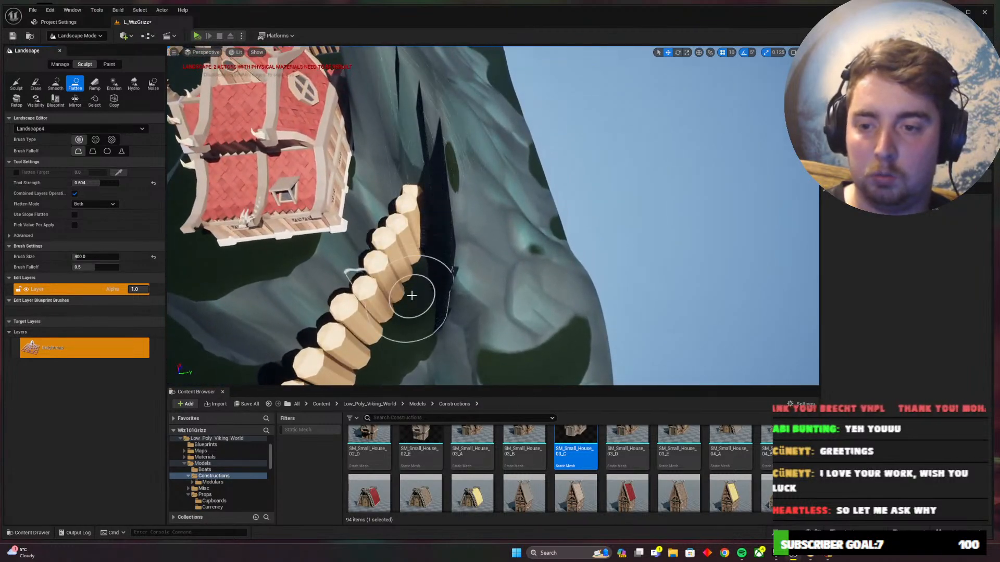
mouse_move(411, 295)
mouse_down()
mouse_move(442, 200)
mouse_move(476, 283)
mouse_move(509, 285)
mouse_move(496, 180)
mouse_move(446, 190)
mouse_move(477, 197)
mouse_up()
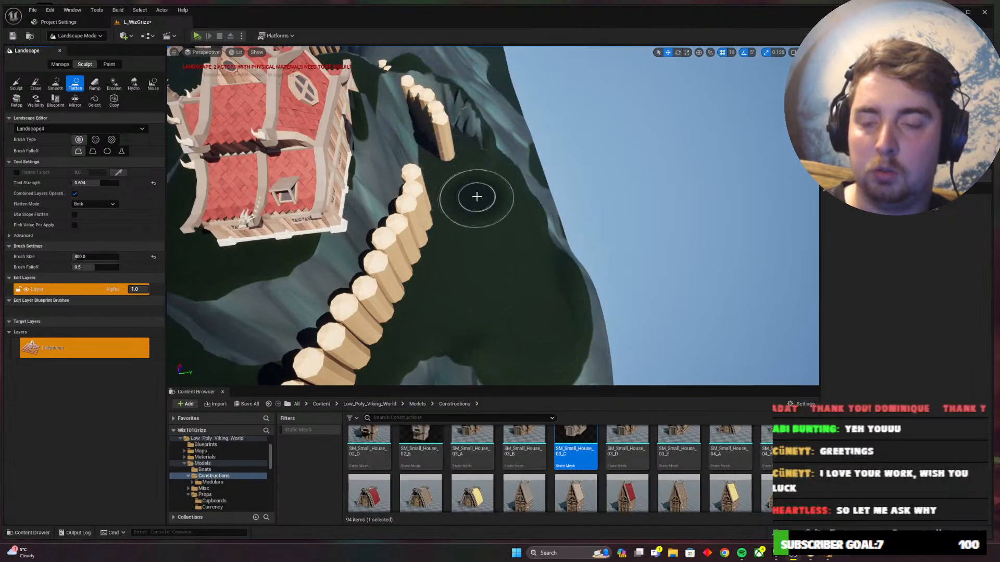
right_drag(476, 197, 457, 239)
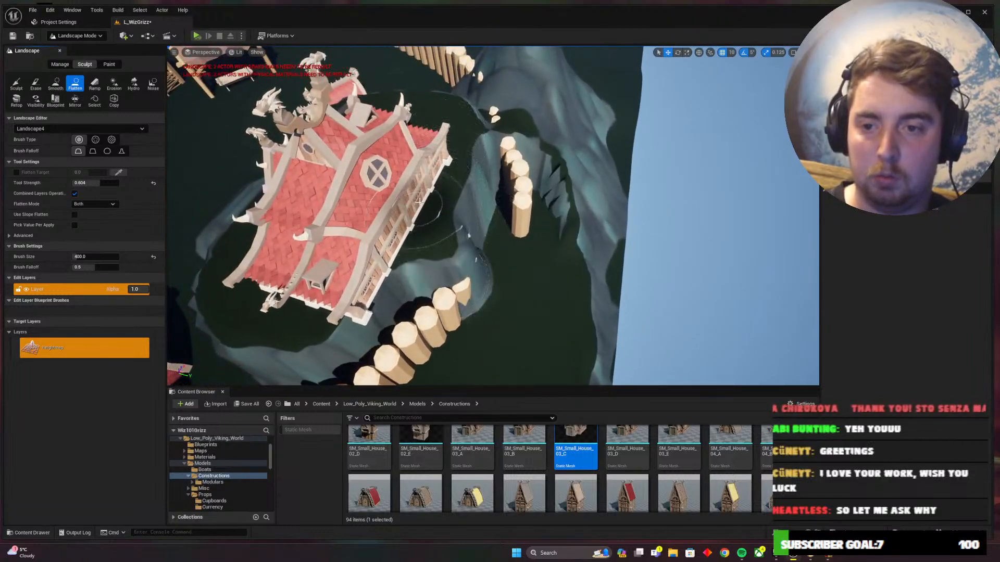
Flatten the remaining rock between the two palisade ends and out to the landscape's edge
mouse_move(461, 148)
mouse_down()
mouse_move(448, 182)
mouse_move(323, 298)
mouse_move(411, 271)
mouse_move(486, 295)
mouse_move(510, 352)
mouse_move(522, 299)
mouse_move(503, 294)
mouse_move(506, 286)
mouse_move(424, 364)
mouse_move(522, 289)
mouse_up()
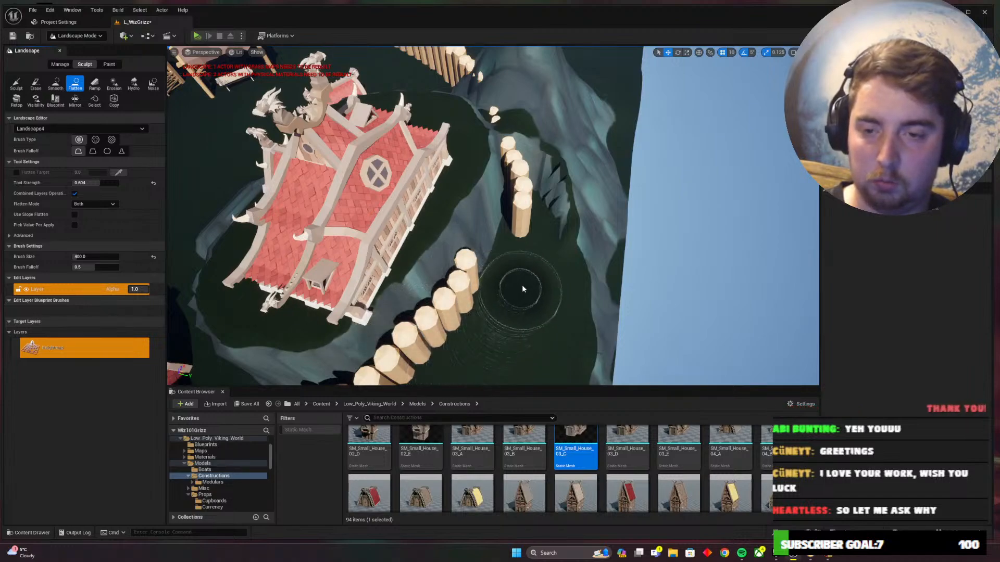
mouse_move(522, 254)
mouse_down()
mouse_move(536, 156)
mouse_move(513, 104)
mouse_move(488, 113)
mouse_move(479, 99)
mouse_move(489, 94)
mouse_move(549, 185)
mouse_move(505, 357)
mouse_move(559, 219)
mouse_move(585, 245)
mouse_move(489, 124)
mouse_move(526, 131)
mouse_move(607, 279)
mouse_move(623, 143)
mouse_up()
mouse_move(623, 143)
right_down()
mouse_move(561, 274)
mouse_move(560, 263)
right_up()
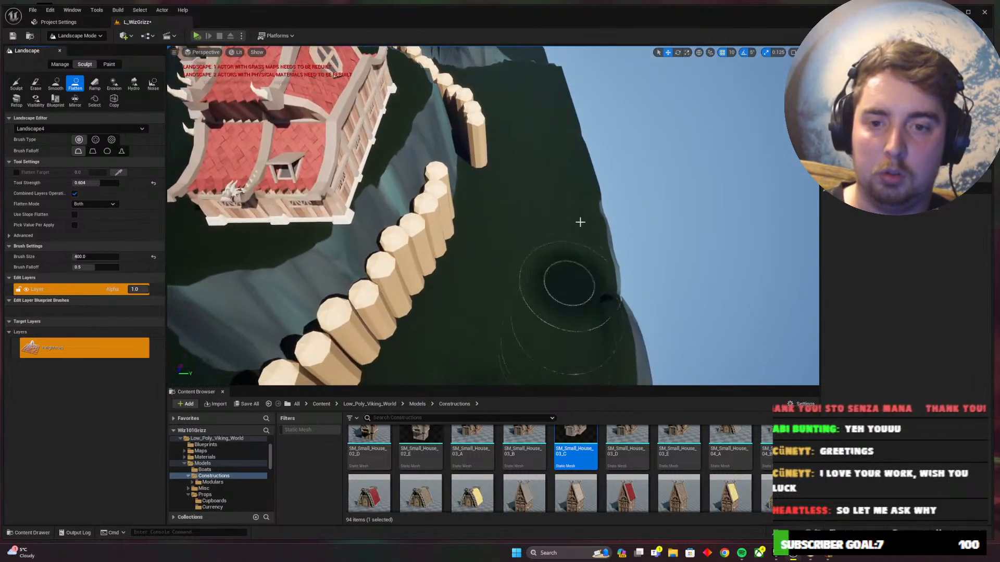
drag(581, 175, 600, 341)
mouse_move(600, 341)
right_down()
mouse_move(594, 281)
mouse_move(559, 323)
mouse_move(528, 284)
mouse_move(468, 313)
mouse_move(419, 313)
right_up()
mouse_move(546, 395)
mouse_down()
mouse_move(575, 375)
mouse_move(551, 374)
mouse_move(523, 400)
mouse_move(558, 394)
mouse_move(548, 401)
mouse_move(487, 359)
mouse_move(583, 375)
mouse_move(643, 336)
mouse_move(730, 254)
mouse_move(714, 207)
mouse_move(709, 276)
mouse_move(696, 226)
mouse_move(690, 283)
mouse_move(682, 239)
mouse_move(676, 324)
mouse_up()
Examine the flattened ground and the gap between the two palisade ends below the large hall
key(a)
right_drag(676, 324, 703, 315)
right_drag(479, 228, 487, 213)
key(w)
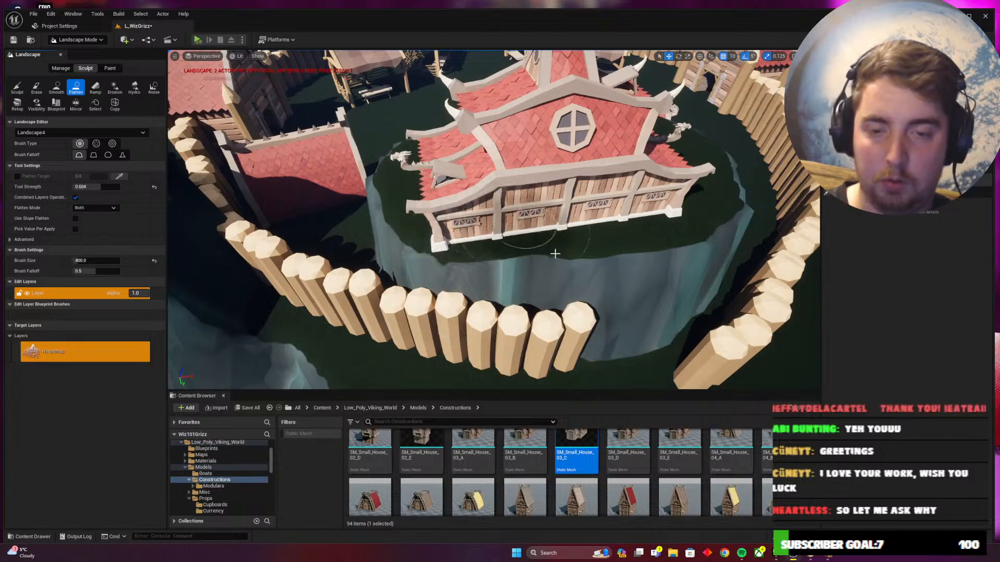
mouse_move(555, 254)
right_down()
mouse_move(556, 231)
mouse_move(519, 224)
right_up()
key(w)
key(s)
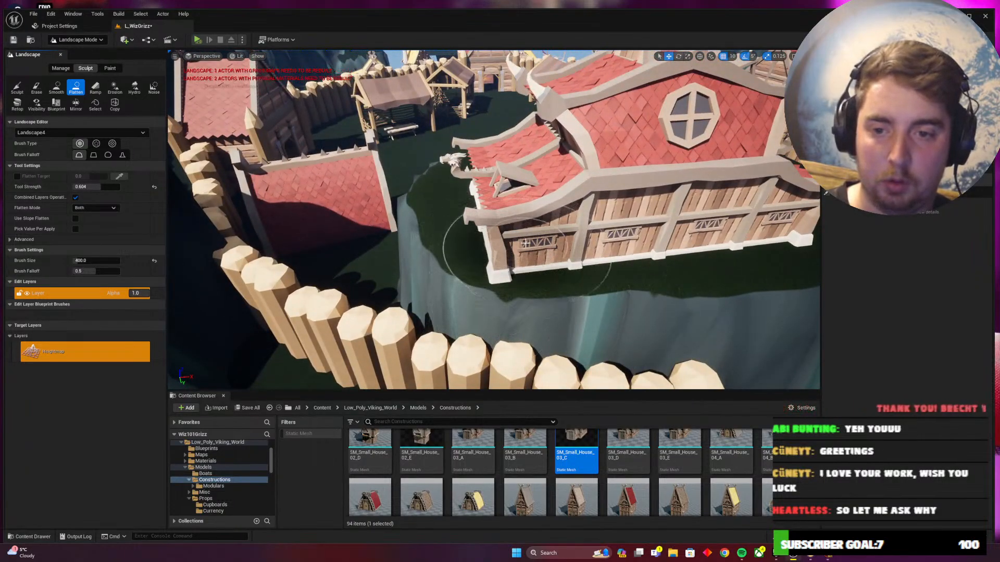
right_drag(509, 249, 416, 240)
Return to Selection mode, select the palisade row behind the red-roofed house and adjust its position beside the gatehouse
click(81, 40)
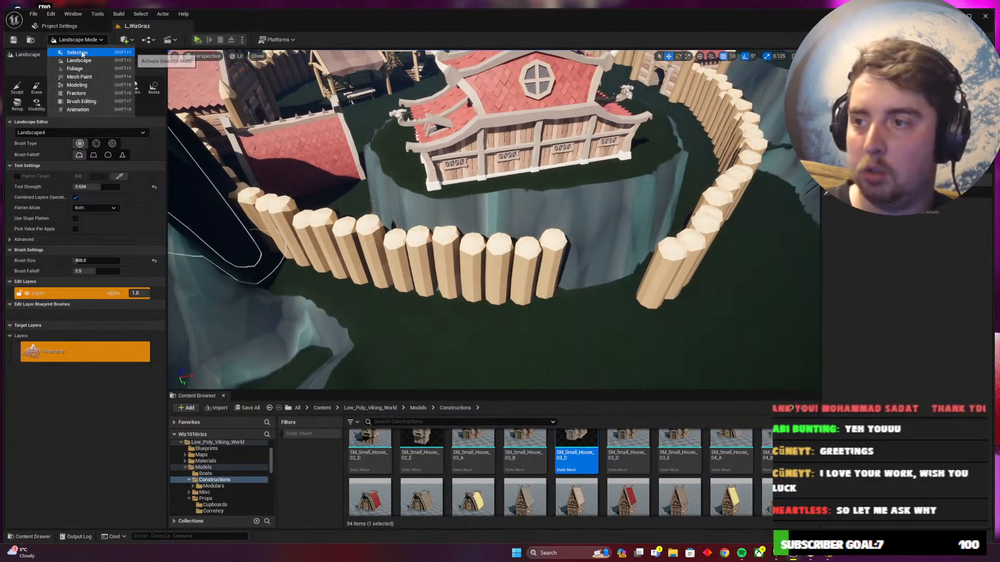
click(81, 53)
click(327, 250)
key(e)
right_drag(329, 208, 290, 177)
key(s)
key(w)
key(w)
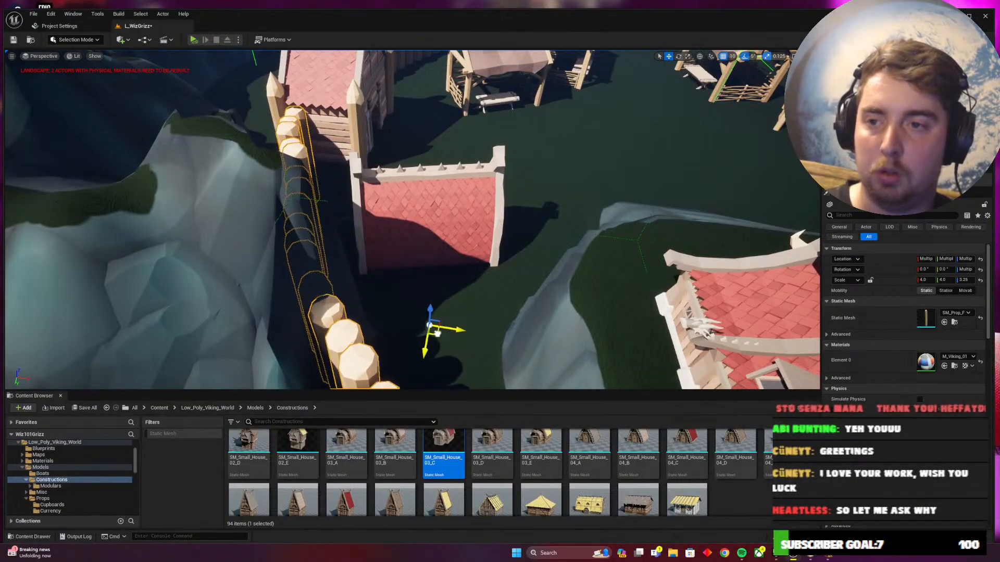
key(s)
Inspect the palisade's join with the gatehouse and its course around the large hall
mouse_move(368, 313)
right_down()
mouse_move(375, 305)
mouse_move(466, 318)
mouse_move(463, 329)
mouse_move(380, 328)
right_up()
key(w)
key(a)
key(s)
key(w)
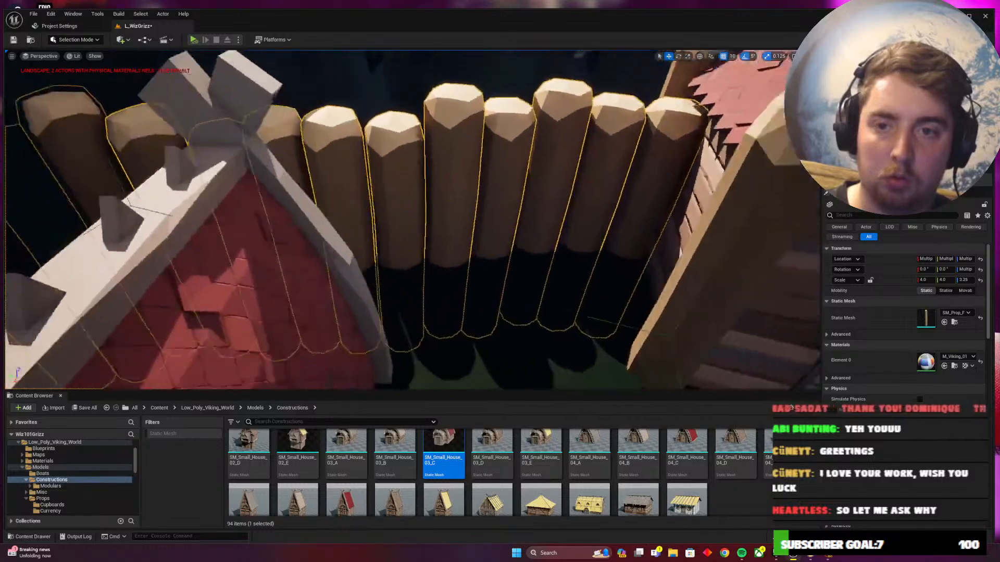
right_drag(412, 219, 188, 224)
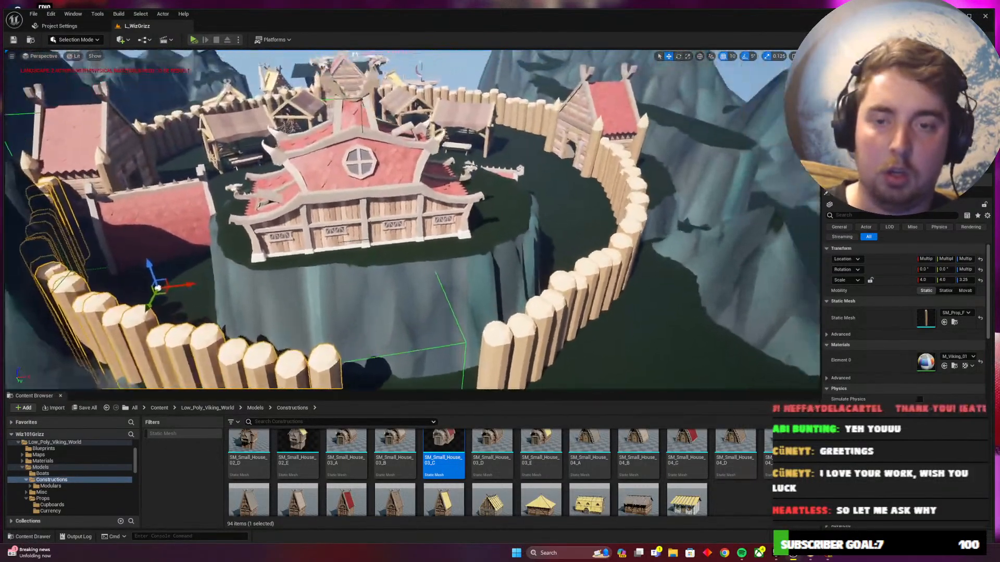
right_drag(411, 219, 552, 214)
Duplicate single fence poles onto one open palisade end below the hall, rotating the last copy to about -90°
click(451, 191)
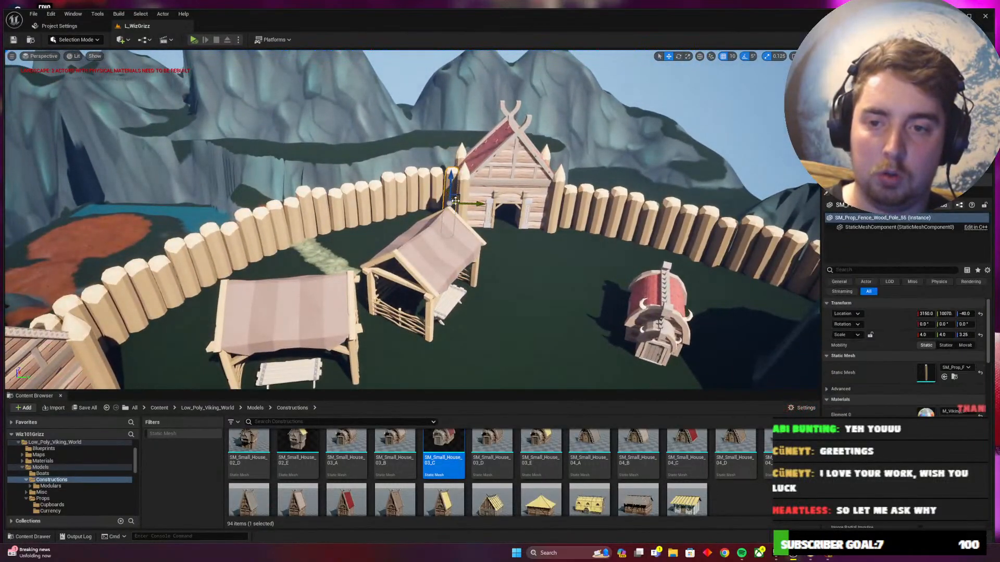
right_drag(690, 301, 576, 174)
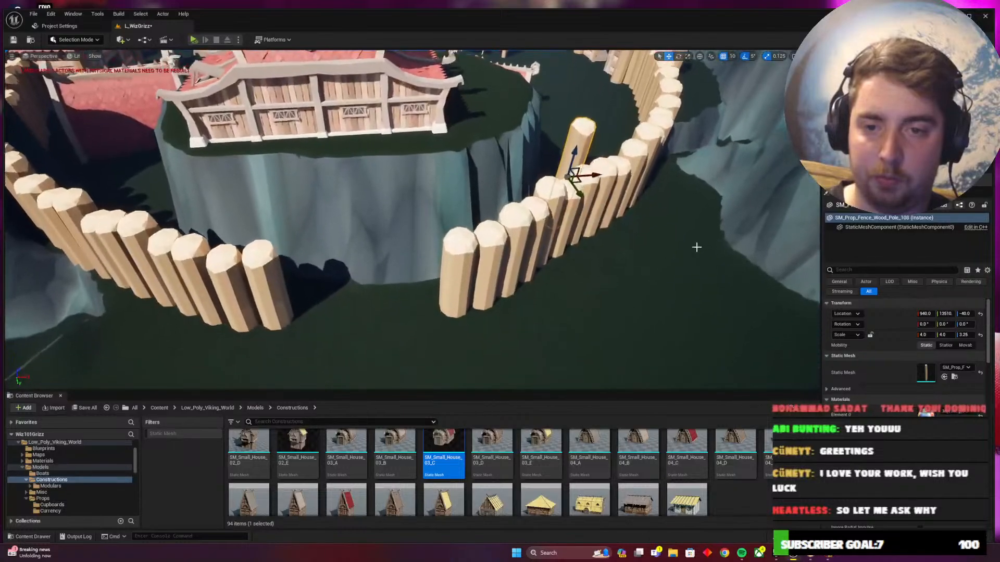
drag(576, 167, 430, 296)
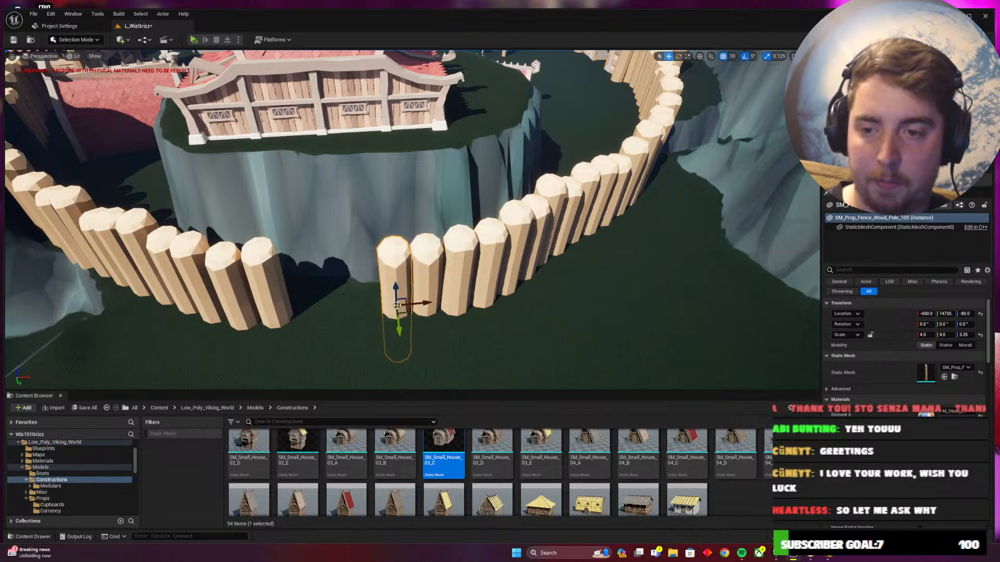
drag(390, 338, 385, 338)
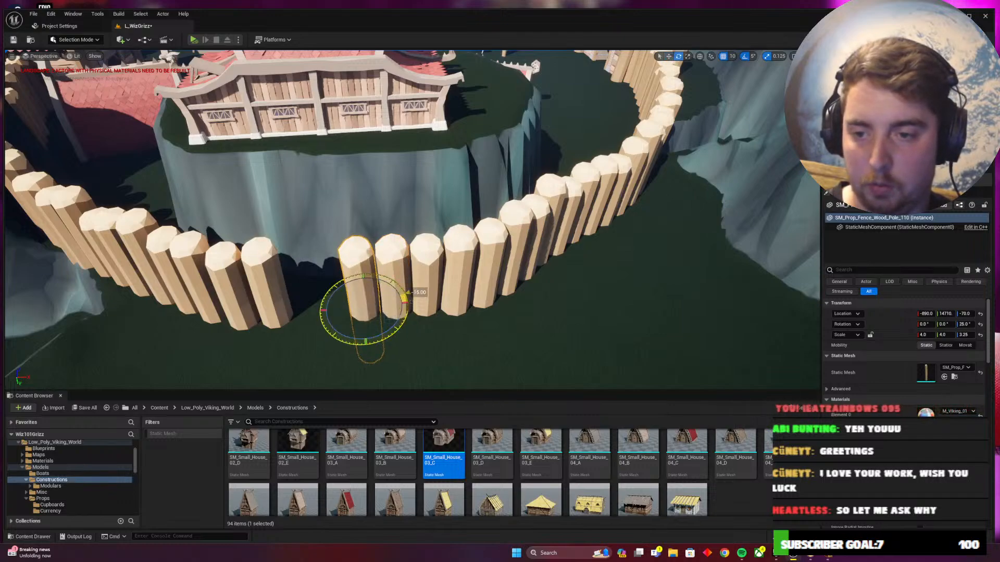
drag(385, 338, 412, 336)
key(w)
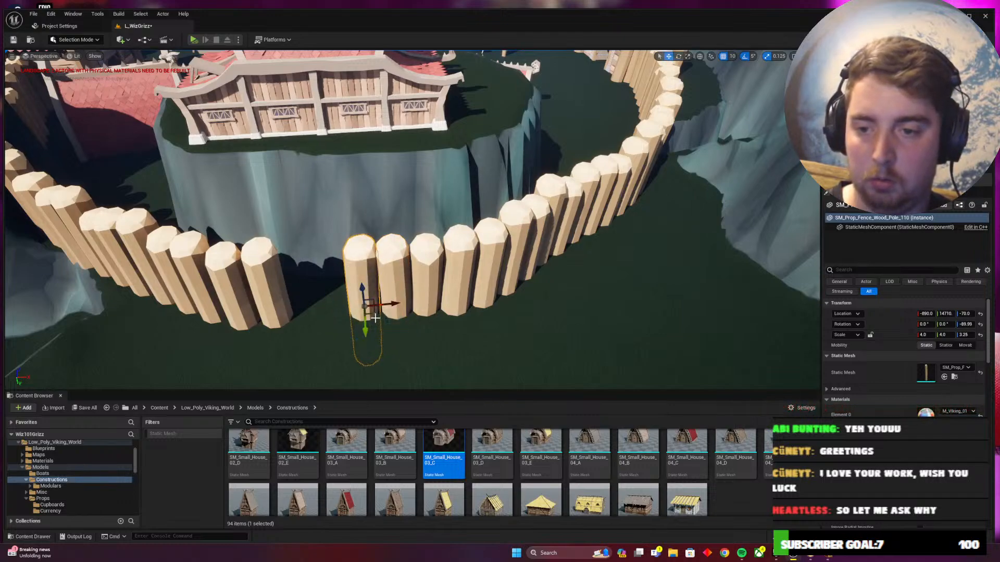
Close the remaining palisade gap with two more pole copies, vary their height and rotation, and save the level
mouse_move(391, 317)
right_down()
mouse_move(386, 289)
mouse_move(390, 330)
mouse_move(392, 317)
right_up()
key(w)
right_drag(509, 266, 516, 263)
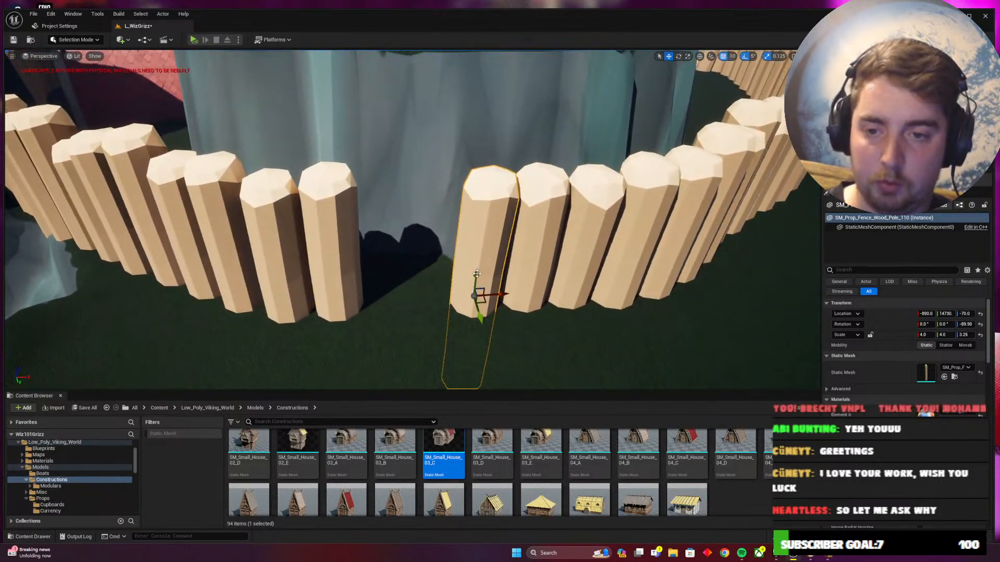
drag(477, 276, 381, 267)
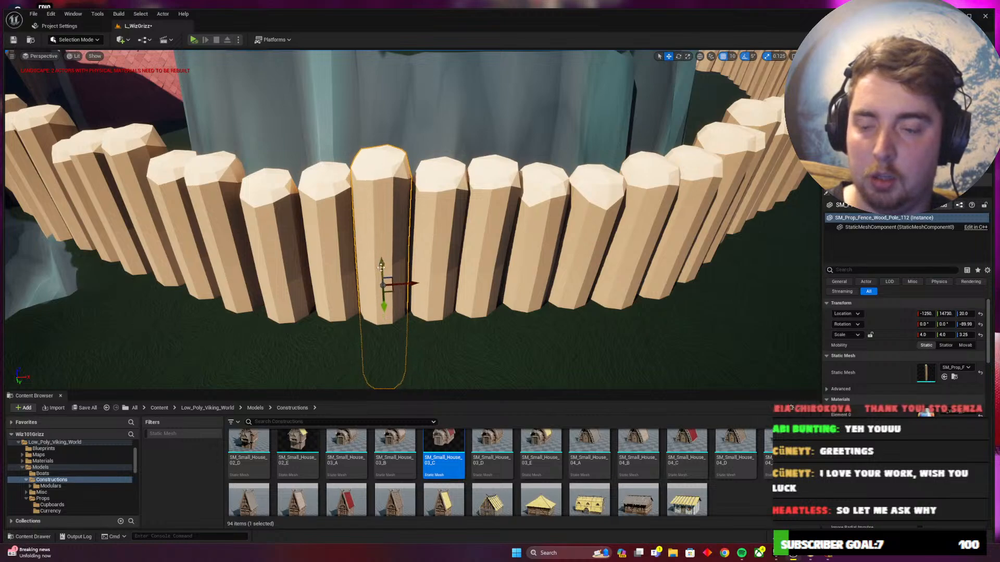
click(438, 253)
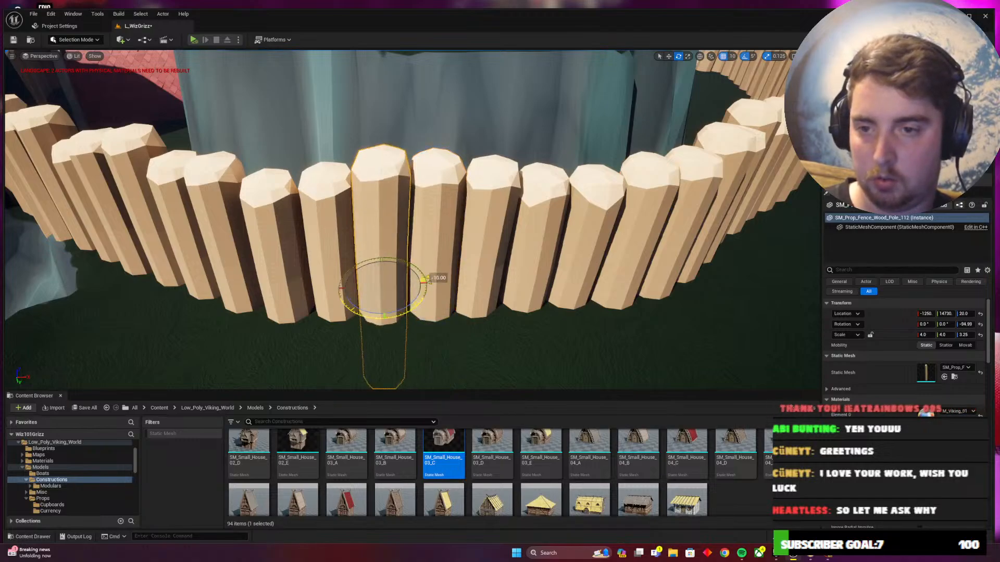
click(435, 297)
key(s)
mouse_move(491, 339)
right_down()
mouse_move(502, 339)
mouse_move(516, 305)
mouse_move(499, 294)
mouse_move(489, 307)
mouse_move(476, 289)
mouse_move(437, 281)
right_up()
key(ctrl+s)
key(w)
Switch to Landscape editing and flatten the rock outside the palisade up to the red-roofed gatehouse
click(74, 39)
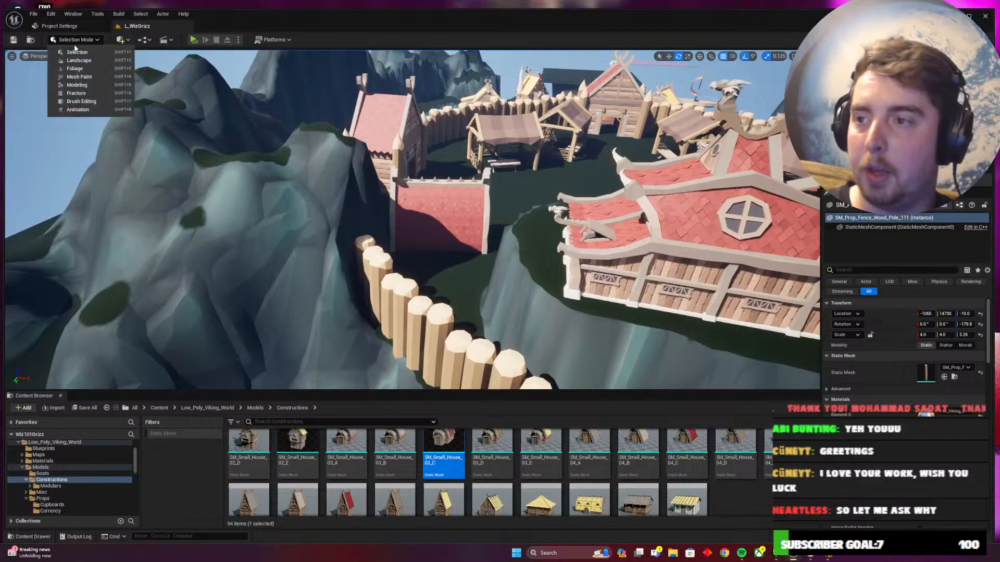
click(79, 60)
mouse_move(469, 234)
right_down()
mouse_move(447, 224)
mouse_move(465, 217)
right_up()
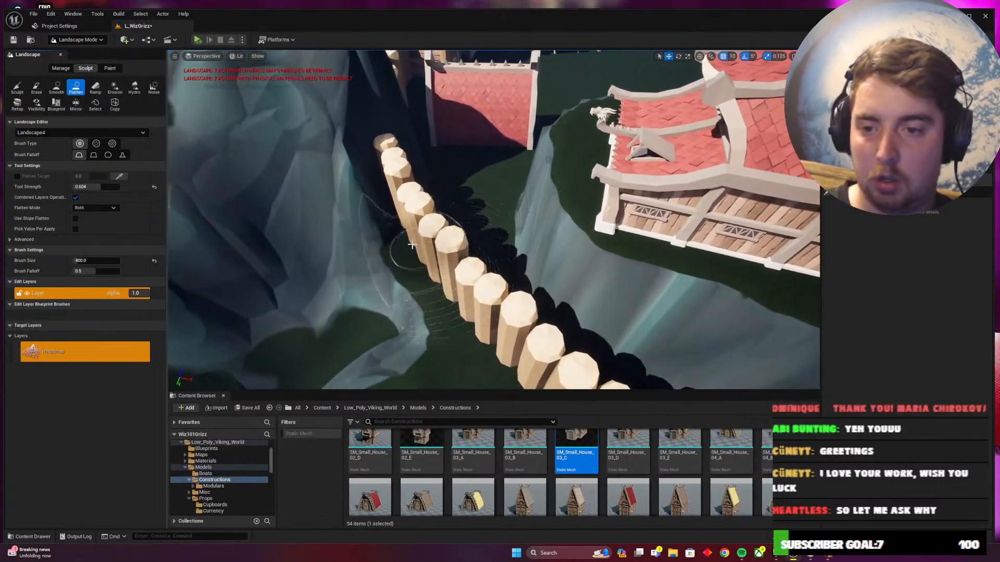
mouse_move(411, 244)
mouse_down()
mouse_move(390, 198)
mouse_move(322, 164)
mouse_up()
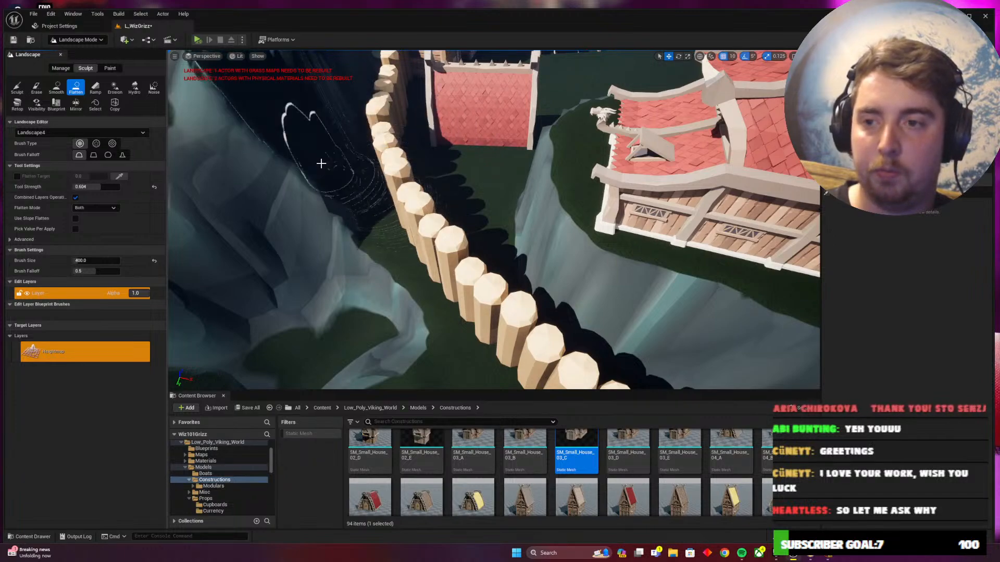
drag(346, 125, 279, 160)
right_drag(406, 218, 360, 193)
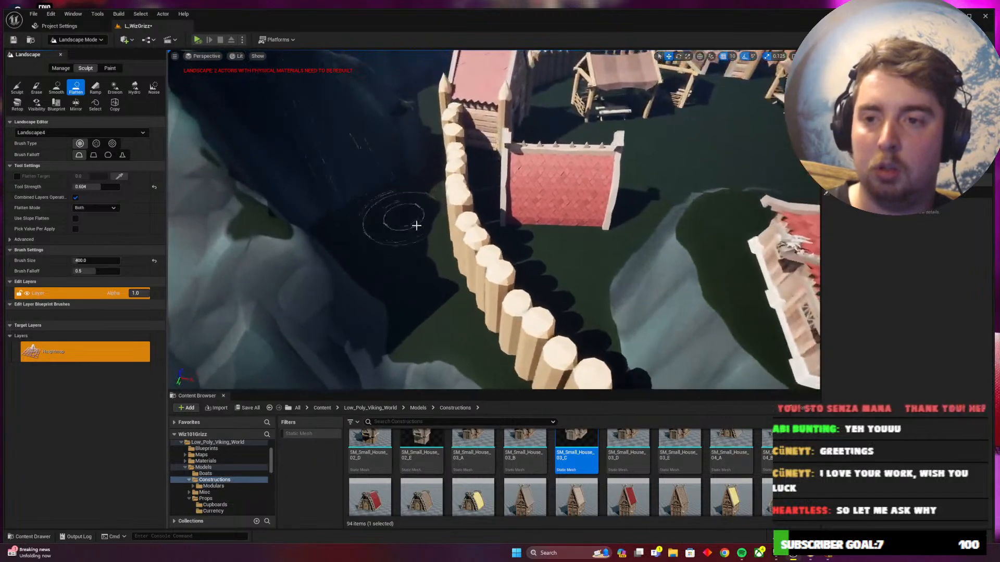
mouse_move(415, 223)
mouse_down()
mouse_move(409, 141)
mouse_move(357, 285)
mouse_move(319, 214)
mouse_up()
right_drag(323, 250, 440, 328)
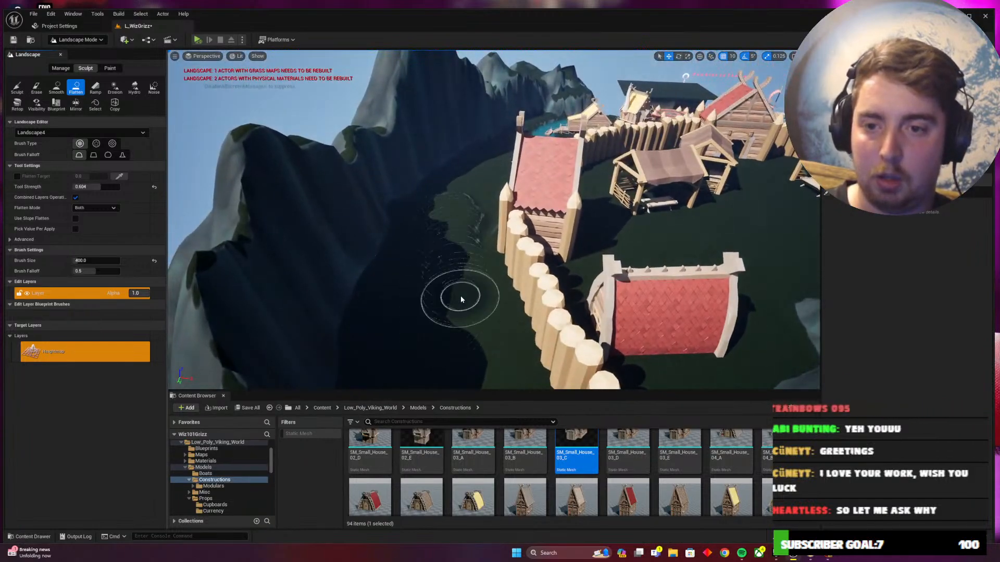
Flatten more of the rock outside the closed palisade toward the landscape's edge and save the level
drag(461, 299, 407, 277)
mouse_move(407, 277)
right_down()
mouse_move(499, 323)
mouse_move(541, 318)
right_up()
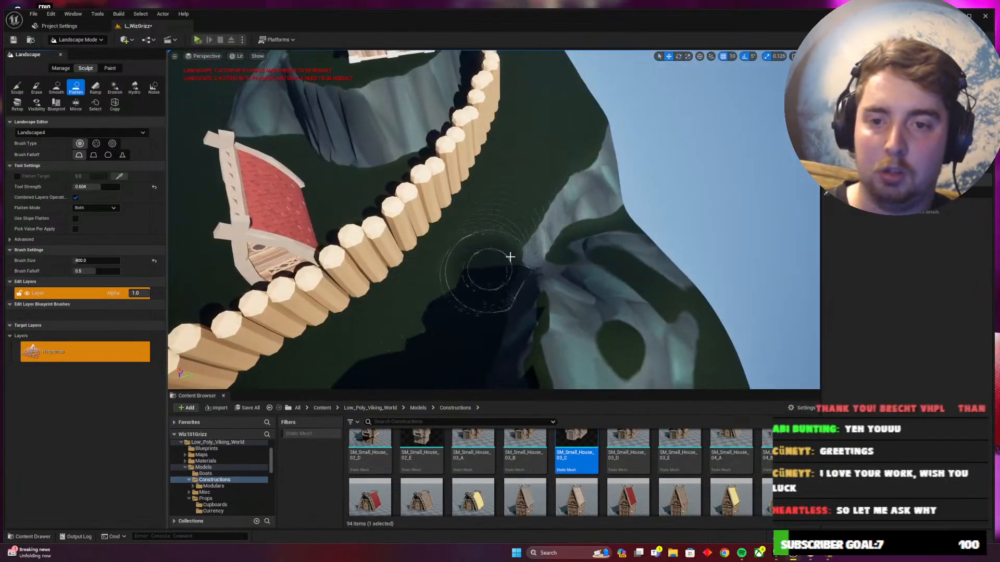
drag(567, 206, 577, 129)
mouse_move(578, 129)
right_down()
mouse_move(552, 83)
mouse_move(526, 81)
mouse_move(578, 65)
mouse_move(489, 63)
mouse_move(486, 151)
right_up()
key(w)
key(ctrl+s)
key(d)
key(w)
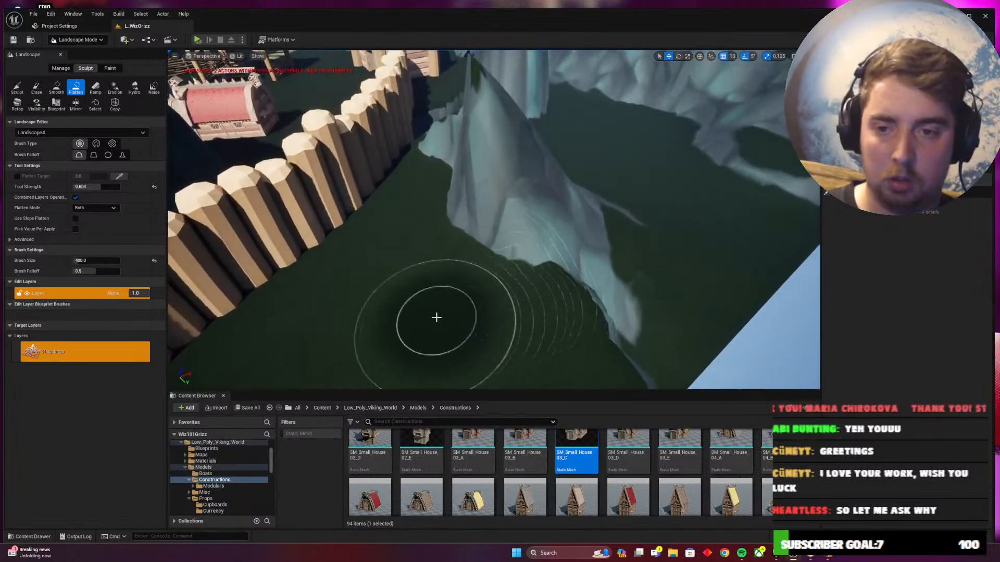
Flatten the steep rock ridge running alongside the outside of the palisade
drag(435, 317, 483, 132)
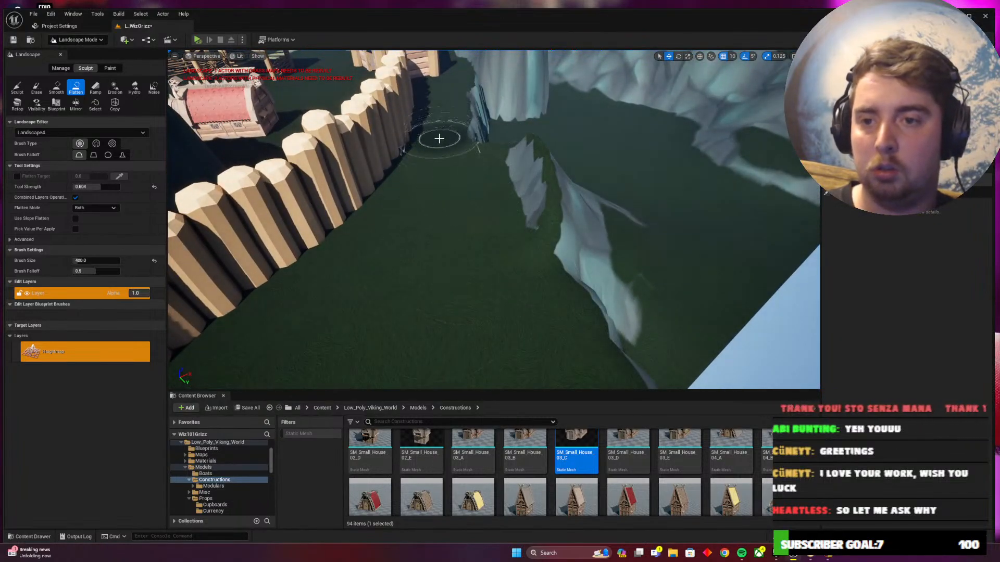
key(a)
right_drag(482, 250, 453, 250)
key(d)
right_drag(696, 261, 700, 263)
drag(505, 310, 396, 131)
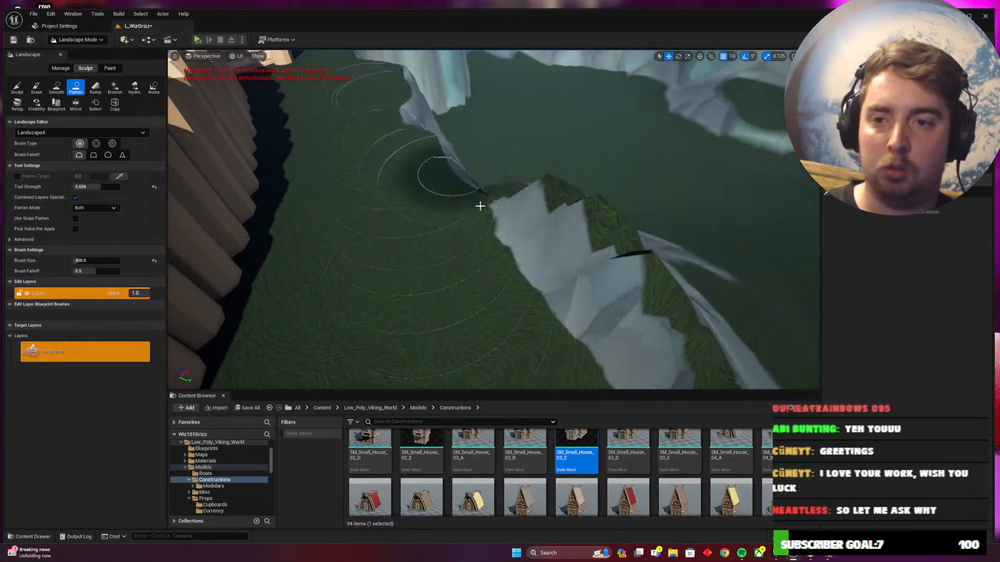
Flatten the remaining rock outcrop between the palisade and the landscape's outer edge, and save the level
right_drag(488, 165, 509, 281)
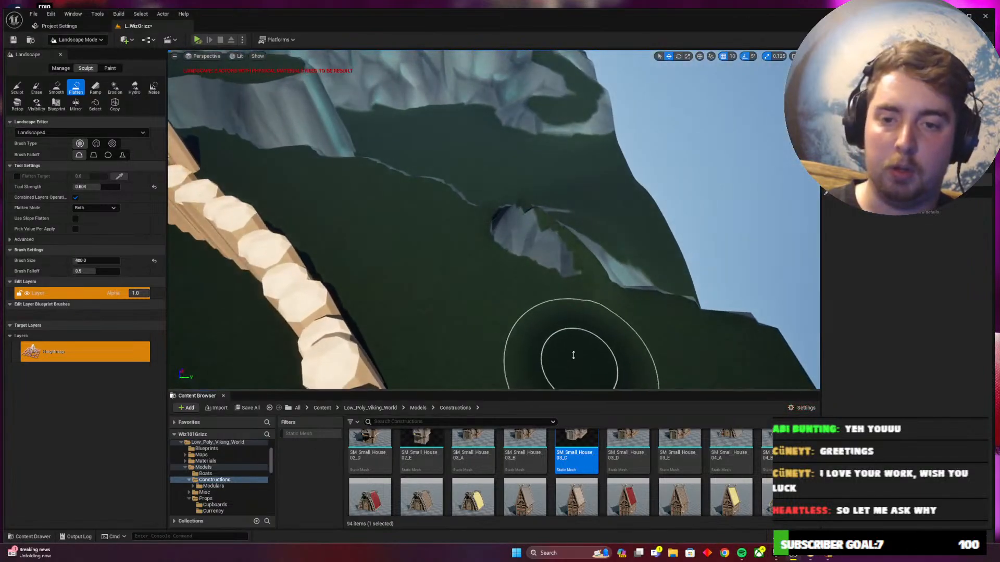
right_drag(553, 252, 522, 297)
drag(375, 227, 330, 216)
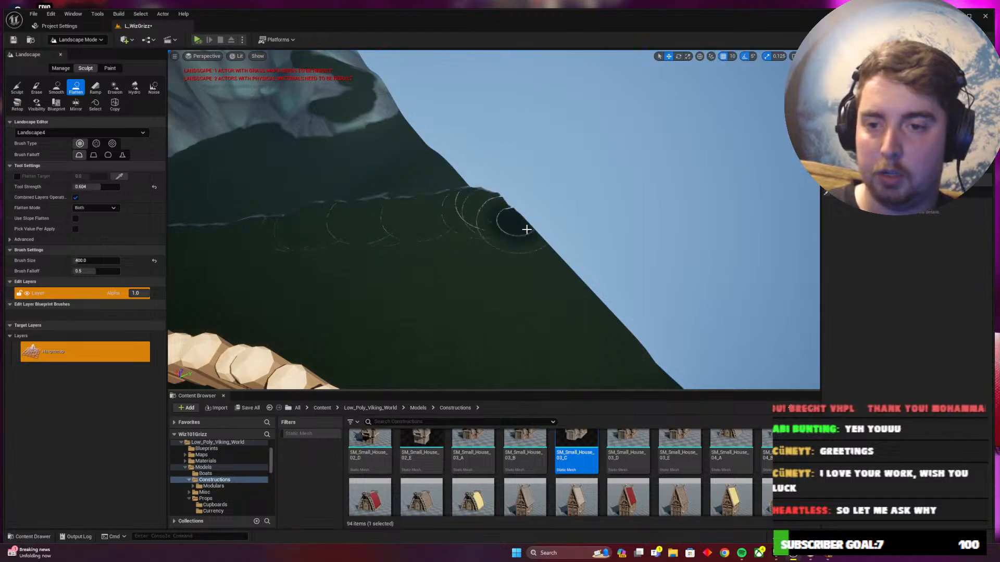
right_drag(310, 225, 561, 292)
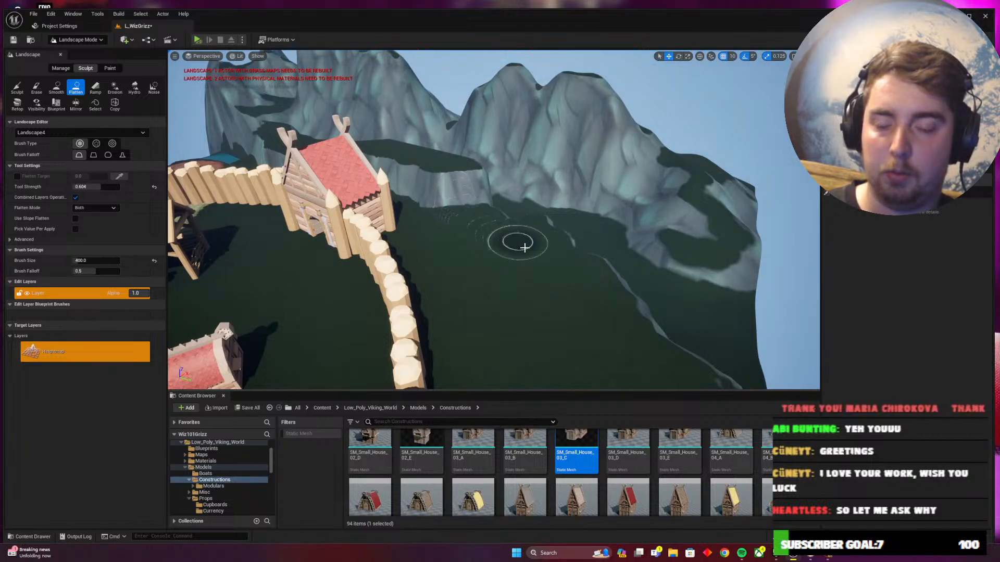
right_drag(524, 247, 524, 247)
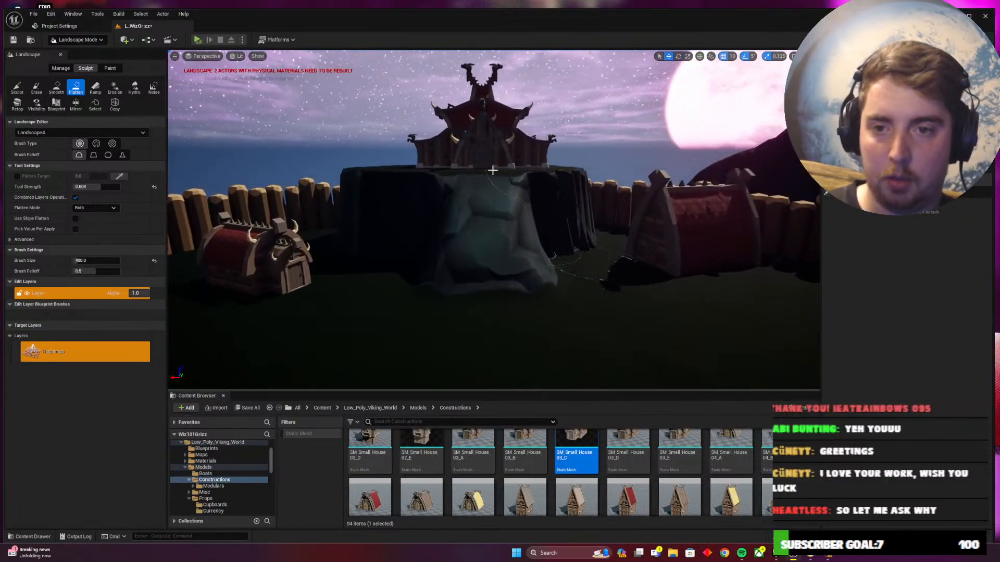
right_drag(584, 307, 584, 308)
key(ctrl+s)
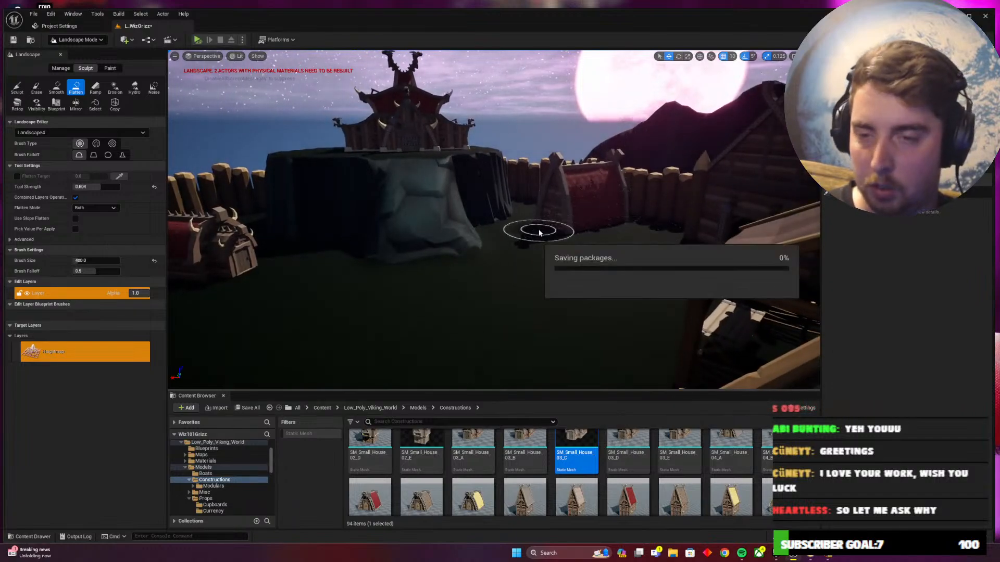
Flatten the ground inside the palisade between the hall's rock, the red-roofed house and the gatehouse
right_drag(540, 230, 540, 230)
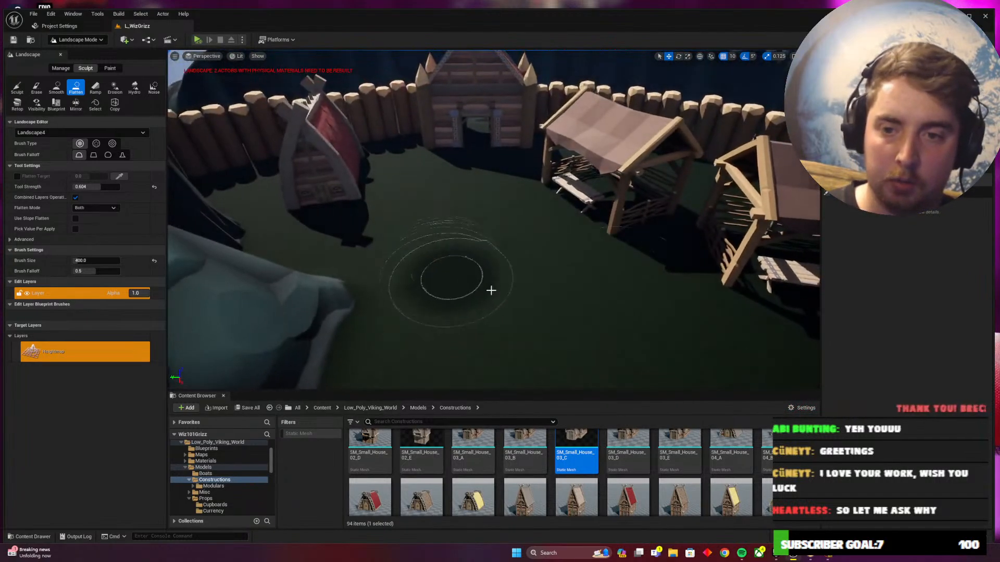
mouse_move(491, 290)
mouse_down()
mouse_move(518, 252)
mouse_move(457, 174)
mouse_up()
right_drag(468, 271, 468, 271)
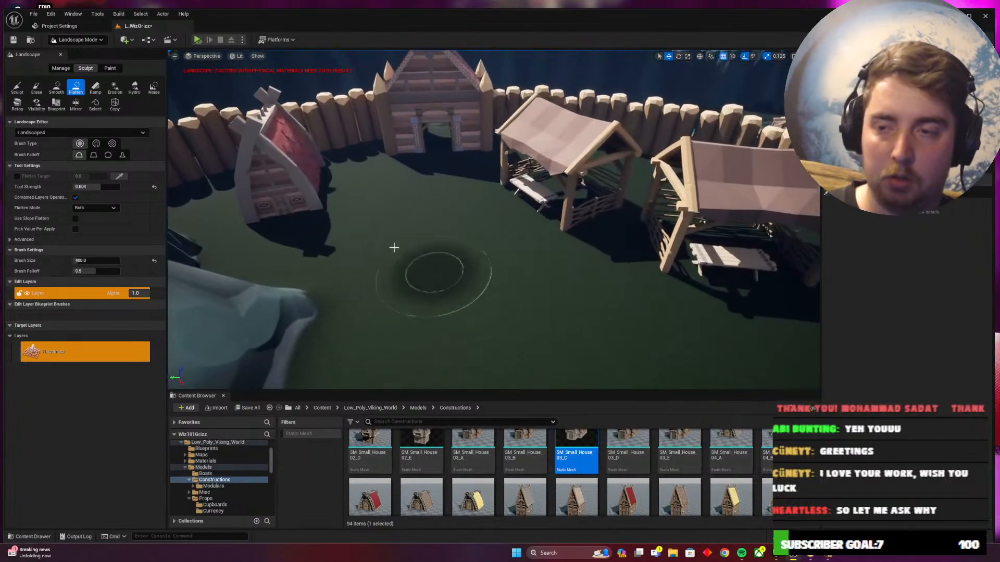
Switch to landscape painting with the Mud layer and paint a straight path from the gatehouse between the market stalls
key(shift+3)
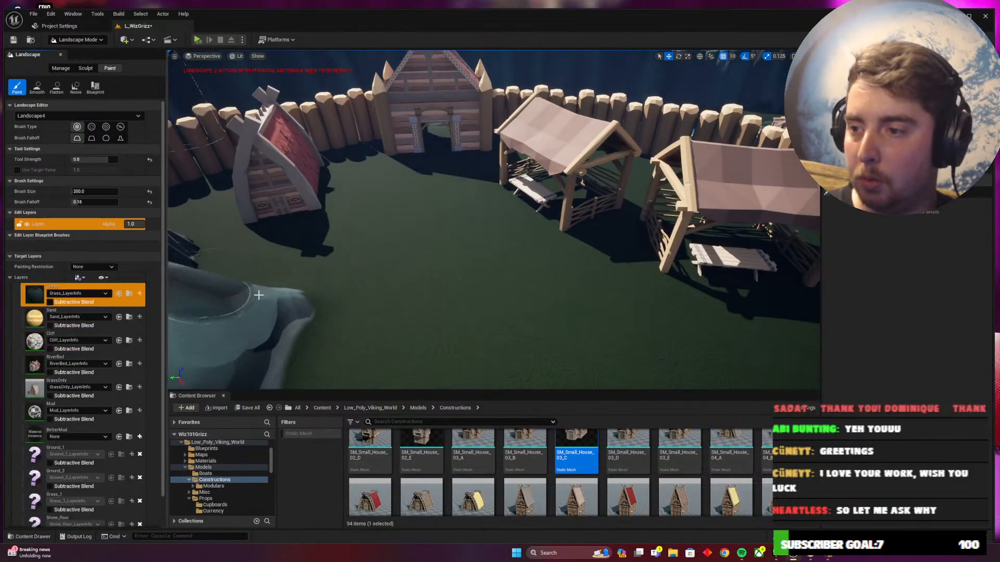
right_drag(458, 316, 457, 316)
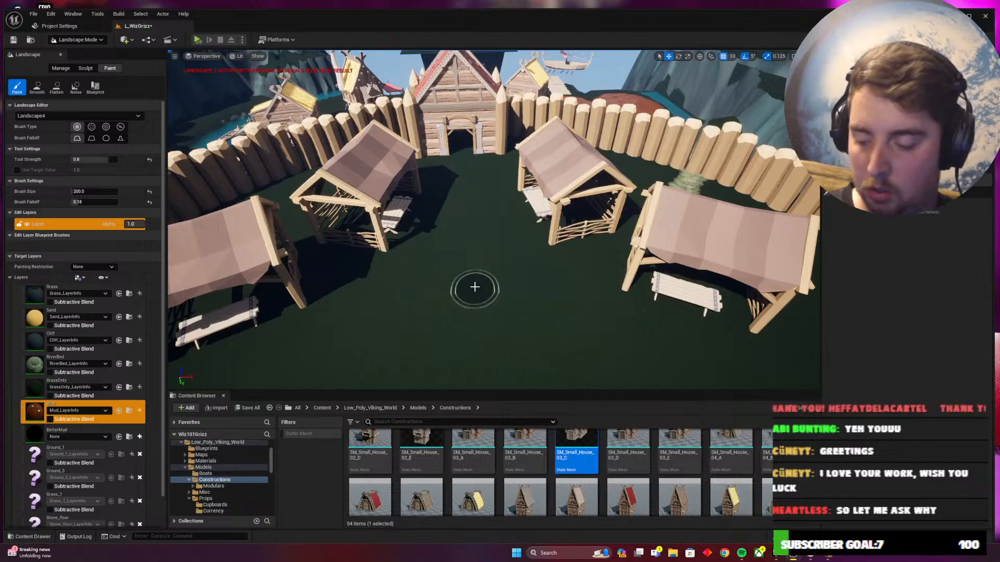
mouse_move(557, 267)
right_down()
mouse_move(526, 271)
mouse_move(593, 260)
mouse_move(557, 267)
right_up()
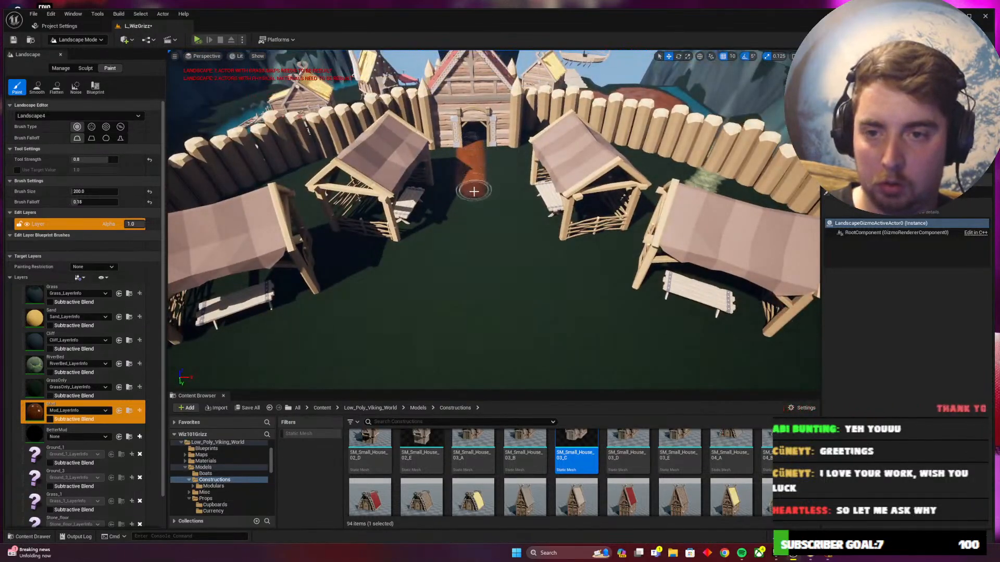
mouse_move(474, 215)
mouse_down()
mouse_move(465, 305)
mouse_move(482, 291)
mouse_up()
key(ctrl+z)
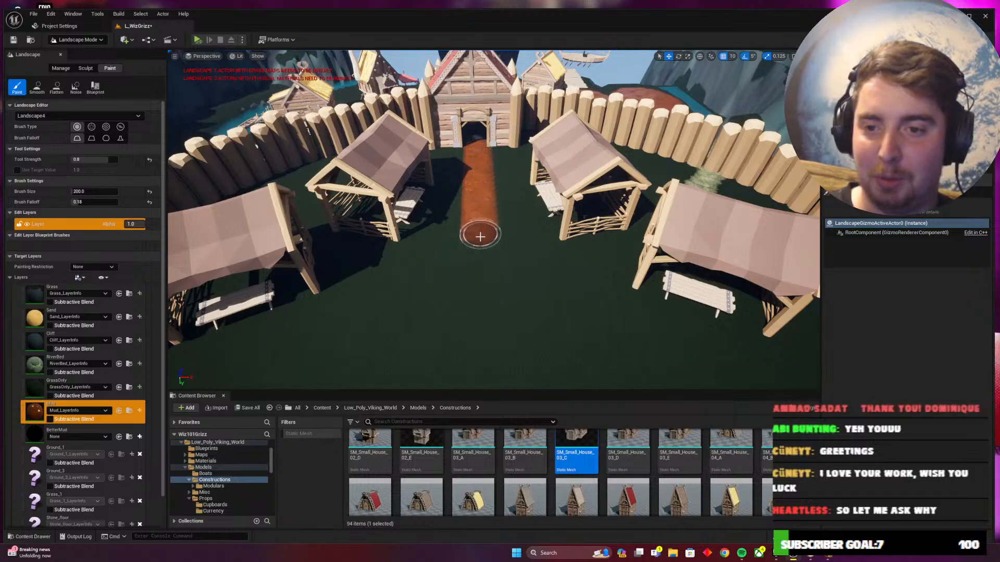
drag(478, 260, 476, 304)
Switch to Wizard101 and walk through the village gate to examine how its dirt paths run between the gates and stalls
key(alt+Tab)
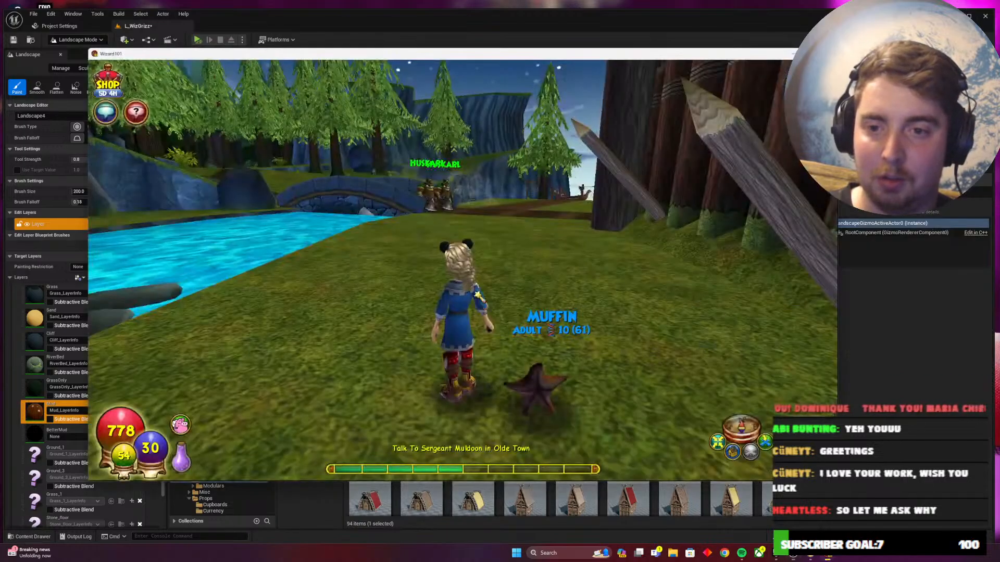
key(w)
key(d)
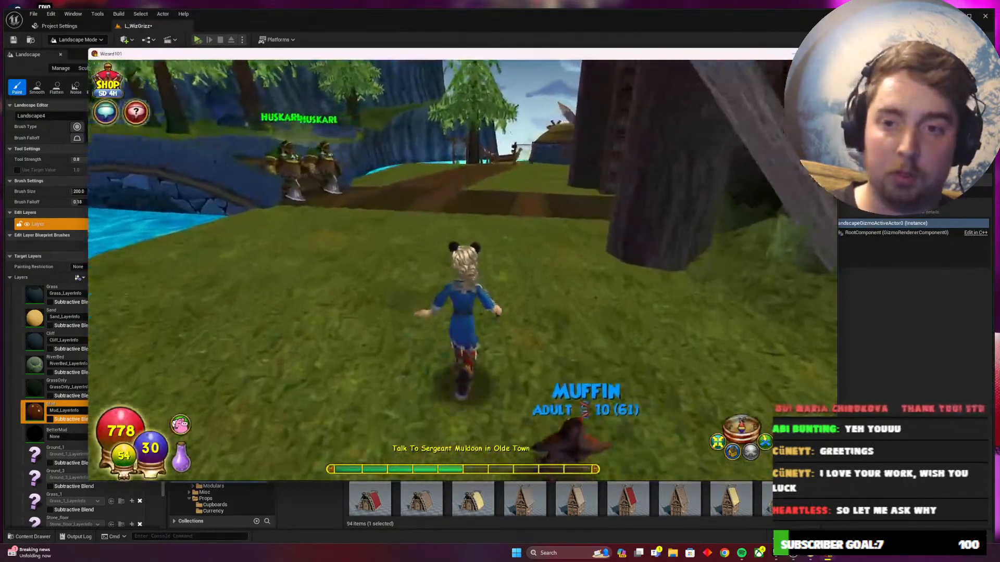
key(w)
key(d)
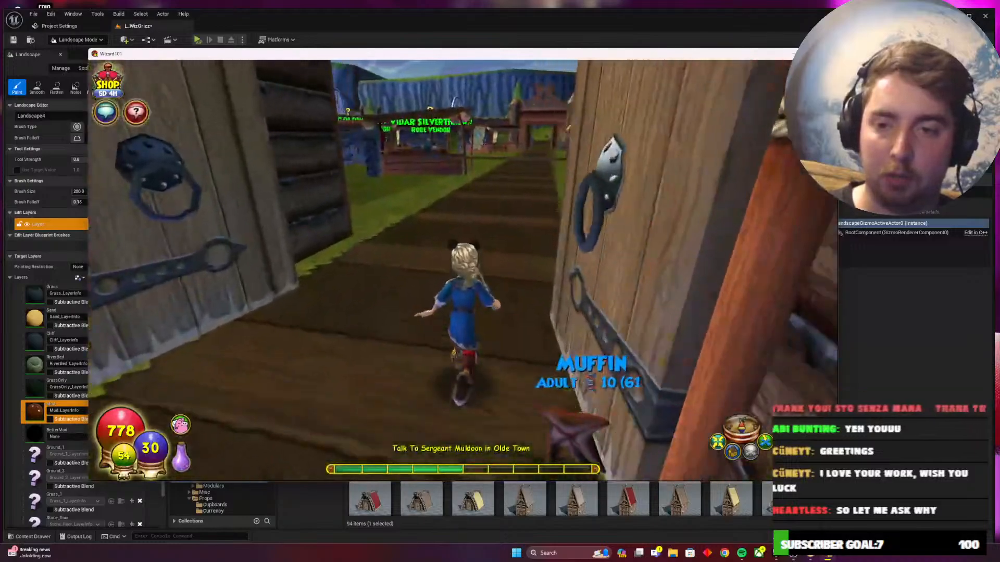
key(w)
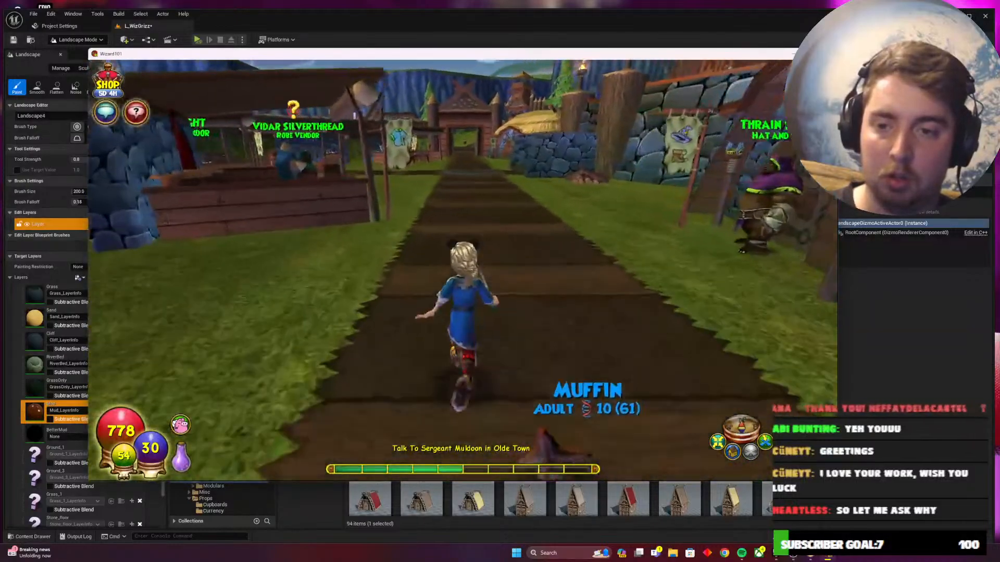
key(w)
key(w)
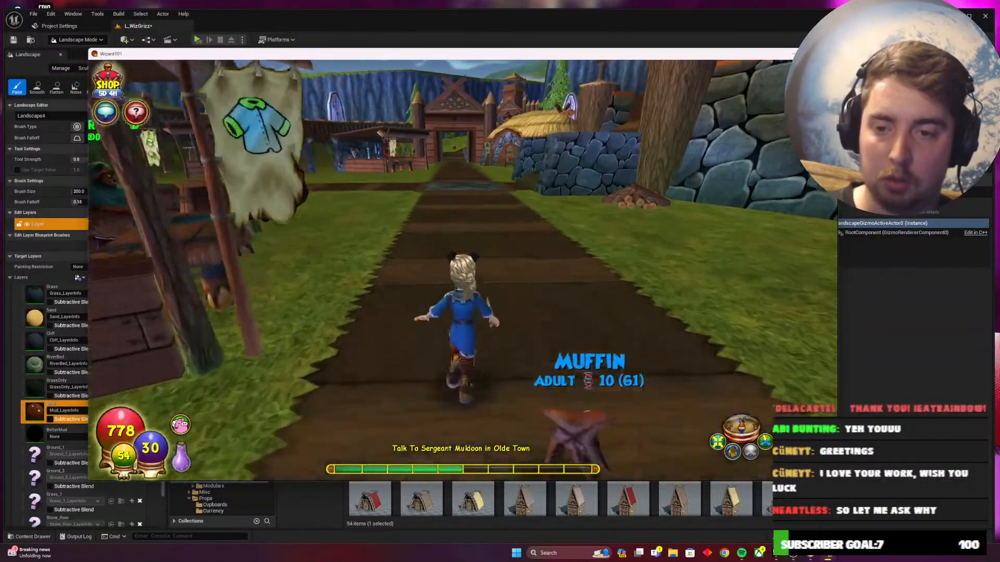
key(w)
key(a)
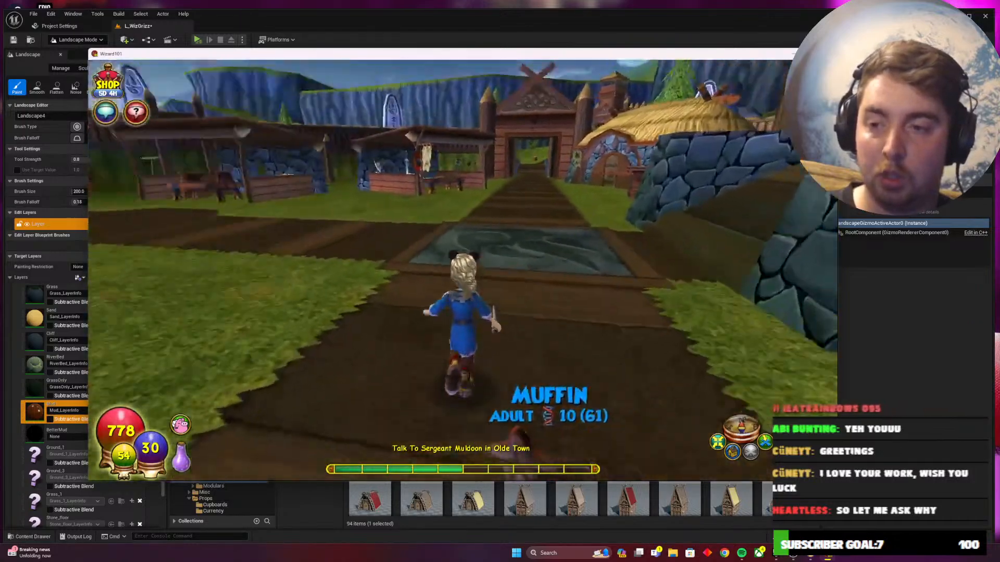
key(d)
key(w)
key(a)
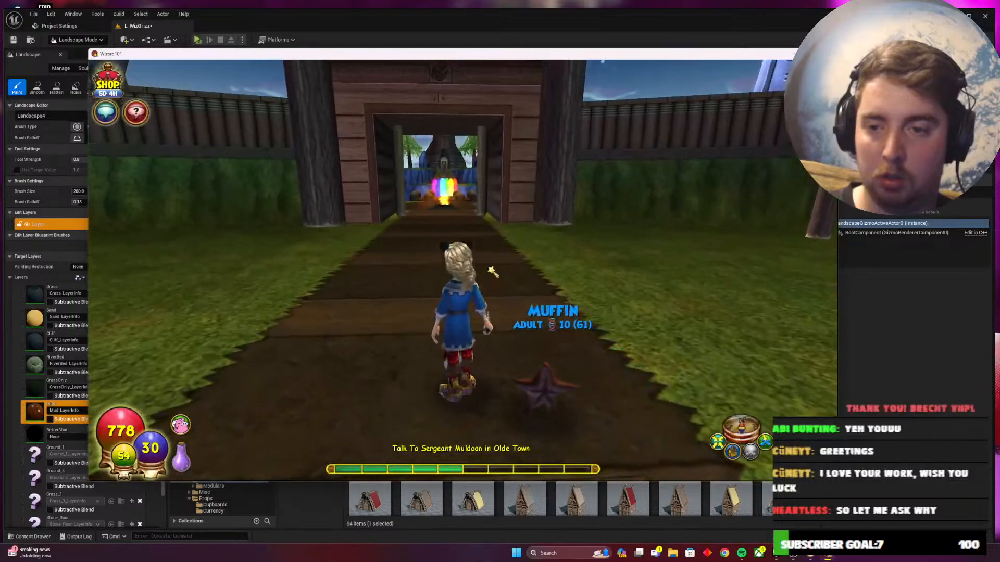
key(alt+Tab)
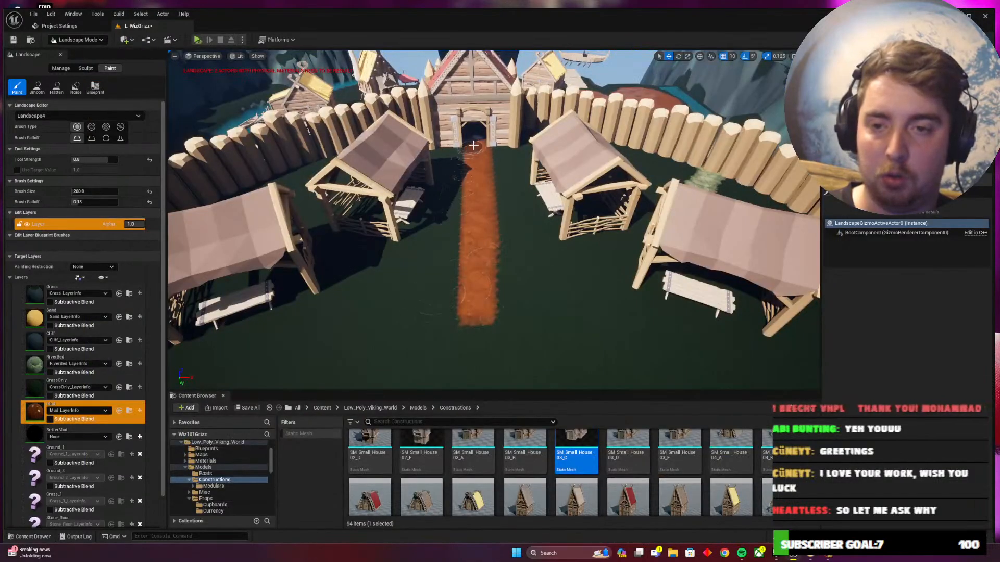
Paint a mud path from the gatehouse beside the red-roofed house, running past the front of the hall's rock
mouse_move(493, 224)
right_down()
mouse_move(400, 172)
mouse_move(359, 161)
mouse_move(364, 182)
mouse_move(588, 234)
mouse_move(484, 208)
mouse_move(525, 172)
right_up()
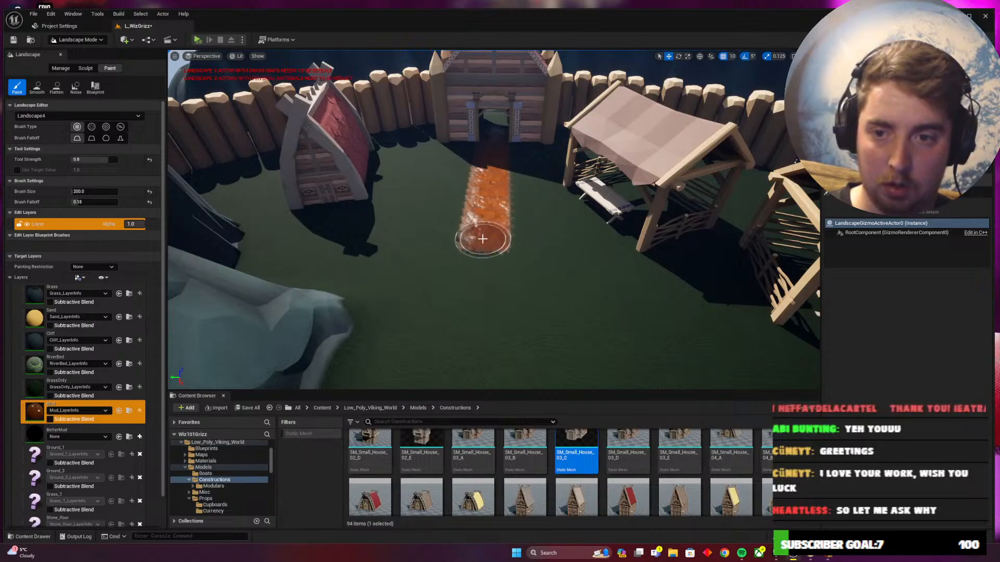
drag(478, 283, 470, 345)
right_drag(469, 345, 471, 372)
right_drag(471, 302, 474, 297)
key(s)
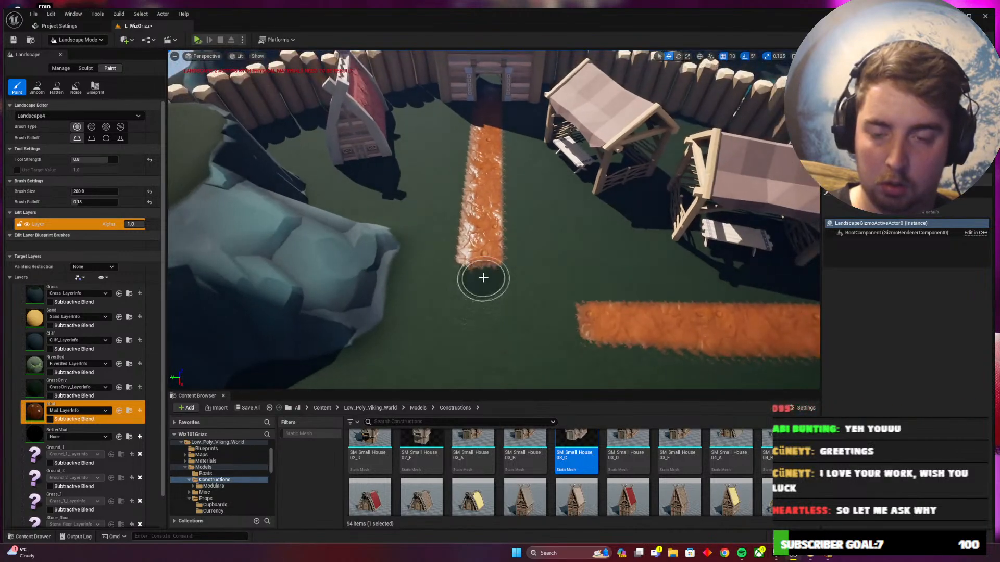
drag(478, 272, 472, 345)
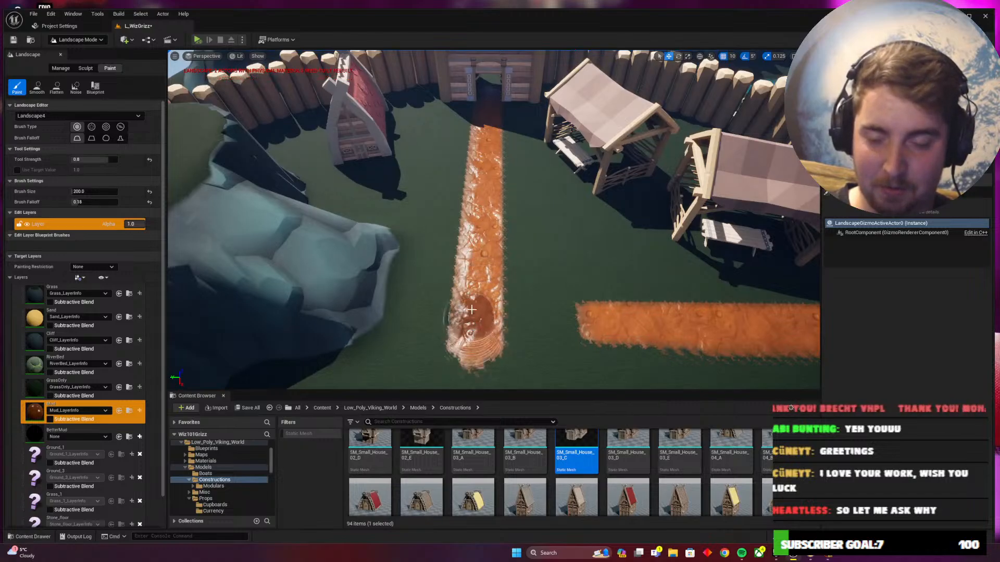
Extend the mud path between the market stalls to join the path crossing in front of the hall's rock
key(a)
right_drag(472, 345, 630, 347)
right_drag(449, 264, 469, 273)
key(s)
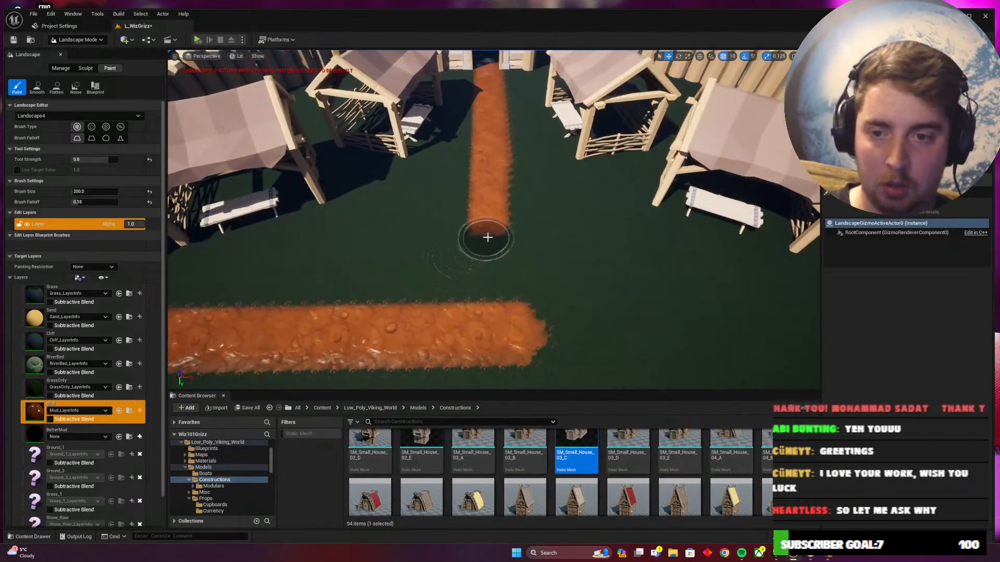
drag(489, 238, 487, 254)
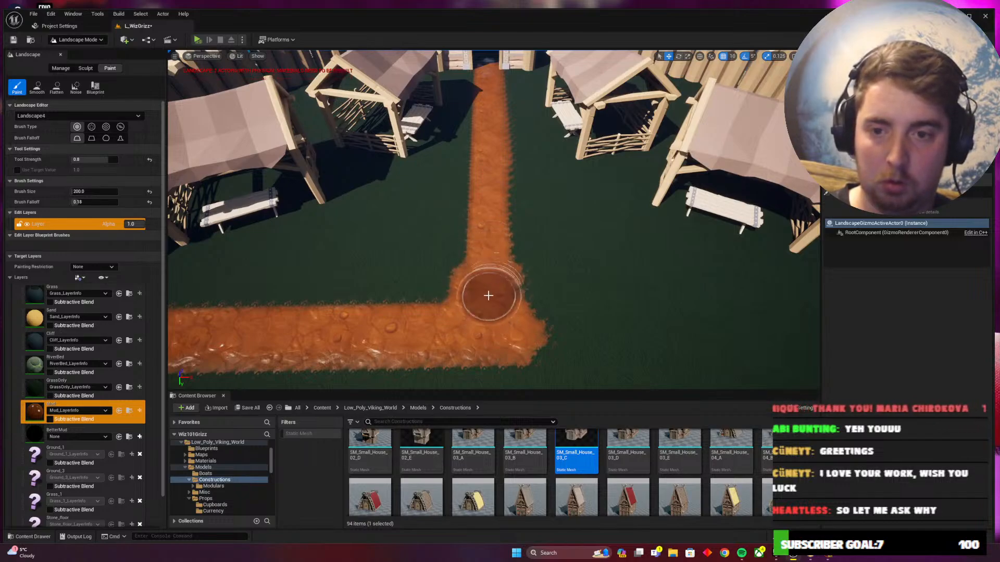
Paint a mud path from the opposite gatehouse to the path junction, blend the crossing, and save the level
key(a)
mouse_move(490, 291)
right_down()
mouse_move(615, 266)
mouse_move(651, 244)
right_up()
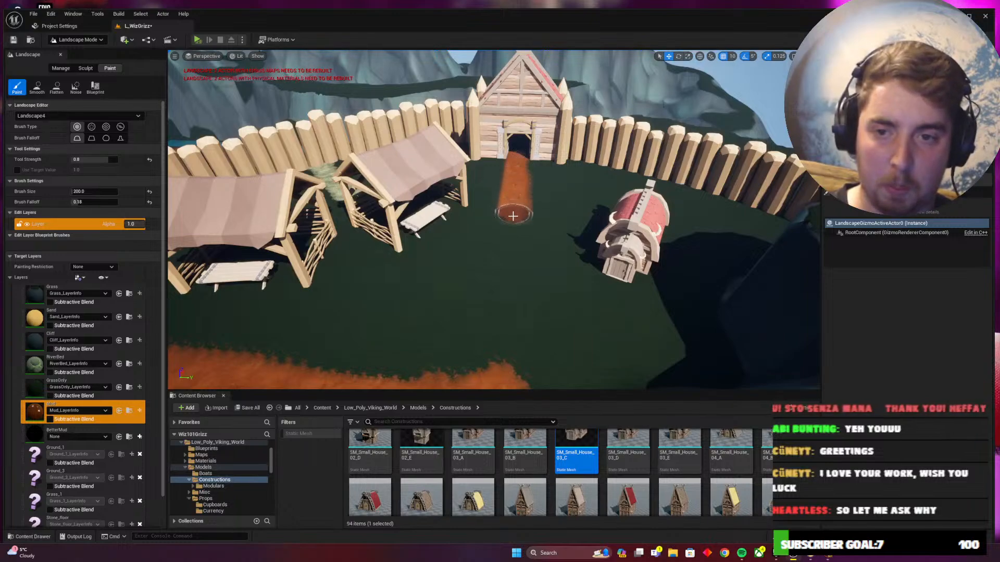
mouse_move(499, 305)
mouse_down()
mouse_move(489, 357)
mouse_move(507, 280)
mouse_up()
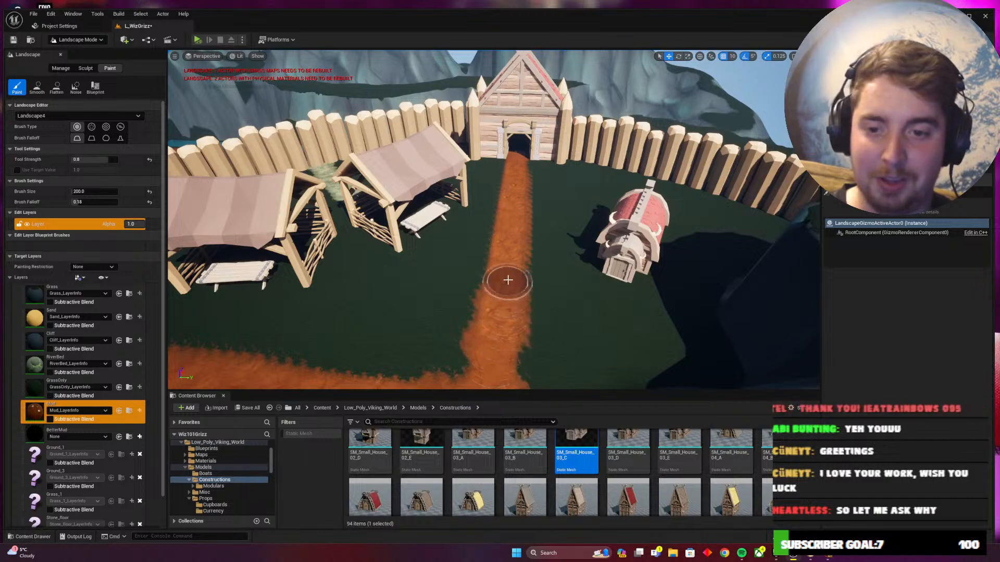
key(s)
right_drag(509, 271, 502, 304)
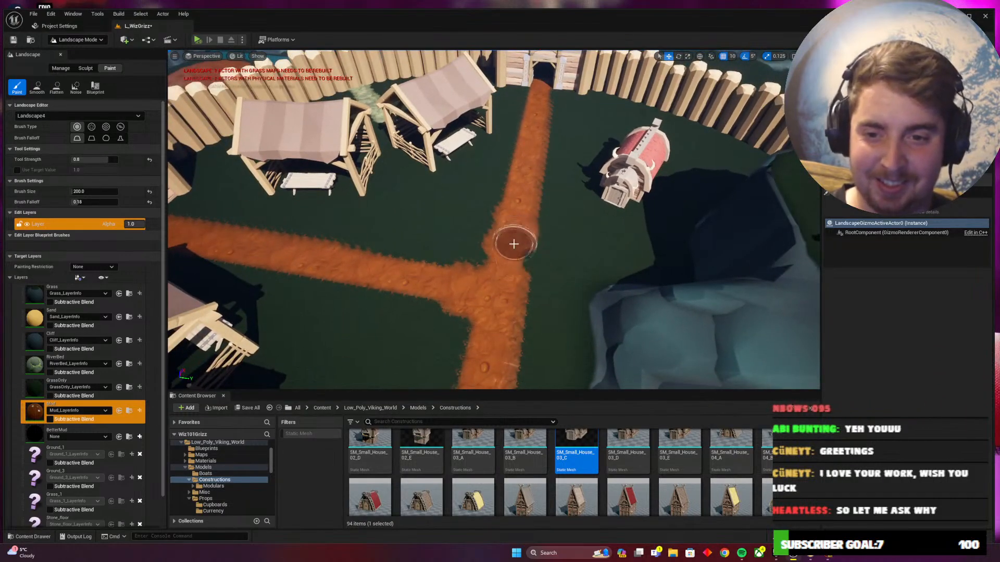
right_drag(427, 289, 427, 289)
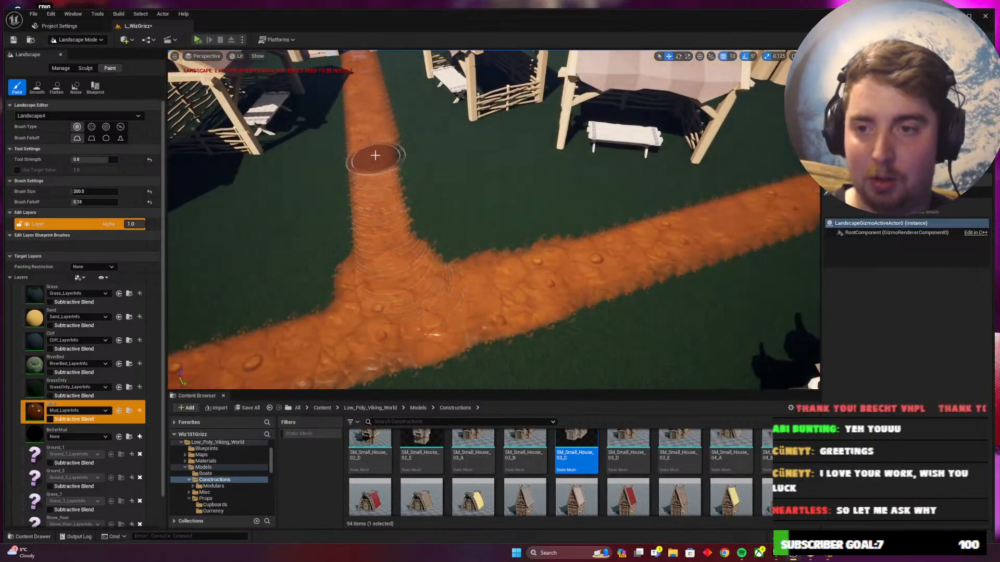
right_drag(393, 257, 390, 216)
key(ctrl+s)
Compare the path layout leading to the hall in Wizard101 with the view through the gatehouse in Unreal Editor
right_drag(435, 243, 445, 238)
key(alt+Tab)
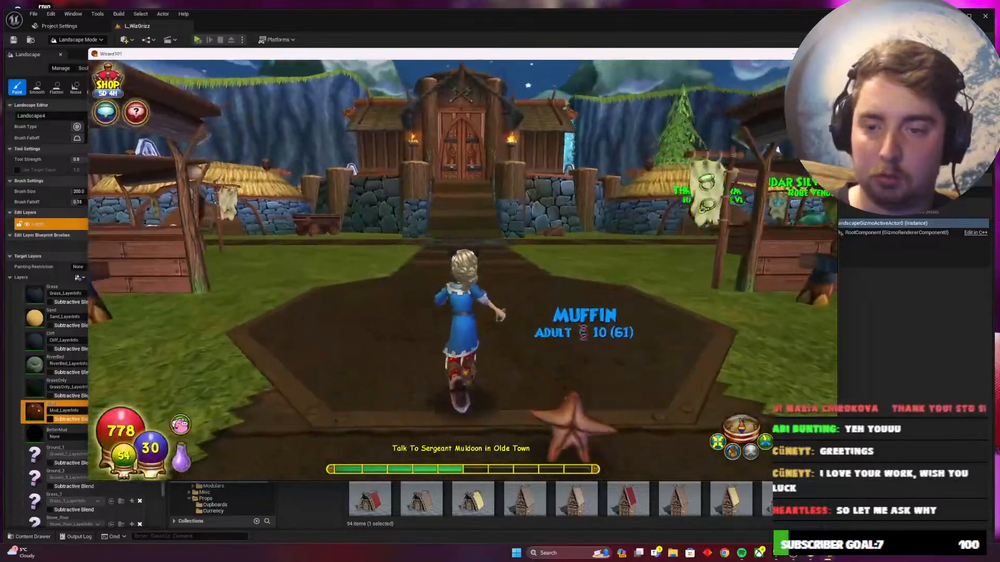
key(alt+Tab)
mouse_move(493, 220)
right_down()
mouse_move(513, 237)
mouse_move(577, 234)
mouse_move(585, 219)
mouse_move(492, 216)
mouse_move(495, 197)
mouse_move(452, 215)
right_up()
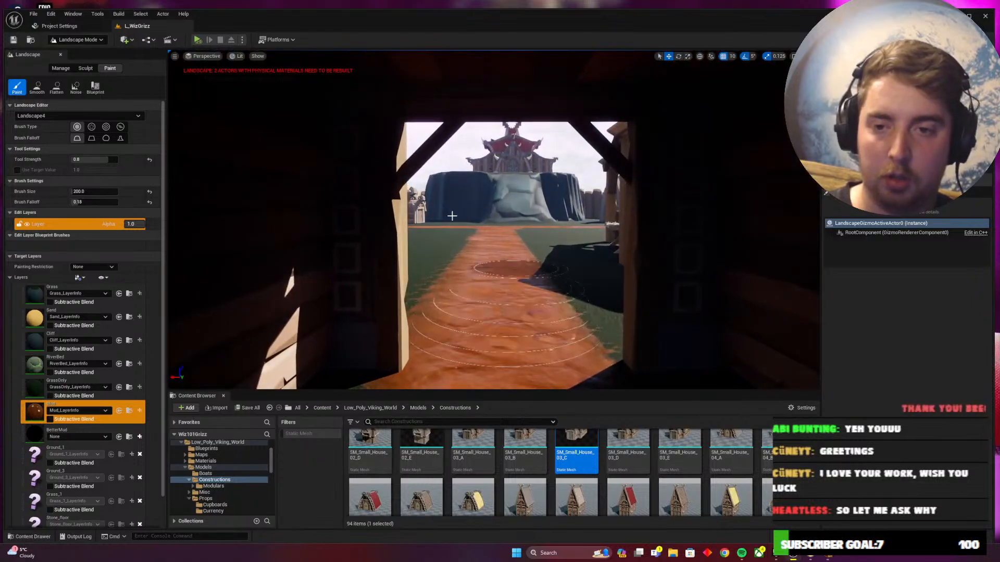
Switch the landscape editing from painting to sculpting with the Ramp tool
click(60, 27)
click(138, 28)
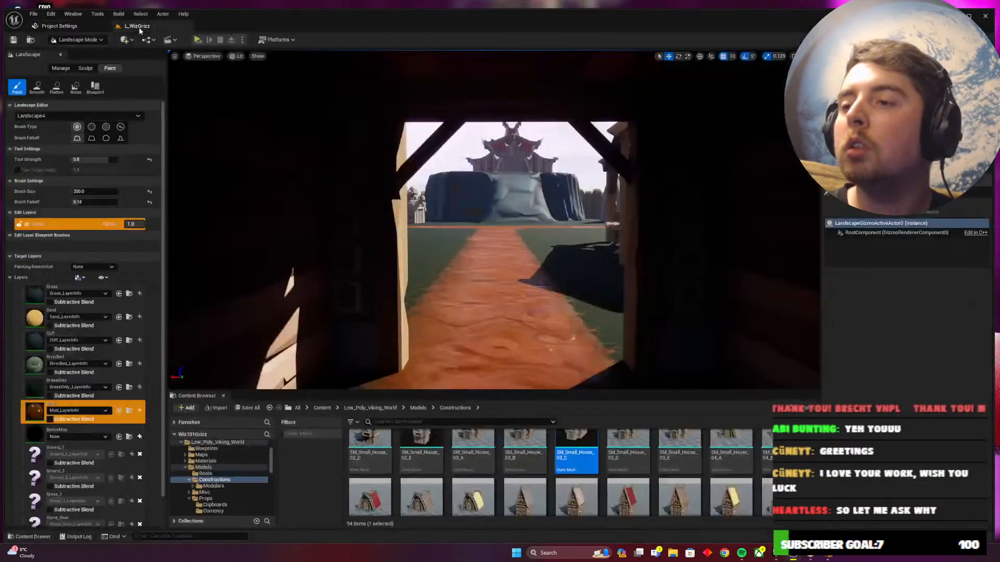
click(84, 68)
click(95, 89)
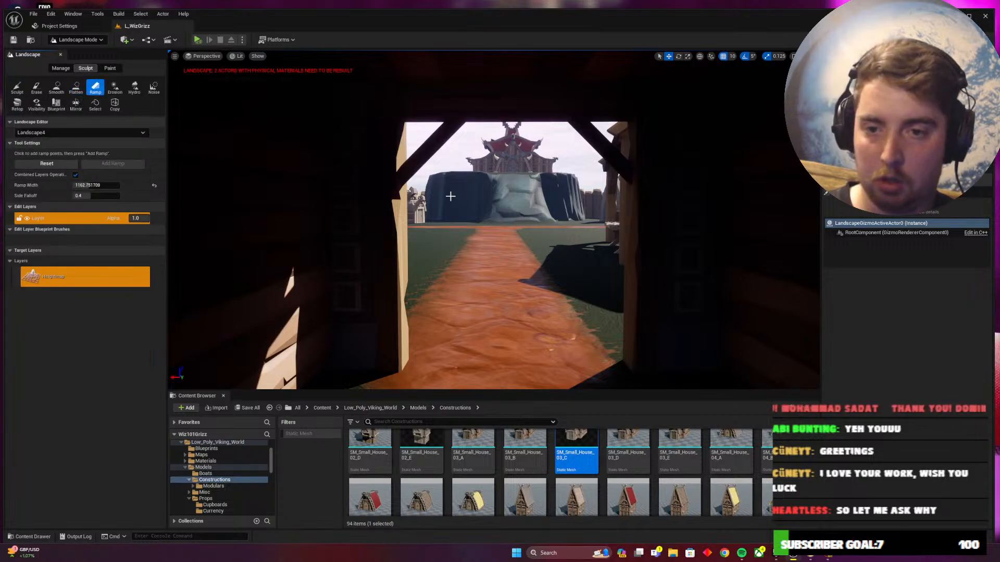
scroll(477, 224, up, 10)
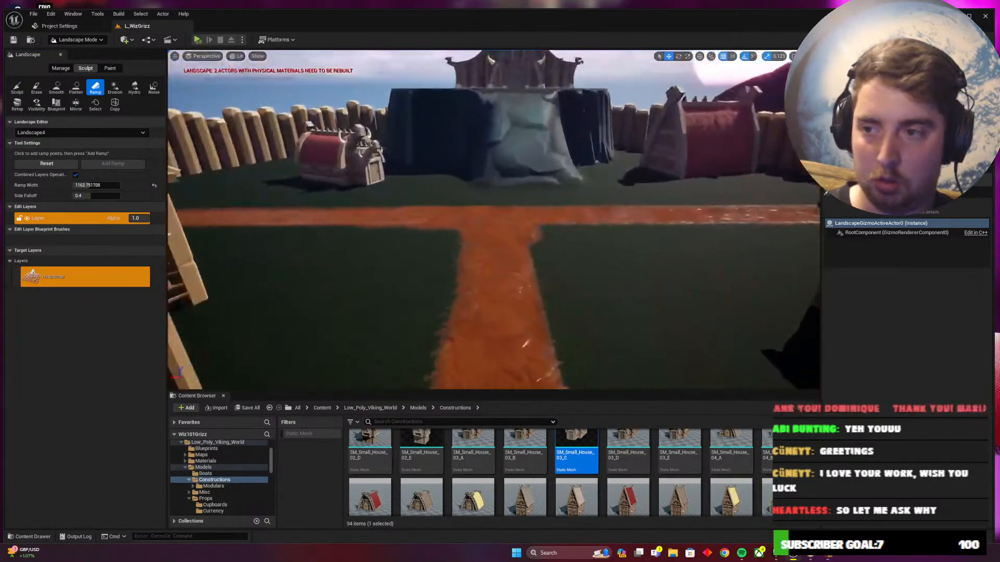
click(527, 151)
drag(505, 152, 485, 153)
scroll(482, 155, up, 5)
right_drag(482, 154, 481, 133)
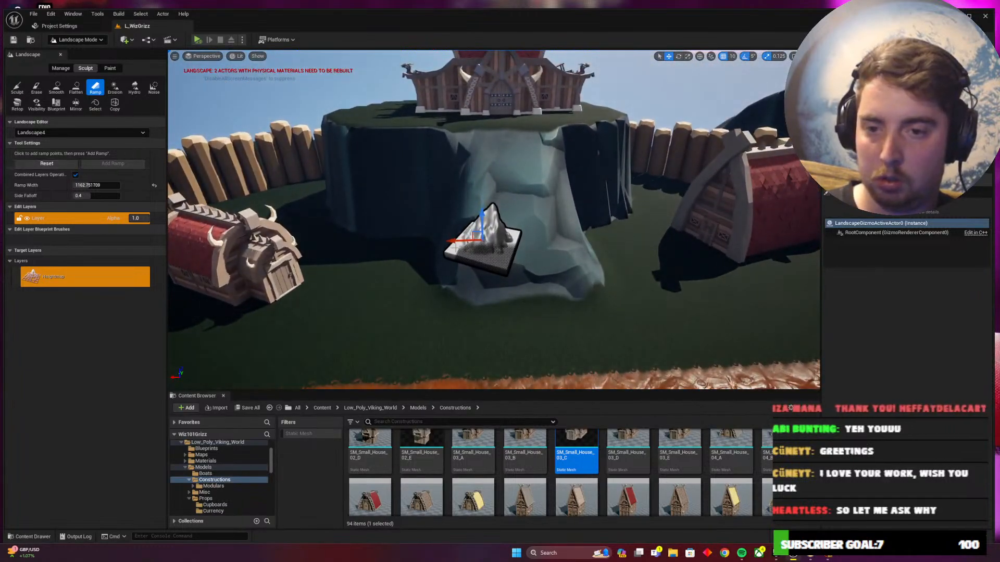
click(100, 90)
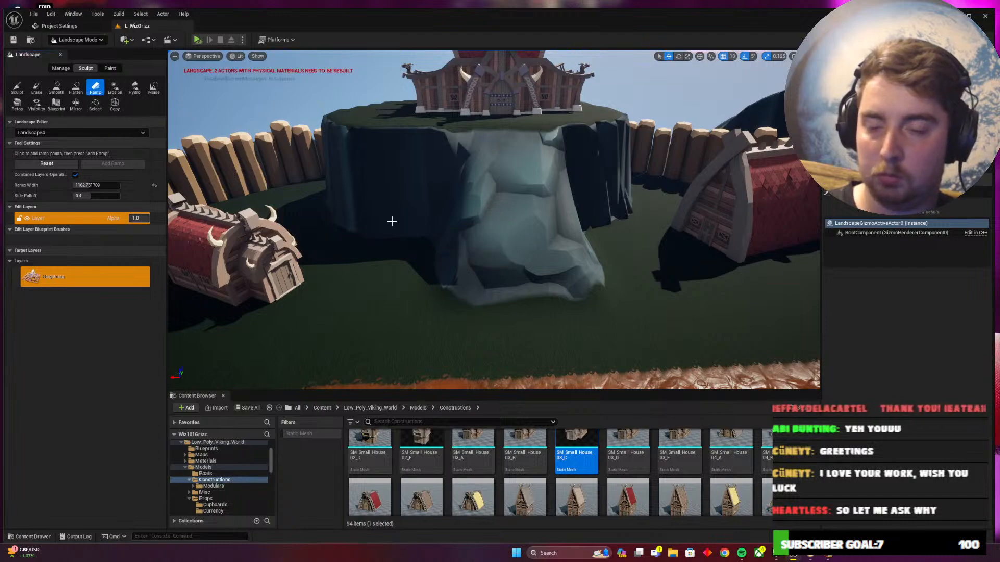
Add a ramp about 463 wide from the ground to the rock top, along the left side of the hall's slope
right_drag(391, 222, 366, 216)
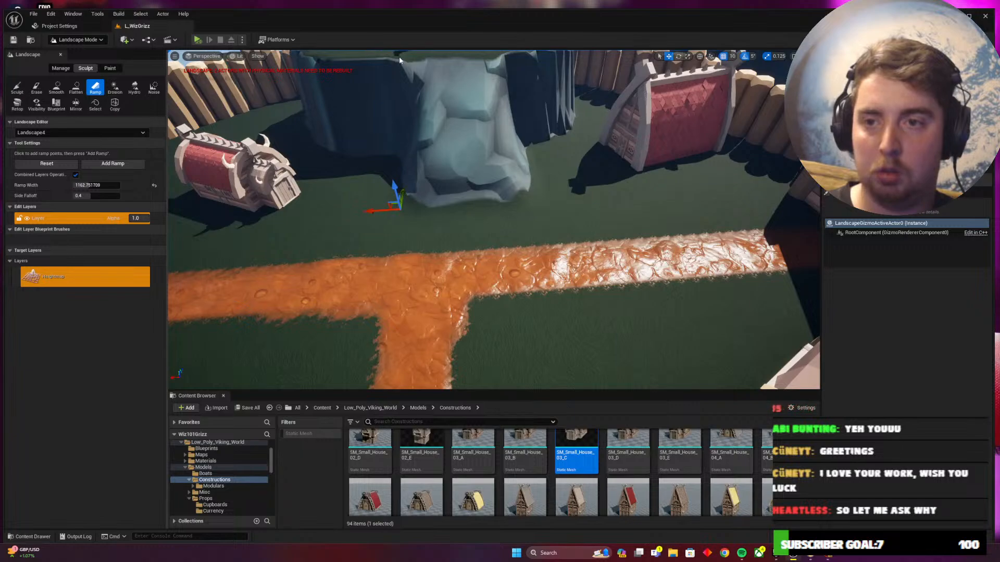
right_drag(392, 136, 393, 109)
click(410, 137)
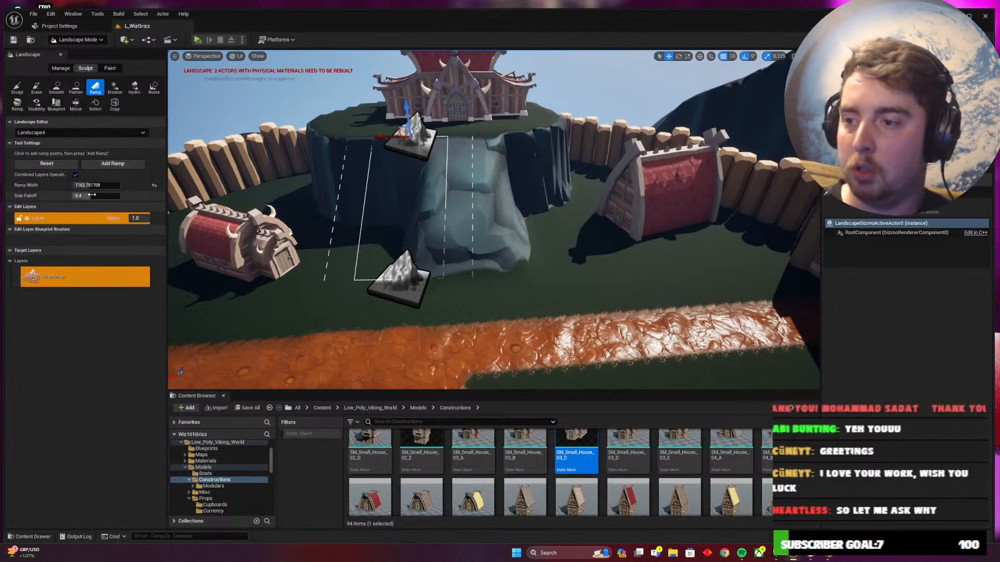
drag(92, 185, 78, 185)
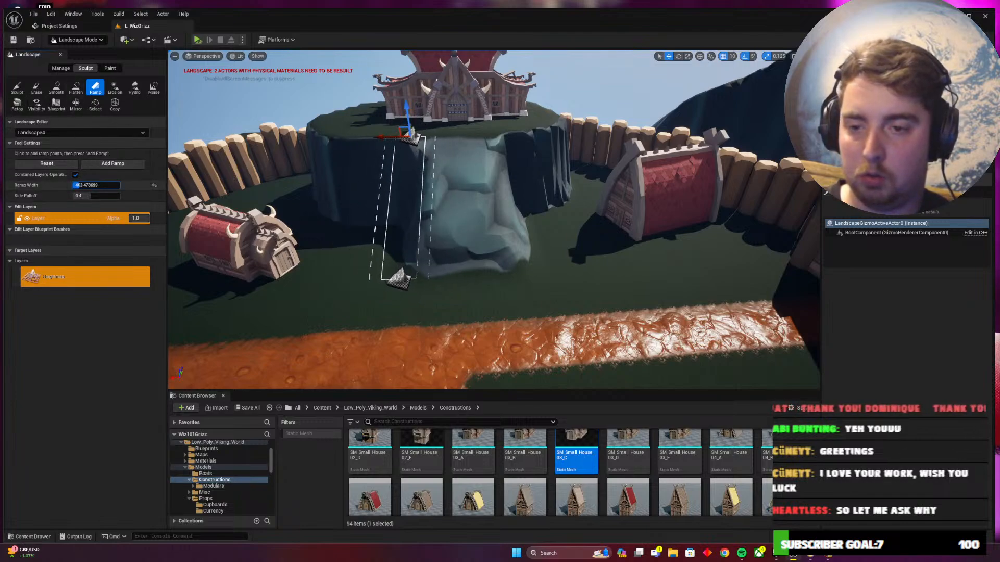
click(109, 165)
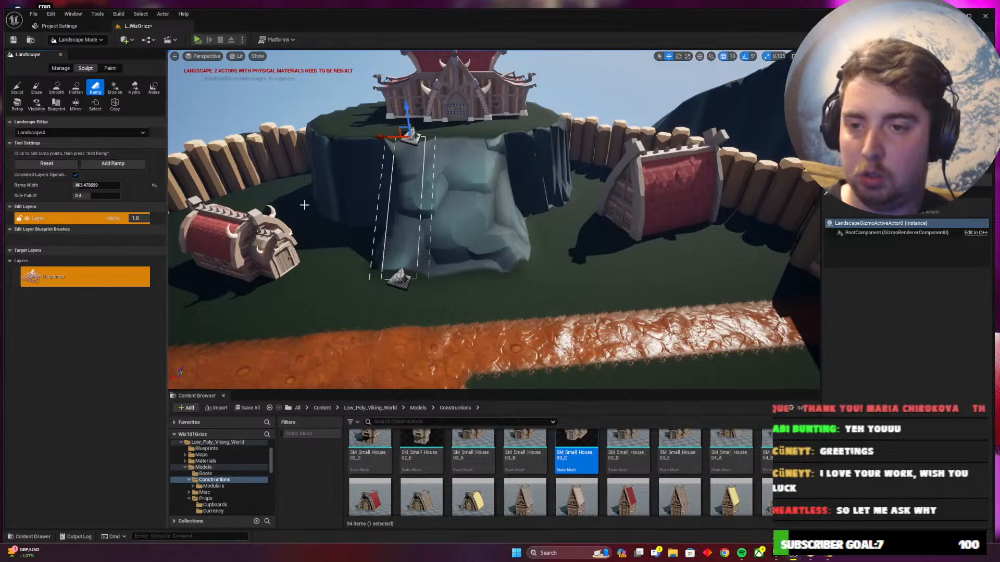
Flatten the ground along the right foot of the rock slope below the hall
key(s)
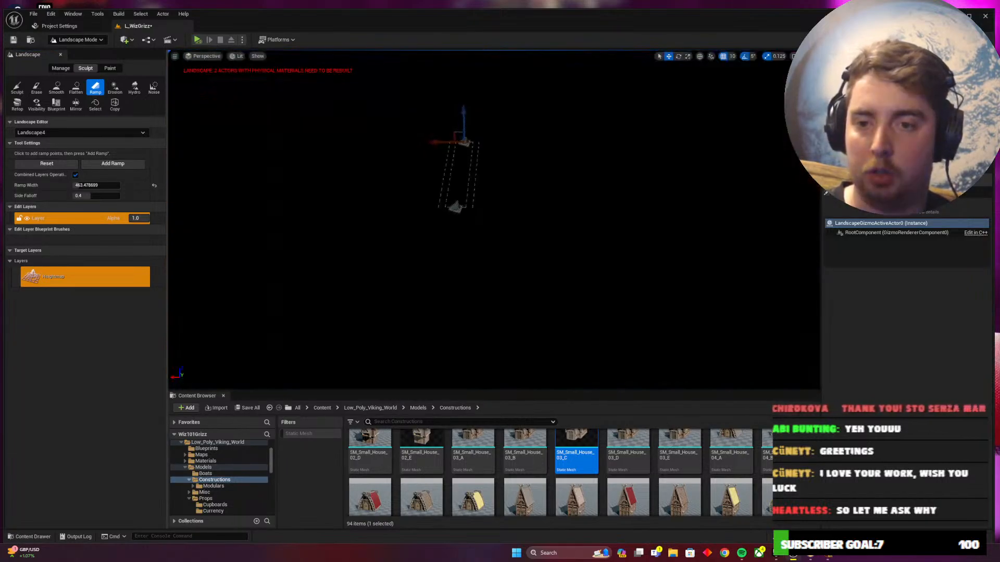
key(w)
key(w)
right_drag(421, 254, 399, 275)
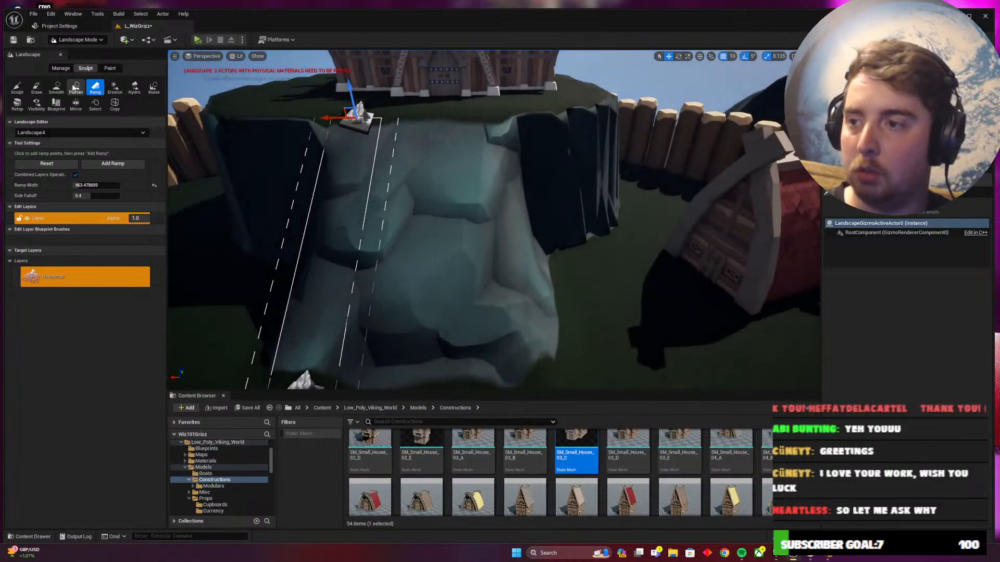
click(74, 88)
right_drag(563, 308, 567, 339)
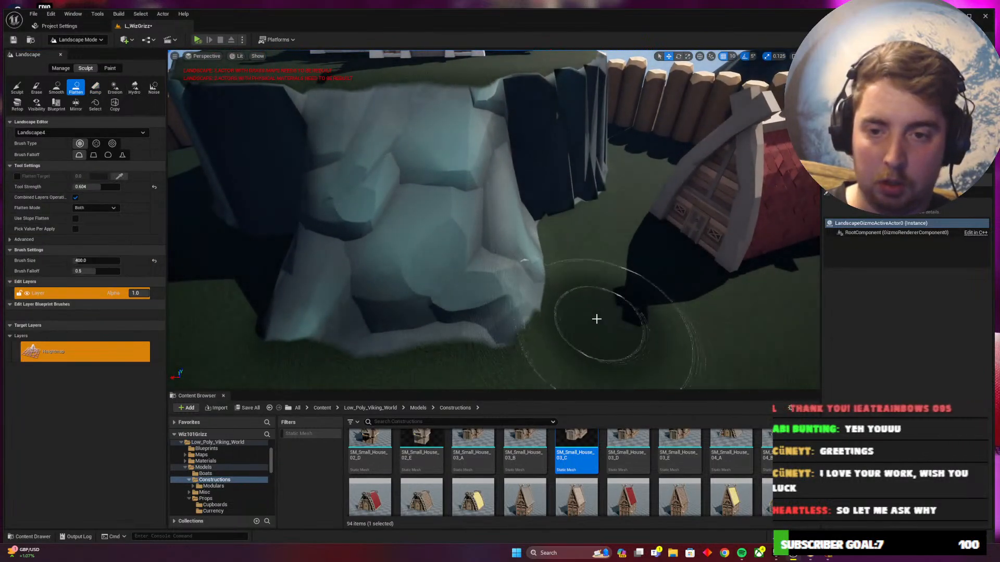
mouse_move(596, 318)
mouse_down()
mouse_move(560, 270)
mouse_move(564, 258)
mouse_move(547, 332)
mouse_move(571, 259)
mouse_move(555, 244)
mouse_move(567, 261)
mouse_up()
Set the Smooth brush size to 200 and smooth the right edge of the rock slope
right_drag(567, 260, 564, 229)
click(56, 88)
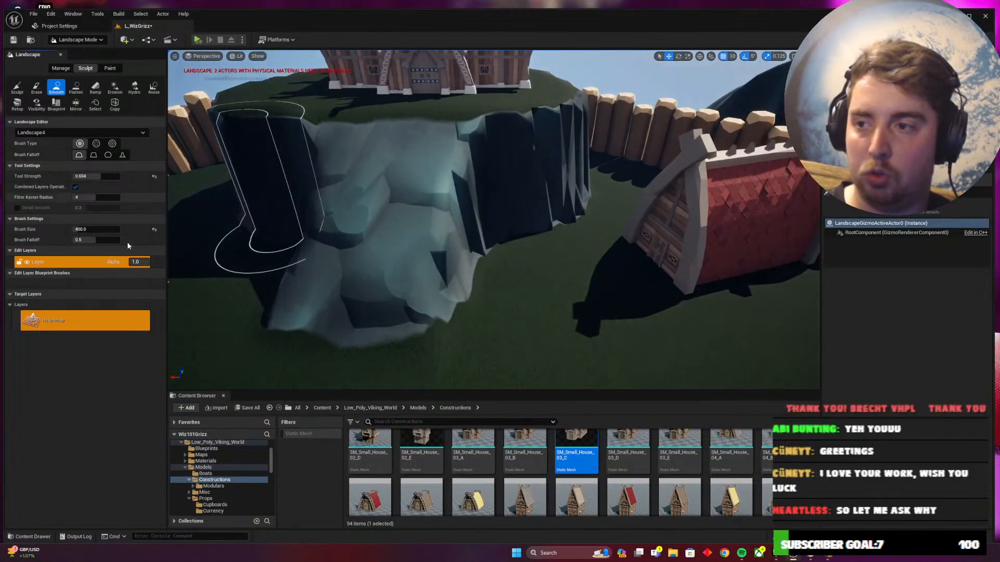
click(107, 232)
text(200)
key(Return)
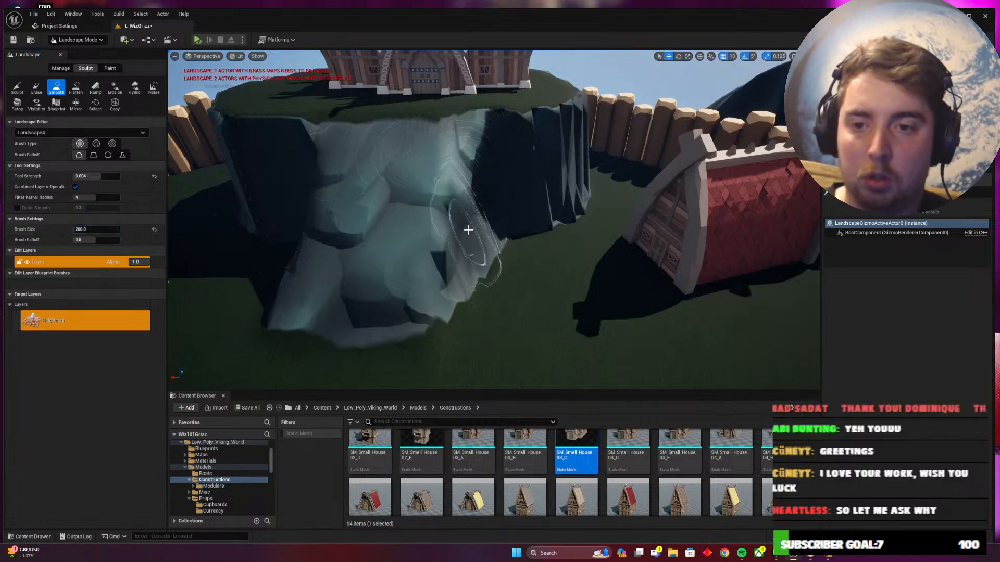
Flatten the ground at the slope's right base, and smooth the slope's face and lower edge
click(76, 87)
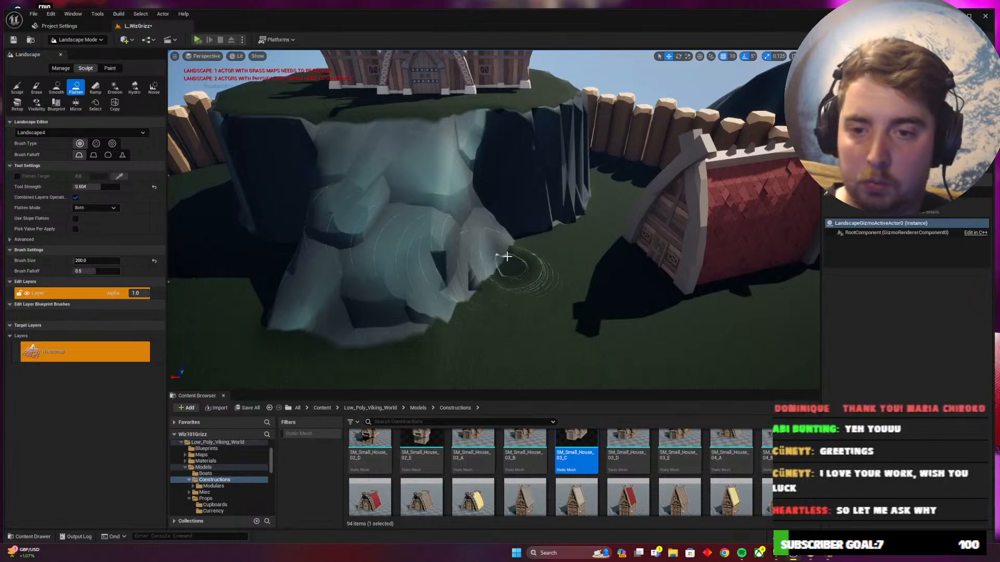
right_drag(515, 277, 444, 272)
click(57, 87)
mouse_move(348, 272)
mouse_down()
mouse_move(408, 290)
mouse_move(328, 279)
mouse_move(424, 313)
mouse_move(480, 151)
mouse_up()
mouse_move(480, 151)
right_down()
mouse_move(508, 151)
mouse_move(513, 141)
right_up()
drag(336, 327, 520, 311)
mouse_move(521, 311)
right_down()
mouse_move(482, 291)
mouse_move(260, 296)
mouse_move(443, 323)
mouse_move(562, 292)
mouse_move(583, 276)
mouse_move(580, 296)
mouse_move(505, 307)
right_up()
Move the hall sideways on the rock top to line it up with the slope and the path seen through the gatehouse
key(w)
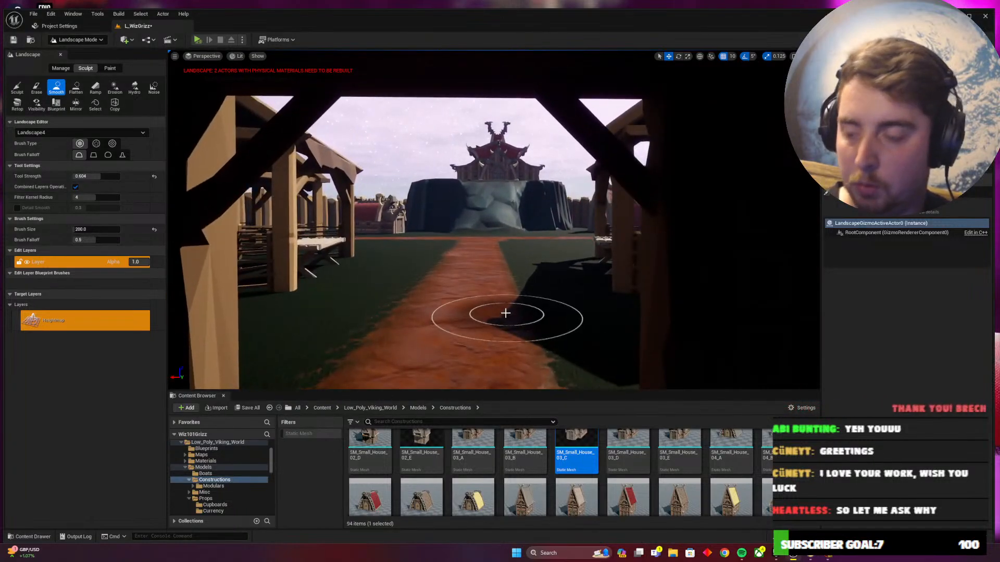
click(92, 40)
click(73, 52)
click(429, 166)
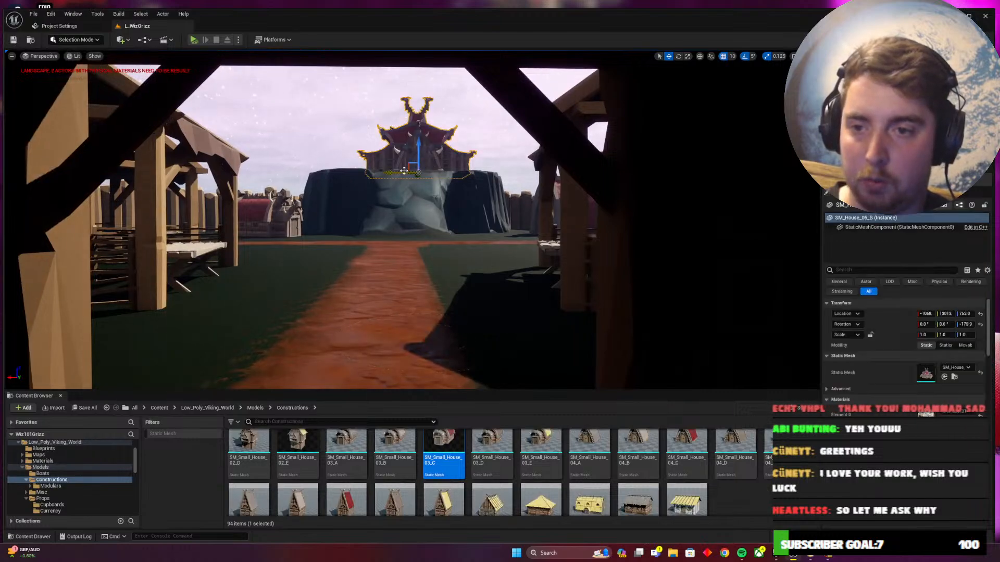
key(s)
right_drag(394, 171, 398, 173)
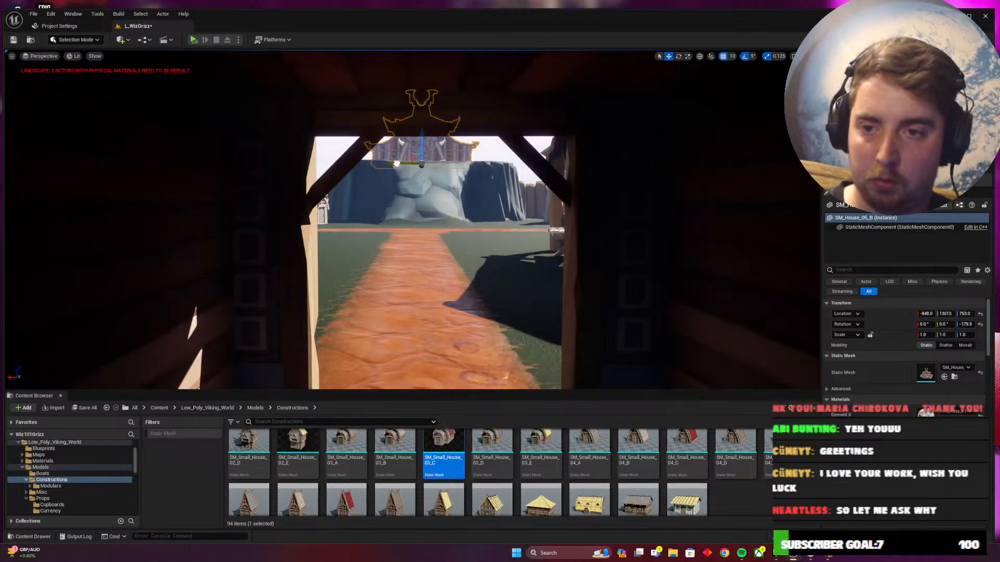
key(s)
right_drag(408, 182, 426, 155)
key(w)
key(w)
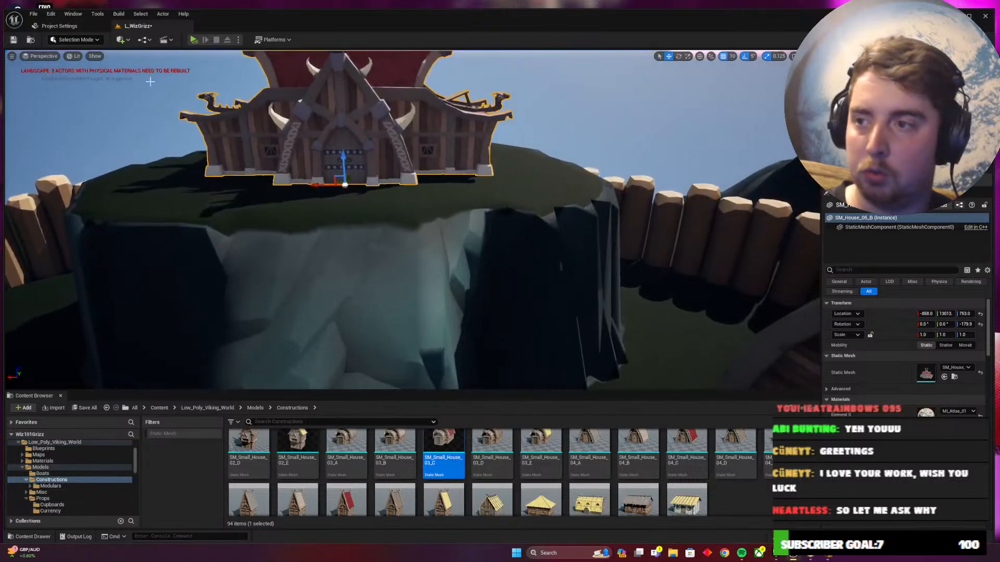
Smooth the upper right edge and lower right corner of the rock slope with the landscape Smooth tool
click(75, 39)
click(93, 64)
right_drag(446, 279, 446, 279)
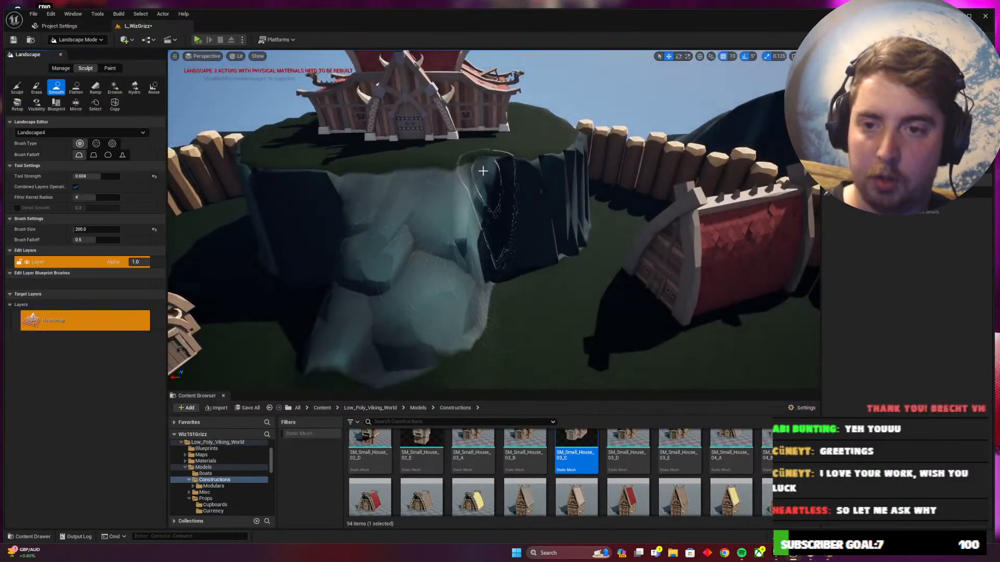
drag(483, 171, 483, 159)
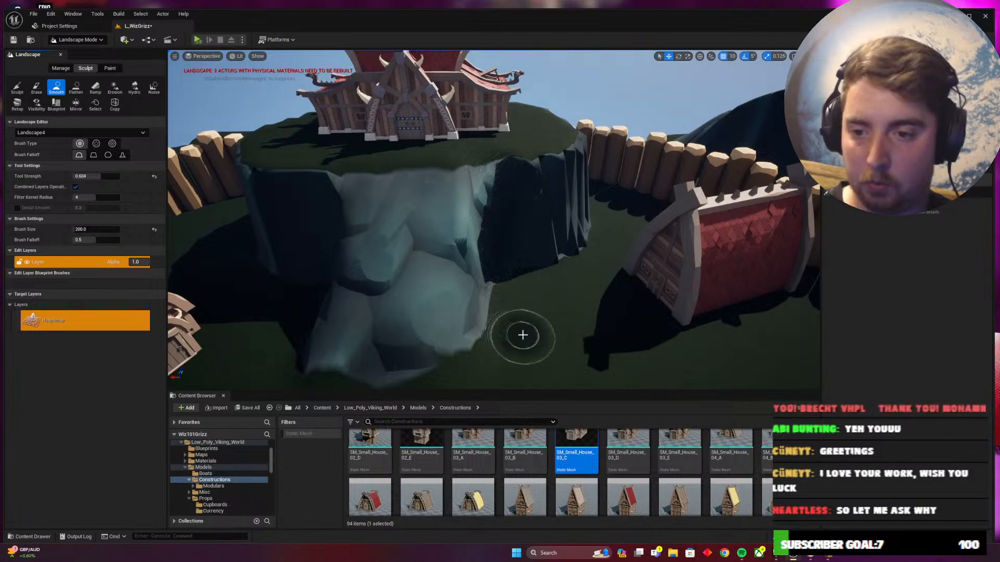
right_drag(522, 335, 518, 328)
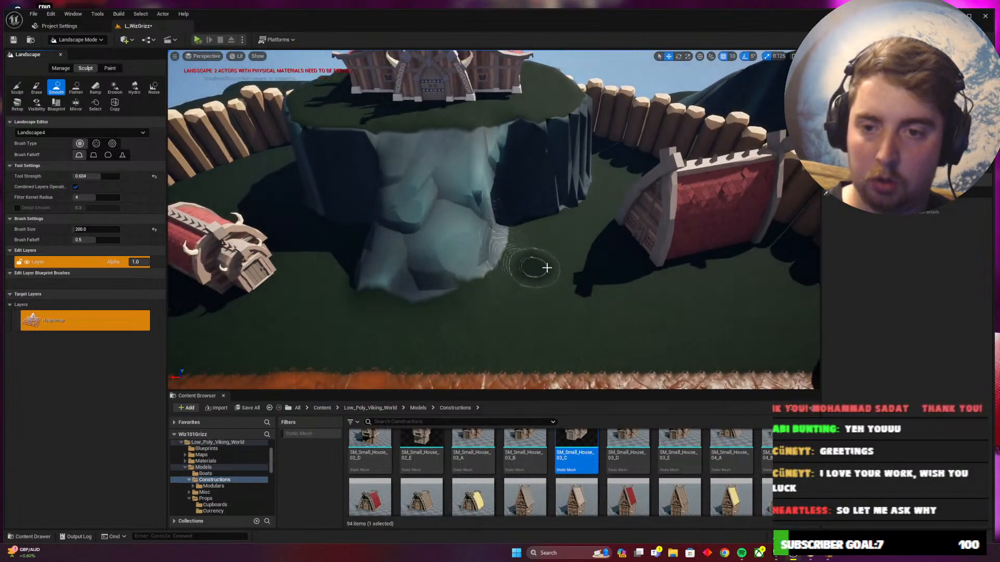
drag(494, 240, 503, 215)
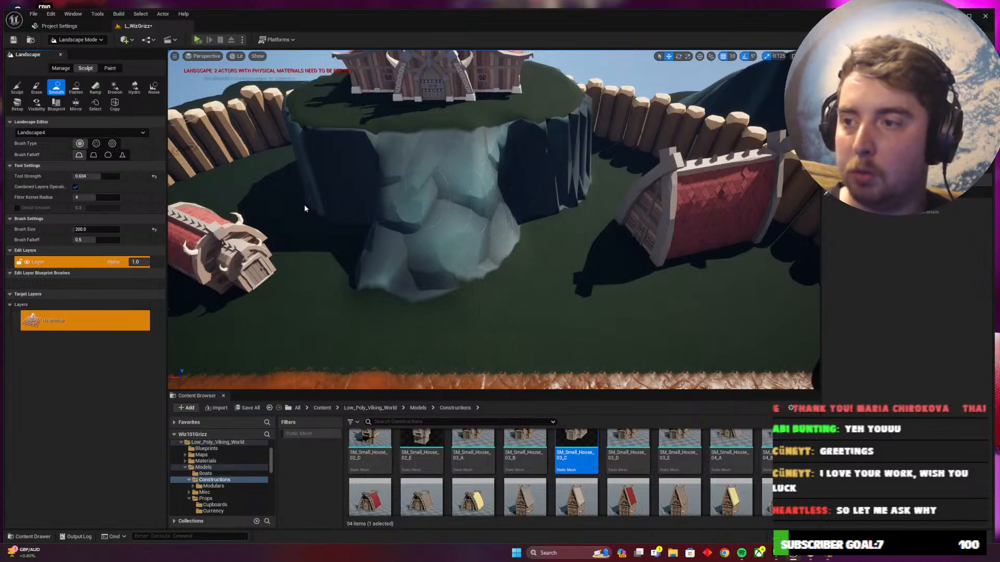
drag(503, 267, 524, 228)
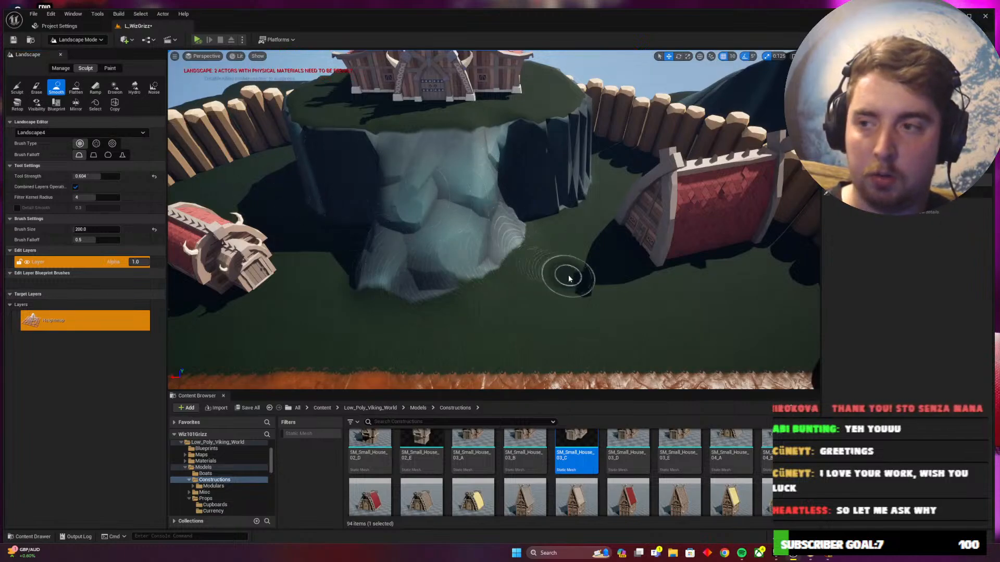
Flatten the ground around the slope's base to trim its right side and front edge
click(76, 87)
mouse_move(504, 285)
mouse_down()
mouse_move(531, 232)
mouse_move(504, 252)
mouse_move(510, 218)
mouse_move(514, 228)
mouse_move(560, 214)
mouse_move(588, 178)
mouse_up()
mouse_move(582, 215)
mouse_down()
mouse_move(524, 290)
mouse_move(364, 328)
mouse_move(424, 328)
mouse_move(369, 311)
mouse_move(335, 257)
mouse_move(357, 330)
mouse_up()
Add a ramp about 796 wide up the middle of the rock slope to the front of the hall
click(95, 87)
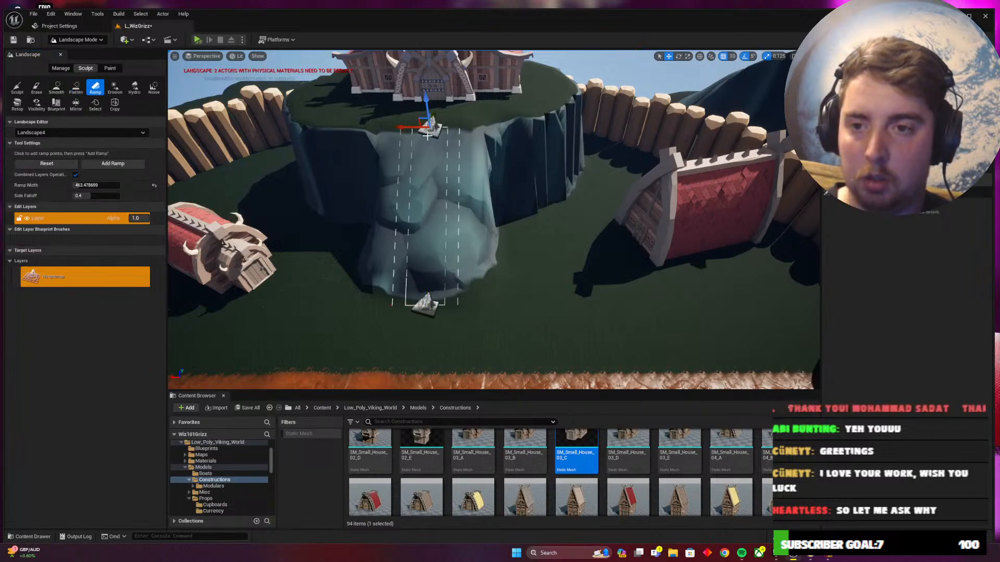
drag(97, 185, 117, 185)
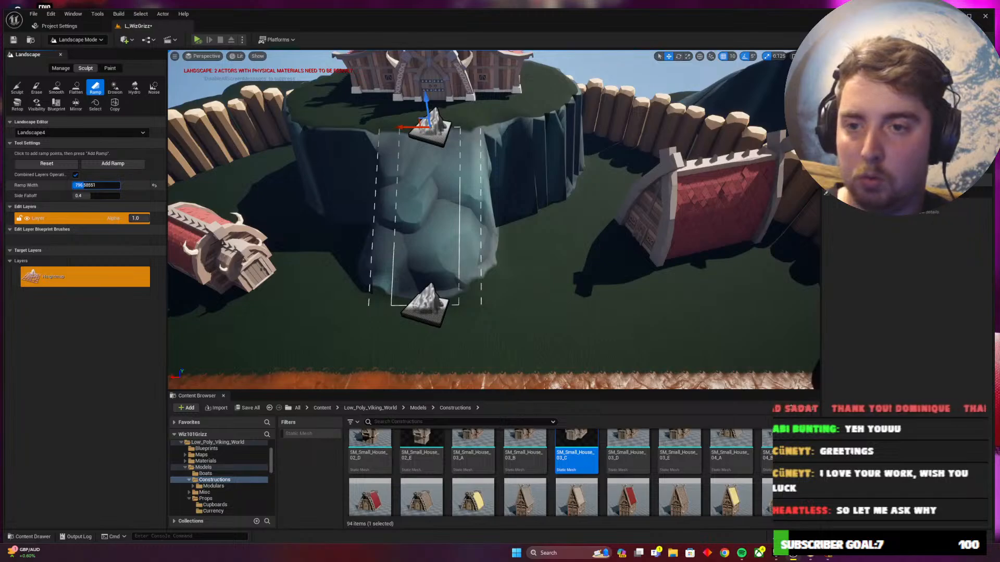
click(115, 169)
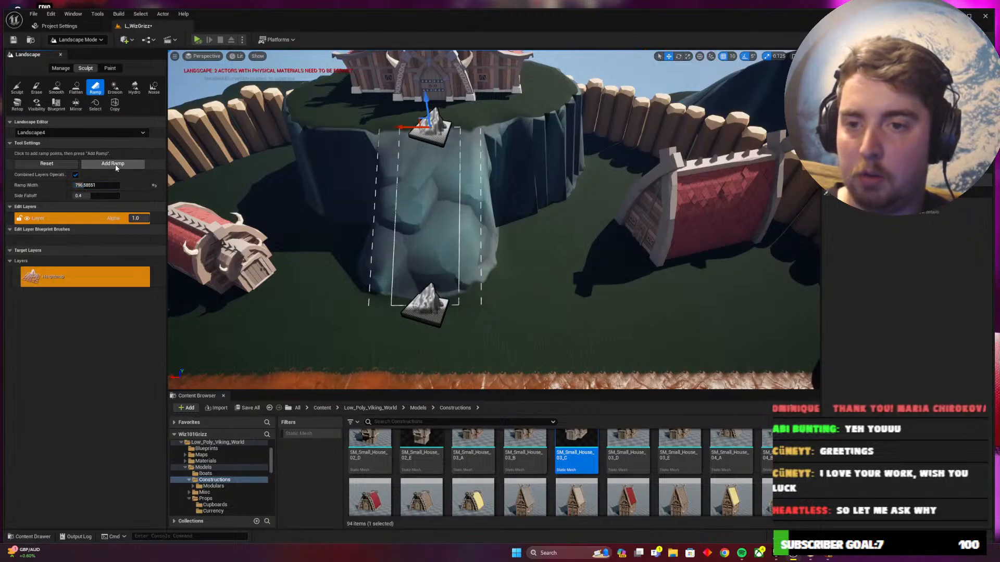
right_drag(600, 301, 540, 327)
Adjust the height of the red-roofed house to the right of the hall's rock and save the level
click(78, 39)
click(85, 52)
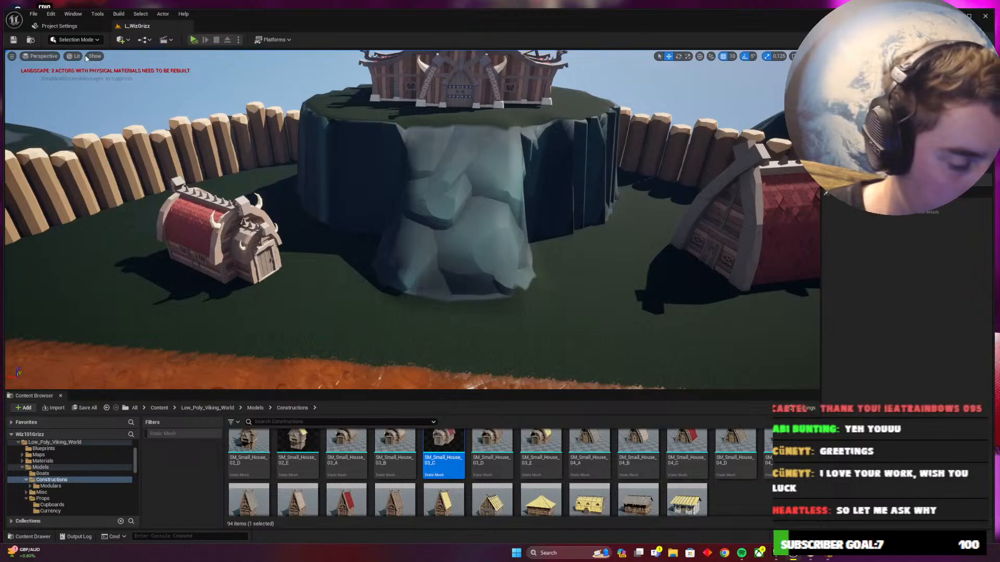
right_drag(148, 78, 240, 89)
right_drag(395, 271, 428, 261)
click(428, 261)
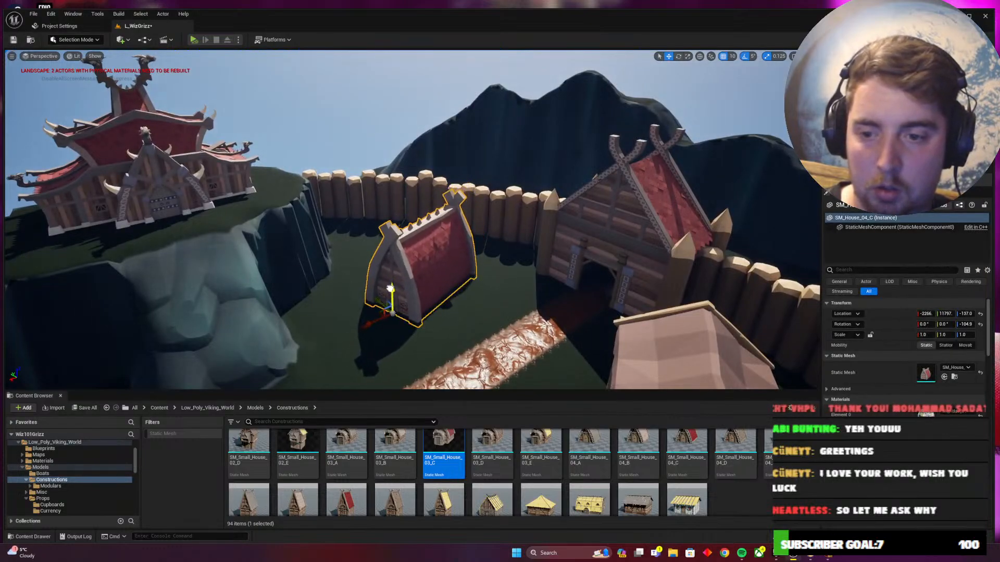
key(ctrl+s)
Check the hall, slope and houses from the path, and save all levels and assets
mouse_move(389, 288)
right_down()
mouse_move(334, 281)
mouse_move(336, 263)
mouse_move(437, 271)
right_up()
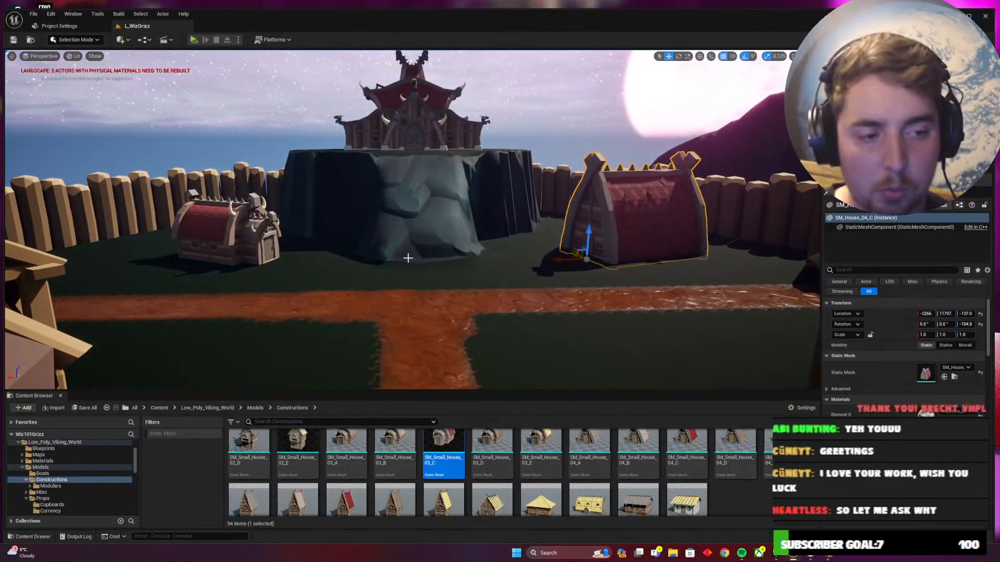
right_drag(407, 258, 448, 270)
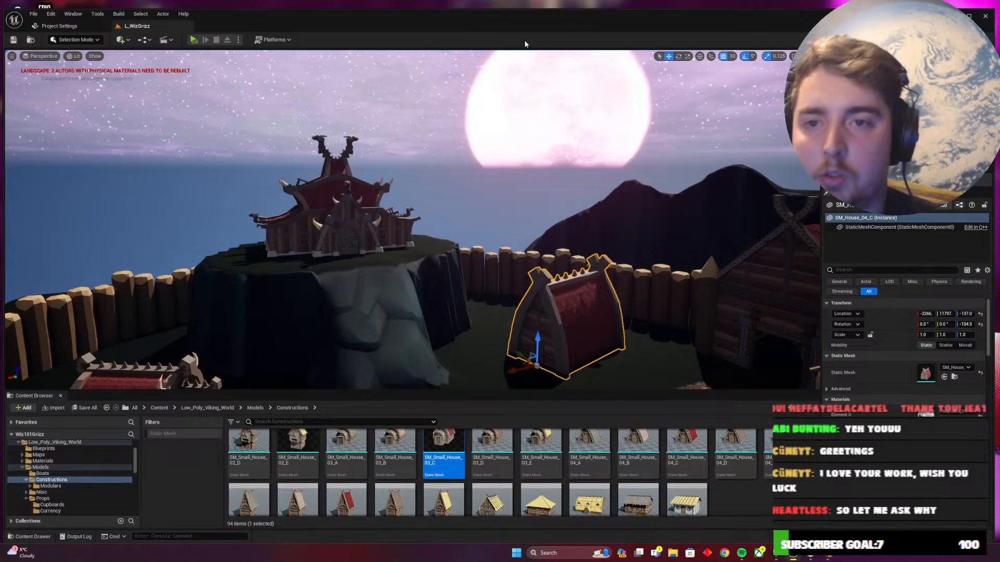
click(34, 14)
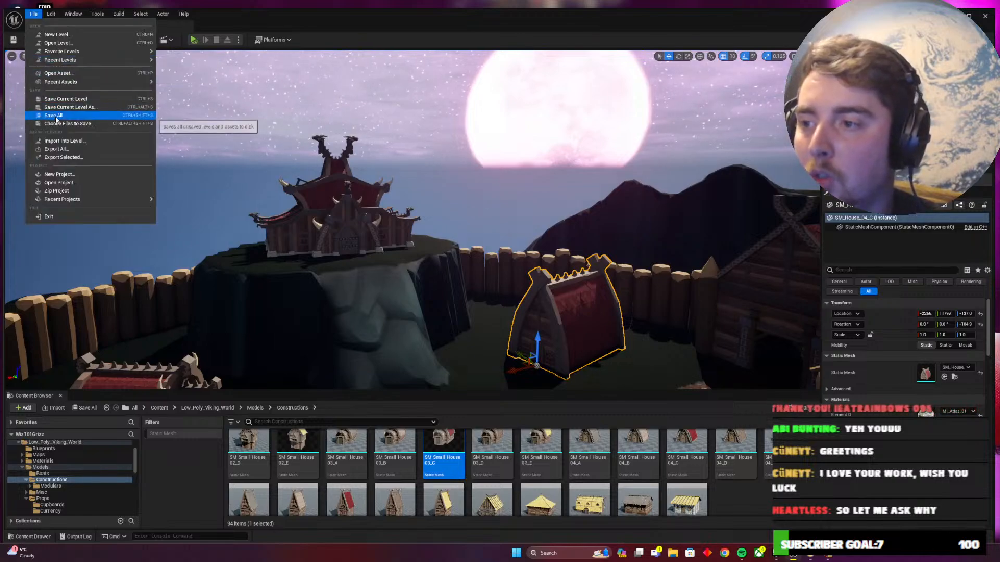
click(611, 144)
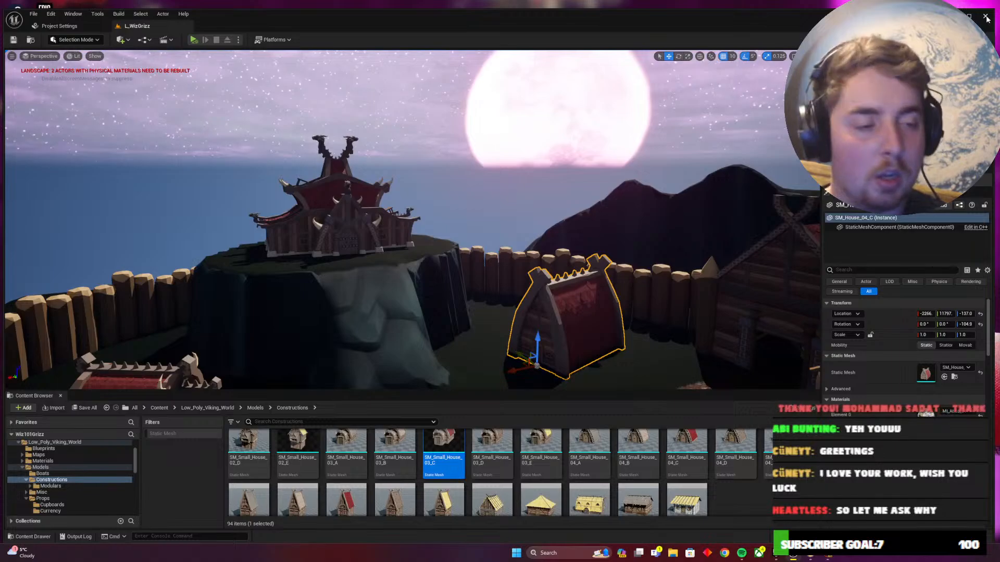
Switch to Wizard101 to view the reference hall approach and return to Unreal Editor
click(832, 557)
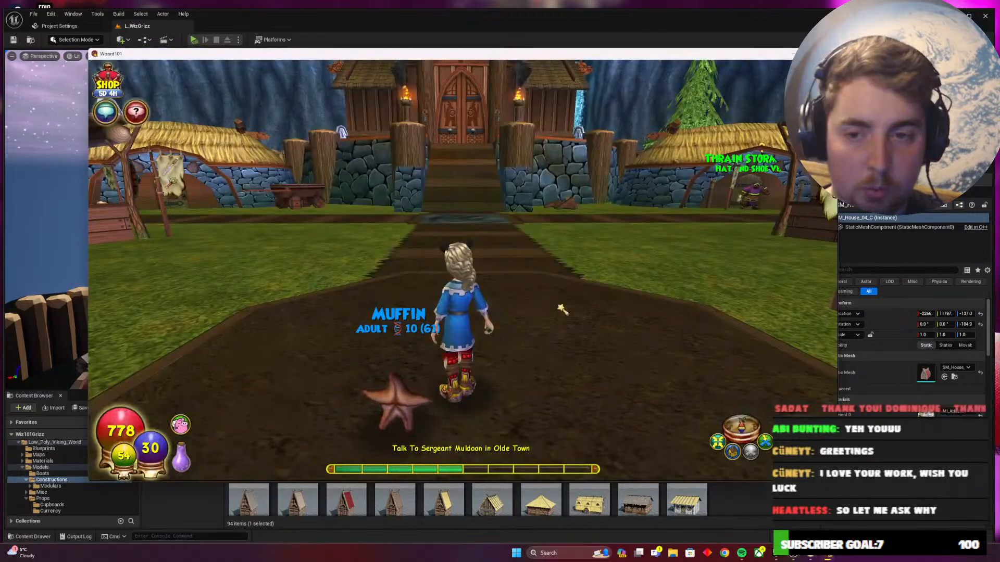
key(d)
key(alt+Tab)
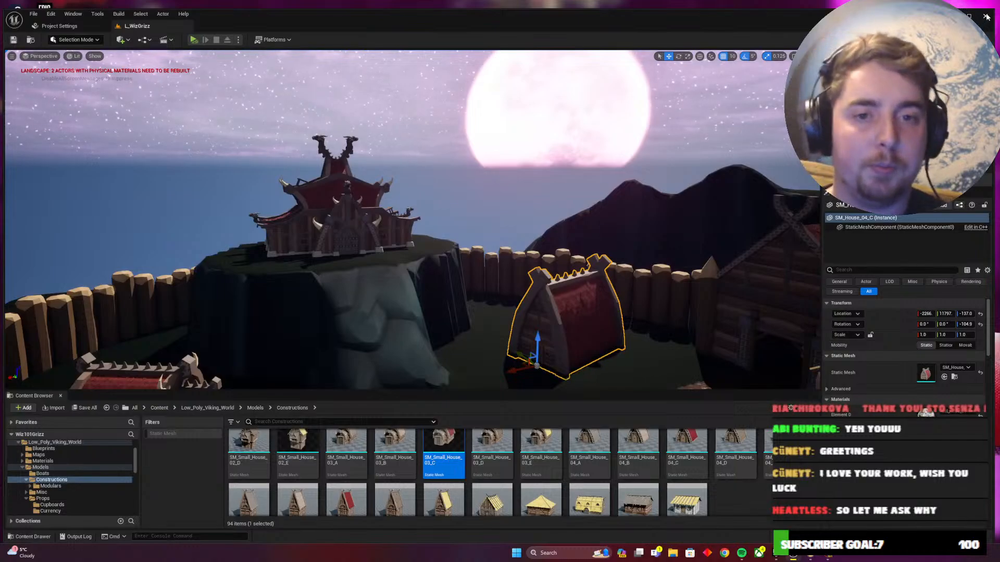
Switch to Wizard101, turn toward the palisade gatehouse for reference and quit the current game session
click(821, 557)
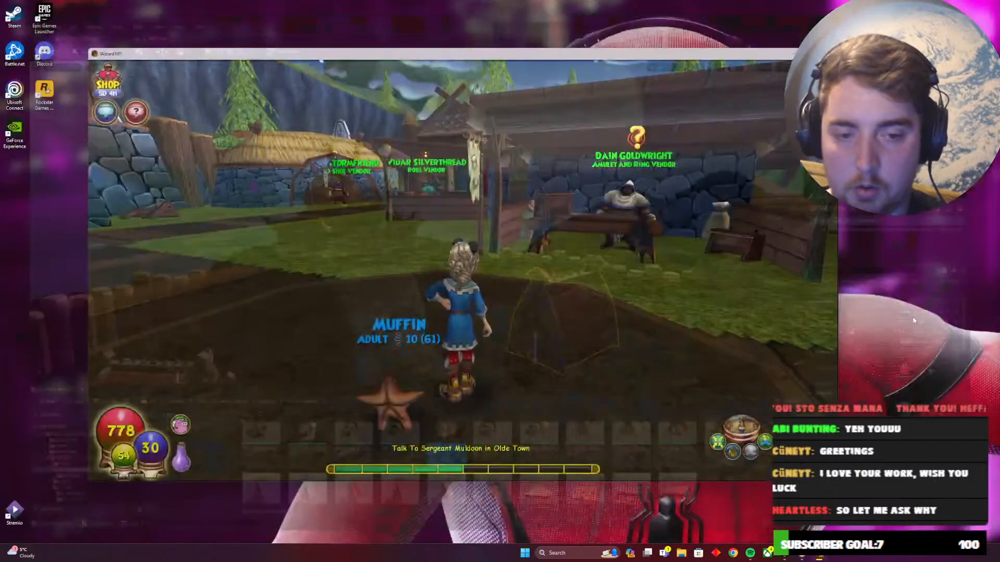
key(d)
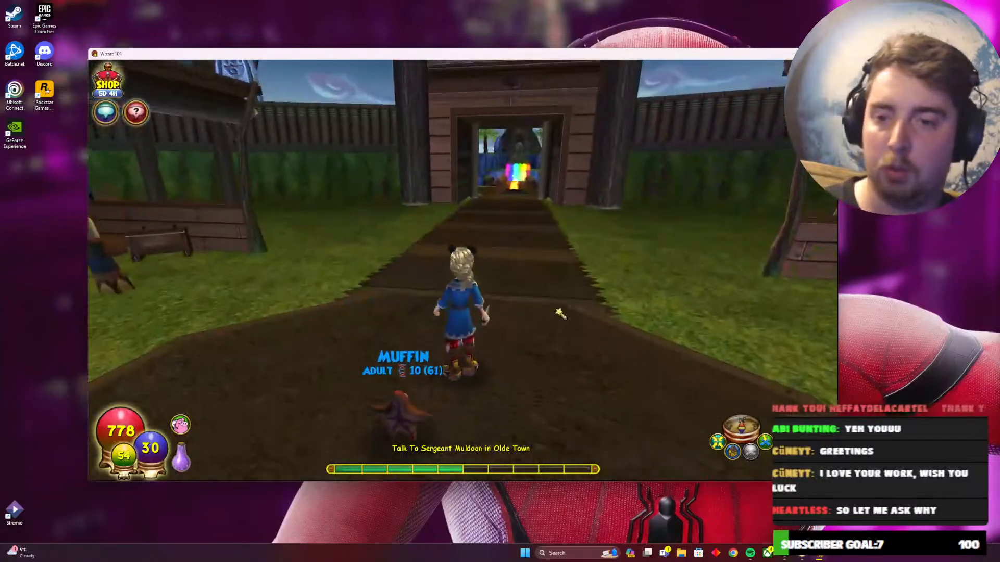
key(Escape)
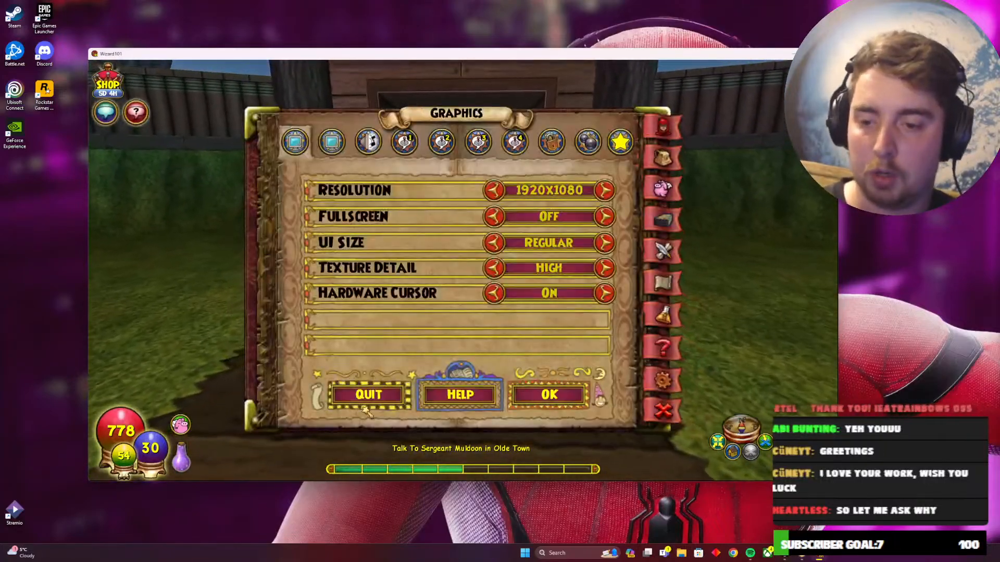
click(368, 395)
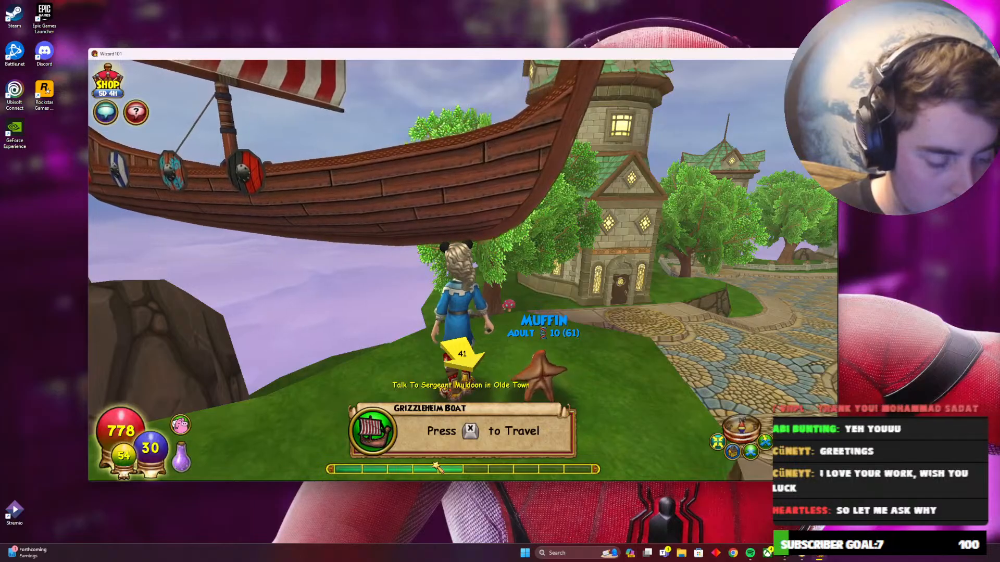
Walk from the Grizzleheim boat along the cobbled path to Sergeant Muldoon and talk to him
key(d)
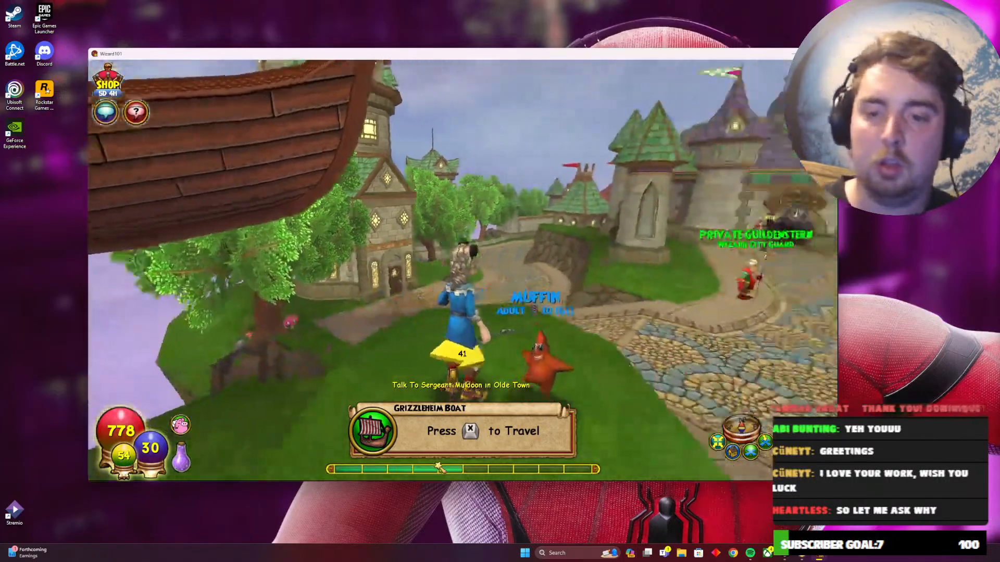
key(d)
key(w)
key(a)
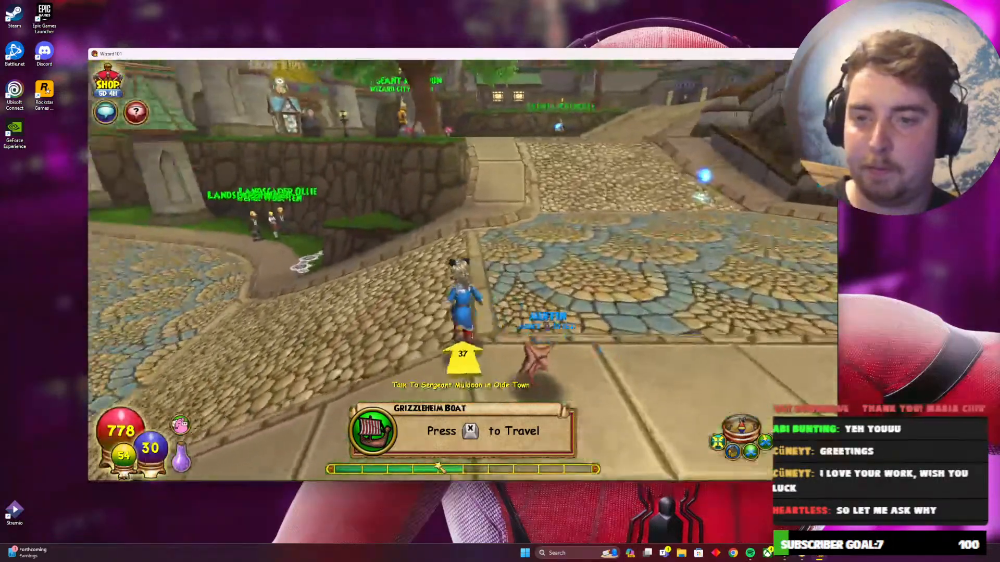
key(w)
key(d)
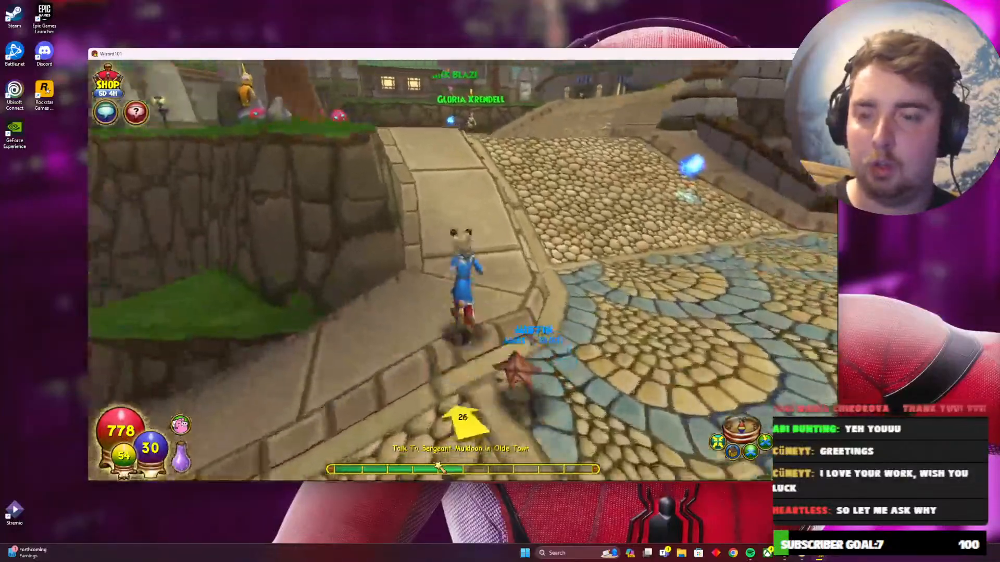
key(w)
key(a)
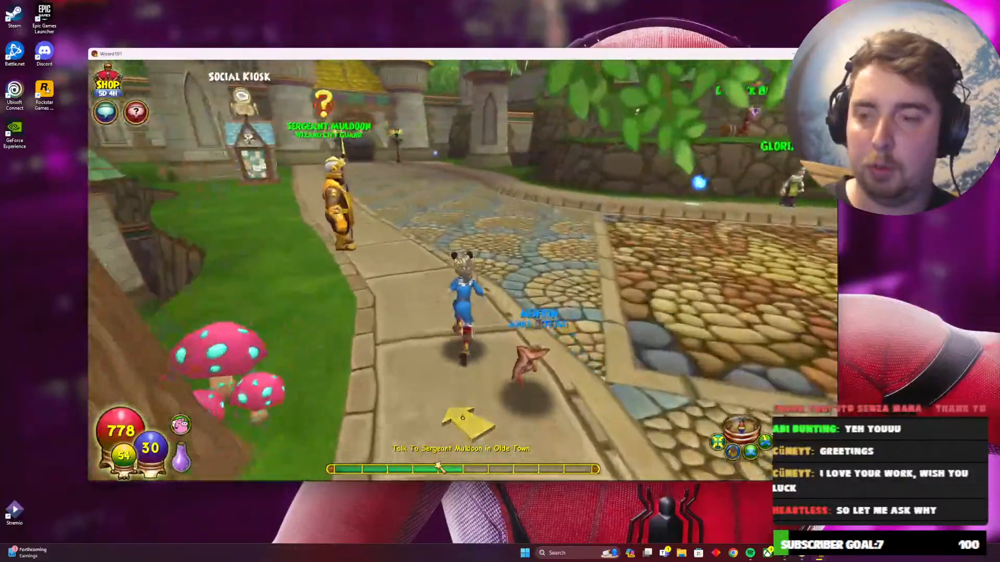
key(w)
key(x)
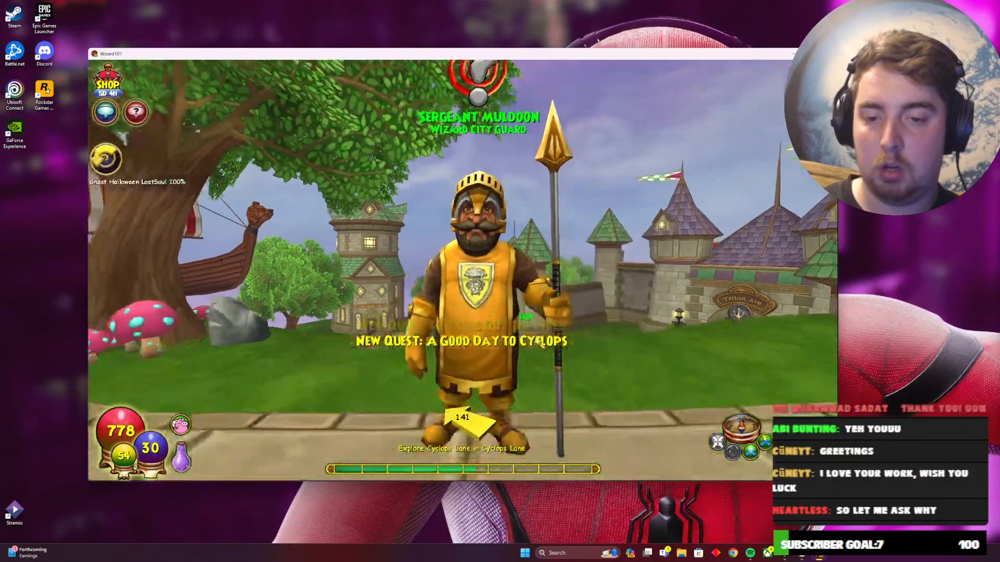
Ride through Triton Avenue to Suzie Gryphonbane and accept the Haunting Questions and Sniff 'Em Out quests
key(w)
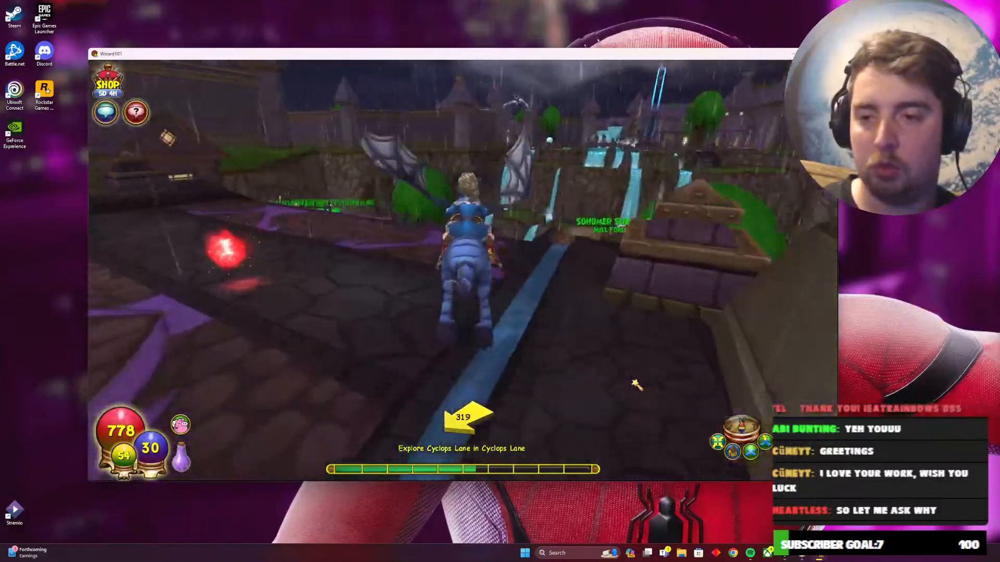
key(w)
key(a)
key(space)
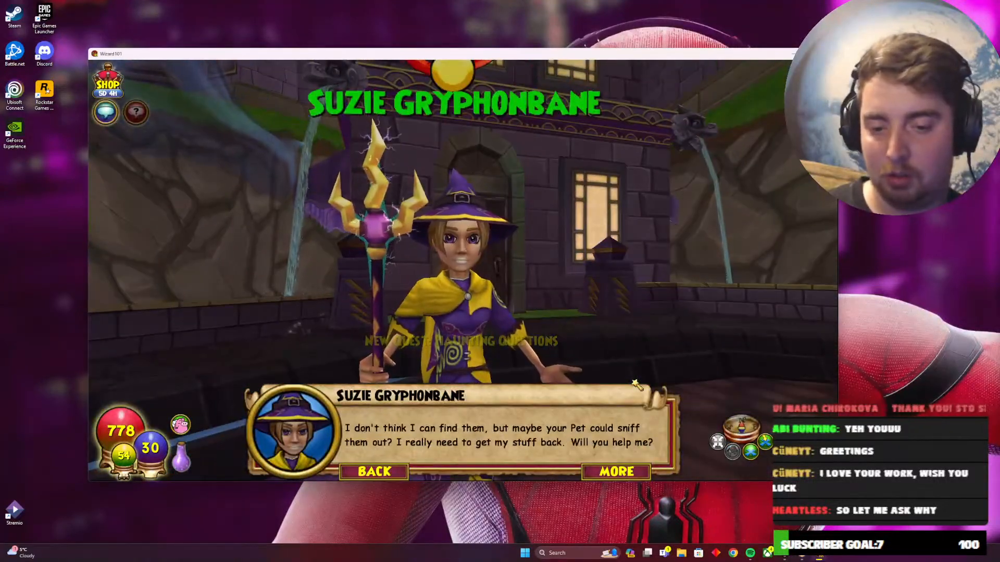
key(space)
key(space)
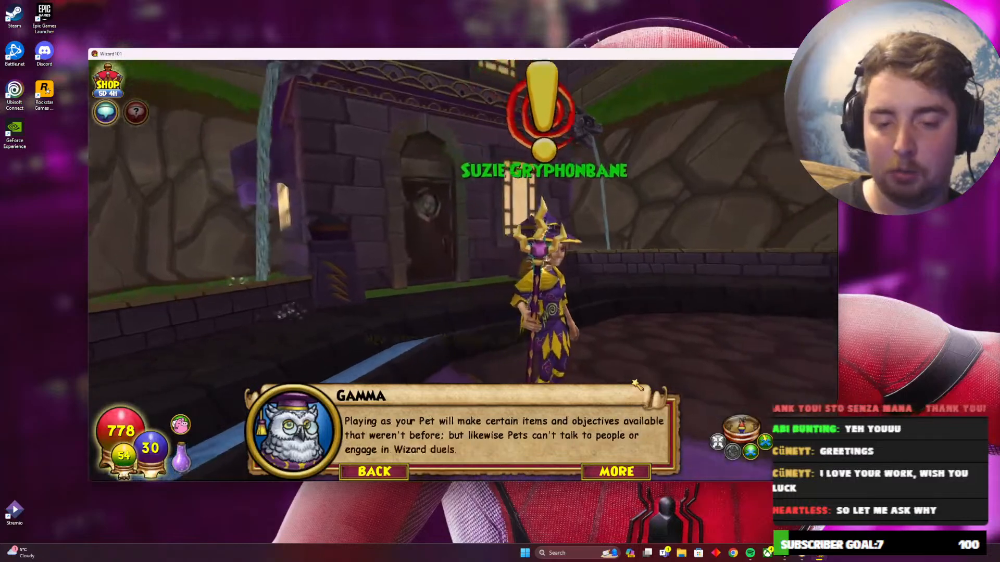
key(space)
key(space)
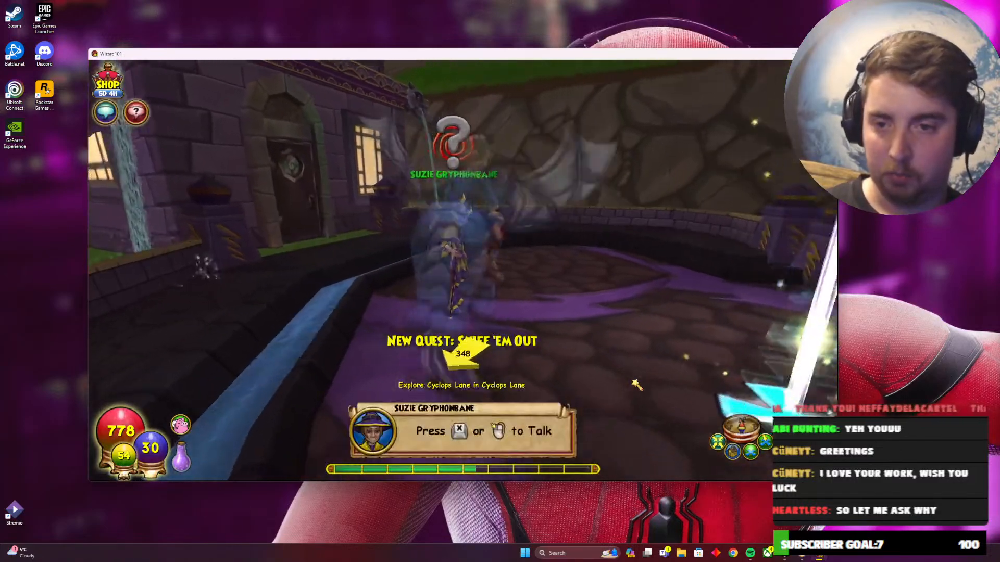
Ride on through Triton Avenue and set Haunting Questions as the tracked quest
key(w)
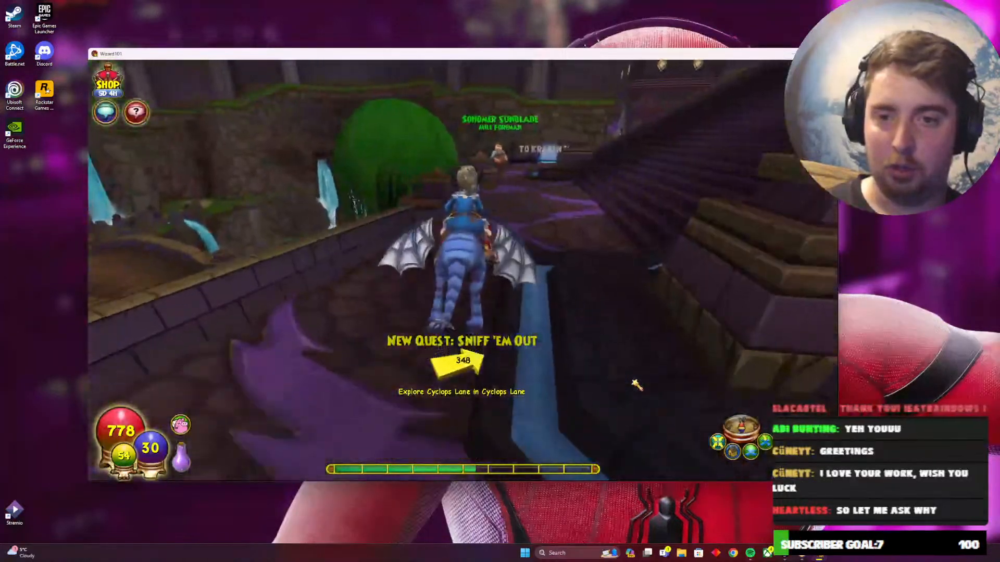
key(q)
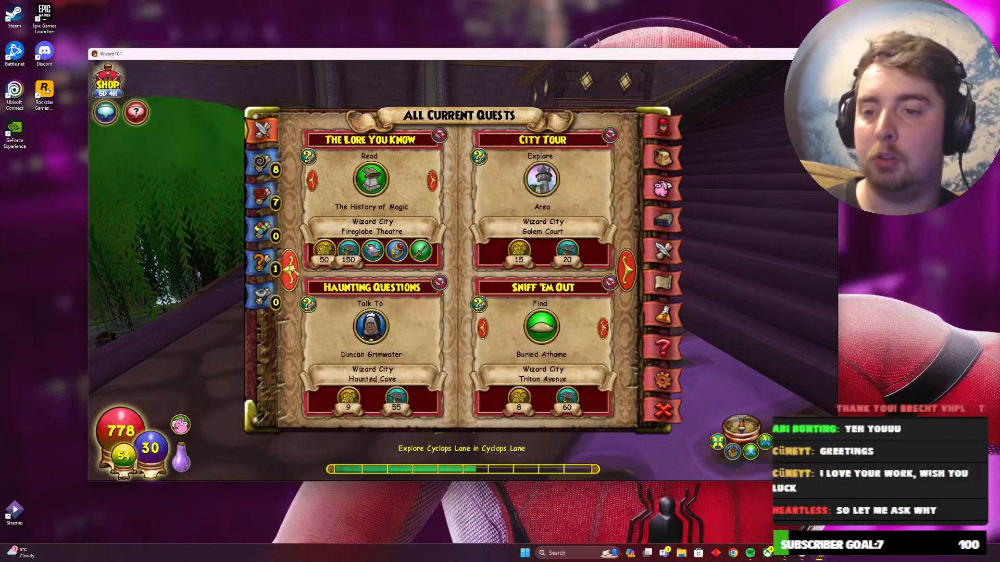
click(409, 361)
key(a)
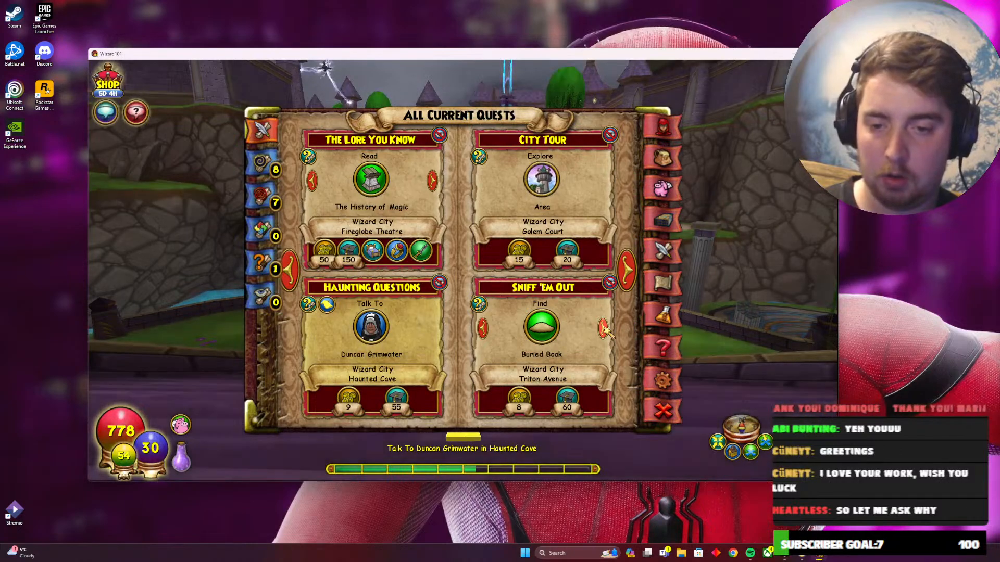
click(663, 412)
key(a)
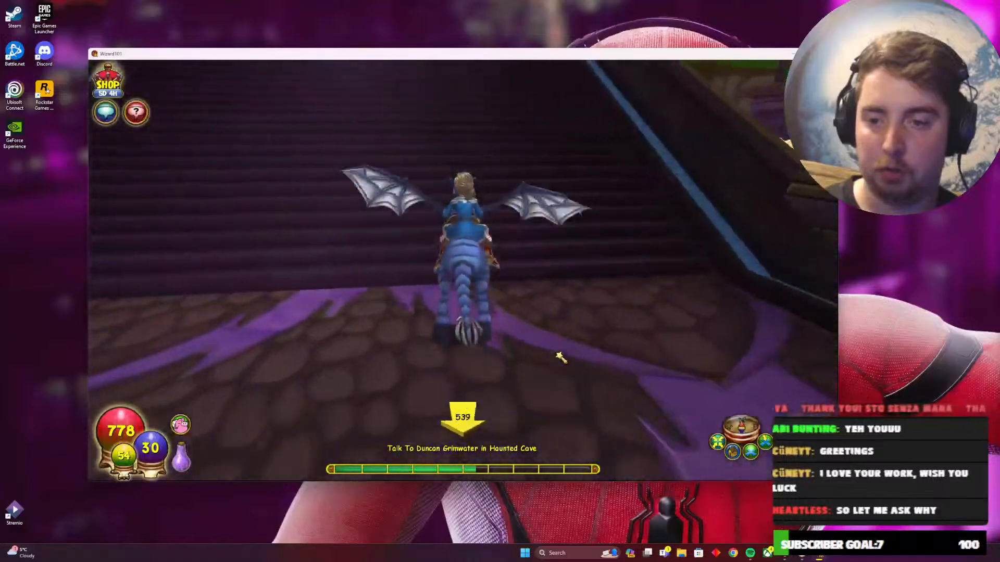
Set Sniff 'Em Out as the tracked quest and bring up the pet's actions
key(q)
click(559, 355)
key(q)
key(w)
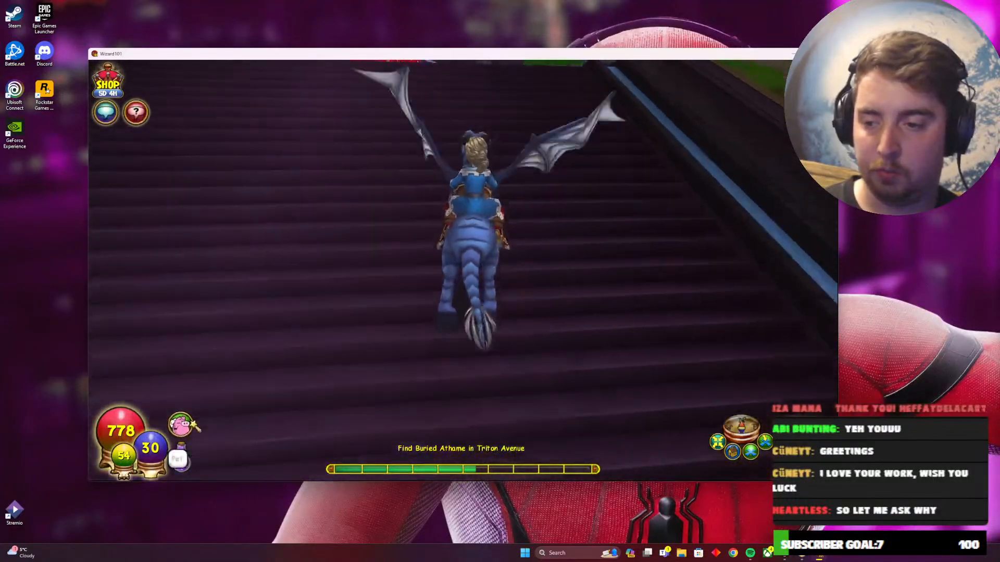
click(193, 423)
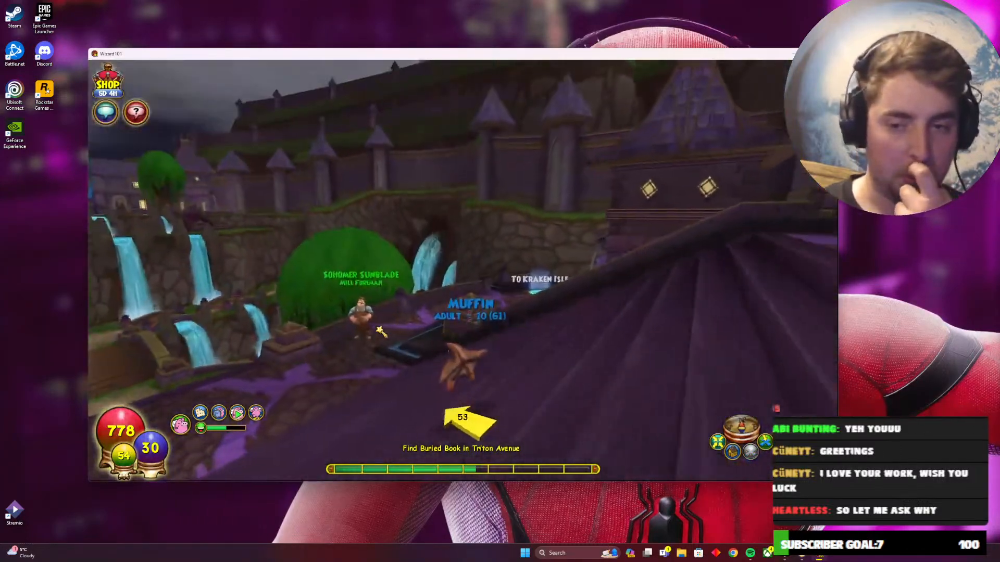
Move through Triton Avenue as the pet to find the Buried Book and the Buried Athame
key(a)
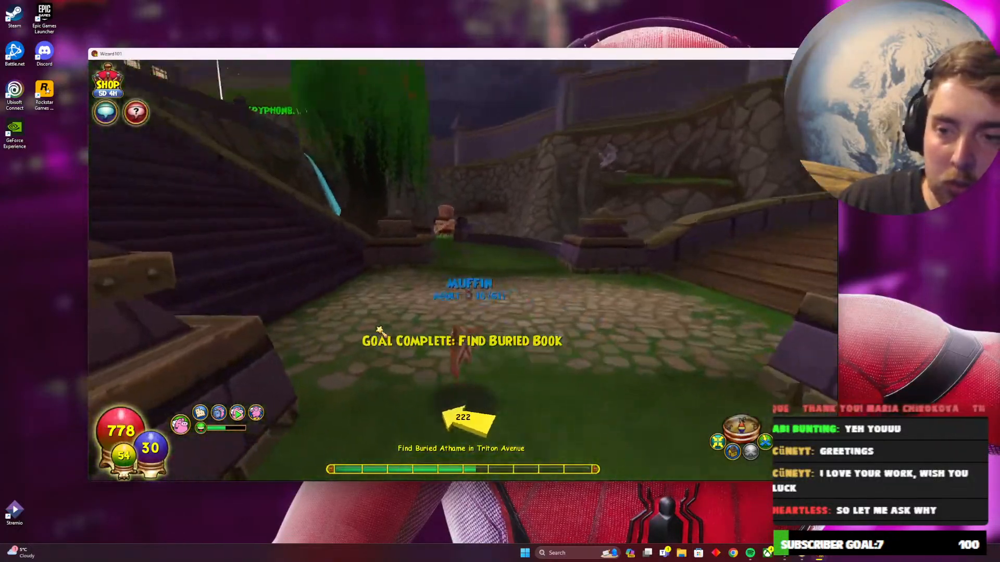
key(w)
key(a)
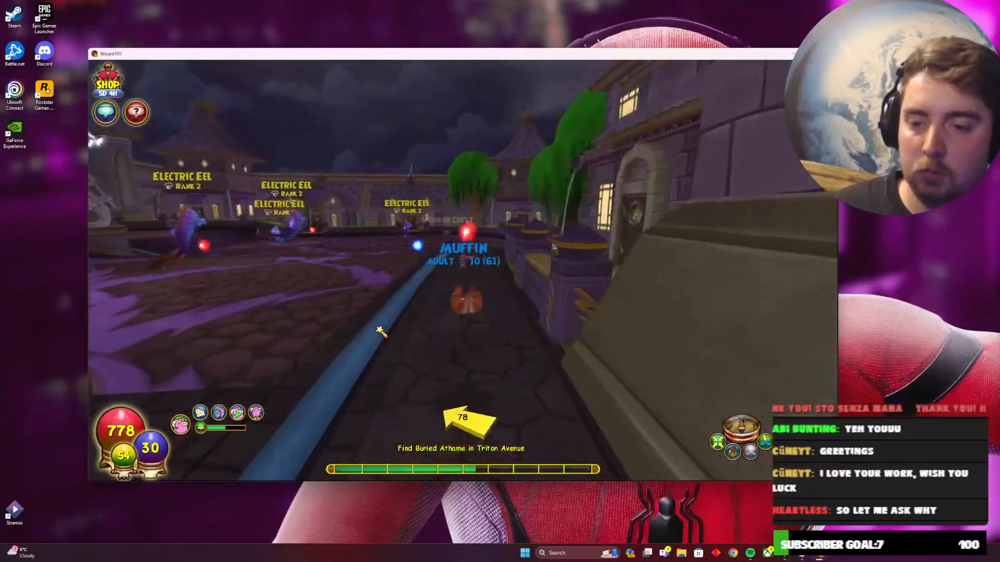
key(w)
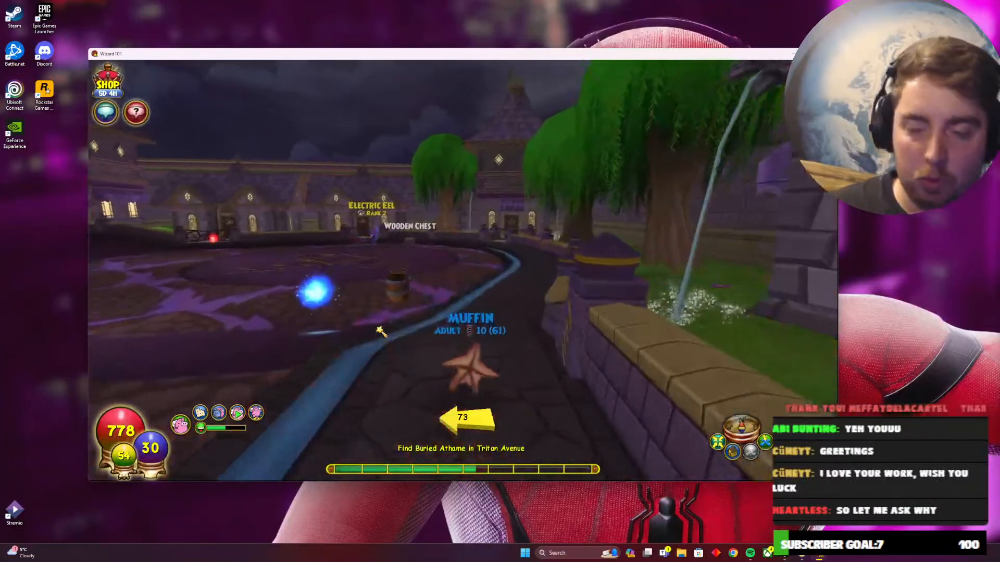
key(d)
key(w)
key(d)
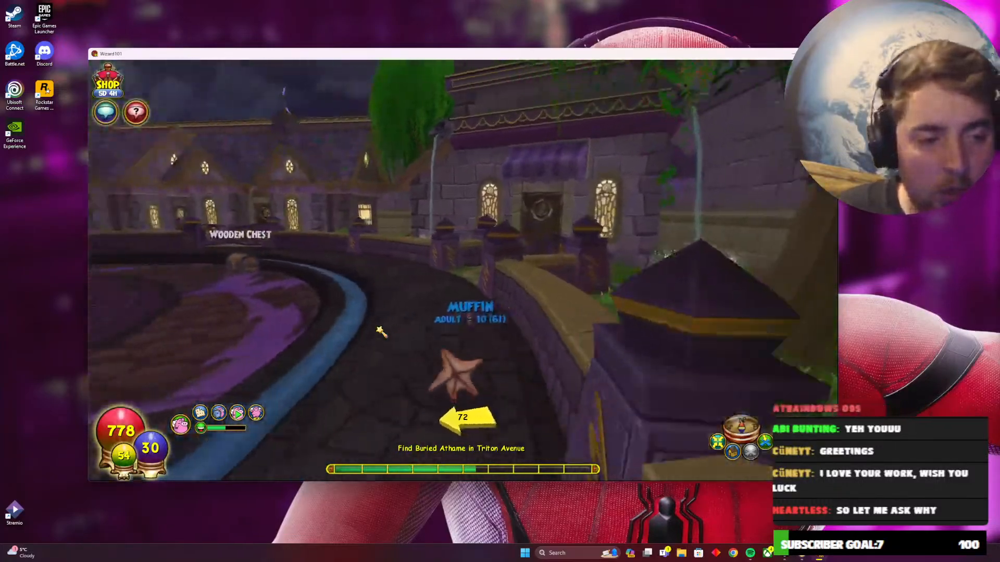
key(w)
key(a)
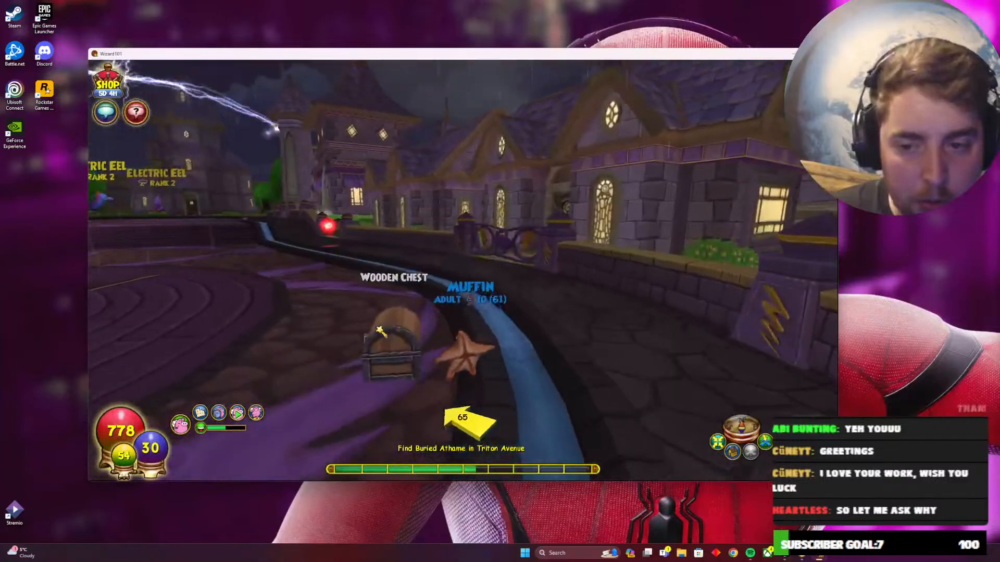
key(w)
key(a)
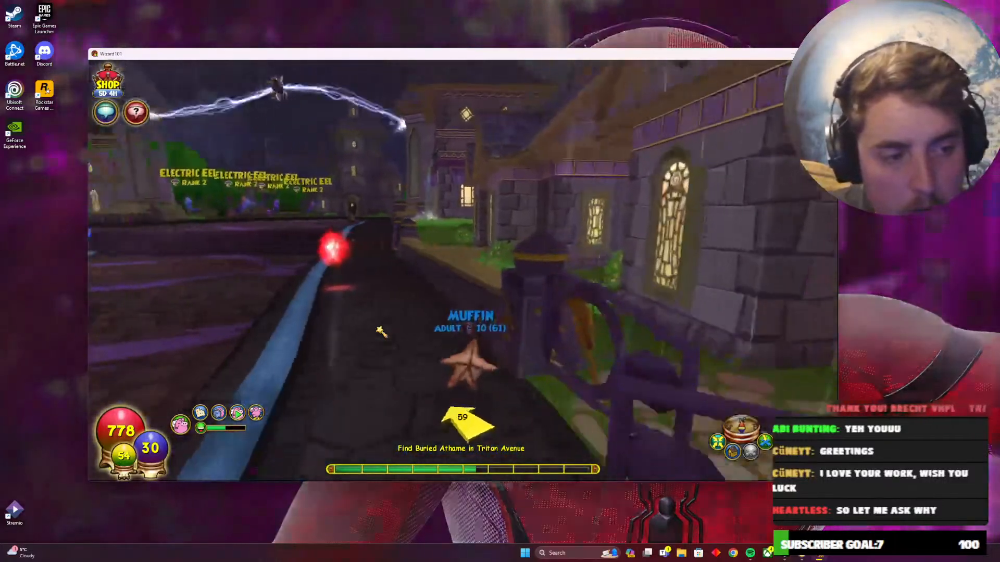
key(w)
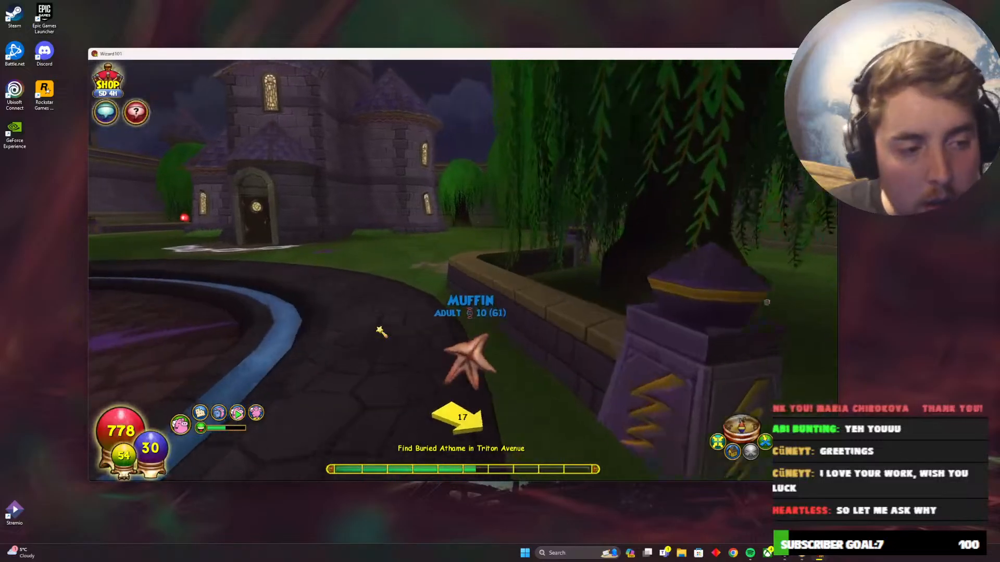
key(a)
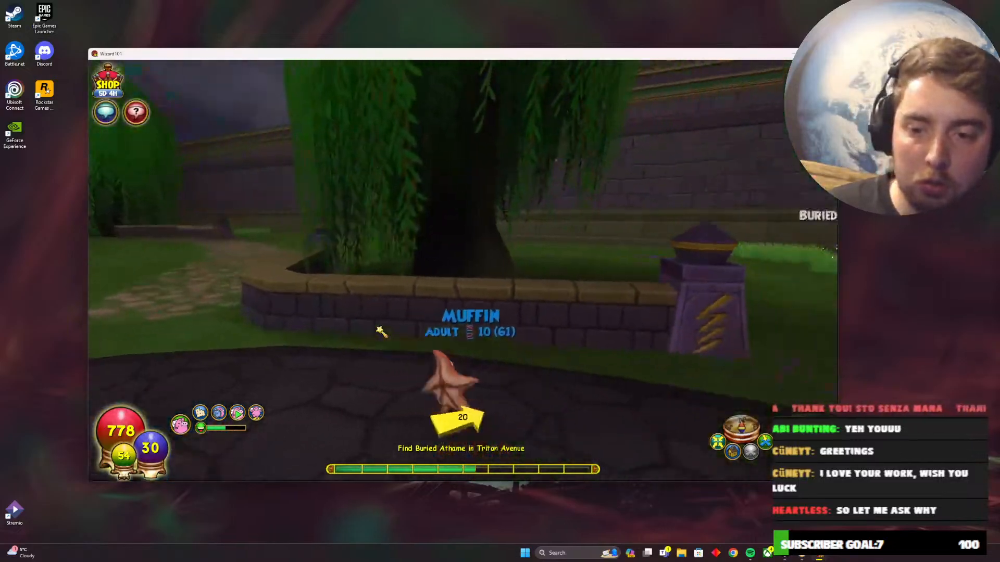
key(d)
key(w)
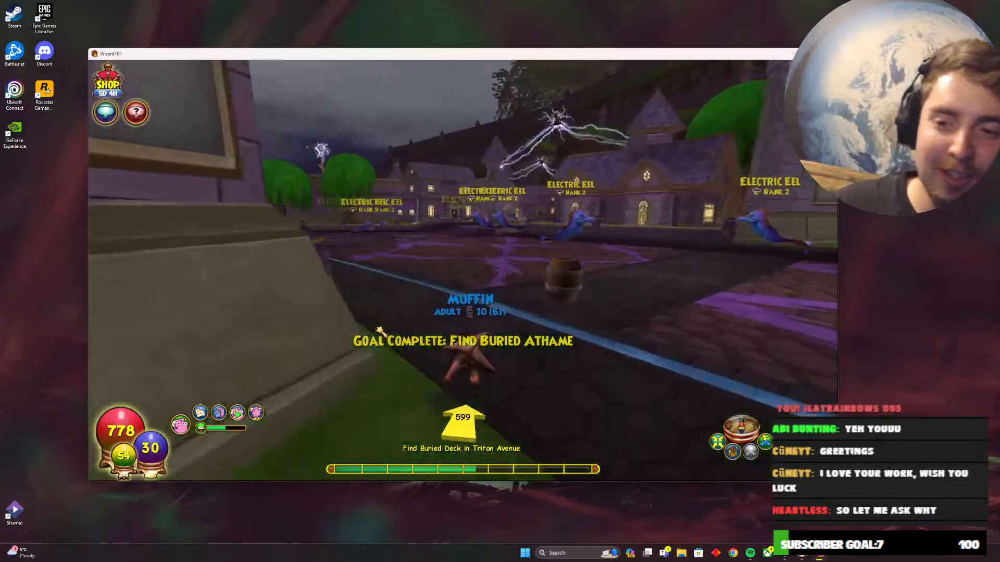
Travel back into Triton Avenue and resume playing as the pet to search for the Buried Deck
key(w)
key(a)
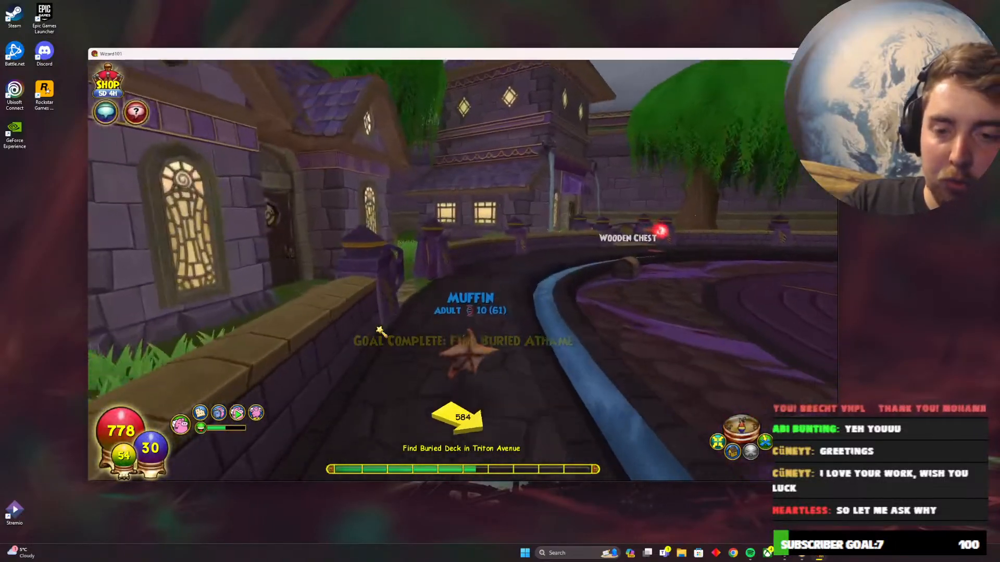
key(w)
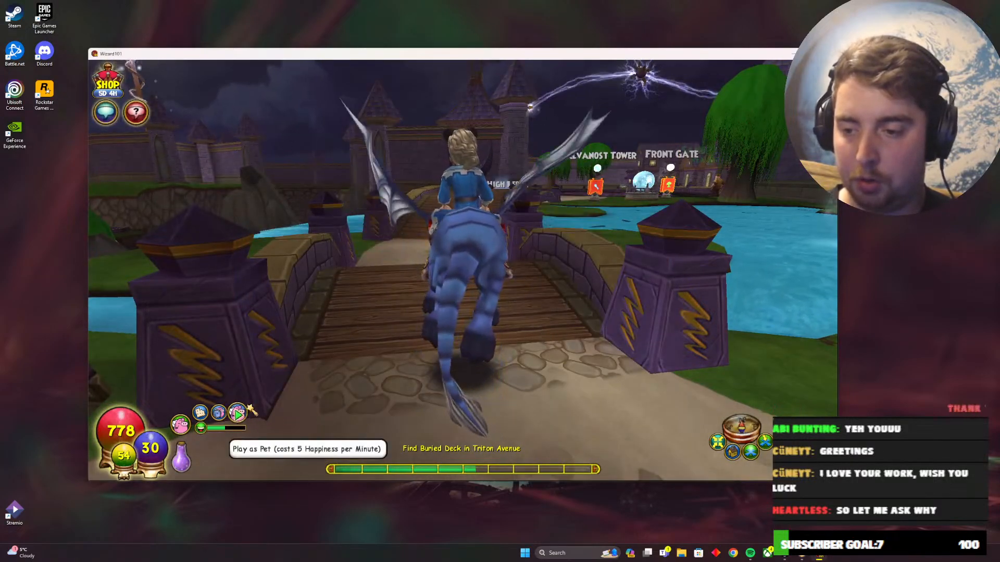
key(w)
key(a)
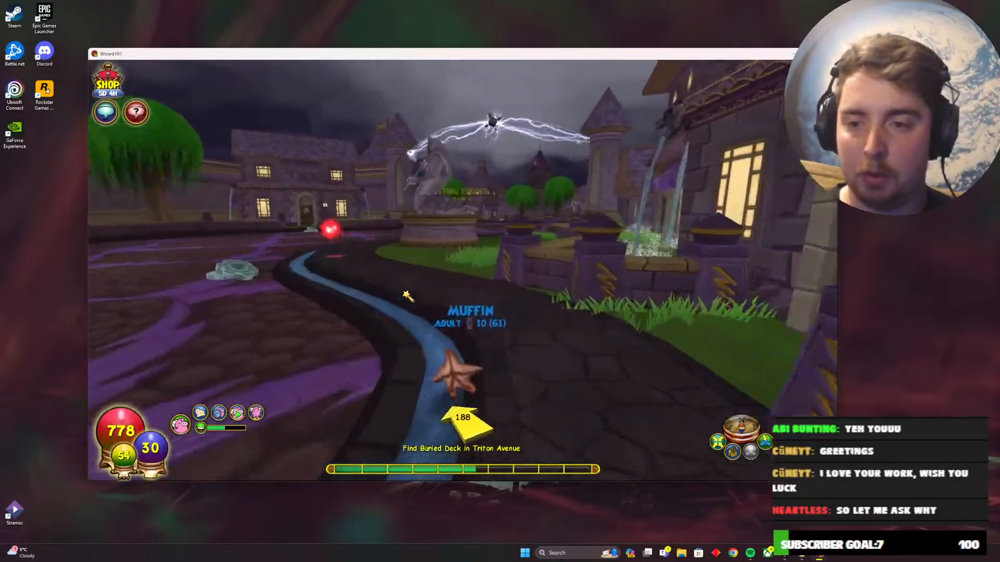
Follow the Triton Avenue walkways as the pet, past the Rotting Fodder and Scarlet Screamers, to find the Buried Deck
key(w)
key(w)
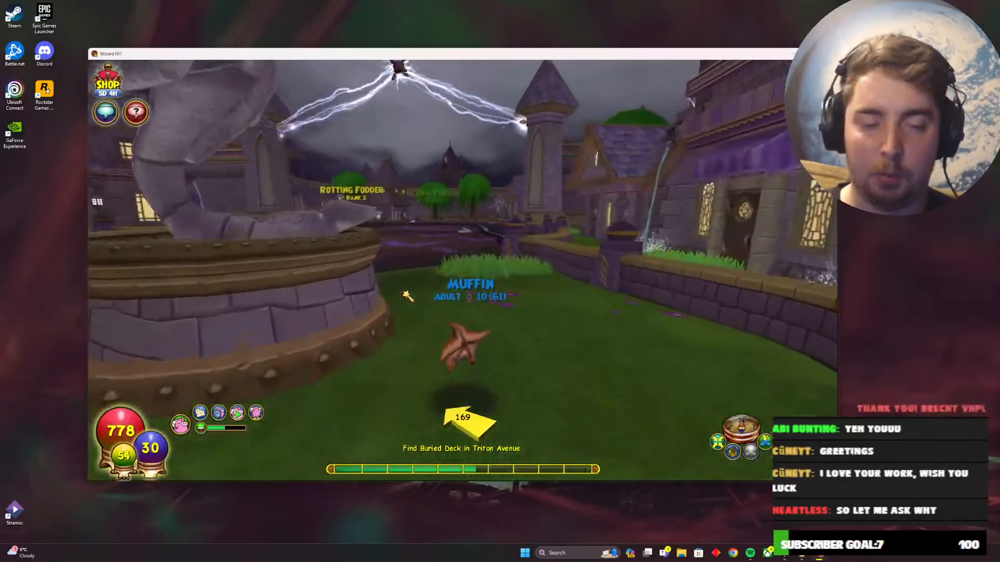
key(w)
key(d)
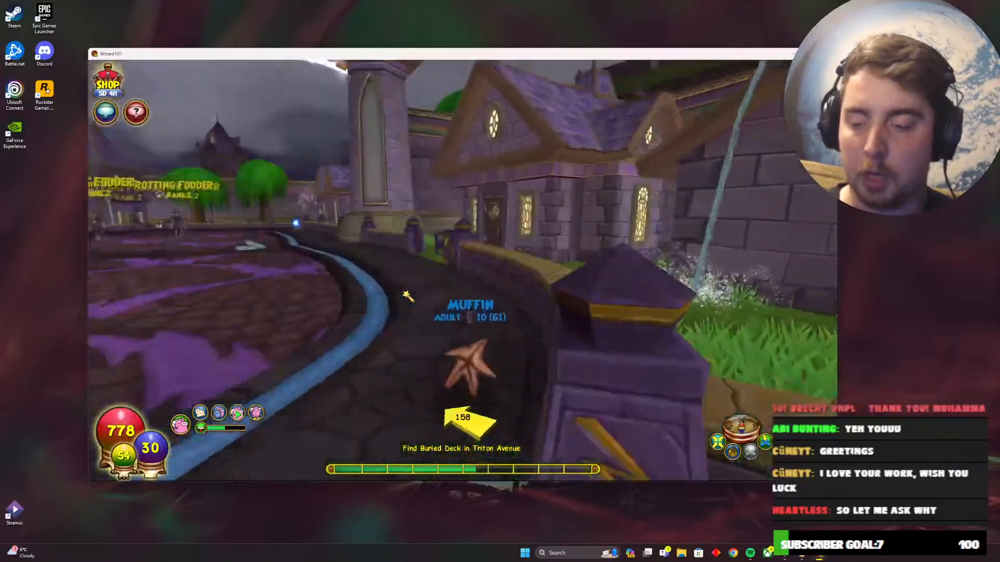
key(w)
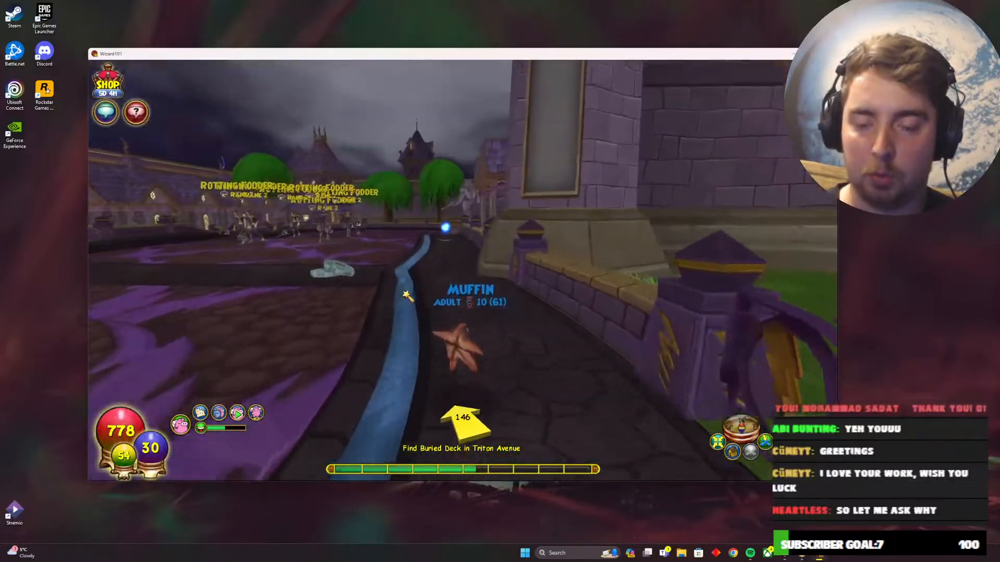
key(w)
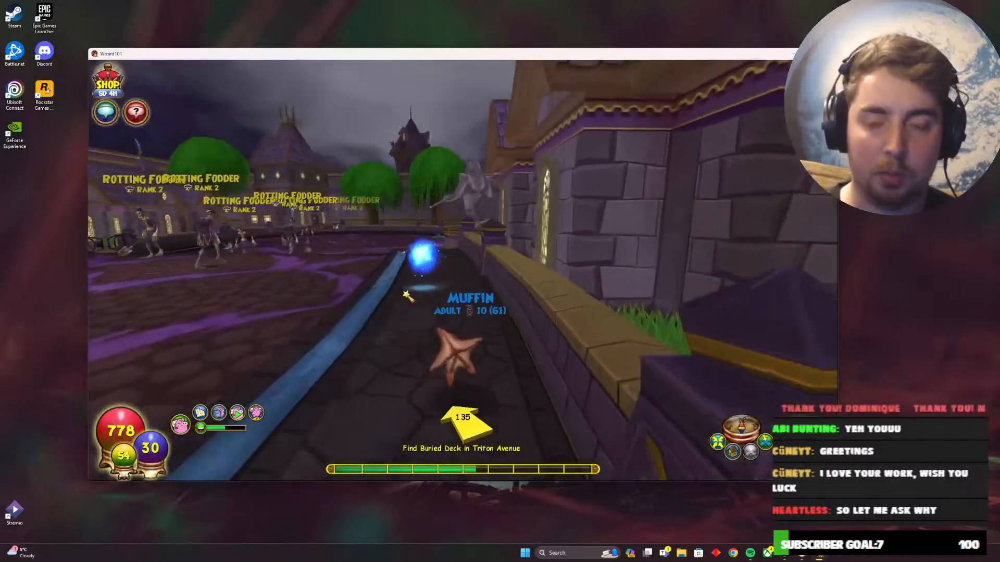
key(w)
key(d)
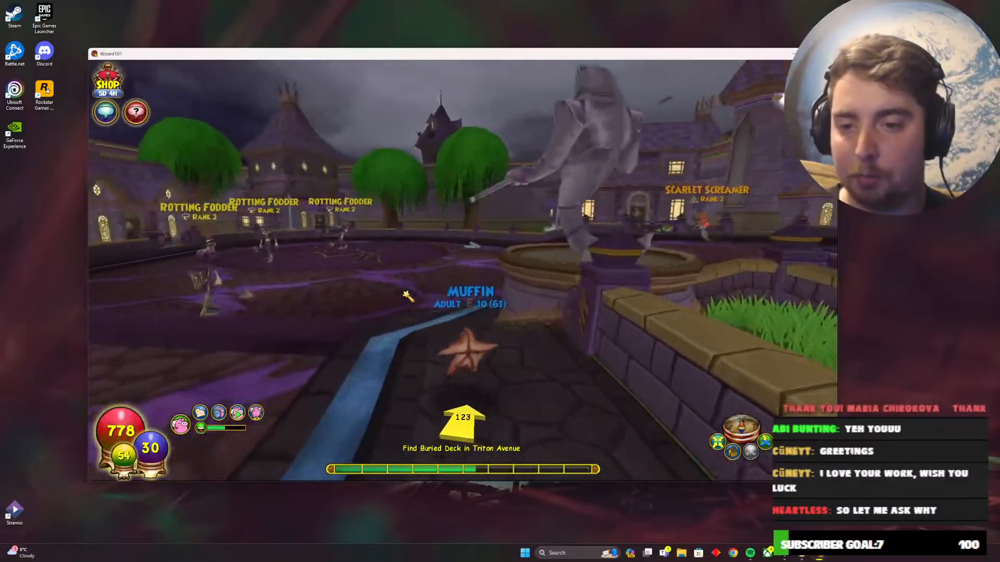
key(w)
key(a)
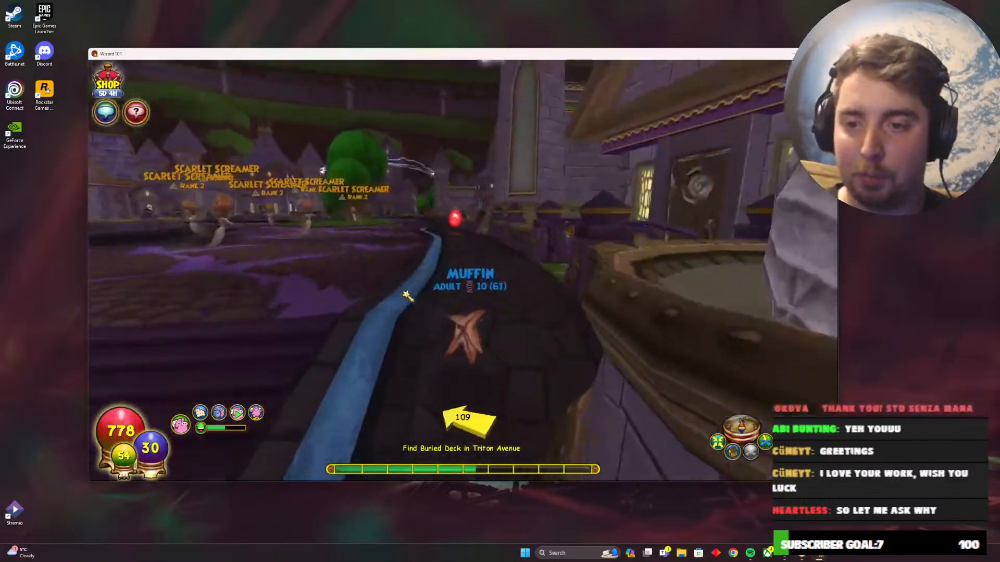
key(w)
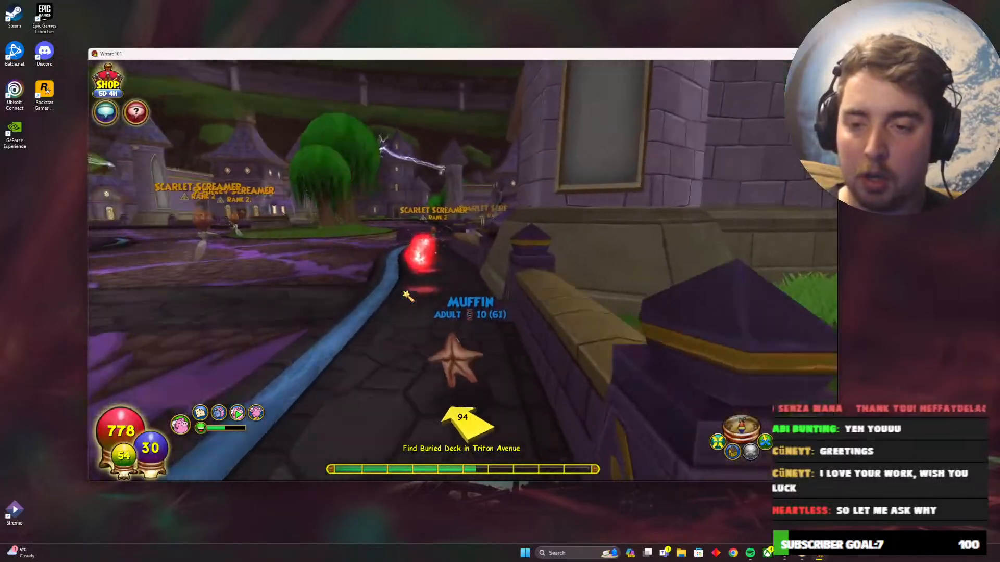
key(w)
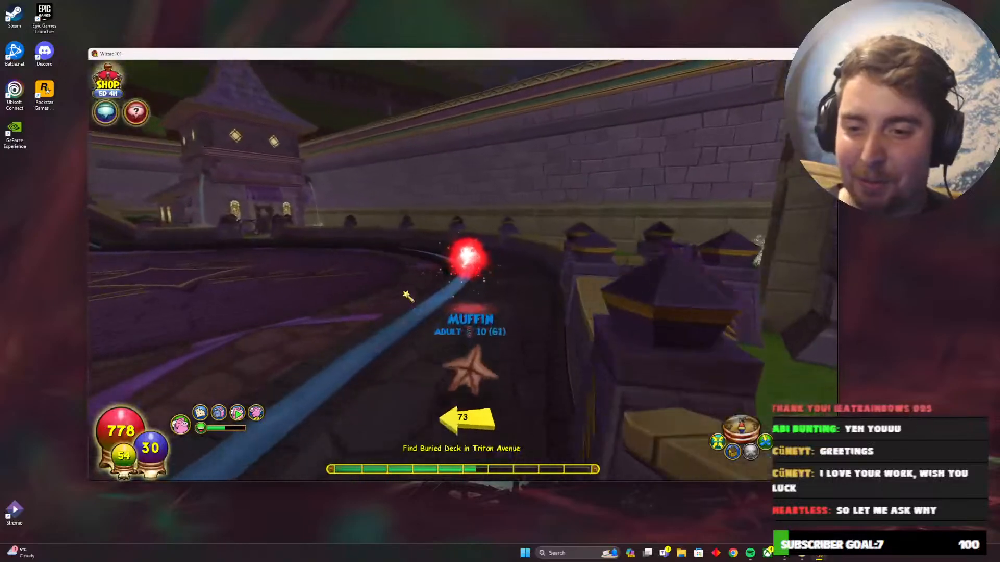
key(a)
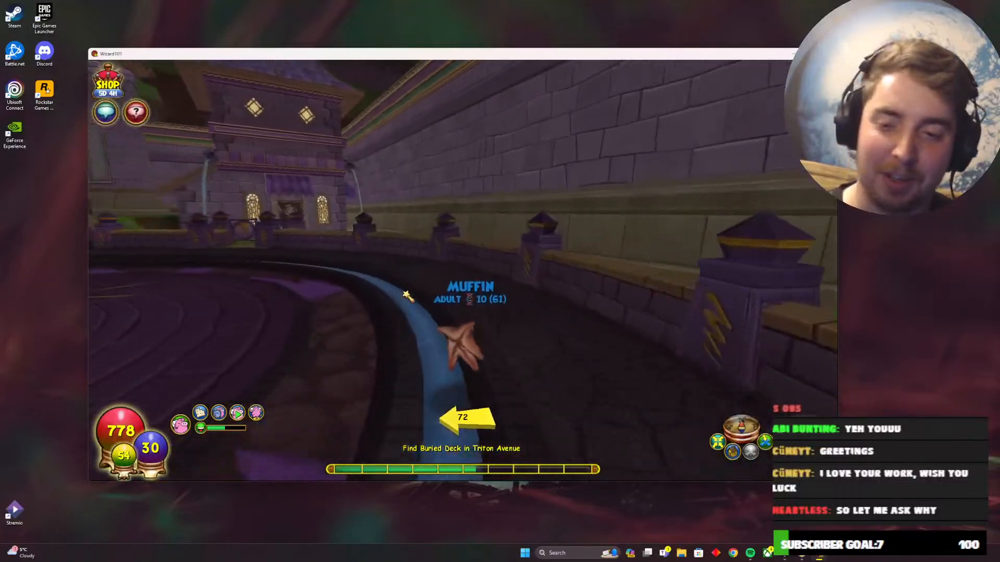
key(w)
key(a)
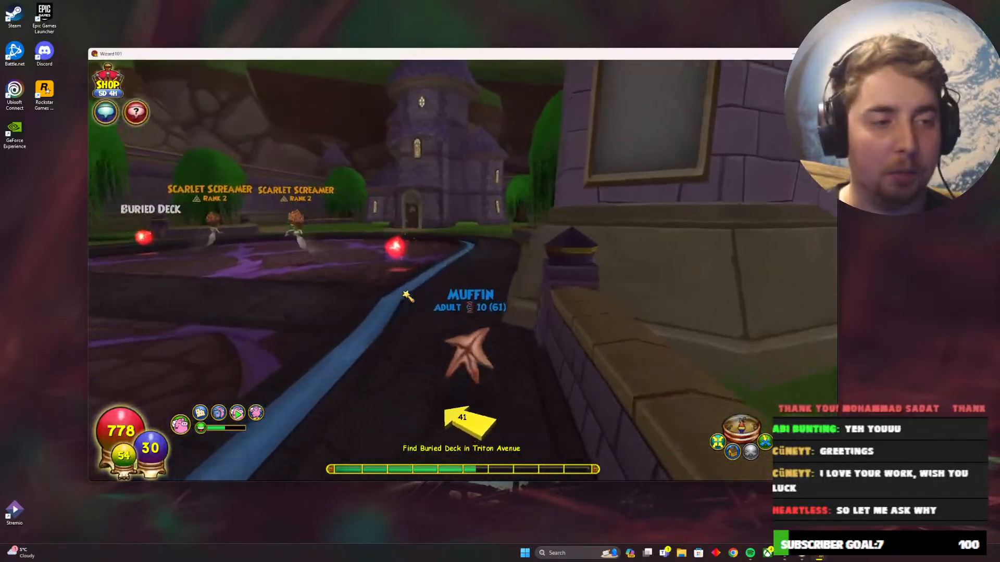
key(a)
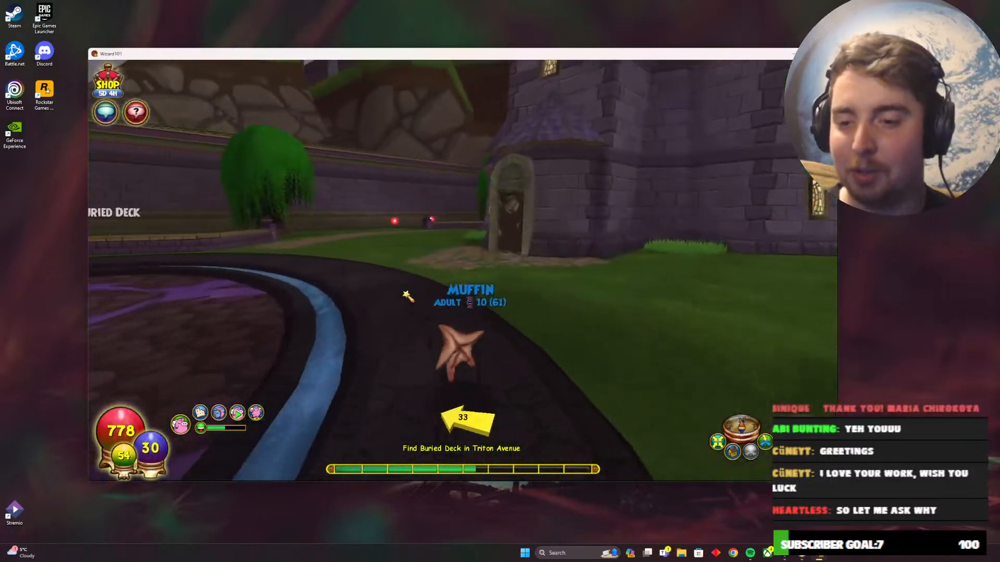
key(w)
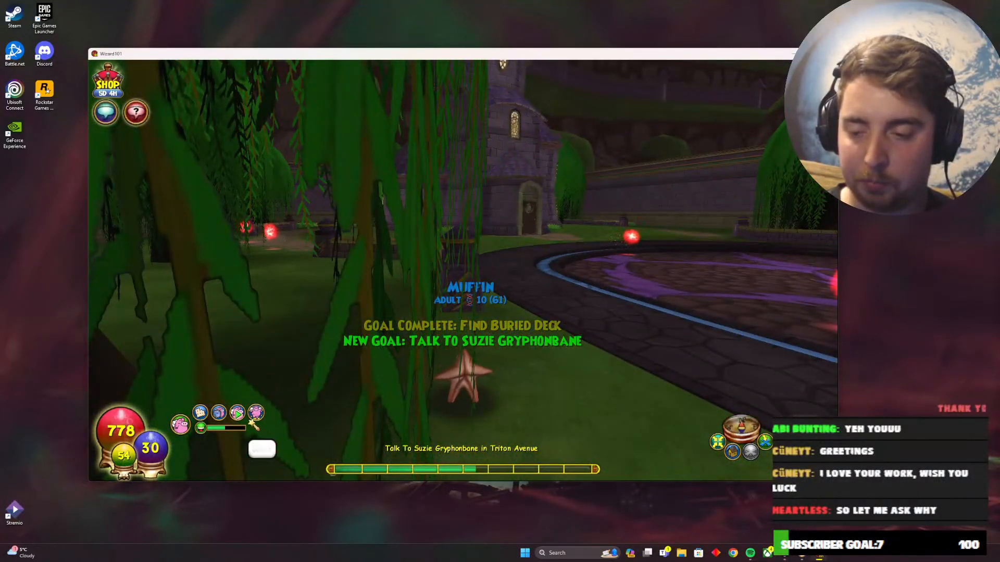
Stop playing as the pet and ride back toward Suzie Gryphonbane in Triton Avenue using the teleporter
key(d)
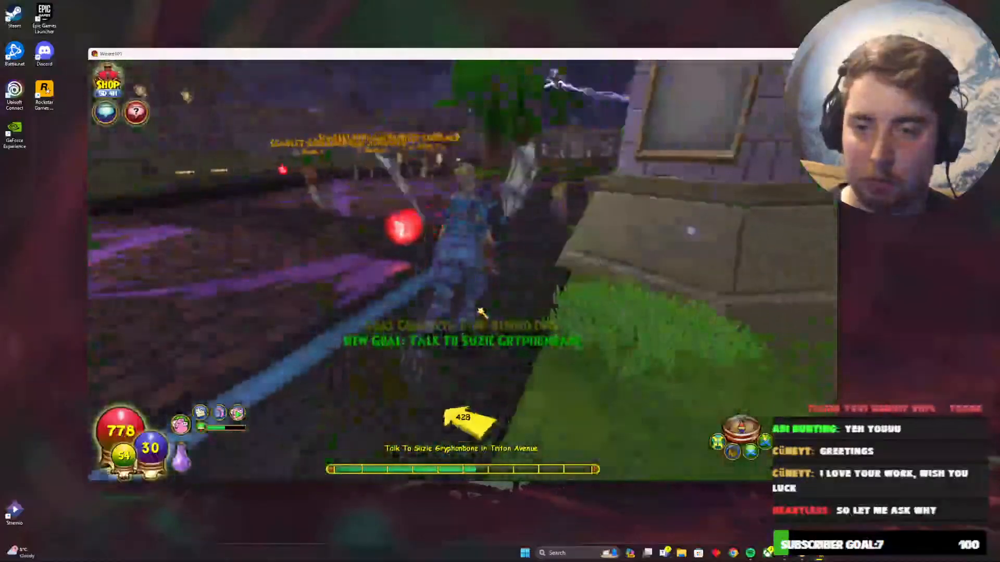
key(w)
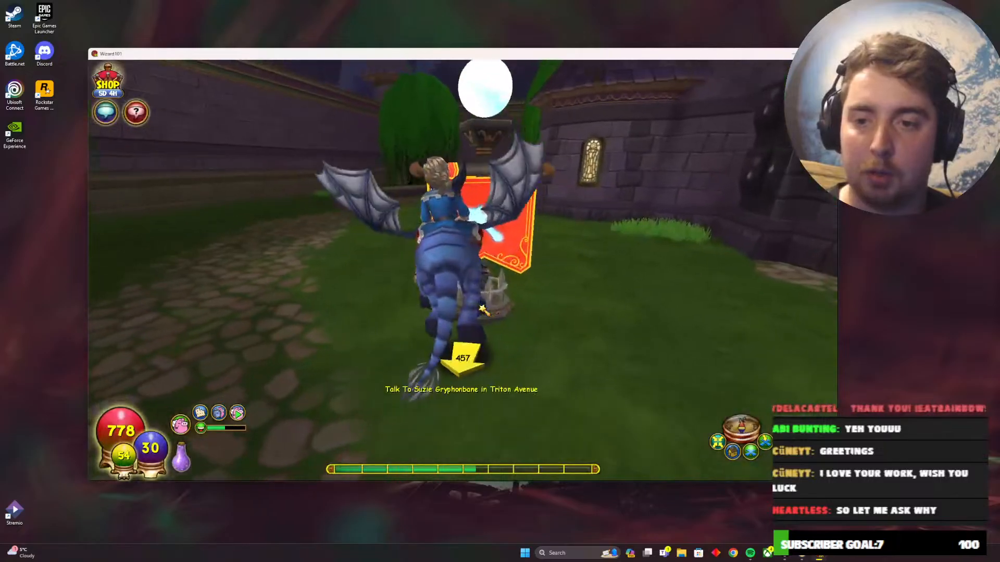
key(d)
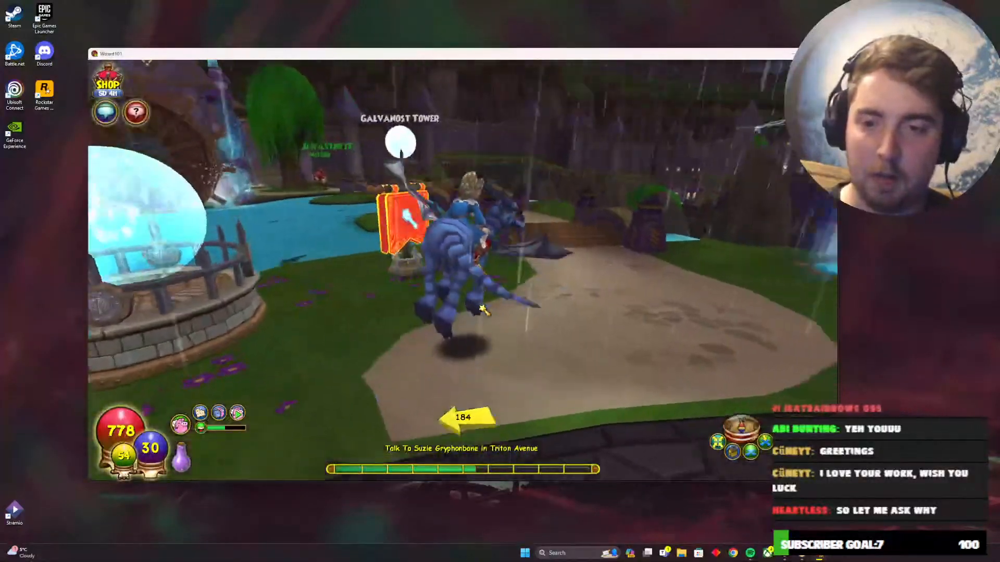
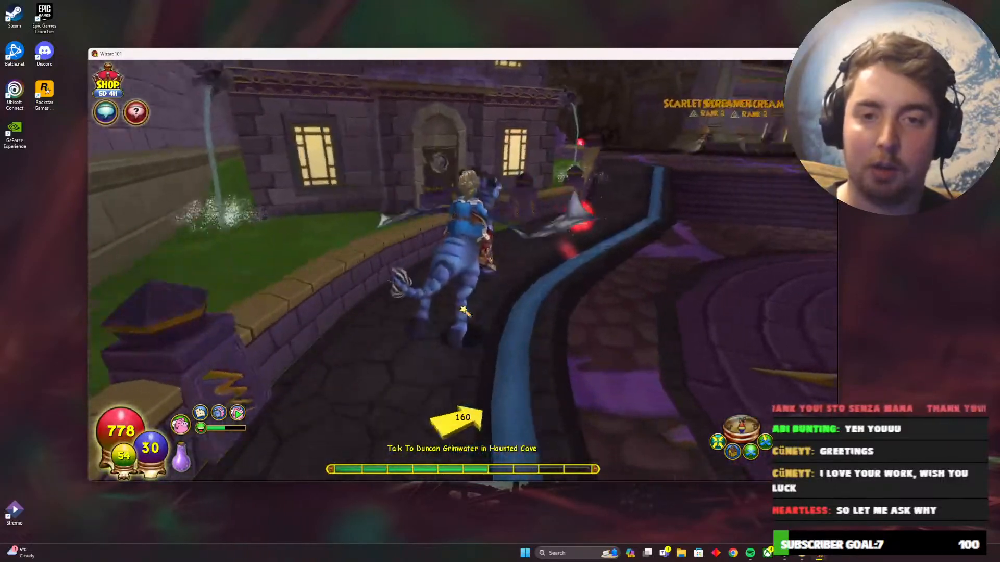
Ride along Triton Avenue and into the Haunted Cave to reach Duncan Grimwater's area
key(w)
key(a)
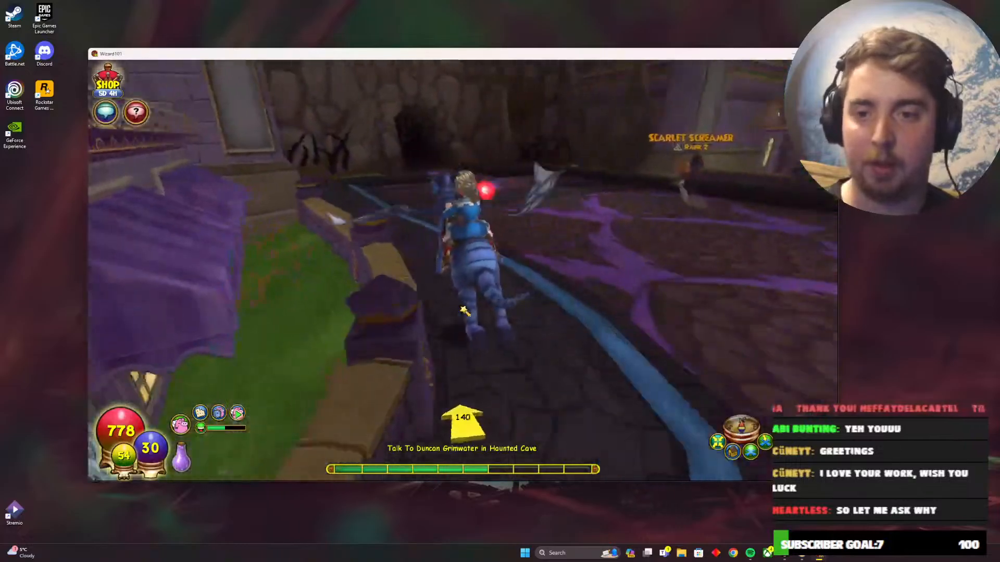
key(d)
key(w)
key(d)
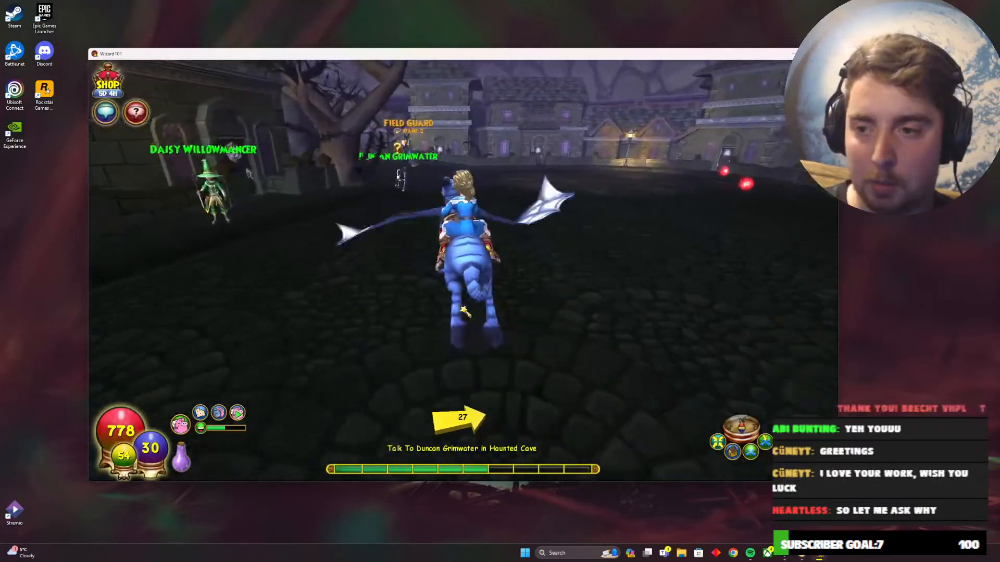
Talk to Duncan Grimwater to complete Haunting Questions and accept the Secret of the Cave quest
key(w)
key(a)
key(d)
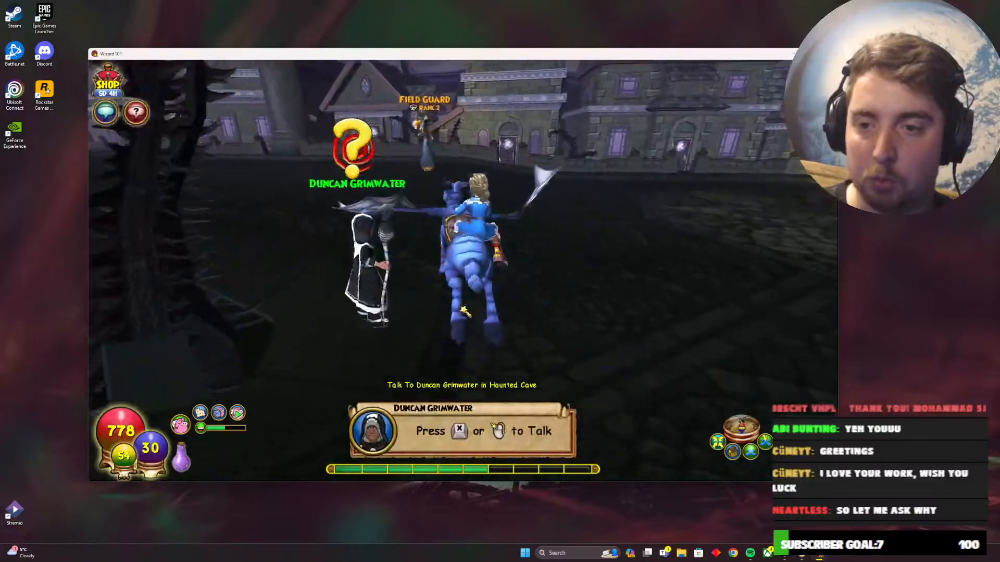
key(space)
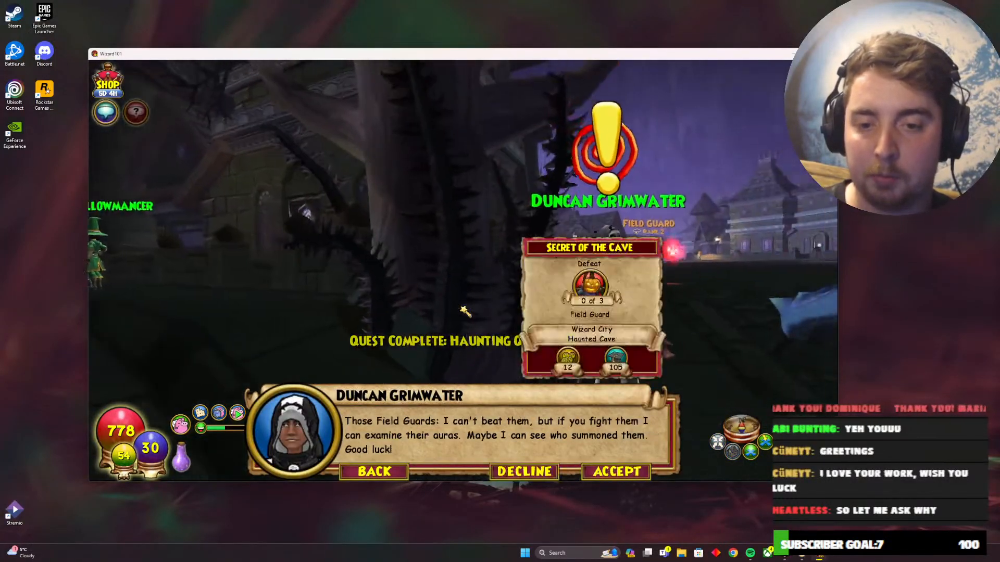
key(s)
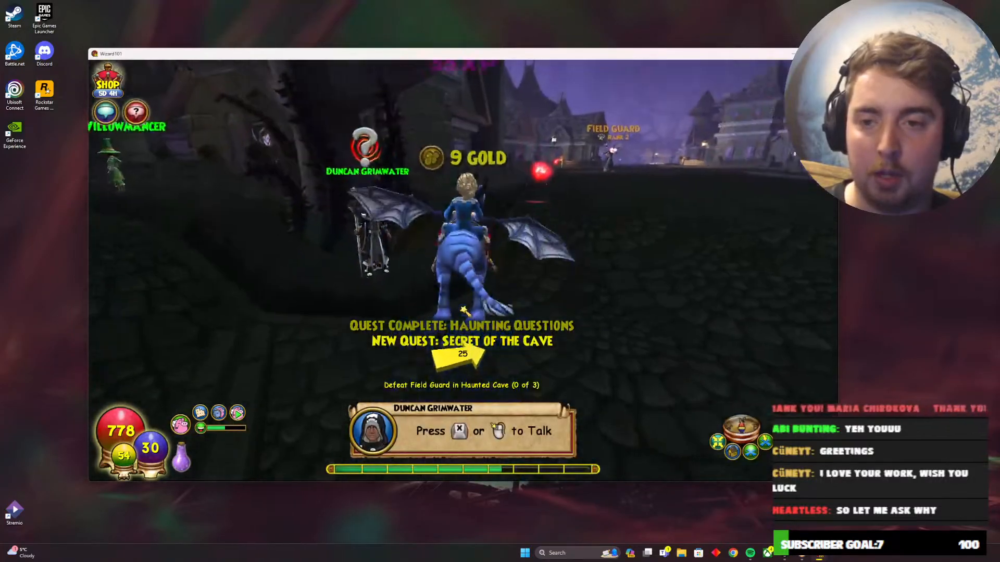
Ride around the Haunted Cave to a Field Guard and start a duel with it
key(w)
key(d)
key(a)
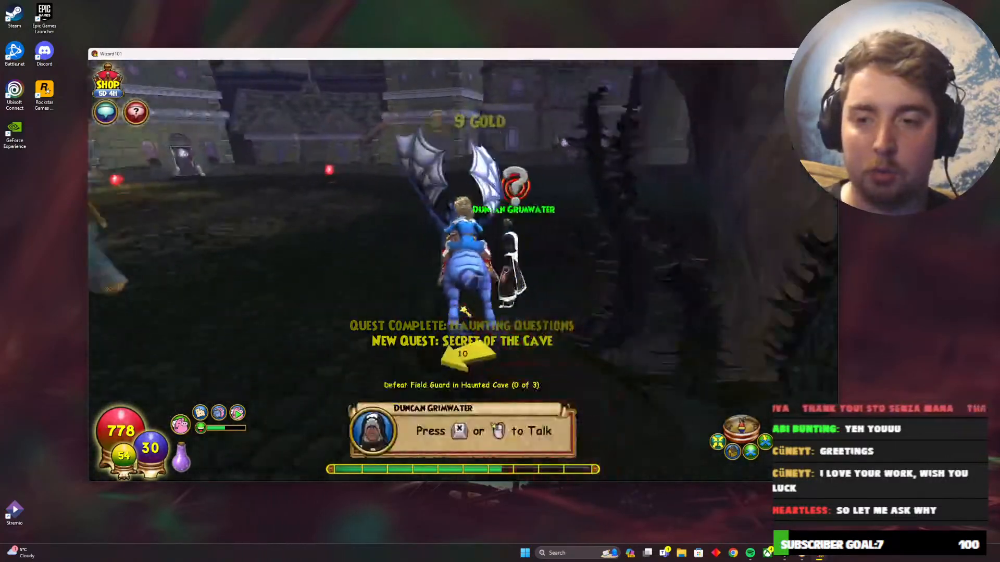
key(w)
key(d)
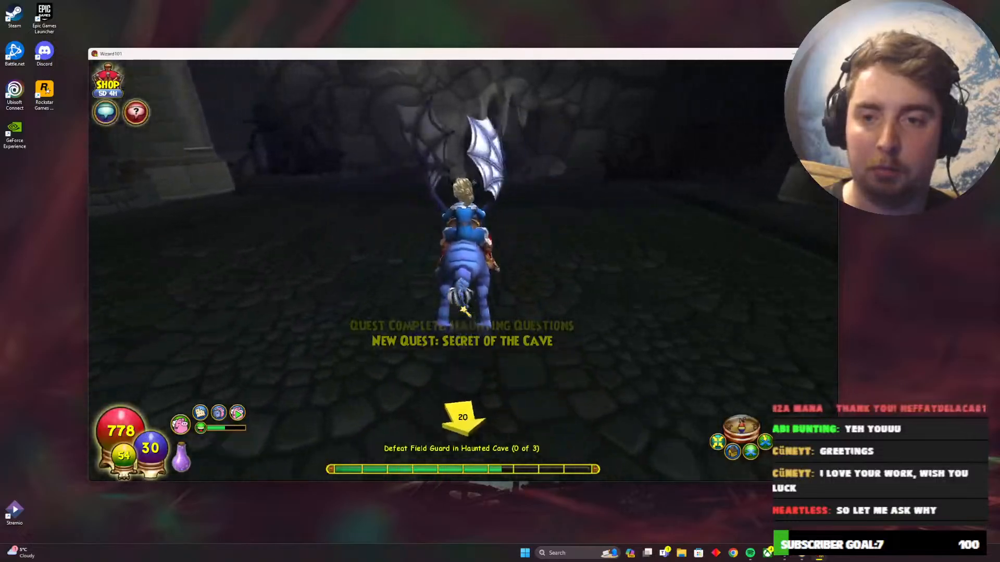
key(d)
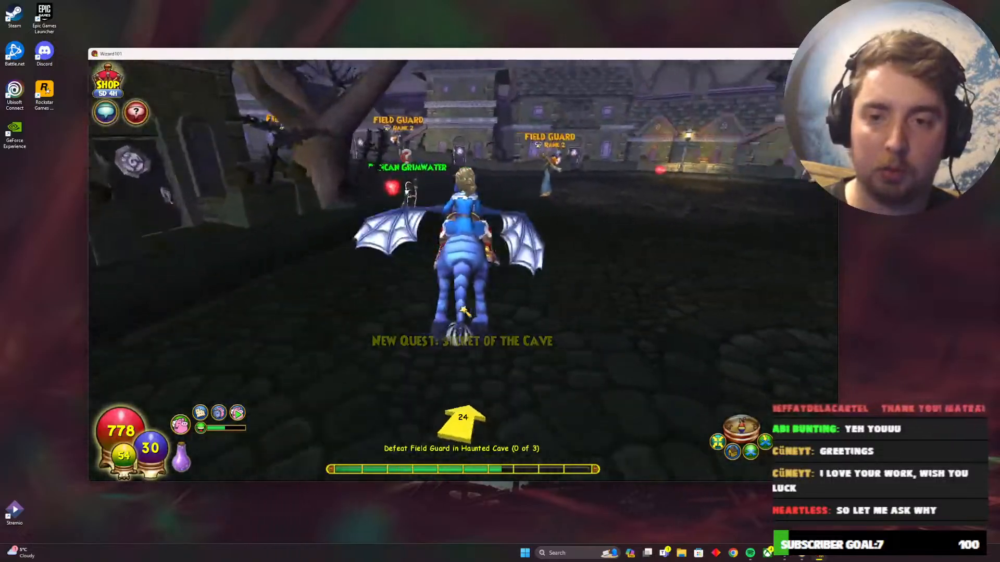
key(w)
key(d)
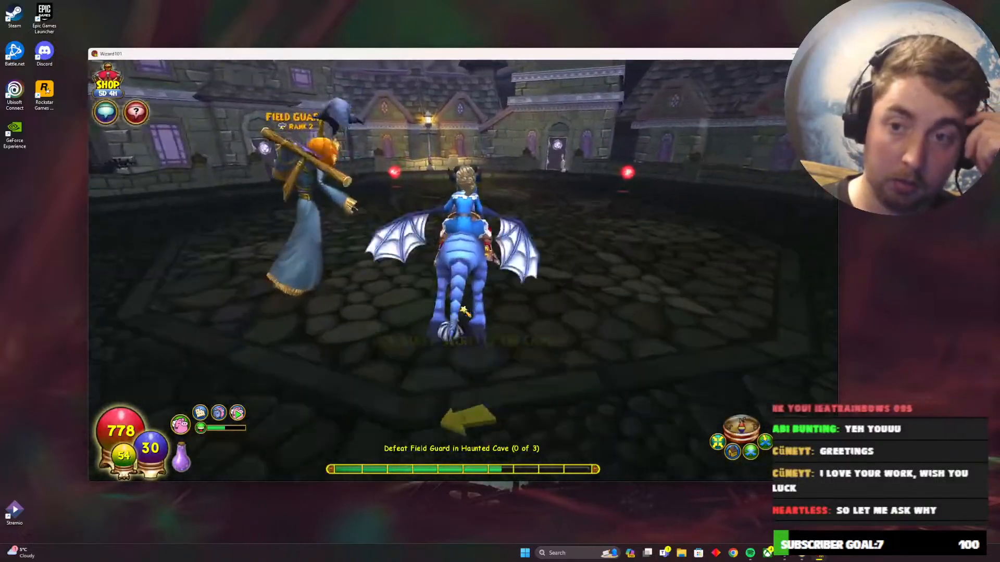
key(a)
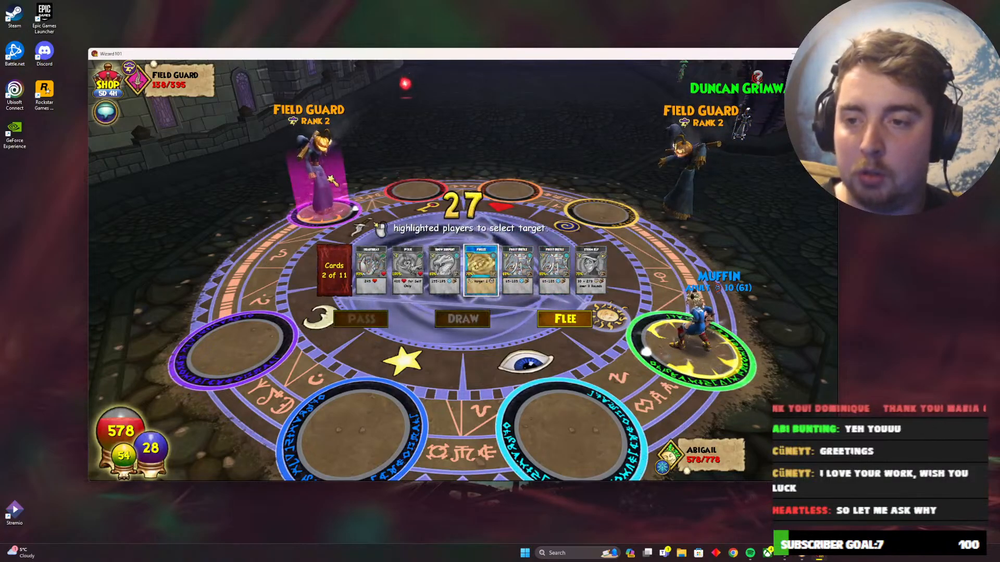
Target the Field Guard with Freeze and attack spells over the rounds of the first duel
click(332, 180)
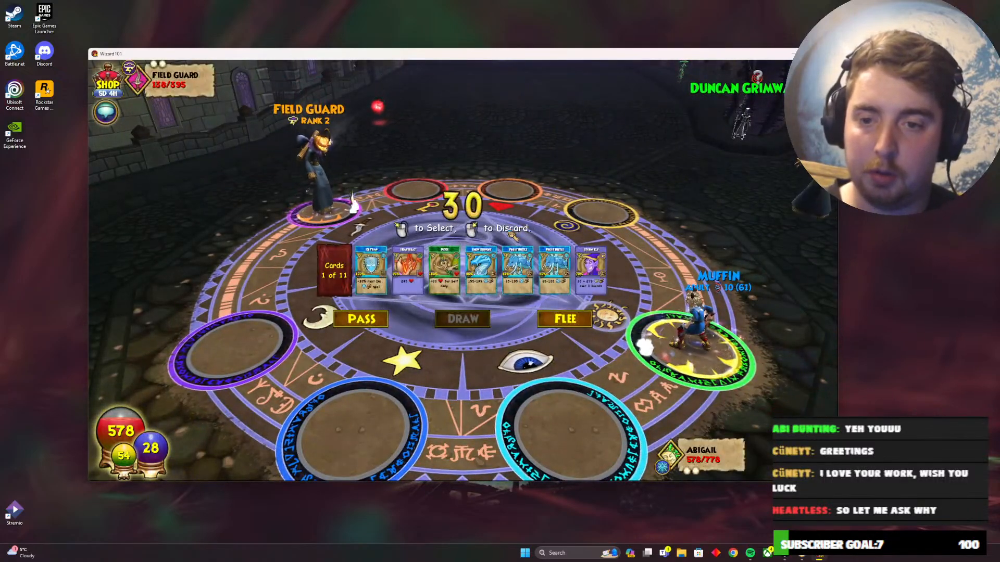
click(354, 210)
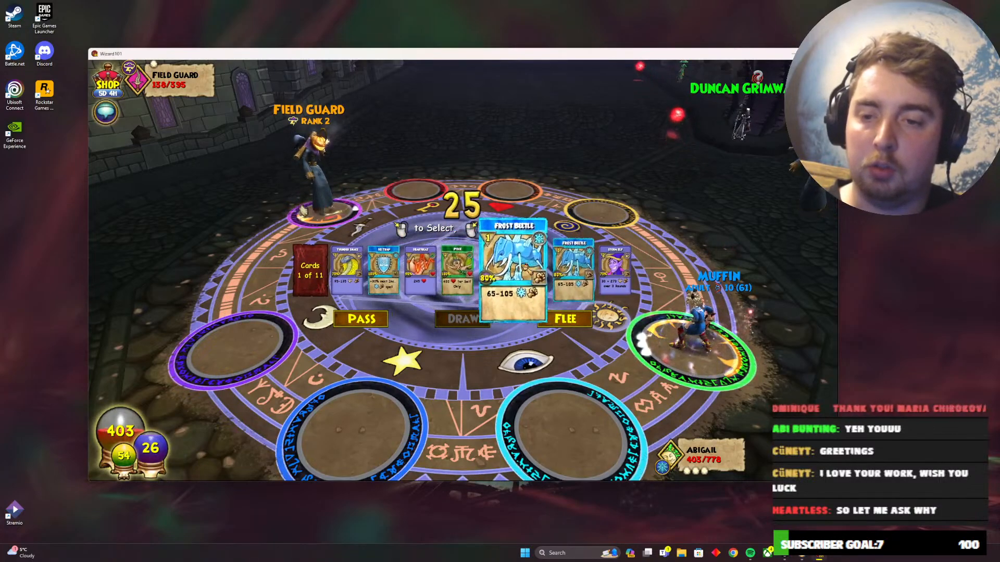
click(352, 202)
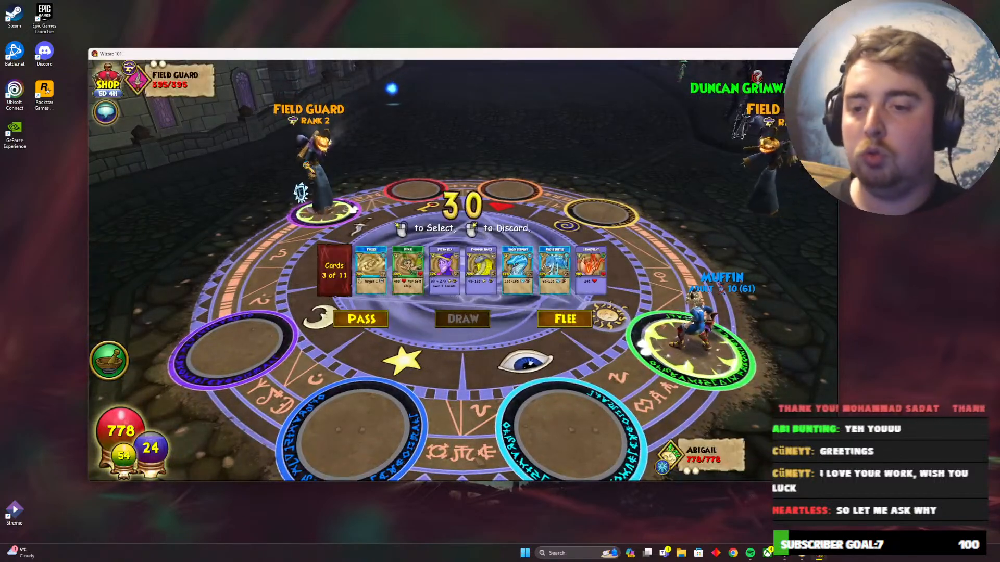
Cast Snow Serpent and then Freeze on the second Field Guard
click(518, 271)
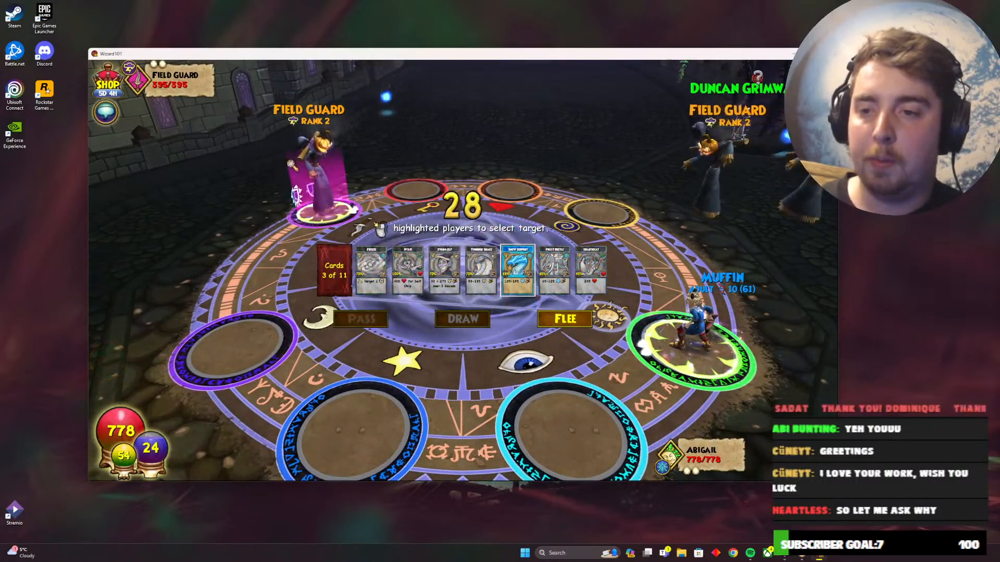
click(310, 169)
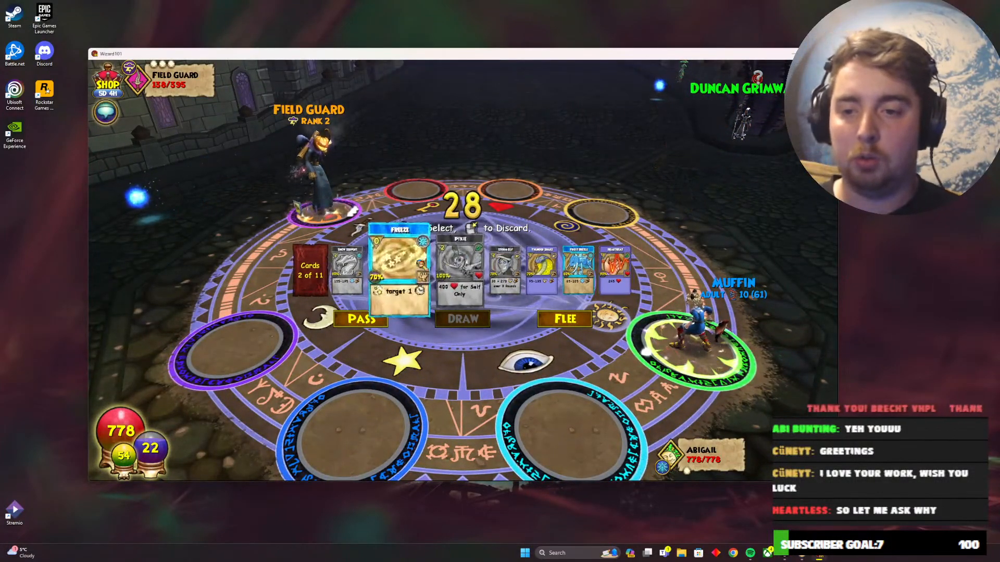
click(414, 262)
click(315, 166)
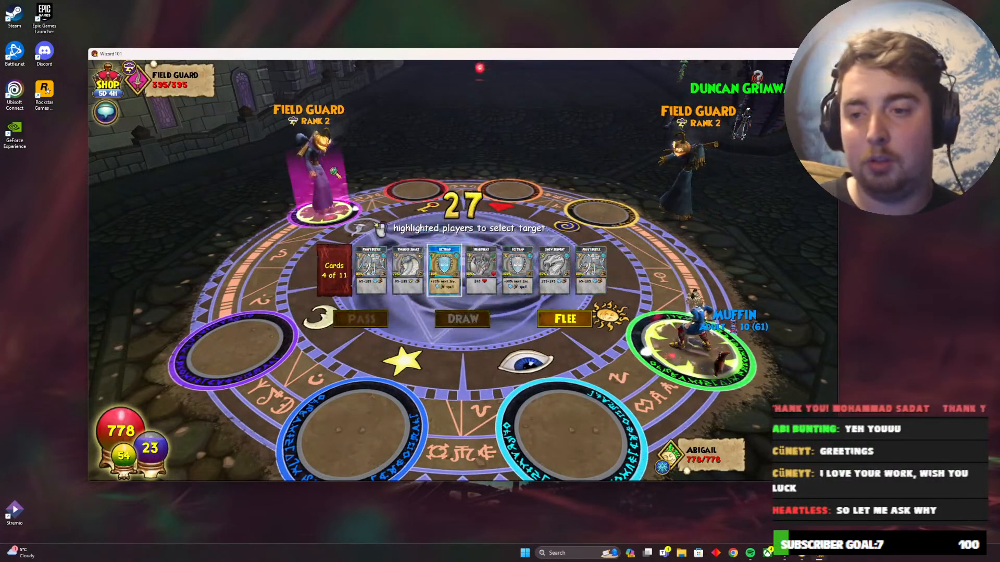
Cast an ice trap and Snow Serpent attacks on the second Field Guard to finish the duel
click(331, 169)
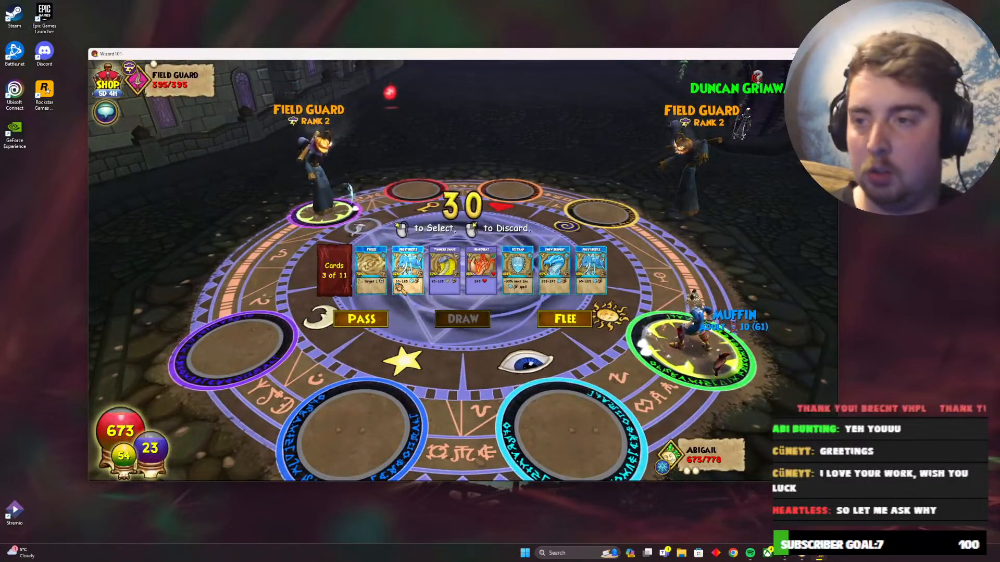
click(554, 268)
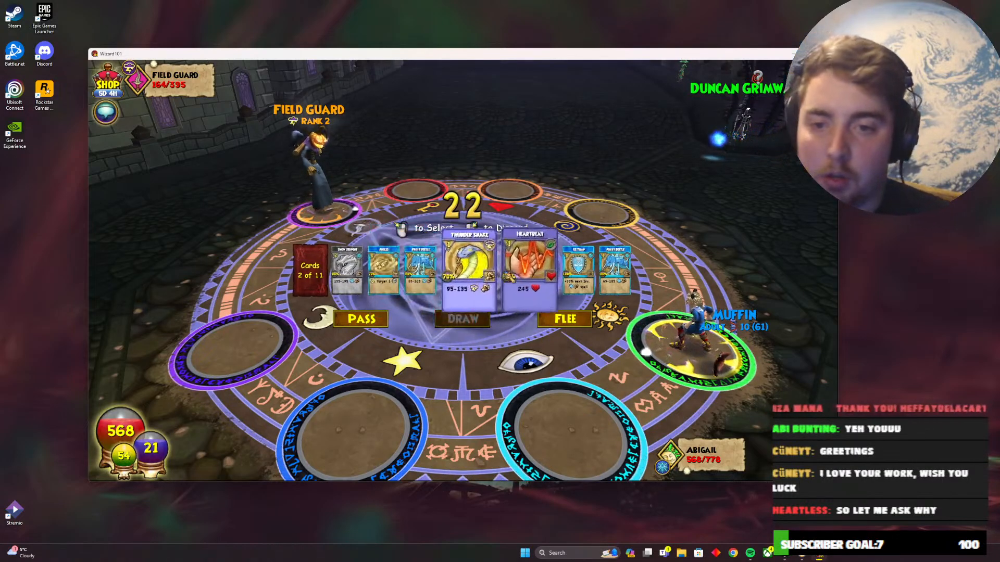
click(320, 180)
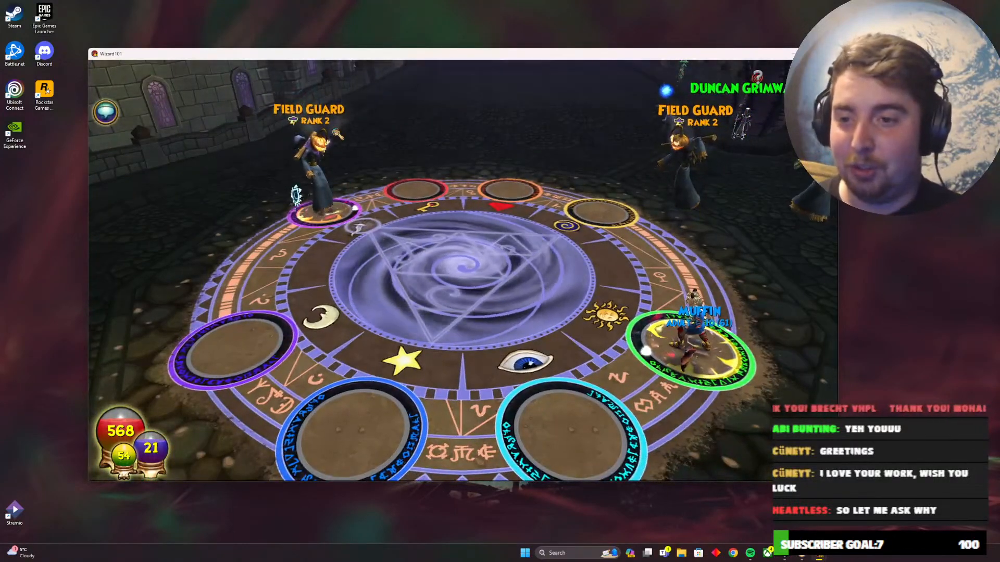
click(408, 270)
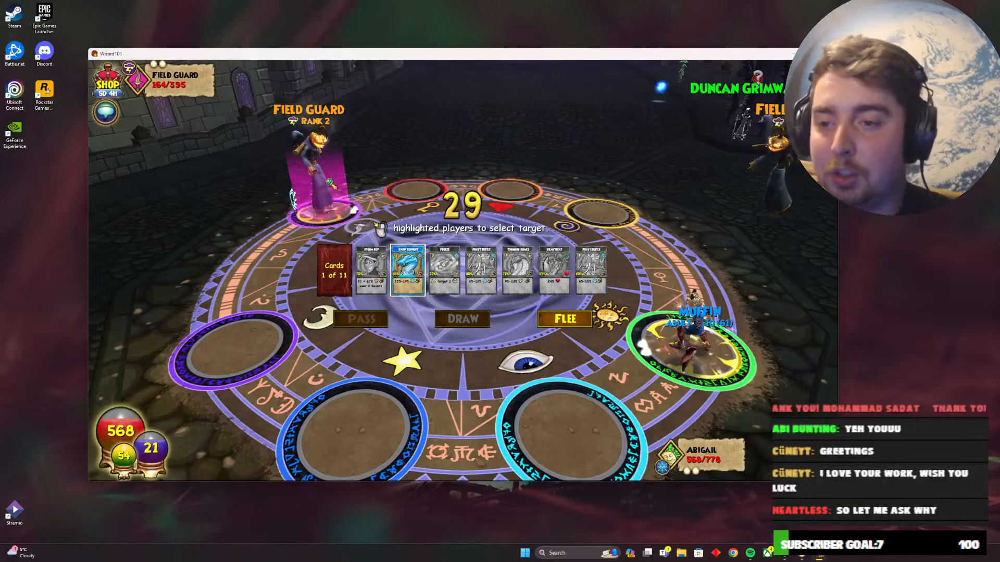
click(314, 177)
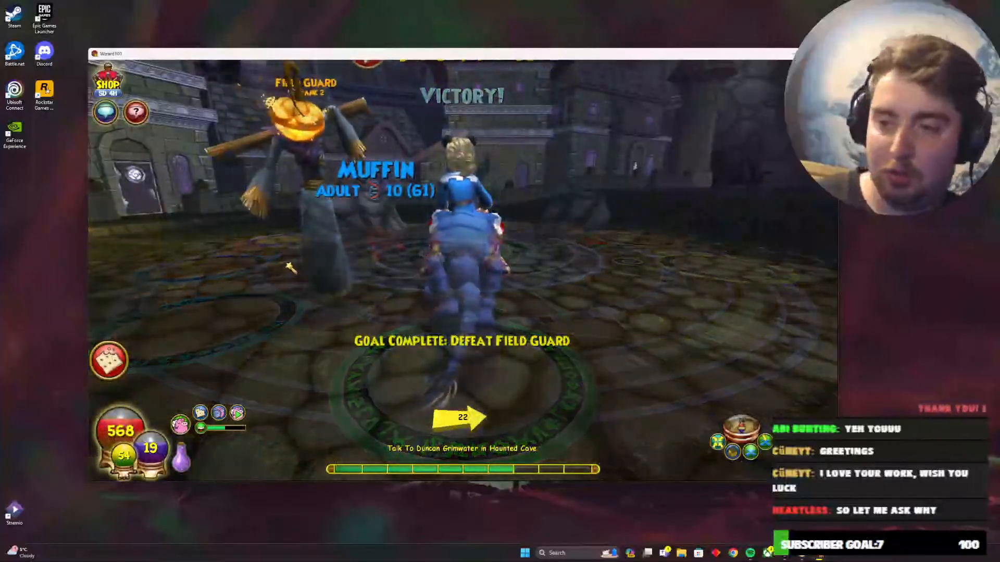
Ride back to Duncan Grimwater and talk through his dialogue about Lord Nightshade
key(w)
key(d)
key(a)
key(w)
key(a)
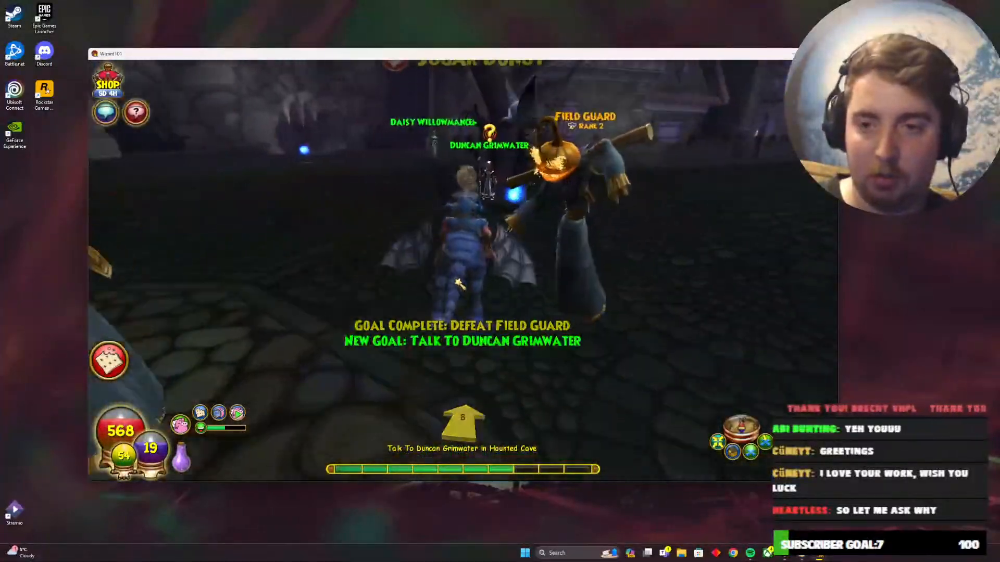
key(d)
key(w)
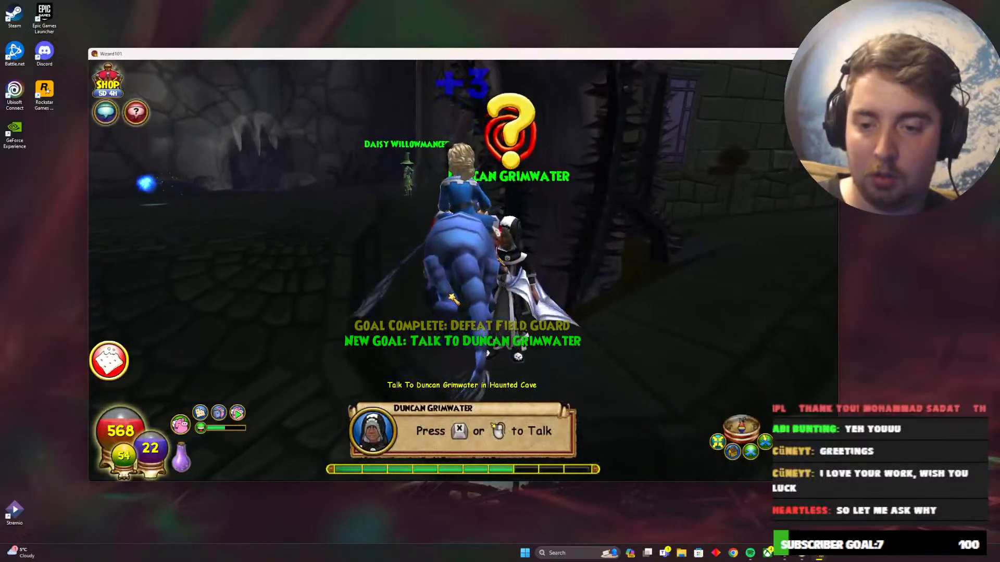
key(x)
key(space)
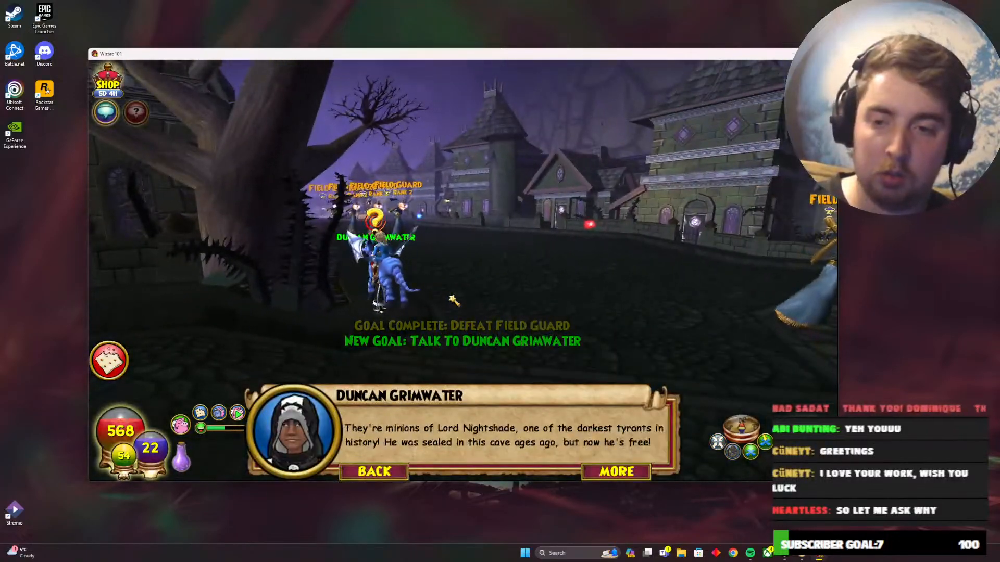
key(space)
key(space)
key(space)
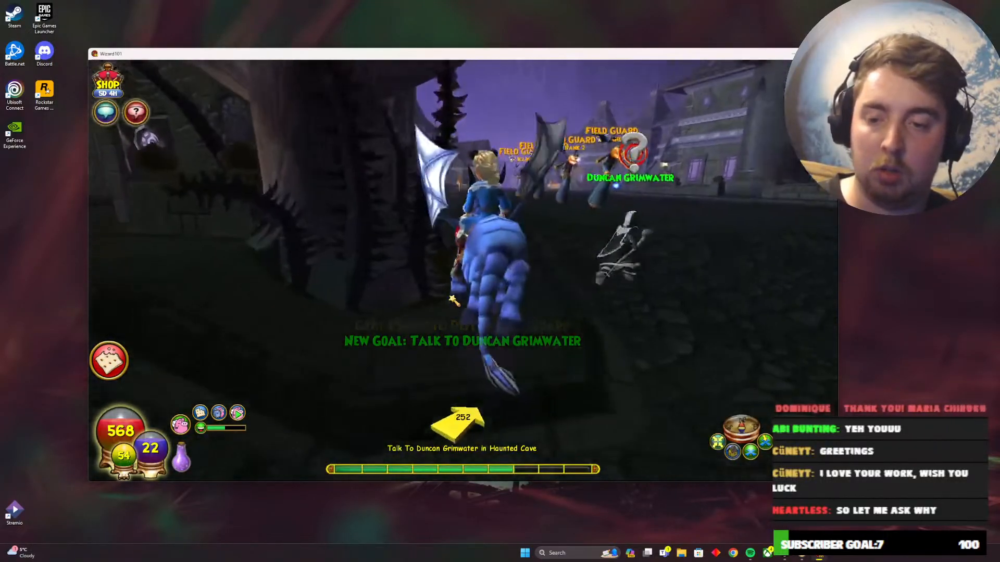
Follow the quest arrow past the Field Guards toward Duncan Grimwater's new location in the Haunted Cave
key(w)
key(d)
key(w)
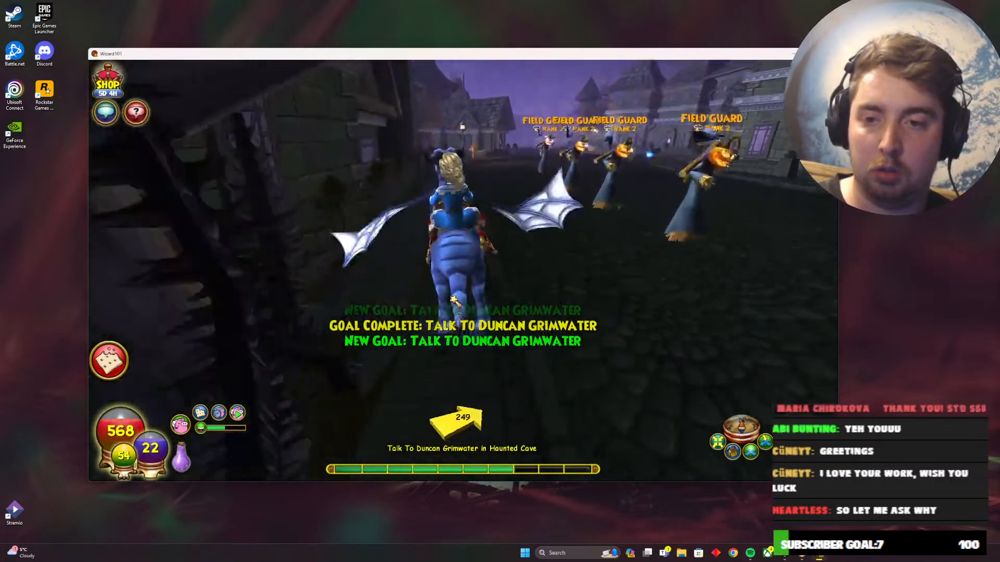
key(a)
key(w)
key(d)
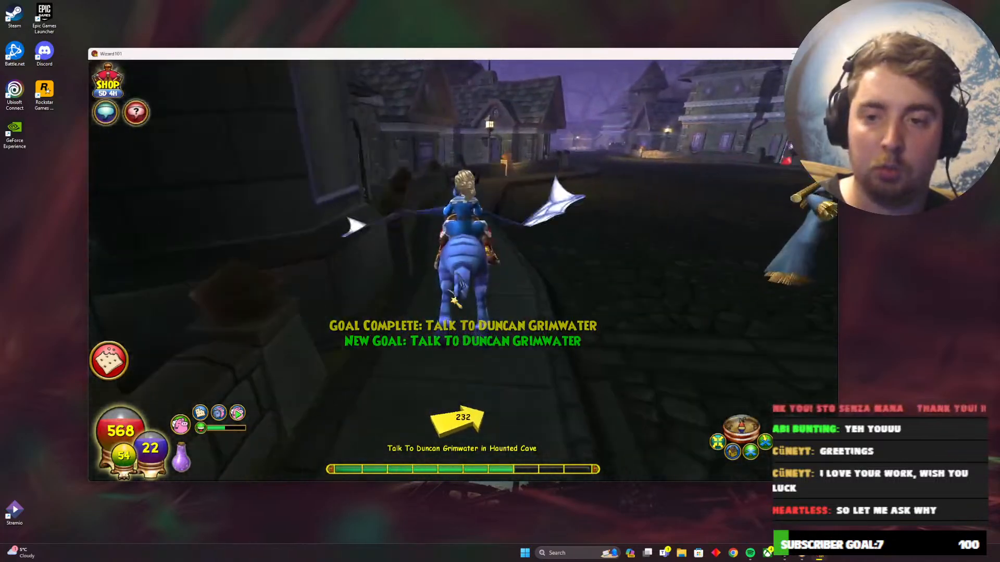
key(w)
key(d)
key(space)
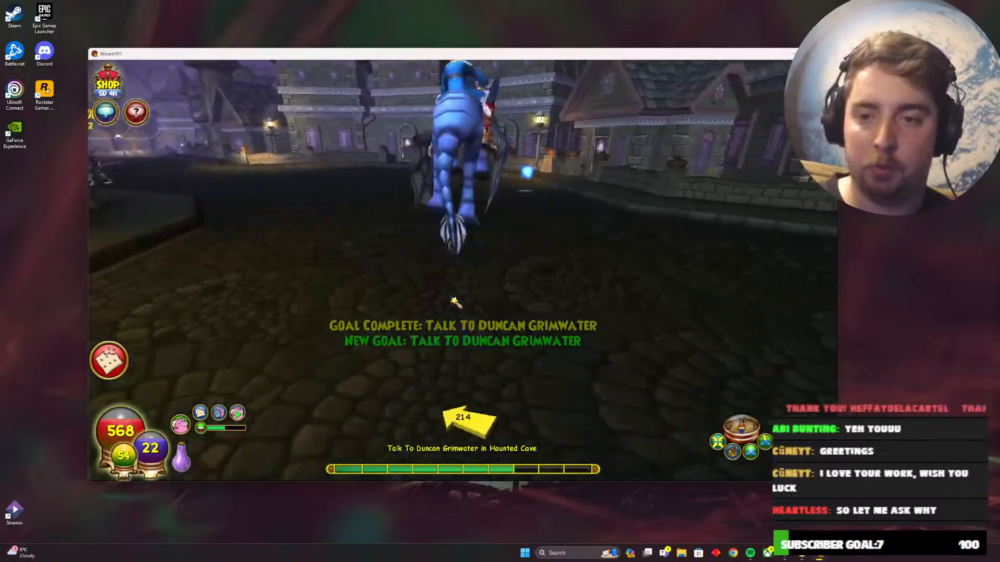
Collect the blue mana wisp and the red health wisp along the Haunted Cave street
key(a)
key(w)
key(a)
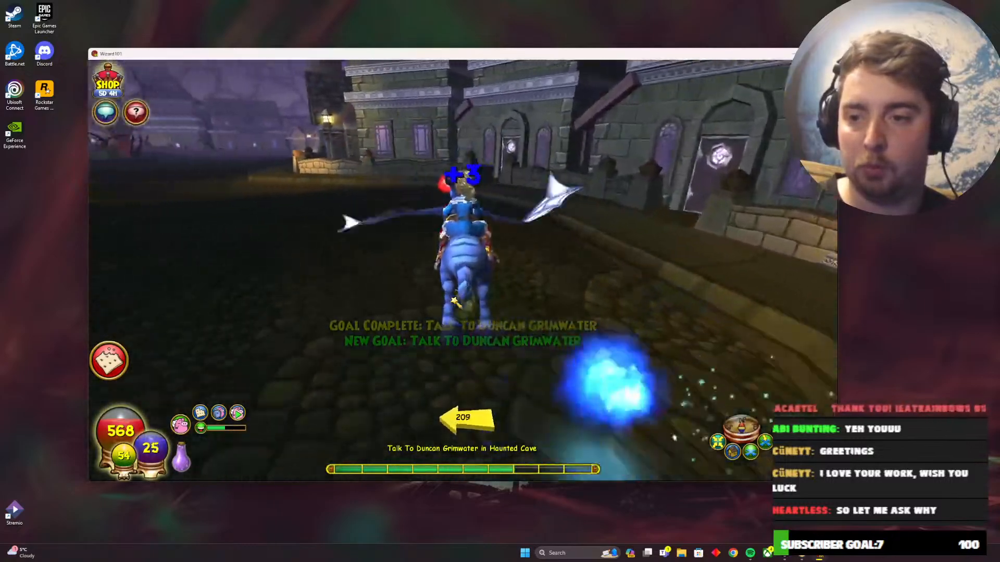
key(d)
key(a)
key(w)
key(a)
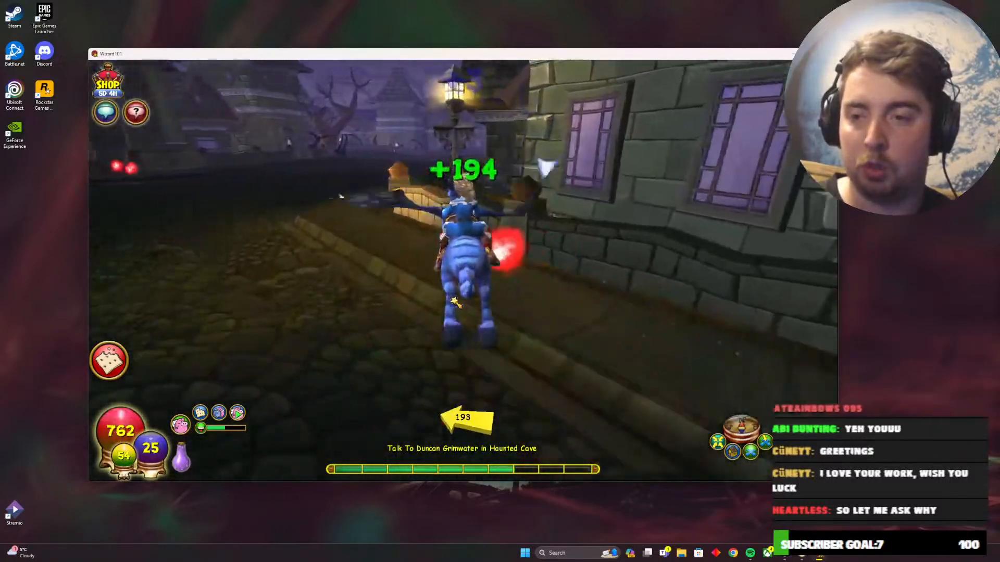
Ride along the street edge past the Rotting Fodder to Duncan Grimwater to complete Secret of the Cave
key(d)
key(w)
key(a)
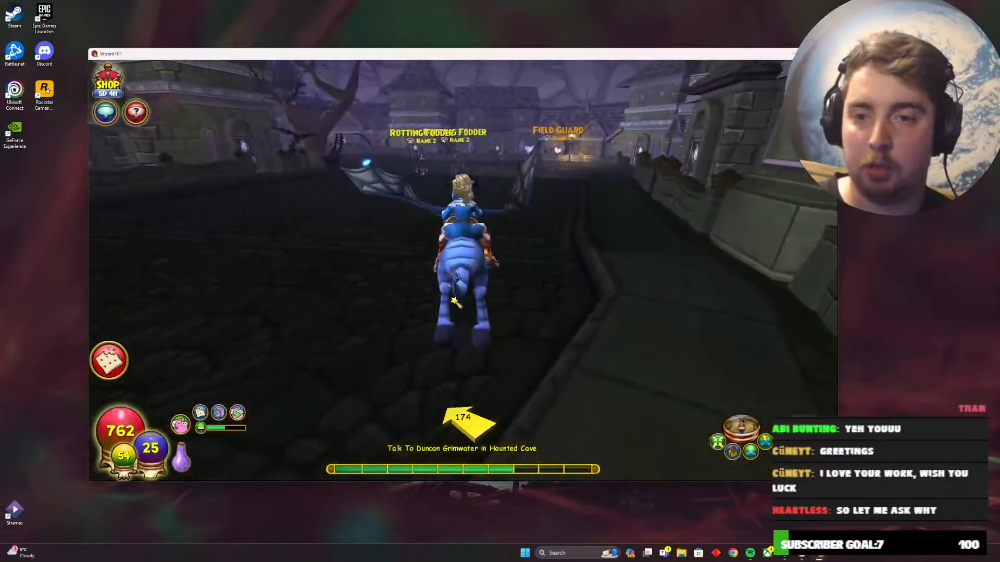
key(w)
key(d)
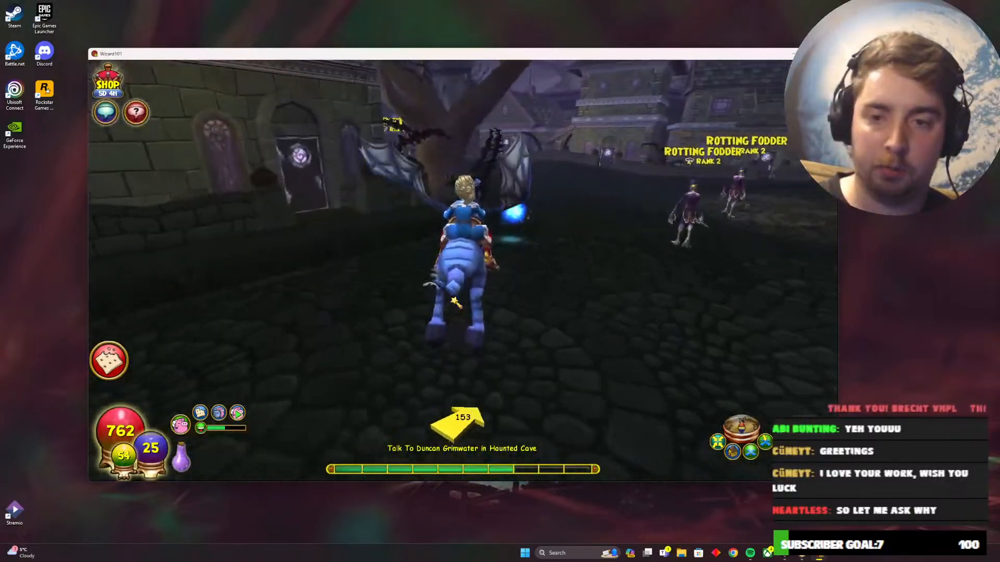
key(w)
key(a)
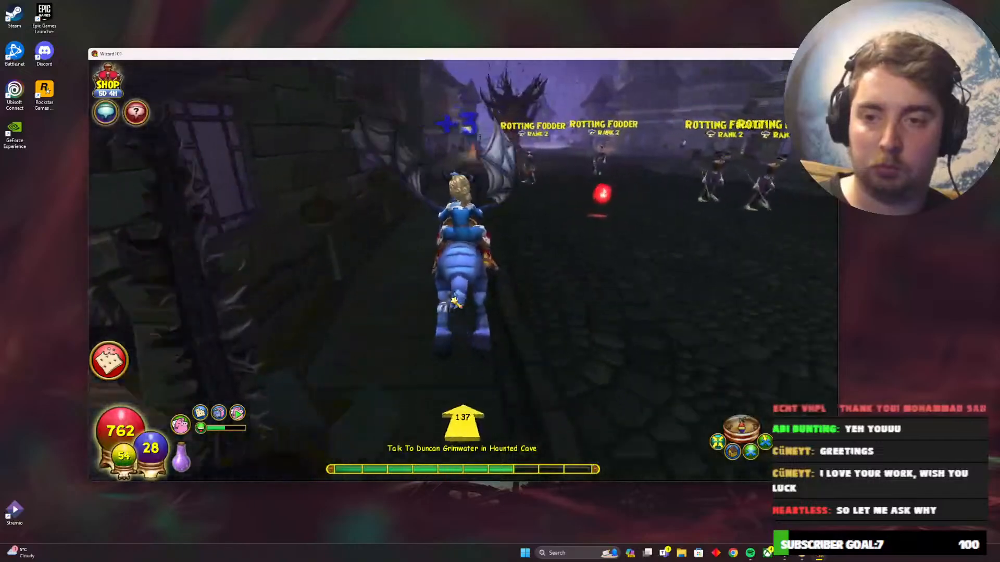
key(w)
key(a)
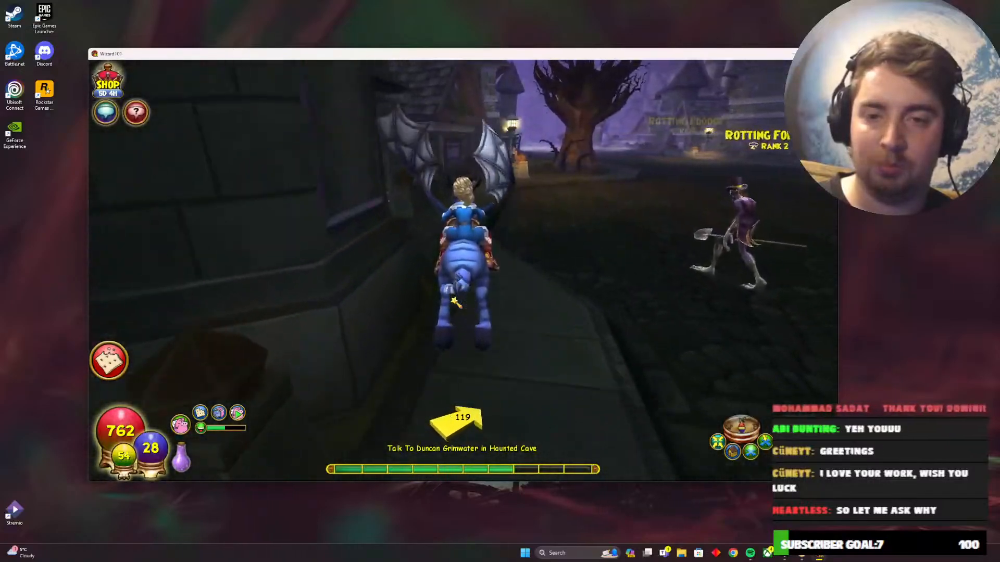
key(d)
key(w)
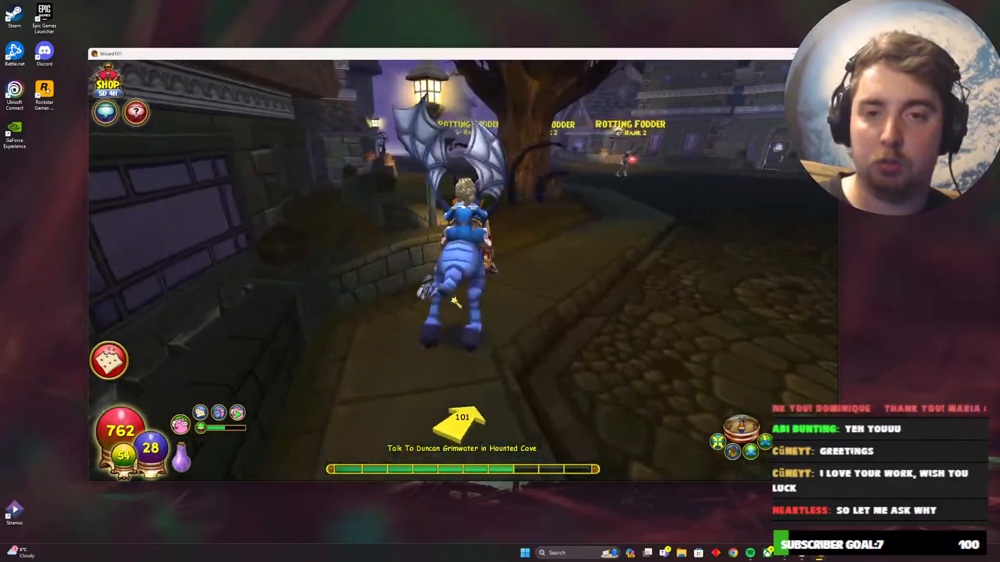
key(d)
key(w)
key(a)
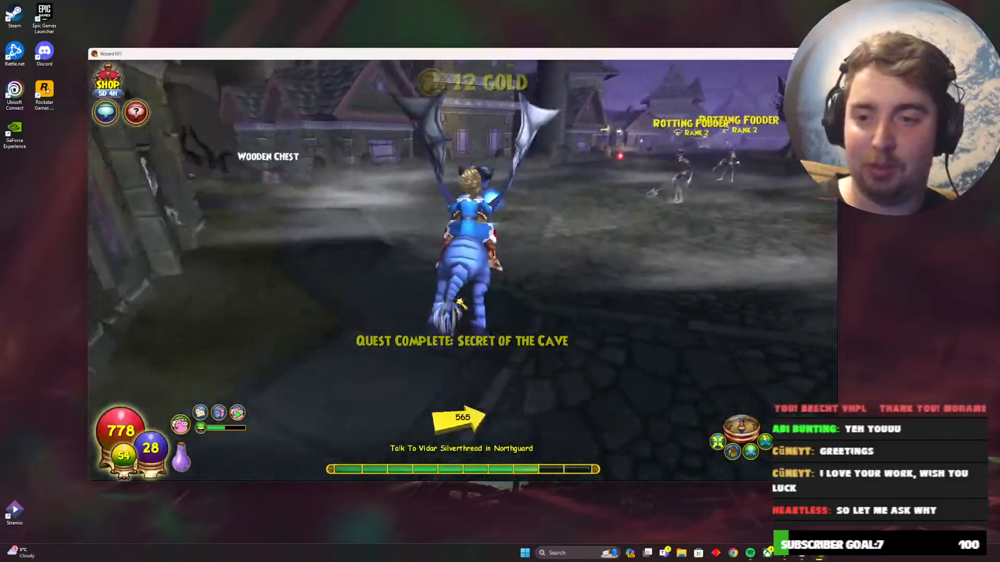
Ride to the Wooden Chest beside the stone building in the Haunted Cave and collect its gold
key(w)
key(a)
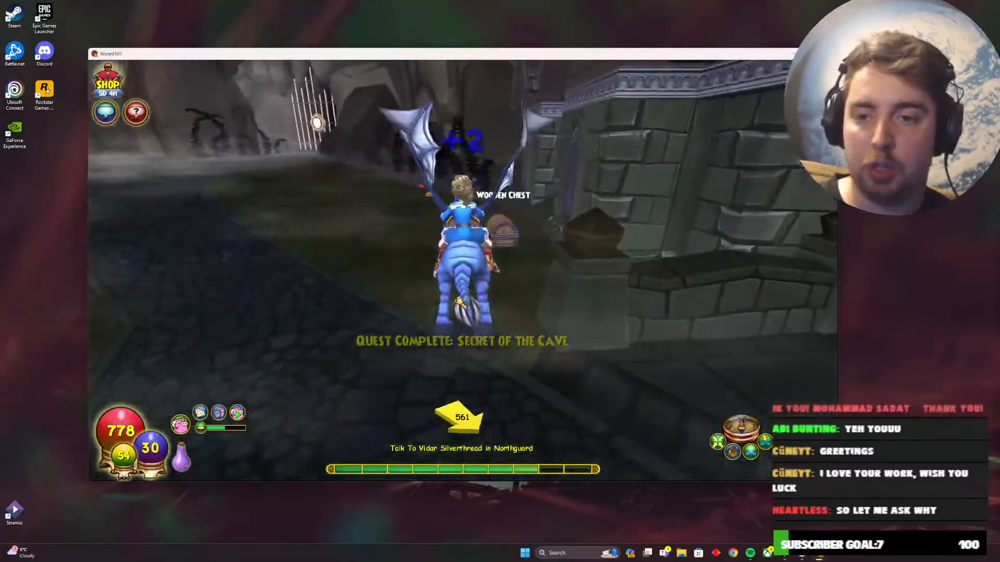
key(w)
key(a)
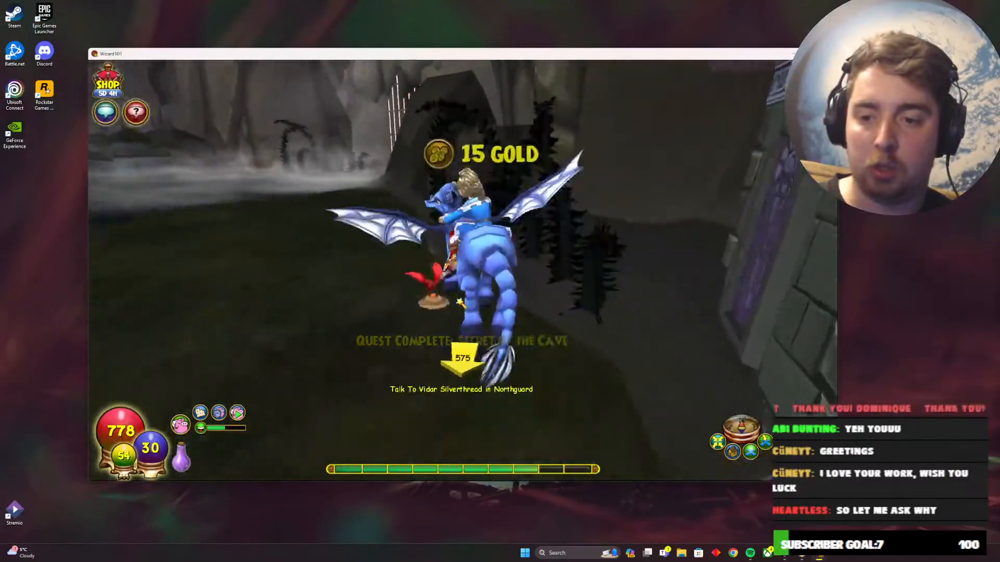
key(a)
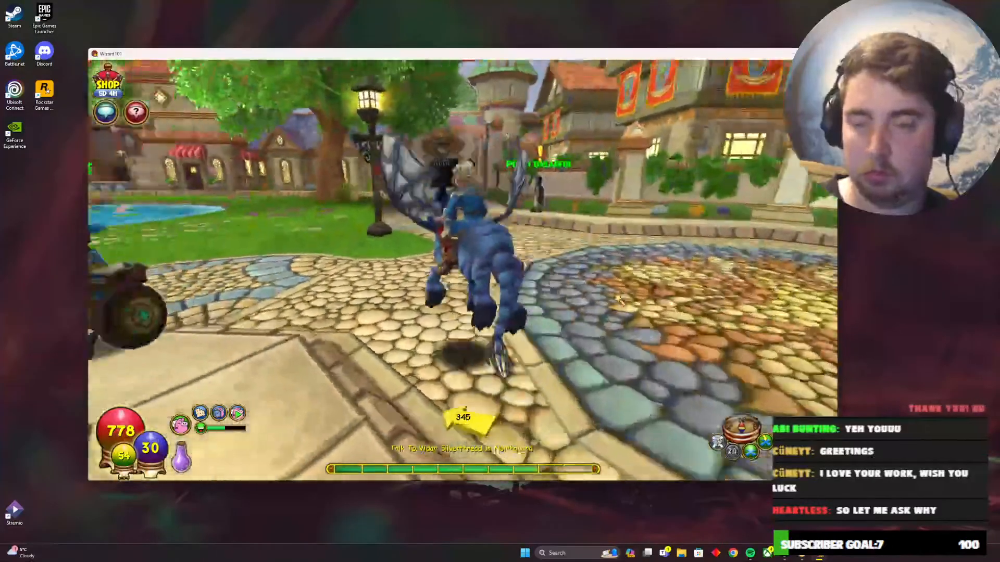
Ride from the Wizard City Commons through the Shopping District and into Olde Town
key(w)
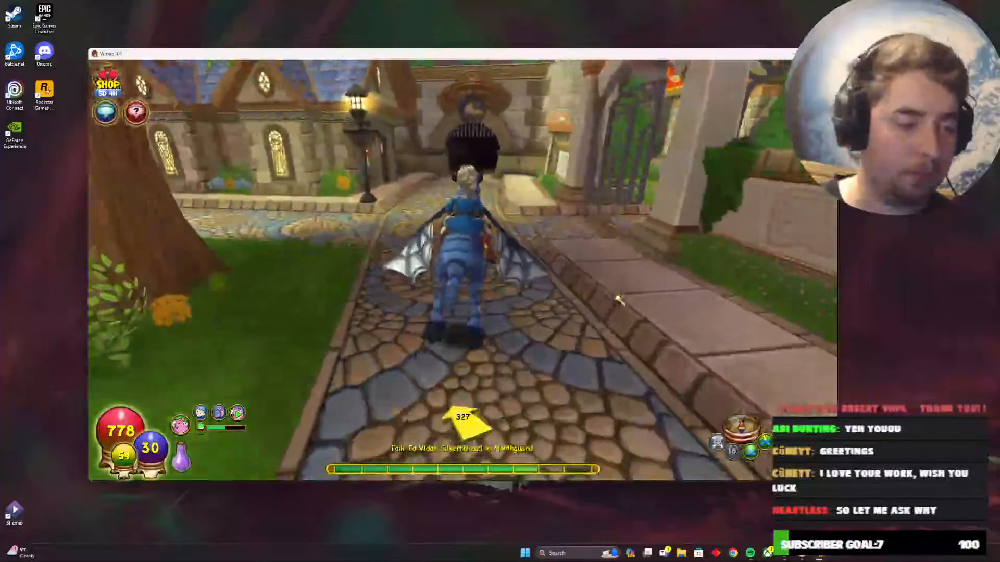
key(w)
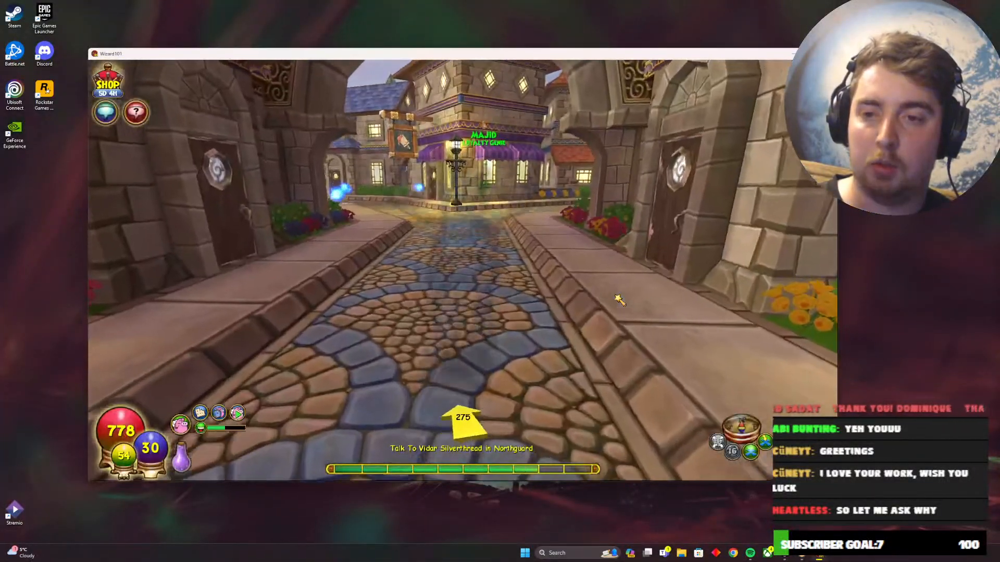
key(w)
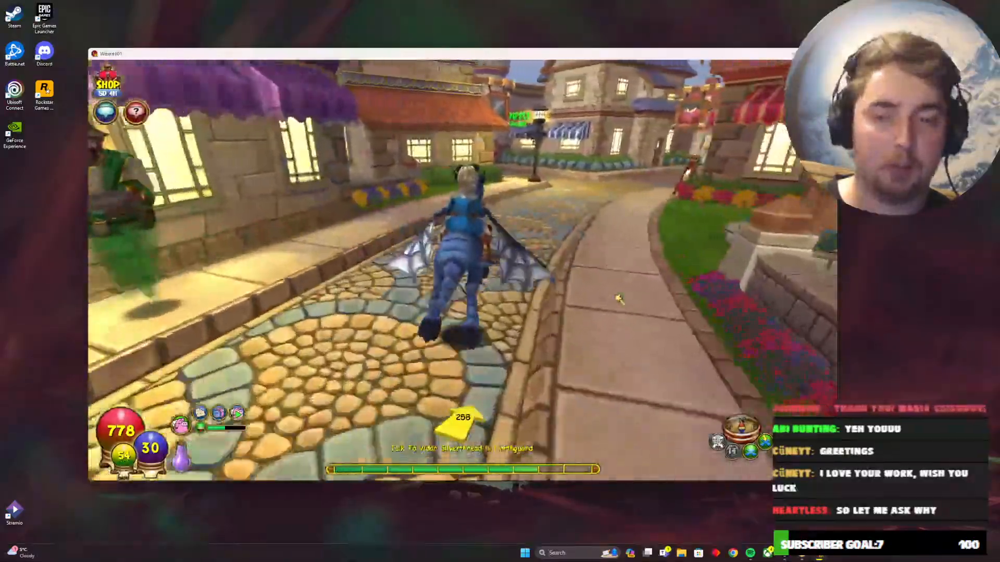
key(w)
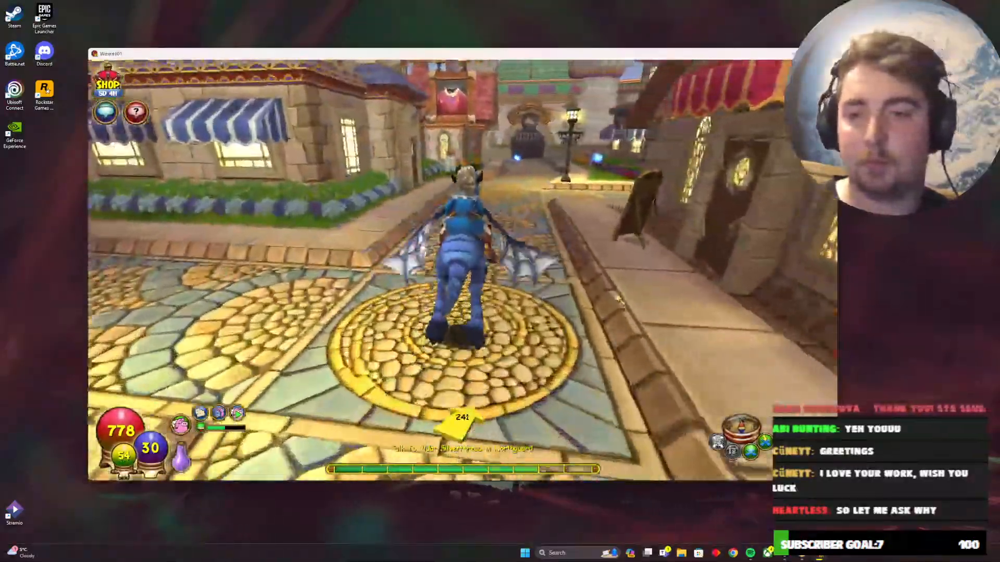
key(w)
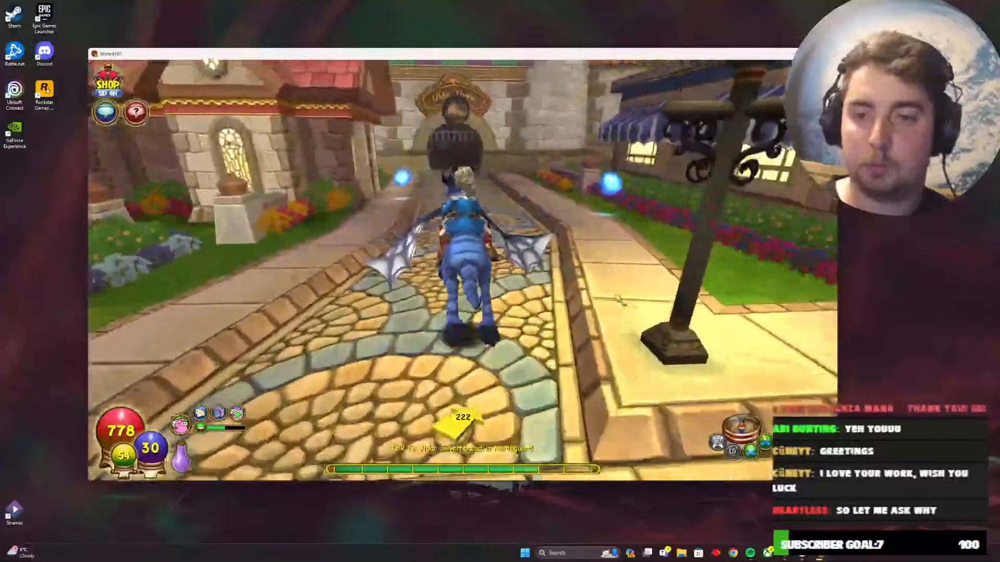
key(w)
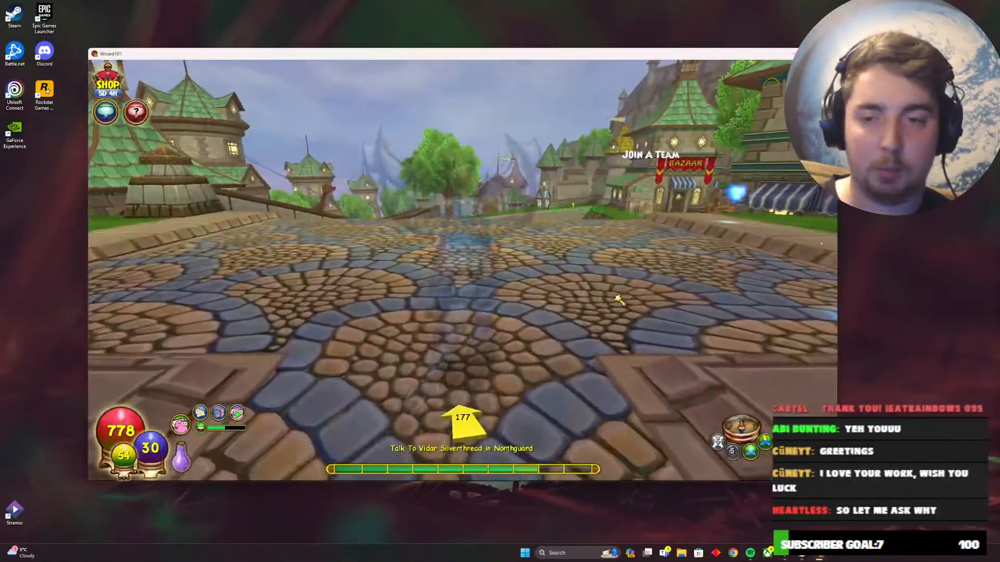
Ride through Olde Town past Baldur Goldpaws and his Viking ship, heading down the cobbled path
key(w)
key(space)
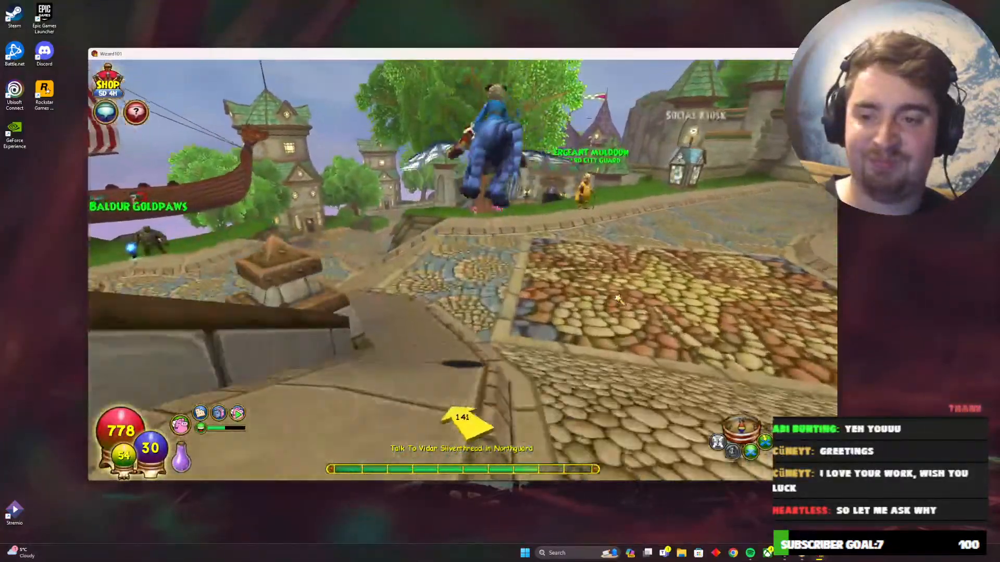
key(w)
key(d)
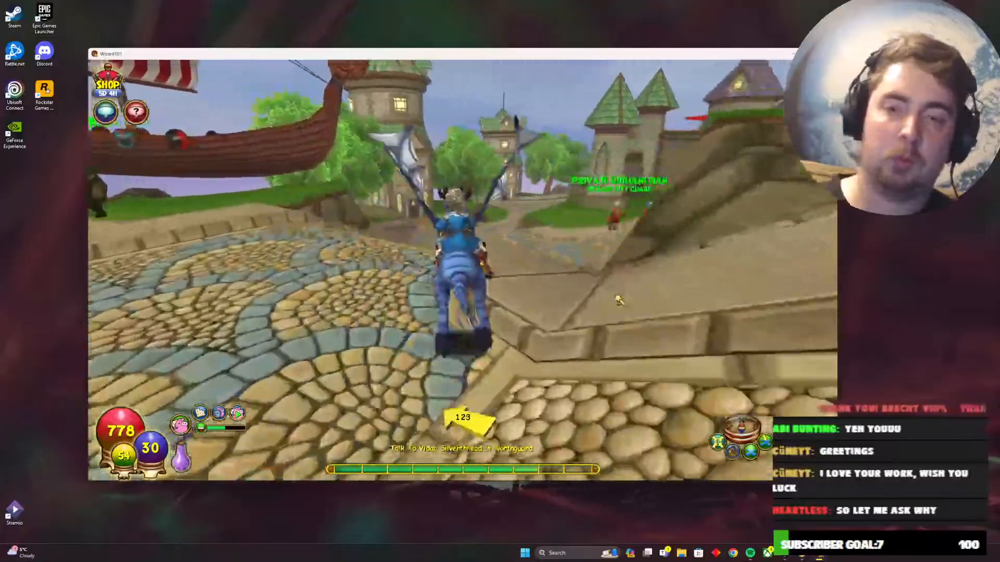
key(w)
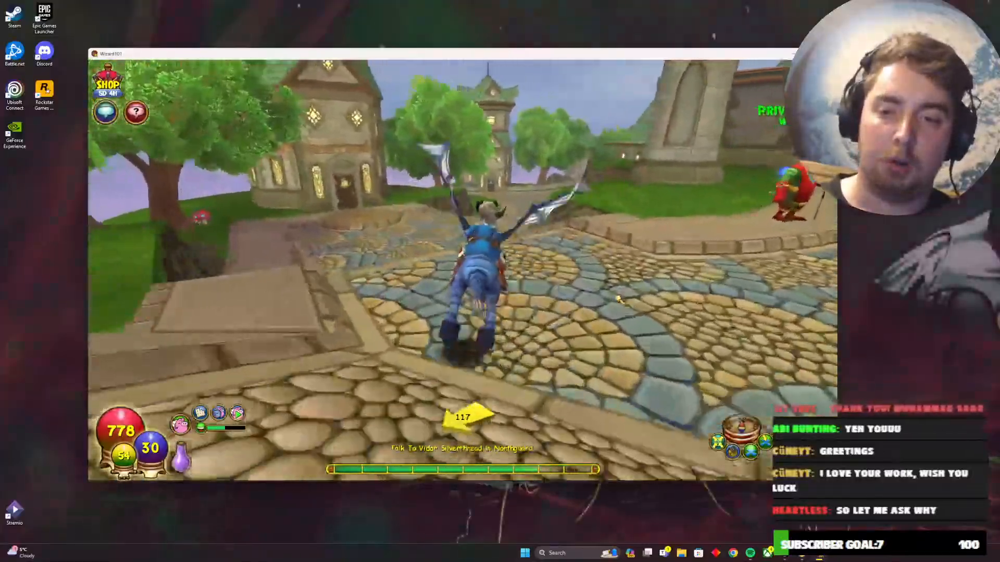
Switch the tracked quest to the Private Quinn quest in Firecat Alley
key(q)
click(445, 223)
key(q)
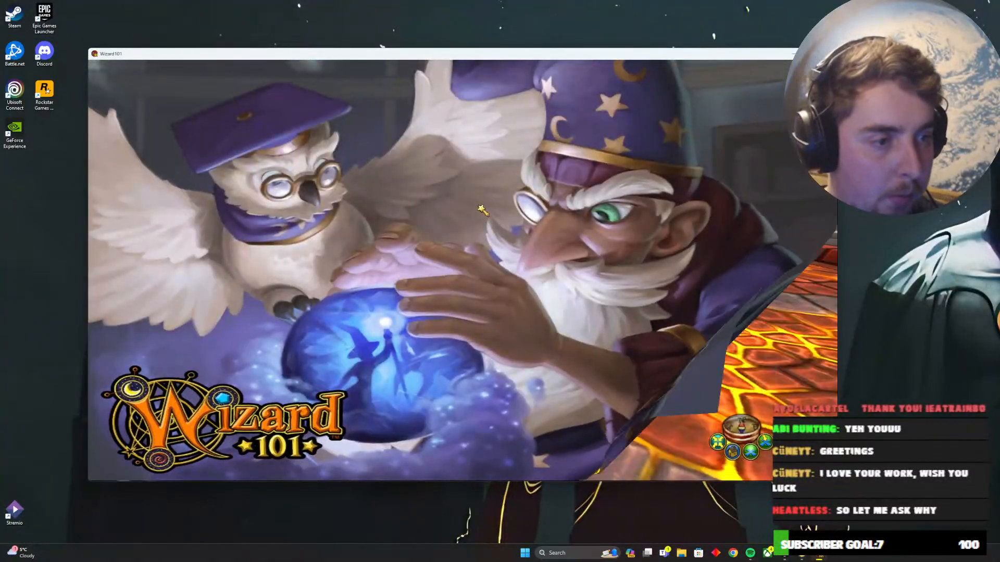
Ride across Firecat Alley to Private Quinn and talk to him to receive the Haunted Minion task
key(a)
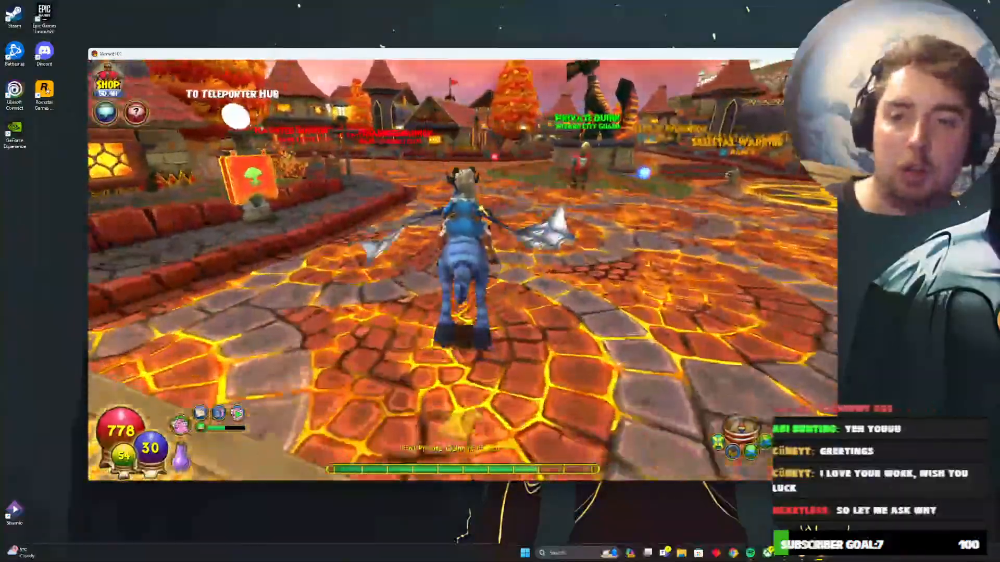
key(space)
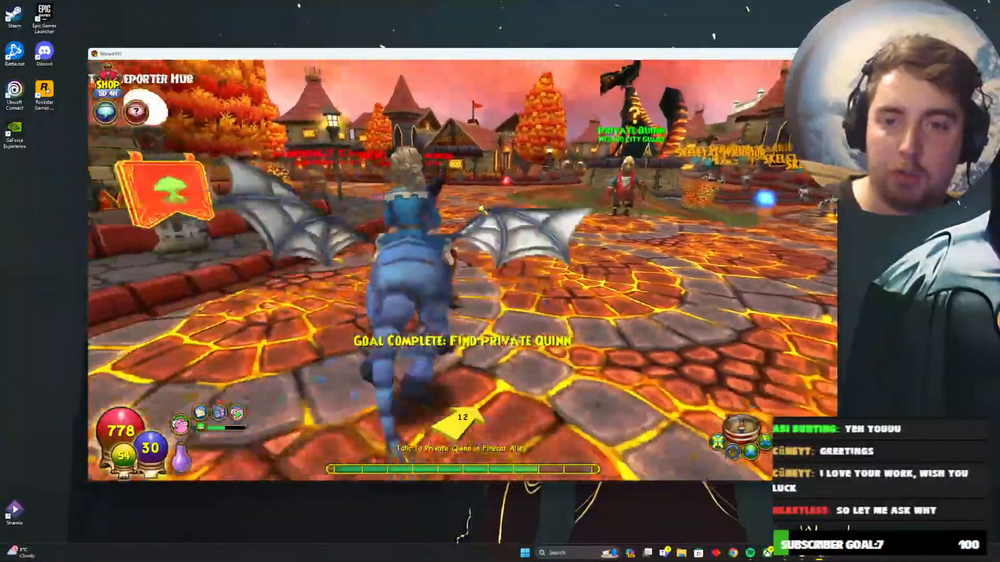
key(d)
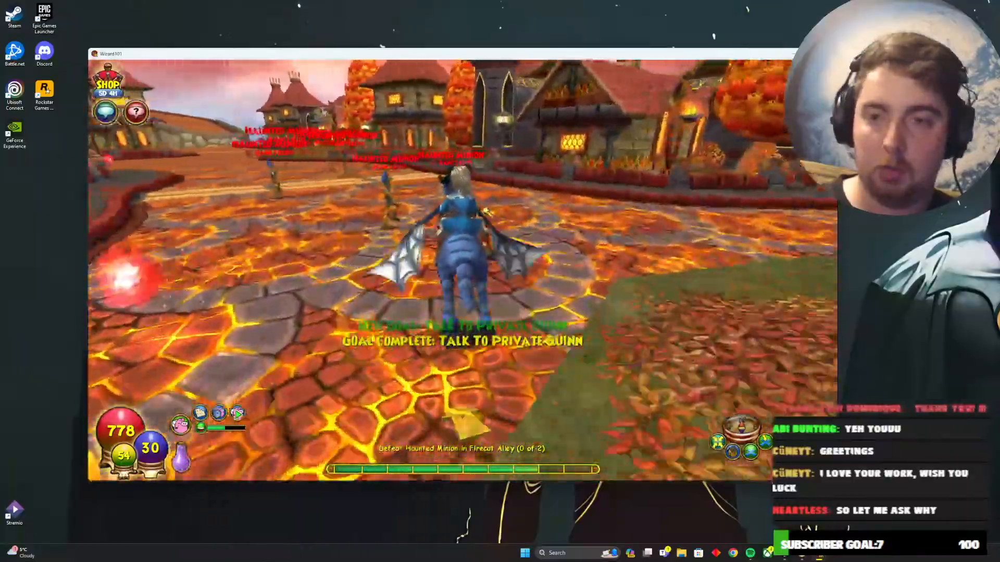
Ride into the Haunted Minions on the Firecat Alley street and defeat two of them
key(w)
key(a)
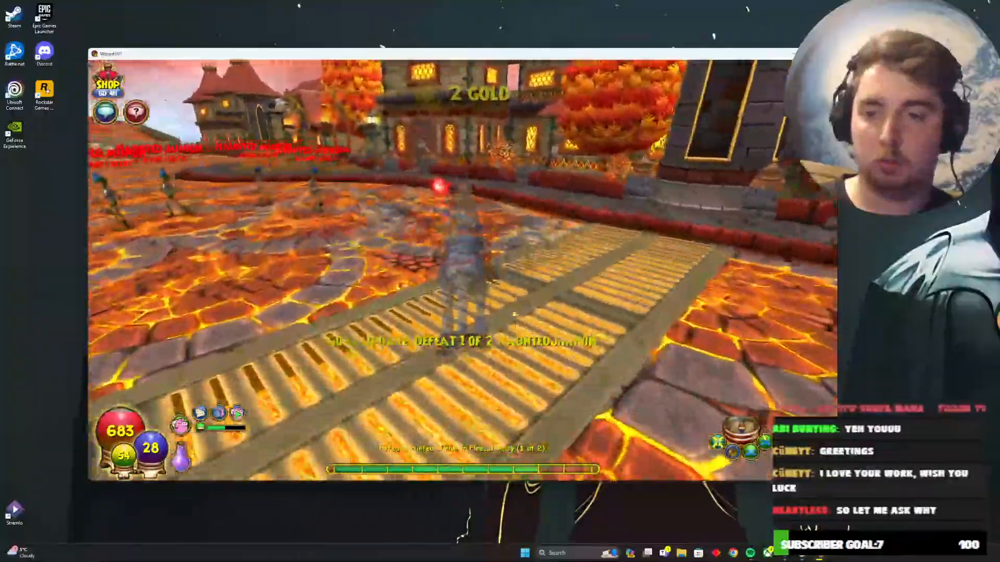
key(w)
key(a)
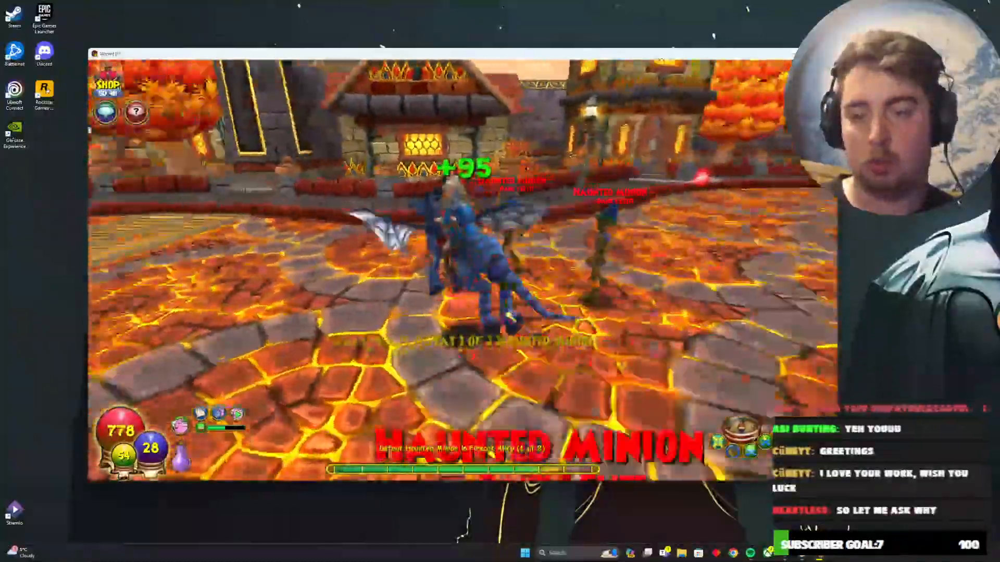
key(w)
key(a)
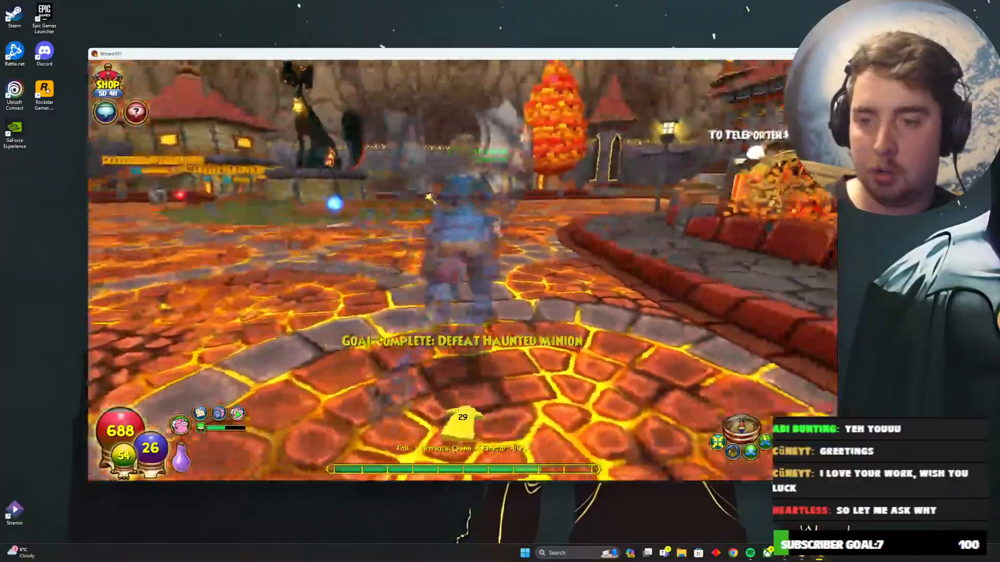
Return to Private Quinn, complete his quest dialogue and accept the quest She Ran Crying Wildfire
key(w)
key(d)
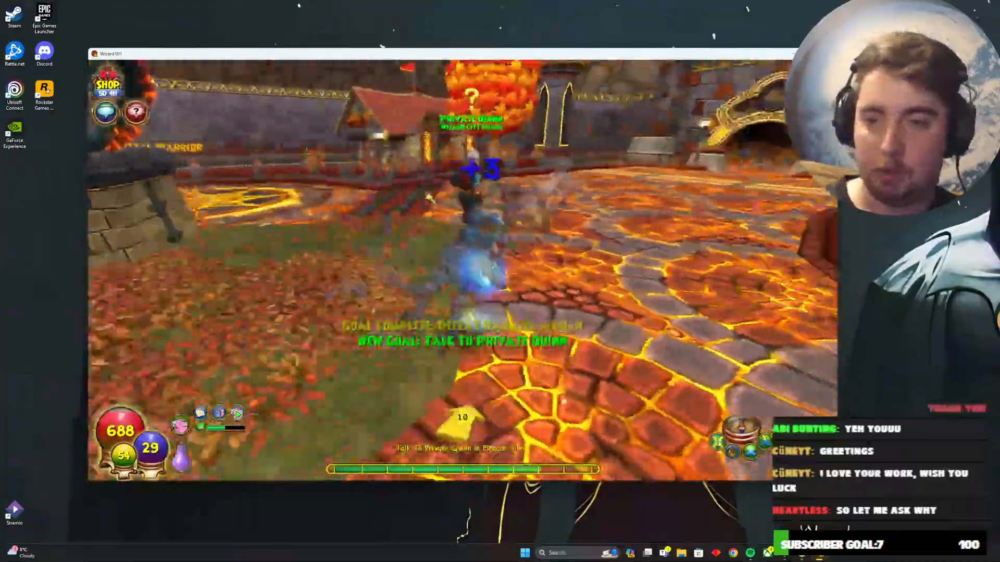
key(a)
key(x)
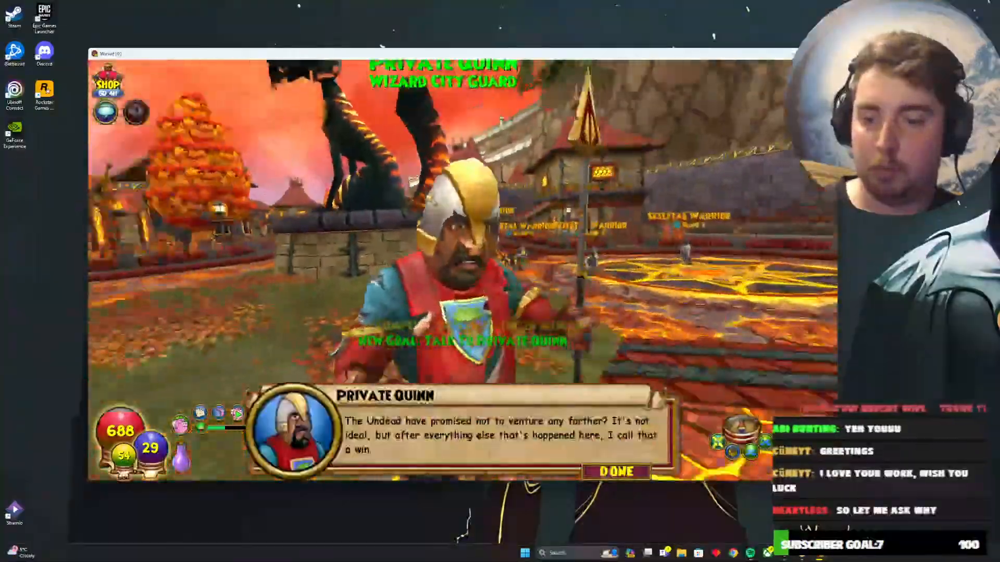
key(x)
key(x)
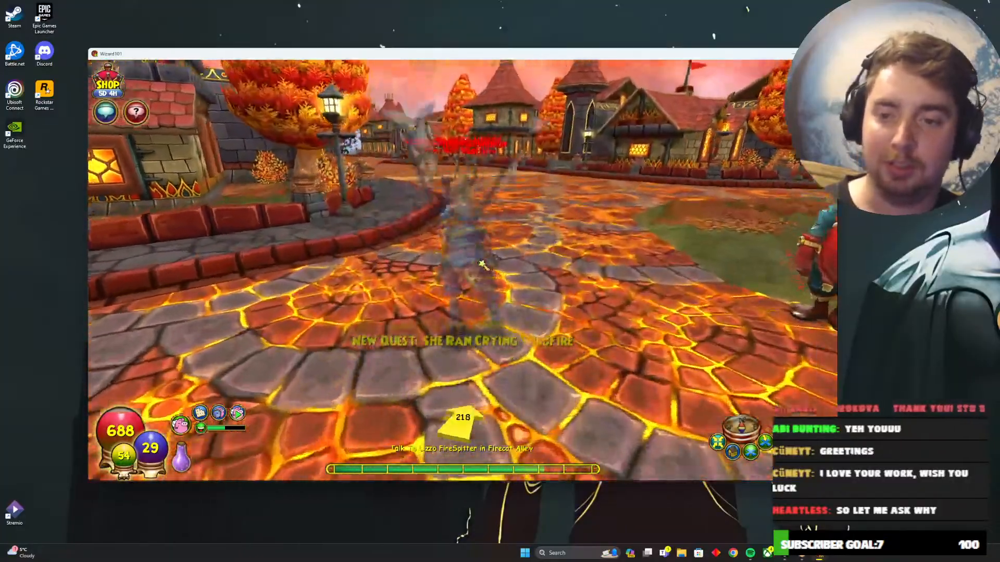
Ride to Lizzo FireSpitter by the fence and go through her dialogue about recovering the stolen Spellbook
key(w)
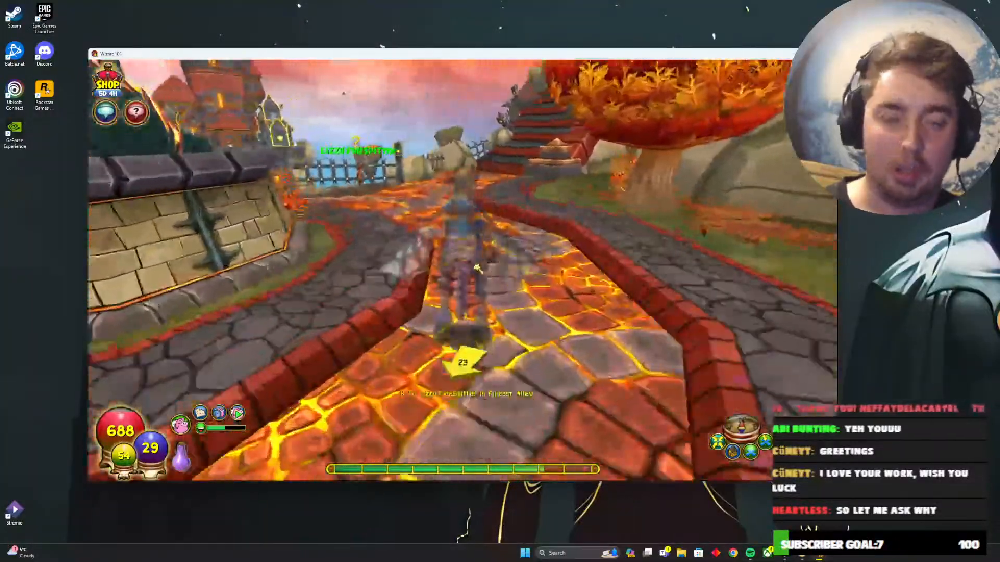
key(w)
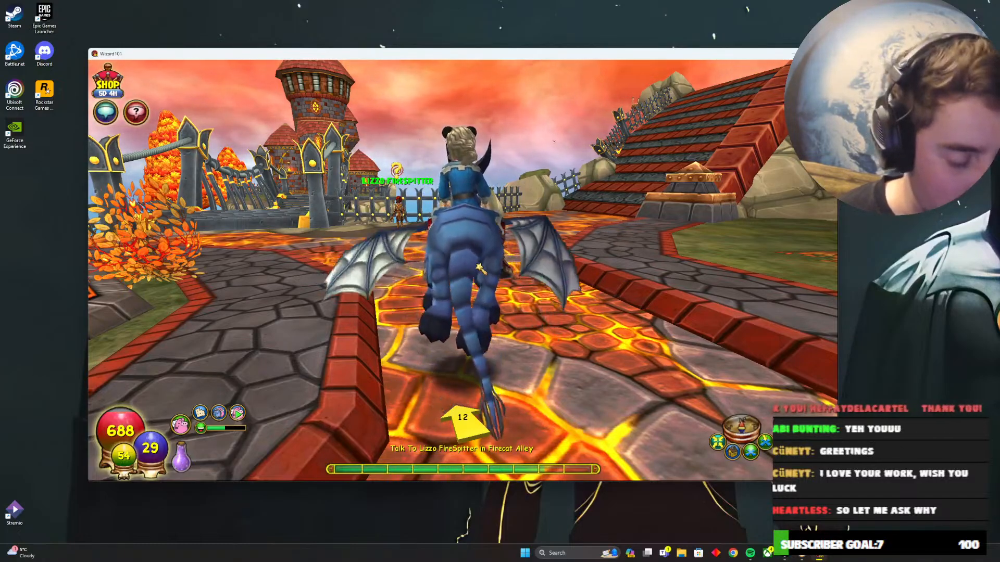
key(w)
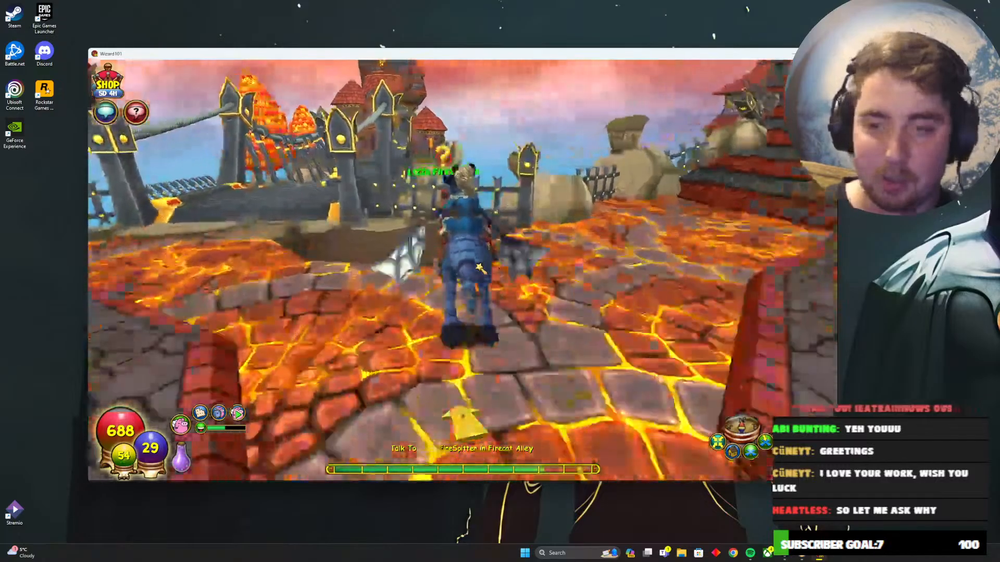
key(x)
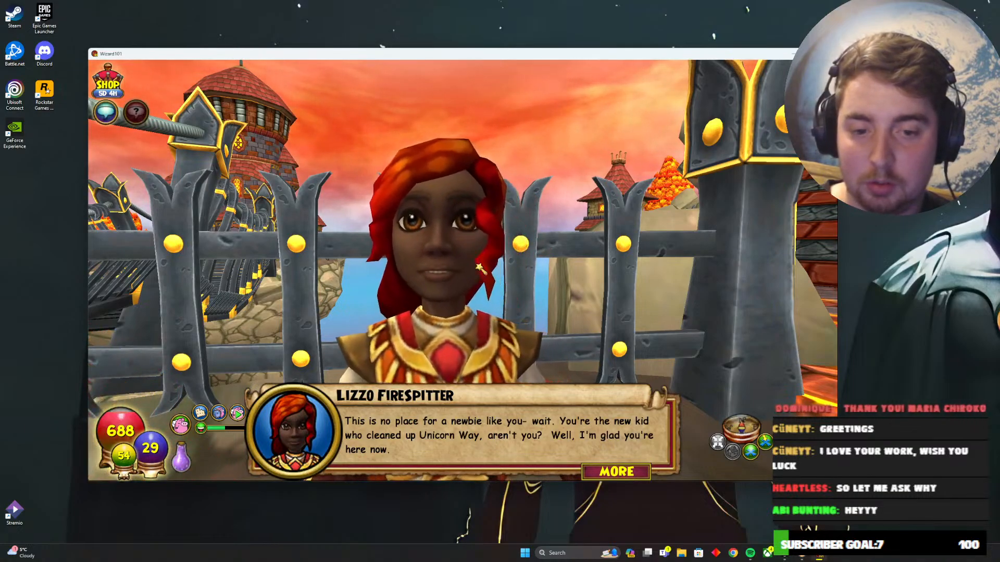
key(space)
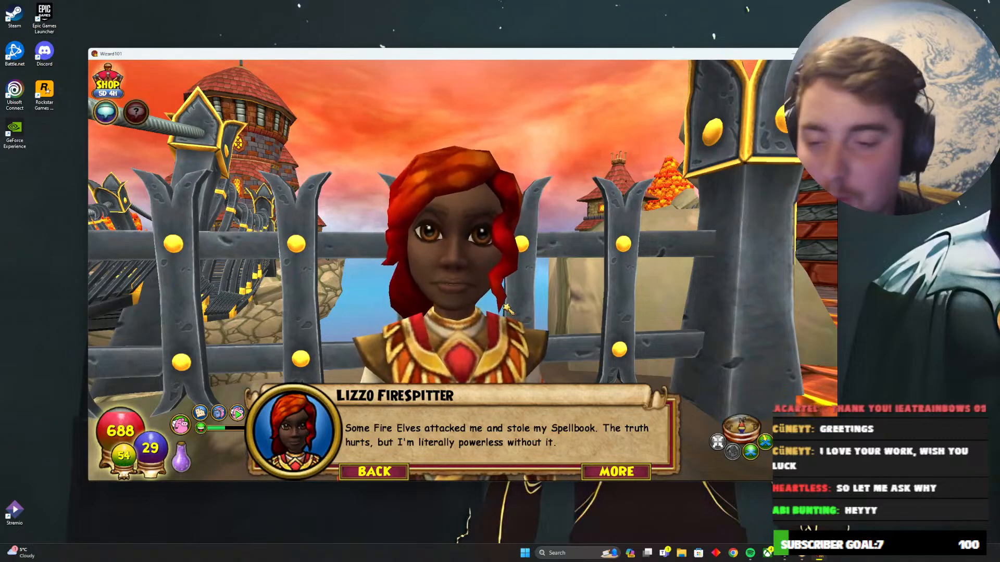
key(space)
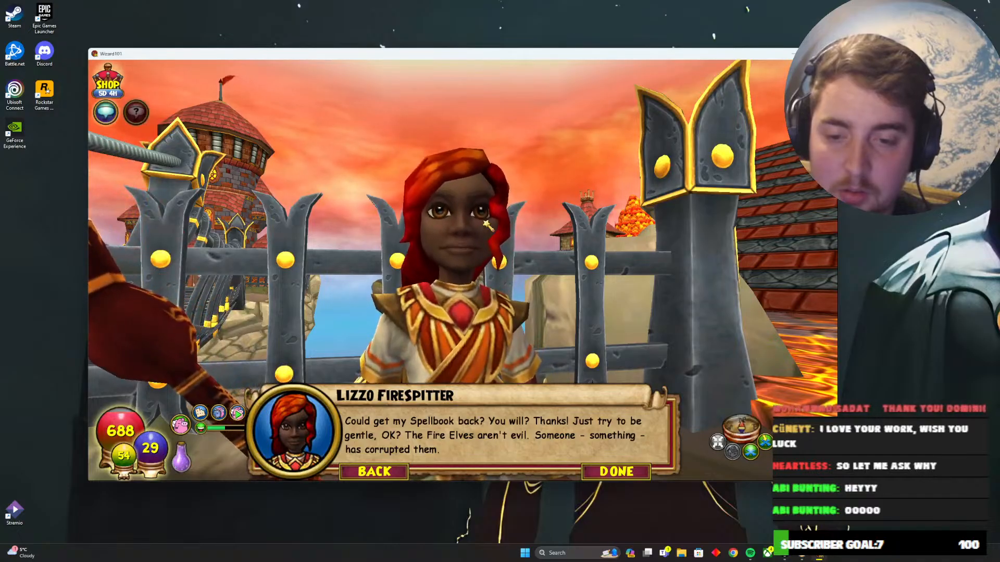
key(space)
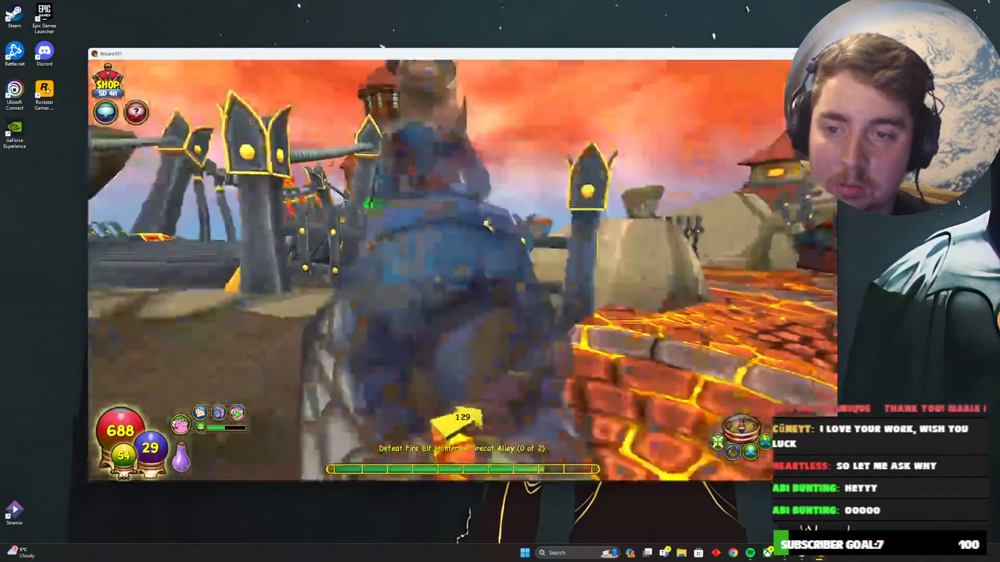
Ride up the red-tiled ramp to the Fire Elf Hunters' street, checking the current quests on the way
key(d)
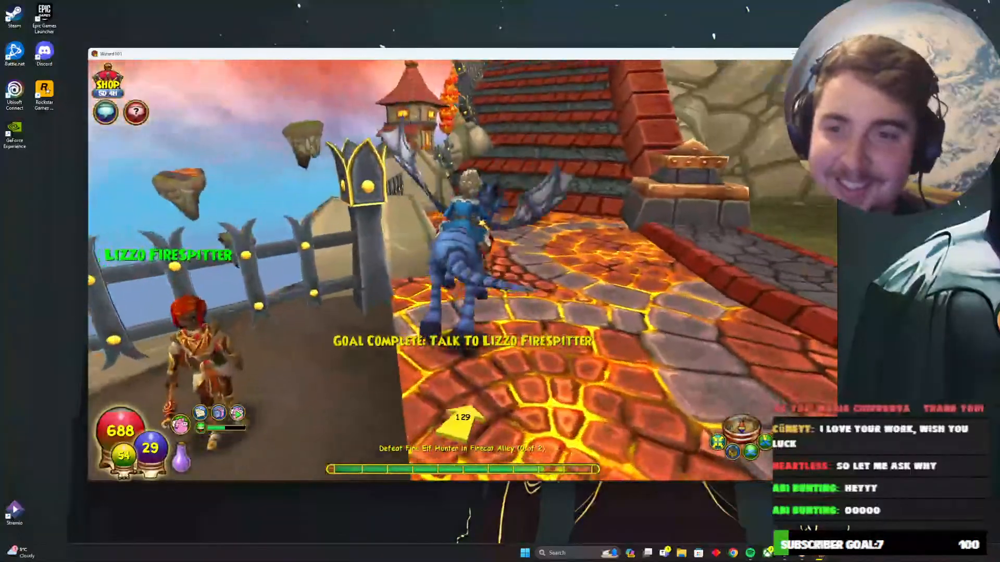
key(w)
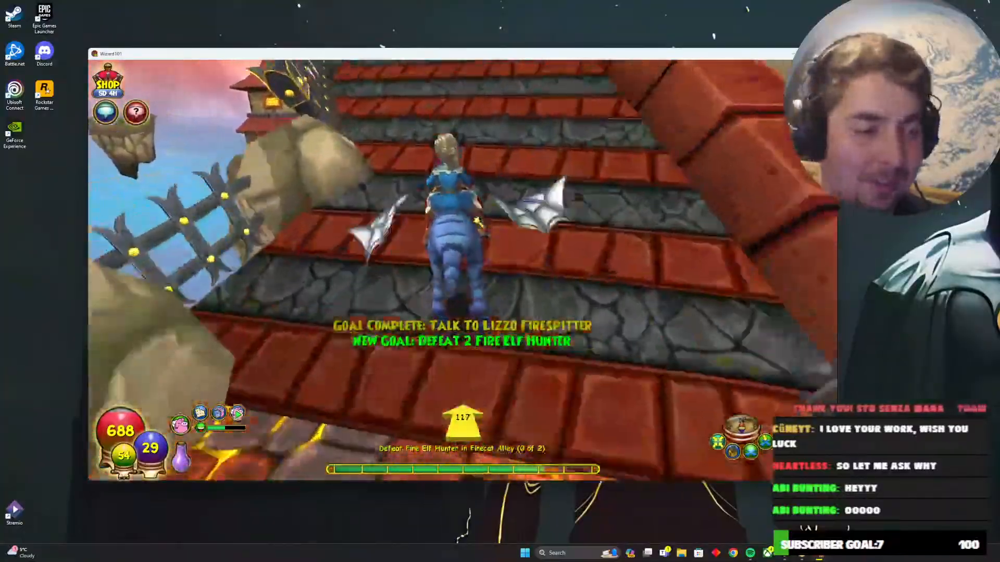
key(w)
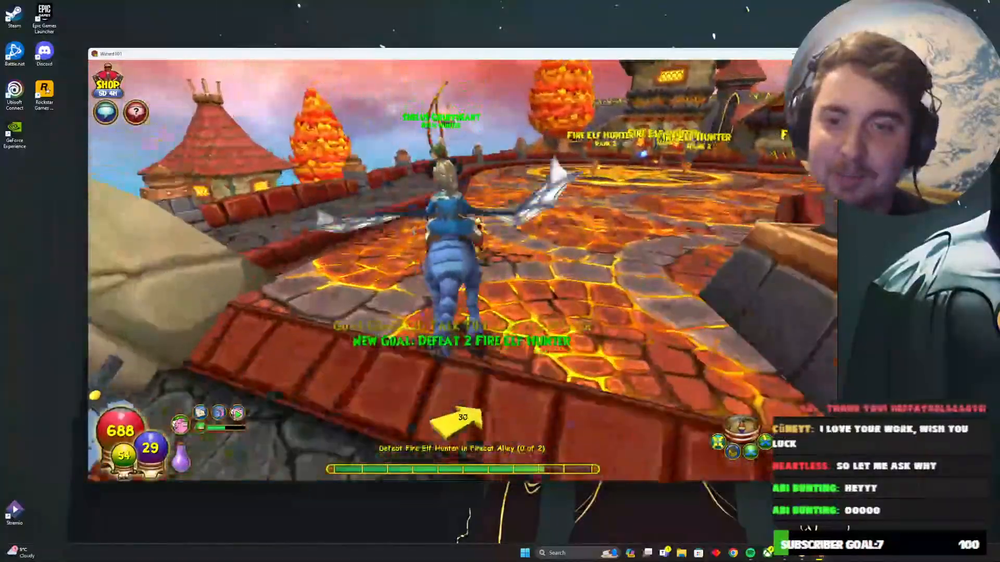
key(d)
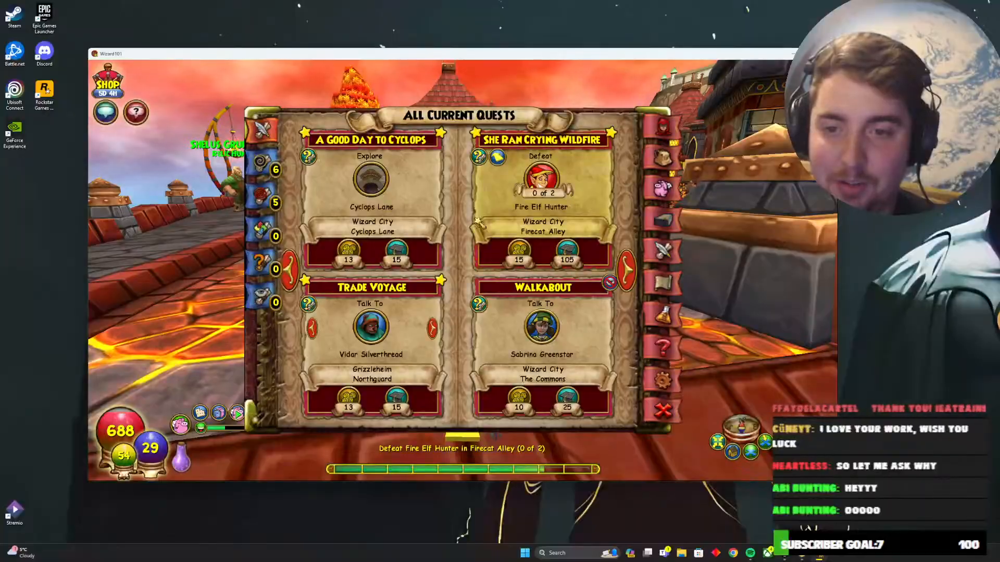
key(w)
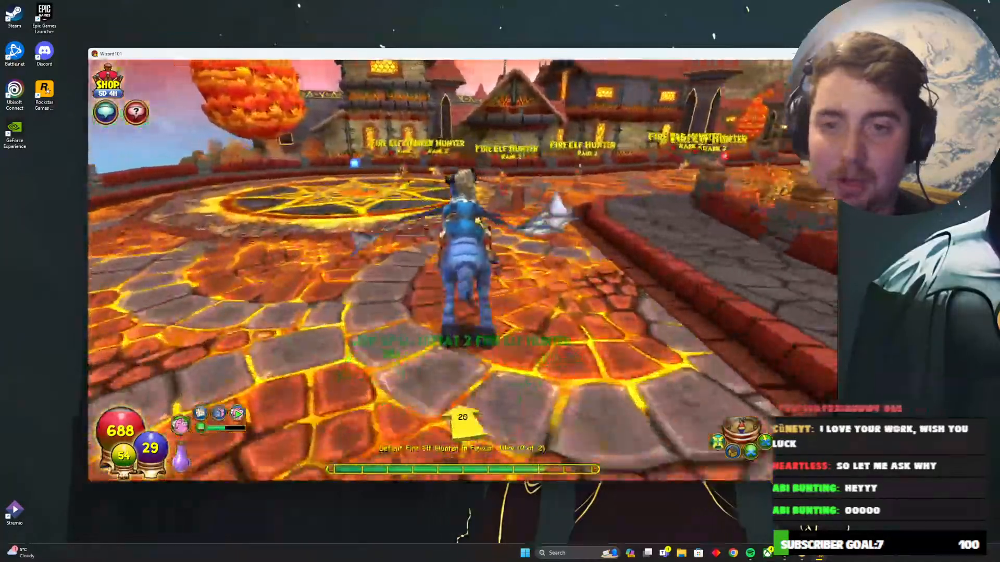
Ride into a Fire Elf Hunter on the star-patterned circle and defeat it
key(a)
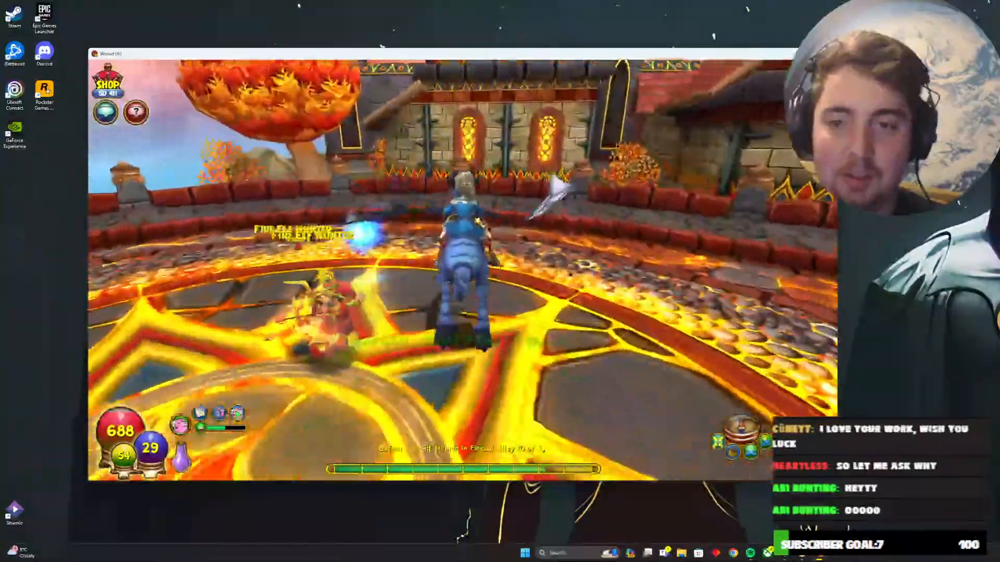
key(a)
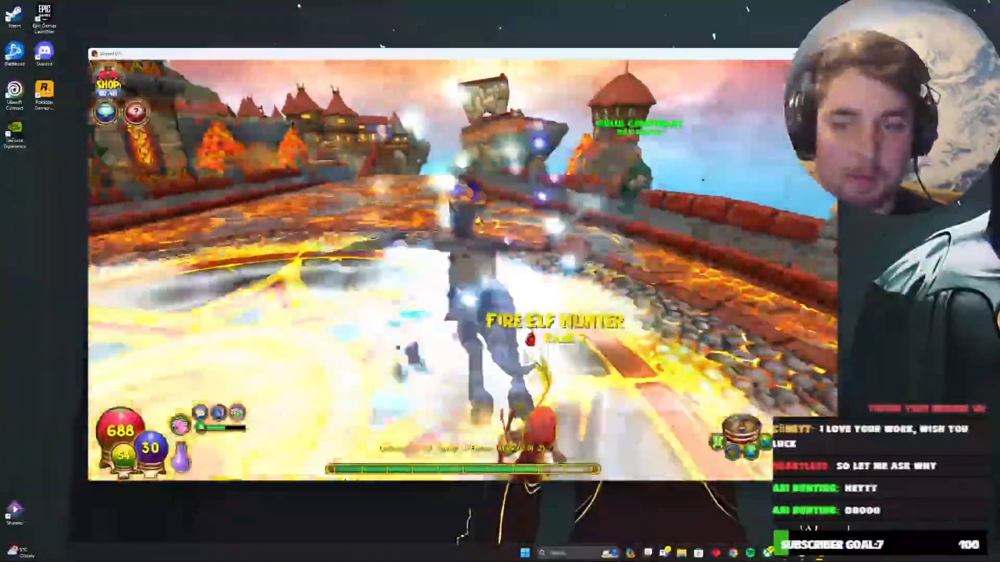
key(w)
key(a)
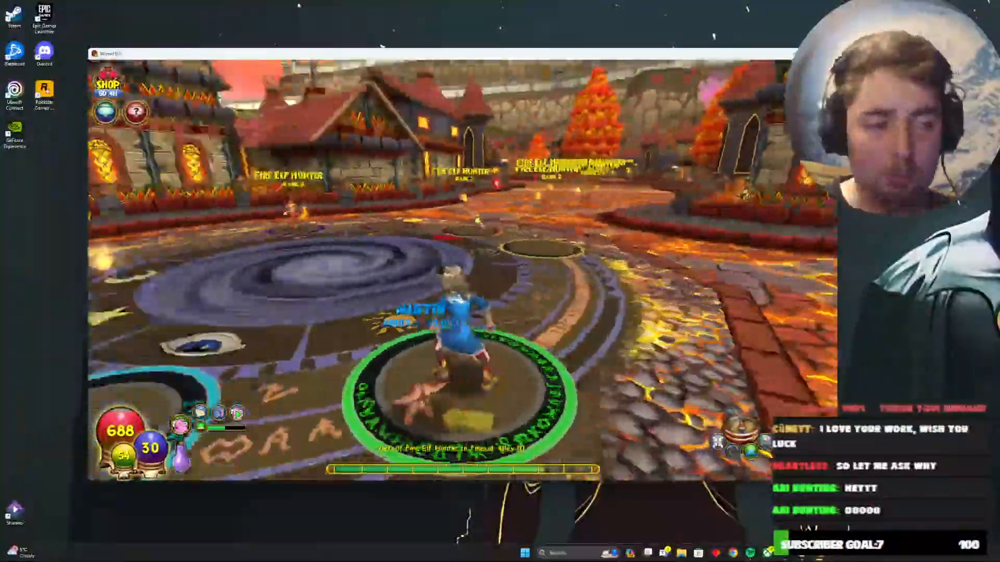
key(a)
key(a)
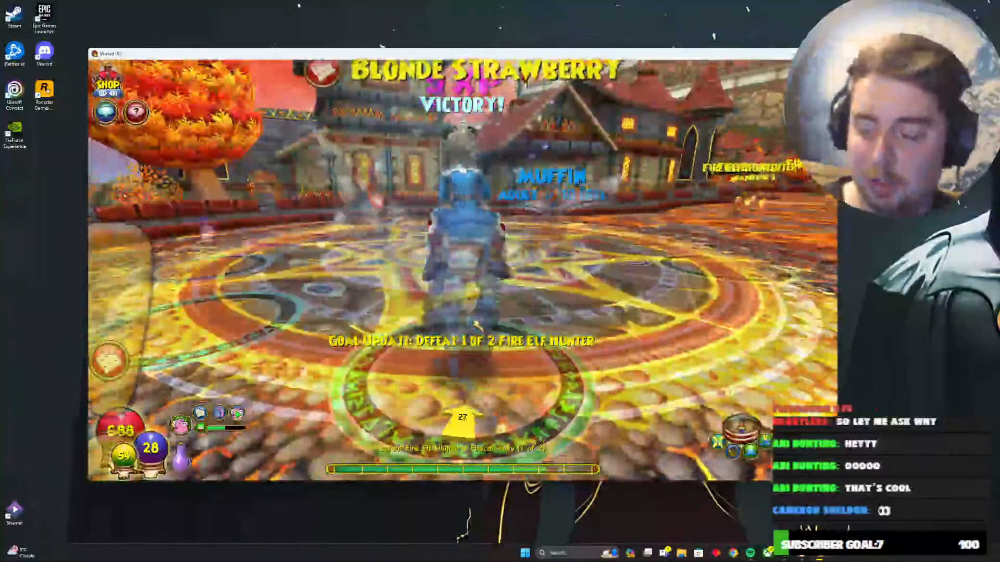
Ride around the star-patterned circle and run into another Fire Elf Hunter to start a second duel
key(w)
key(d)
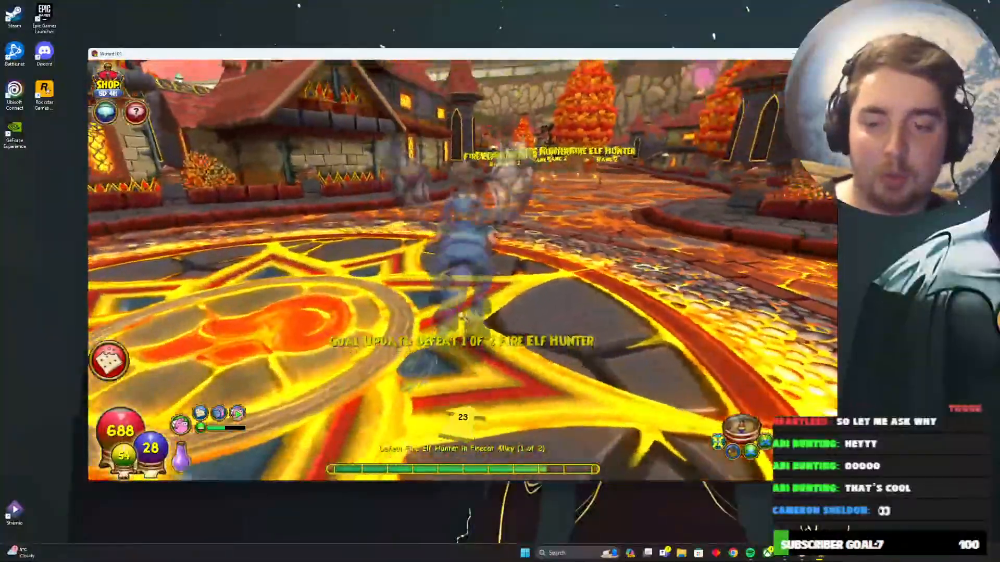
key(w)
key(a)
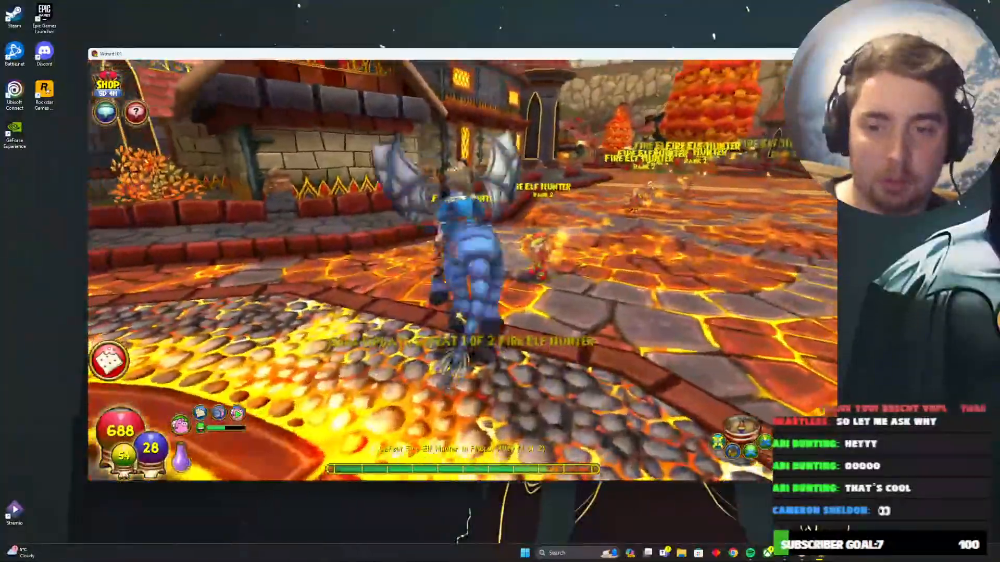
key(w)
key(a)
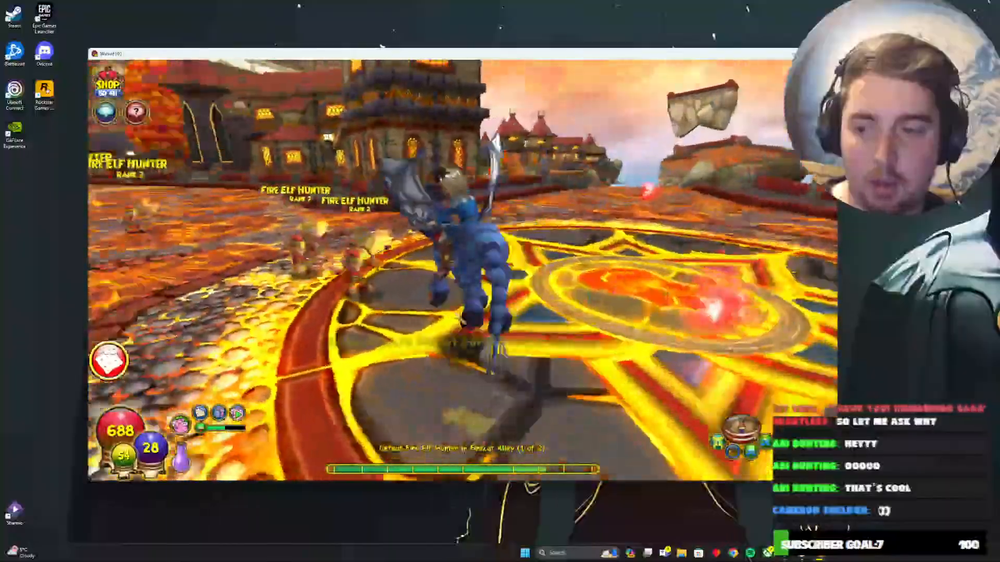
key(w)
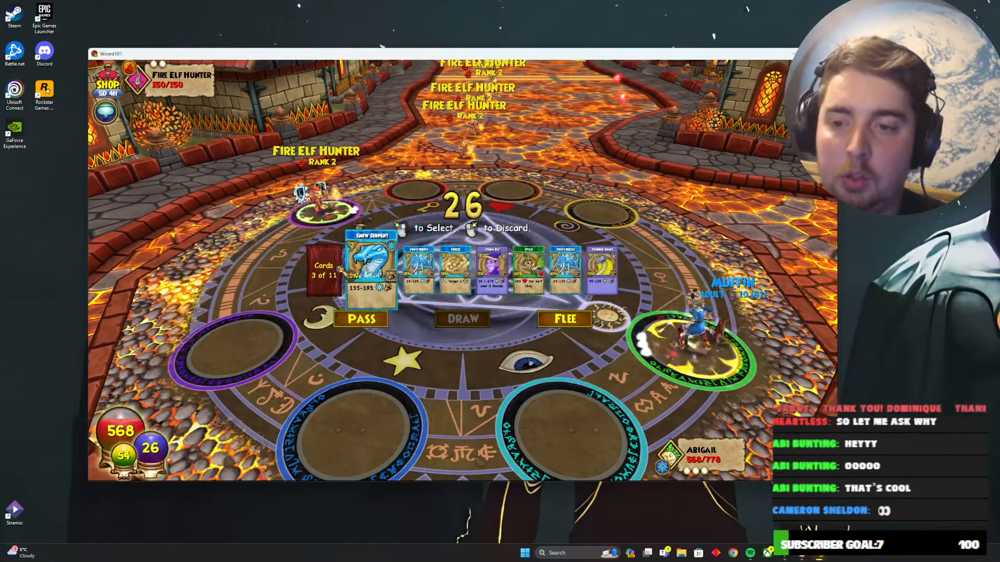
Cast Snow Serpent on the Fire Elf Hunter to win the duel and complete the defeat goal
click(364, 266)
click(328, 206)
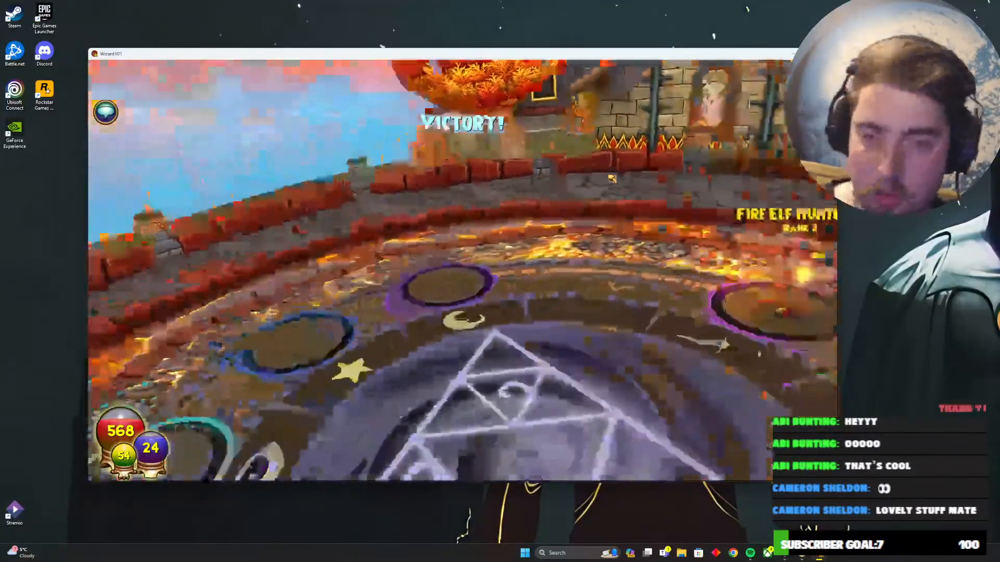
click(617, 471)
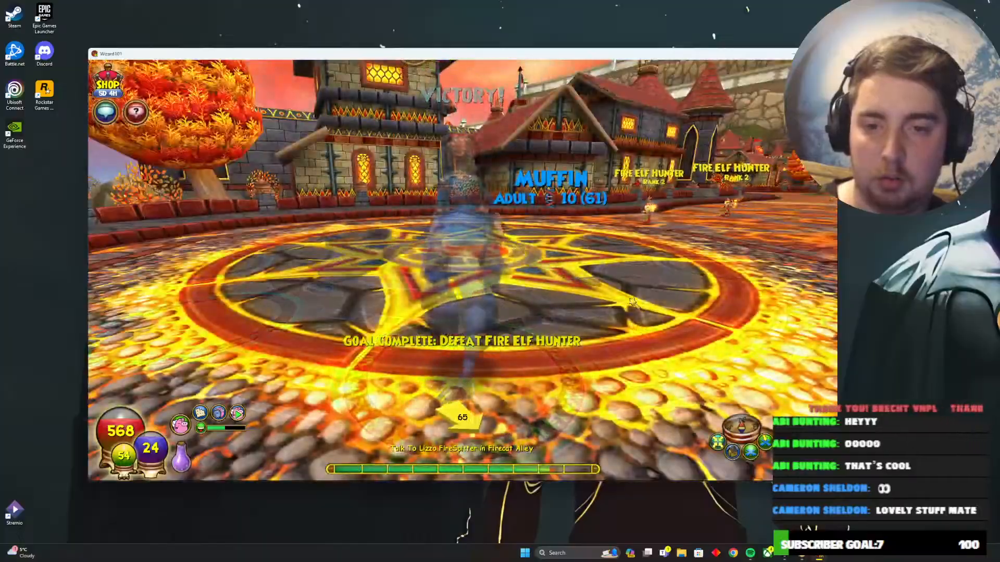
Ride back from the star-patterned circle down the red-tiled ramp to Lizzo Firespitter near the statue fountain
key(w)
key(d)
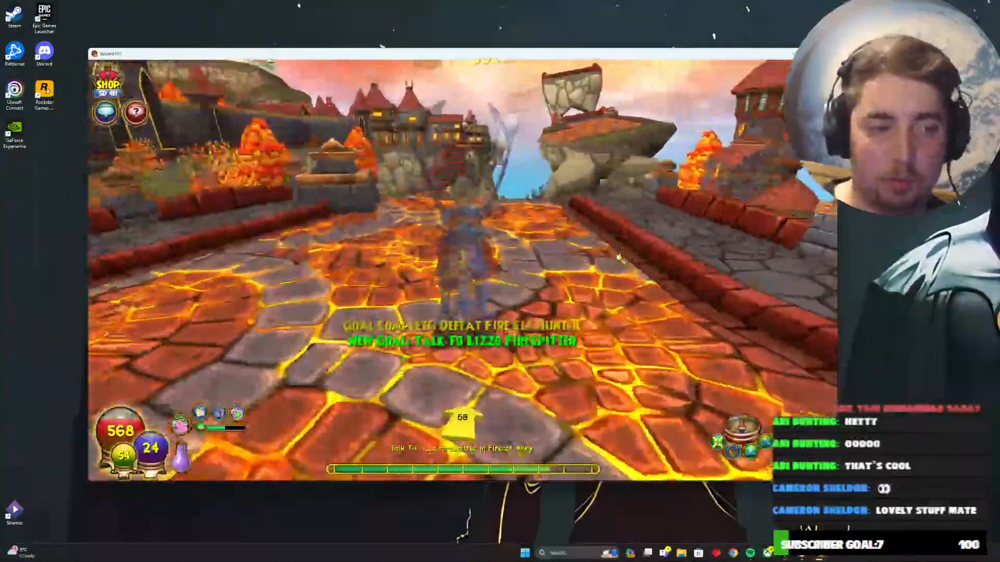
key(w)
key(a)
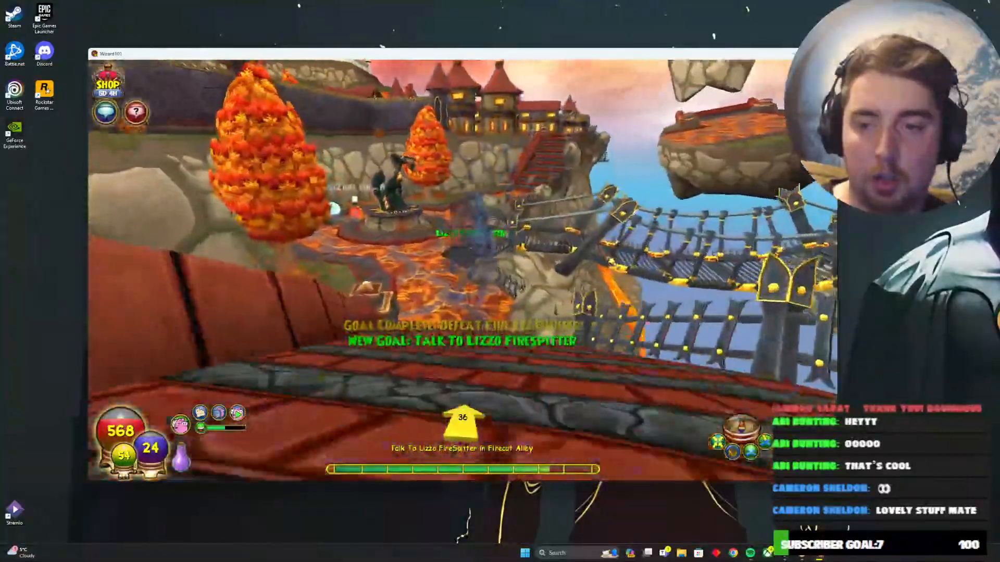
key(w)
key(a)
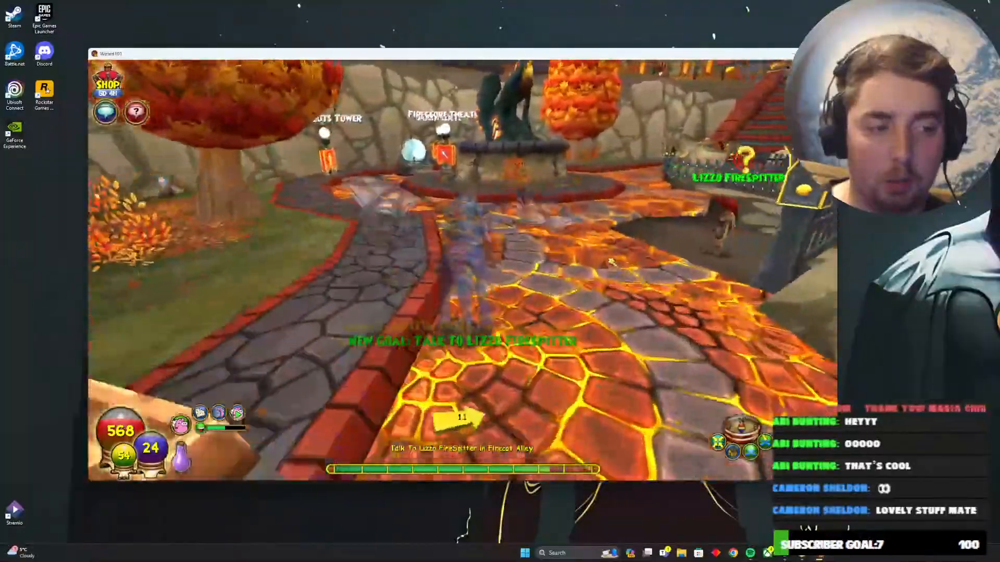
key(w)
key(d)
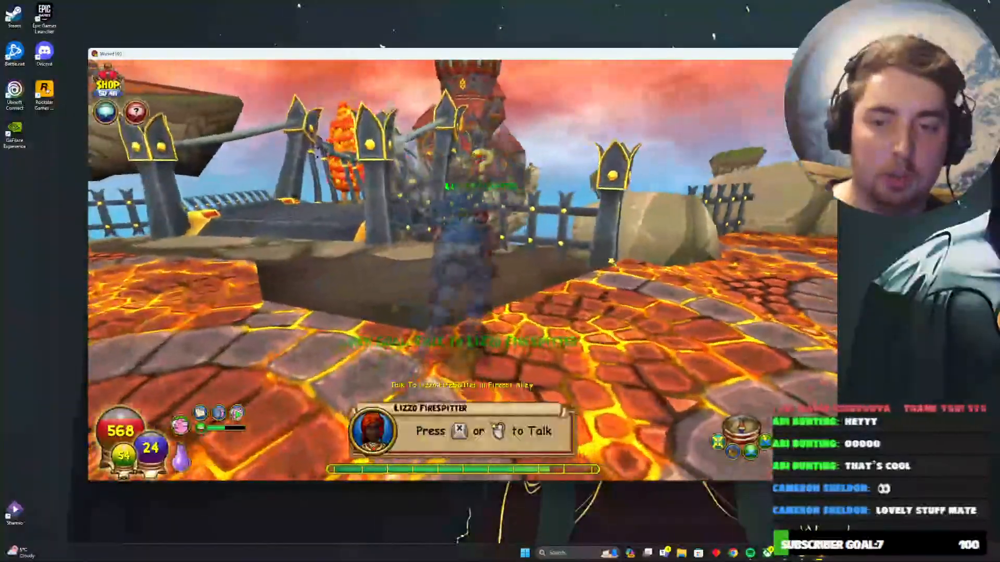
Talk to Lizzo Firespitter to turn in She Ran Crying Wildfire and accept the quest Which Hunt?
key(w)
key(d)
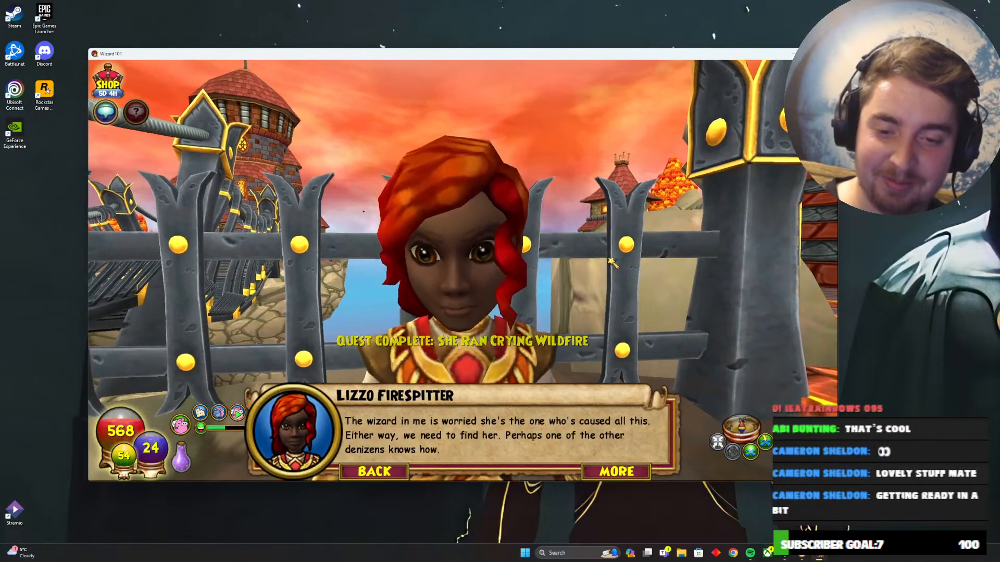
key(space)
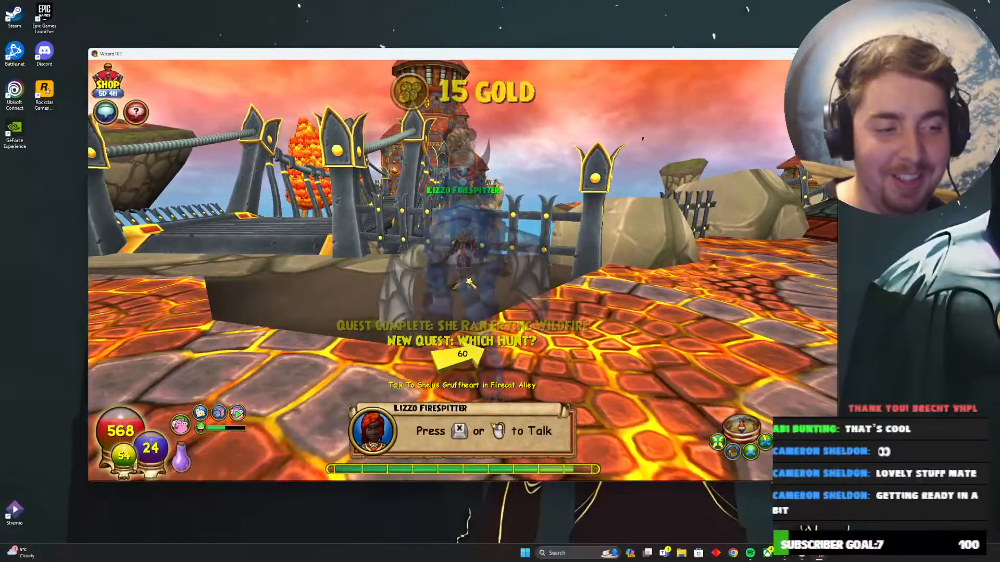
Ride a short way from Lizzo Firespitter across the cobbles and shift the game window slightly up and to the left
key(a)
key(a)
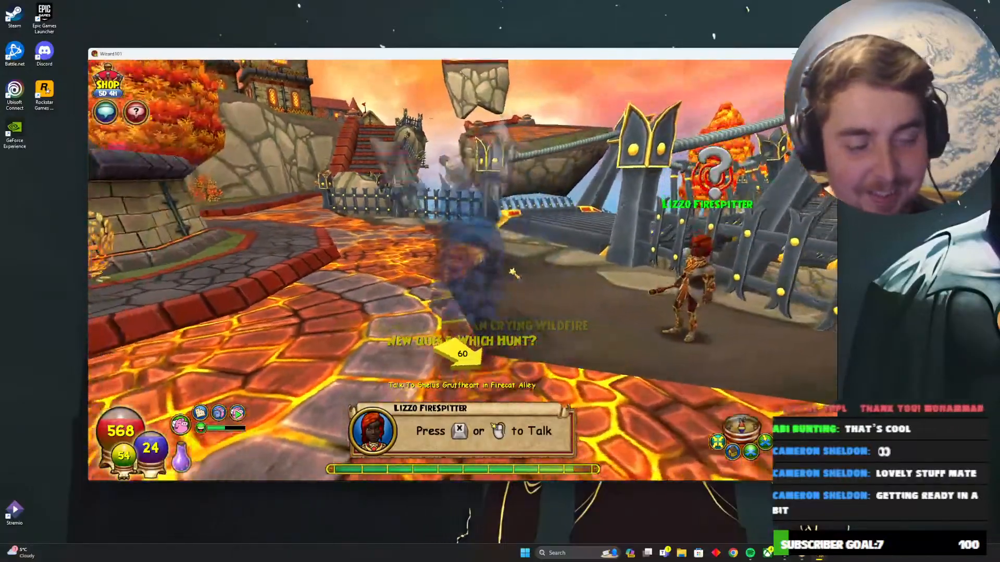
key(a)
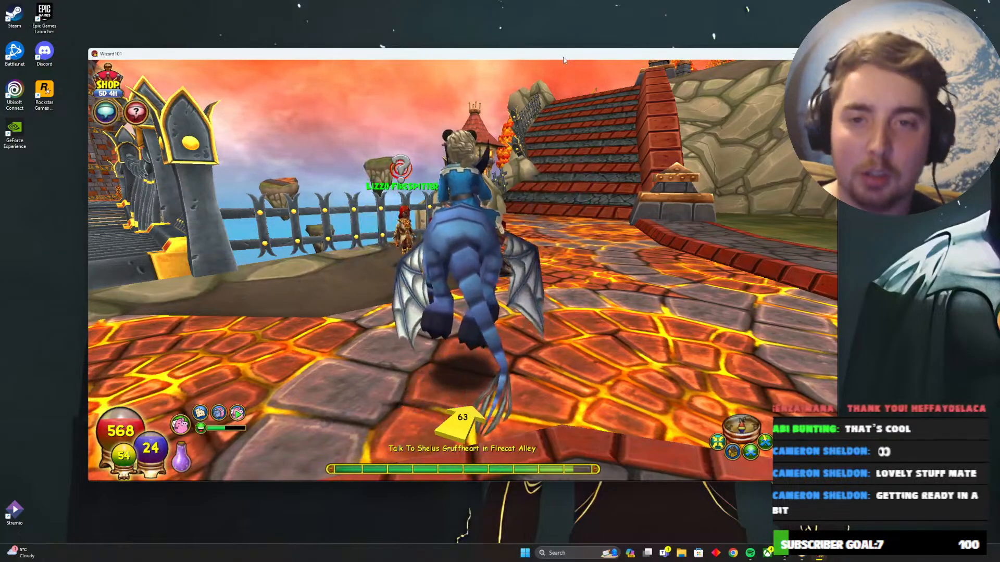
drag(563, 58, 548, 47)
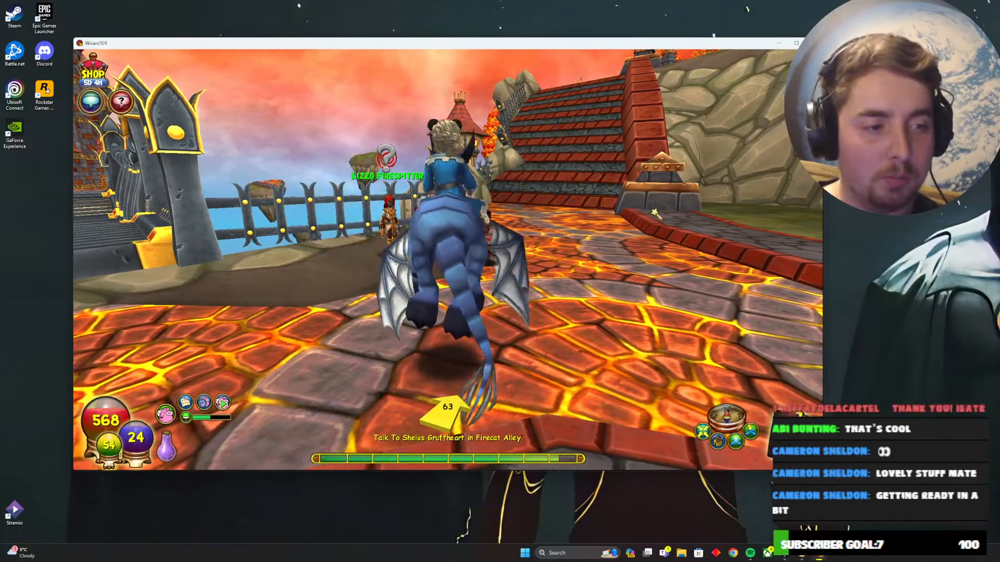